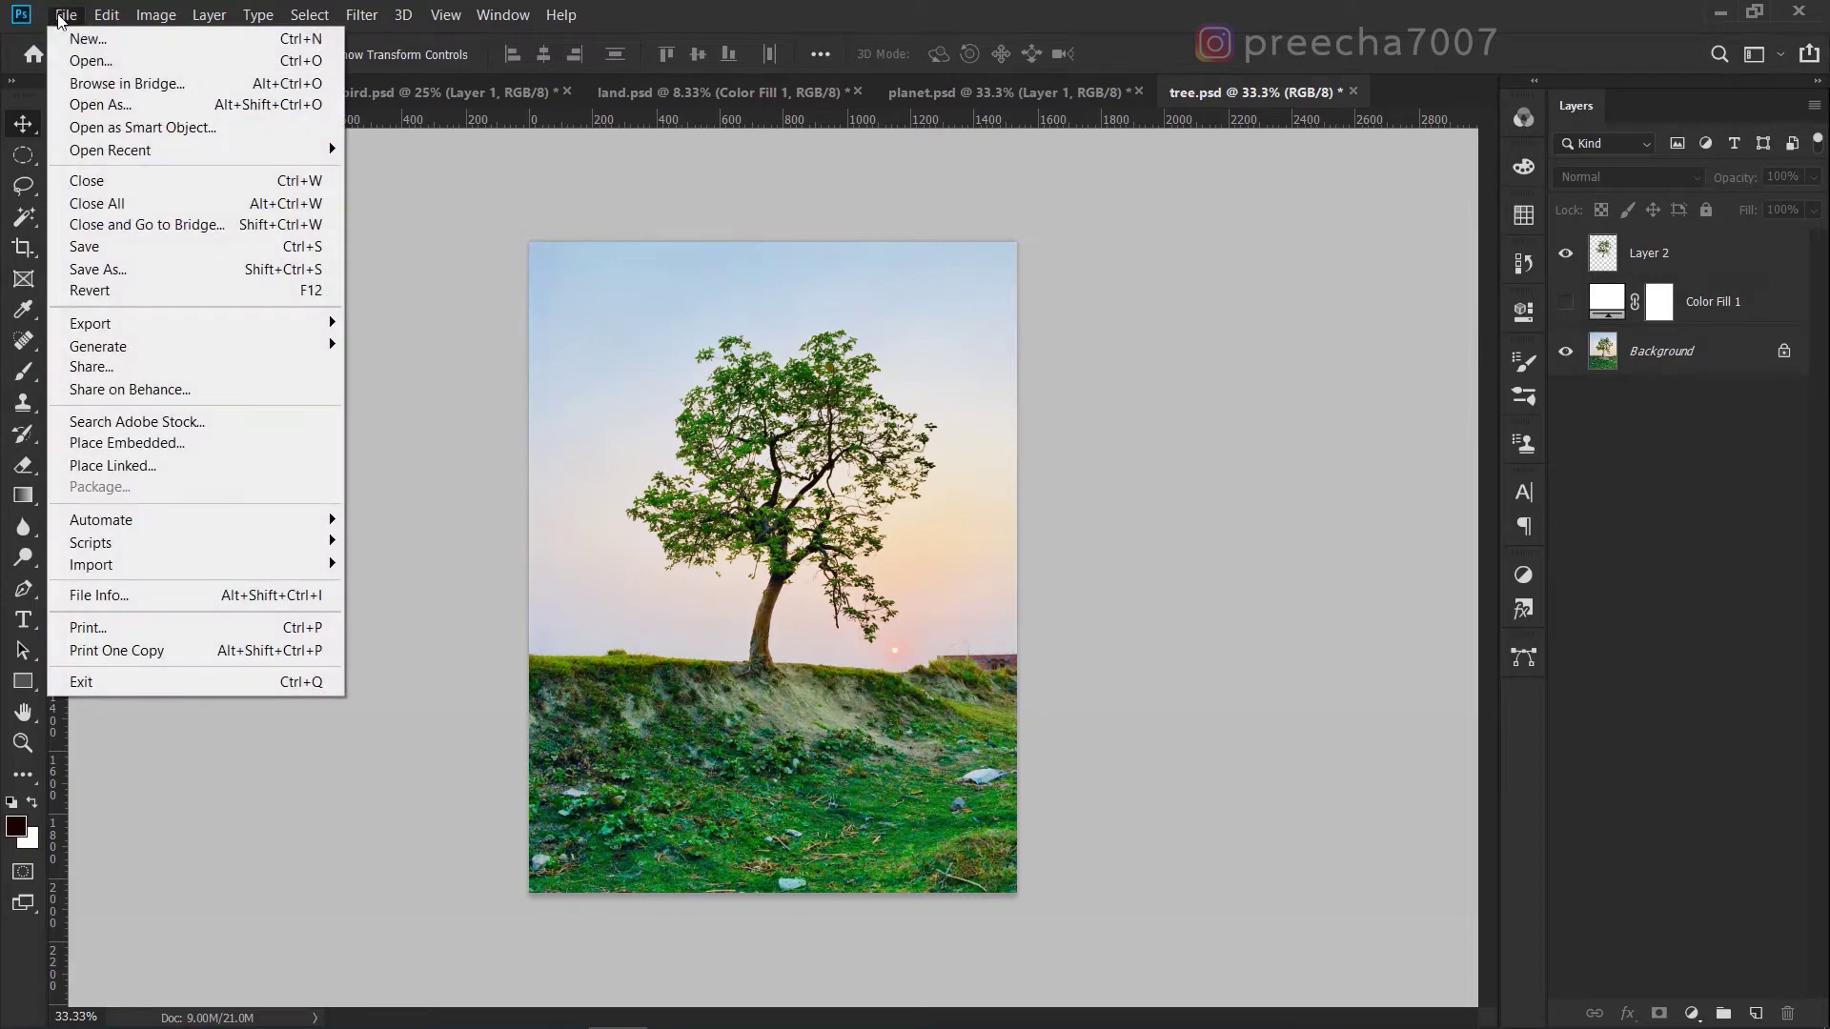
# Create a new 1600 x 1600 pixel document at 300 pixels/inch in RGB Color with a white background.
pyautogui.click(60, 32)
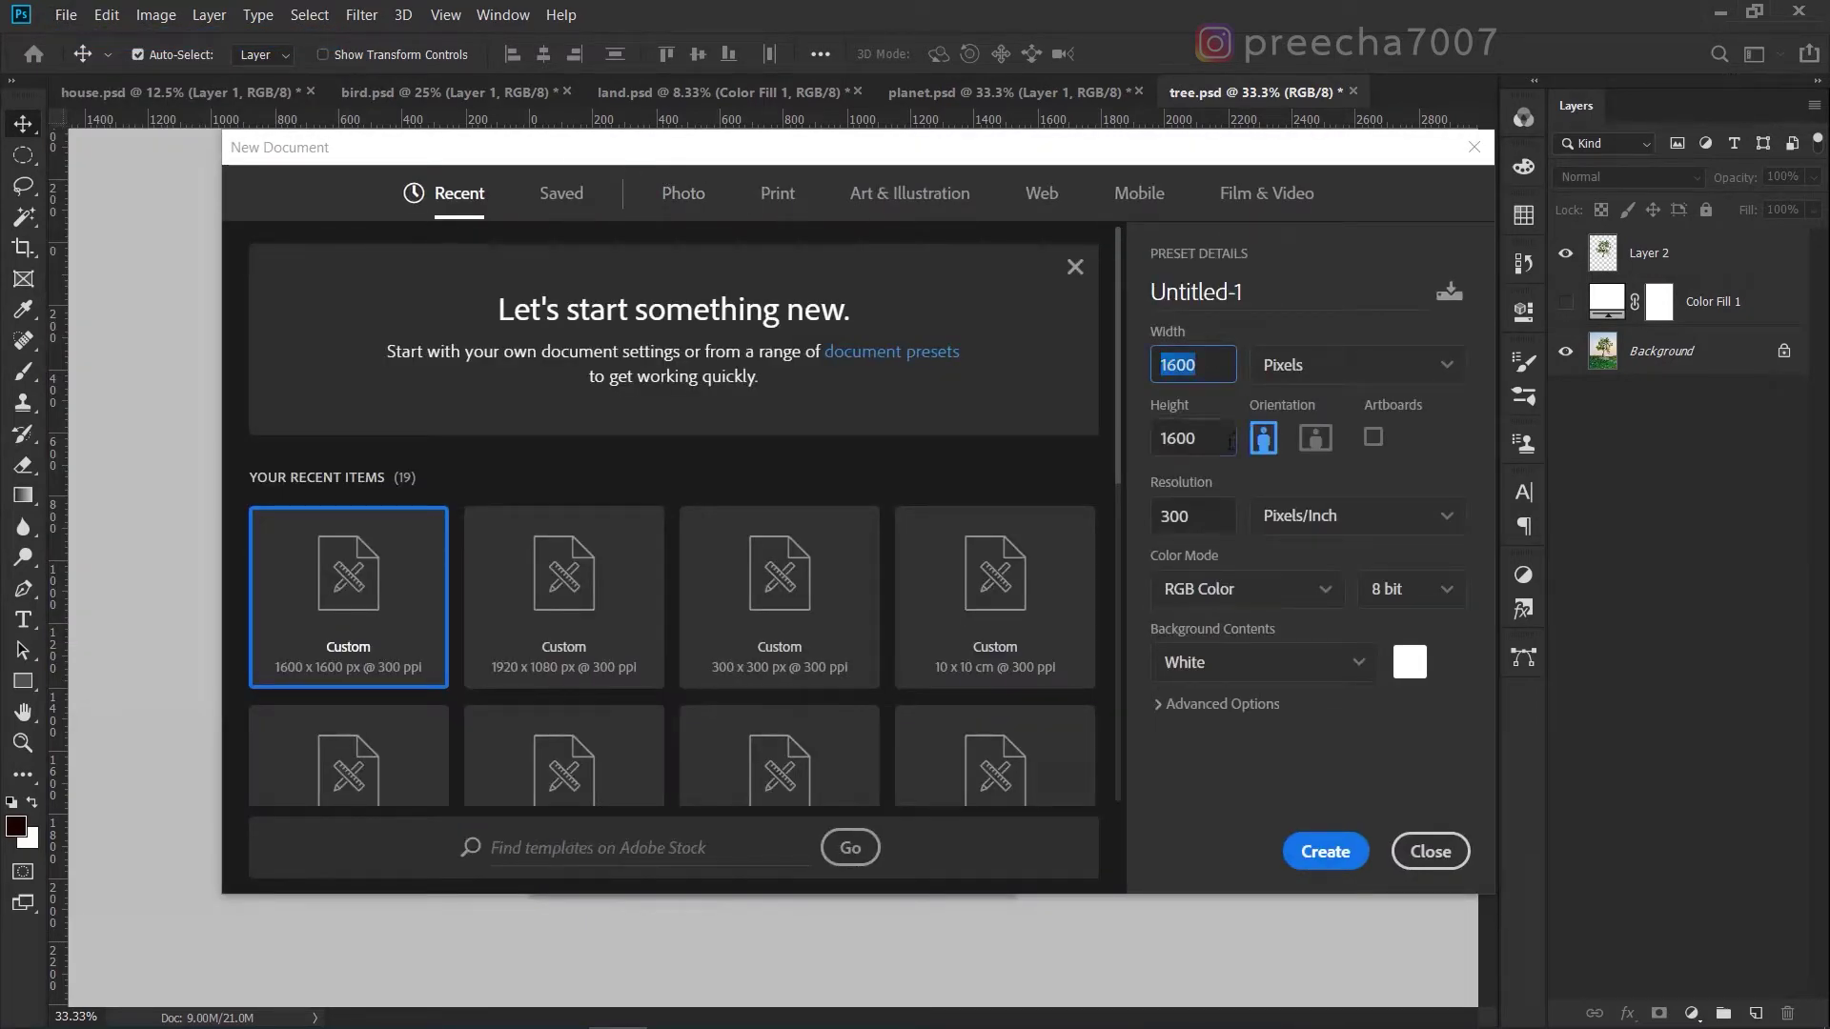
pyautogui.moveTo(1203, 439); pyautogui.dragTo(1155, 442)
pyautogui.press('Tab')
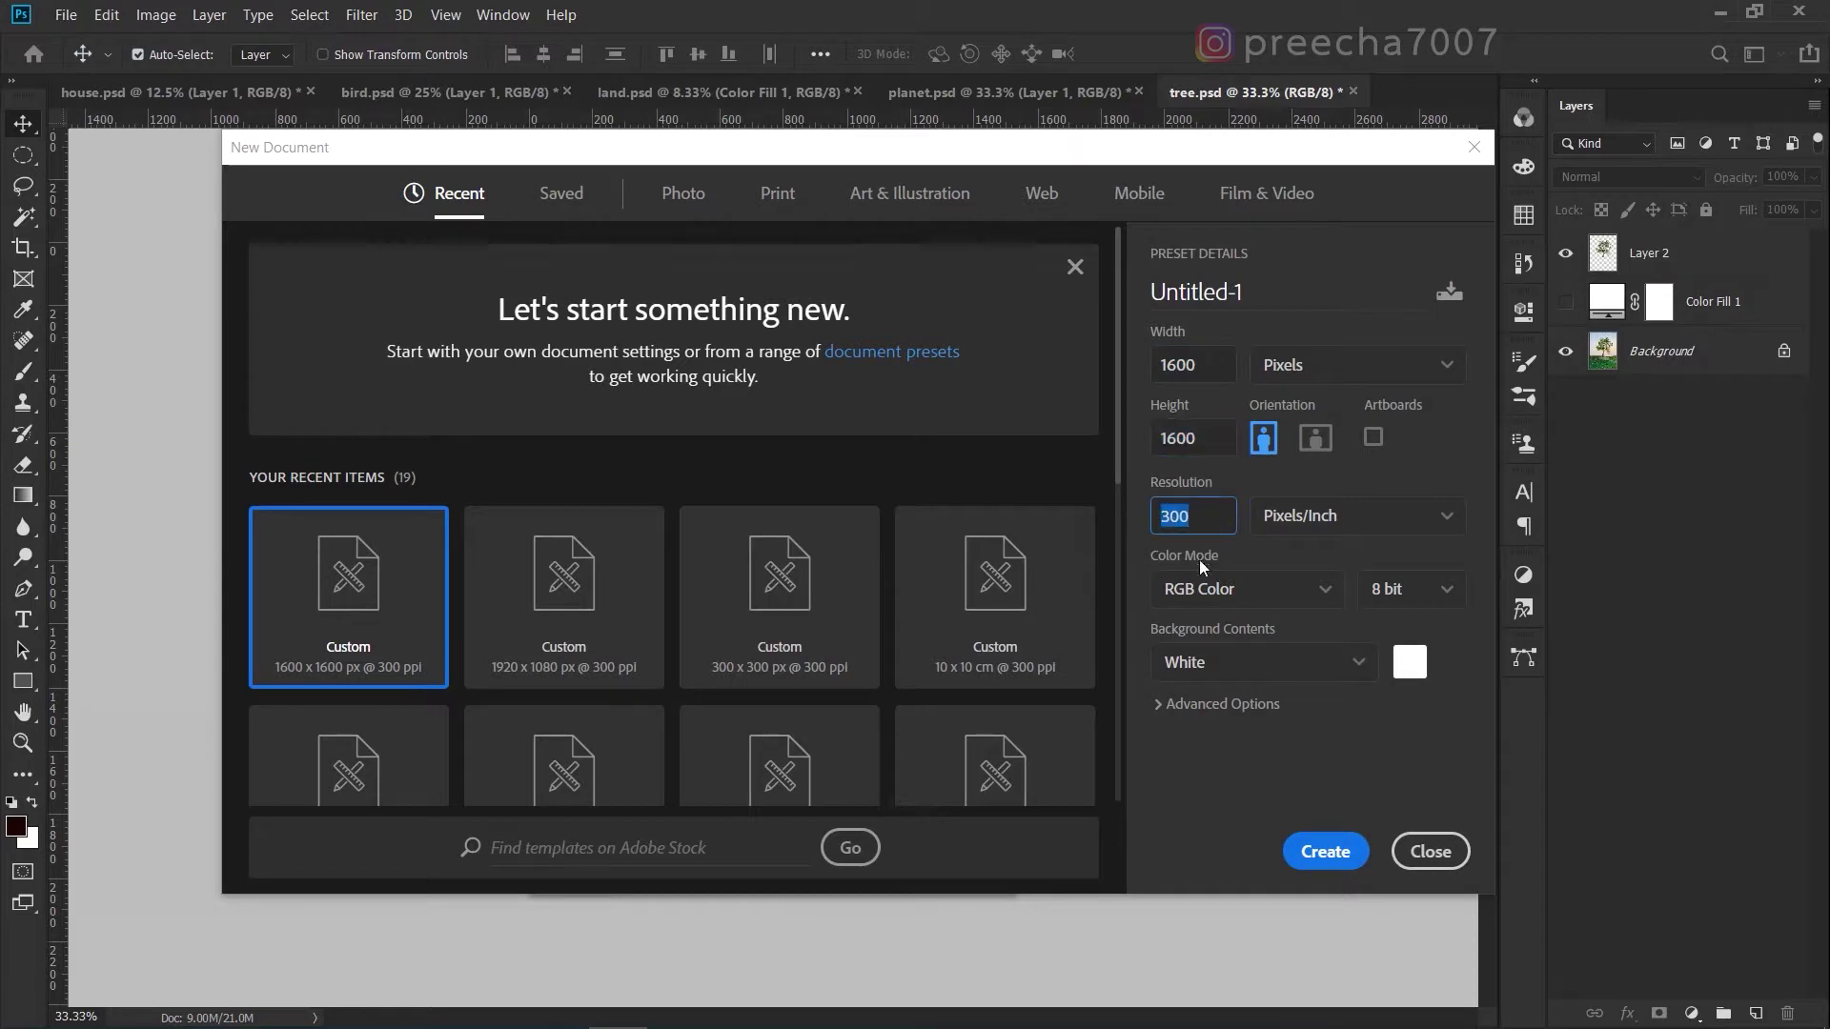
pyautogui.click(1323, 849)
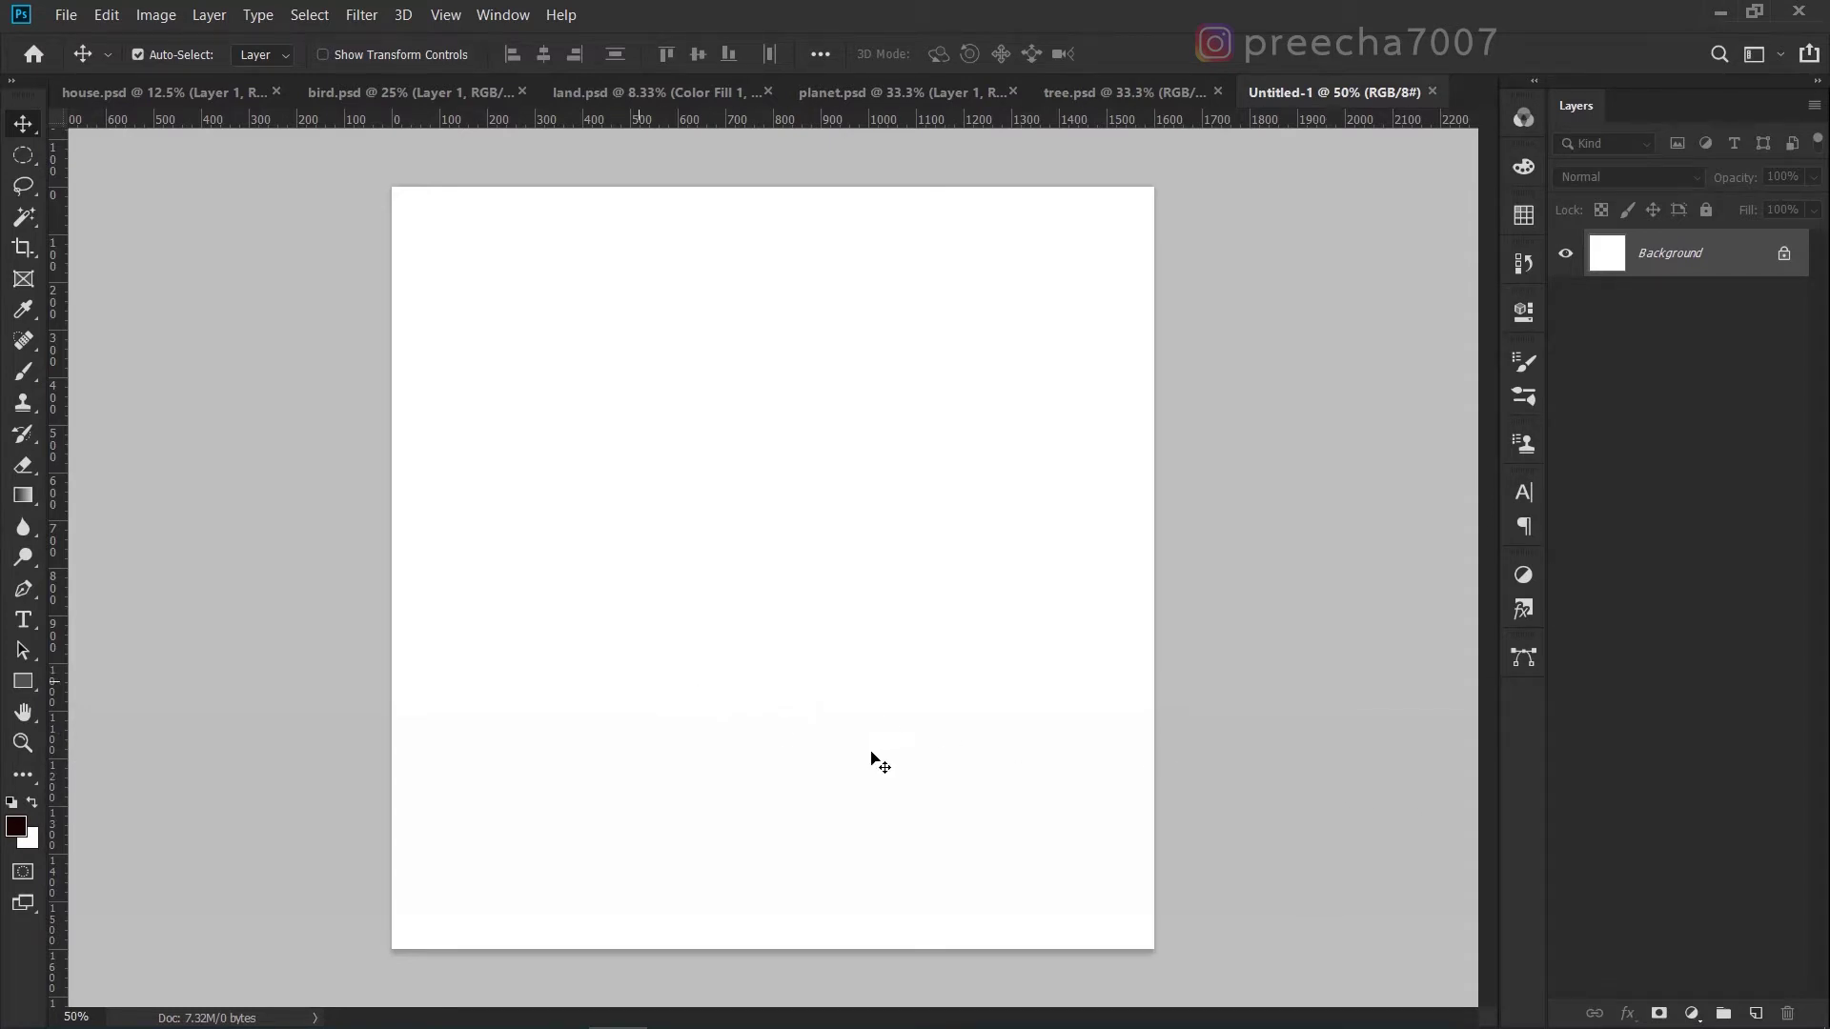
# Add a linear gradient fill layer at 90° using a grey-blue preset, and lock the layer.
pyautogui.click(1692, 1013)
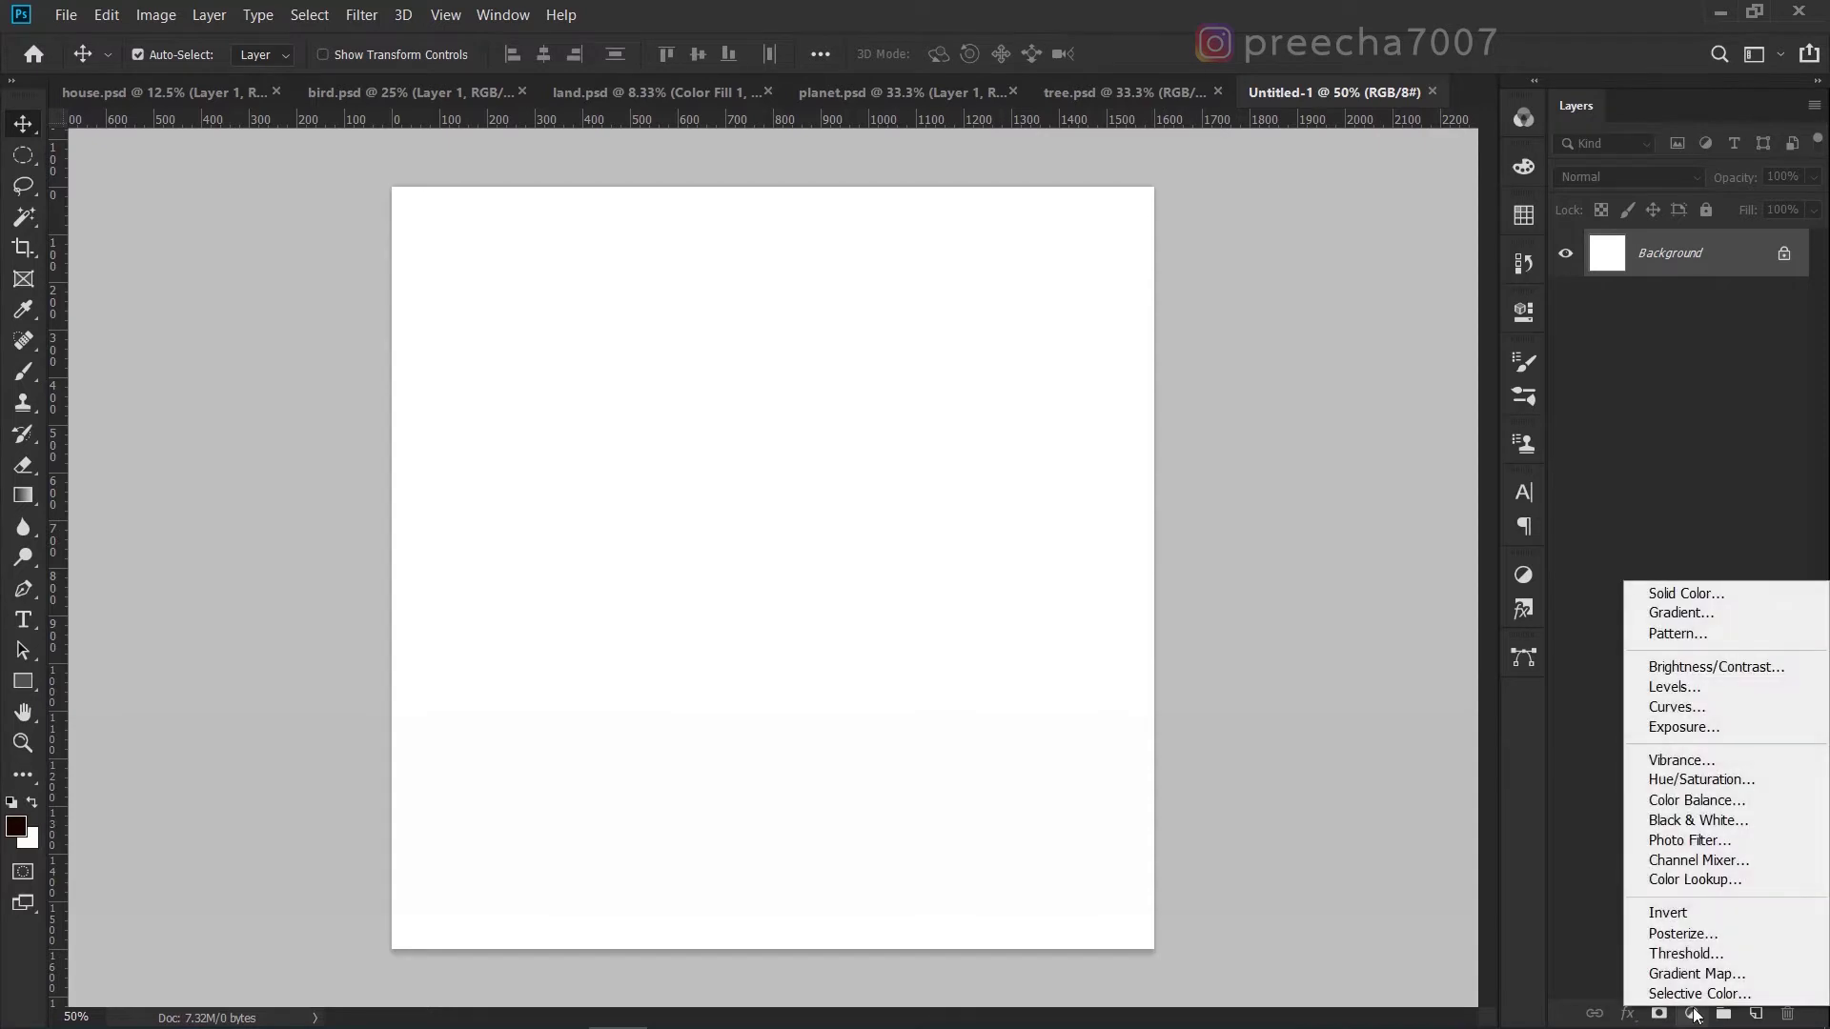
pyautogui.click(1655, 614)
pyautogui.moveTo(838, 221); pyautogui.dragTo(1181, 297)
pyautogui.click(1209, 319)
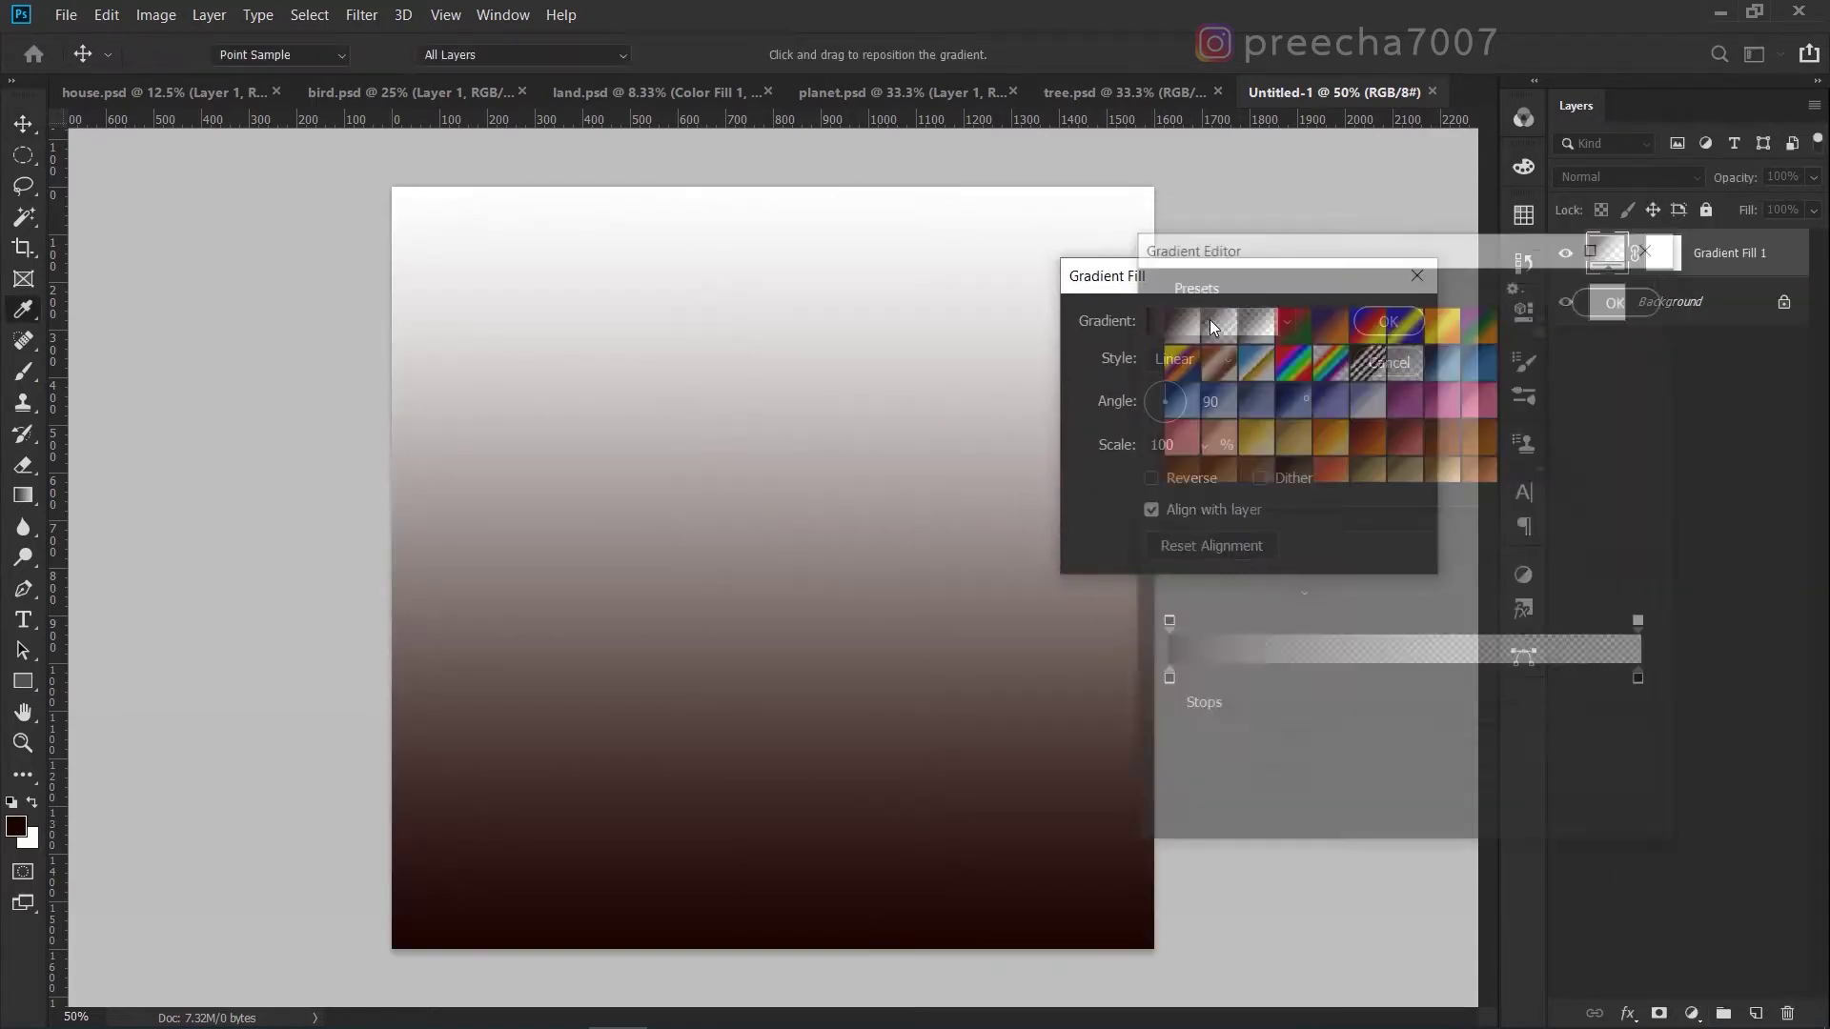
pyautogui.scroll(-8, 1380, 423)
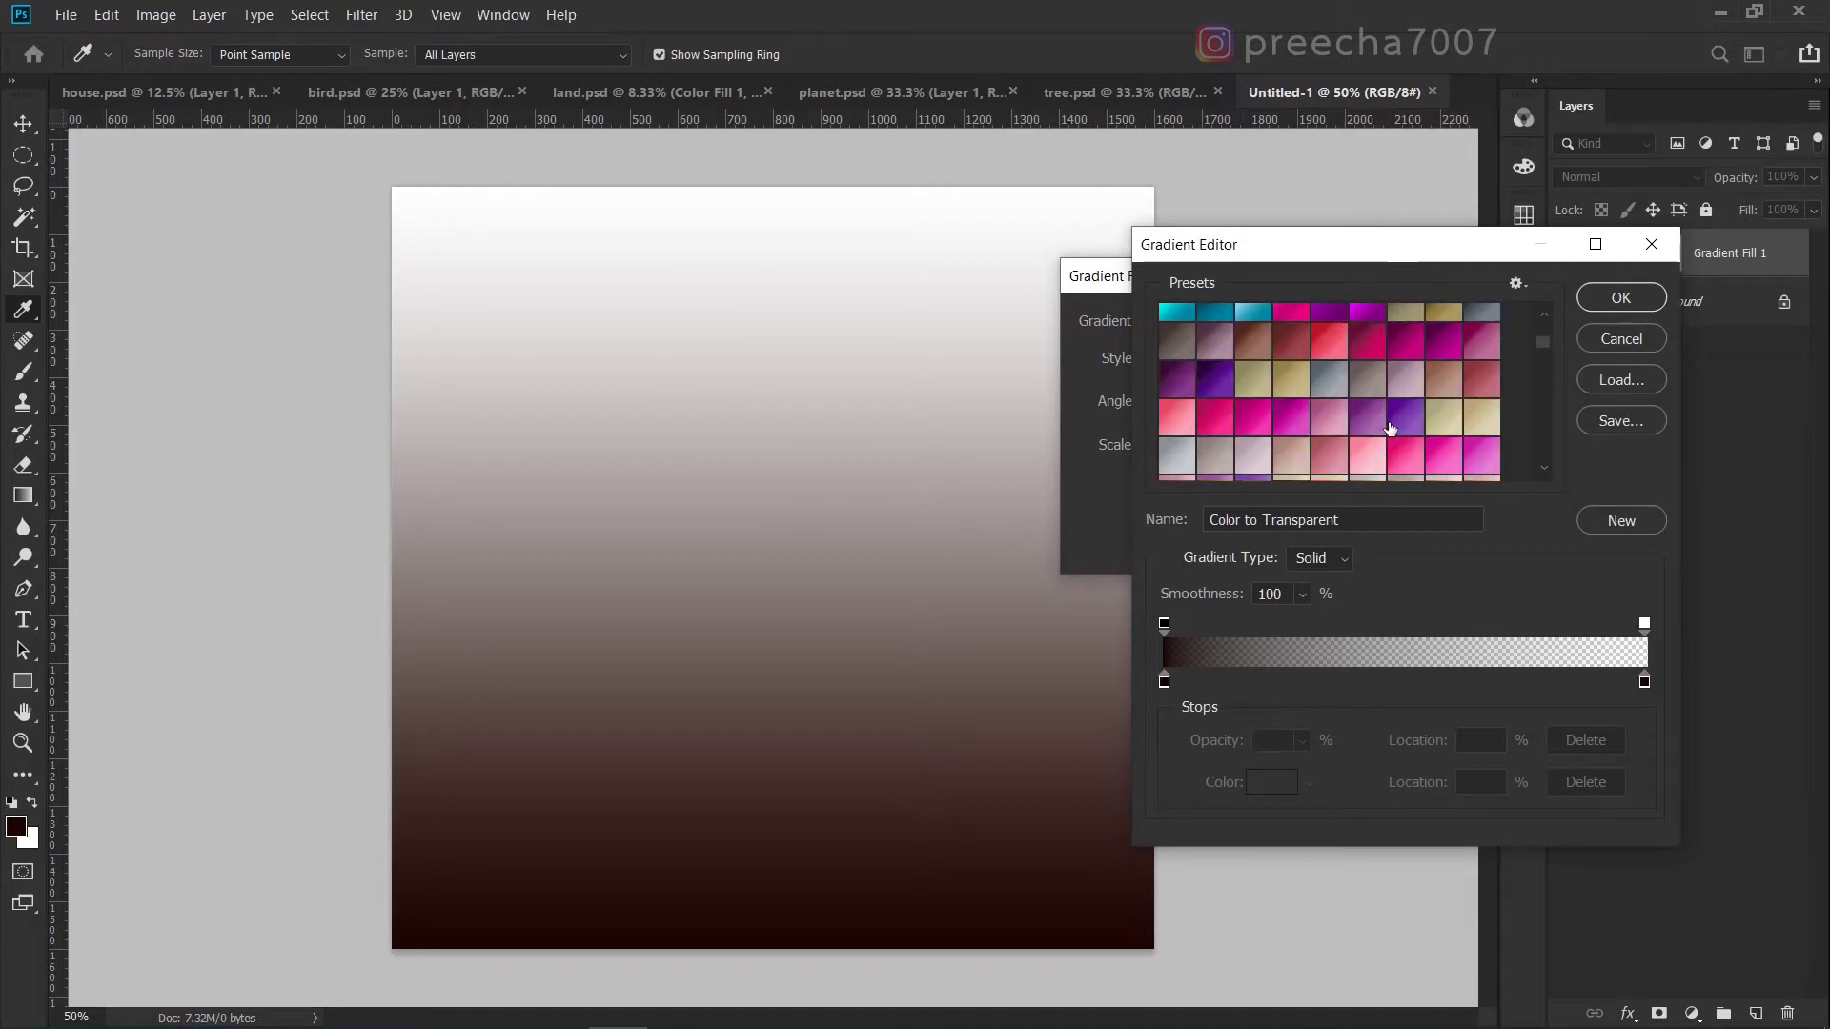
pyautogui.click(1178, 374)
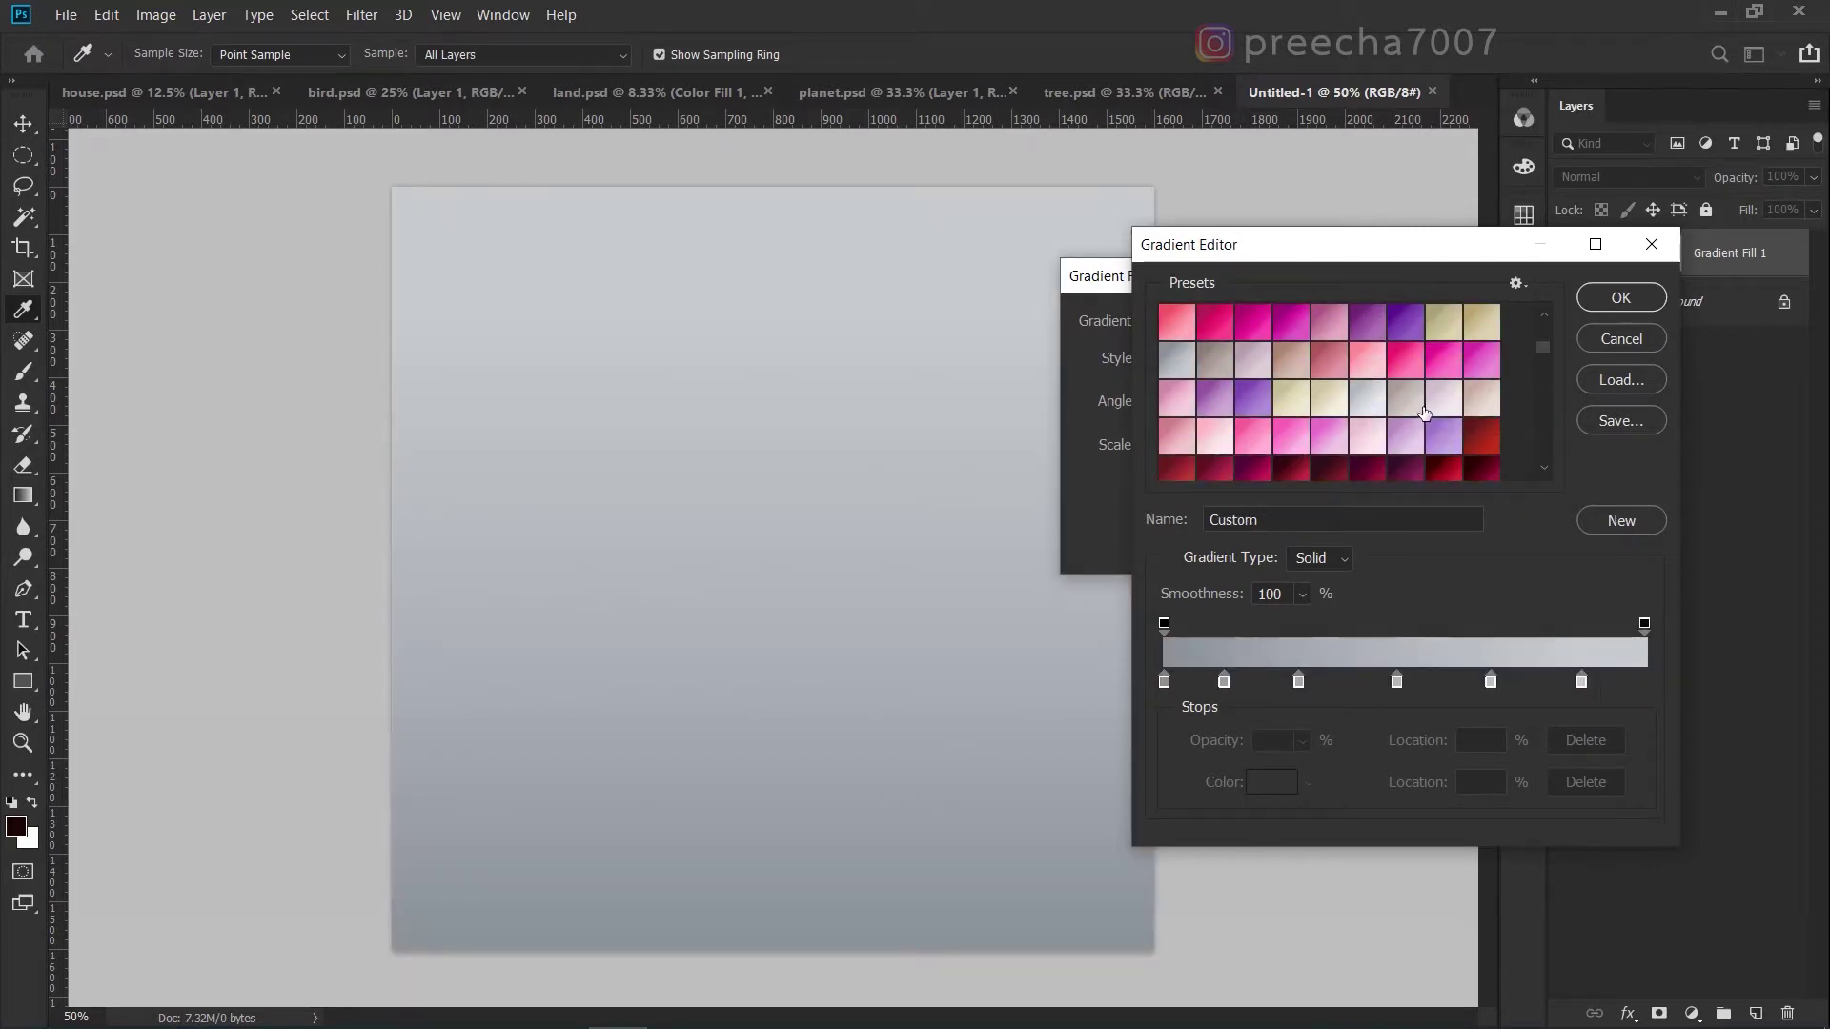
pyautogui.click(1632, 296)
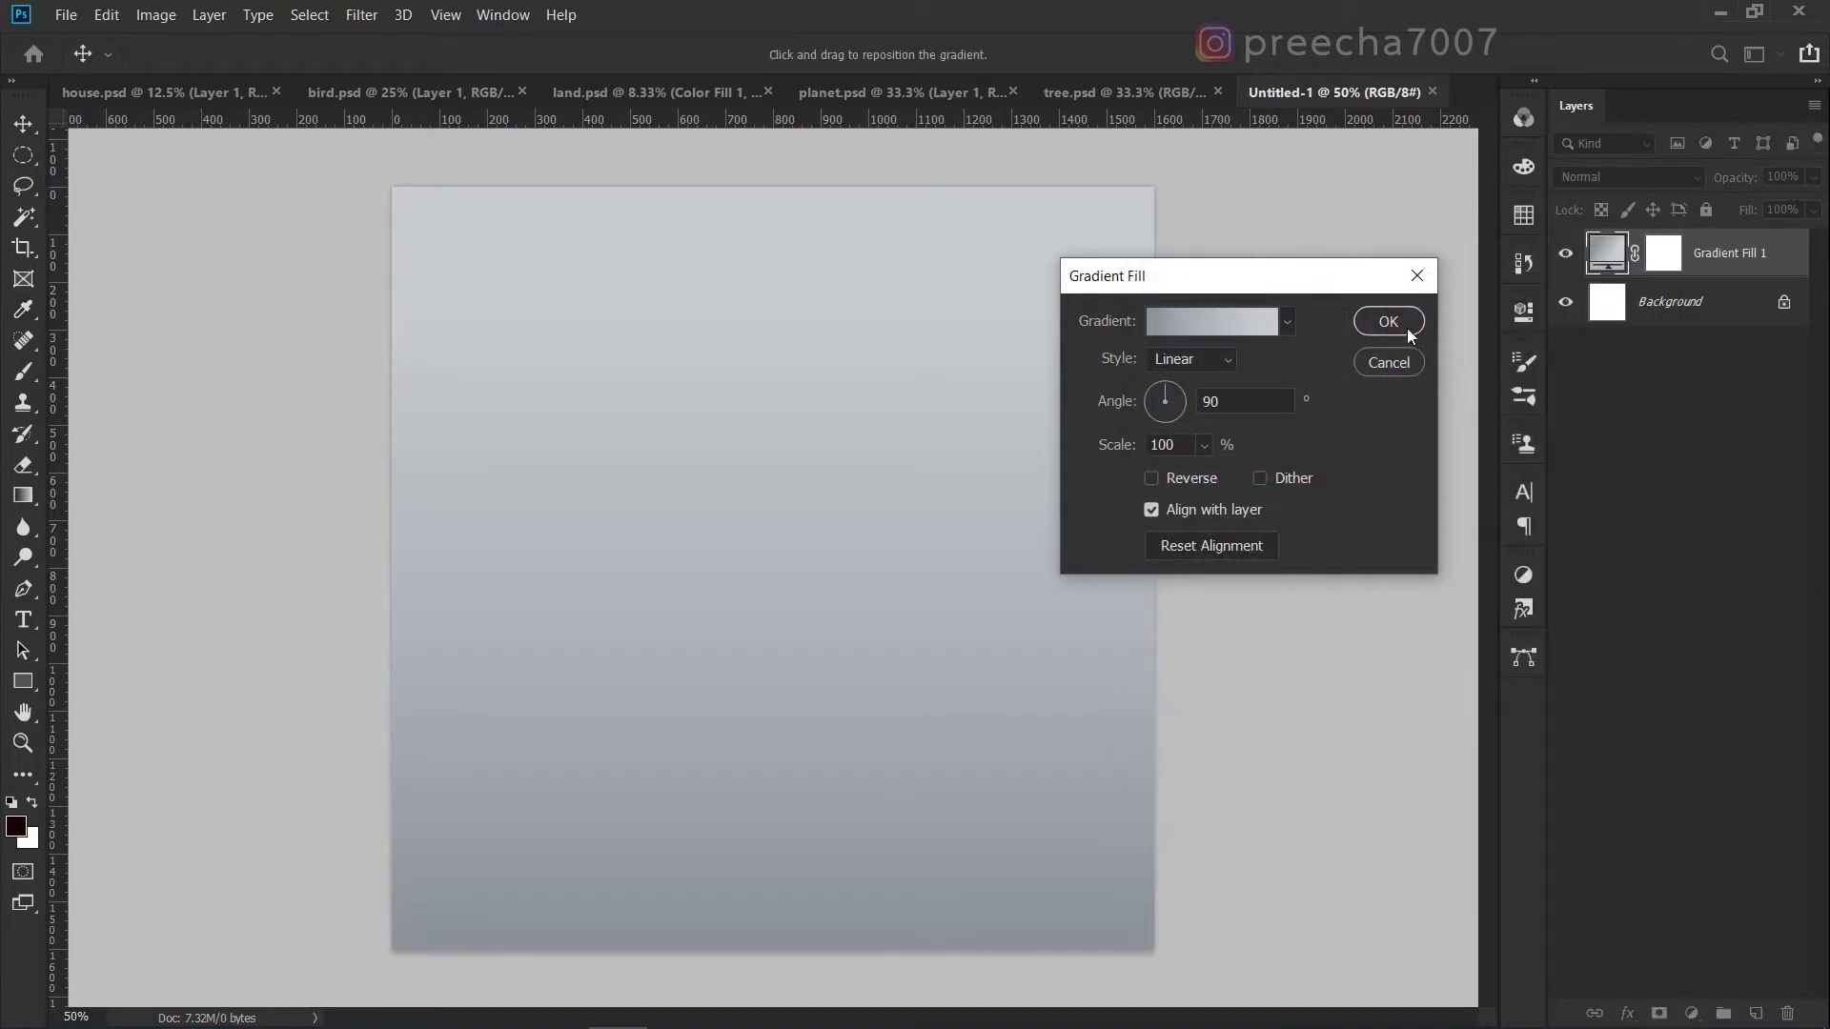
pyautogui.click(1407, 328)
pyautogui.click(1706, 211)
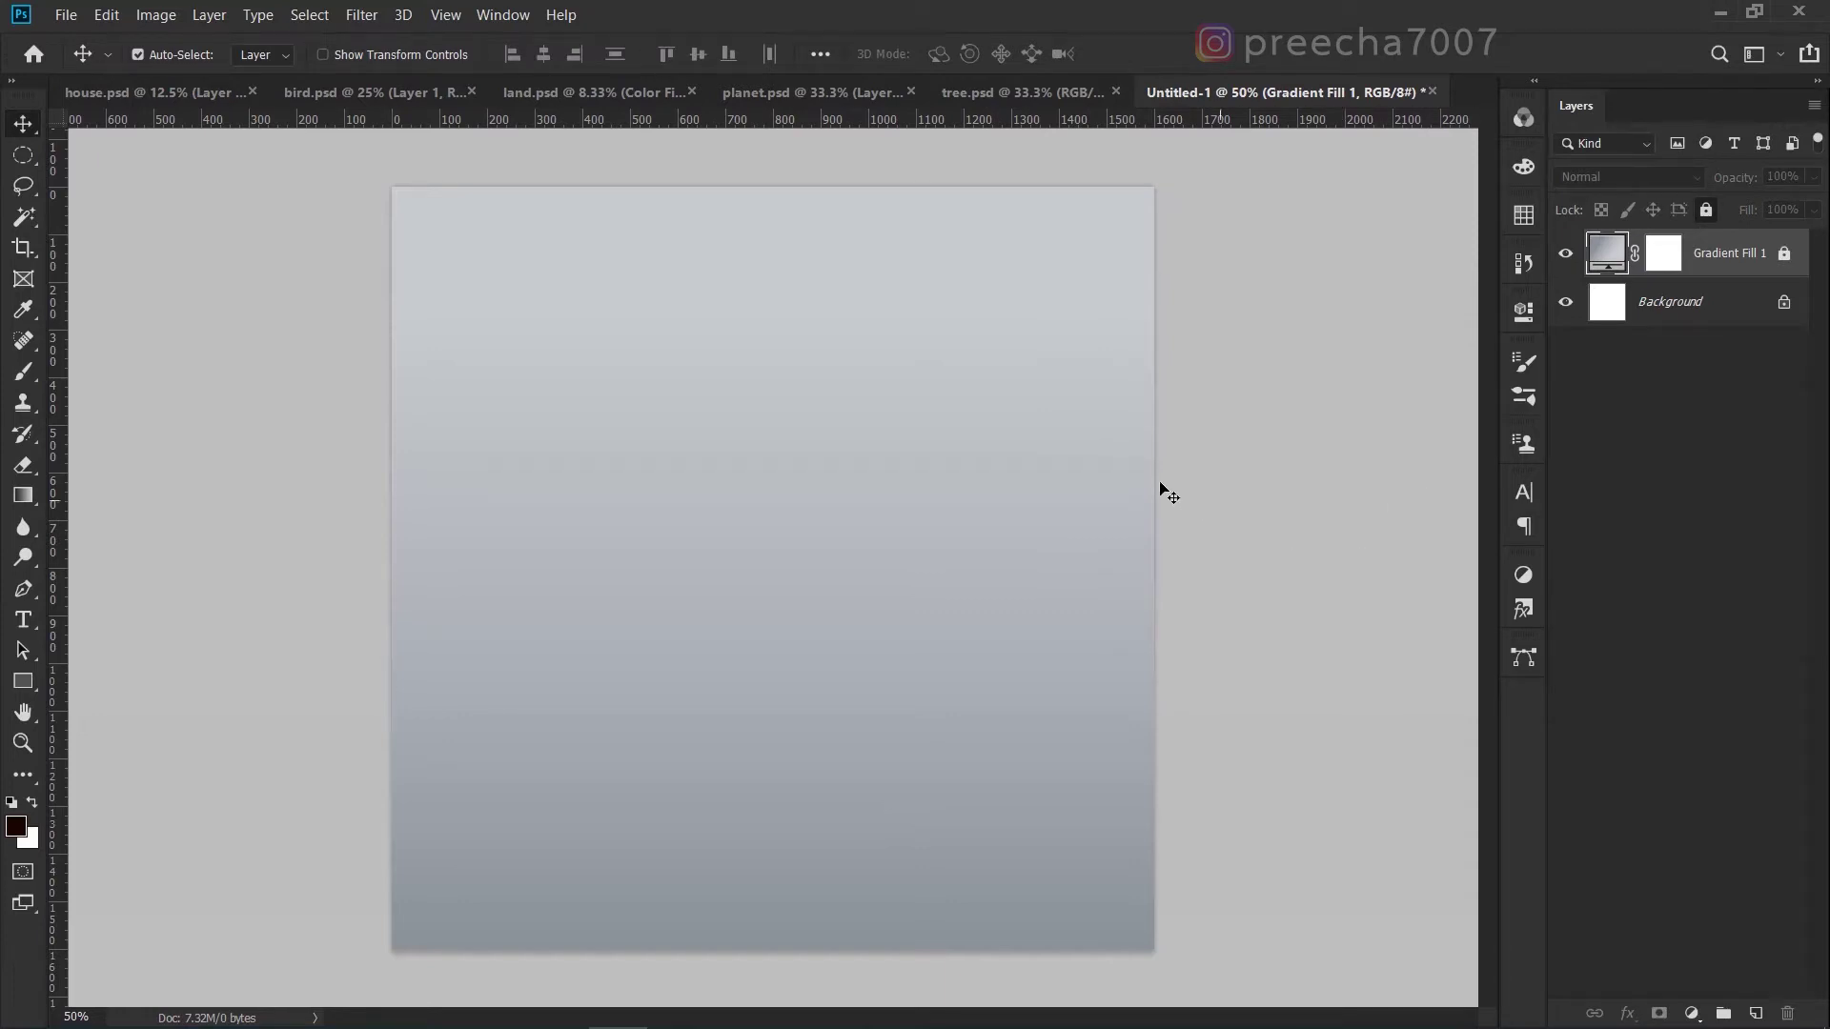
# Show the white color fill in planet.psd and copy the planet cutout into the Untitled-1 document.
pyautogui.click(792, 95)
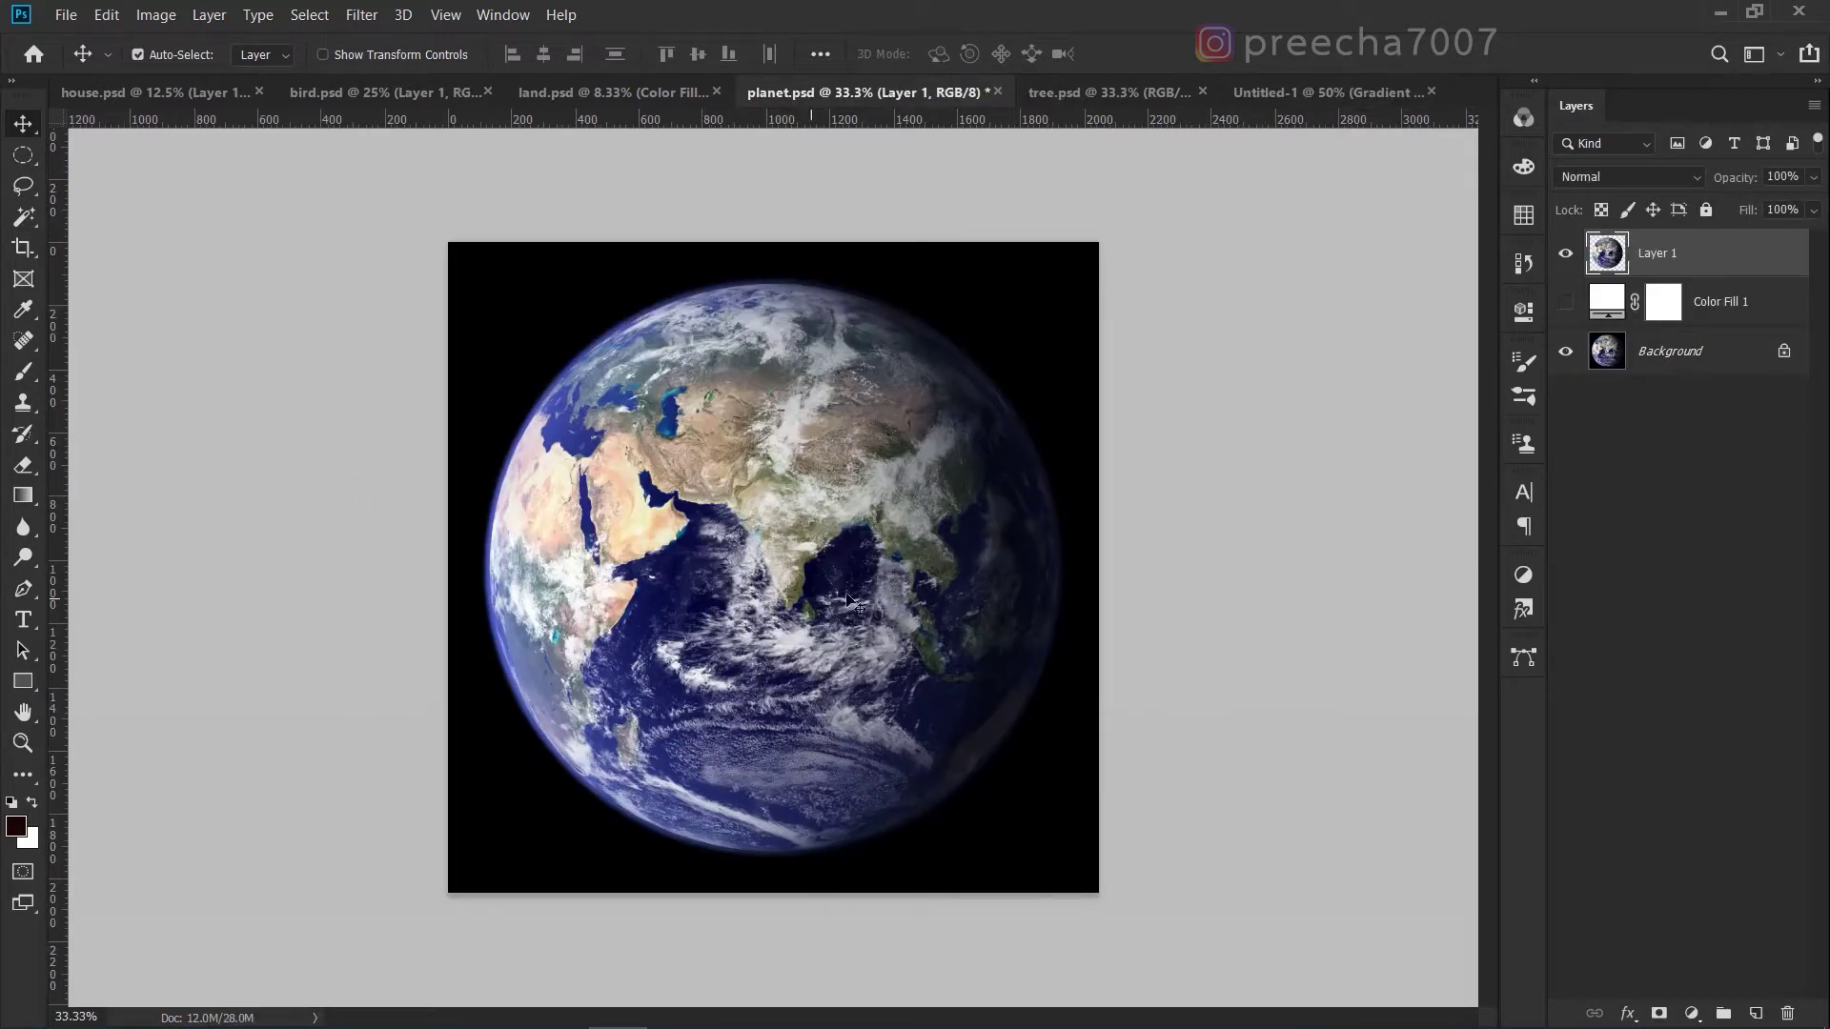
pyautogui.click(1566, 303)
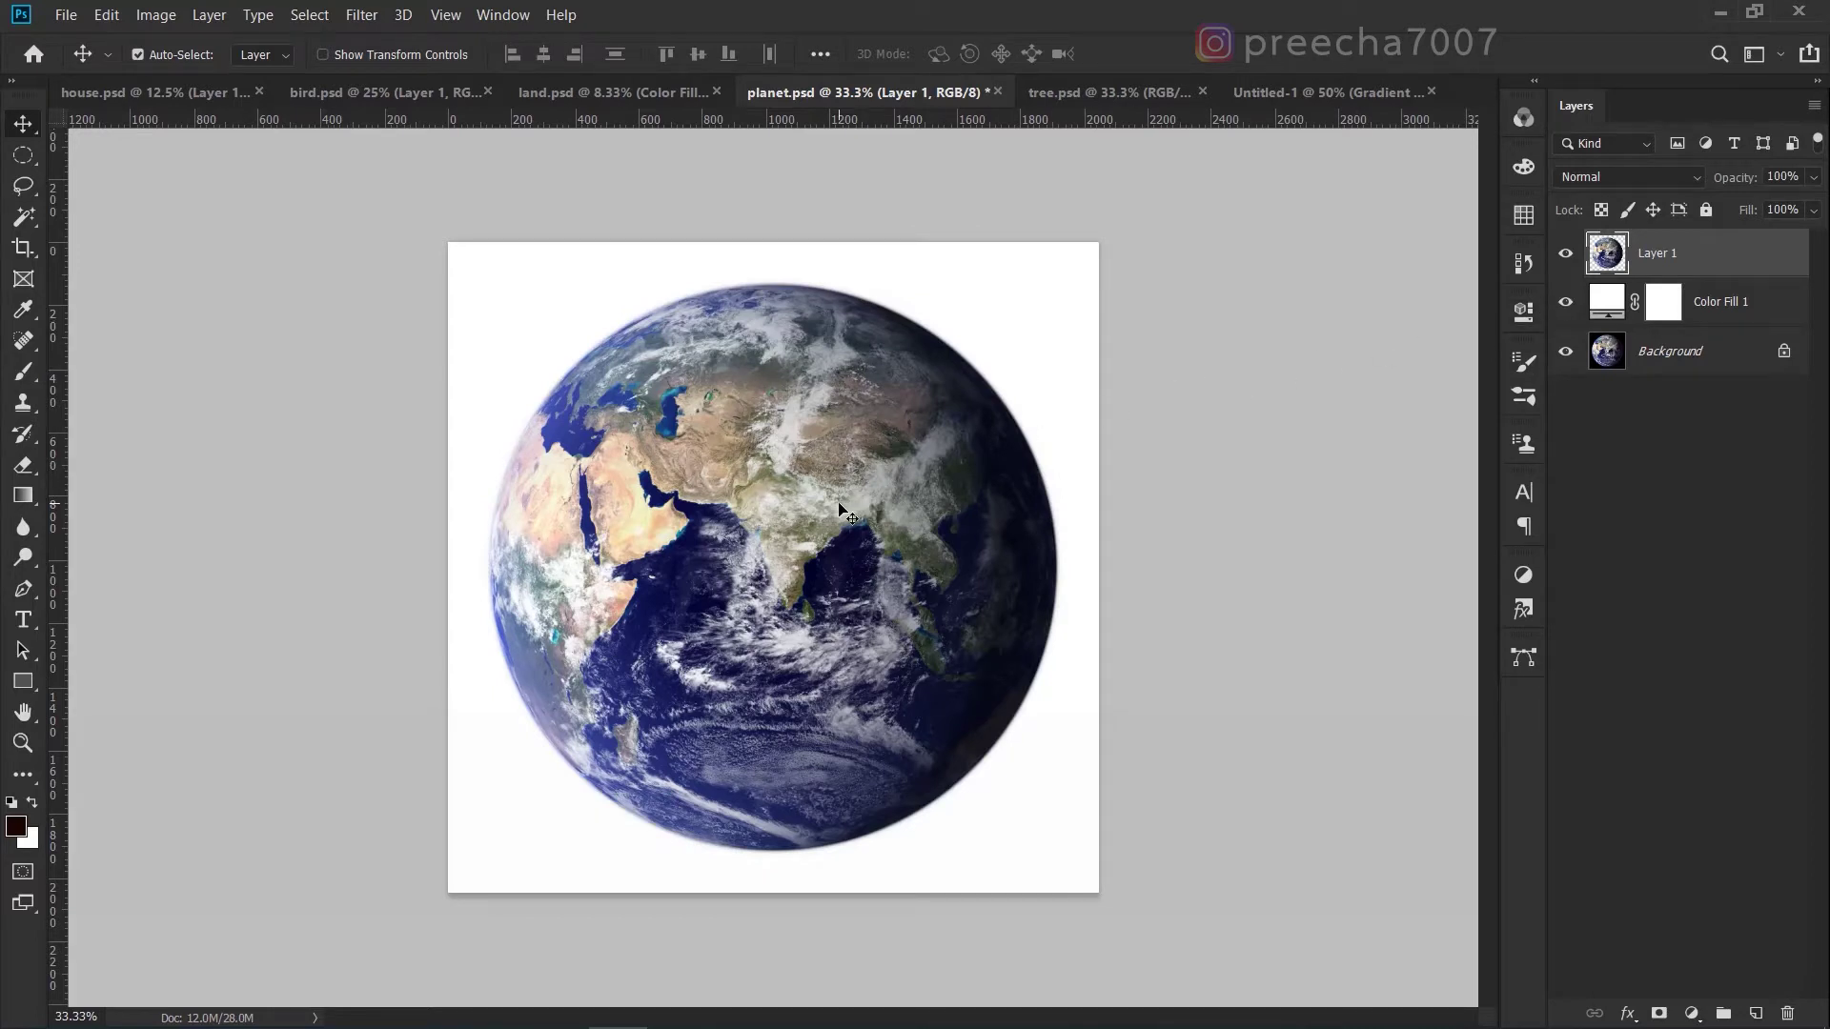
pyautogui.moveTo(839, 505); pyautogui.dragTo(730, 645)
# Scale the planet proportionally to about 46% and place it slightly below the middle of the canvas.
pyautogui.hotkey('ctrl', 't')
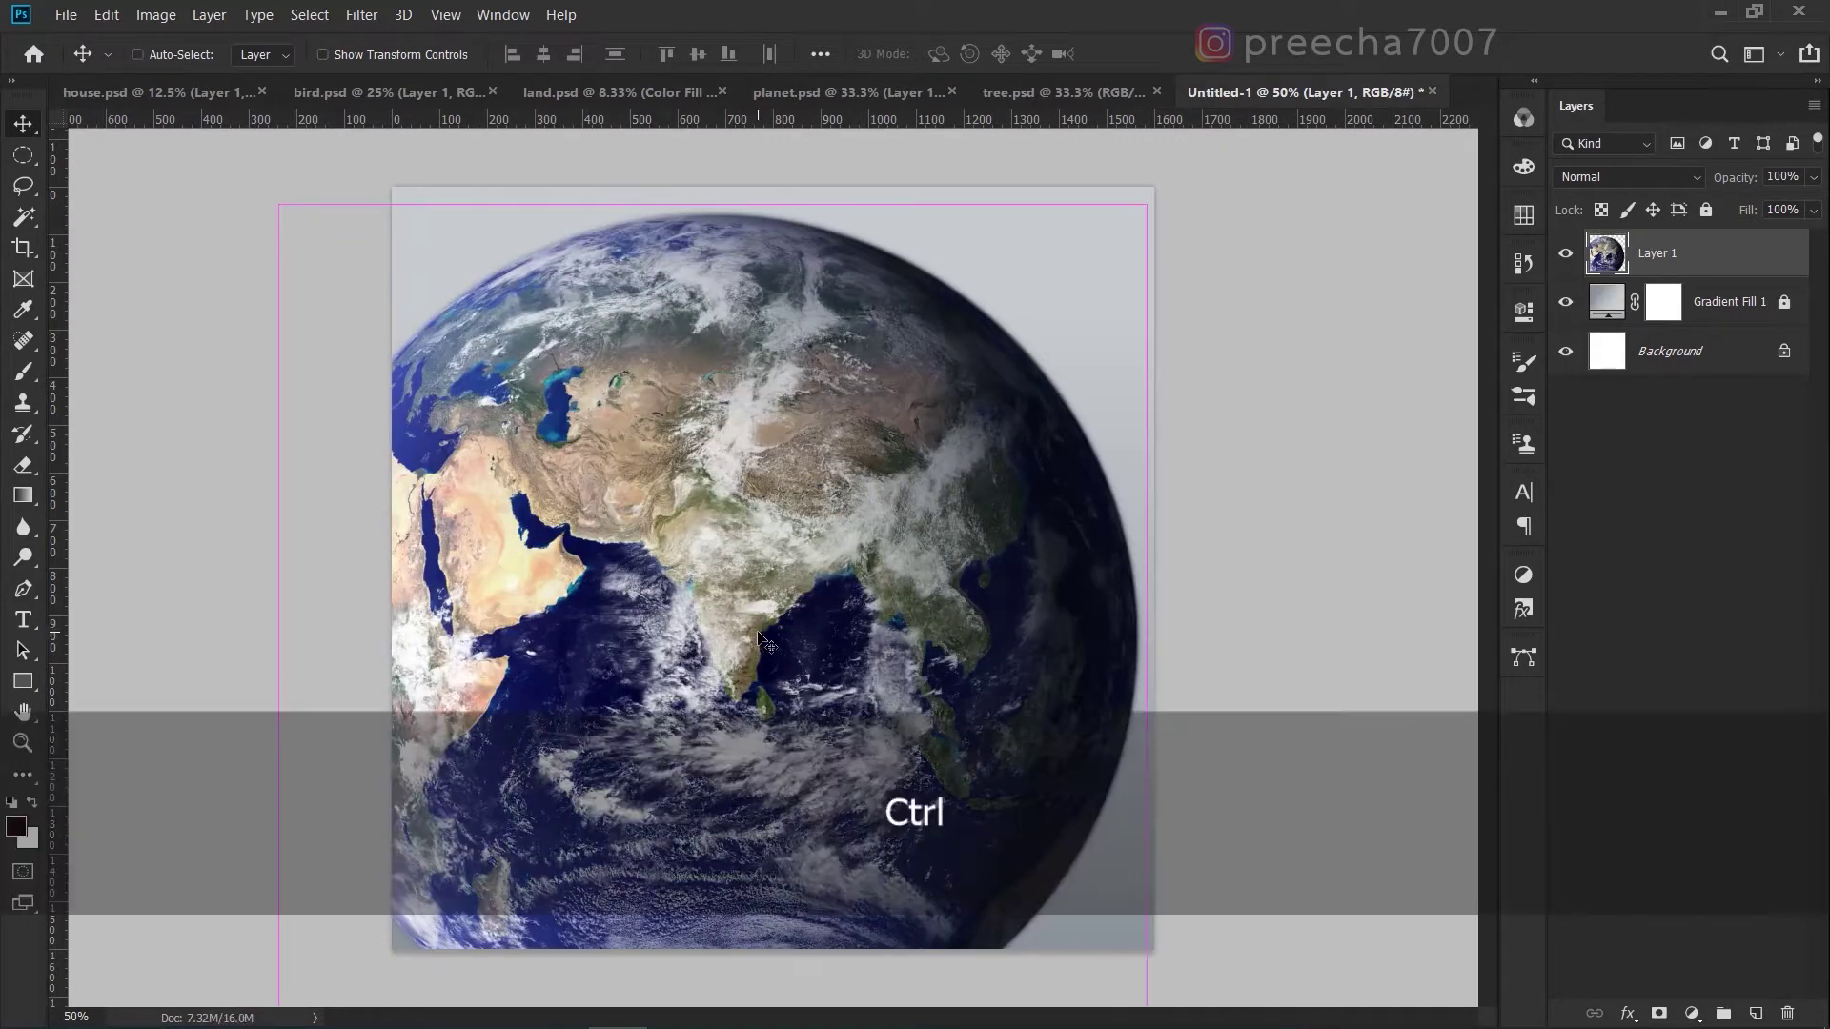
pyautogui.moveTo(1146, 202); pyautogui.dragTo(709, 645)
pyautogui.moveTo(555, 818); pyautogui.dragTo(837, 566)
pyautogui.moveTo(983, 388); pyautogui.dragTo(937, 446)
pyautogui.moveTo(858, 580); pyautogui.dragTo(878, 587)
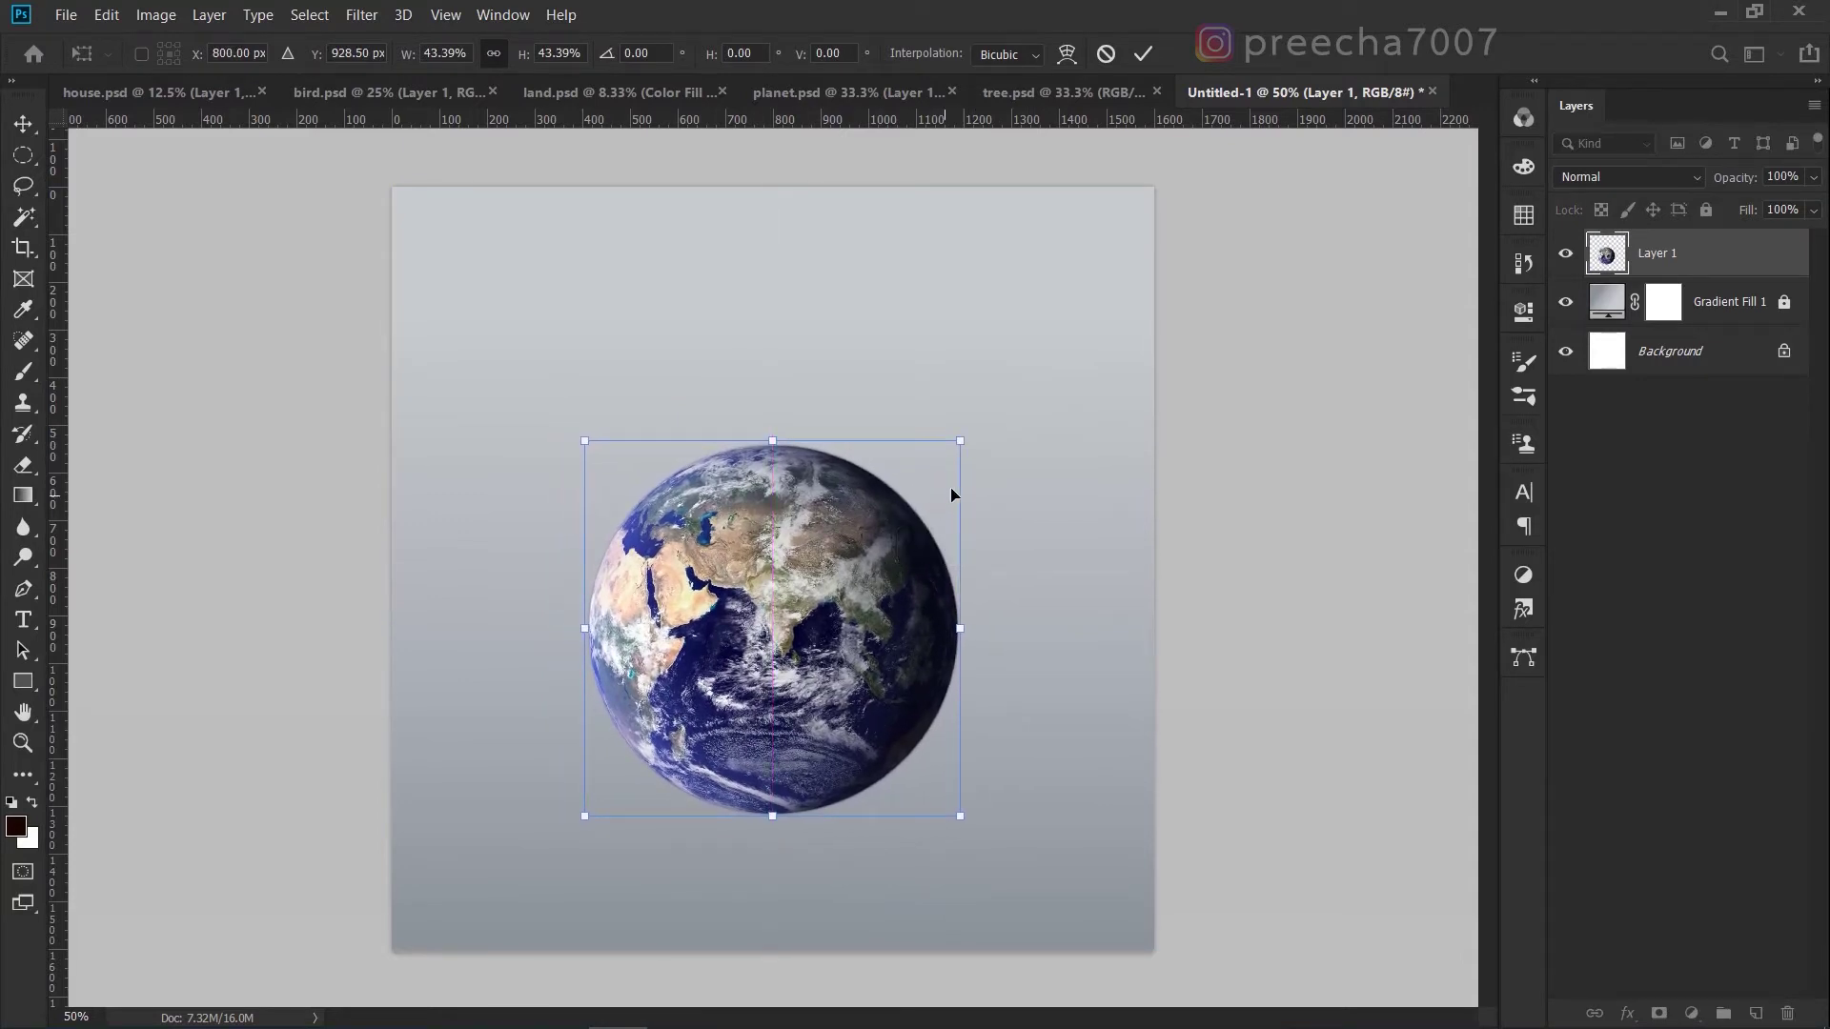
pyautogui.moveTo(961, 438); pyautogui.dragTo(986, 412)
pyautogui.moveTo(867, 561); pyautogui.dragTo(866, 570)
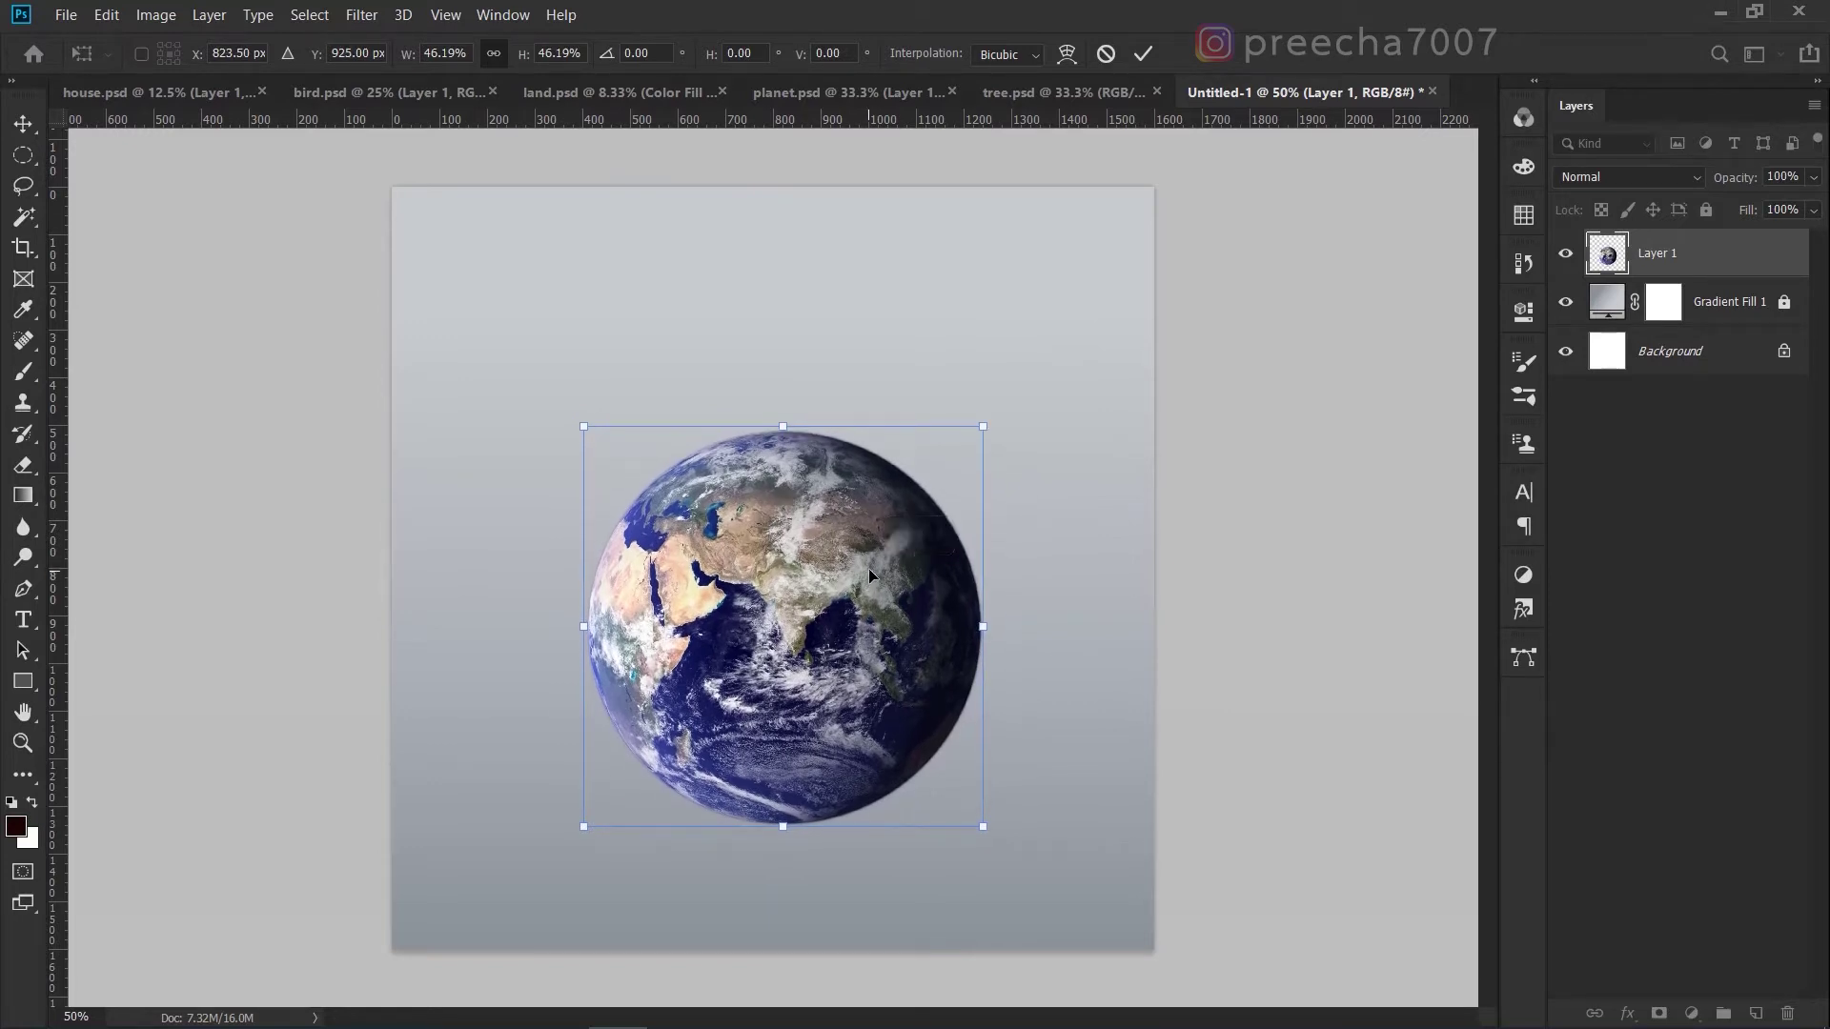
pyautogui.click(1144, 54)
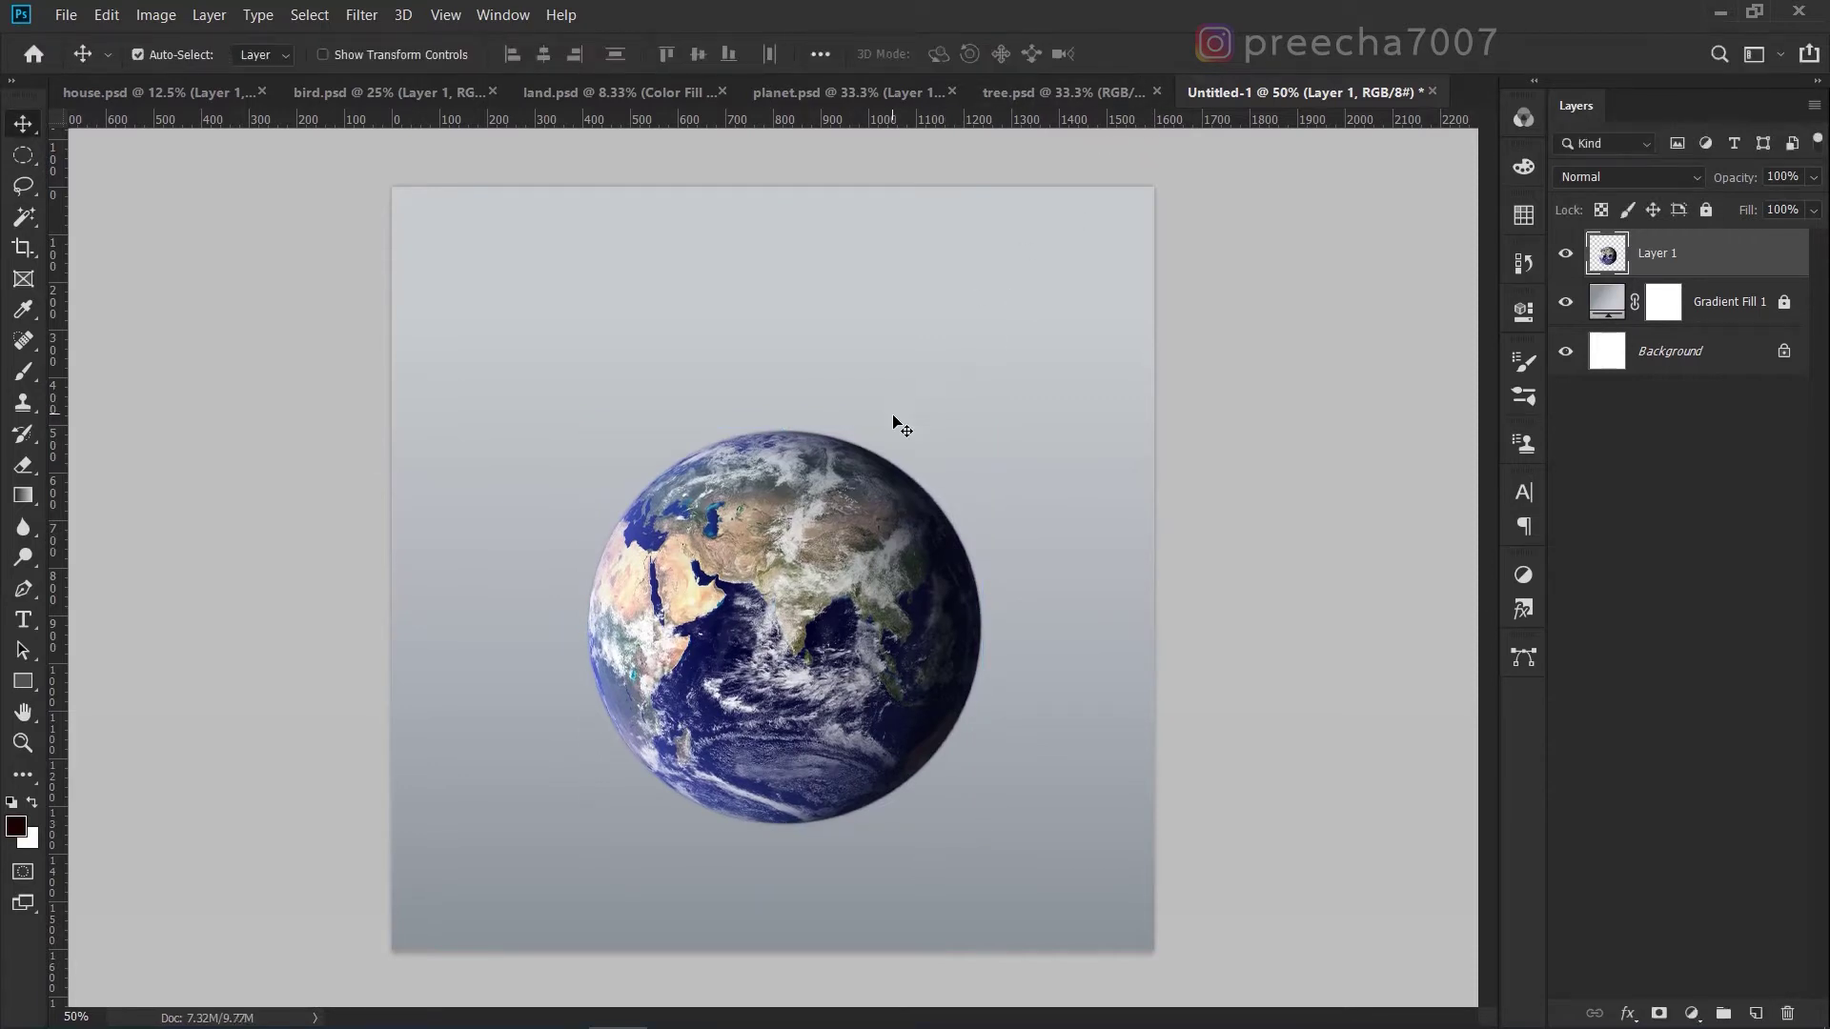
# Center the planet horizontally on the canvas by aligning it to a selection of the whole document.
pyautogui.hotkey('ctrl', 'a')
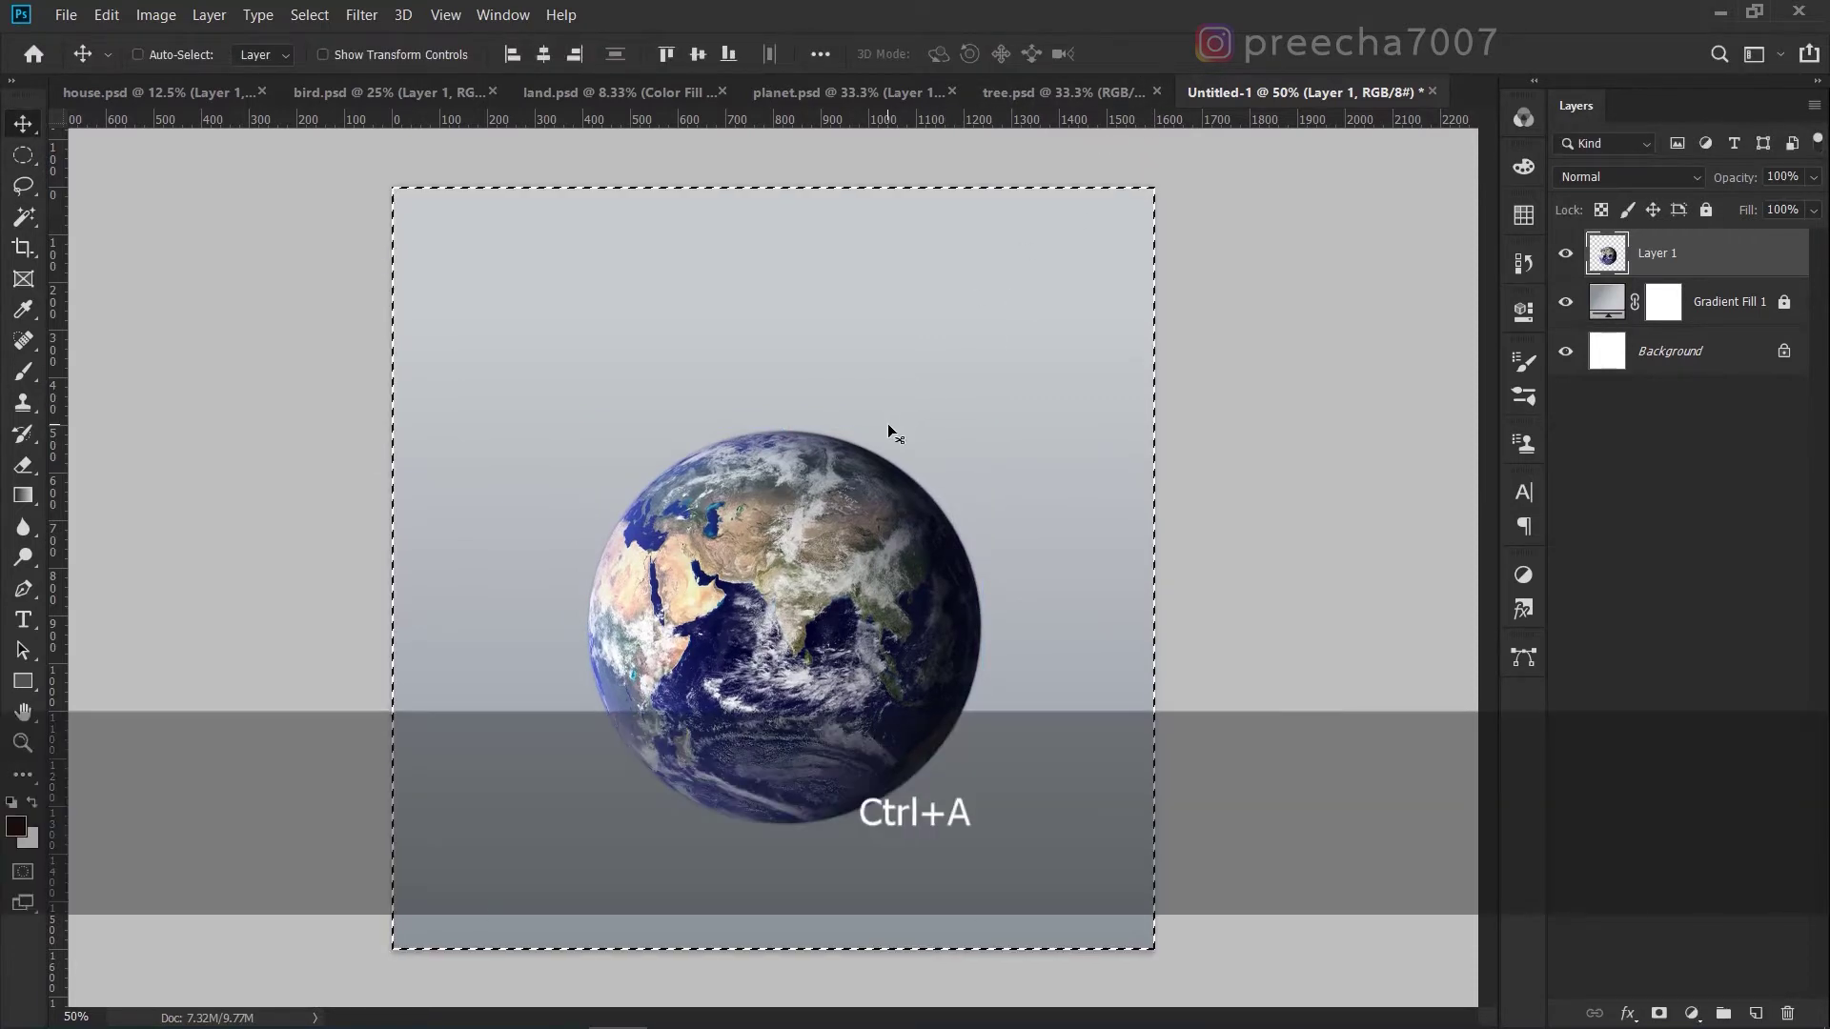
pyautogui.click(549, 51)
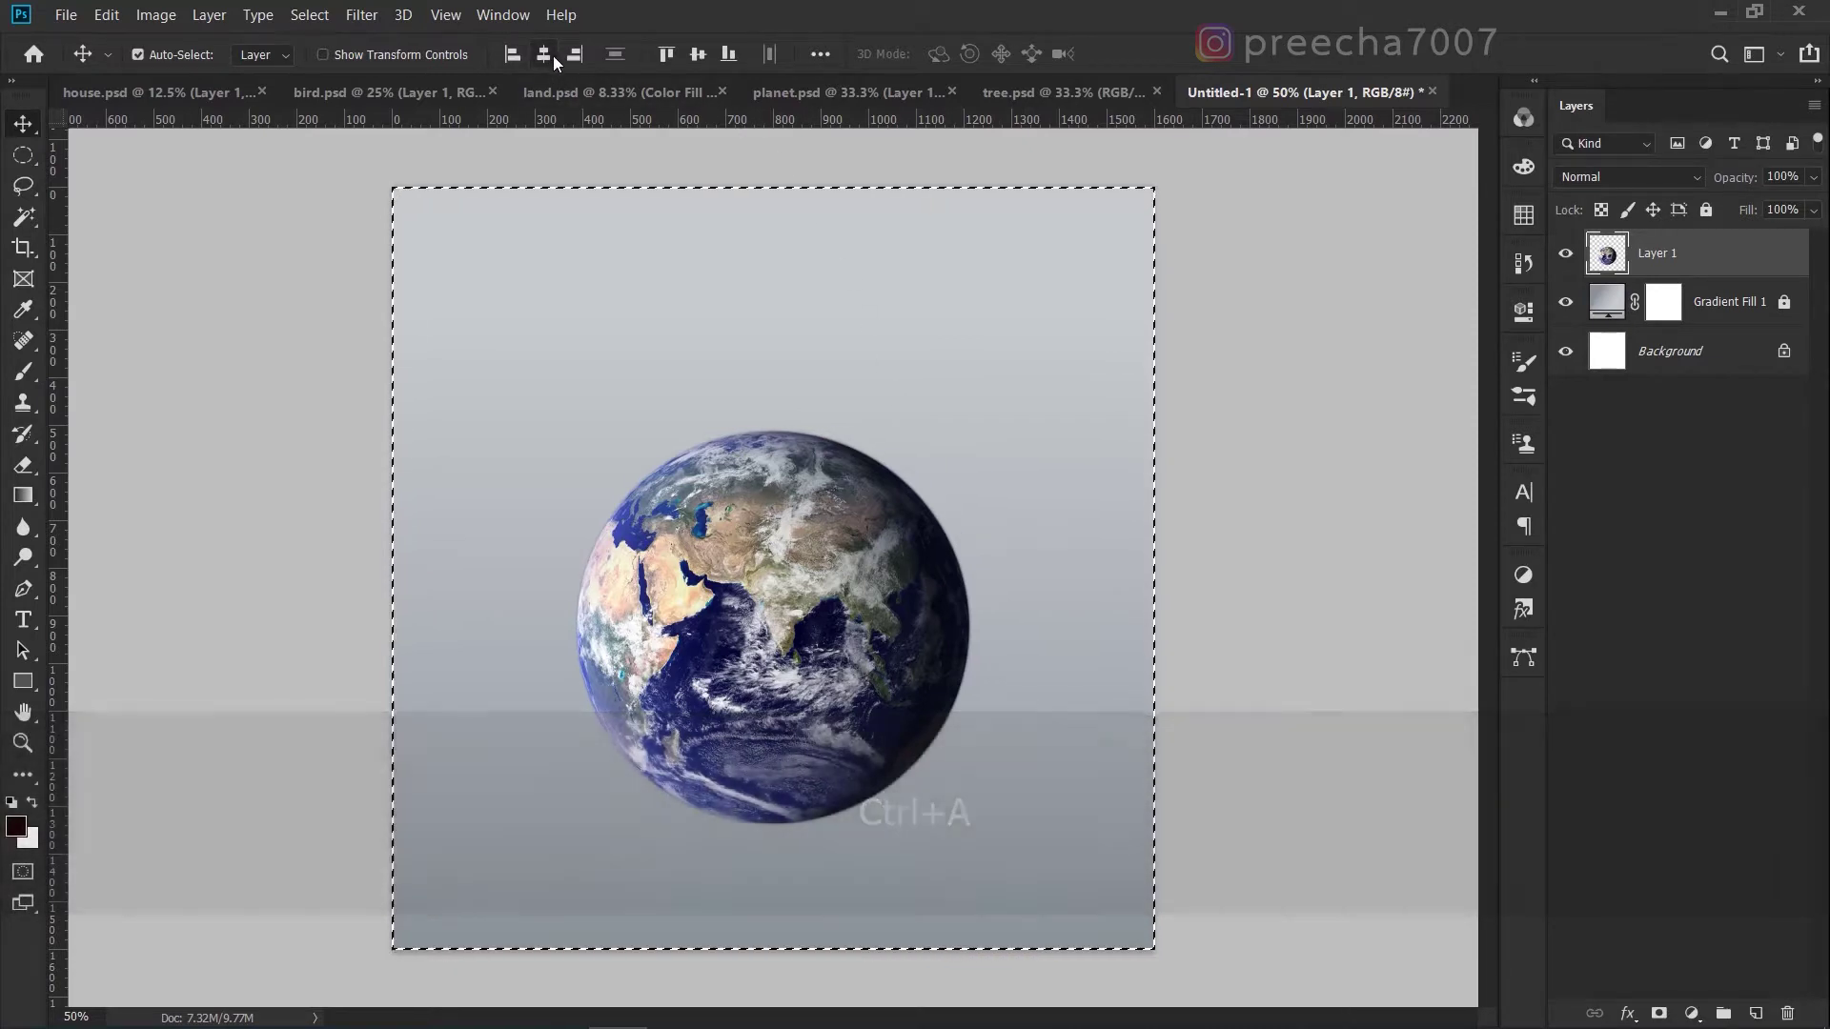
pyautogui.hotkey('ctrl', 'd')
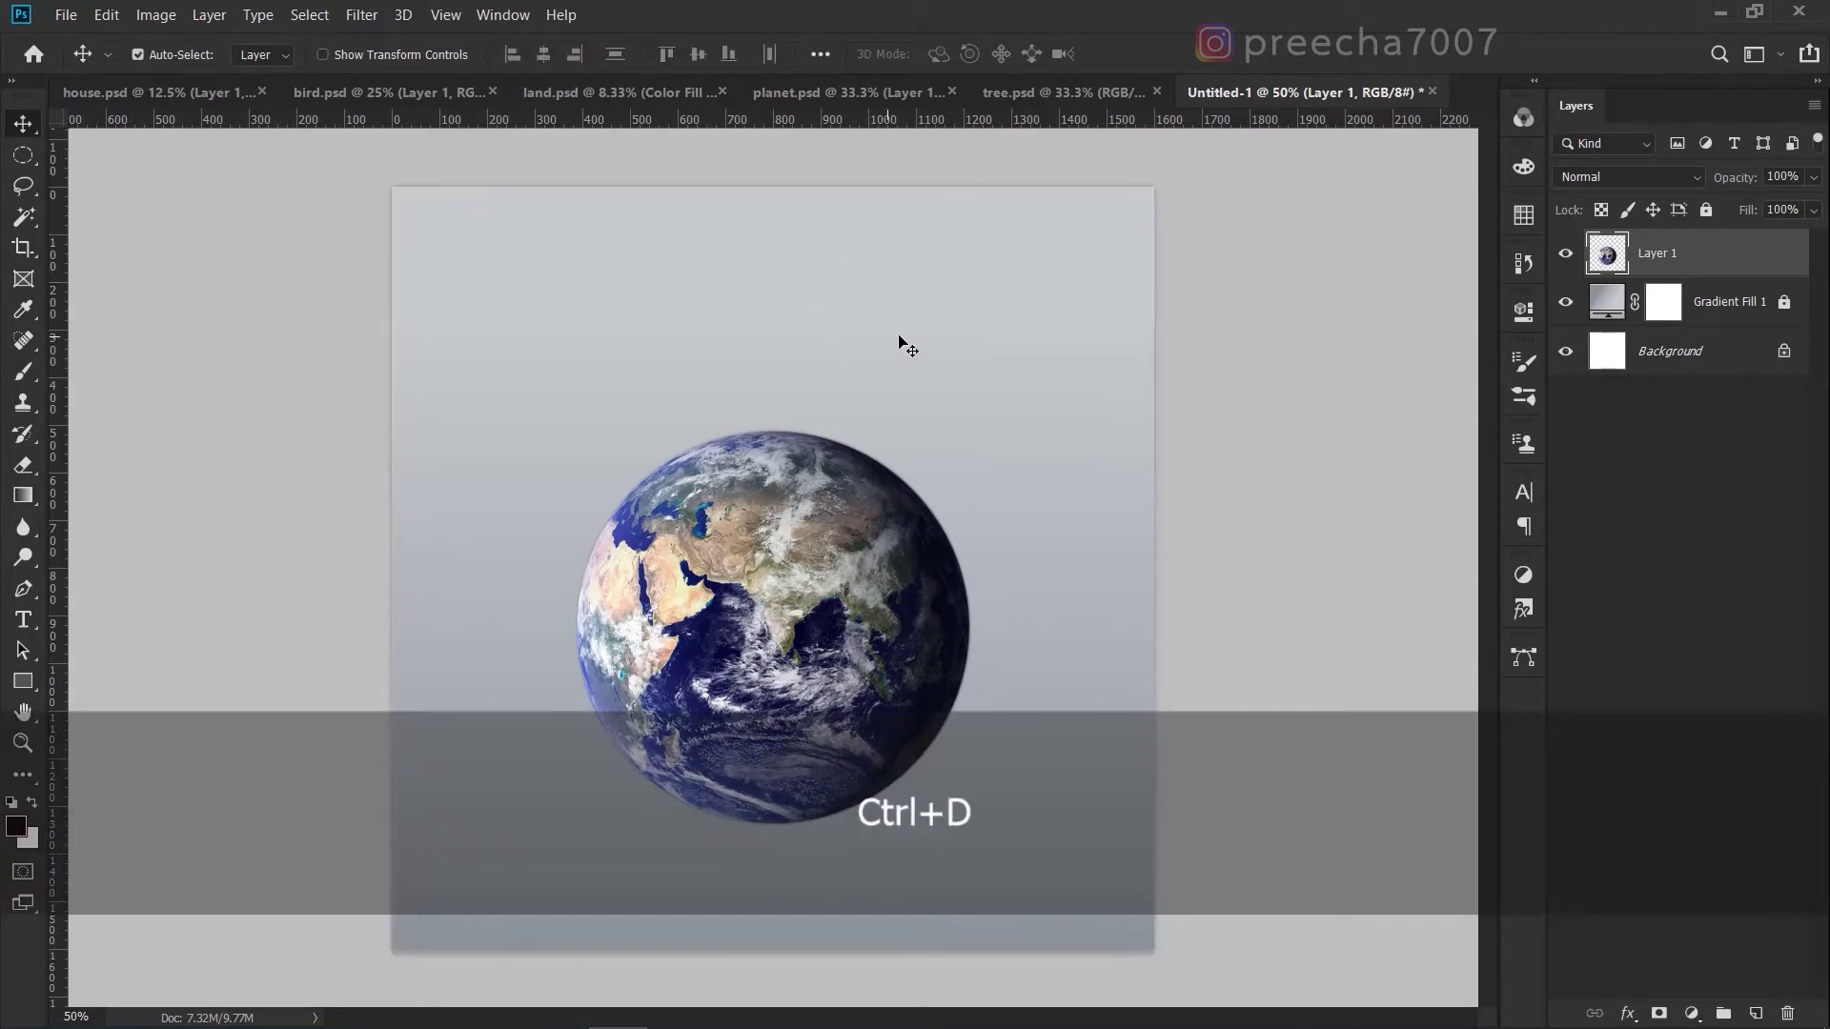
# Close planet.psd without saving and copy the mill house cutout from house.psd into the Untitled-1 document.
pyautogui.click(951, 90)
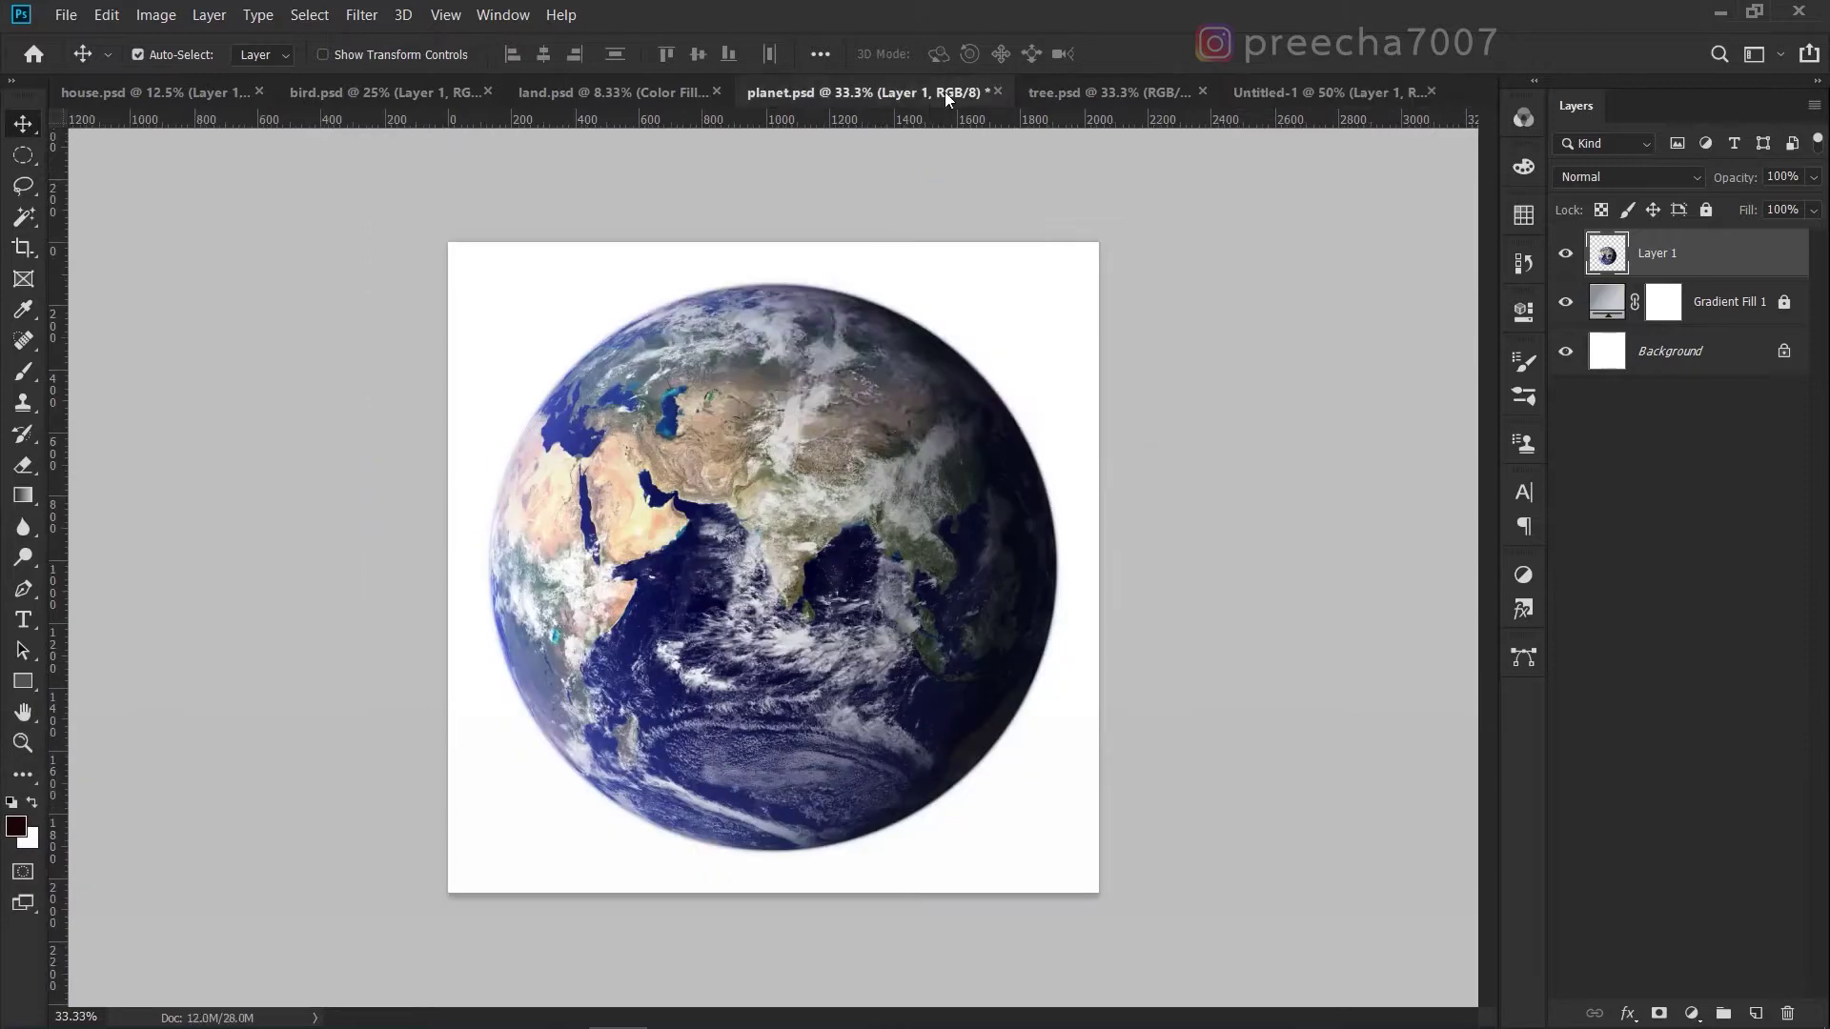
pyautogui.click(931, 415)
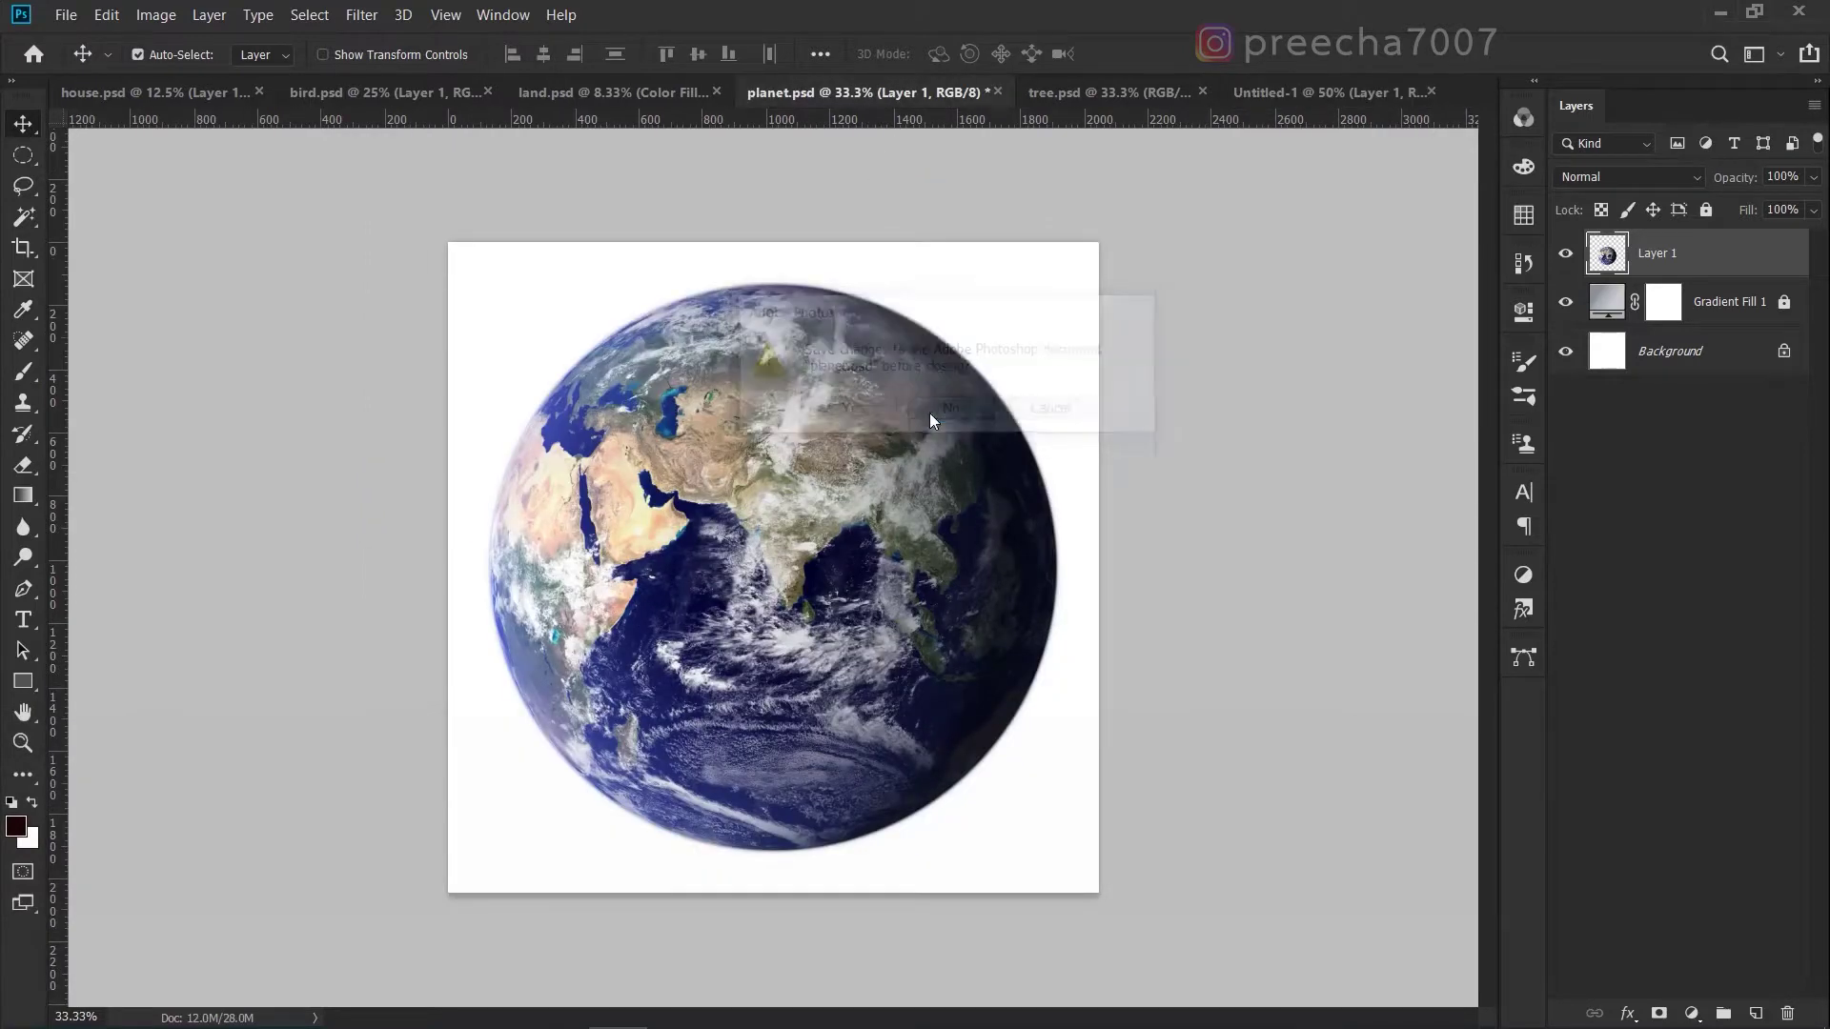
pyautogui.click(203, 91)
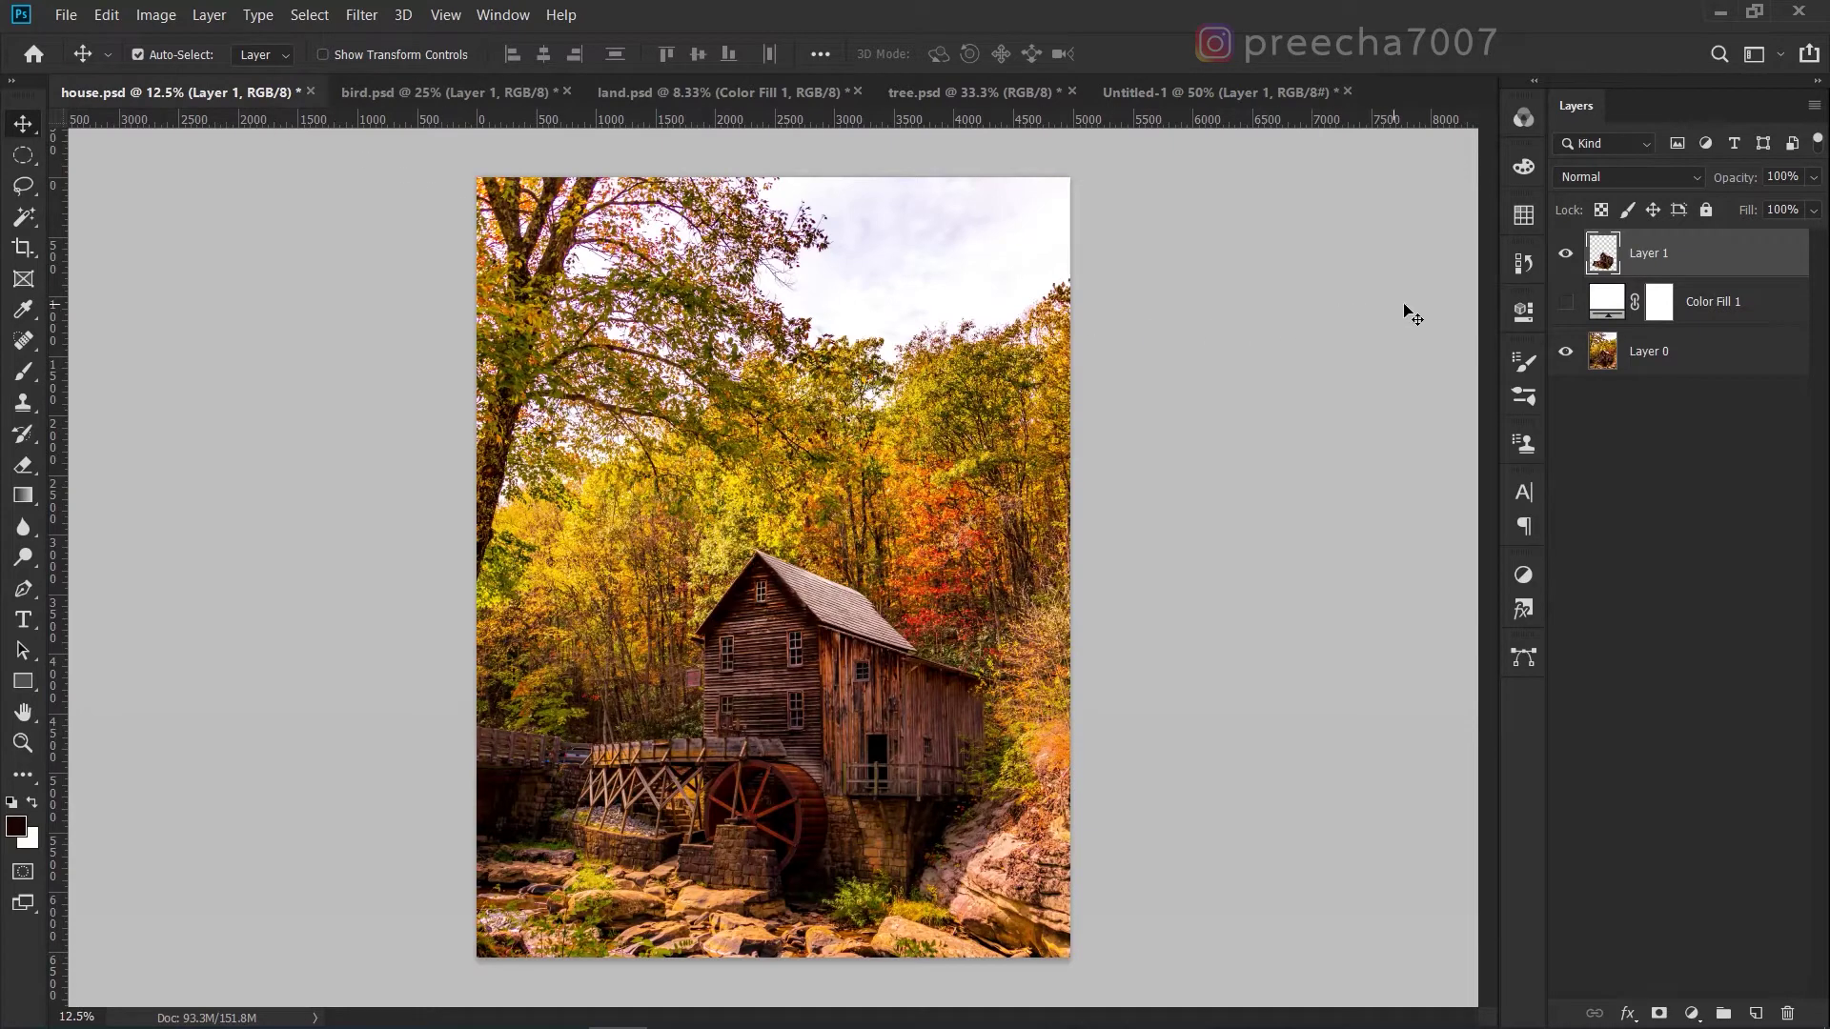
pyautogui.click(1564, 303)
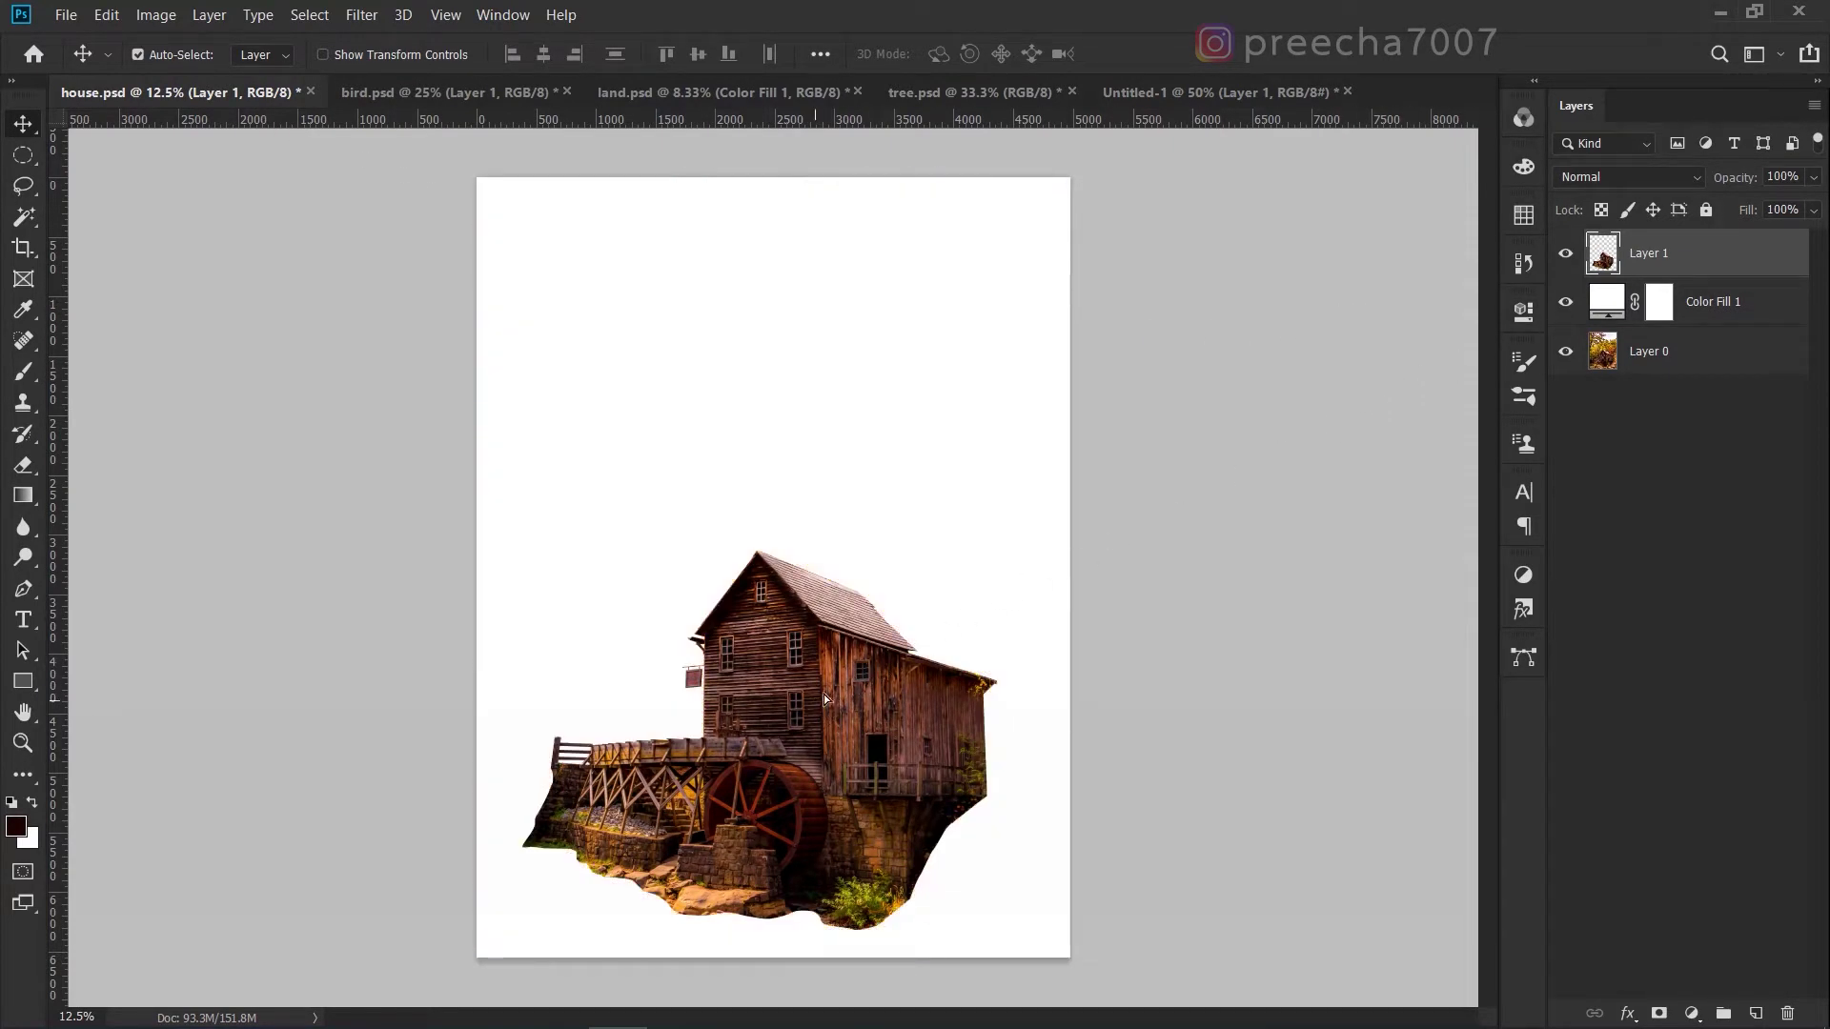
pyautogui.moveTo(823, 693); pyautogui.dragTo(815, 550)
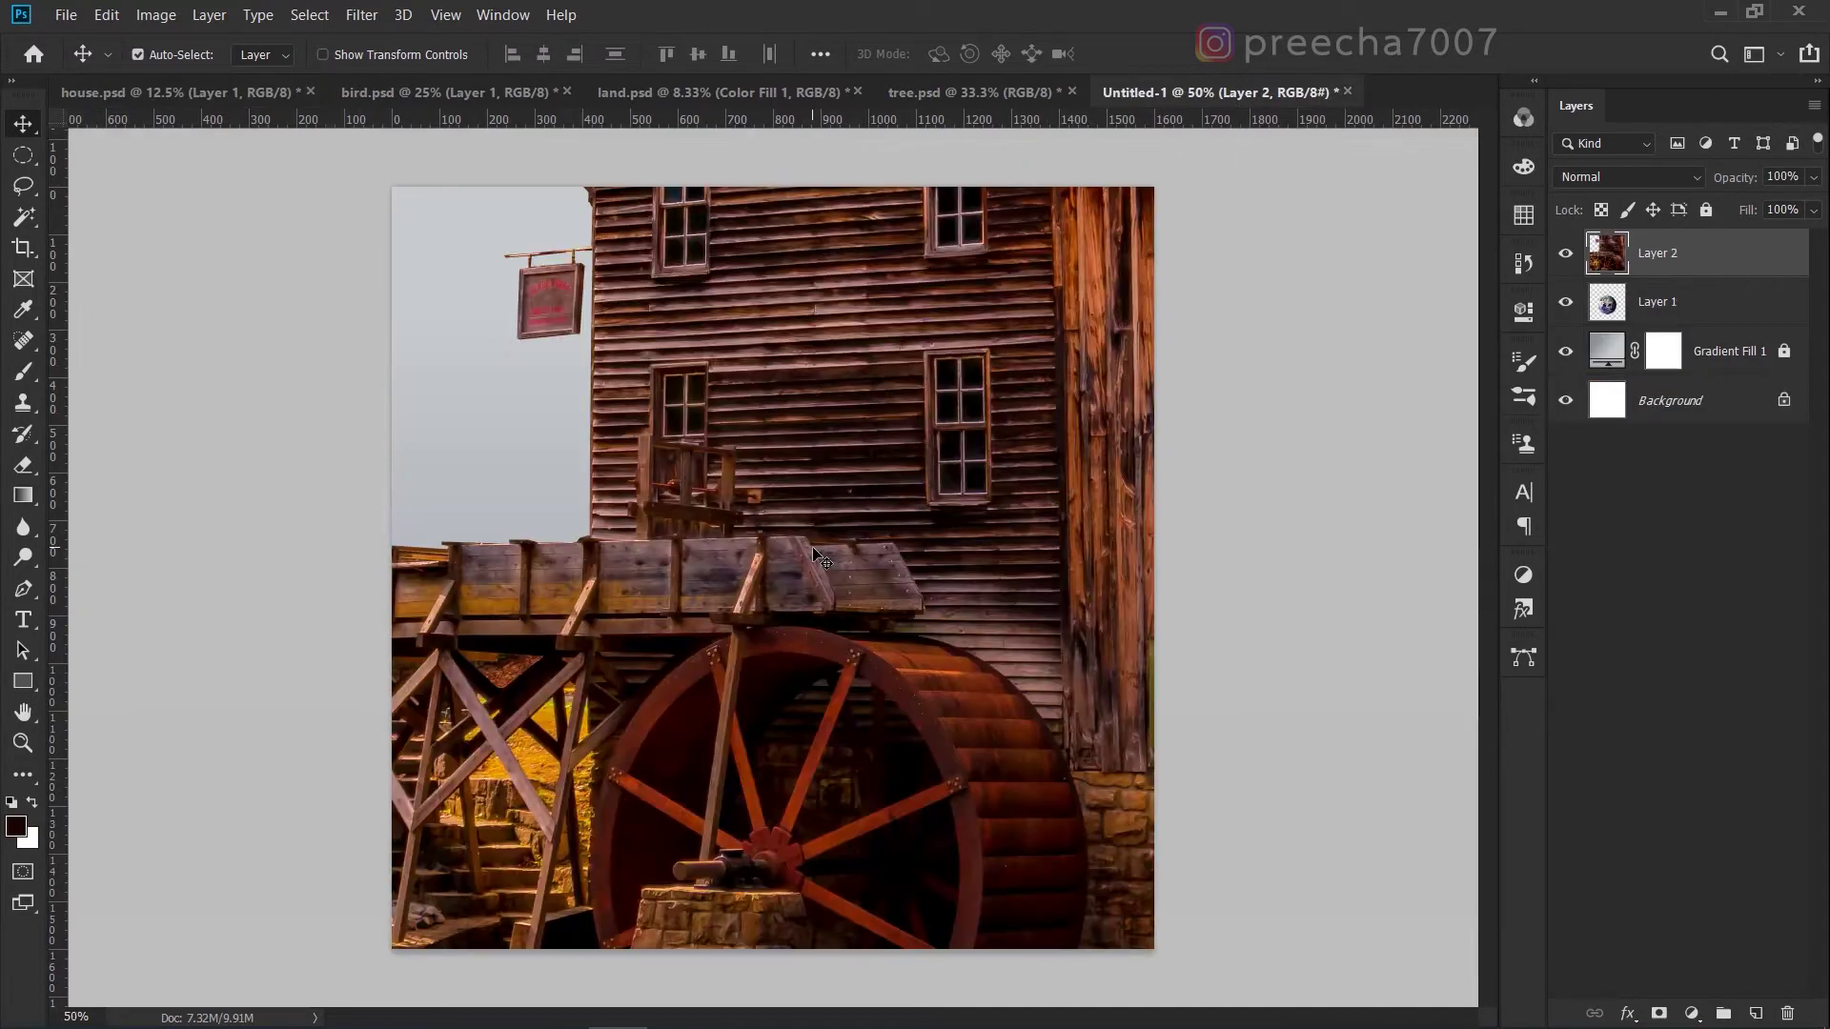
# Scale the mill house proportionally to about 15% and position it on top of the planet.
pyautogui.hotkey('ctrl', 't')
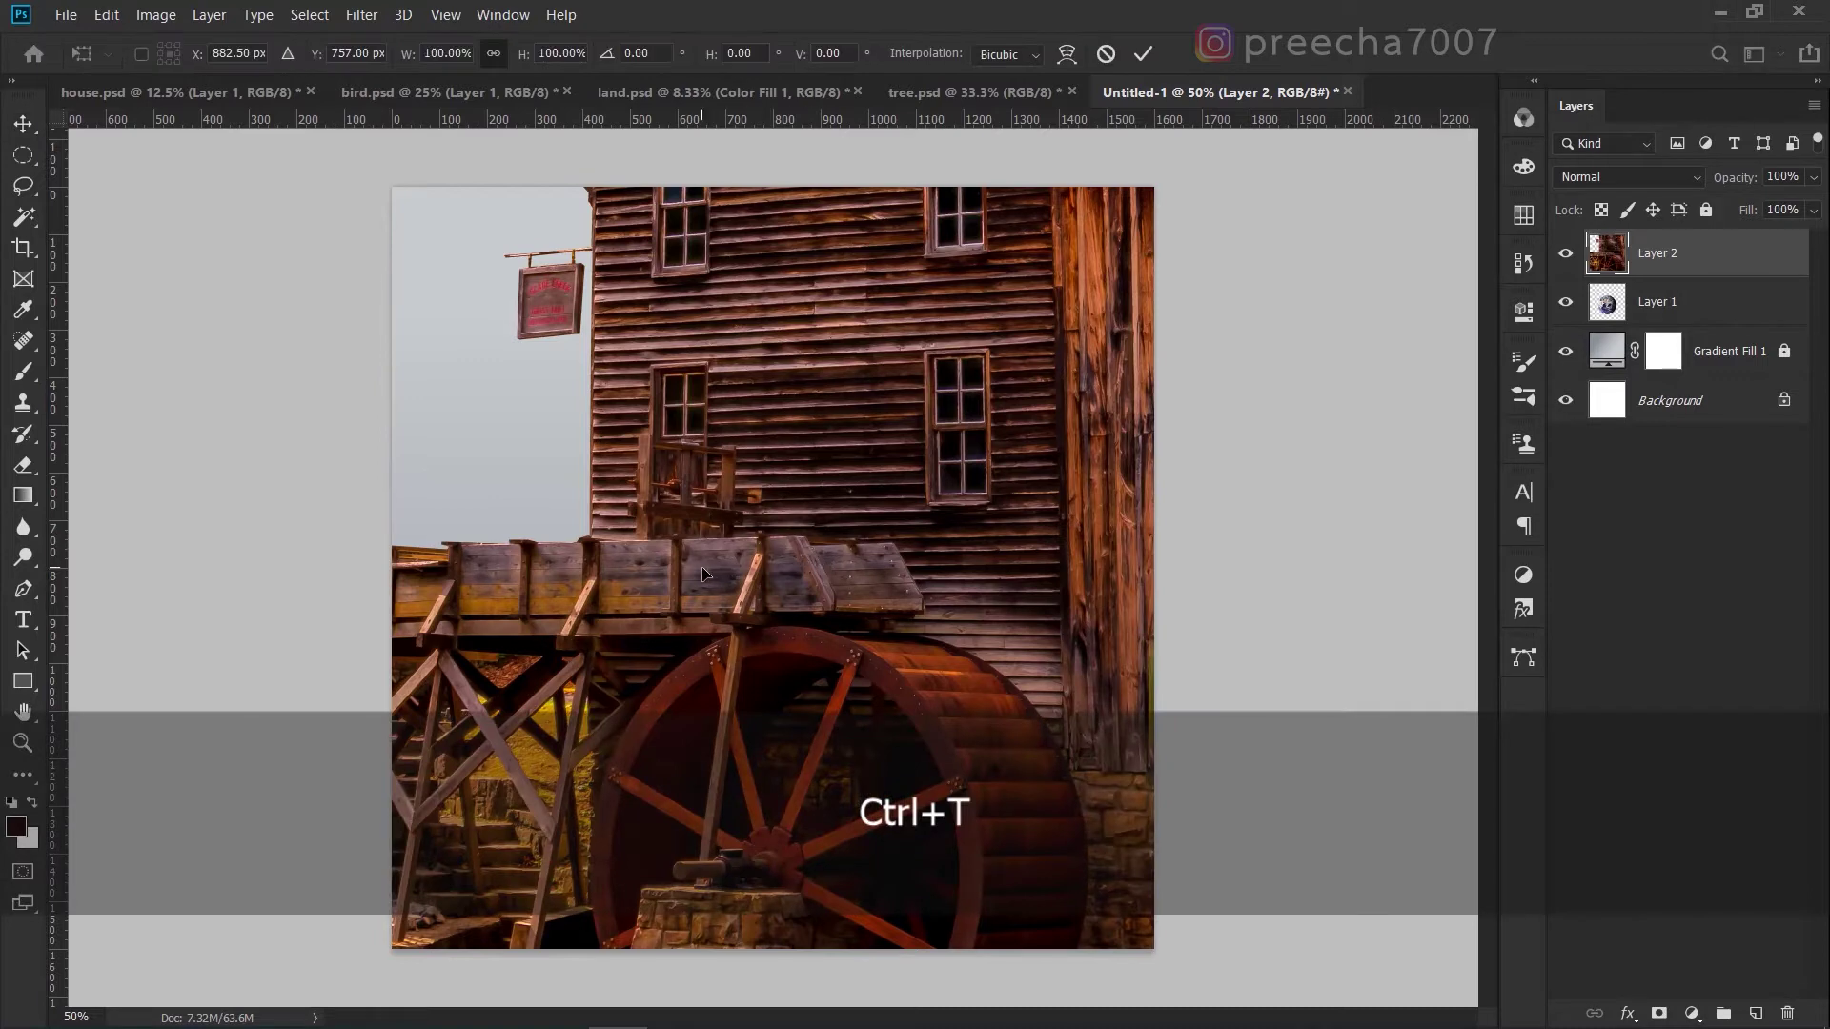
pyautogui.keyDown('alt'); pyautogui.scroll(-3, 736, 540); pyautogui.keyUp('alt')
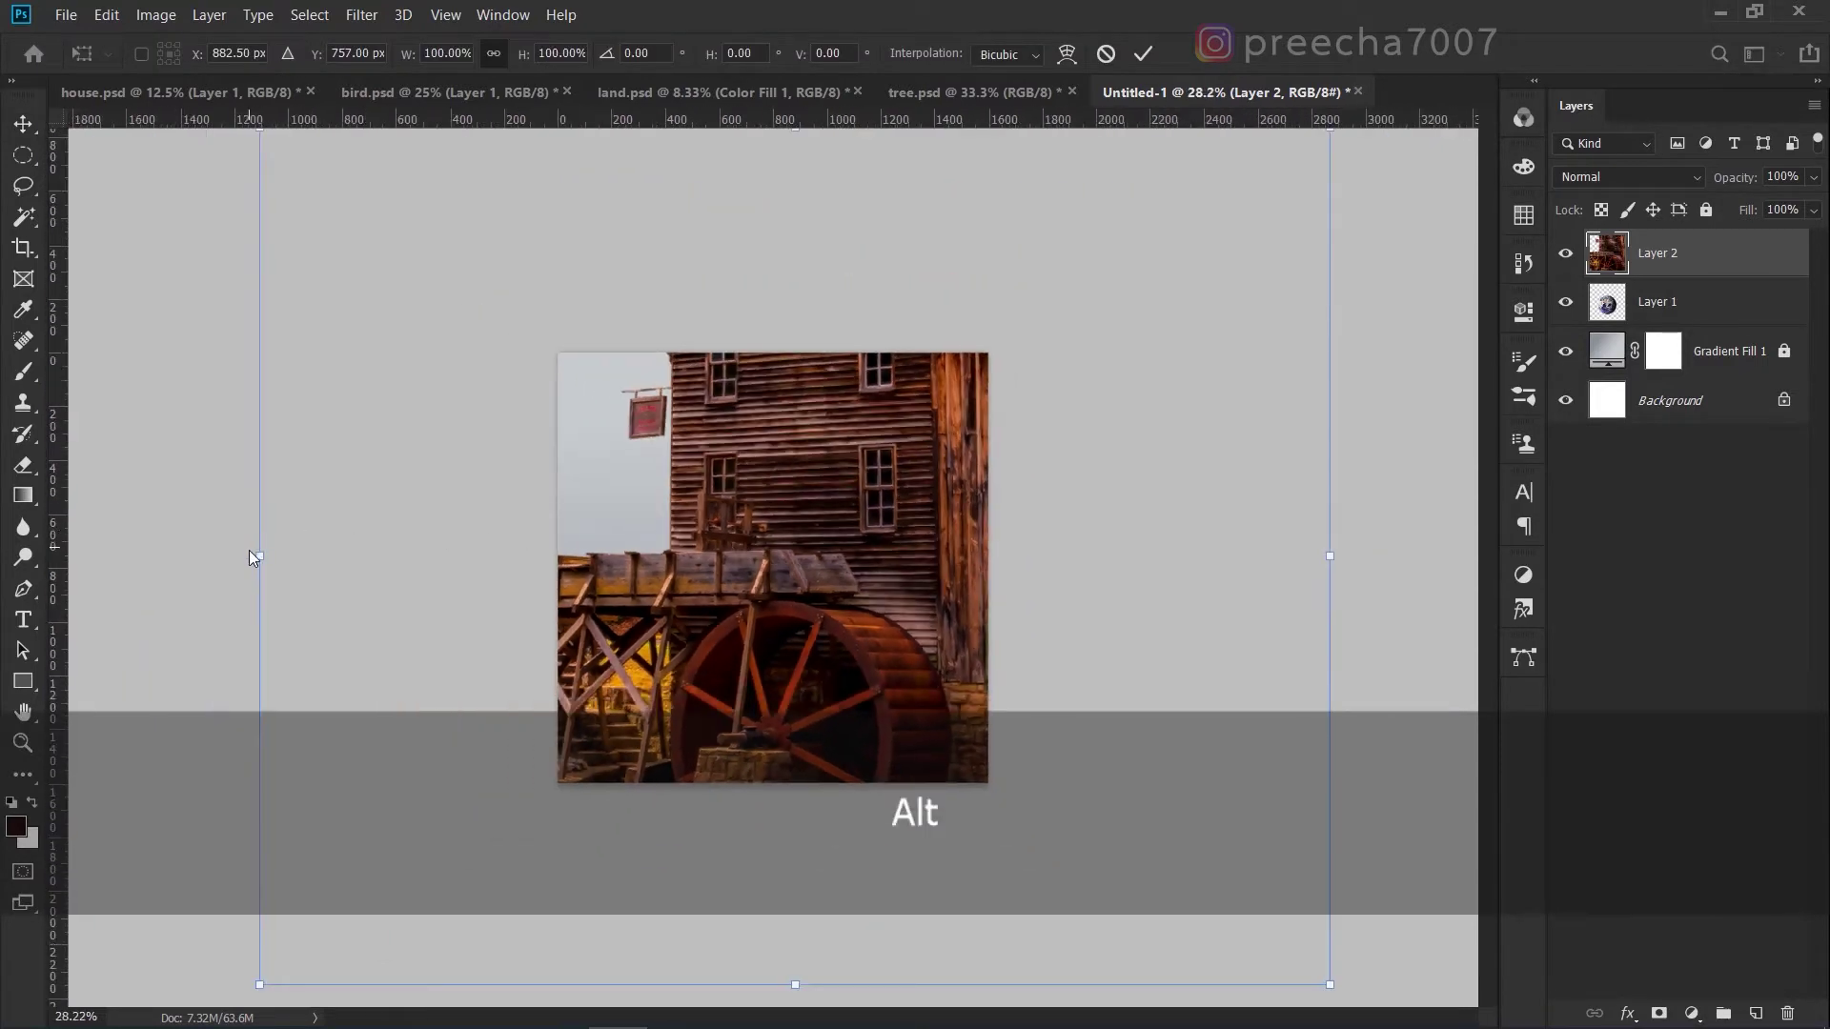
pyautogui.moveTo(259, 554); pyautogui.dragTo(956, 555)
pyautogui.moveTo(1092, 606); pyautogui.dragTo(817, 511)
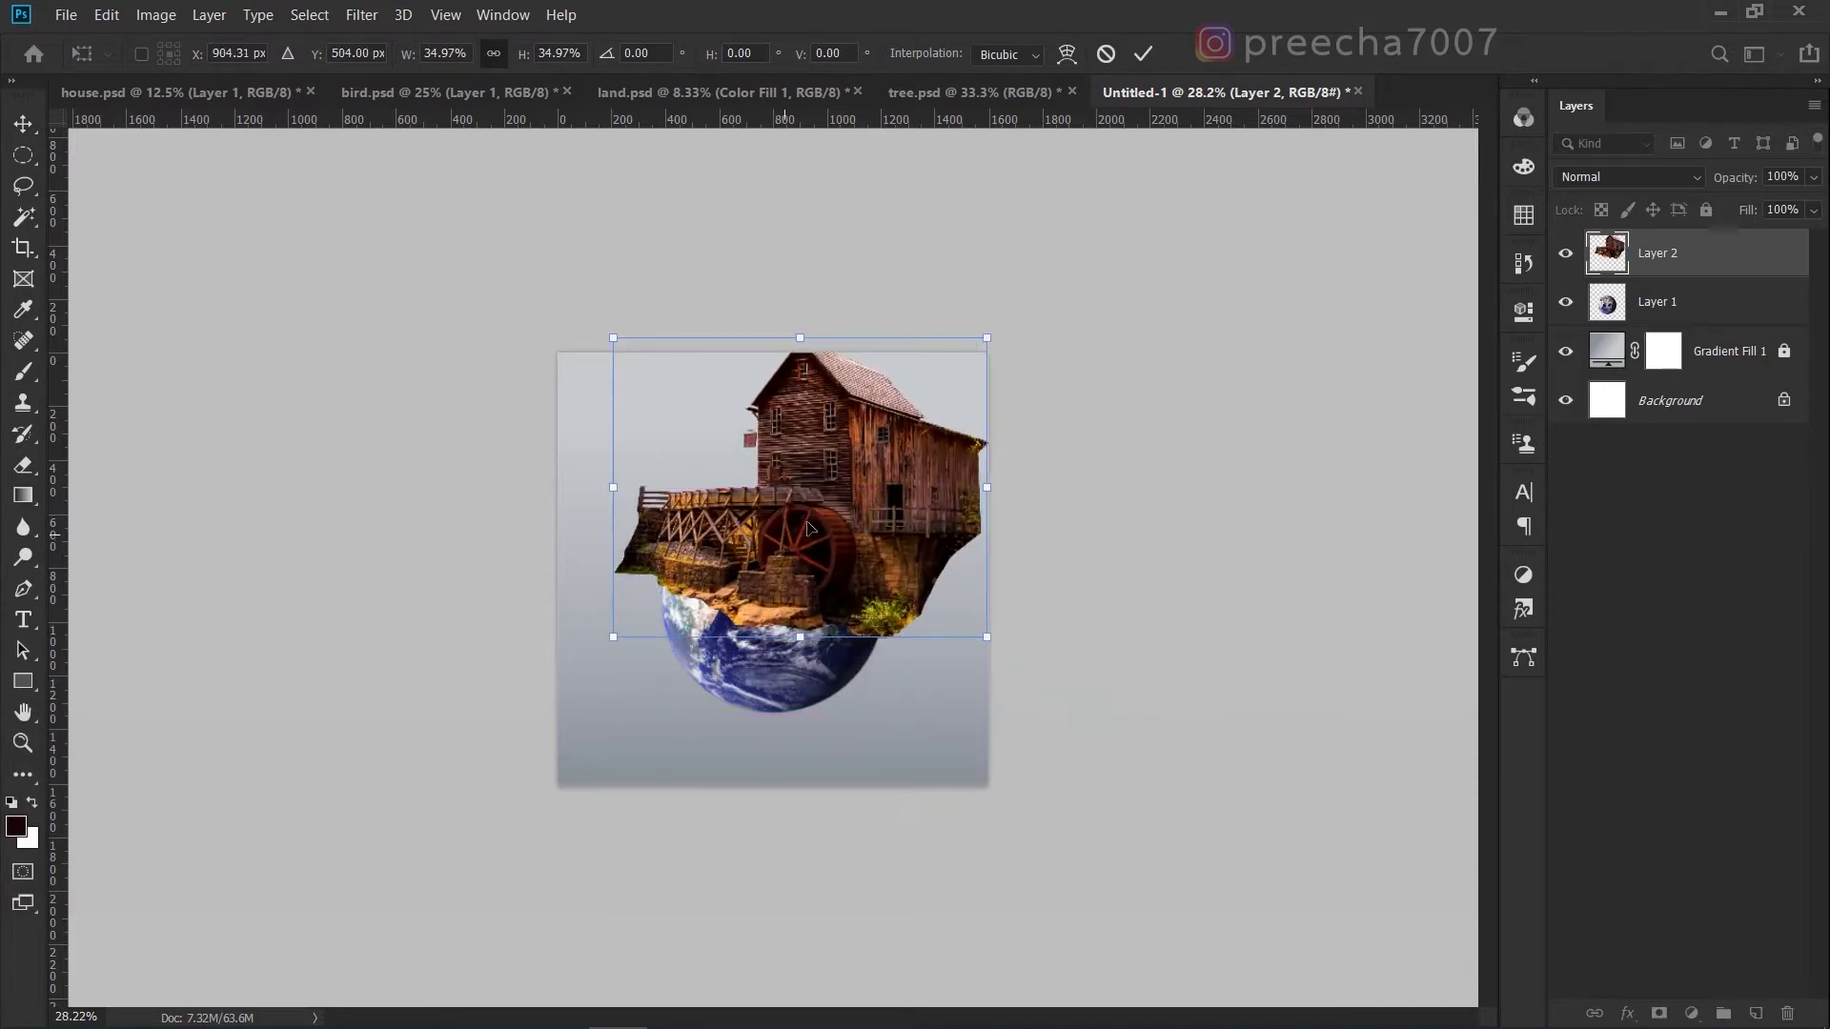
pyautogui.keyDown('alt'); pyautogui.scroll(2, 783, 541); pyautogui.keyUp('alt')
pyautogui.keyDown('alt'); pyautogui.scroll(1, 783, 541); pyautogui.keyUp('alt')
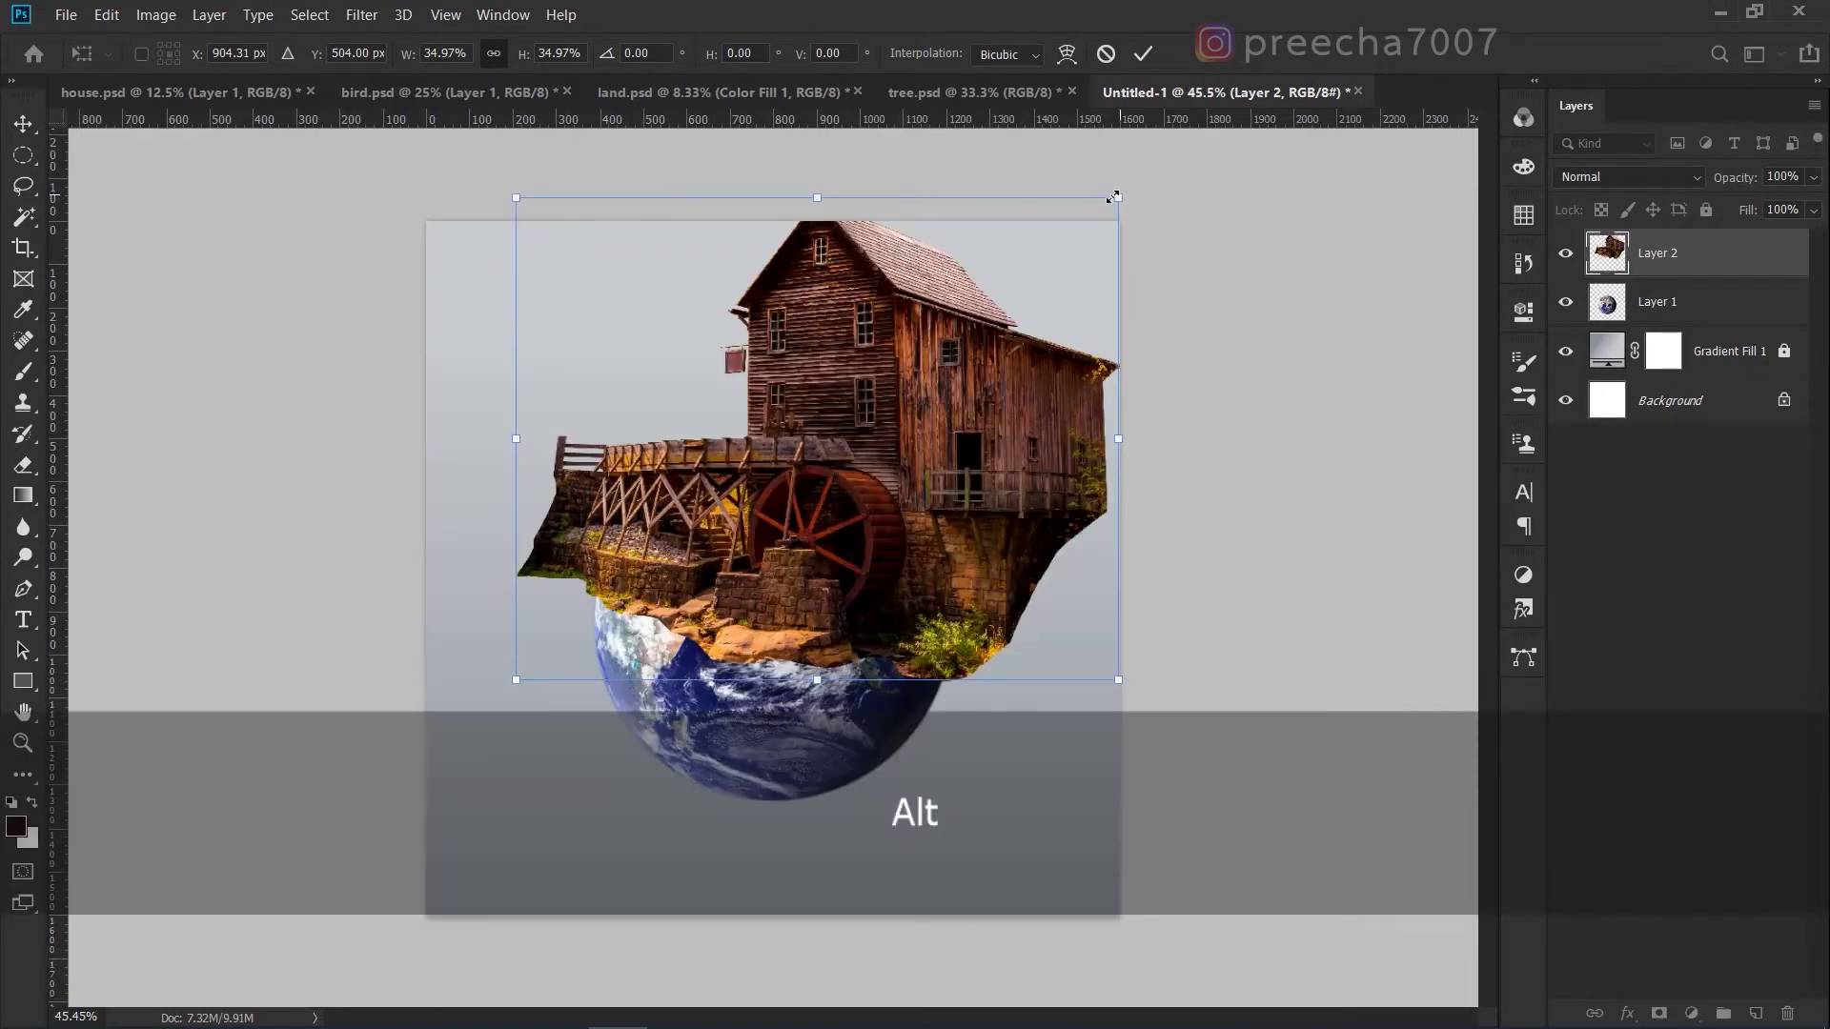
pyautogui.moveTo(1114, 197); pyautogui.dragTo(939, 342)
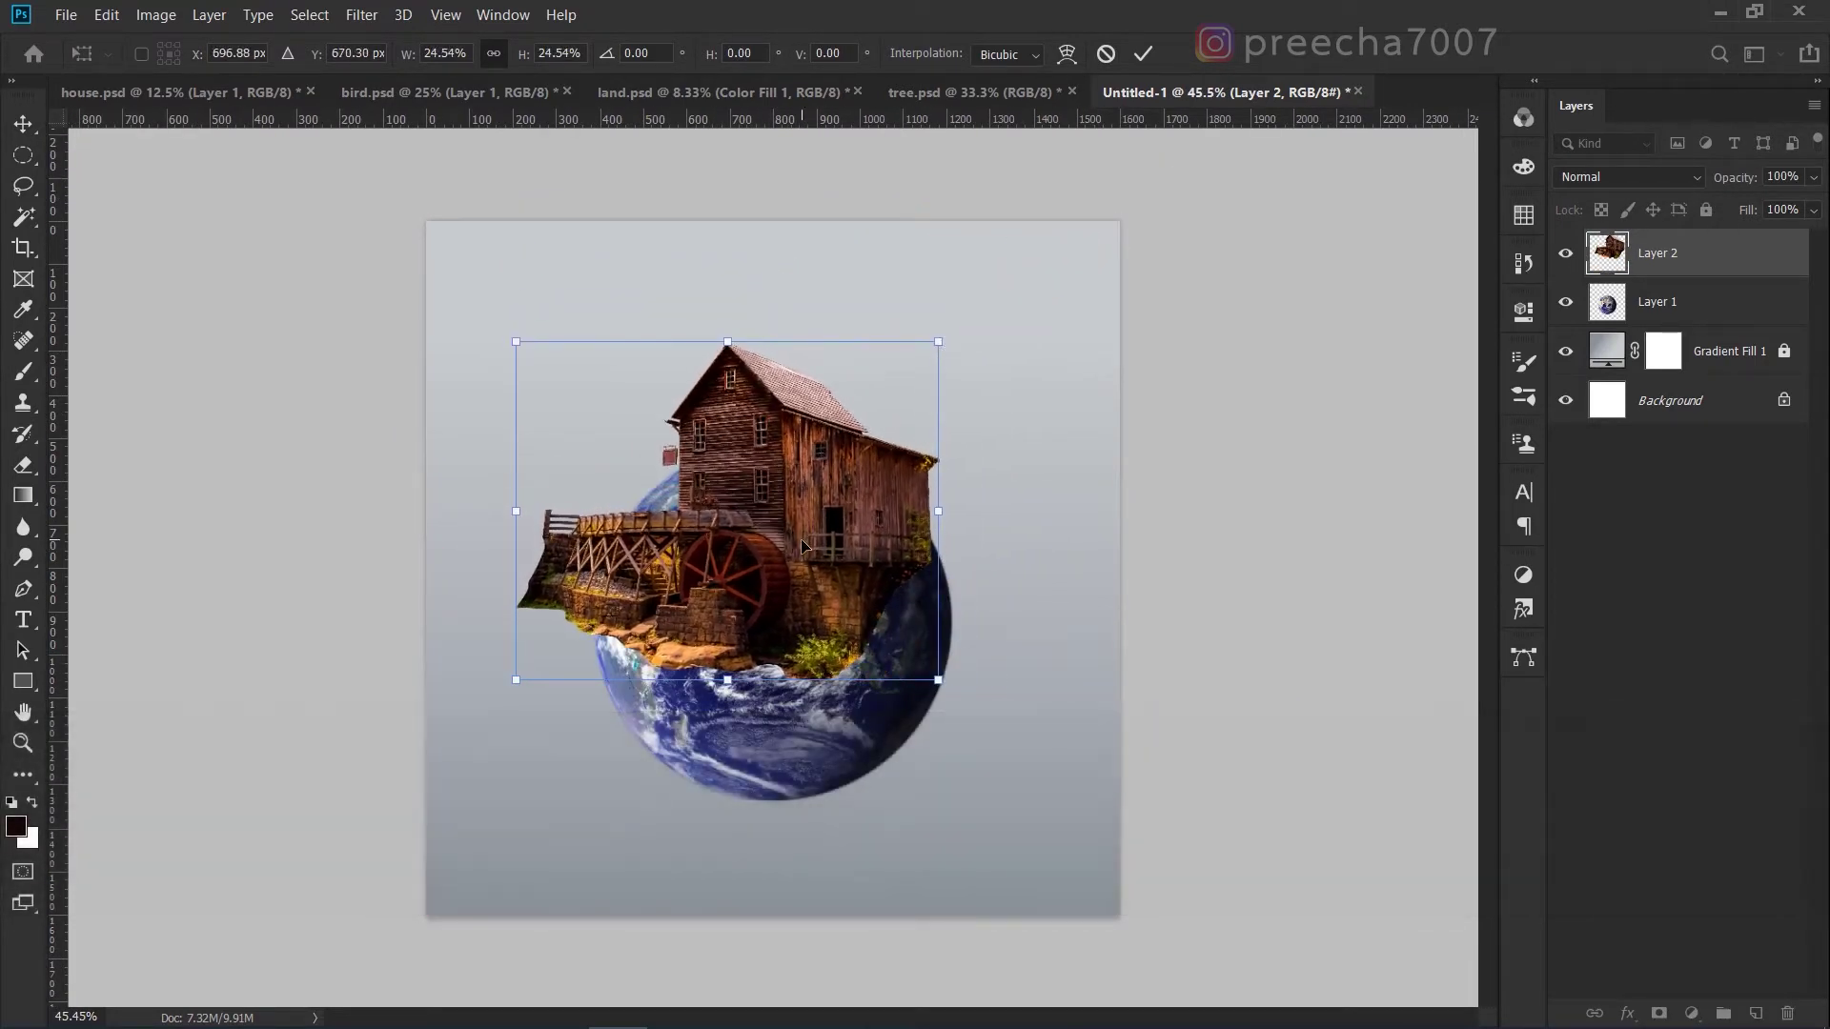
pyautogui.moveTo(802, 546); pyautogui.dragTo(876, 474)
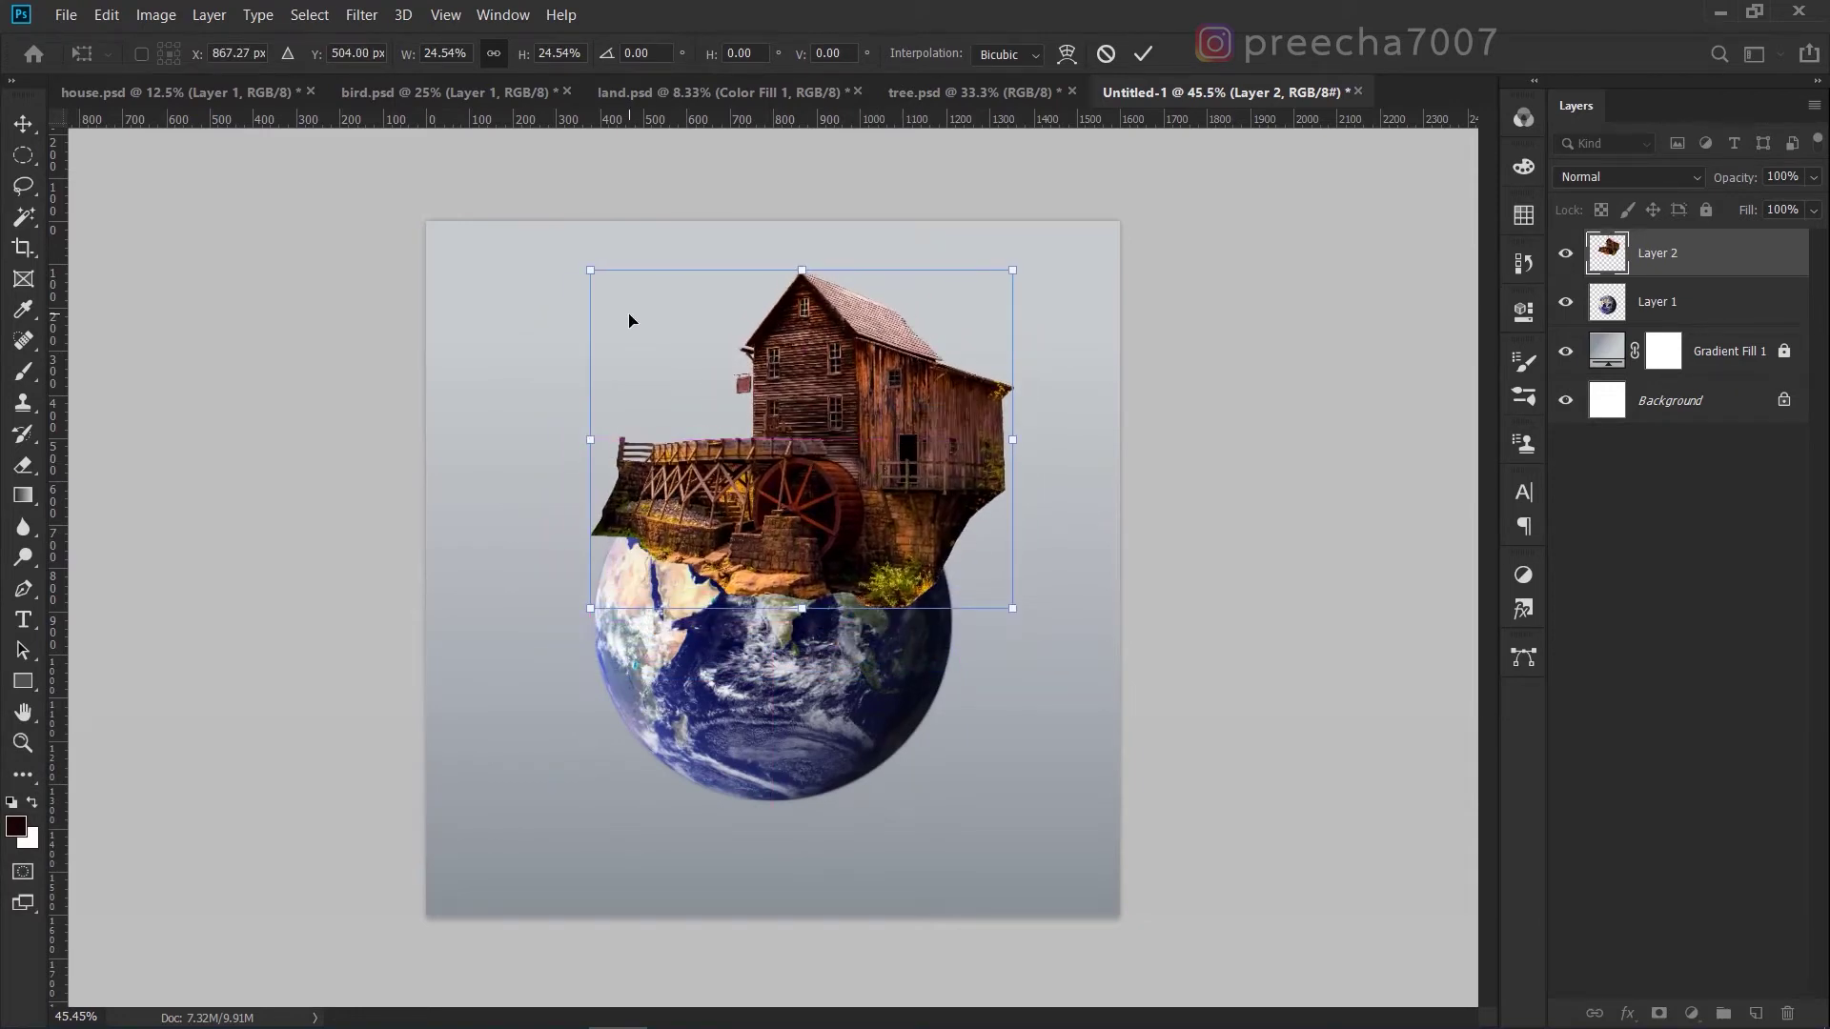
pyautogui.moveTo(591, 270); pyautogui.dragTo(673, 336)
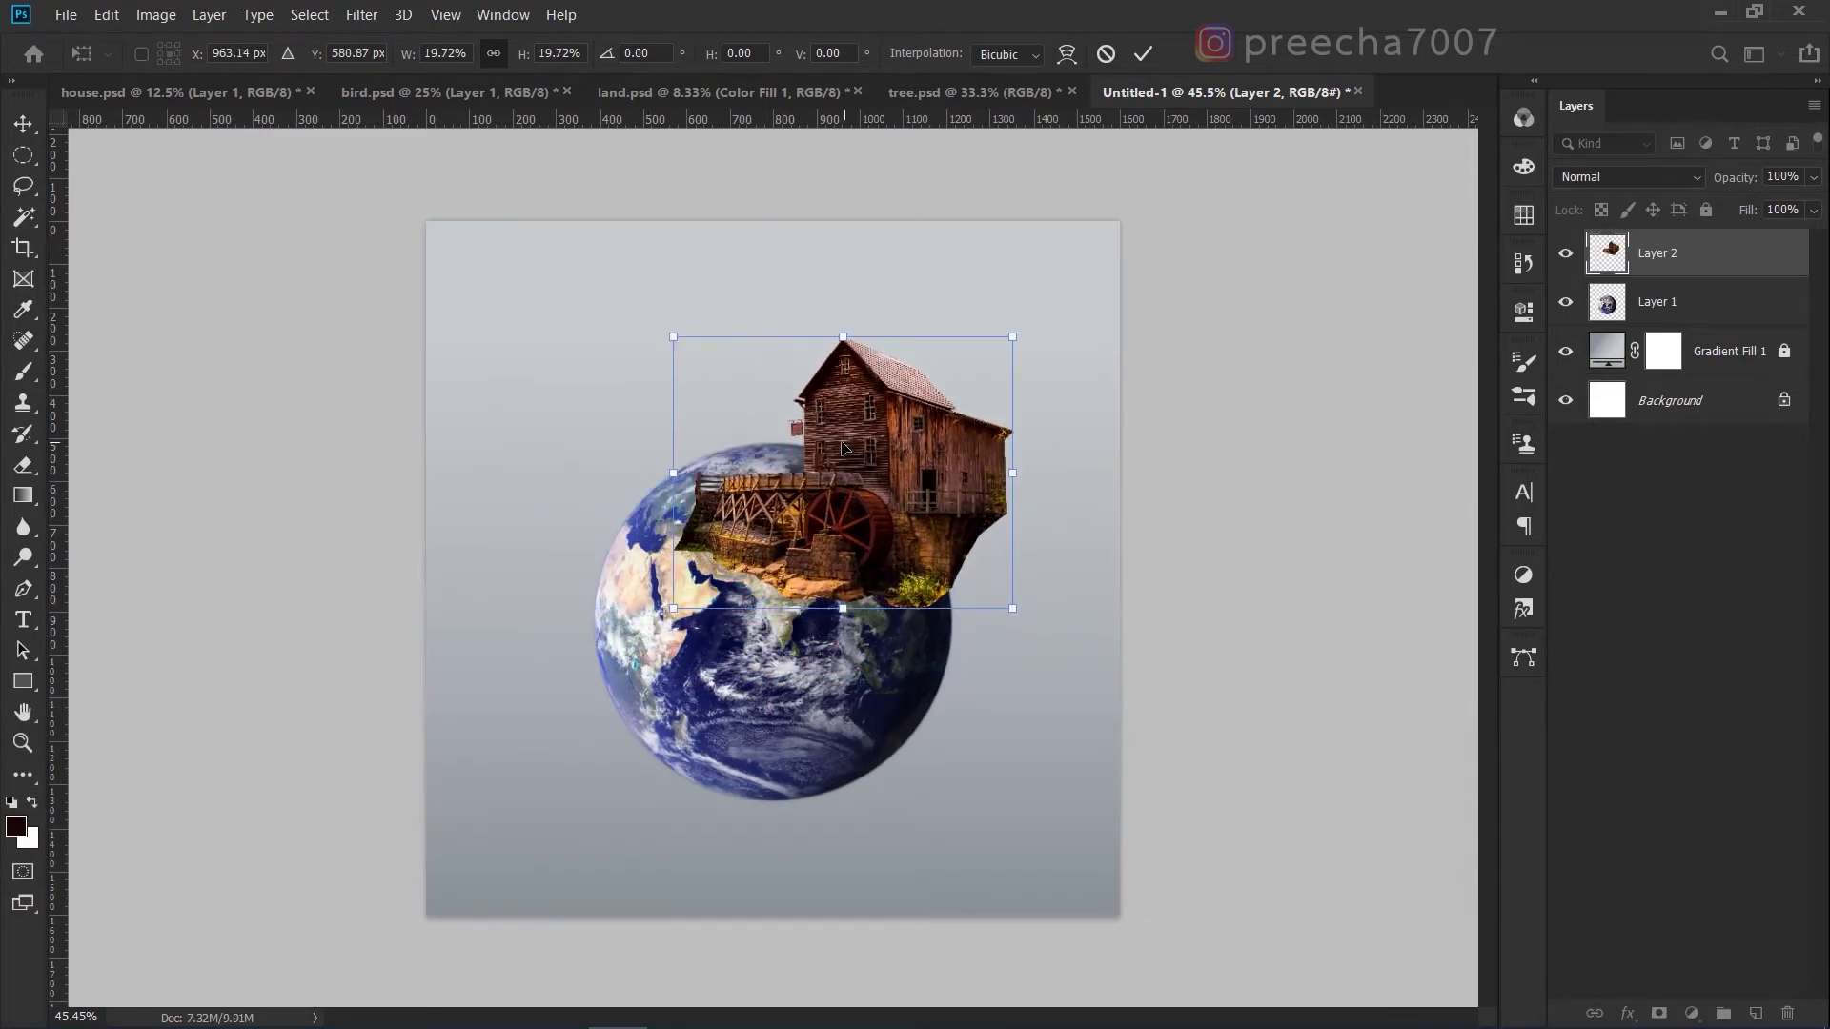
pyautogui.moveTo(843, 447); pyautogui.dragTo(803, 416)
pyautogui.moveTo(964, 309); pyautogui.dragTo(903, 359)
pyautogui.moveTo(844, 453); pyautogui.dragTo(857, 446)
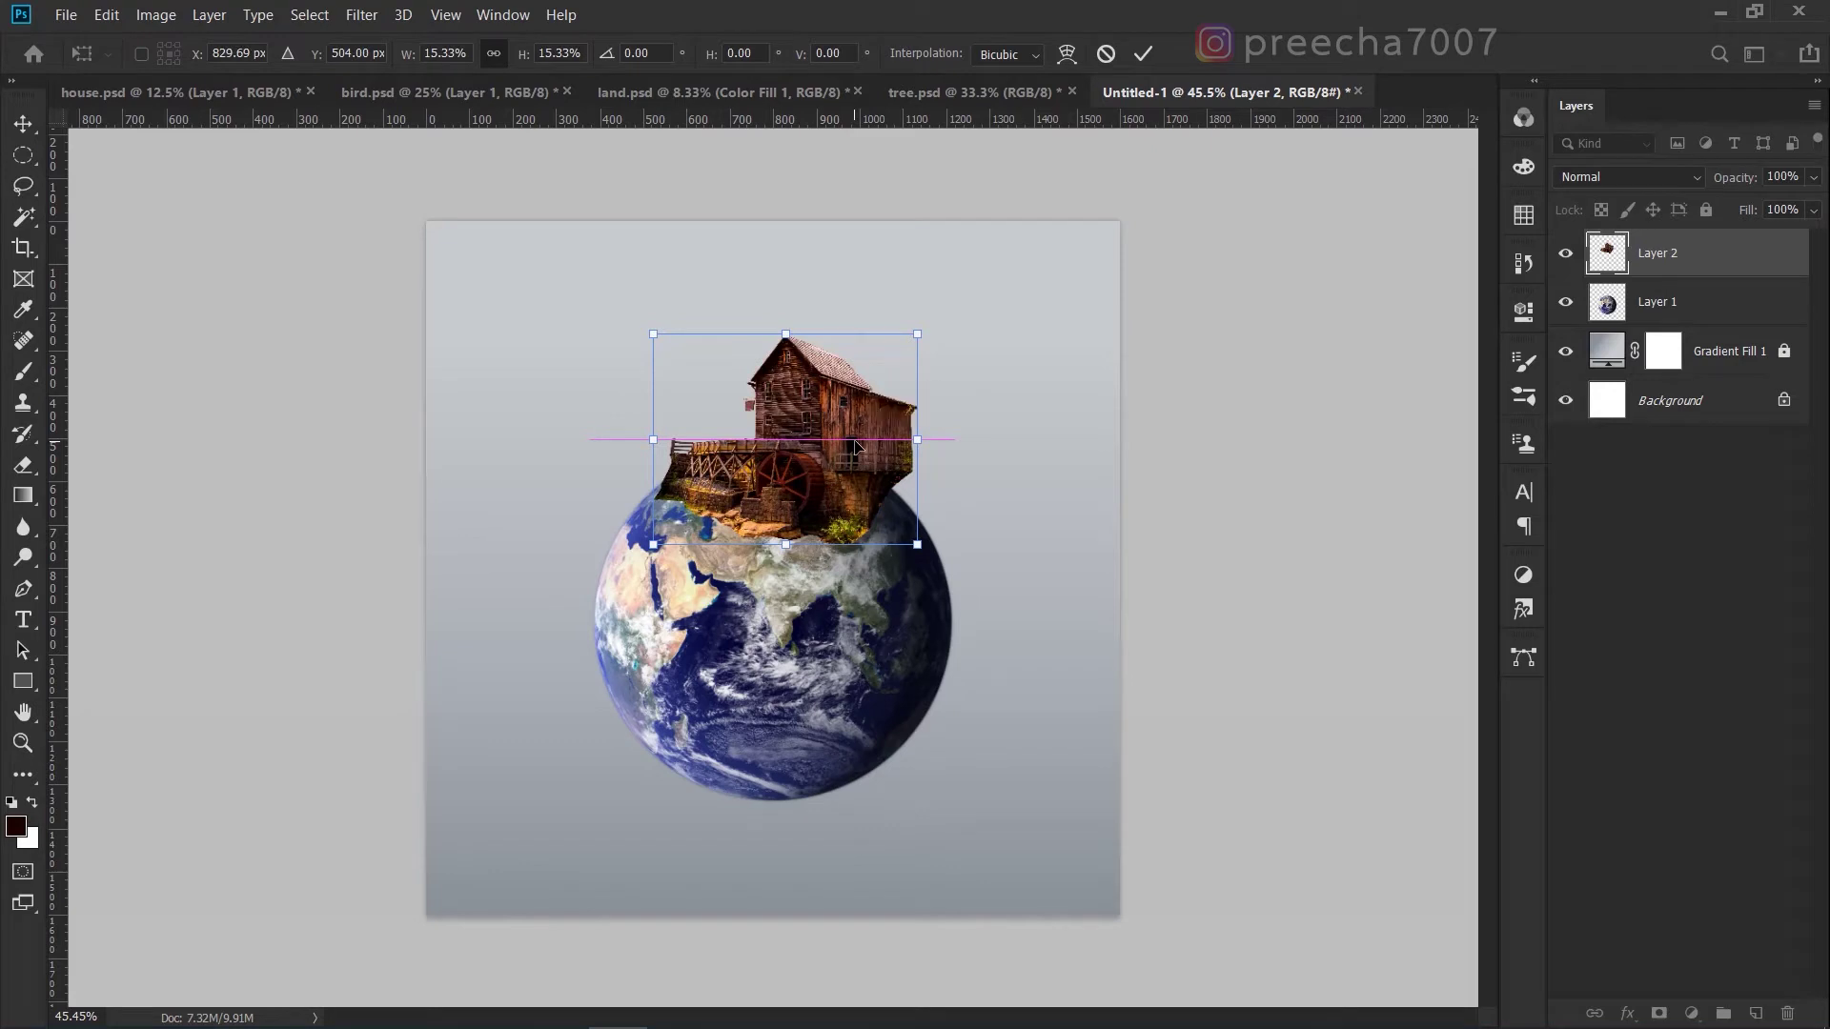
pyautogui.click(1150, 59)
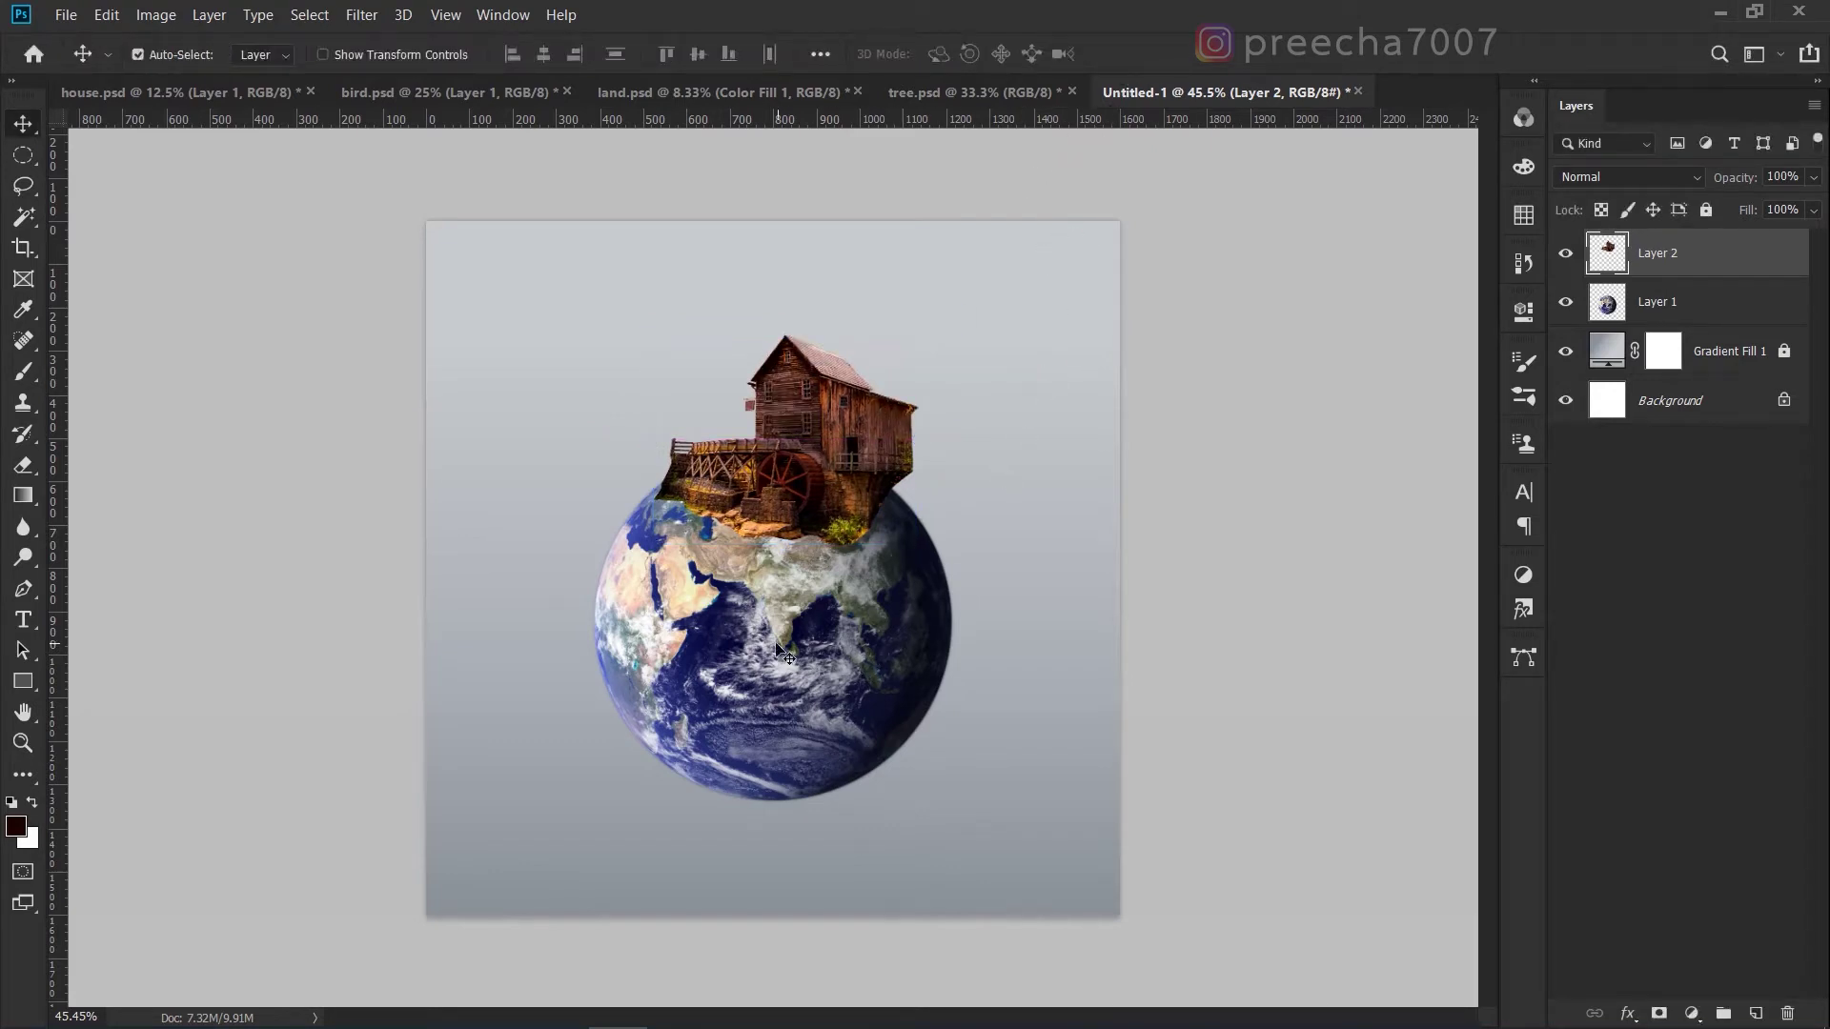
# Scale the mill house and planet layers down together and reposition them slightly below the middle of the canvas.
pyautogui.keyDown('shift'); pyautogui.click(781, 653); pyautogui.keyUp('shift')
pyautogui.moveTo(775, 638)
pyautogui.mouseDown()
pyautogui.moveTo(774, 665)
pyautogui.moveTo(789, 659)
pyautogui.mouseUp()
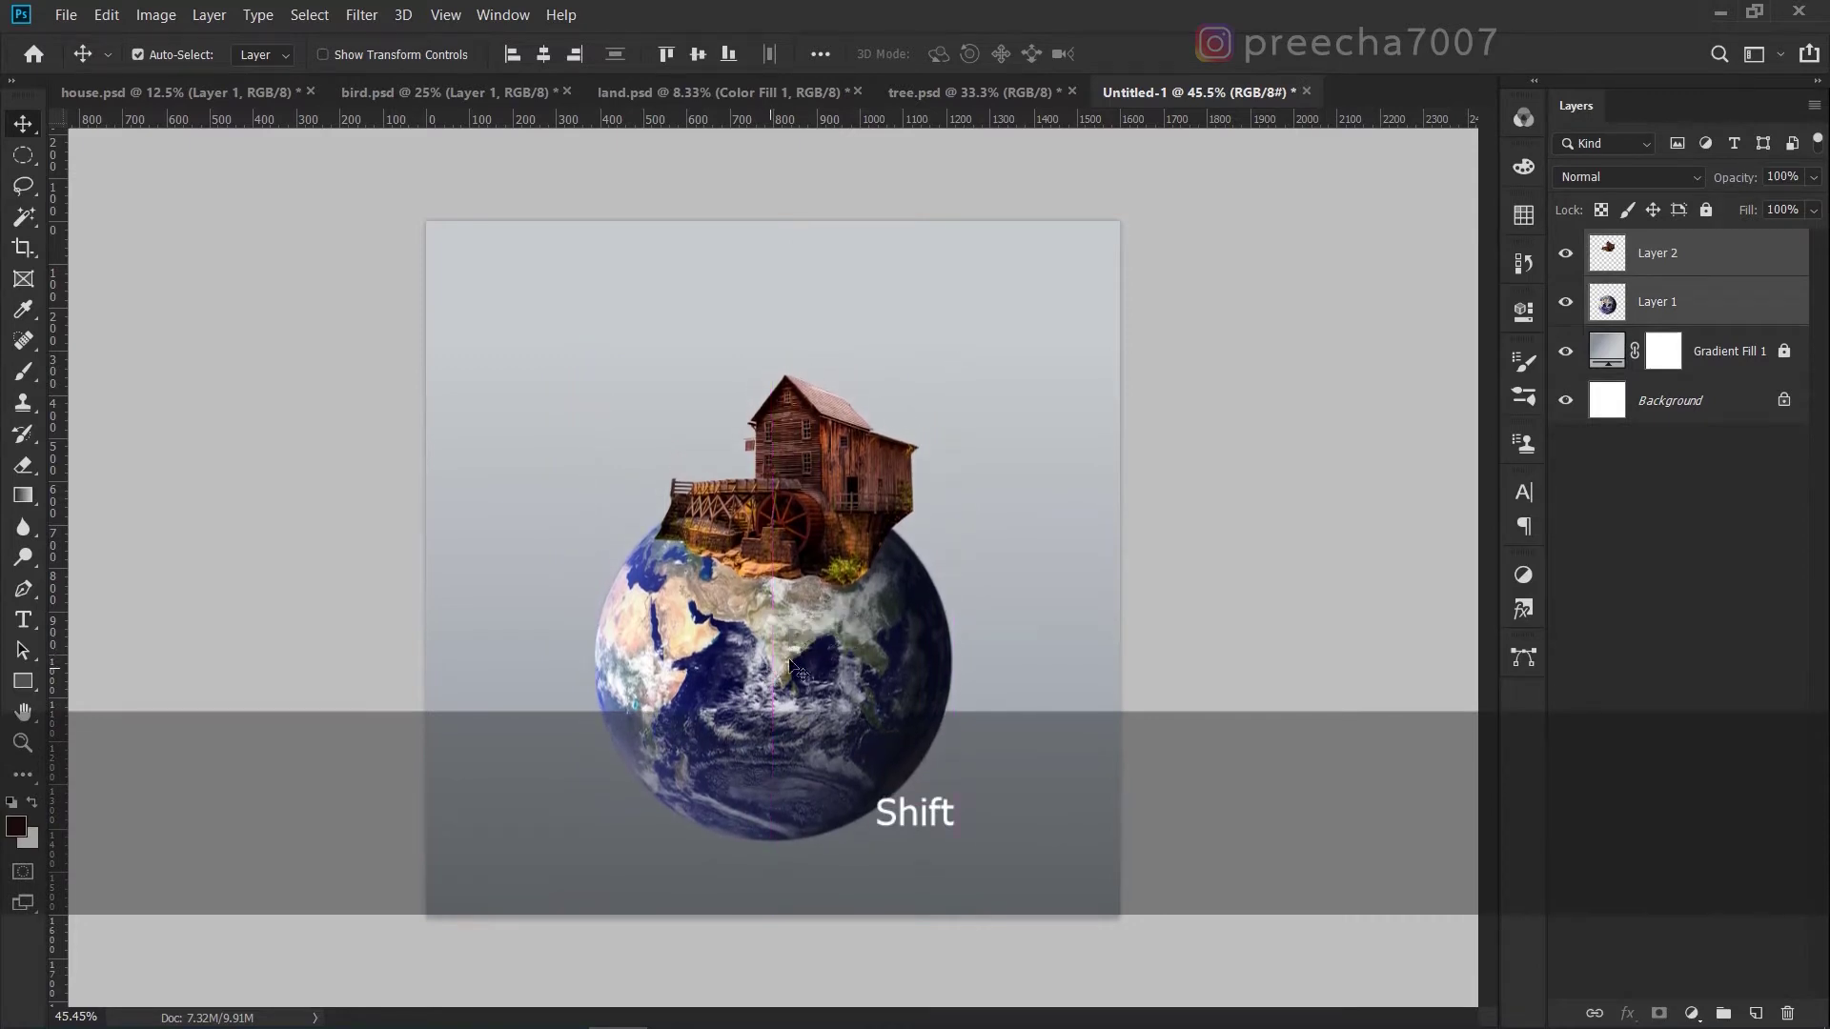
pyautogui.hotkey('ctrl', 't')
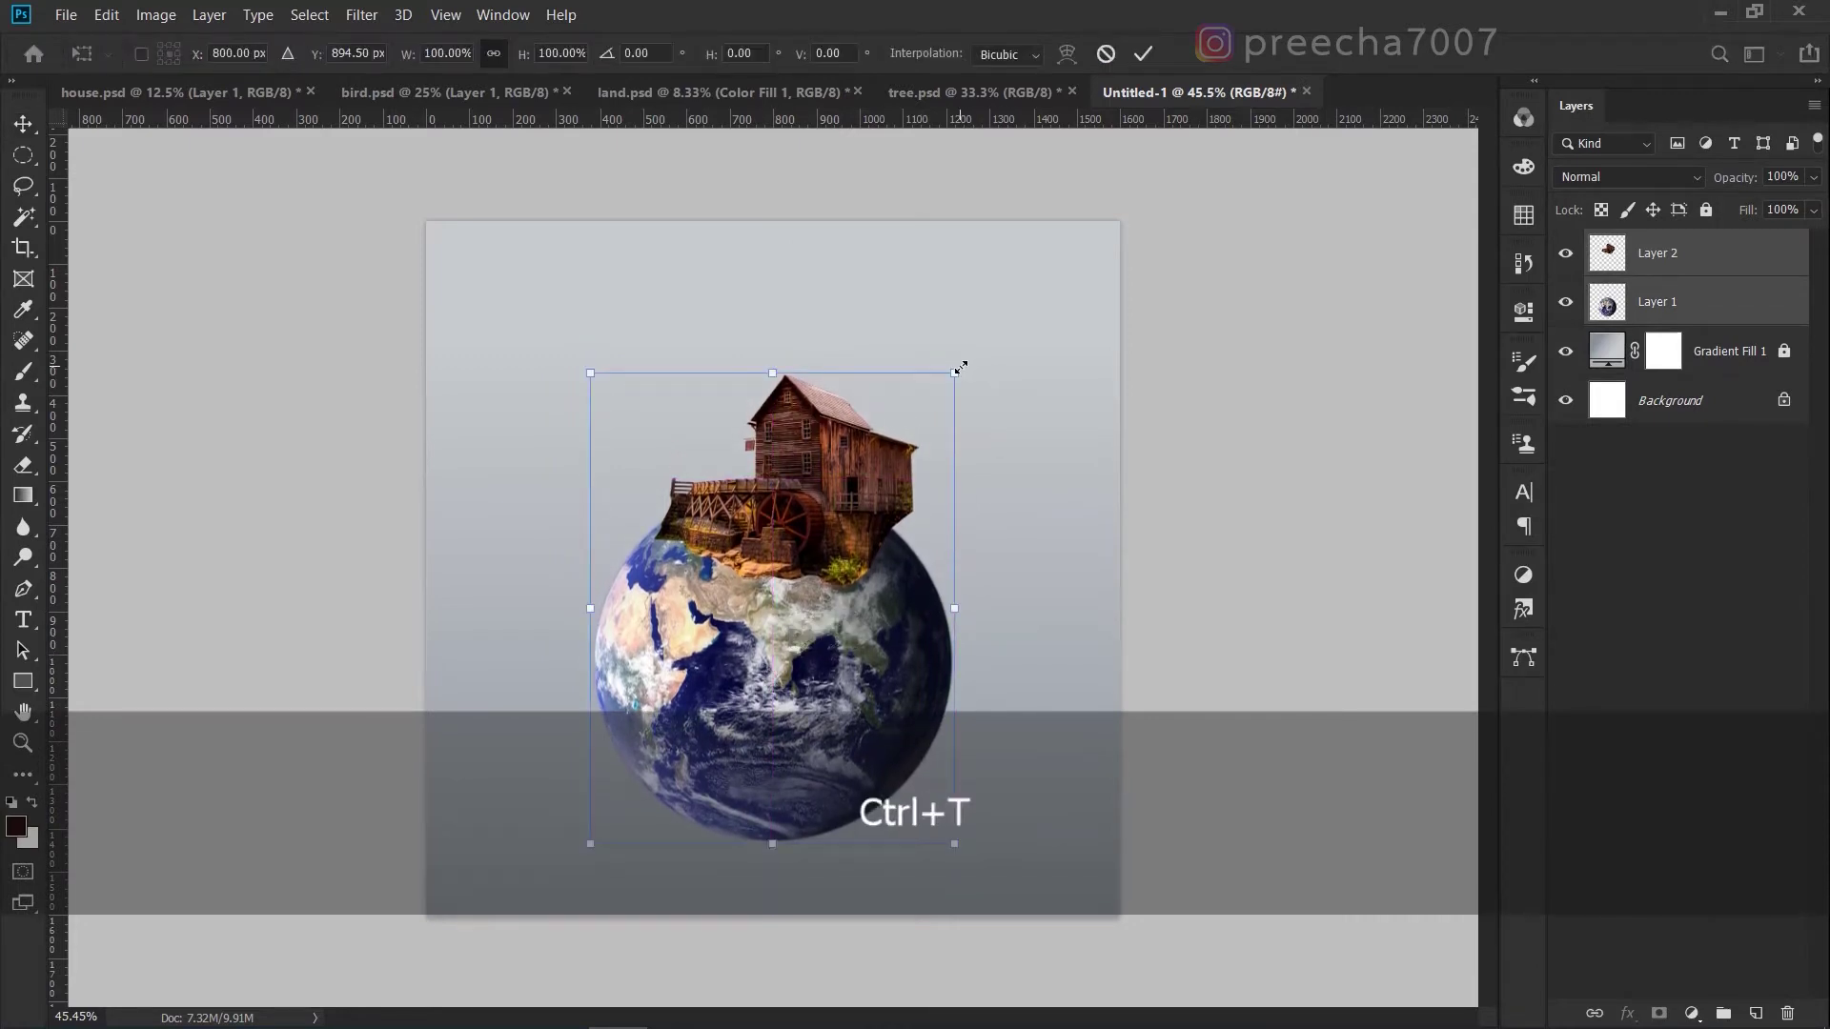
pyautogui.moveTo(960, 368); pyautogui.dragTo(925, 410)
pyautogui.moveTo(770, 643); pyautogui.dragTo(835, 629)
pyautogui.click(1143, 53)
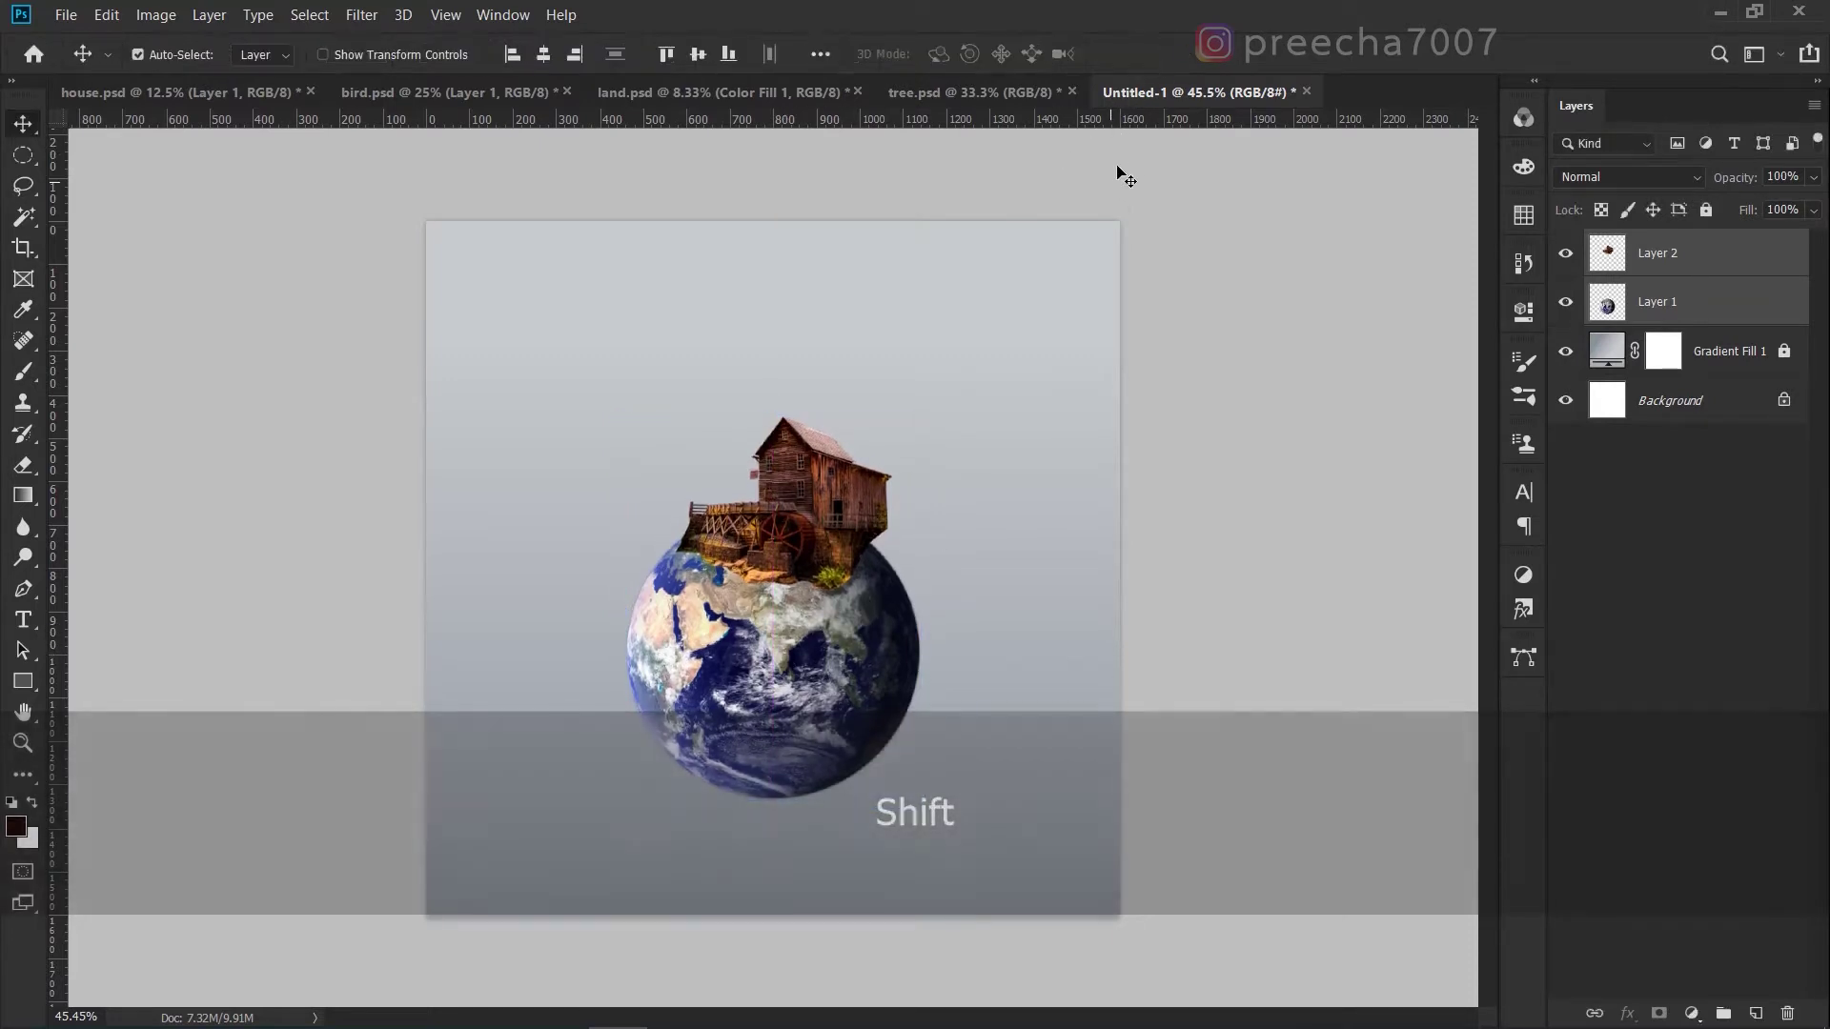
# Show the Color Fill 1 layer in land.psd and copy the grassy hill cutout into the Untitled-1 document.
pyautogui.click(734, 93)
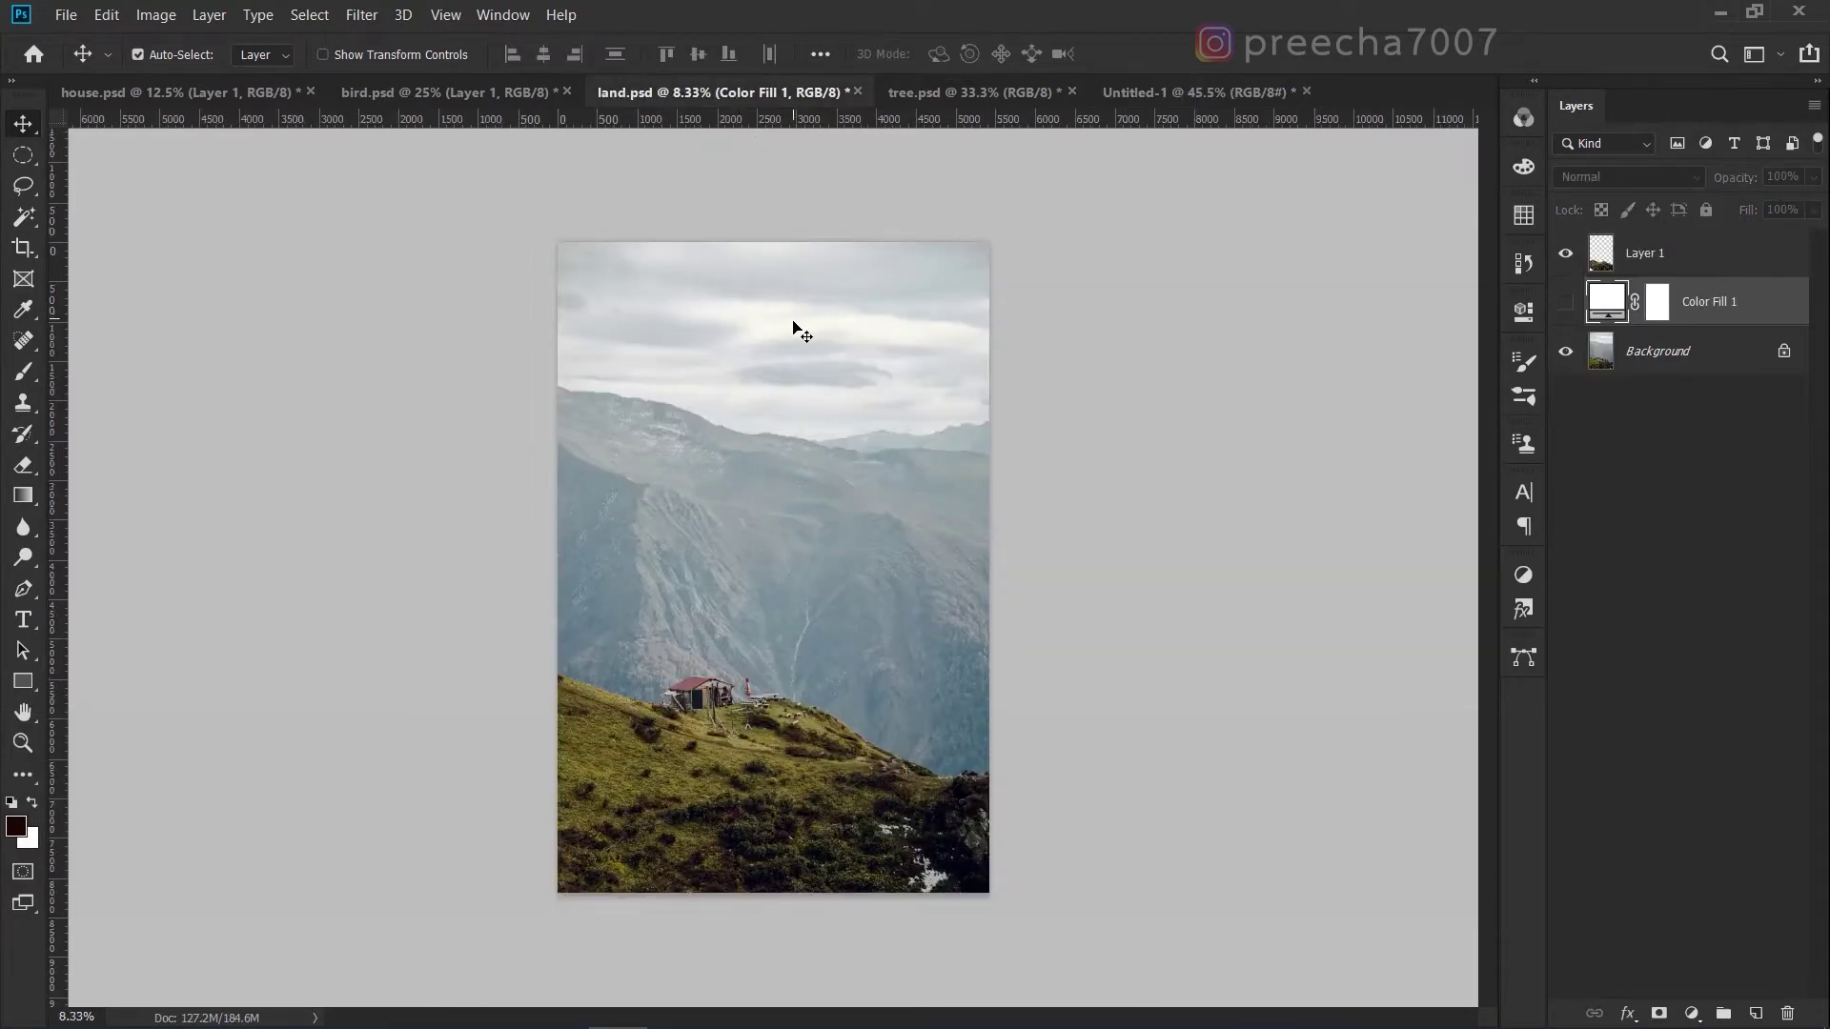
pyautogui.click(1564, 303)
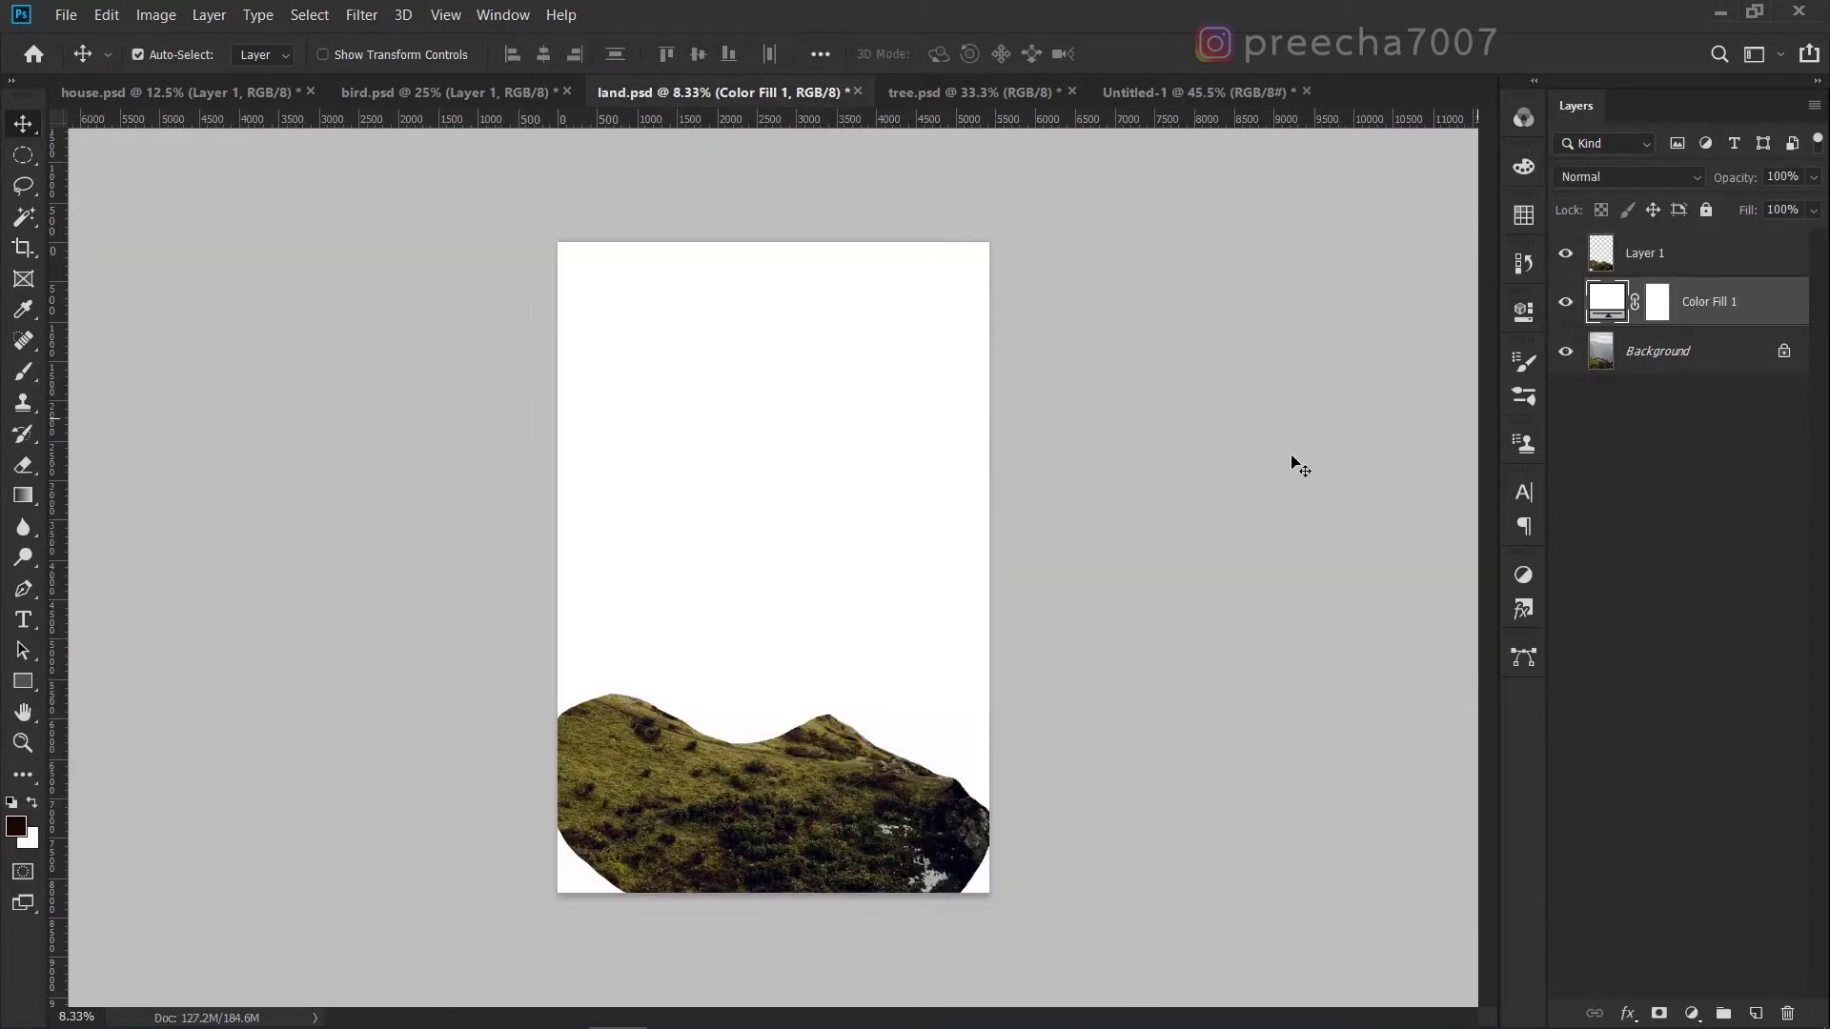
pyautogui.moveTo(812, 787); pyautogui.dragTo(815, 586)
# Scale the grassy land layer proportionally to about 18% and move it over the upper part of the planet.
pyautogui.hotkey('ctrl', 't')
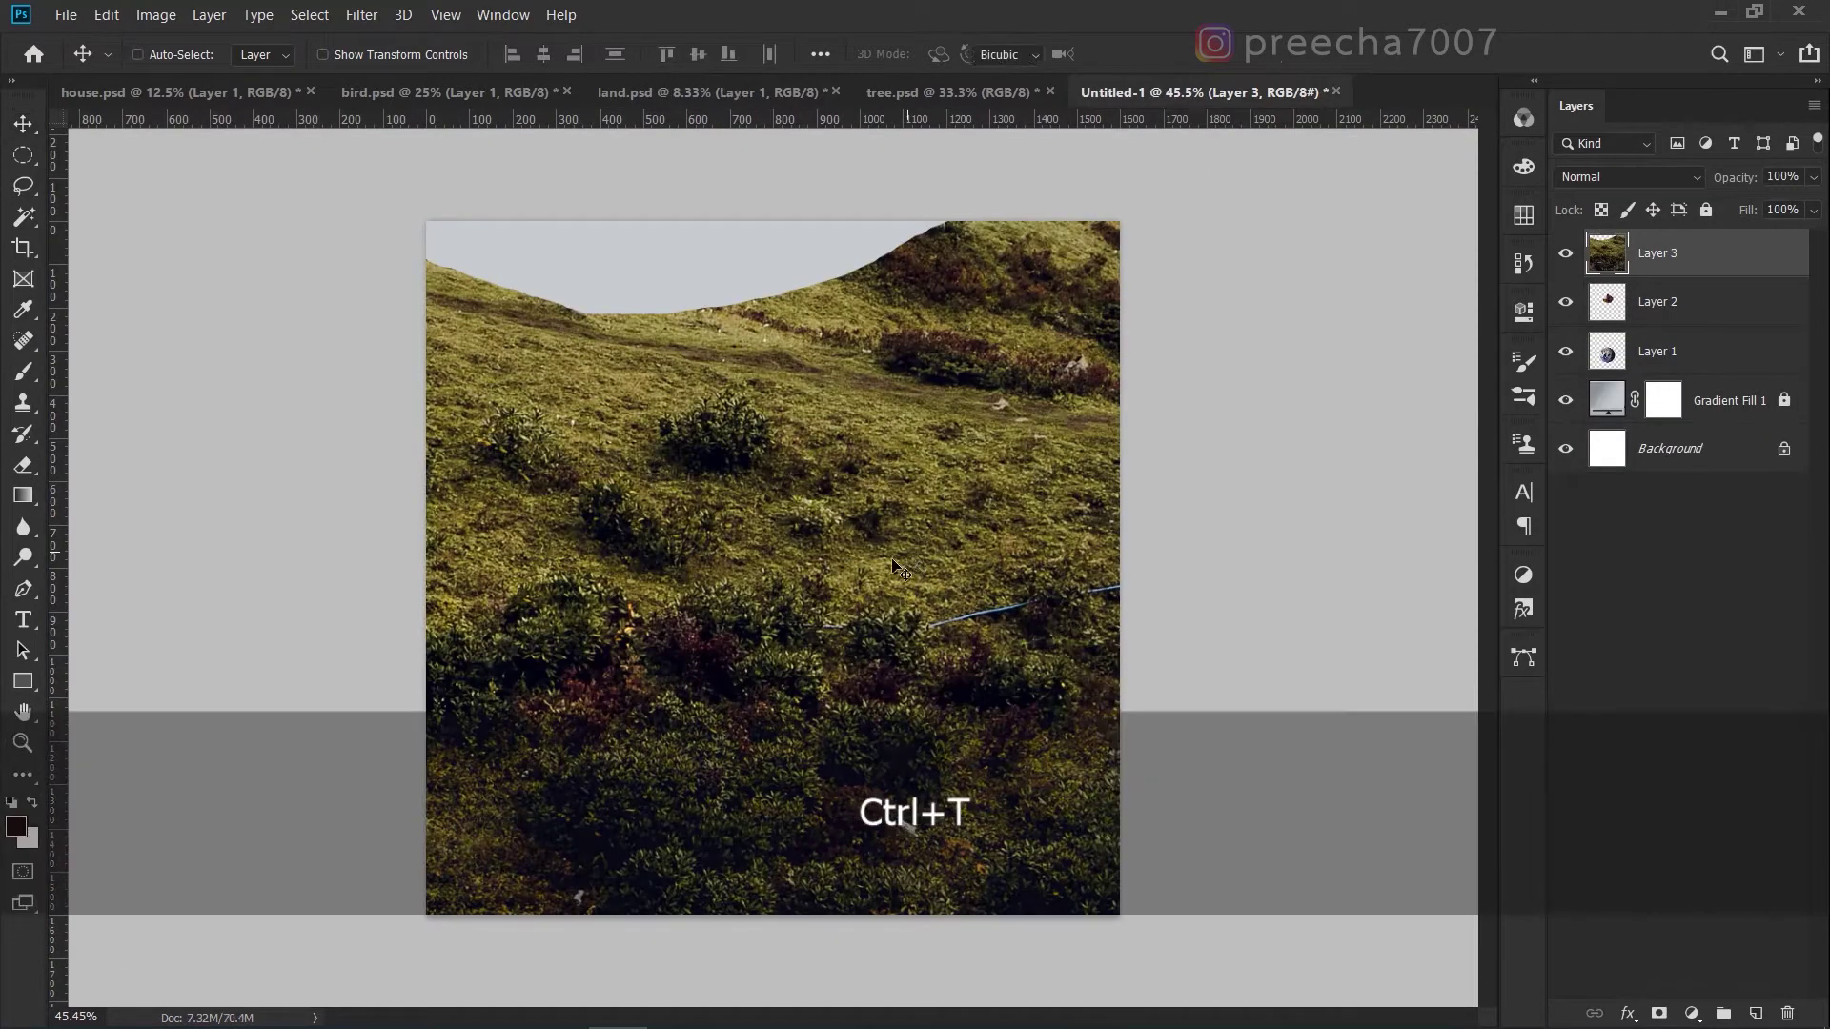
pyautogui.keyDown('alt'); pyautogui.scroll(-2, 829, 539); pyautogui.keyUp('alt')
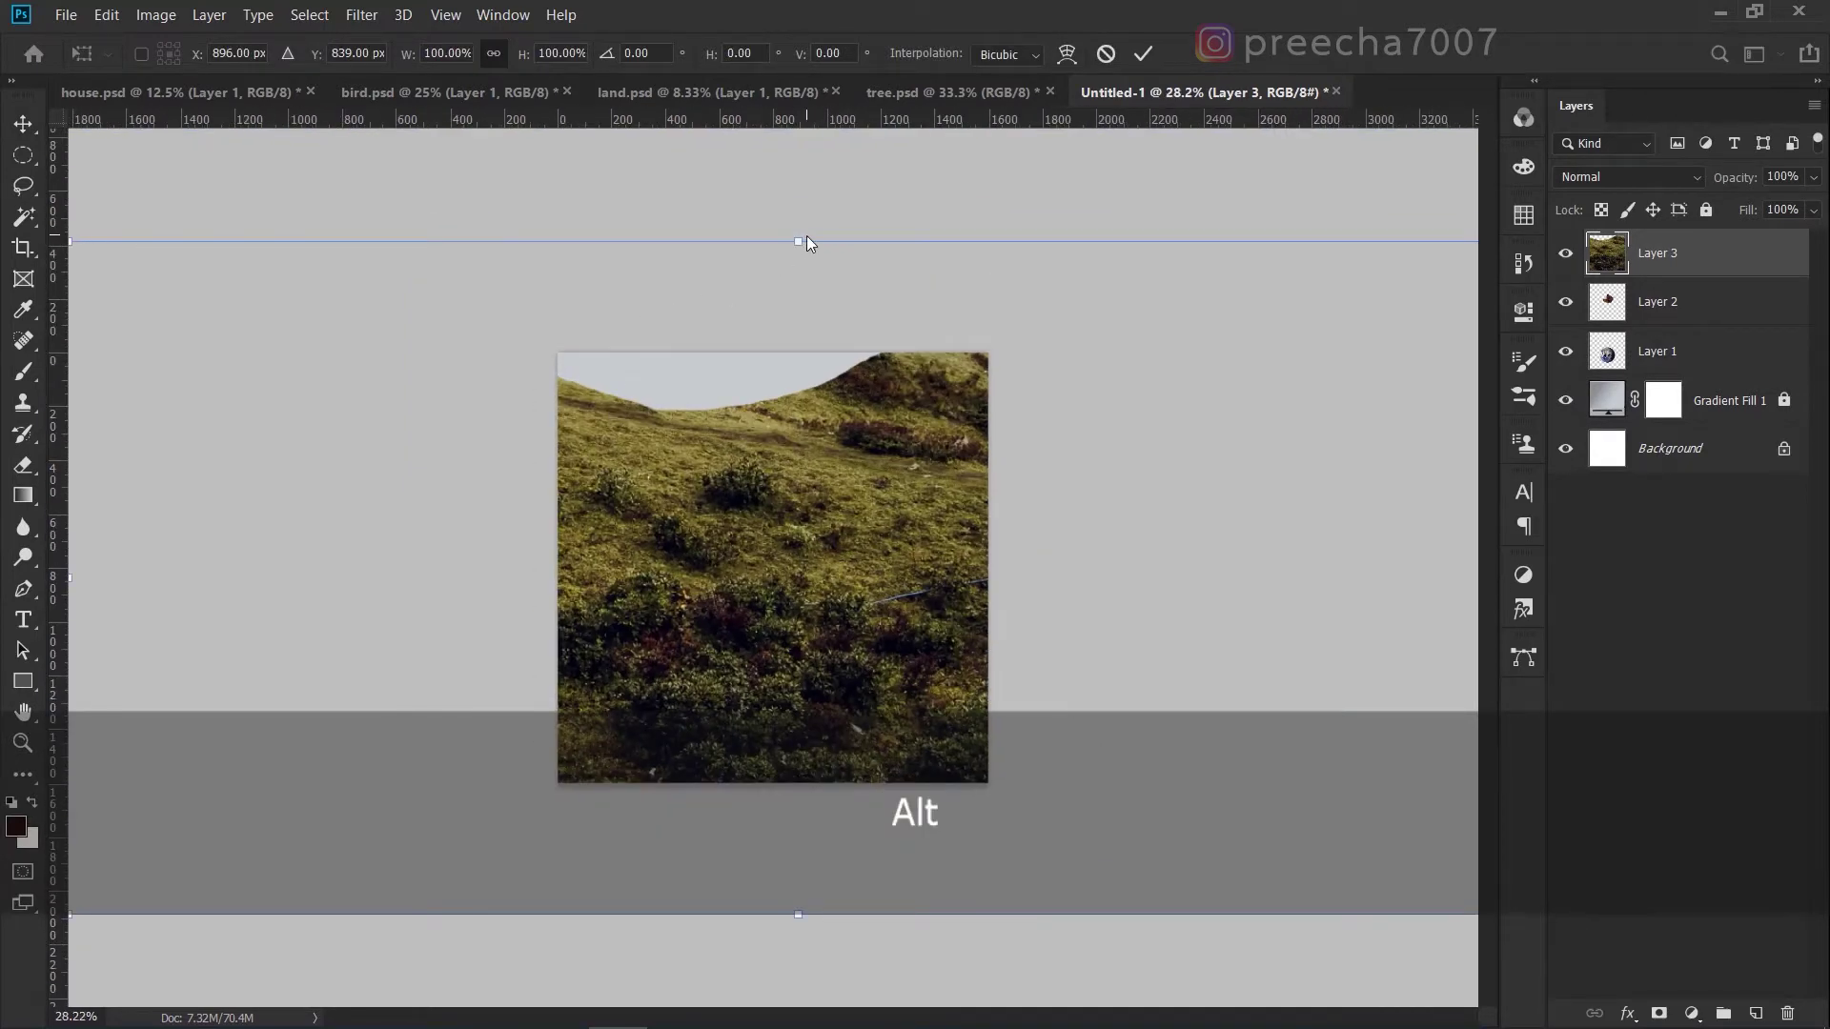
pyautogui.moveTo(800, 238); pyautogui.dragTo(798, 670)
pyautogui.moveTo(783, 760); pyautogui.dragTo(809, 551)
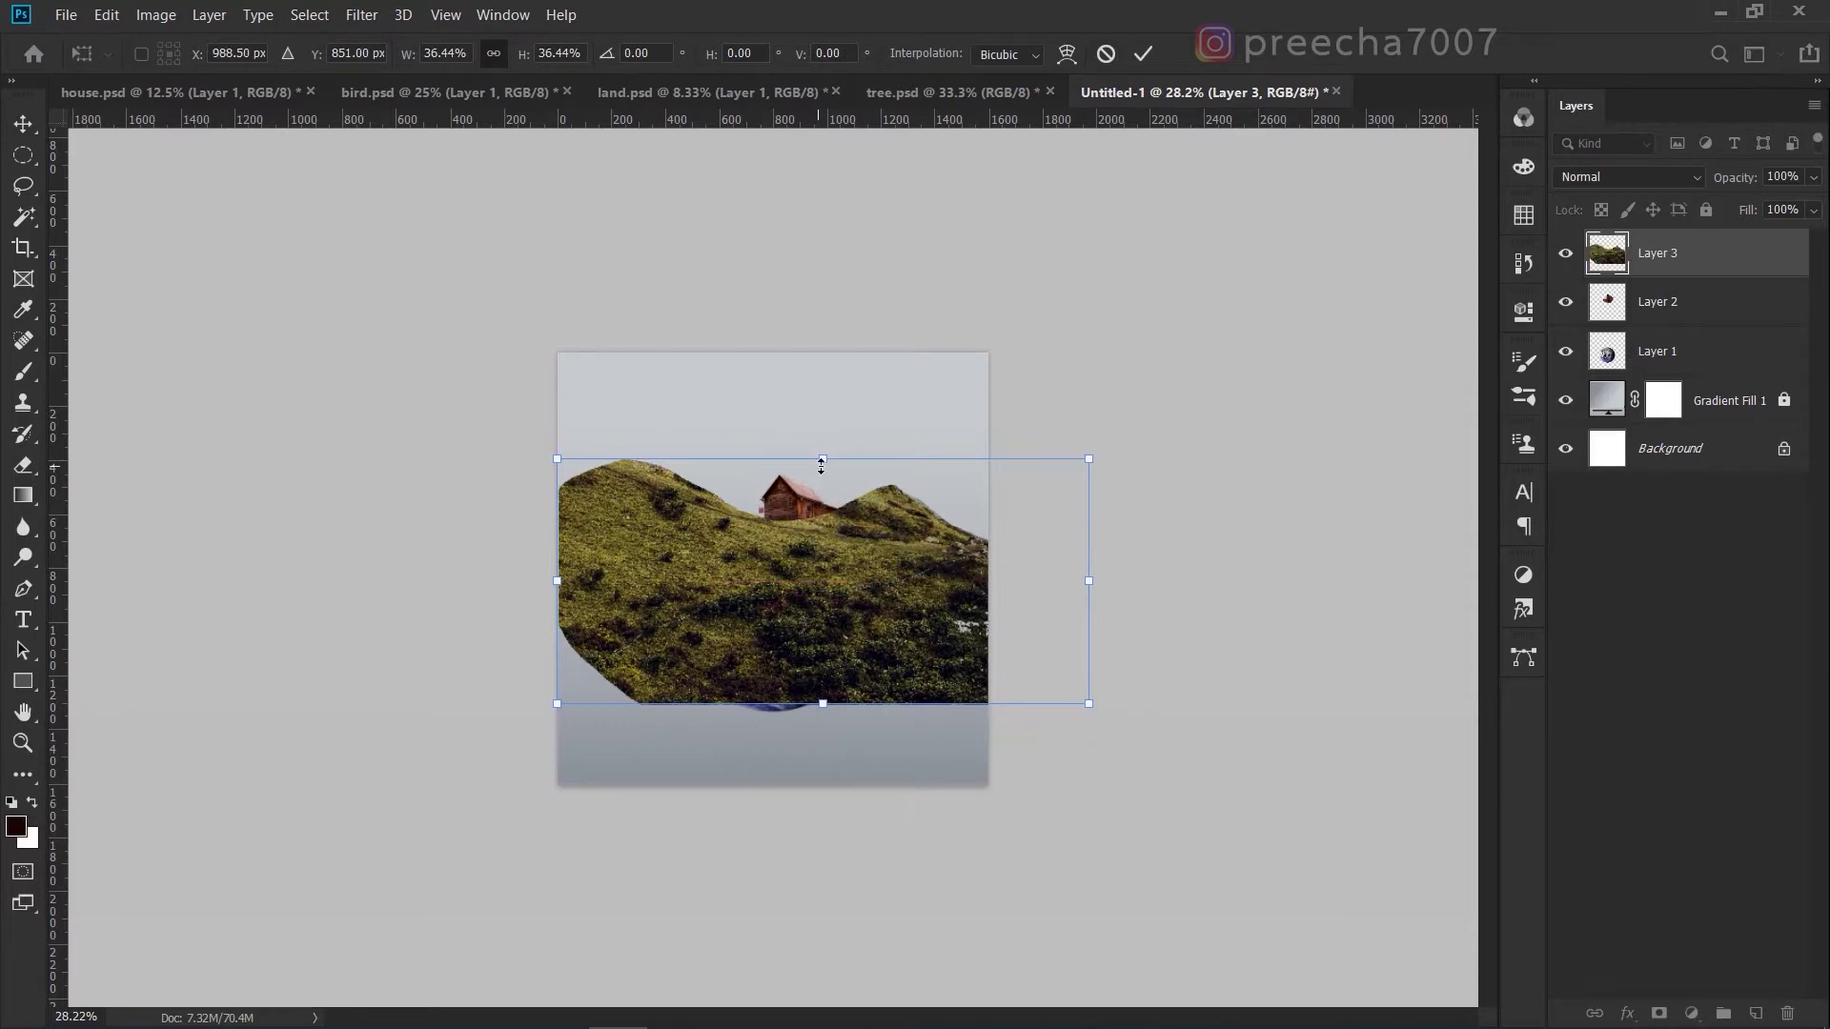
pyautogui.moveTo(823, 461); pyautogui.dragTo(812, 584)
pyautogui.moveTo(836, 656); pyautogui.dragTo(813, 578)
# Flip the land horizontally, scale it down to about 11.4%, and center it over the planet's upper half.
pyautogui.rightClick(811, 577)
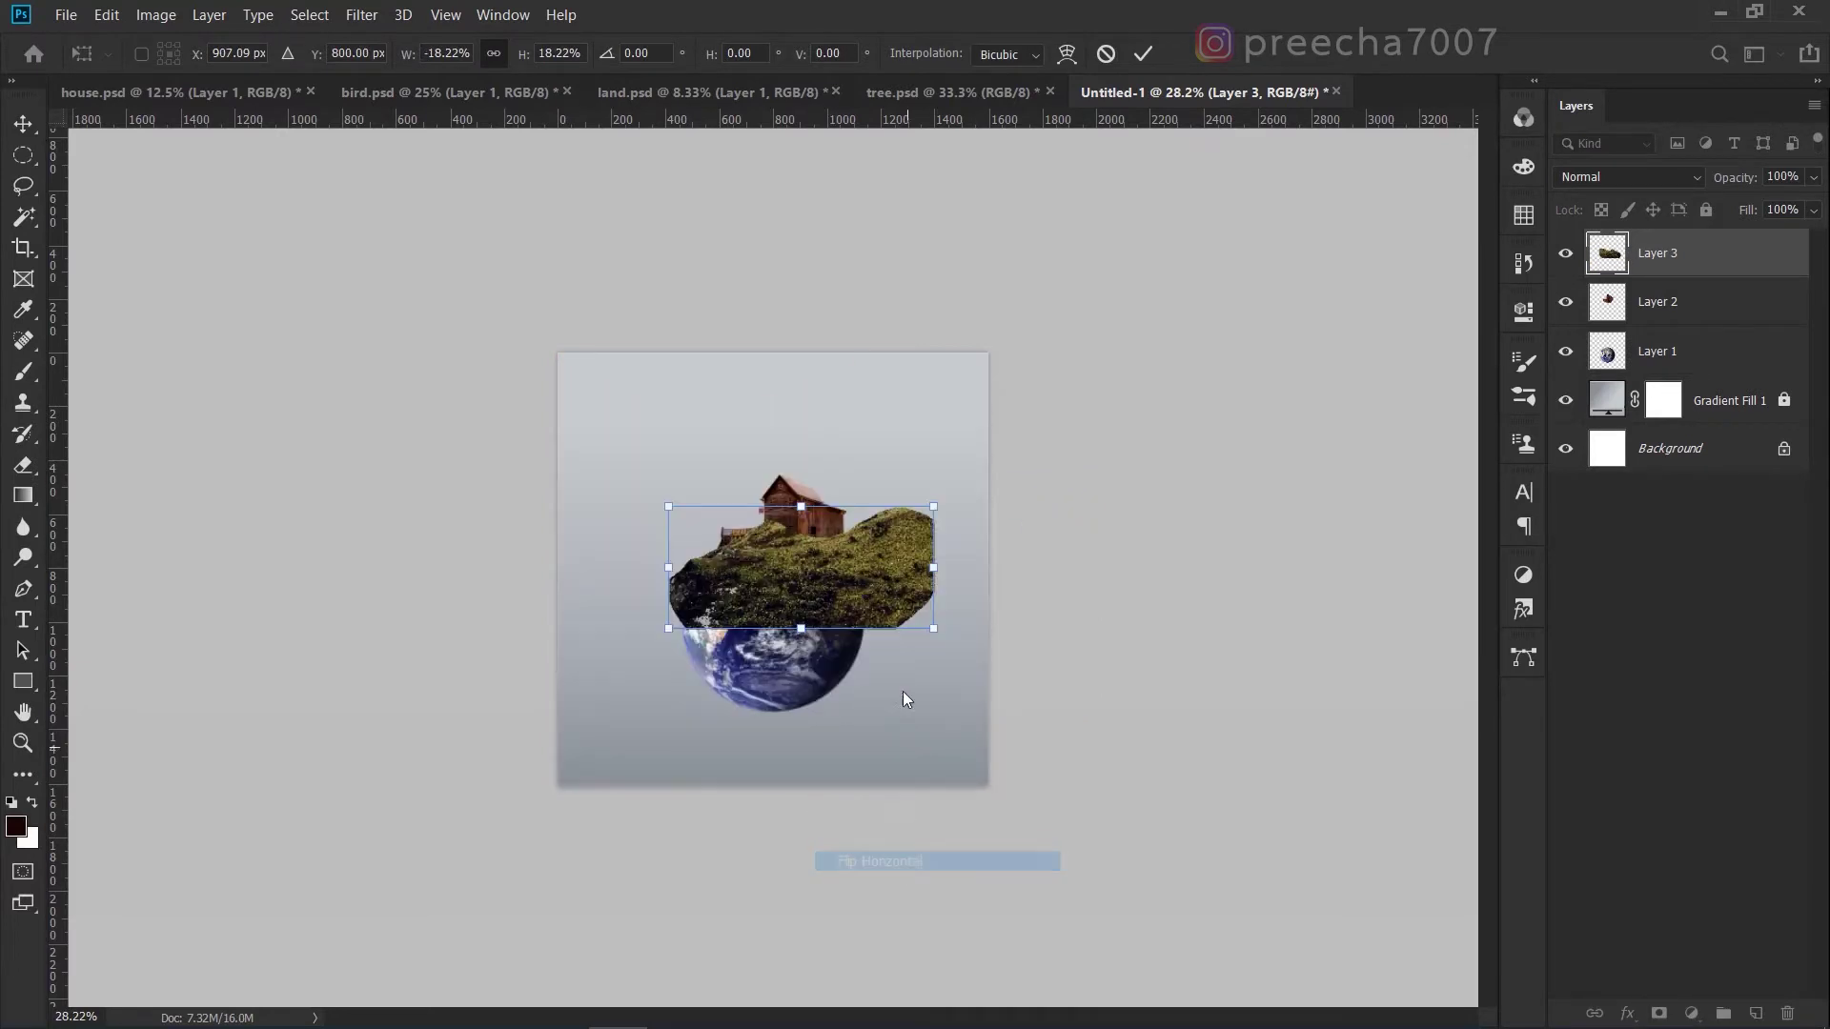
pyautogui.click(912, 864)
pyautogui.moveTo(930, 525); pyautogui.dragTo(842, 567)
pyautogui.scroll(3, 808, 547)
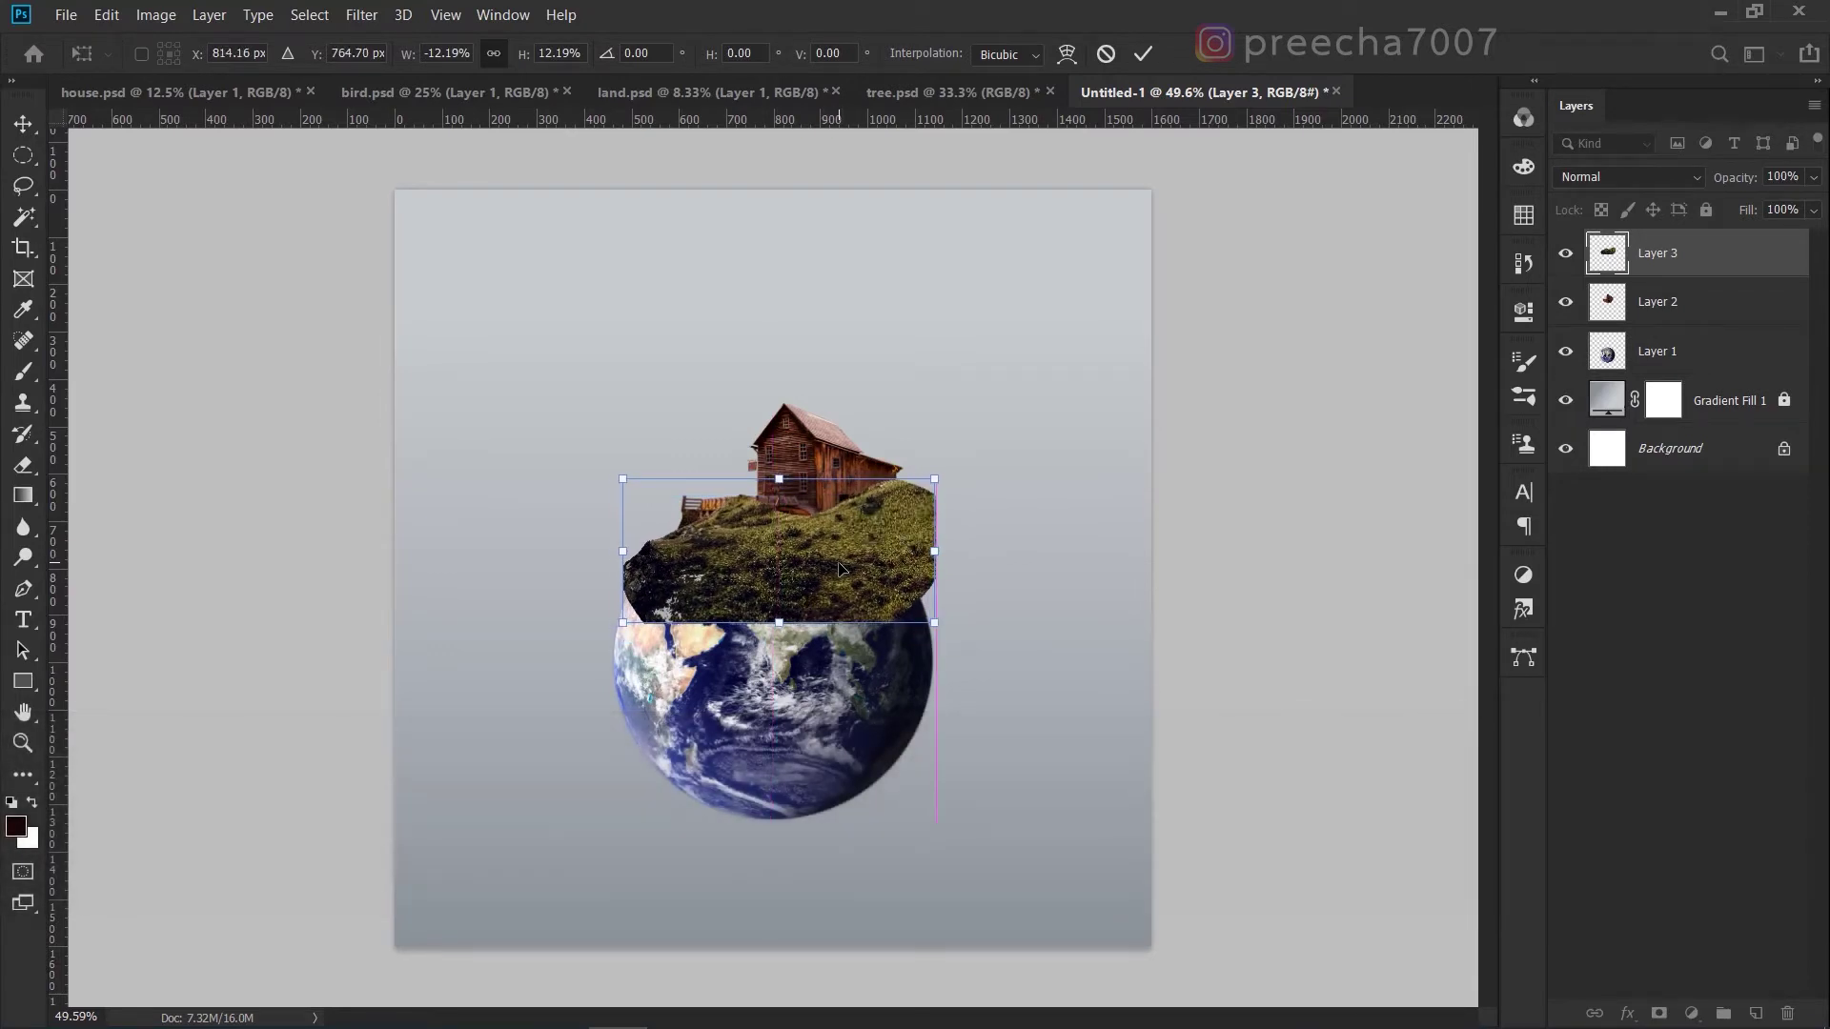
pyautogui.moveTo(934, 478); pyautogui.dragTo(914, 494)
pyautogui.moveTo(821, 576); pyautogui.dragTo(818, 578)
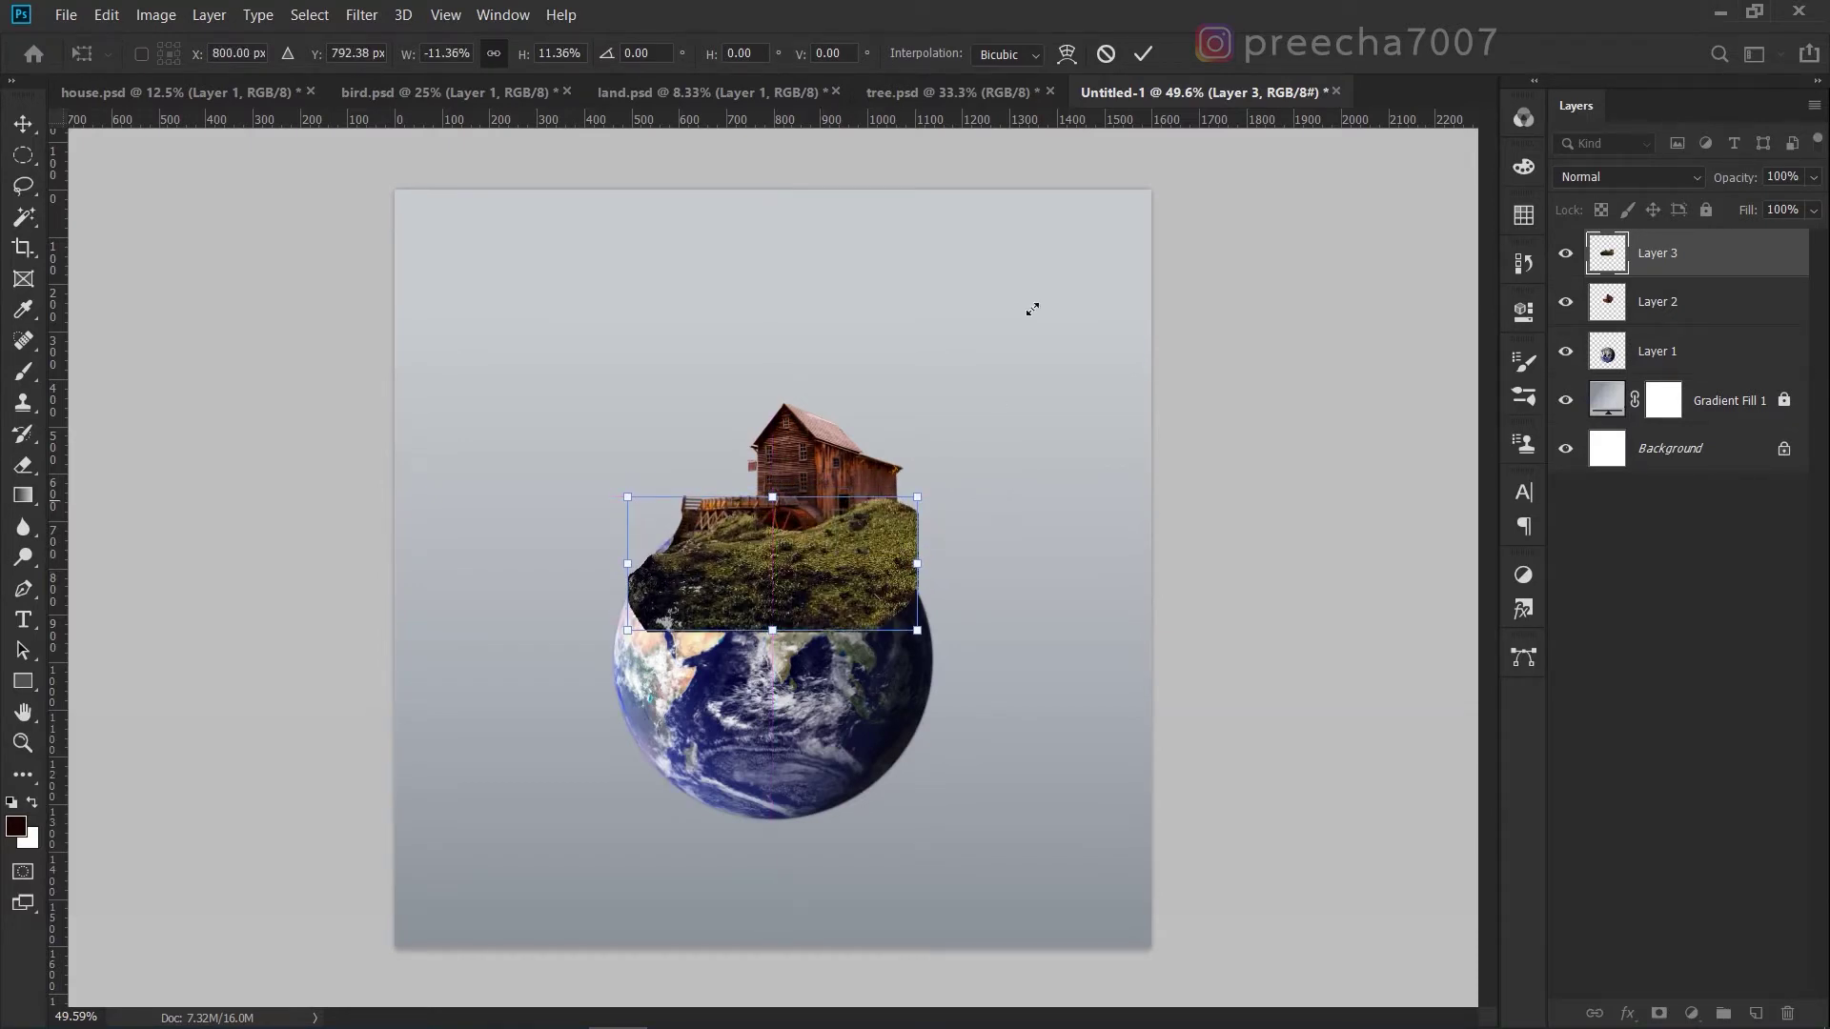
pyautogui.click(1143, 53)
# Lower the land layer's opacity to 62% and delete the parts of the land outside the planet's outline.
pyautogui.scroll(3, 759, 619)
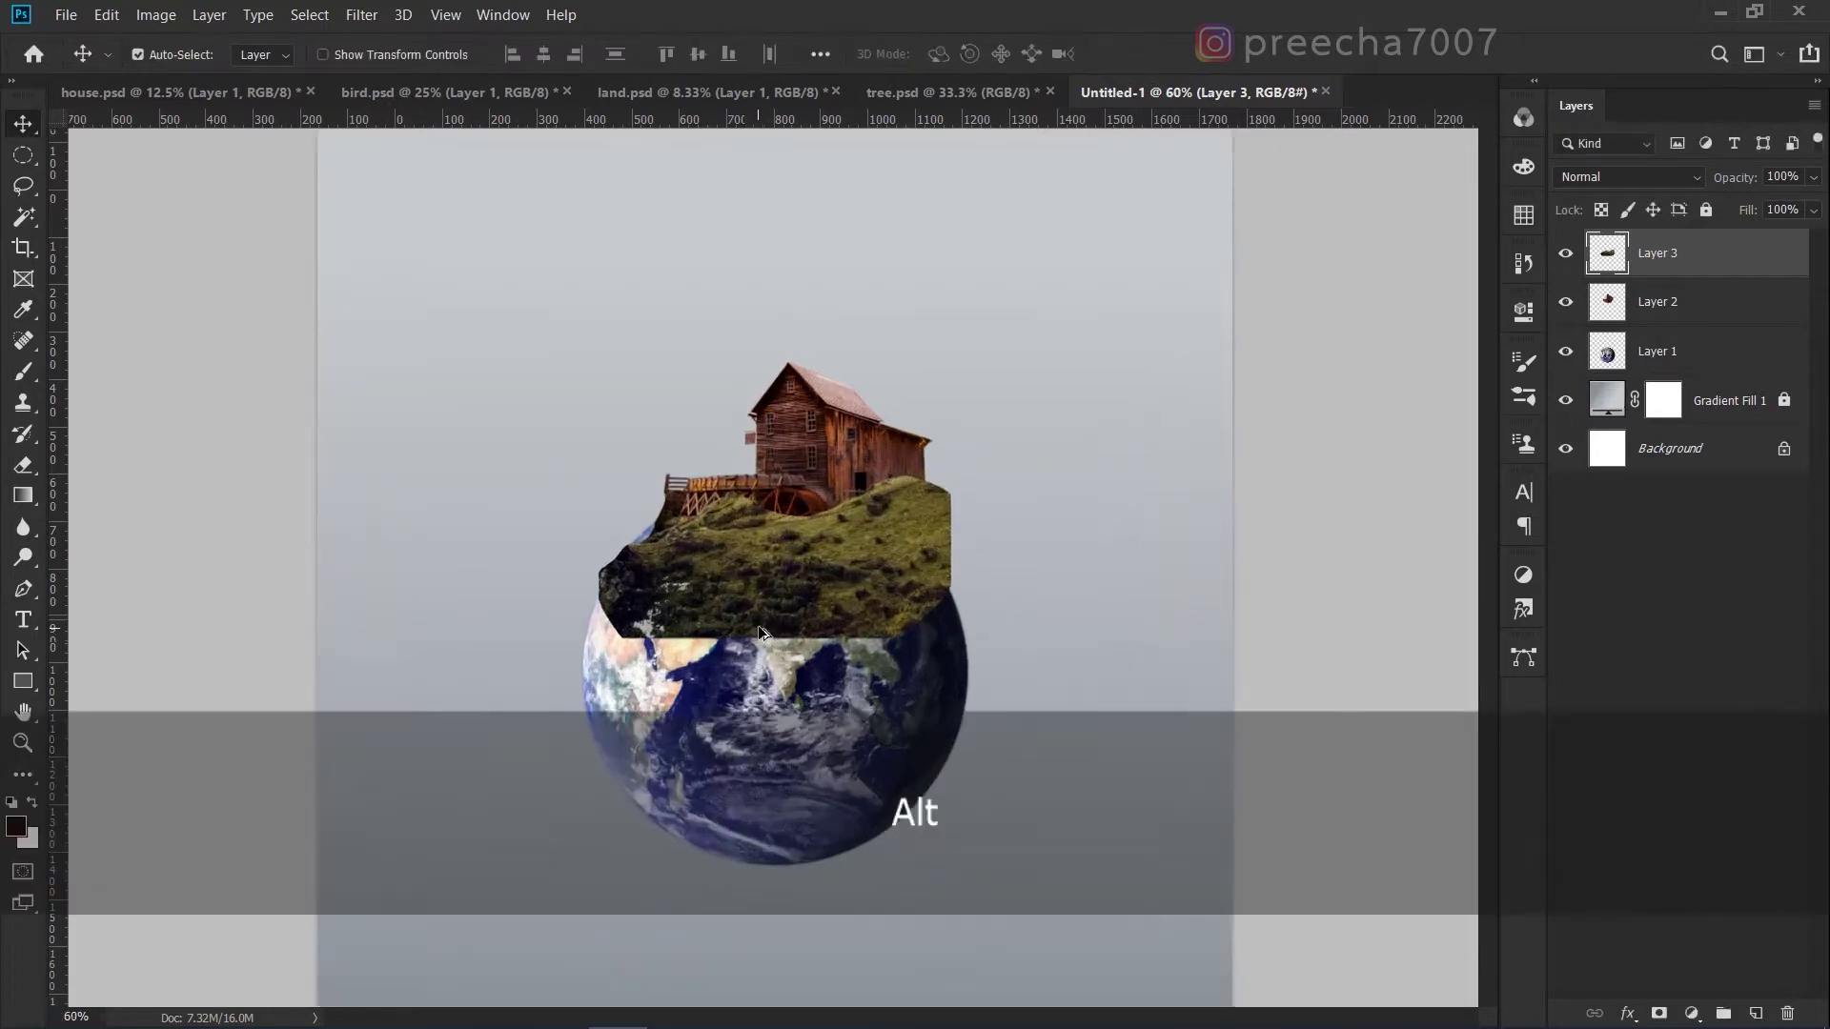
pyautogui.click(1814, 177)
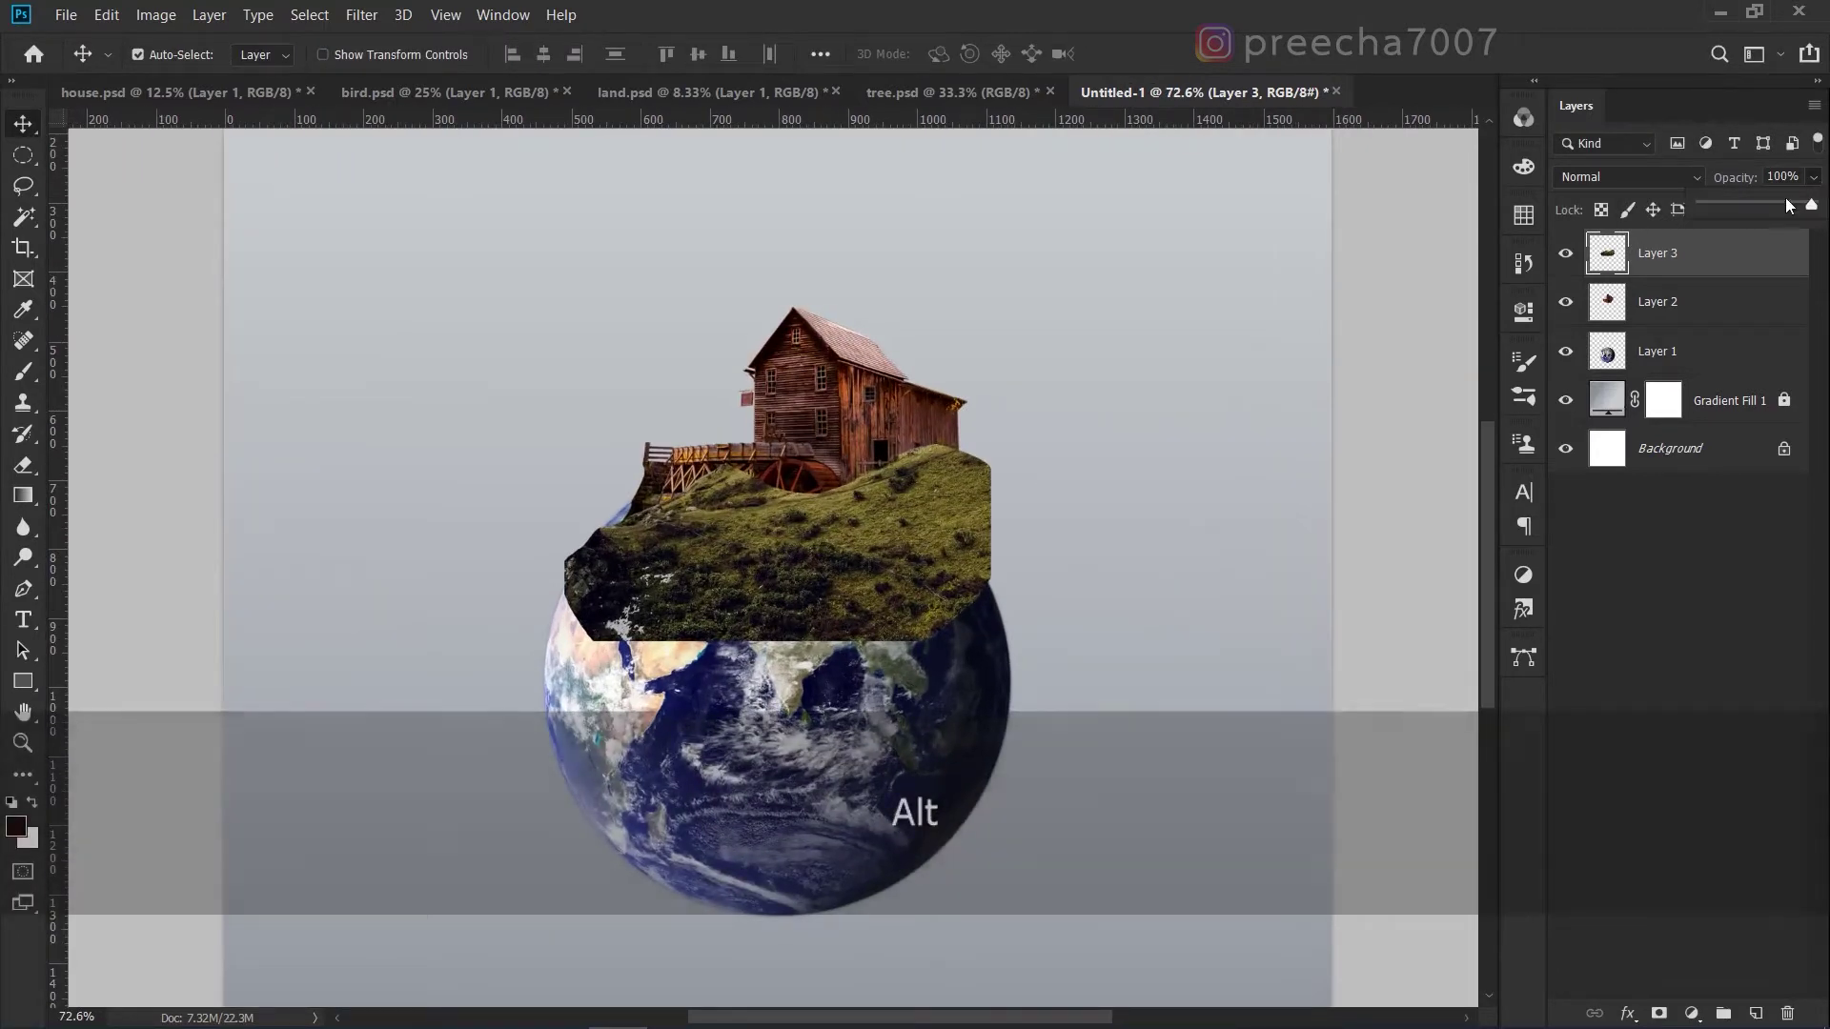
pyautogui.moveTo(1786, 198); pyautogui.dragTo(1769, 209)
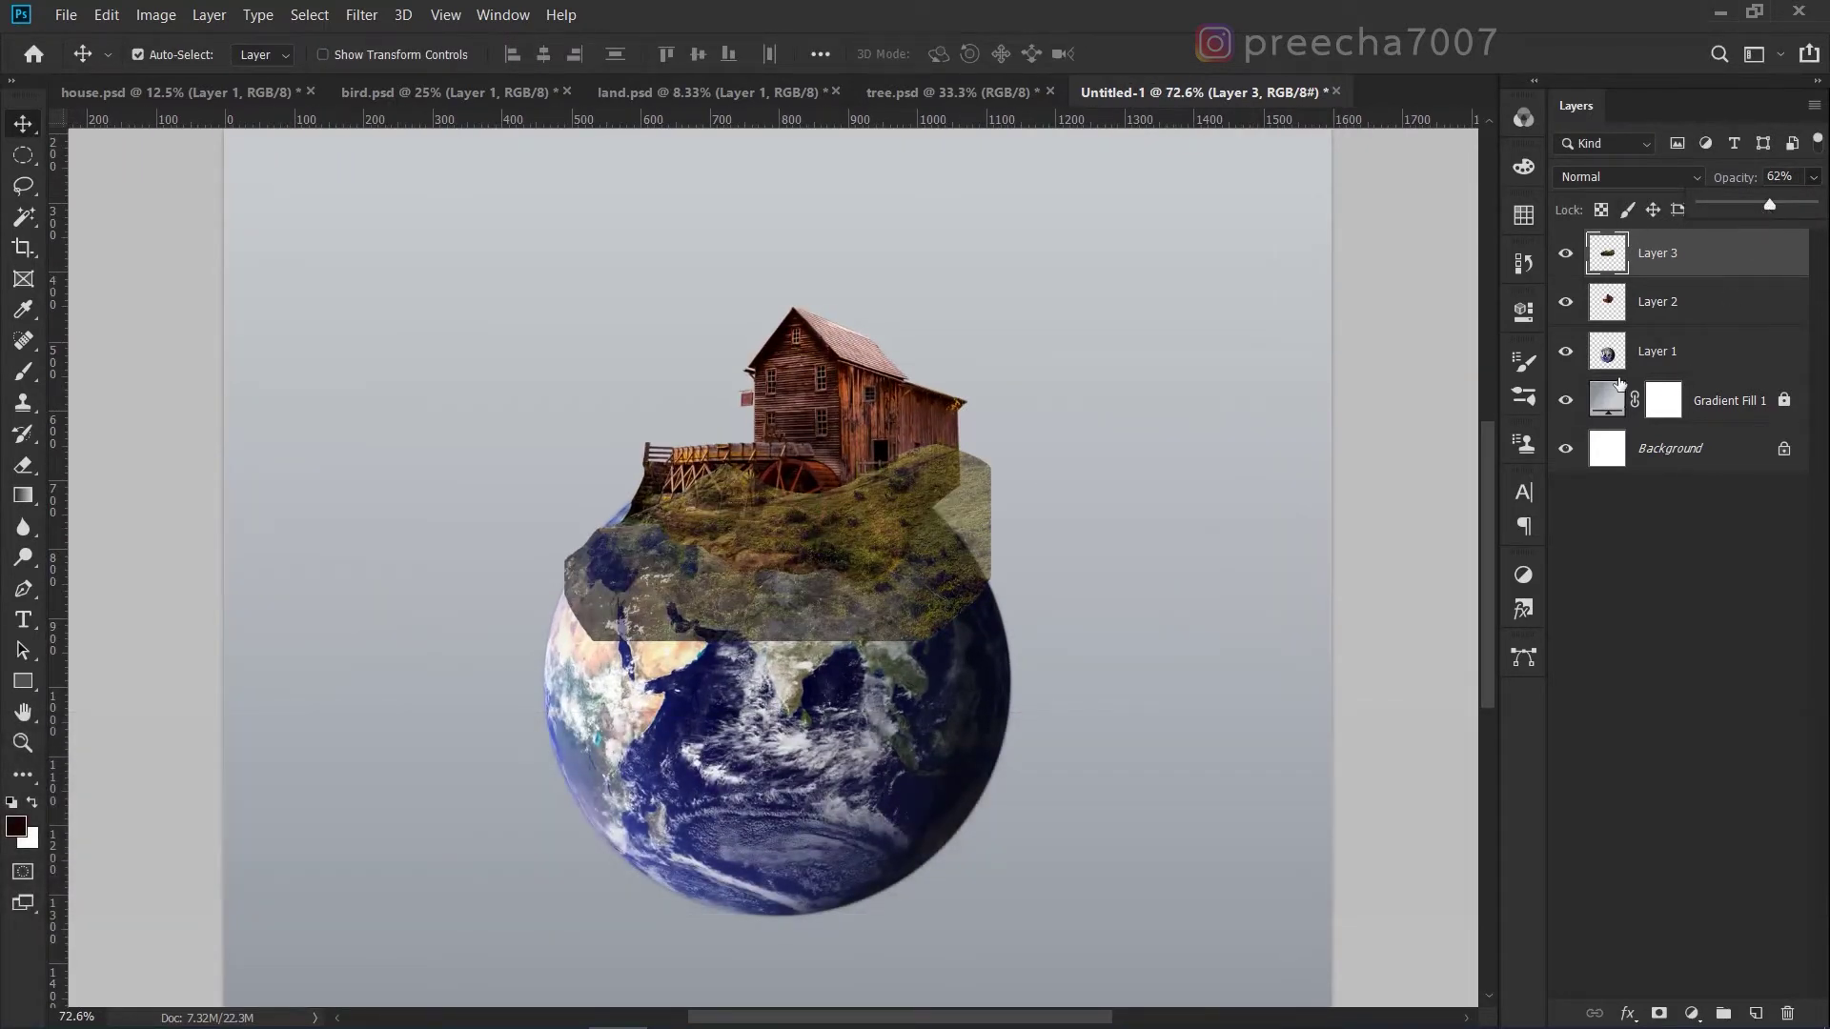
pyautogui.keyDown('ctrl'); pyautogui.click(1610, 357); pyautogui.keyUp('ctrl')
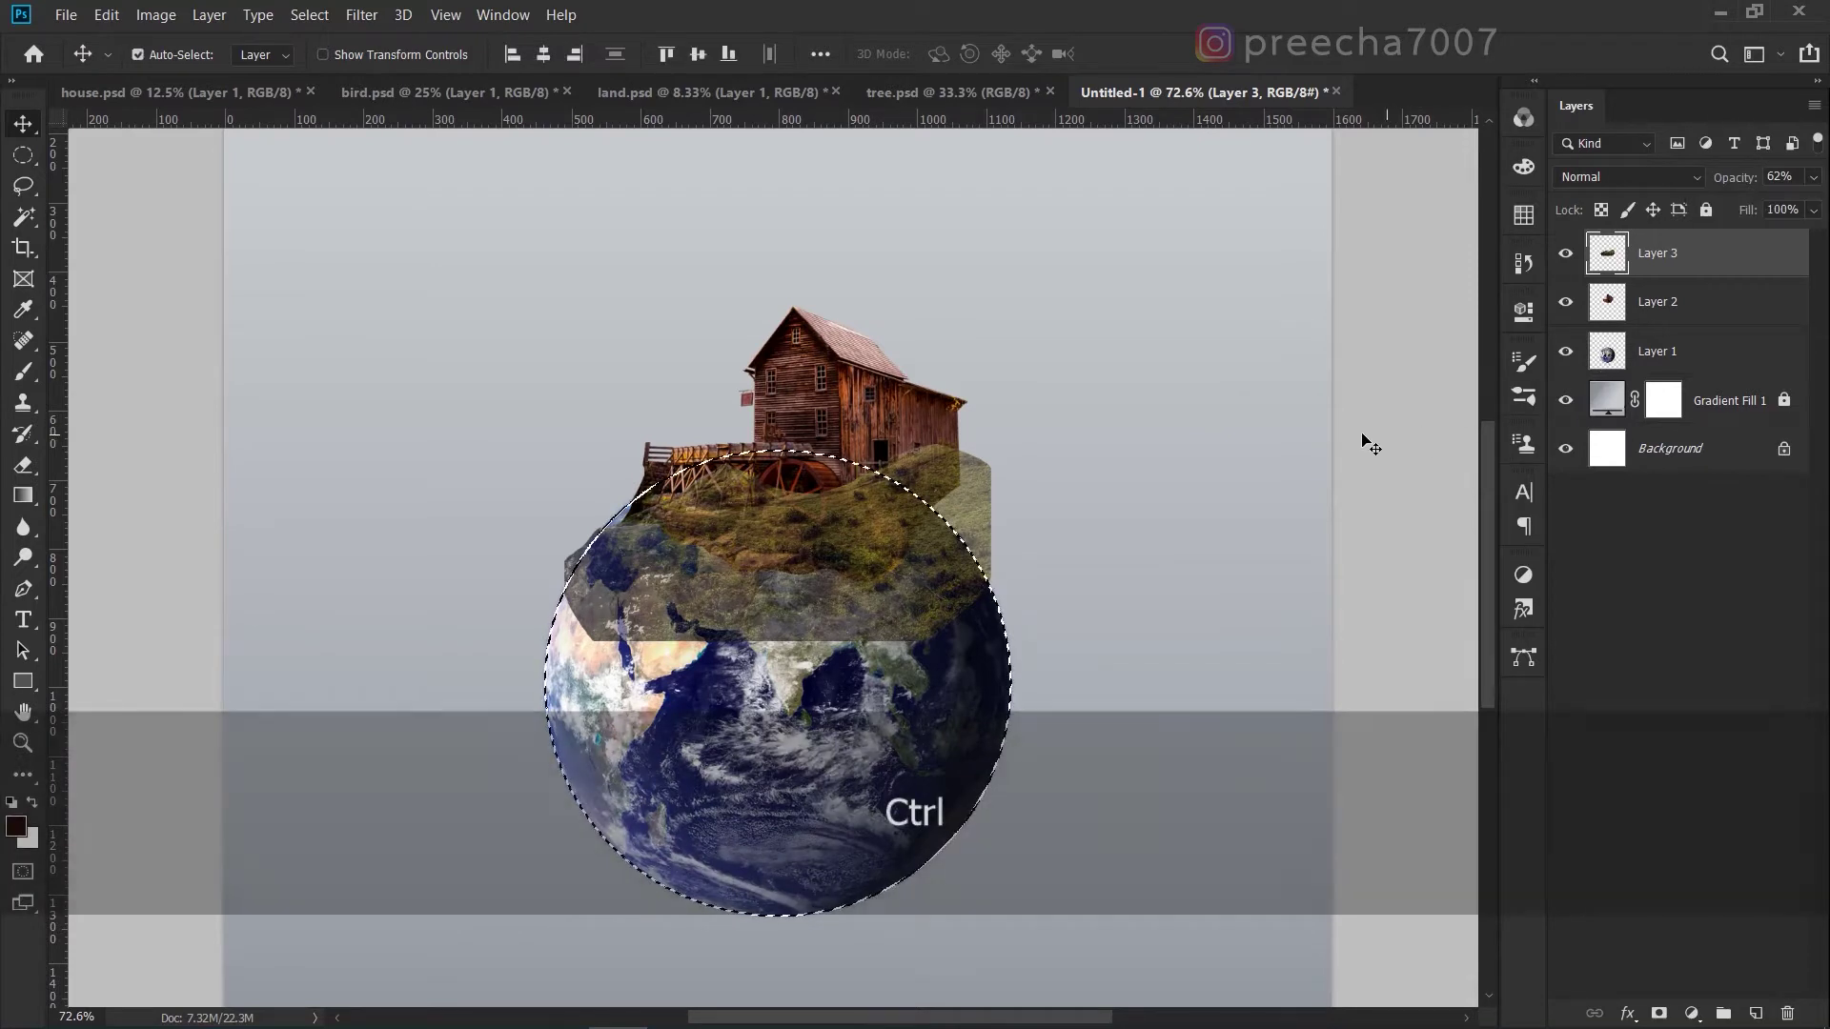
pyautogui.hotkey('ctrl', 'shift', 'i')
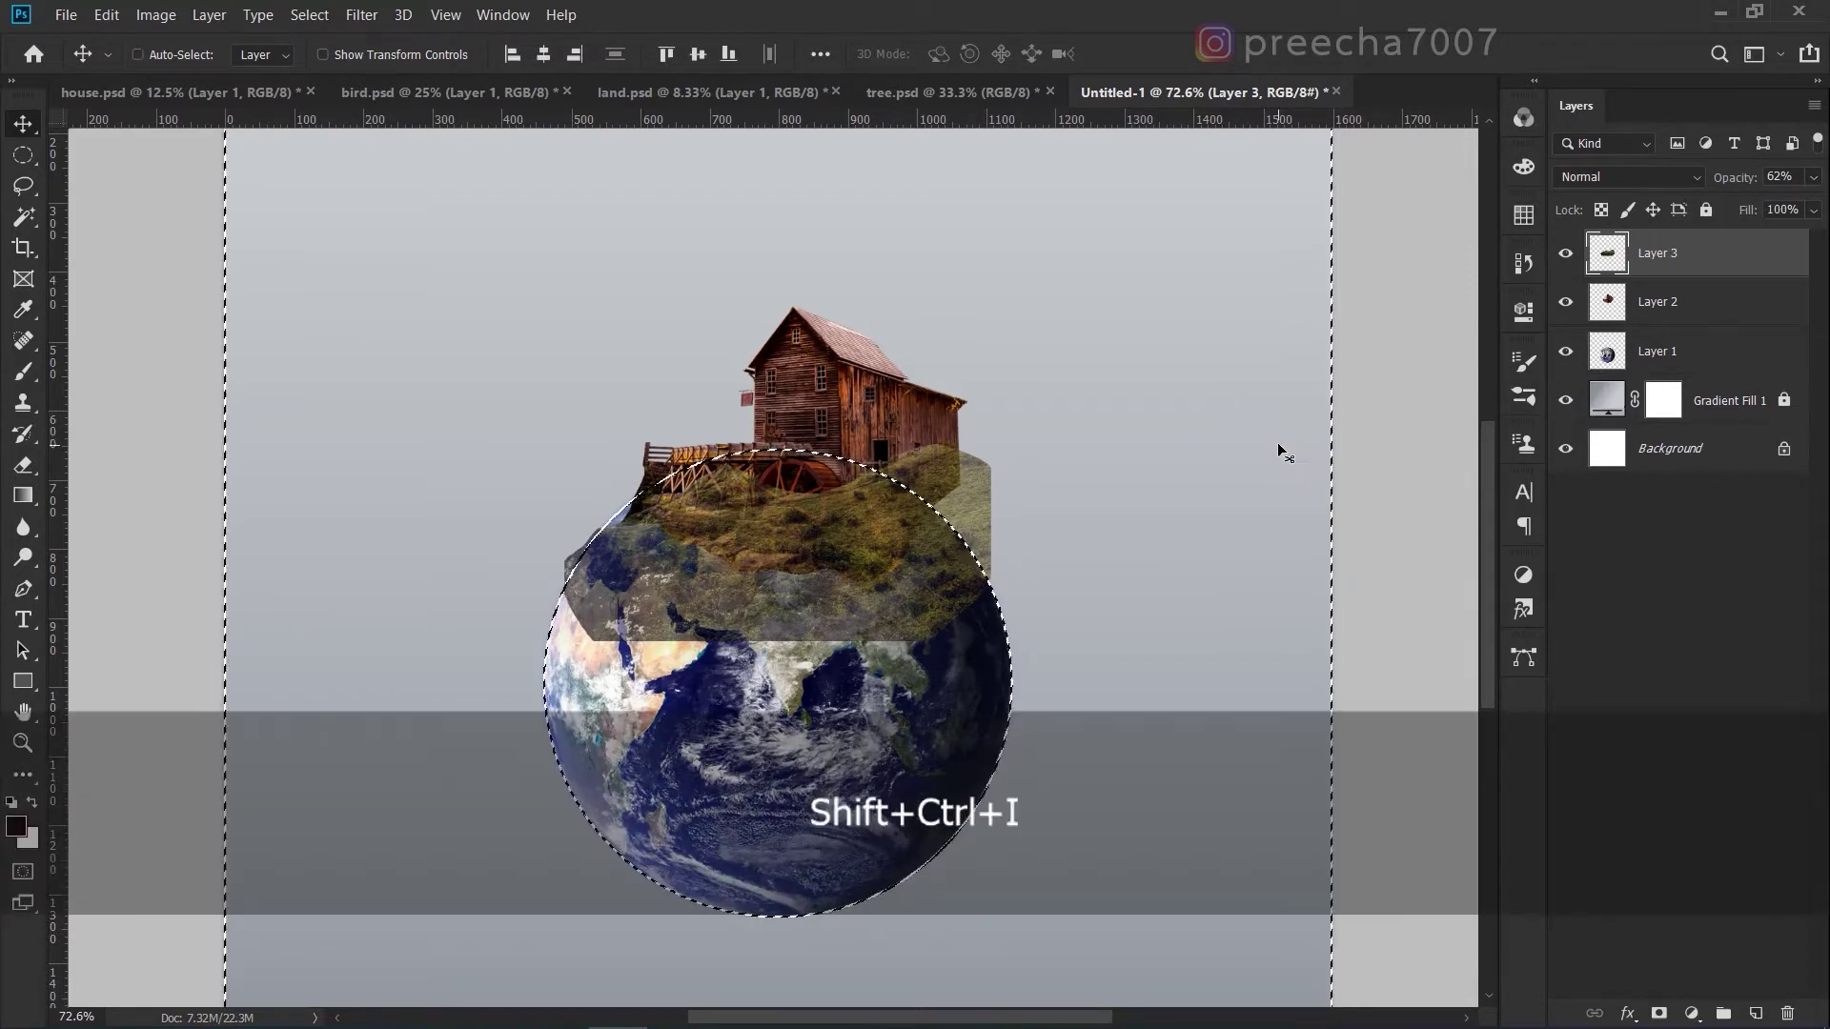
pyautogui.press('BackSpace')
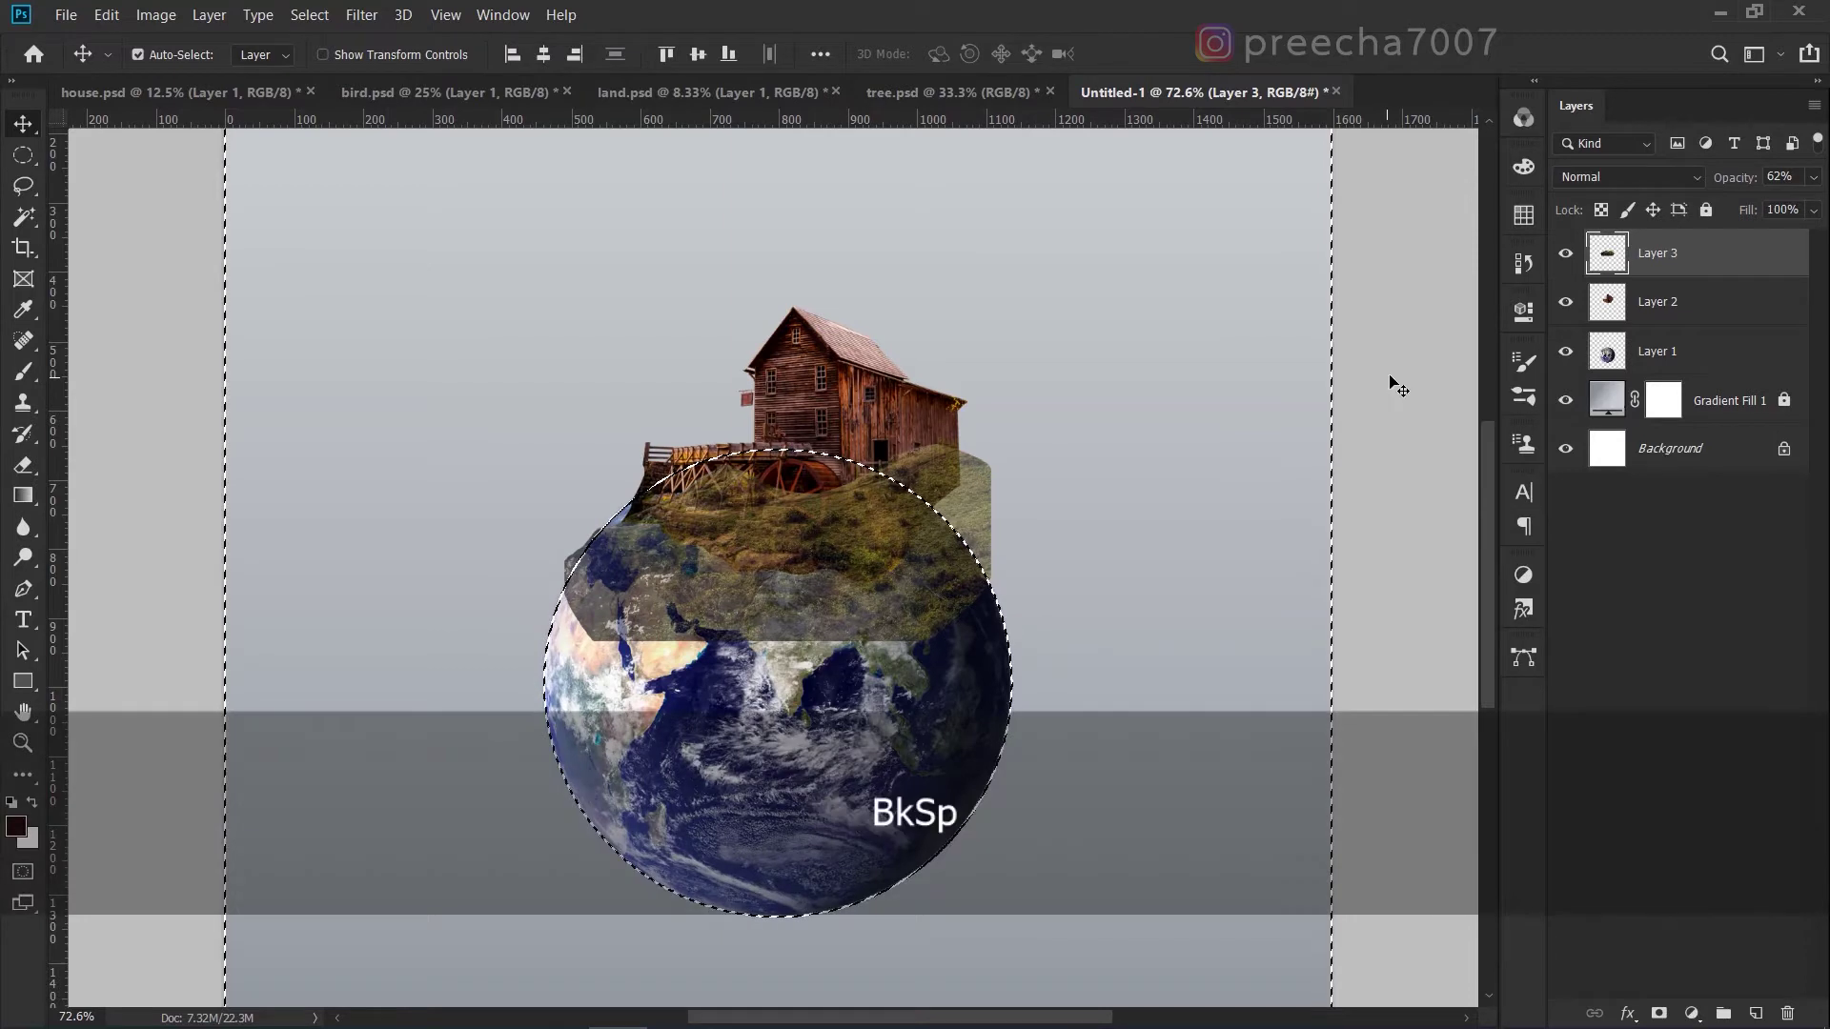
pyautogui.hotkey('ctrl', 'd')
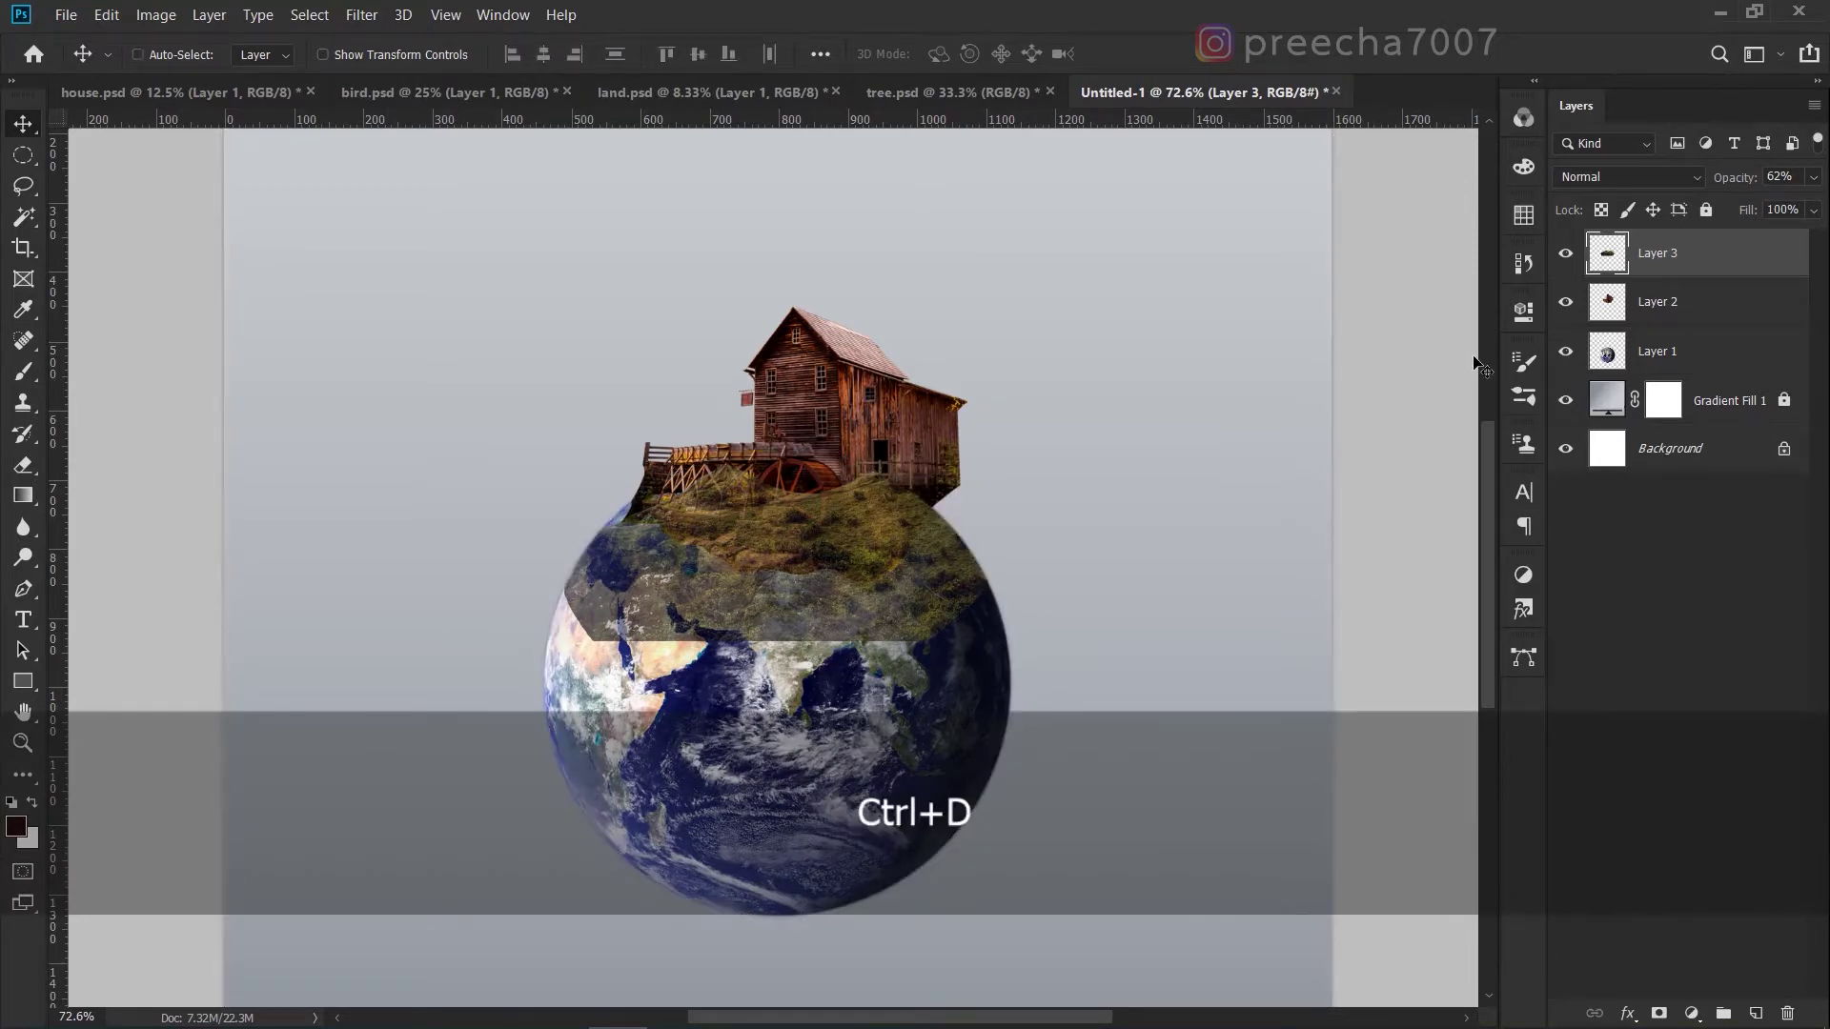
# Restore the land layer's opacity to 100% and place the layer beneath the mill house layer.
pyautogui.scroll(-2, 923, 531)
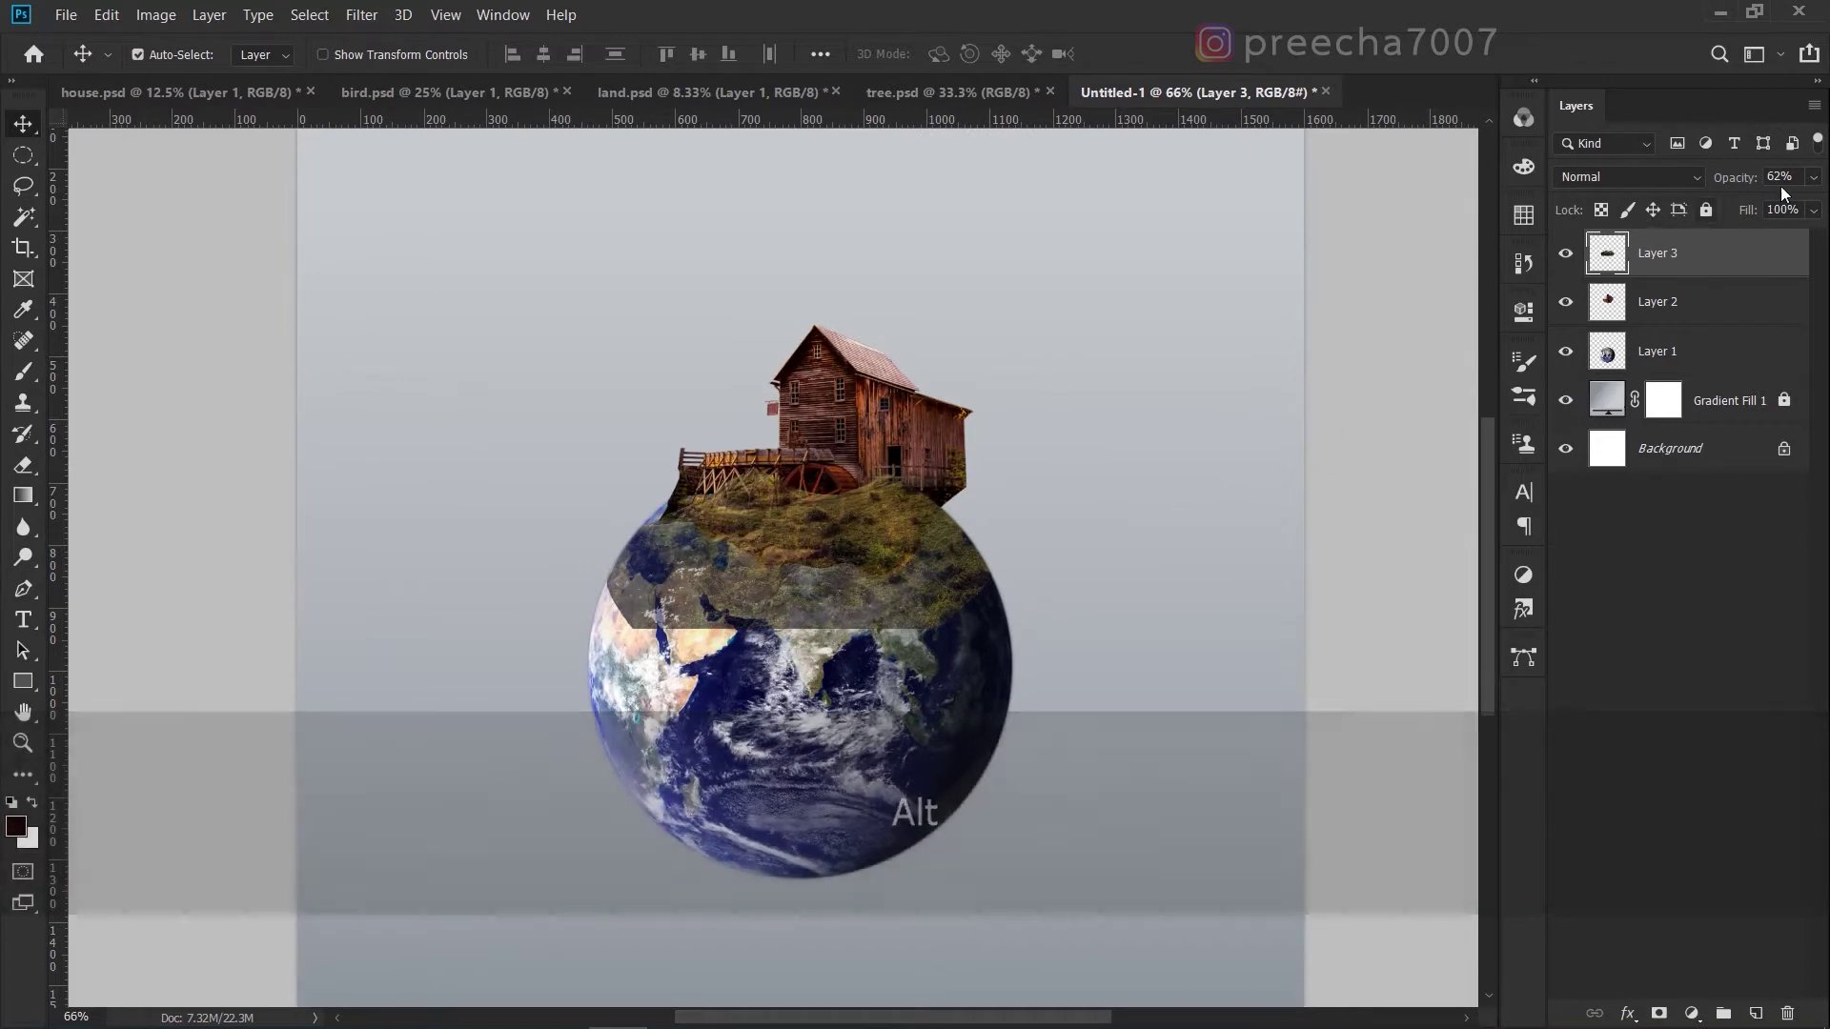
pyautogui.click(1813, 178)
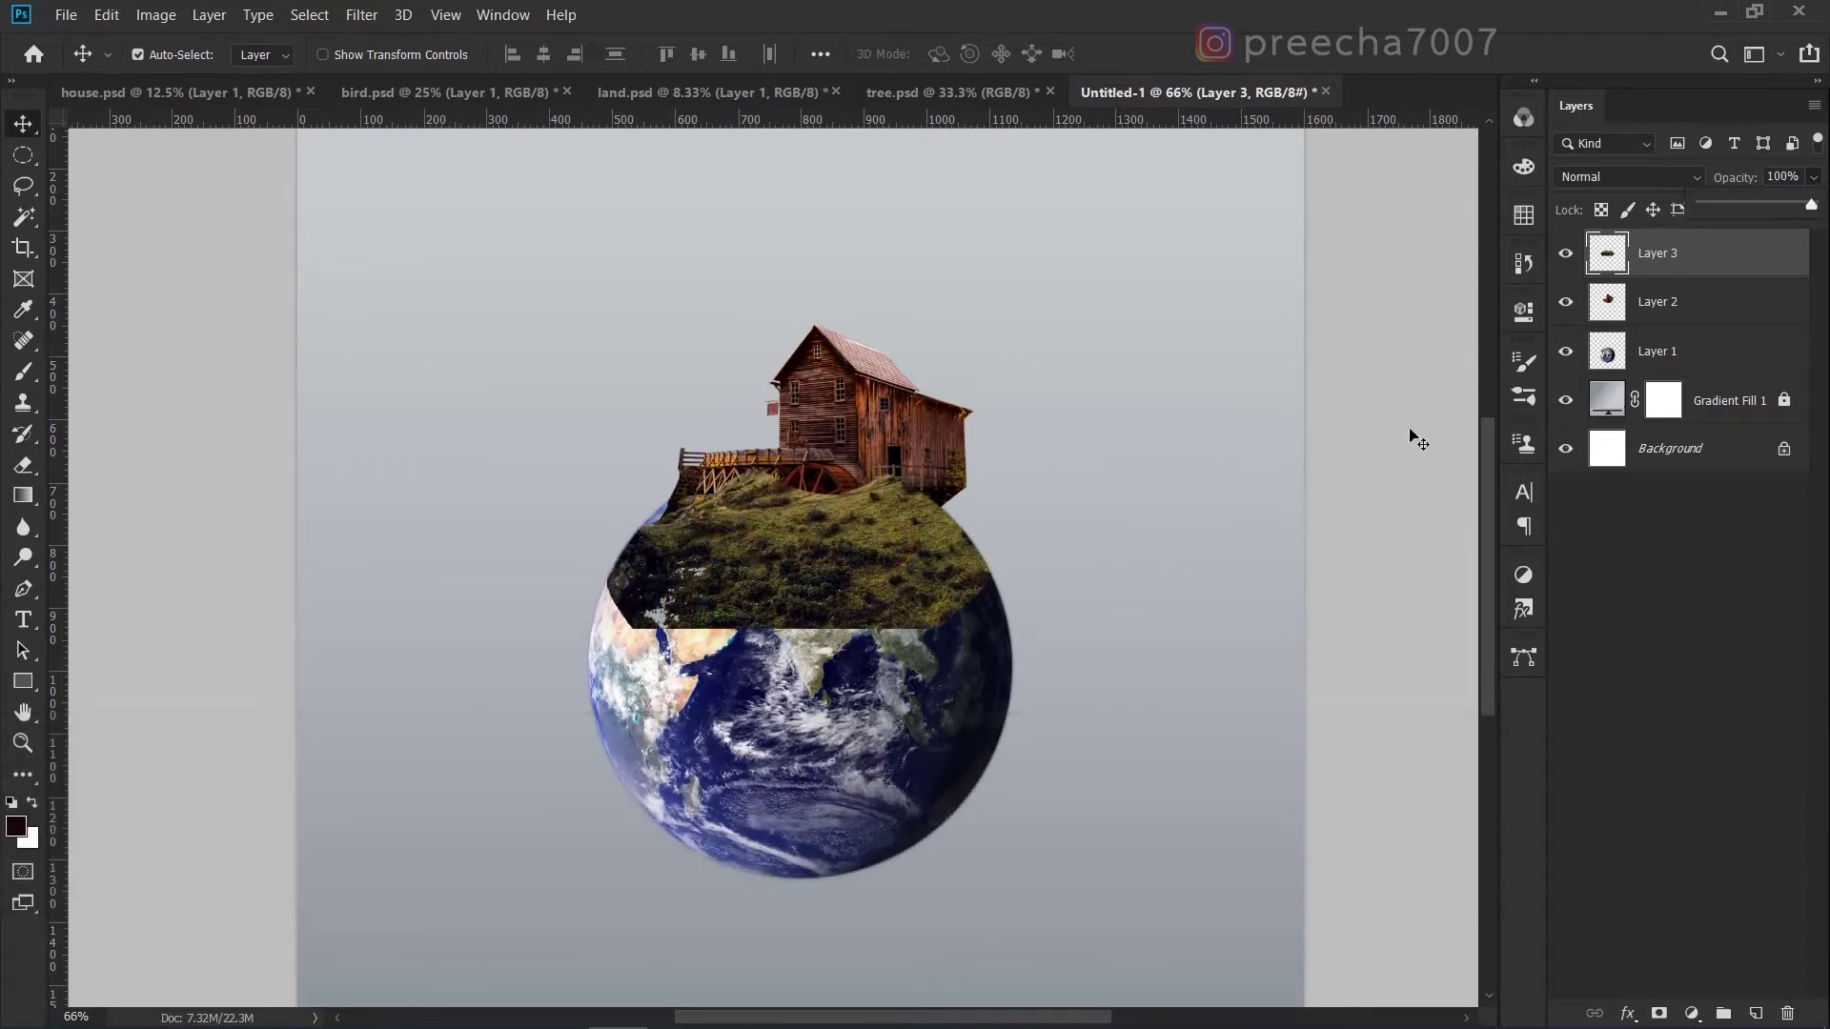
pyautogui.moveTo(1679, 265); pyautogui.dragTo(1625, 350)
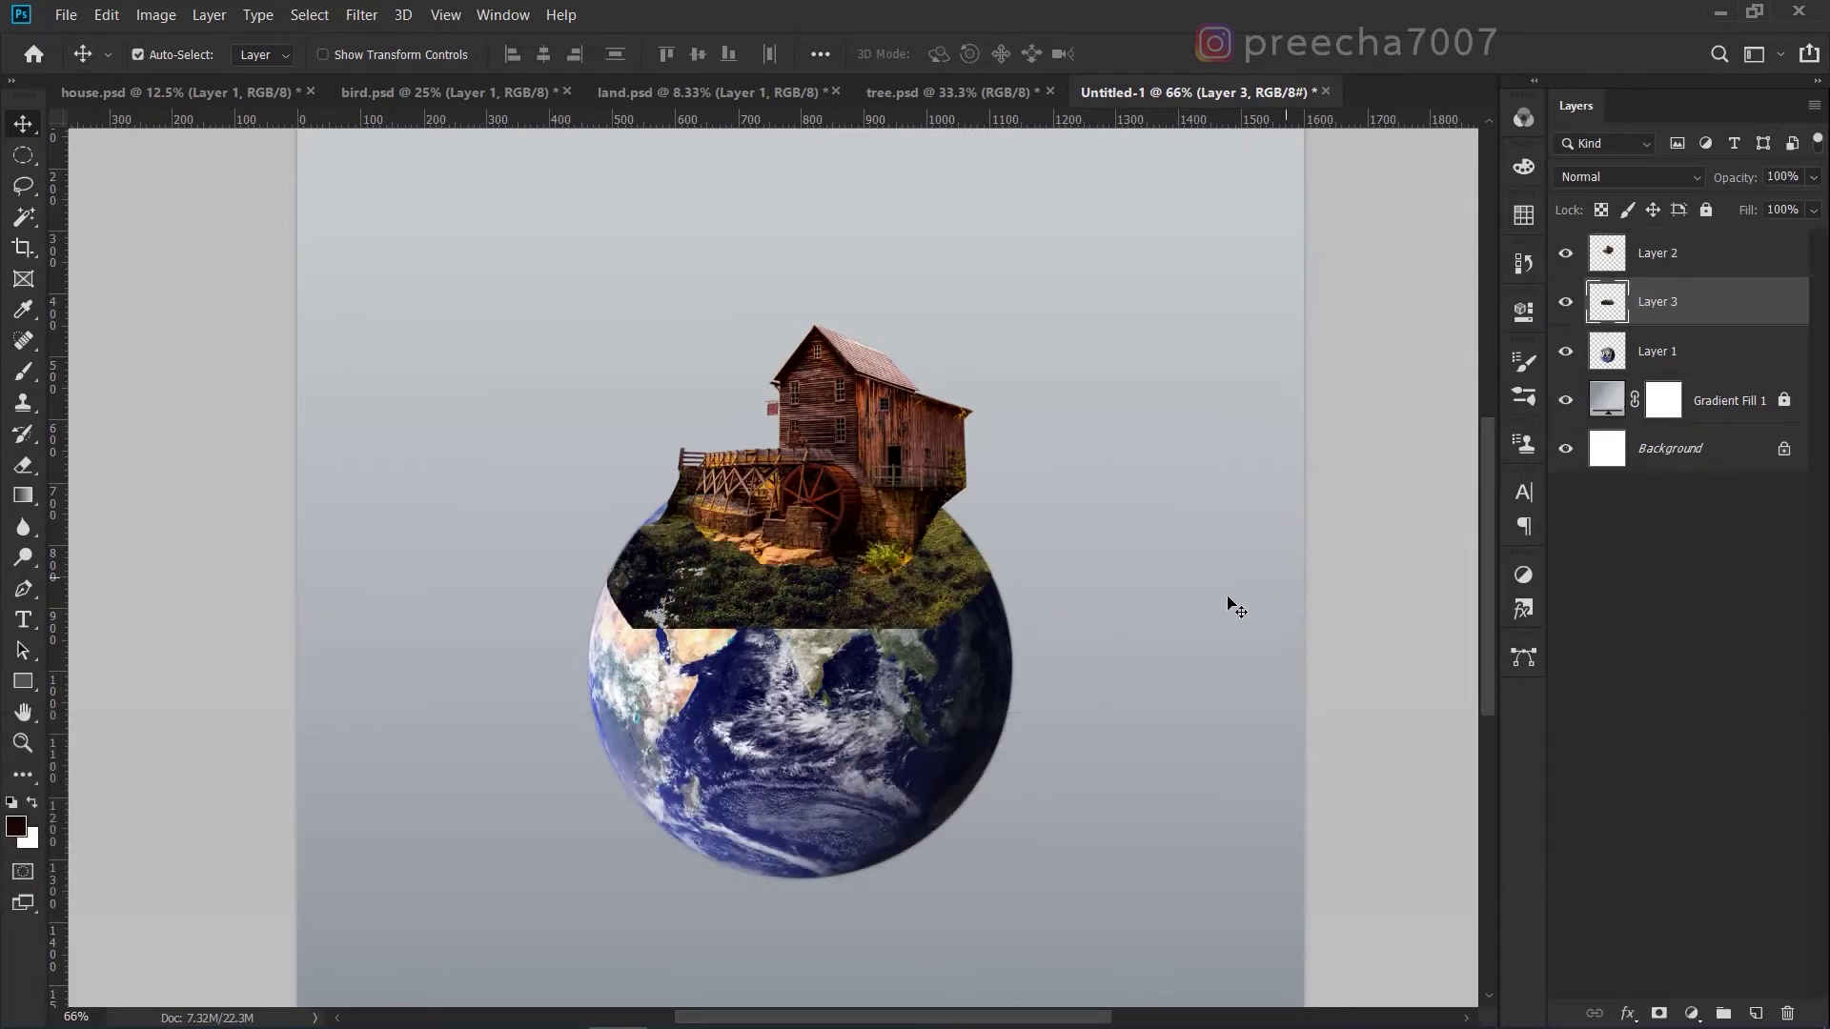
# Add a layer mask to the land layer and activate the Brush tool for painting on it.
pyautogui.scroll(3, 886, 597)
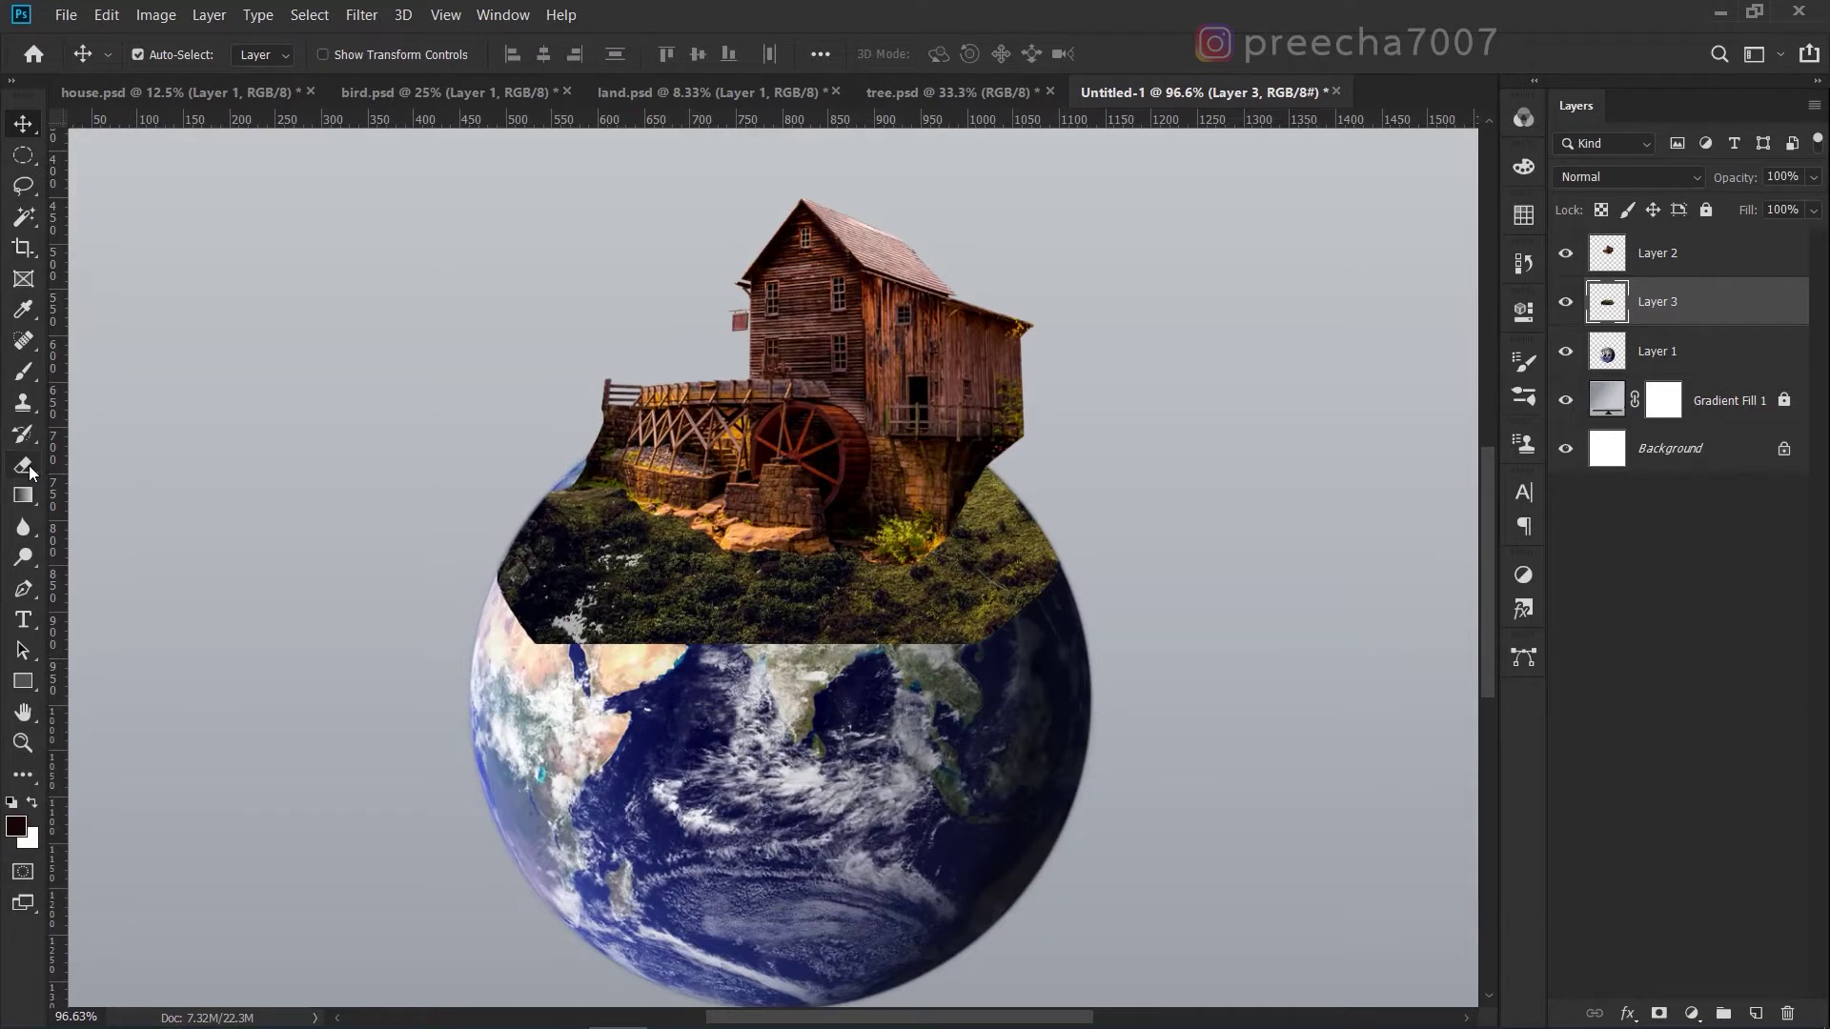
pyautogui.click(1657, 1014)
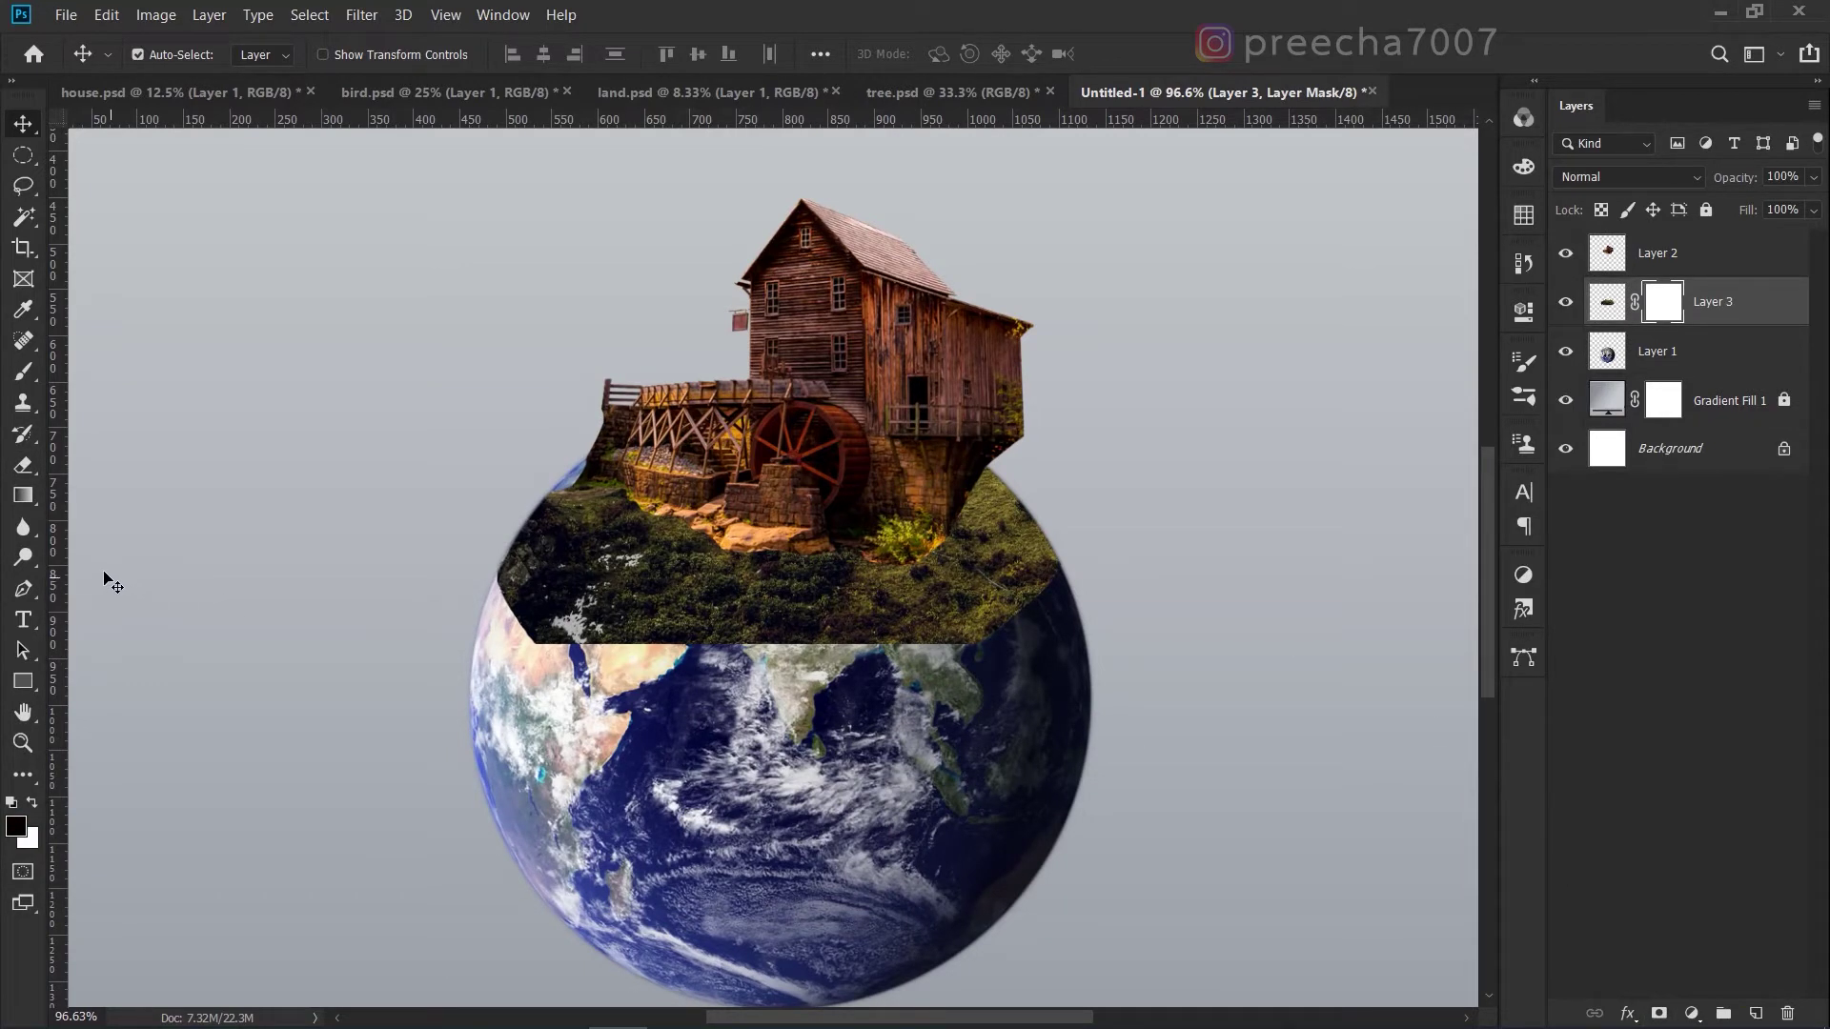
pyautogui.click(24, 372)
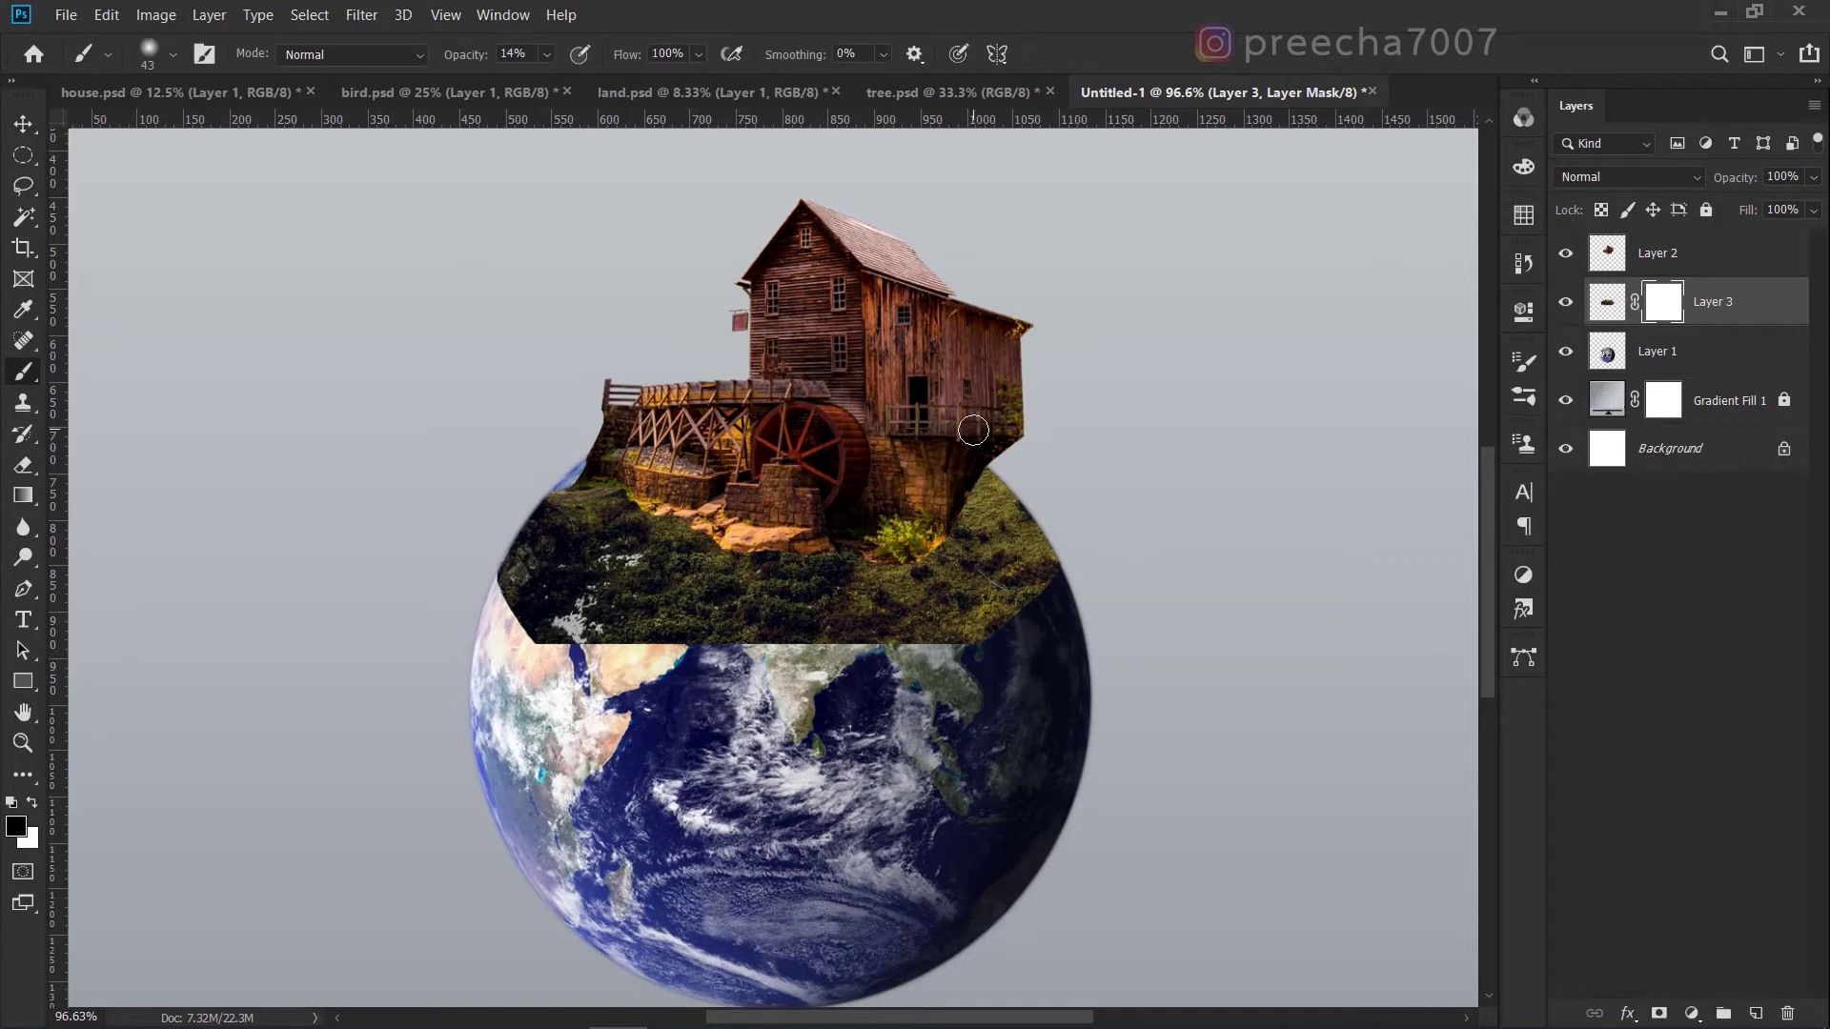
# Choose a grass-shaped brush from the Grass brush set and reduce its size to 145 px.
pyautogui.rightClick(973, 429)
pyautogui.click(1009, 642)
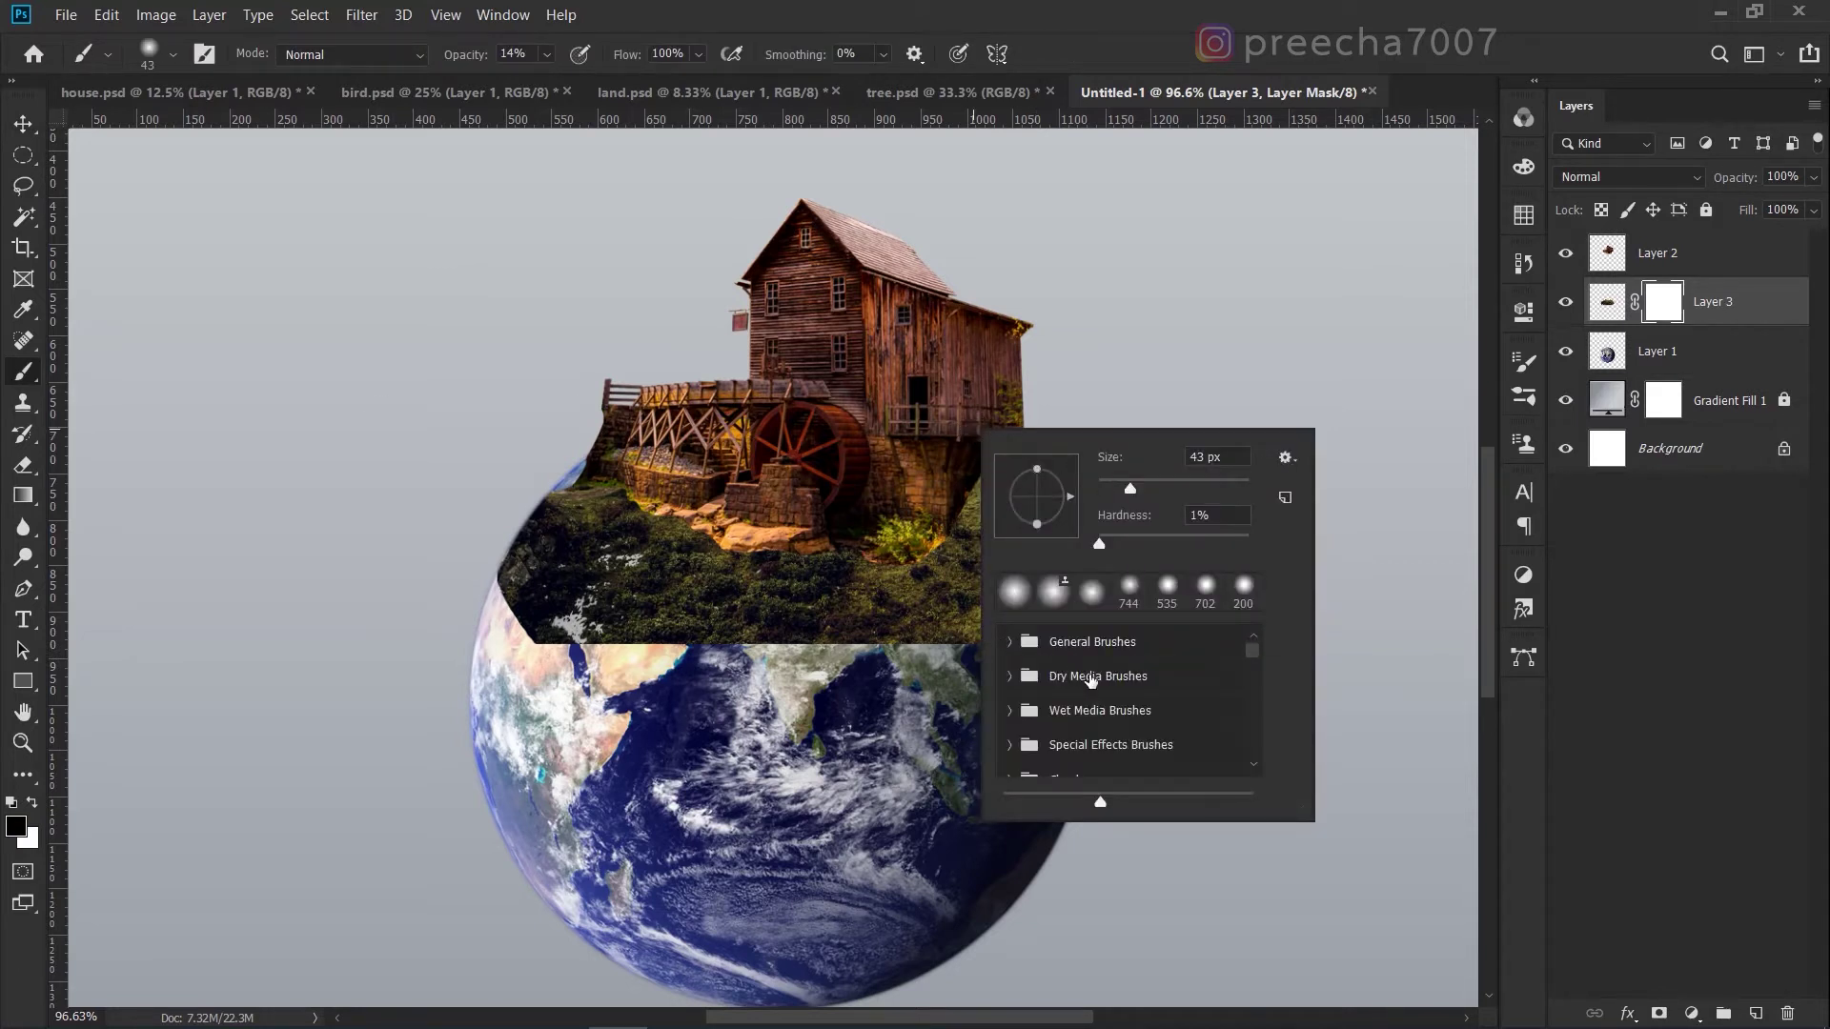
pyautogui.scroll(-3, 1108, 672)
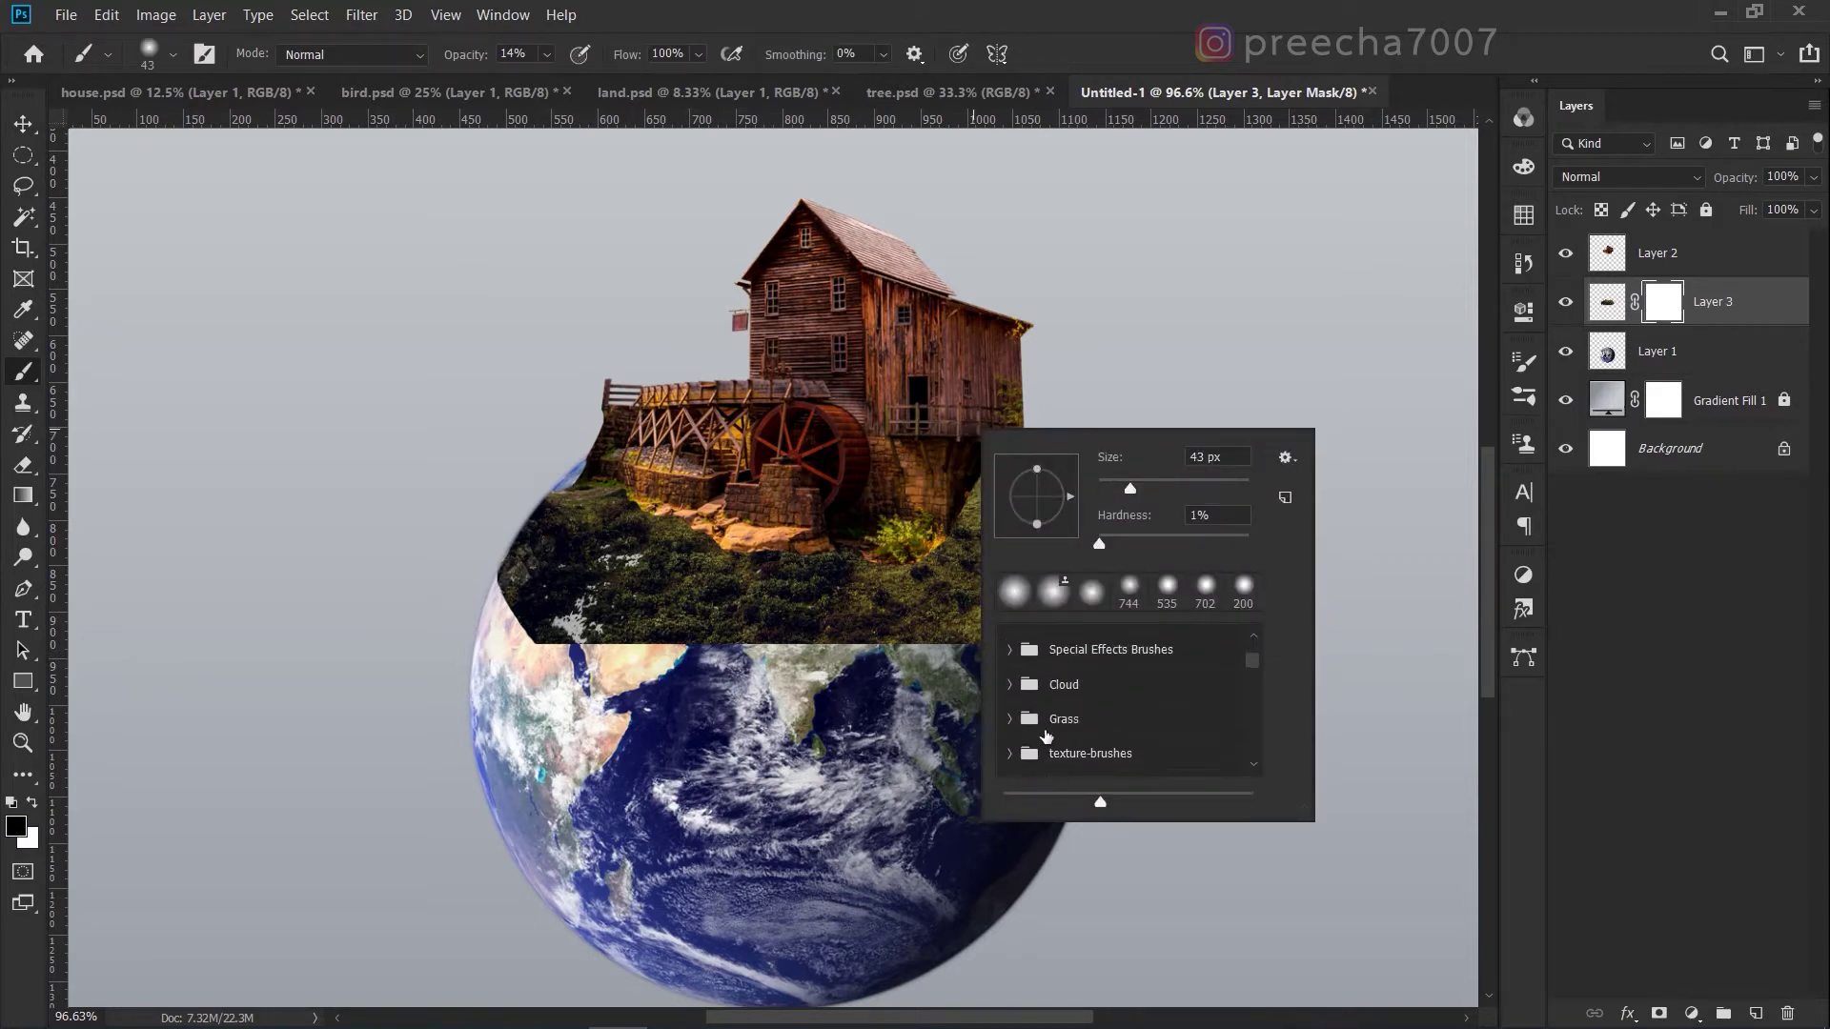
pyautogui.click(1008, 718)
pyautogui.scroll(-3, 1140, 747)
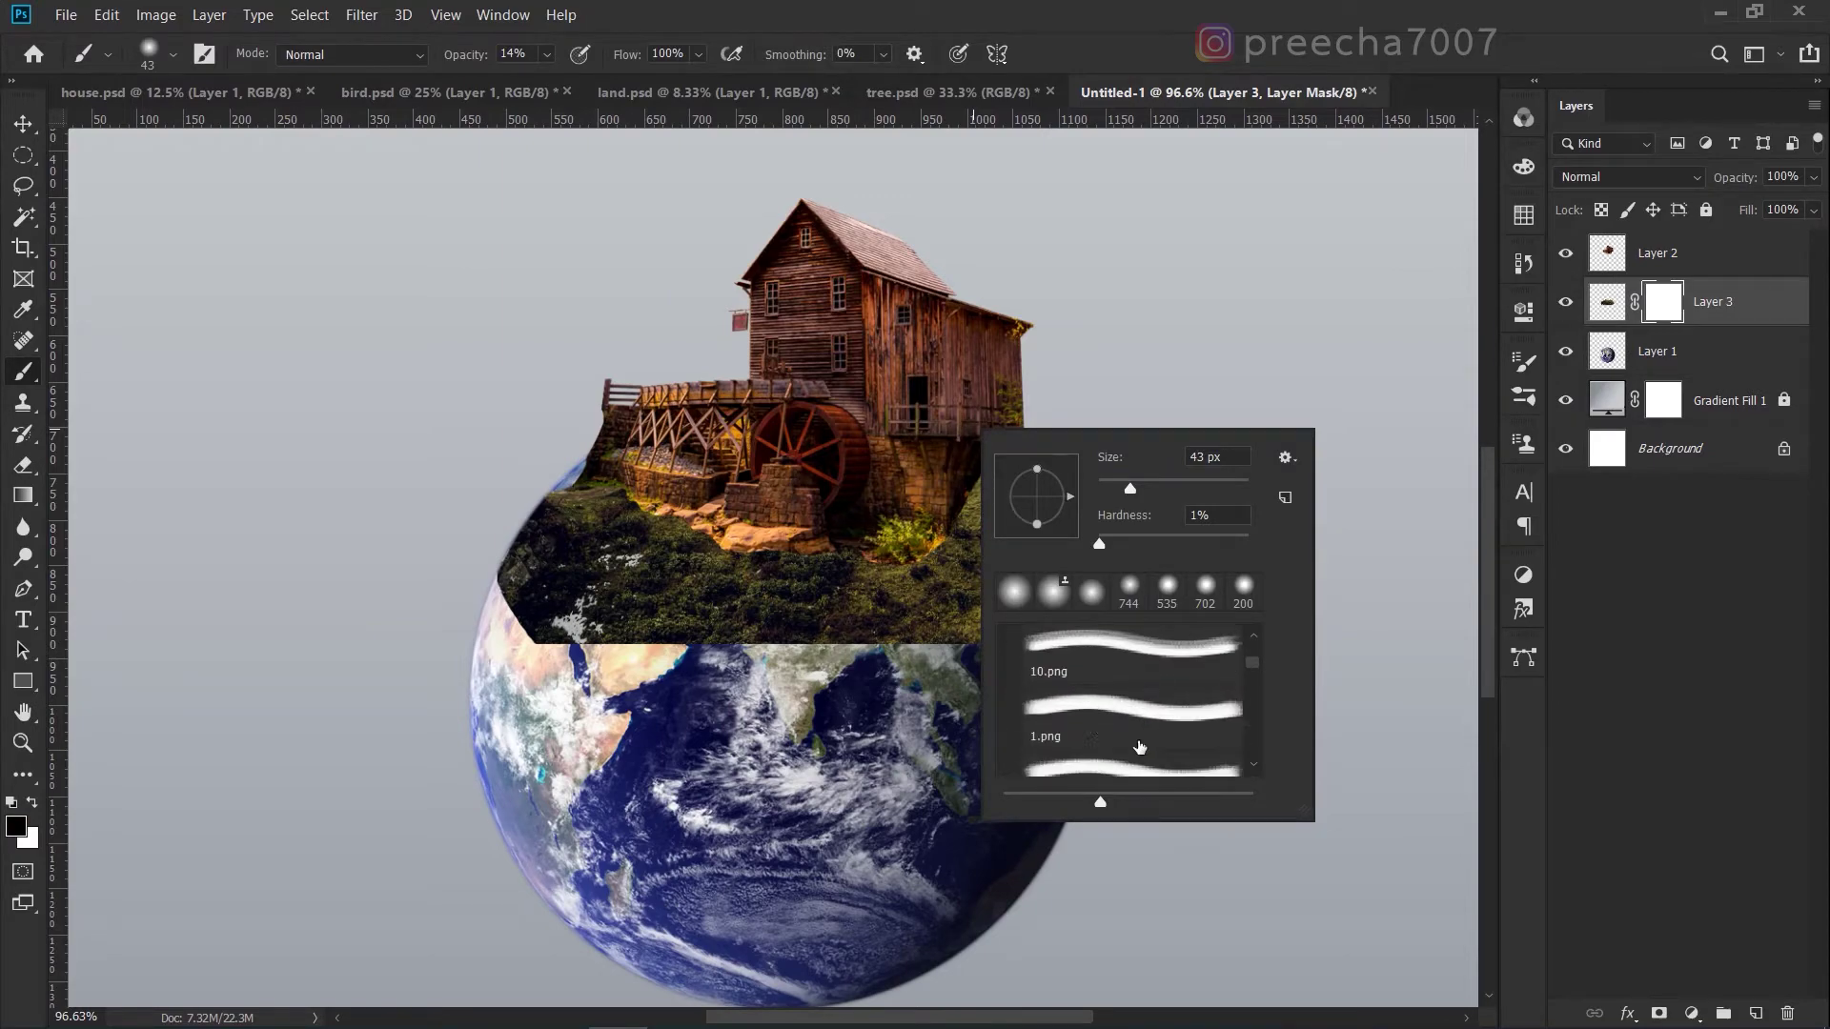
pyautogui.click(1093, 716)
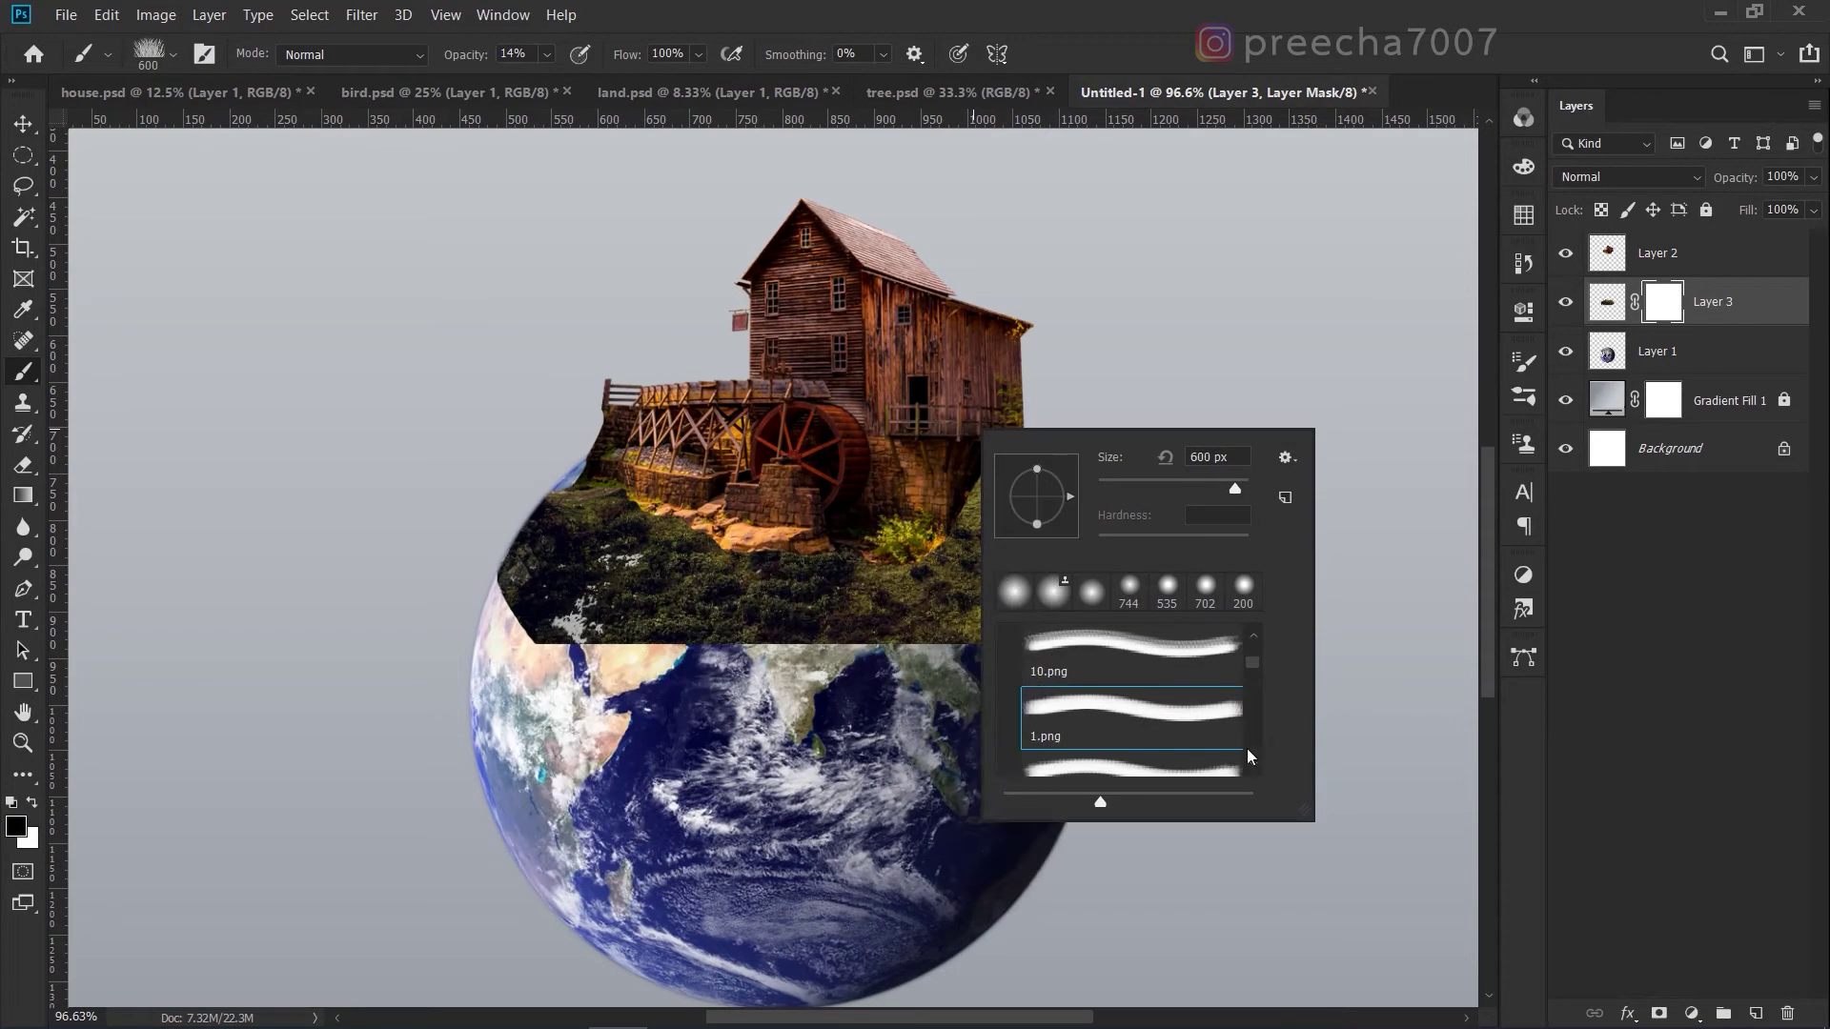
pyautogui.scroll(-1, 1155, 742)
pyautogui.click(1155, 742)
pyautogui.moveTo(858, 724); pyautogui.dragTo(532, 716)
pyautogui.moveTo(1001, 645); pyautogui.dragTo(979, 660)
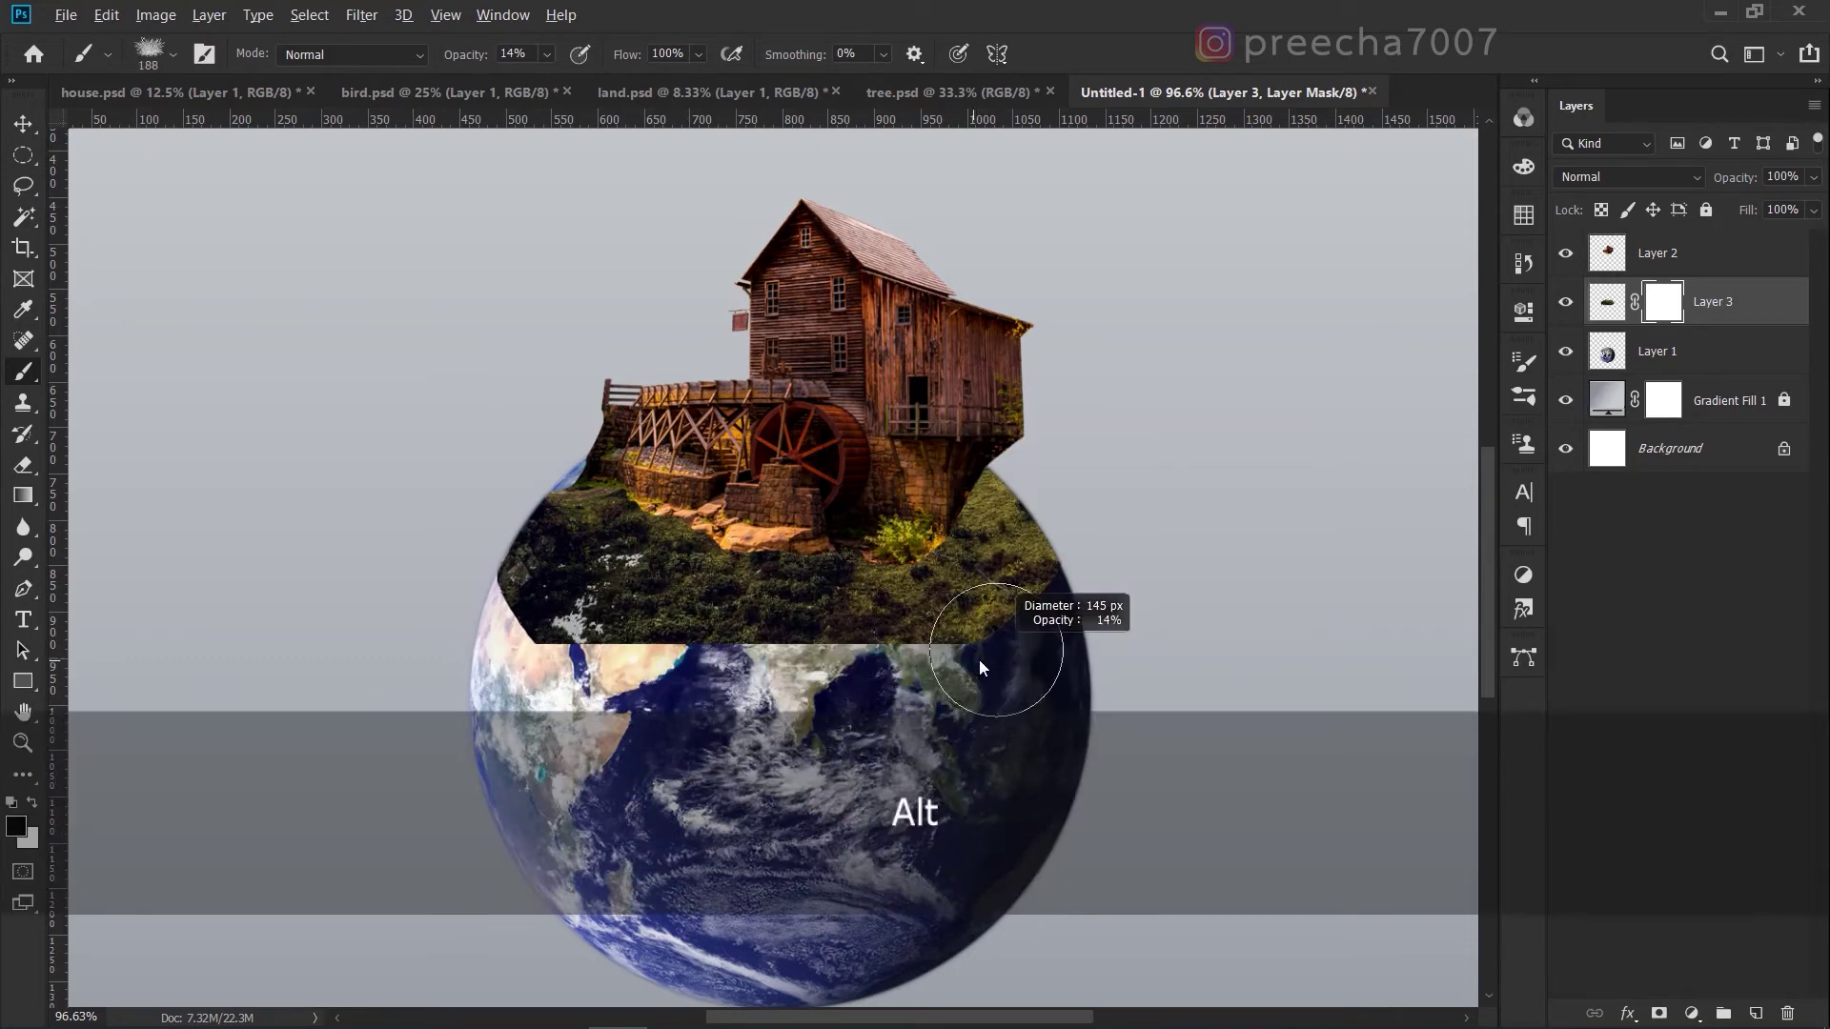
# Mask the land's straight lower edge into a ragged curve with the black grass brush at 100% opacity and 157 px.
pyautogui.scroll(1, 979, 658)
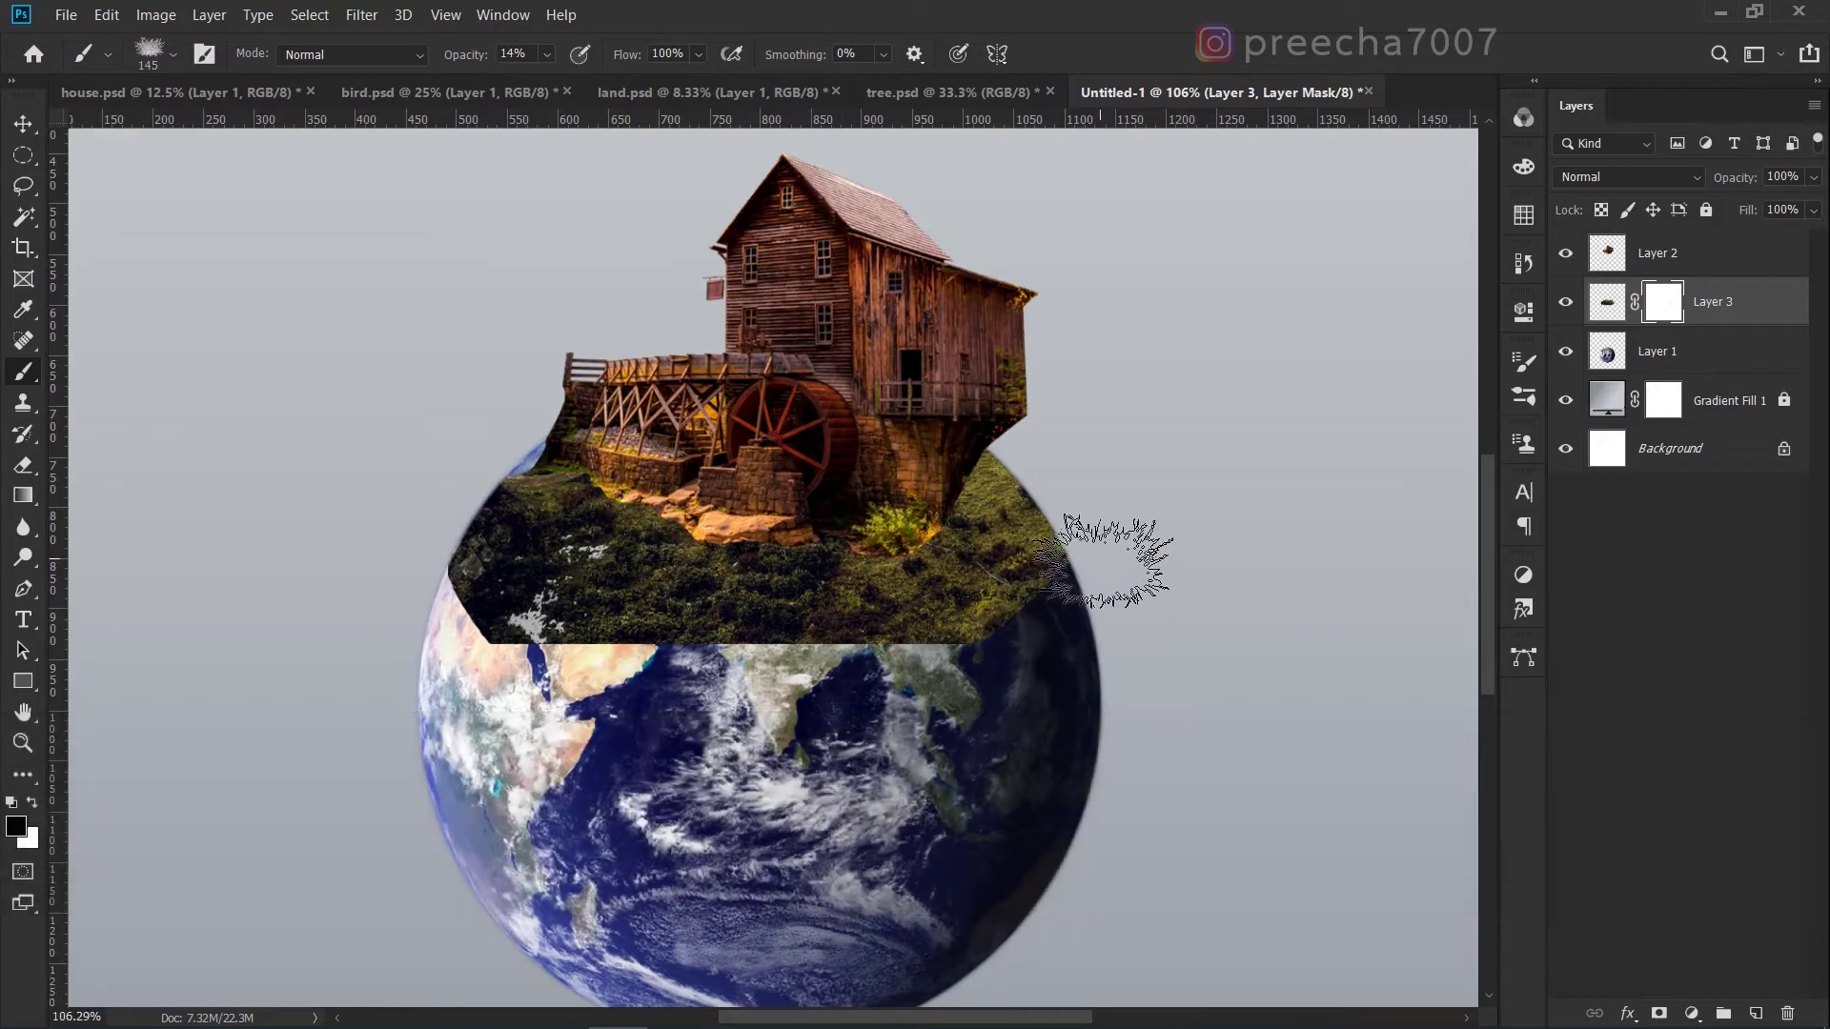
pyautogui.scroll(3, 934, 657)
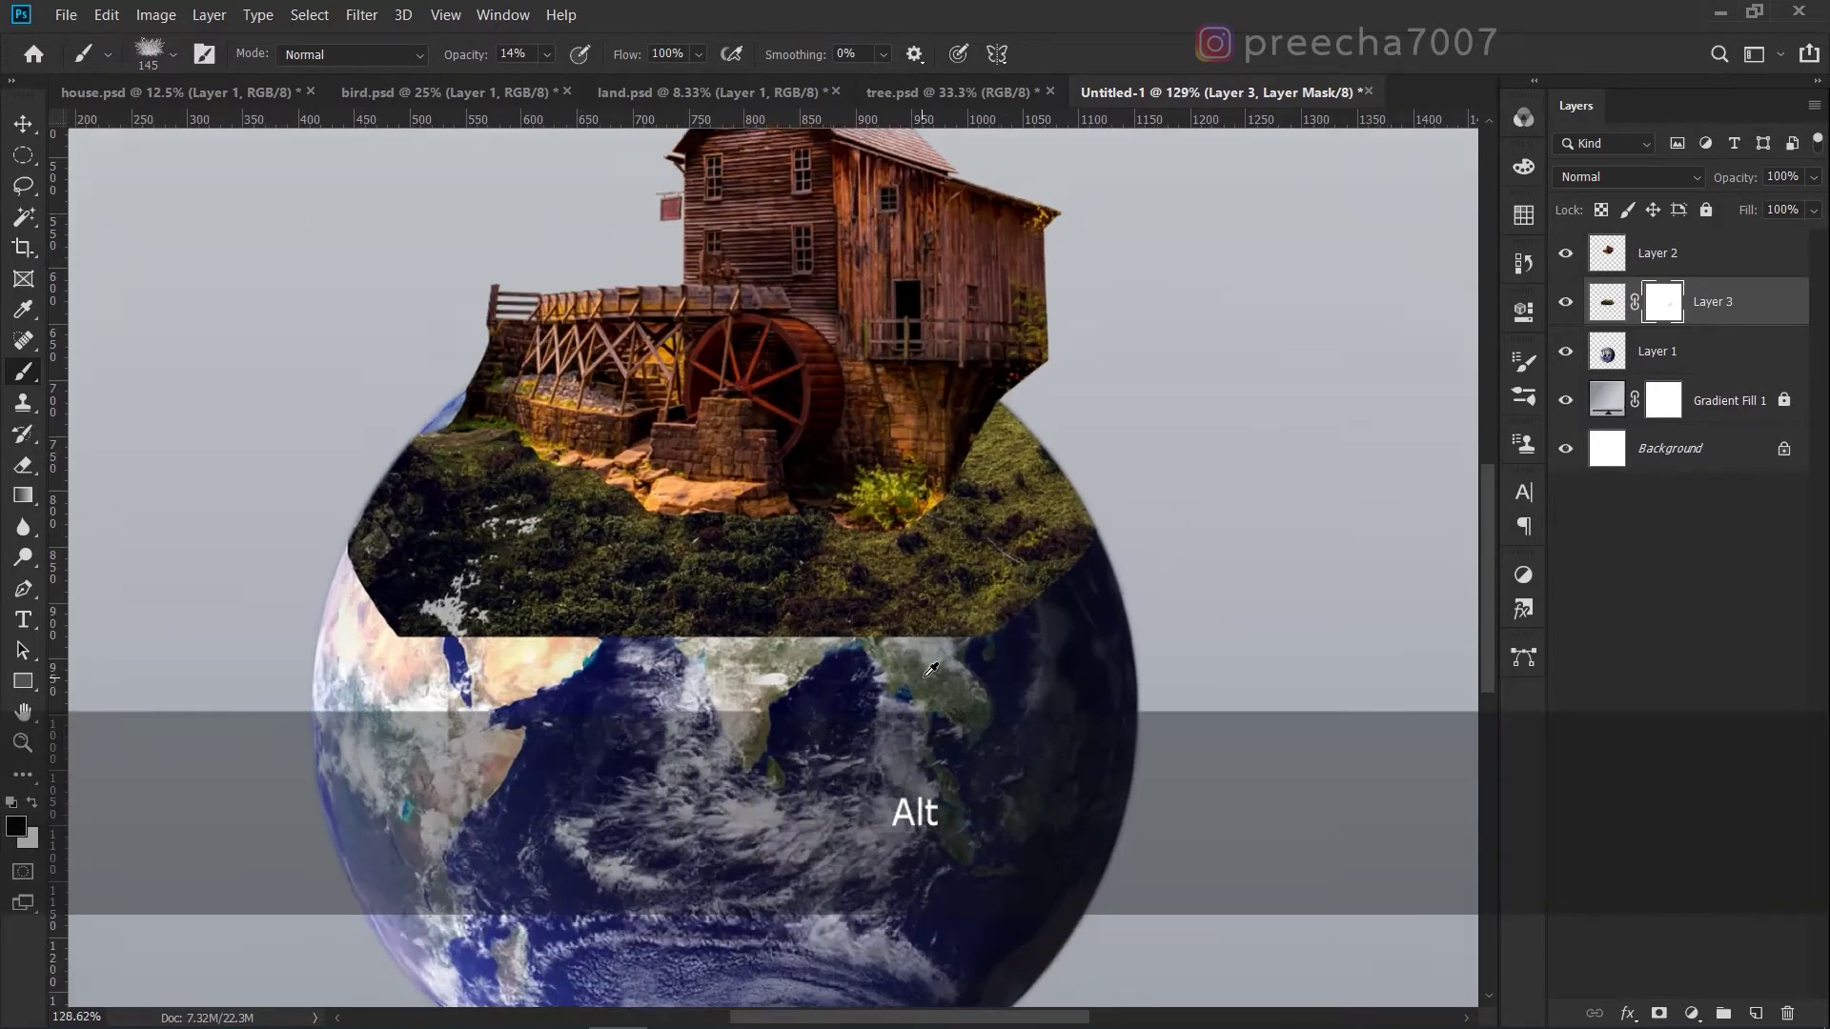
pyautogui.scroll(1, 858, 653)
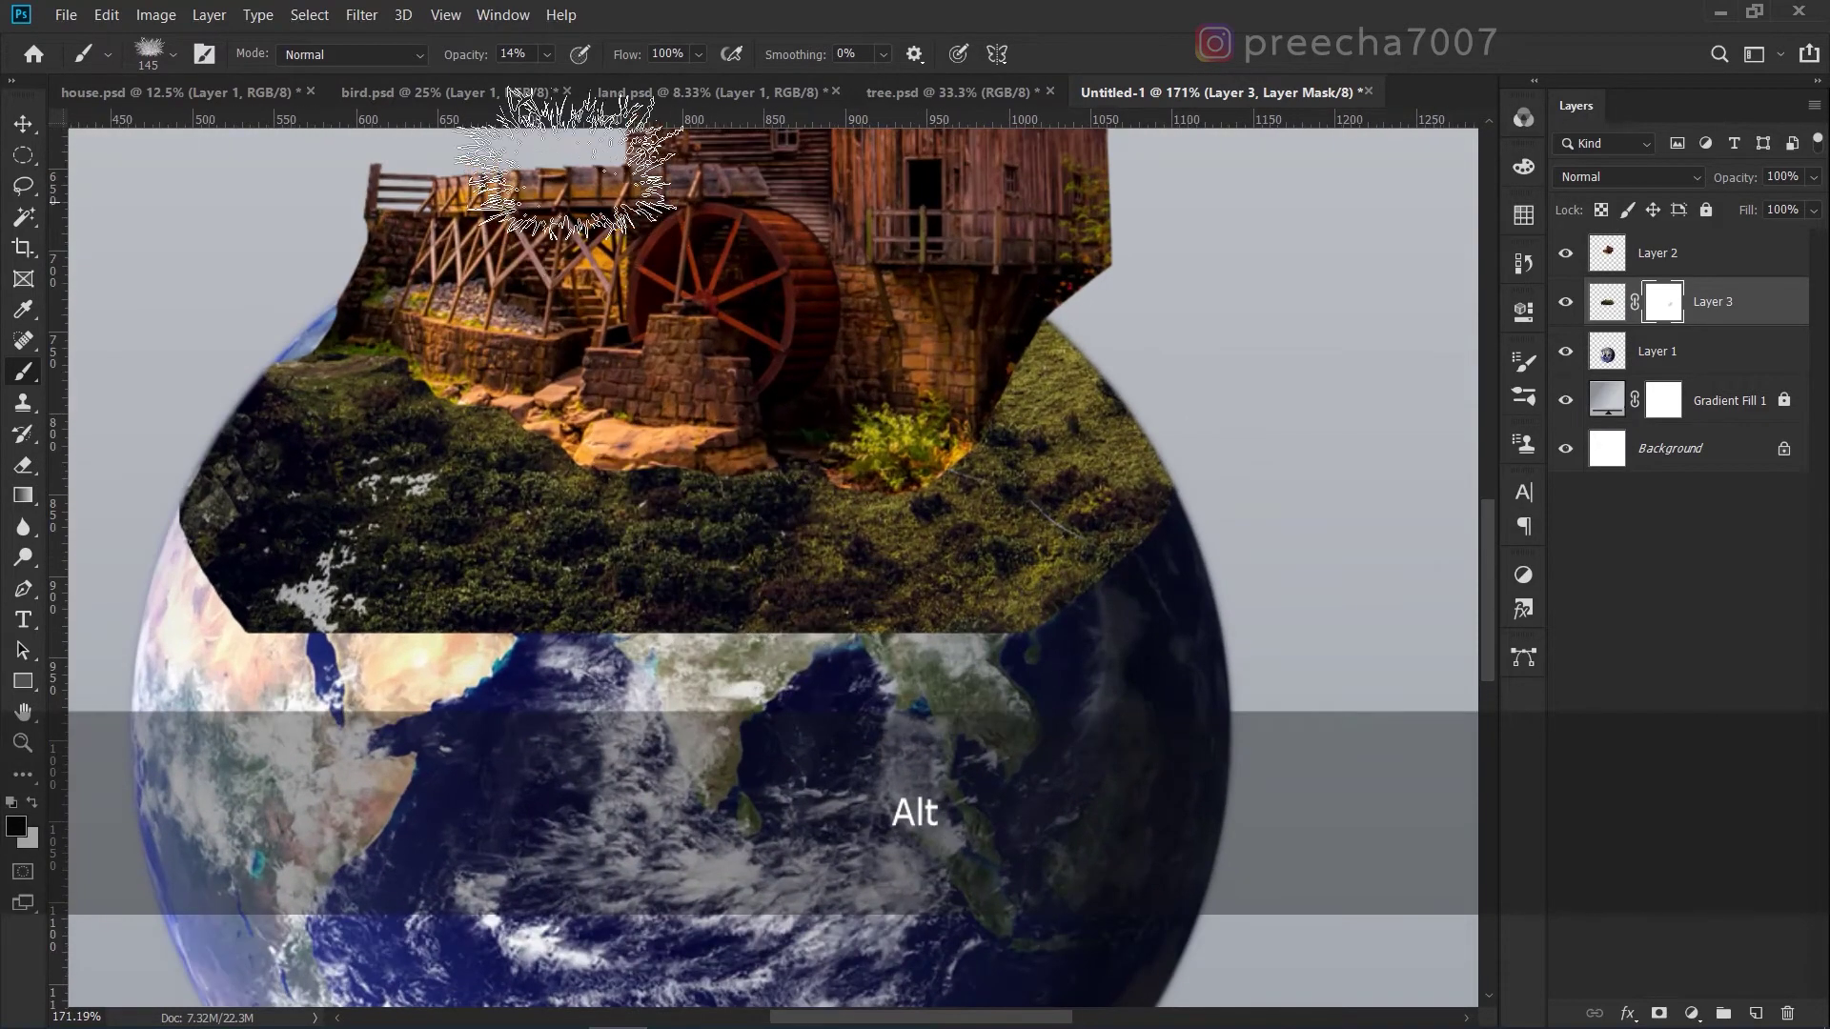
pyautogui.click(547, 54)
pyautogui.moveTo(585, 84); pyautogui.dragTo(667, 88)
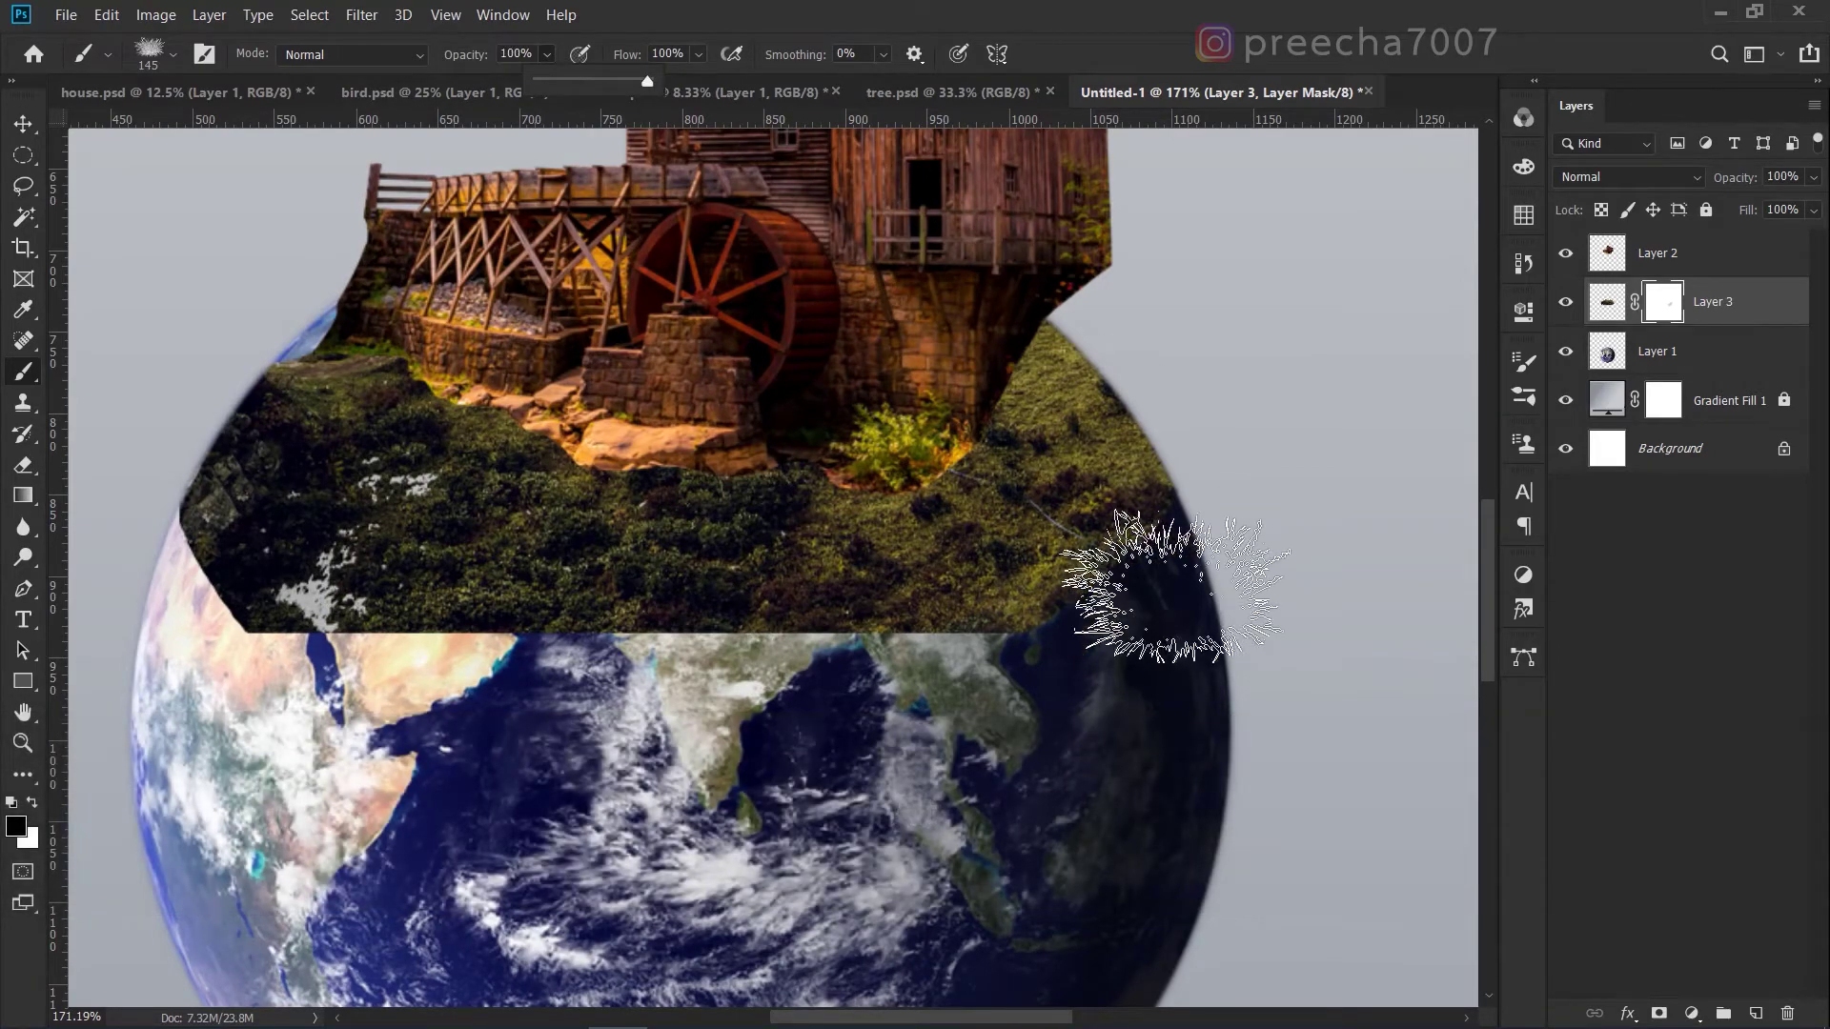
pyautogui.moveTo(1077, 596); pyautogui.dragTo(1095, 597)
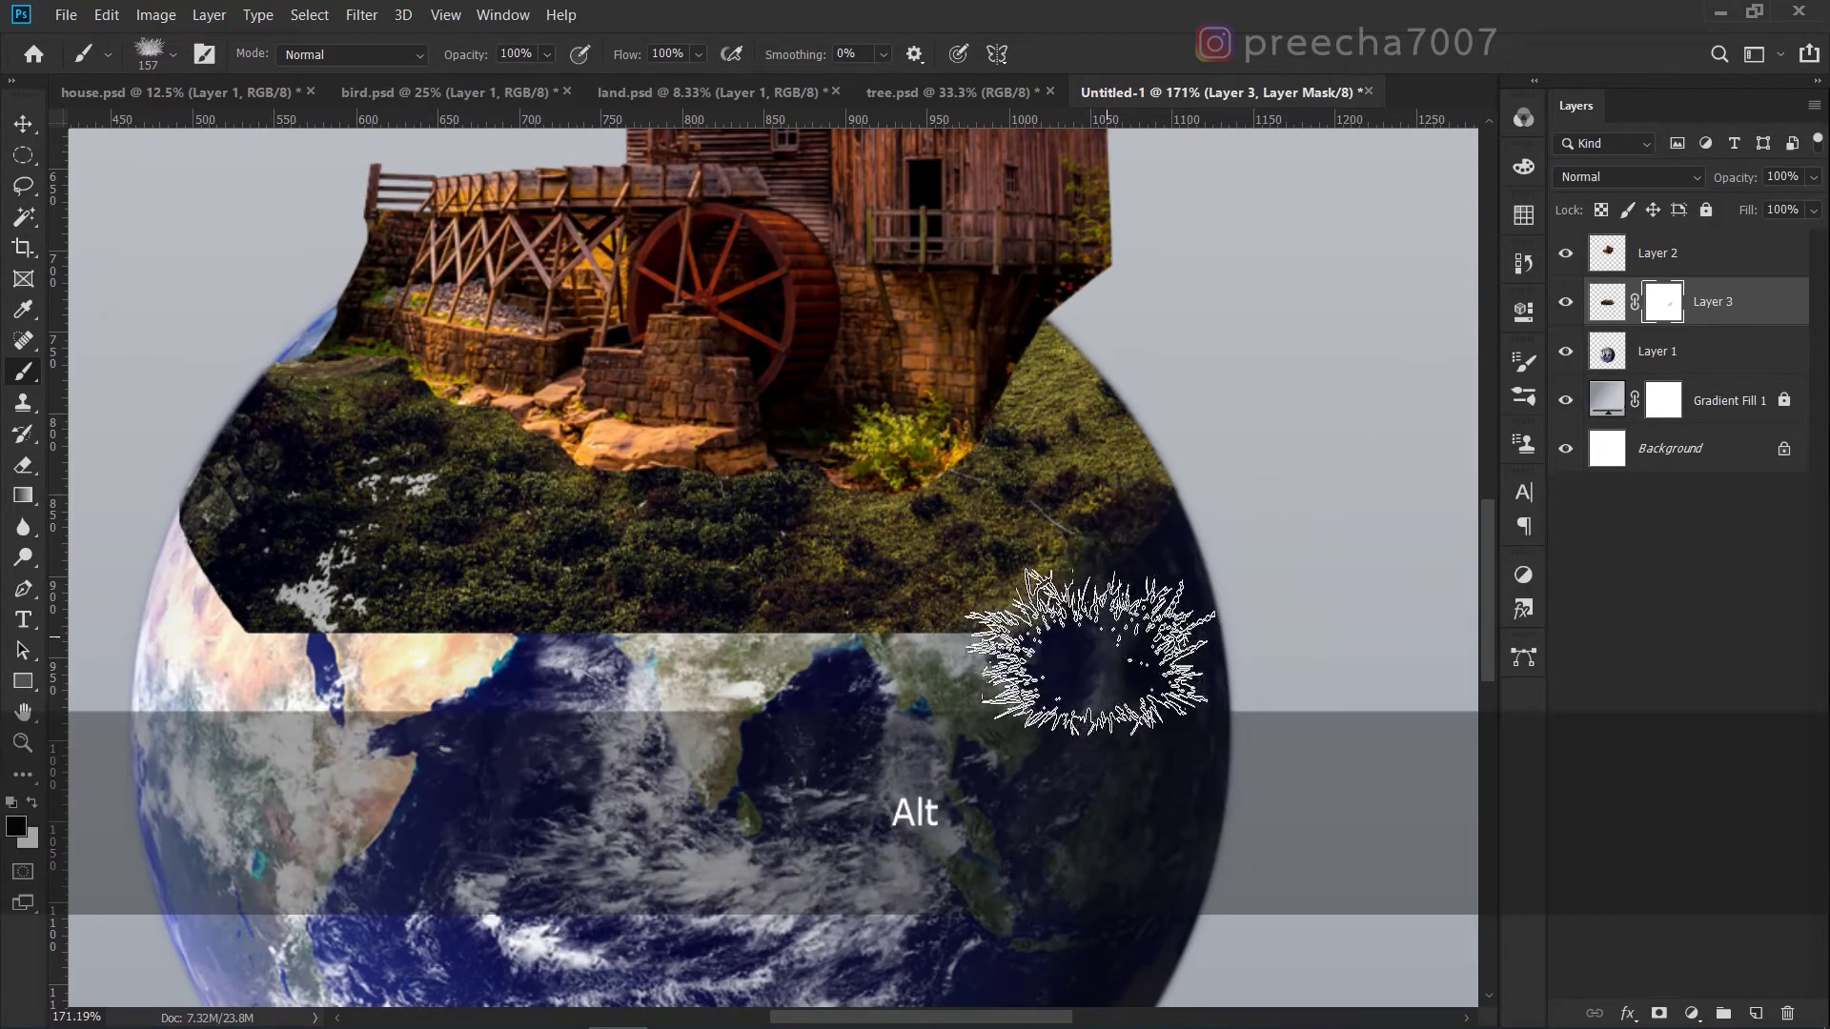
pyautogui.click(919, 633)
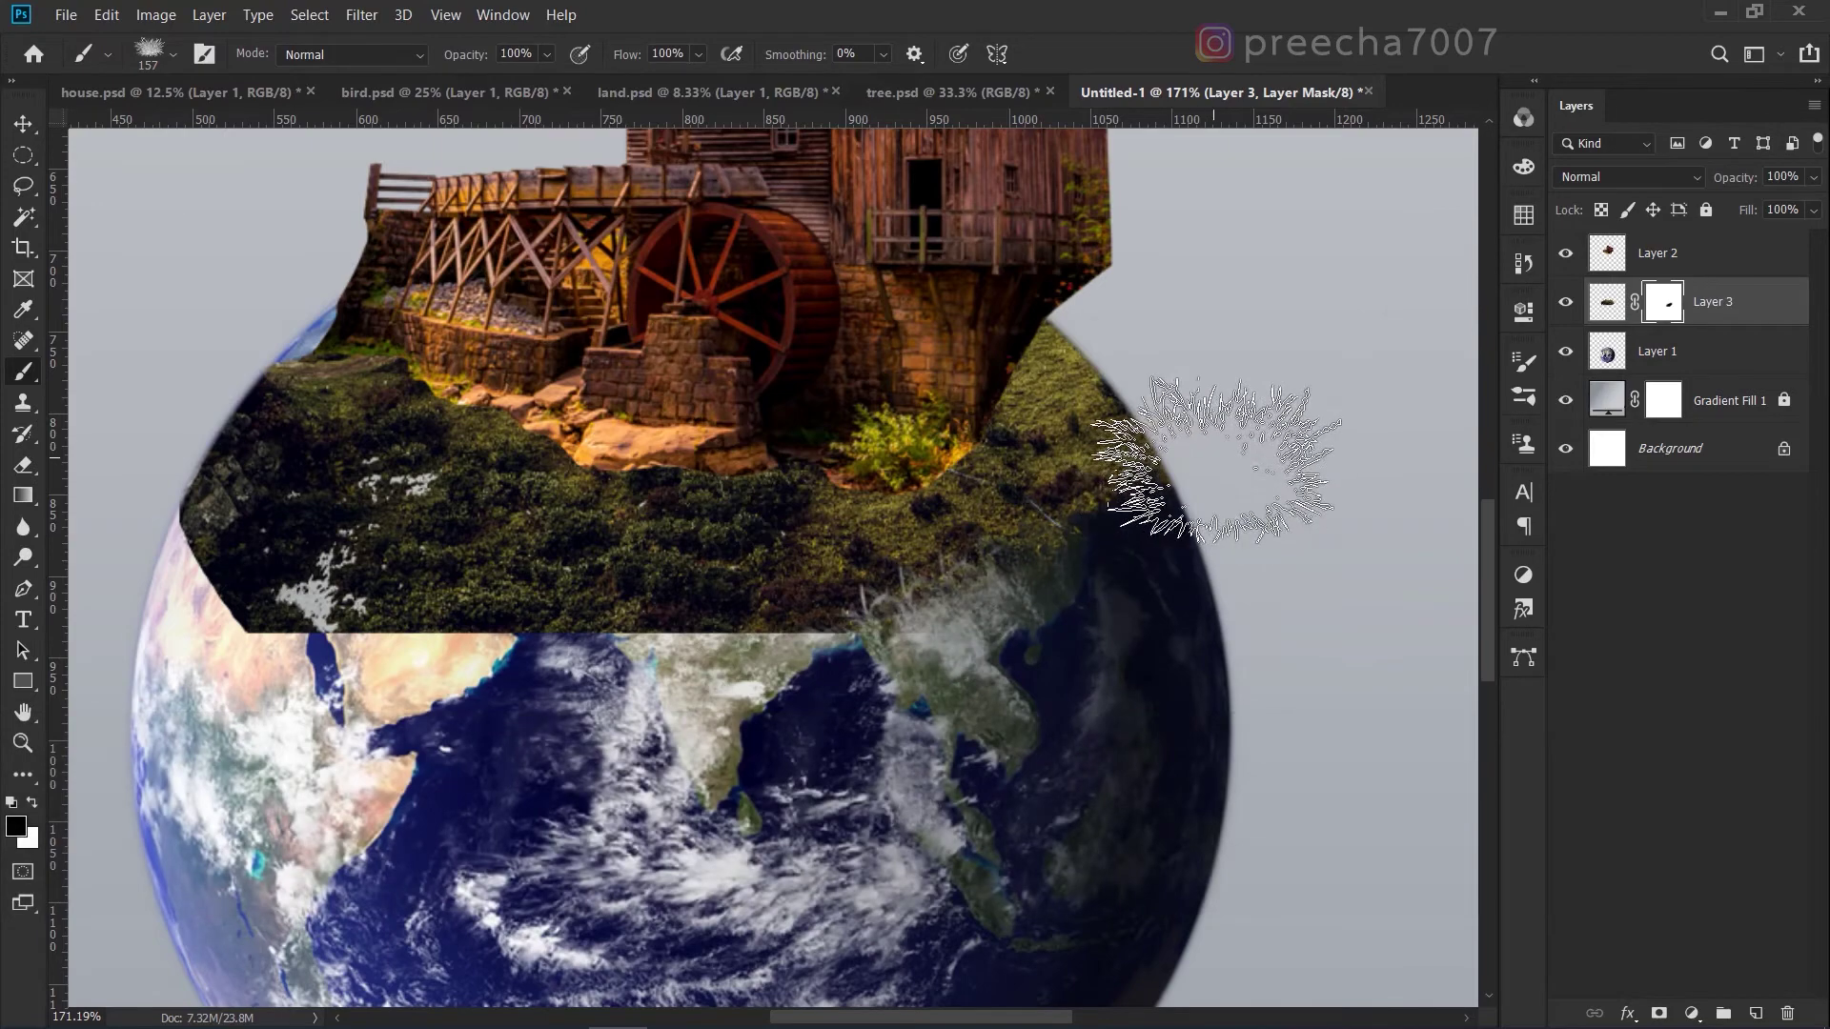
pyautogui.moveTo(988, 695)
pyautogui.mouseDown()
pyautogui.moveTo(899, 729)
pyautogui.moveTo(790, 716)
pyautogui.moveTo(782, 671)
pyautogui.moveTo(796, 701)
pyautogui.moveTo(873, 693)
pyautogui.moveTo(839, 726)
pyautogui.moveTo(871, 694)
pyautogui.moveTo(745, 707)
pyautogui.moveTo(977, 657)
pyautogui.moveTo(983, 622)
pyautogui.moveTo(714, 694)
pyautogui.moveTo(603, 694)
pyautogui.moveTo(556, 669)
pyautogui.moveTo(452, 715)
pyautogui.moveTo(434, 679)
pyautogui.moveTo(327, 706)
pyautogui.moveTo(317, 669)
pyautogui.moveTo(277, 662)
pyautogui.moveTo(295, 682)
pyautogui.moveTo(206, 689)
pyautogui.moveTo(113, 597)
pyautogui.moveTo(121, 463)
pyautogui.moveTo(185, 625)
pyautogui.moveTo(315, 659)
pyautogui.moveTo(142, 572)
pyautogui.moveTo(121, 374)
pyautogui.moveTo(128, 402)
pyautogui.moveTo(154, 336)
pyautogui.moveTo(107, 486)
pyautogui.moveTo(330, 716)
pyautogui.moveTo(553, 675)
pyautogui.moveTo(912, 686)
pyautogui.moveTo(316, 669)
pyautogui.moveTo(753, 715)
pyautogui.moveTo(1016, 632)
pyautogui.moveTo(1240, 402)
pyautogui.moveTo(834, 726)
pyautogui.moveTo(342, 679)
pyautogui.moveTo(283, 602)
pyautogui.moveTo(220, 590)
pyautogui.moveTo(125, 431)
pyautogui.moveTo(296, 694)
pyautogui.moveTo(841, 665)
pyautogui.moveTo(839, 610)
pyautogui.mouseUp()
# Switch to the 3.png grass brush, reduce its size to 207 px and lower the brush opacity to 27%.
pyautogui.rightClick(838, 610)
pyautogui.click(1001, 858)
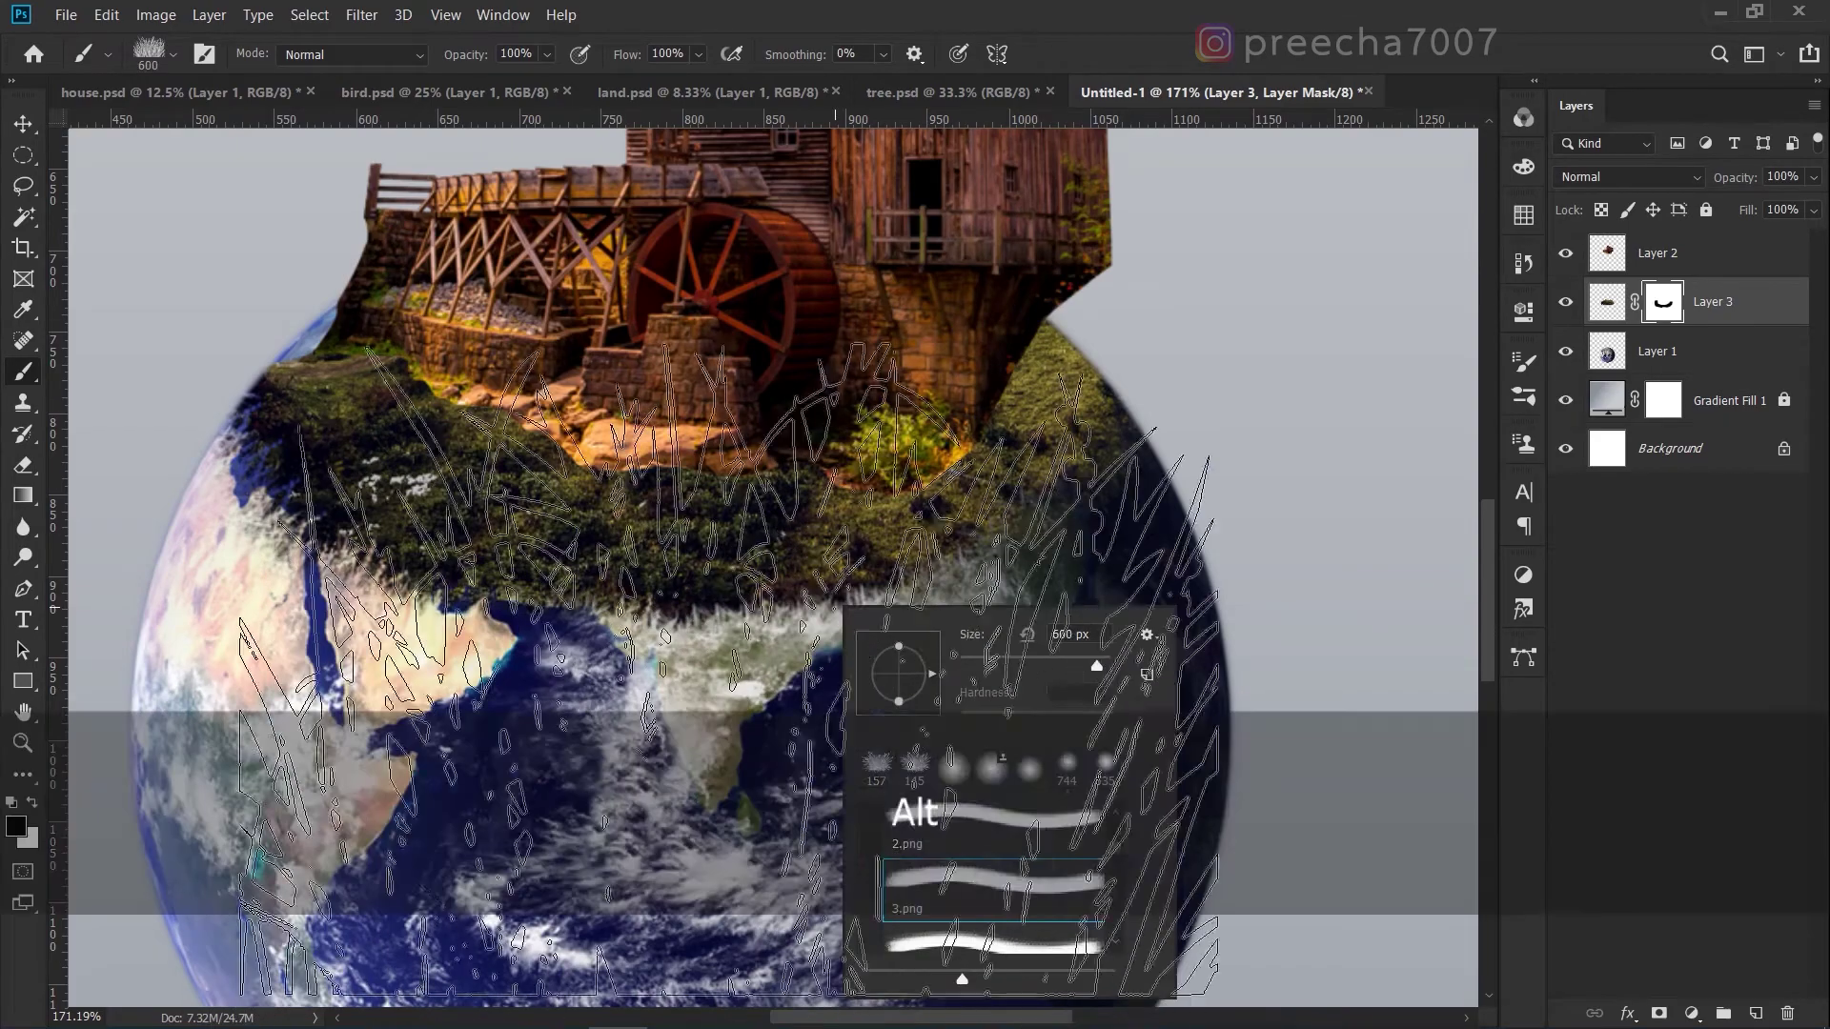
pyautogui.keyDown('alt'); pyautogui.rightClick(715, 584); pyautogui.keyUp('alt')
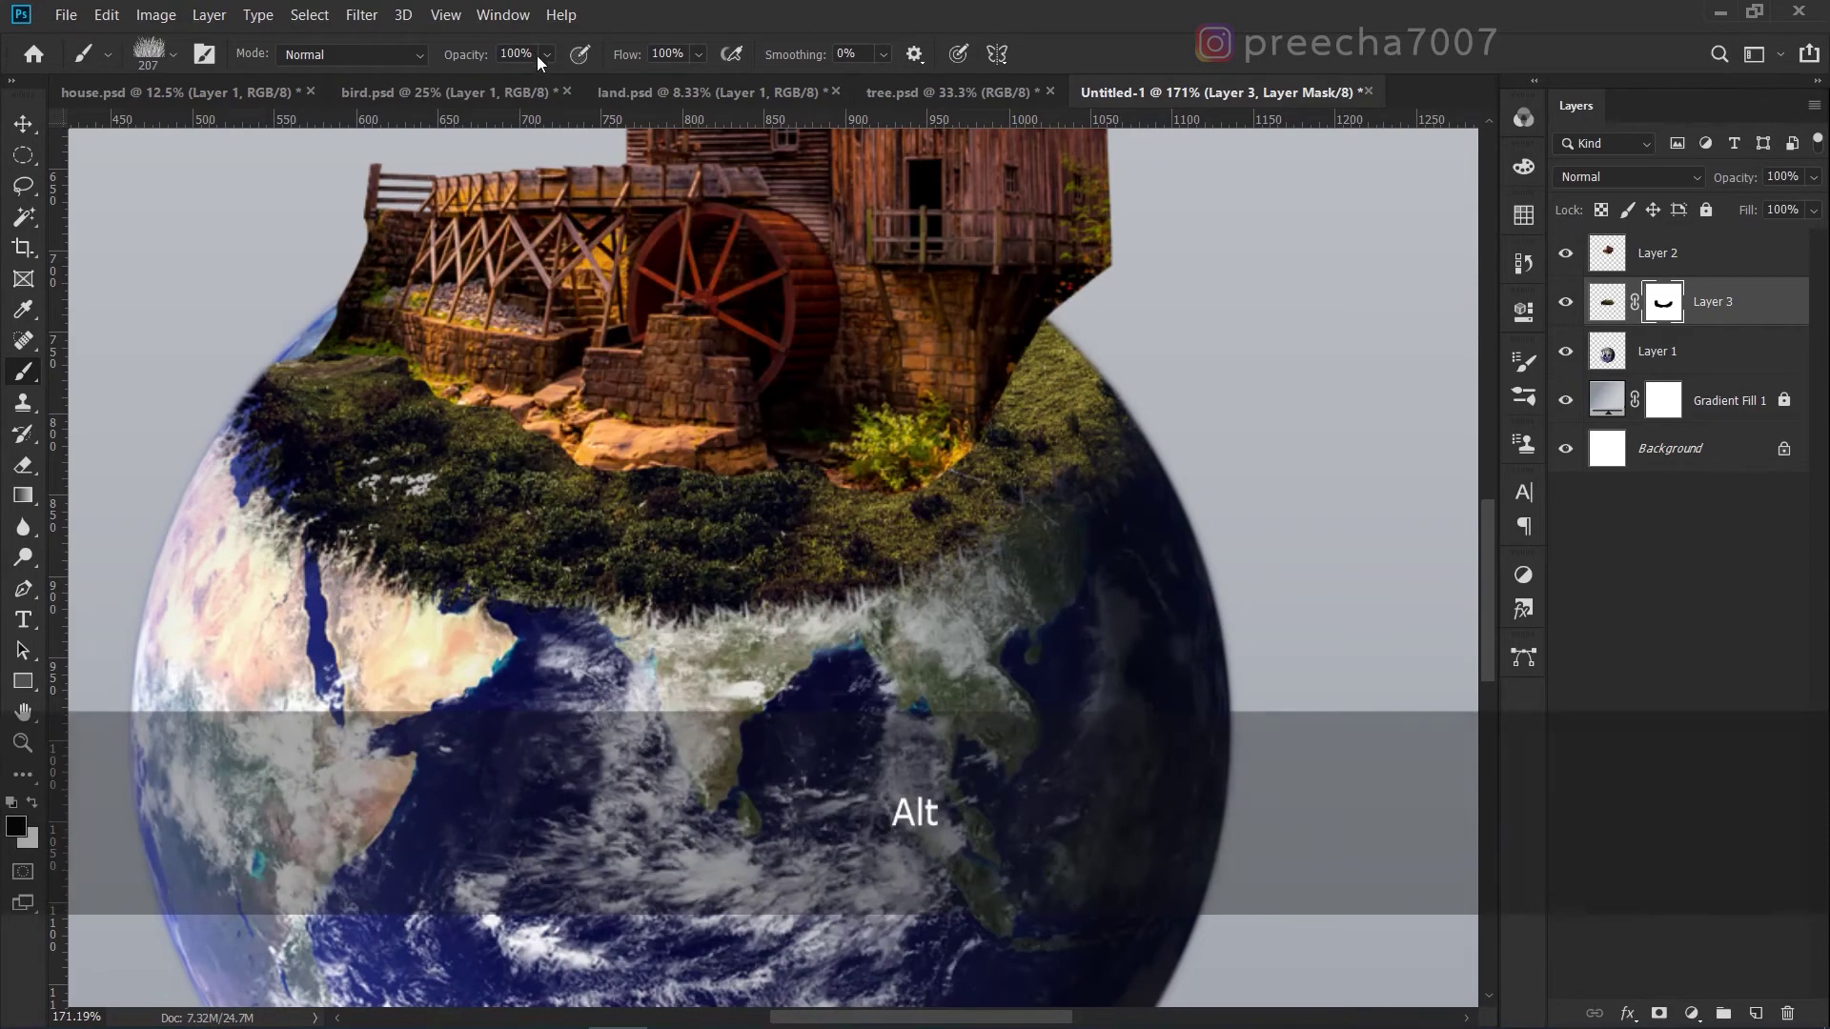
pyautogui.click(544, 55)
pyautogui.moveTo(572, 81); pyautogui.dragTo(494, 79)
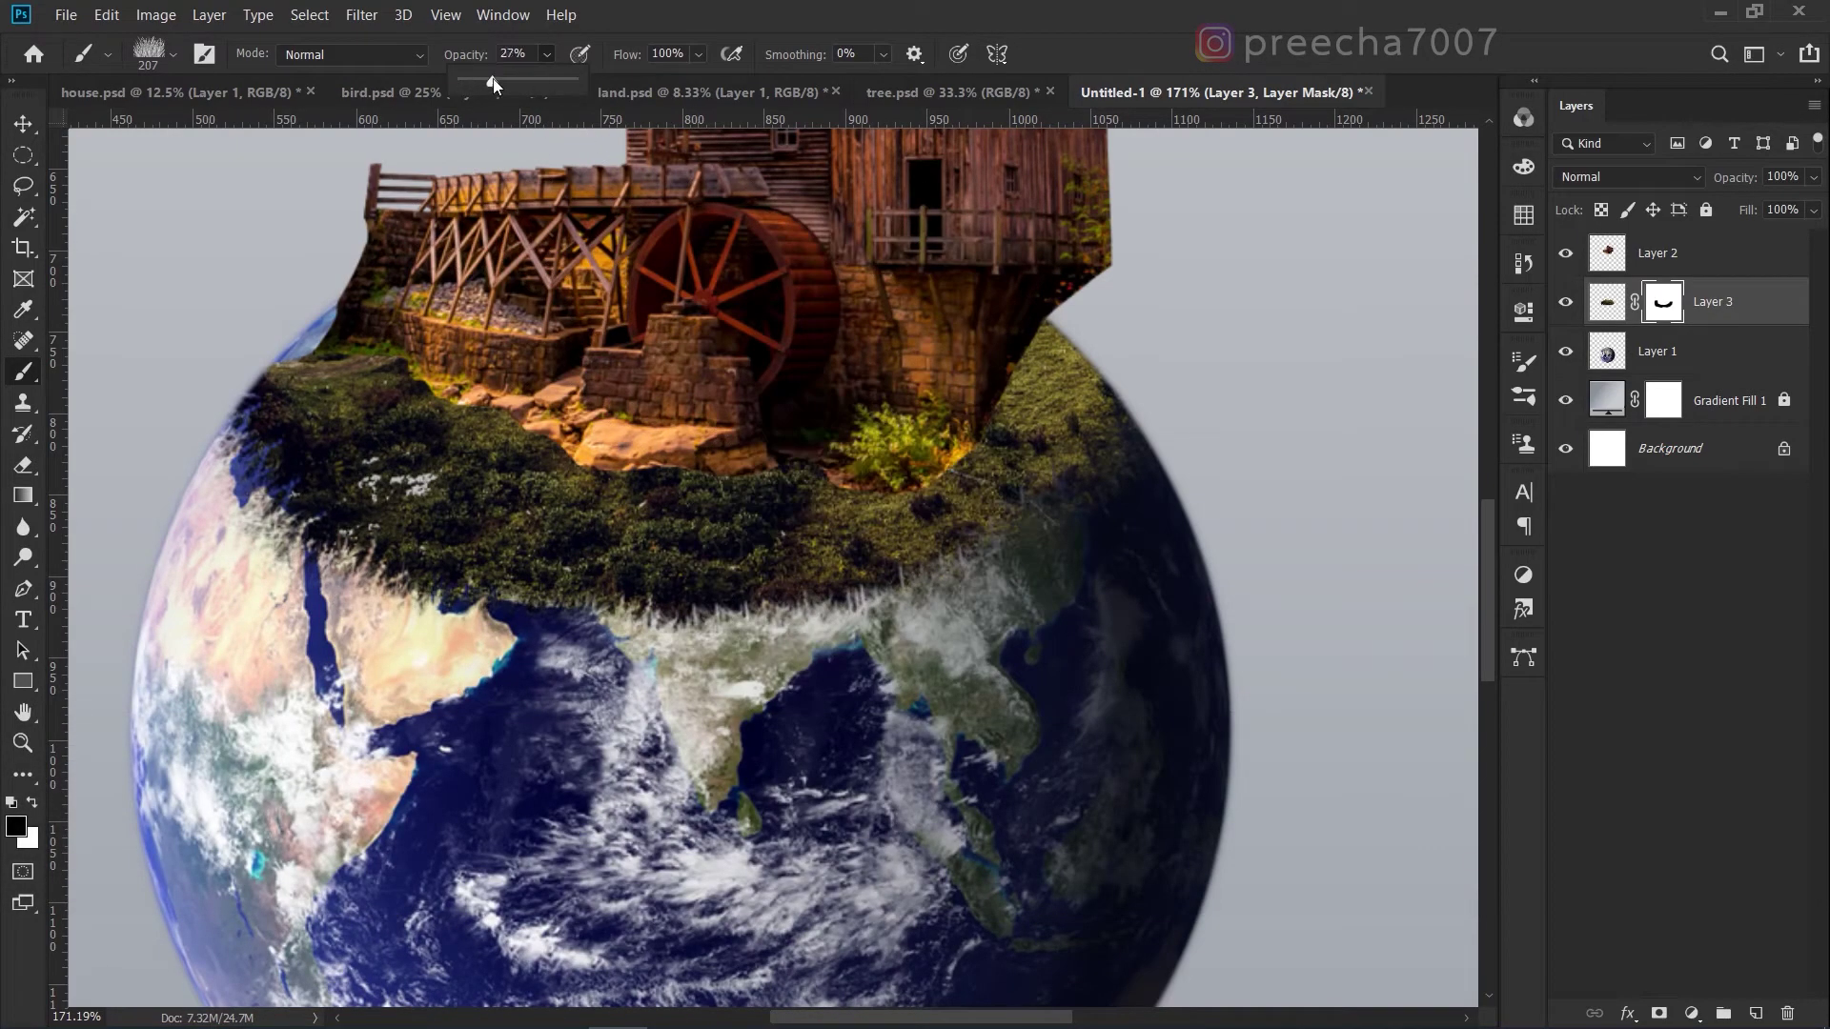
# Soften the land mask's lower edge with the grass brush at 222 px and 27% opacity, and switch to the Soft Round brush.
pyautogui.keyDown('alt'); pyautogui.rightClick(819, 630); pyautogui.keyUp('alt')
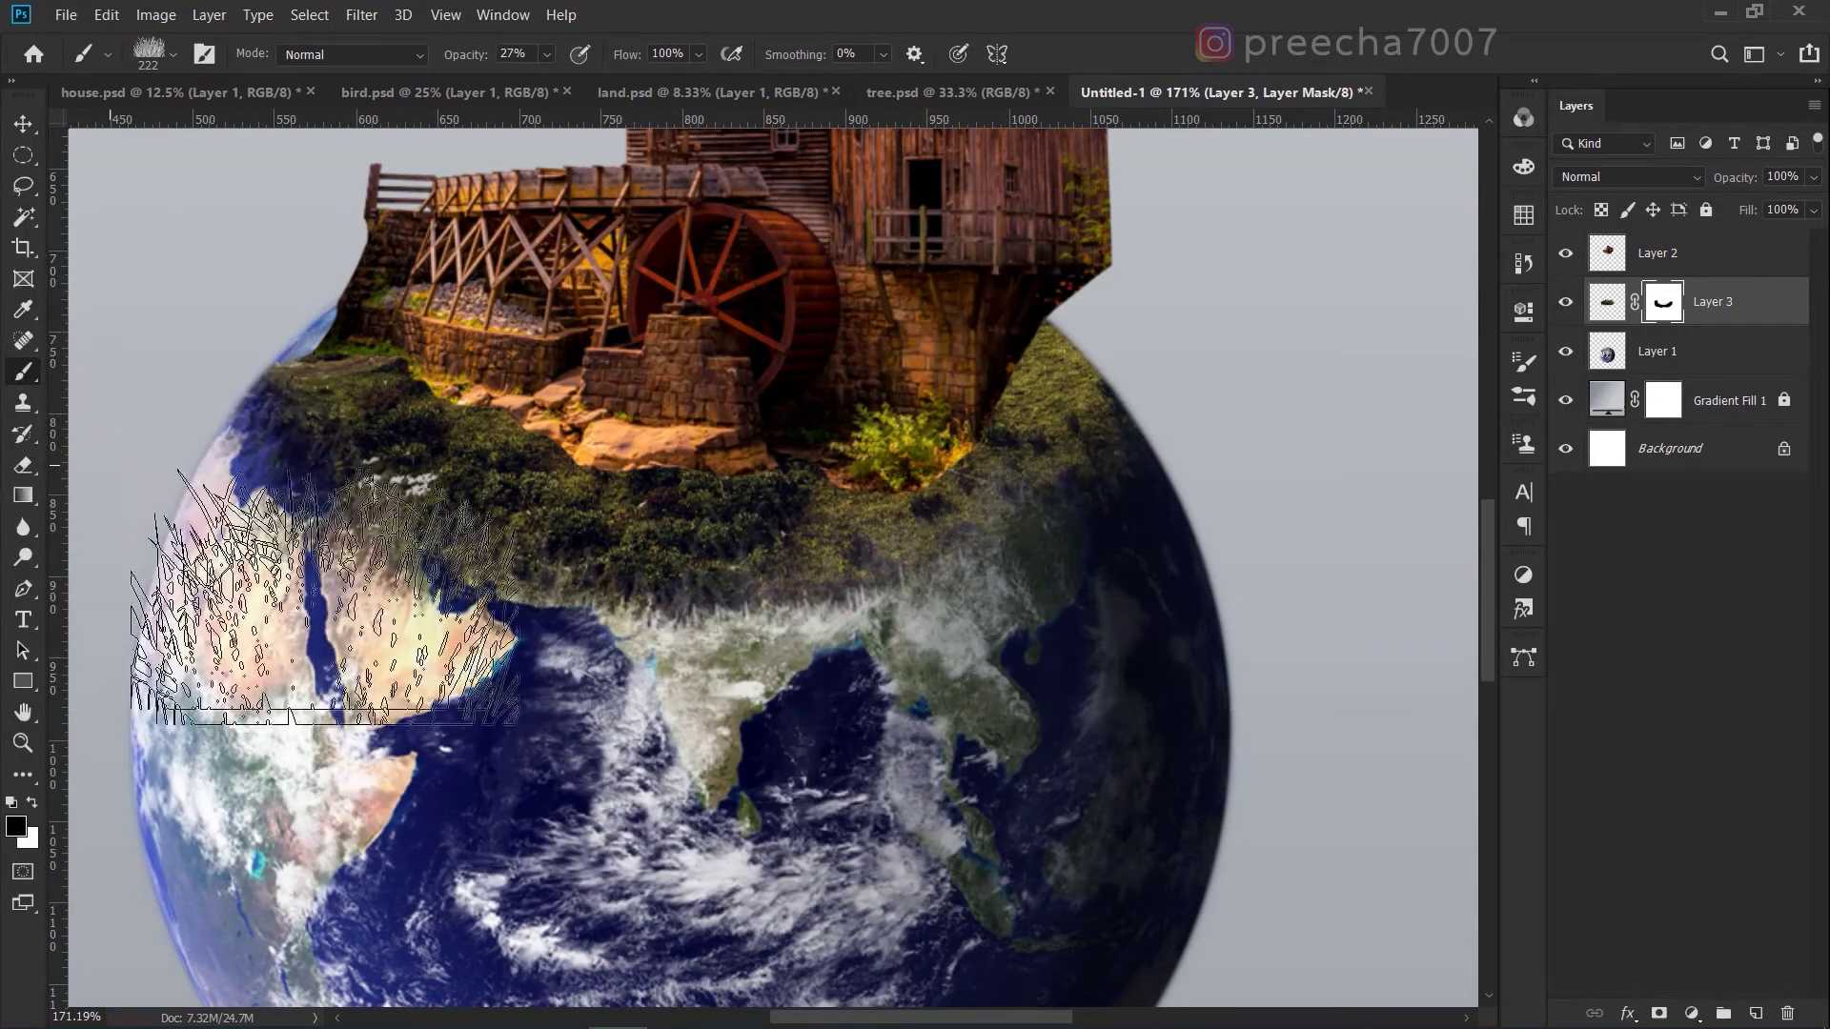
pyautogui.rightClick(891, 658)
pyautogui.scroll(10, 989, 870)
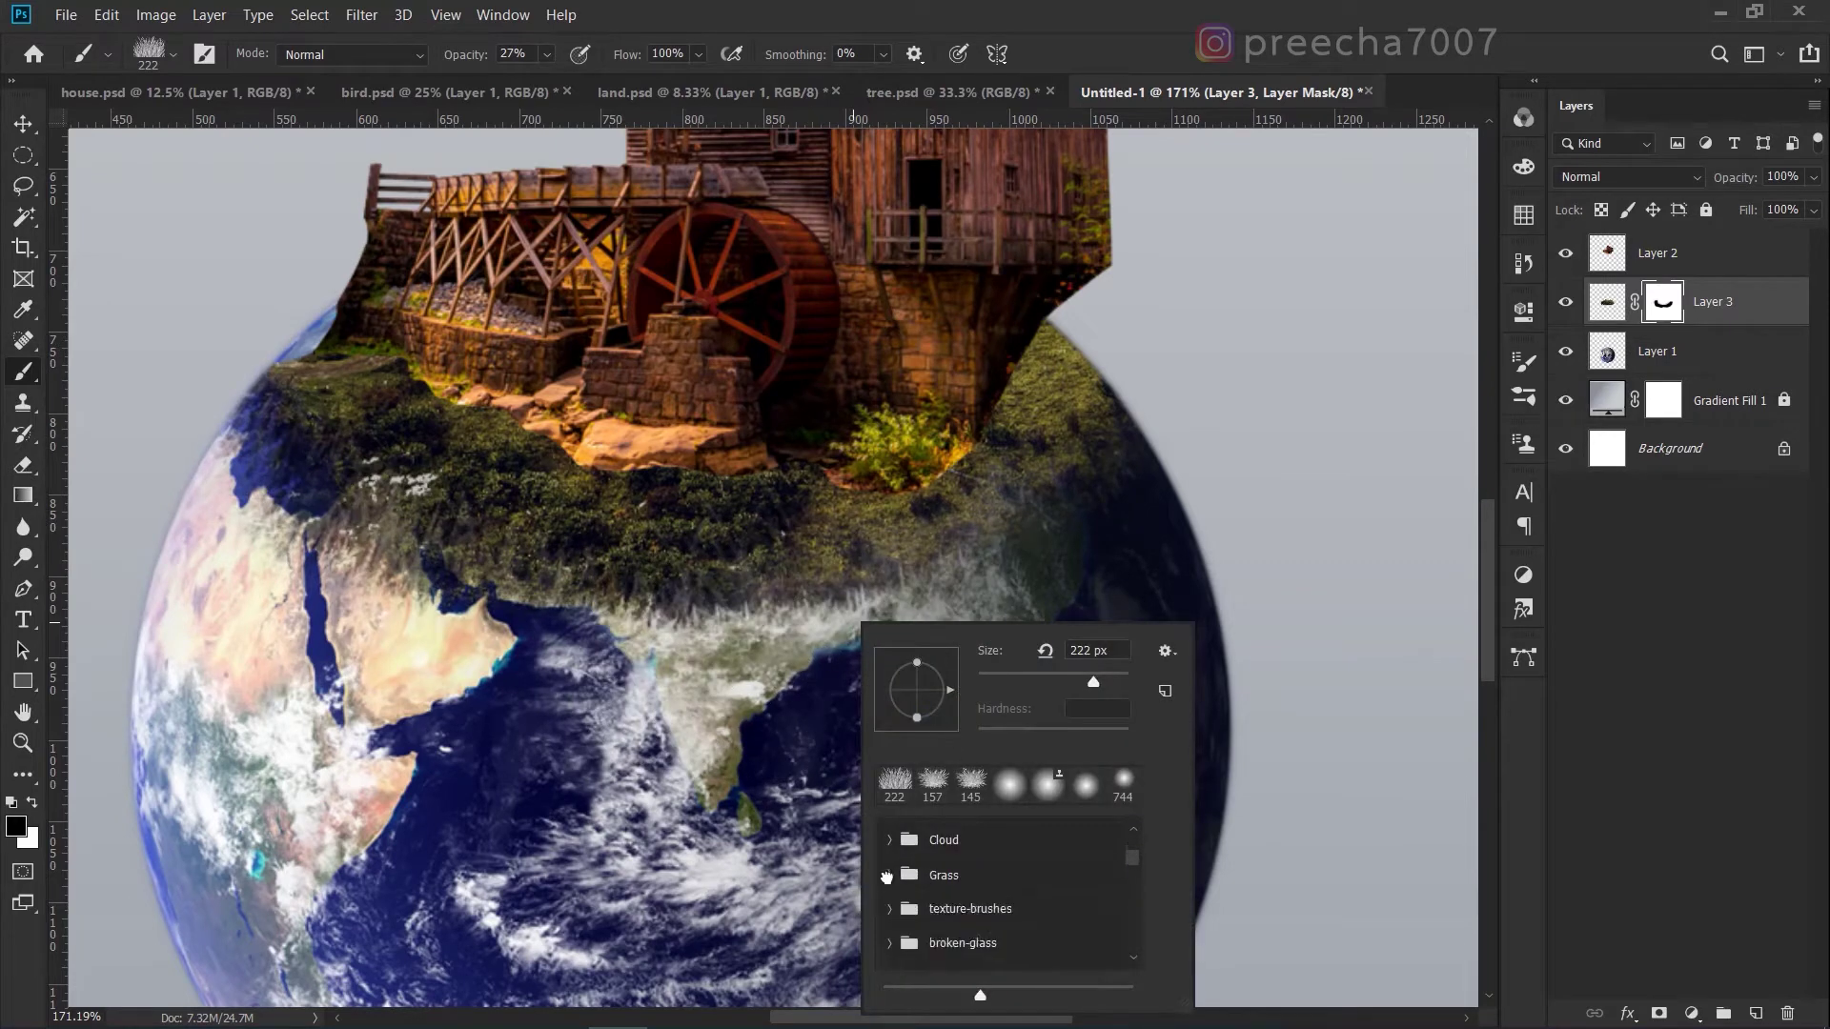
pyautogui.scroll(2, 954, 888)
pyautogui.click(889, 831)
pyautogui.click(952, 900)
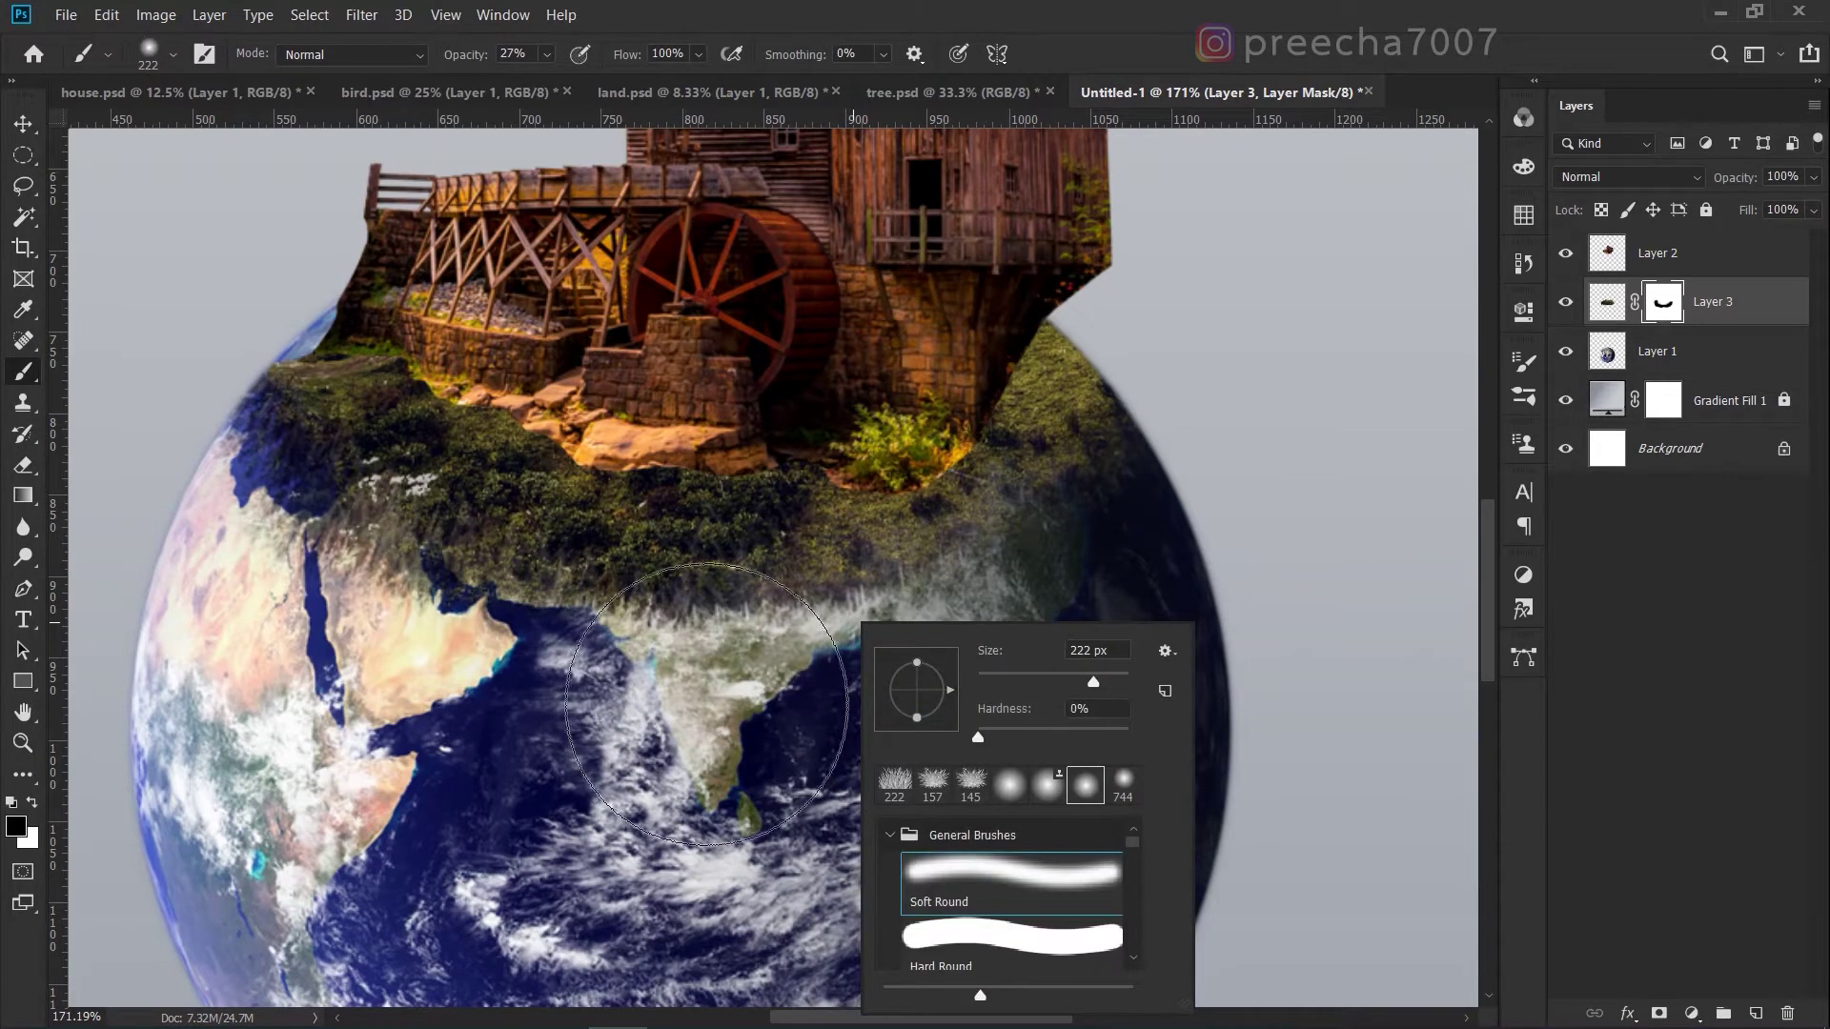
# Set the Soft Round brush to 86 px and 33% opacity and fade the land's edge into the planet on the mask.
pyautogui.keyDown('alt'); pyautogui.rightClick(671, 682); pyautogui.keyUp('alt')
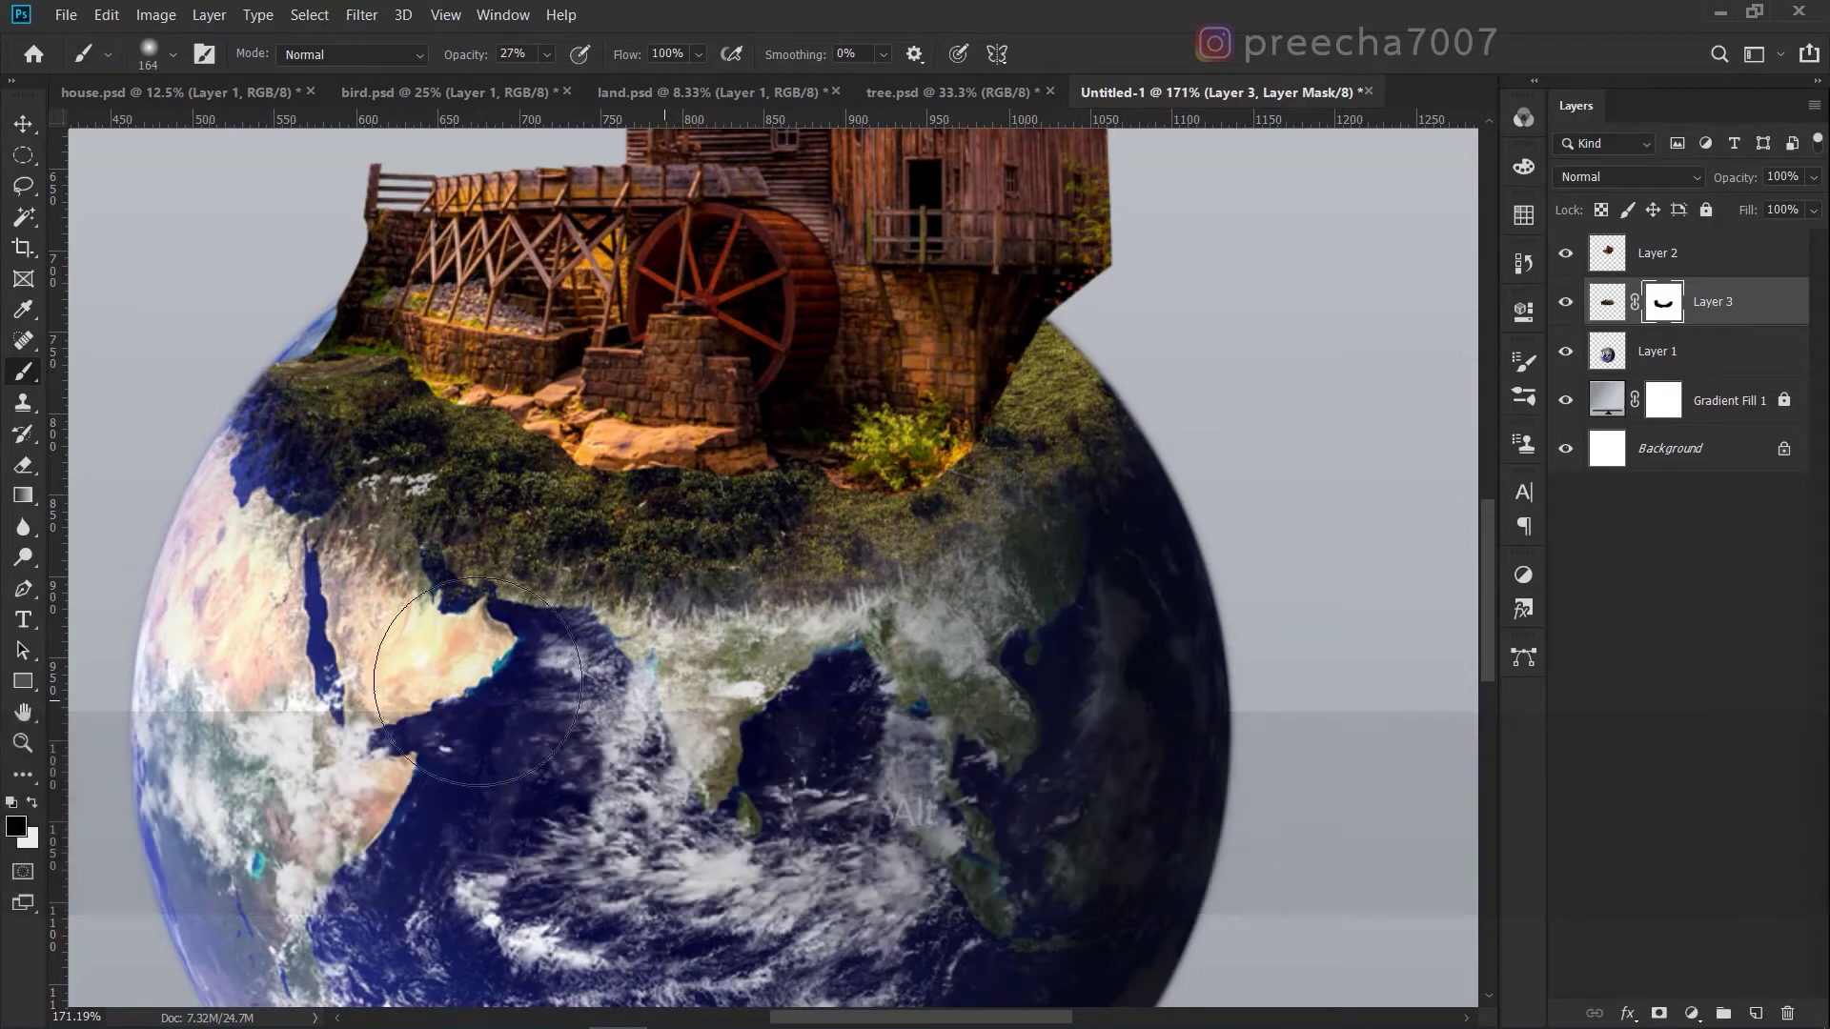
pyautogui.rightClick(963, 574)
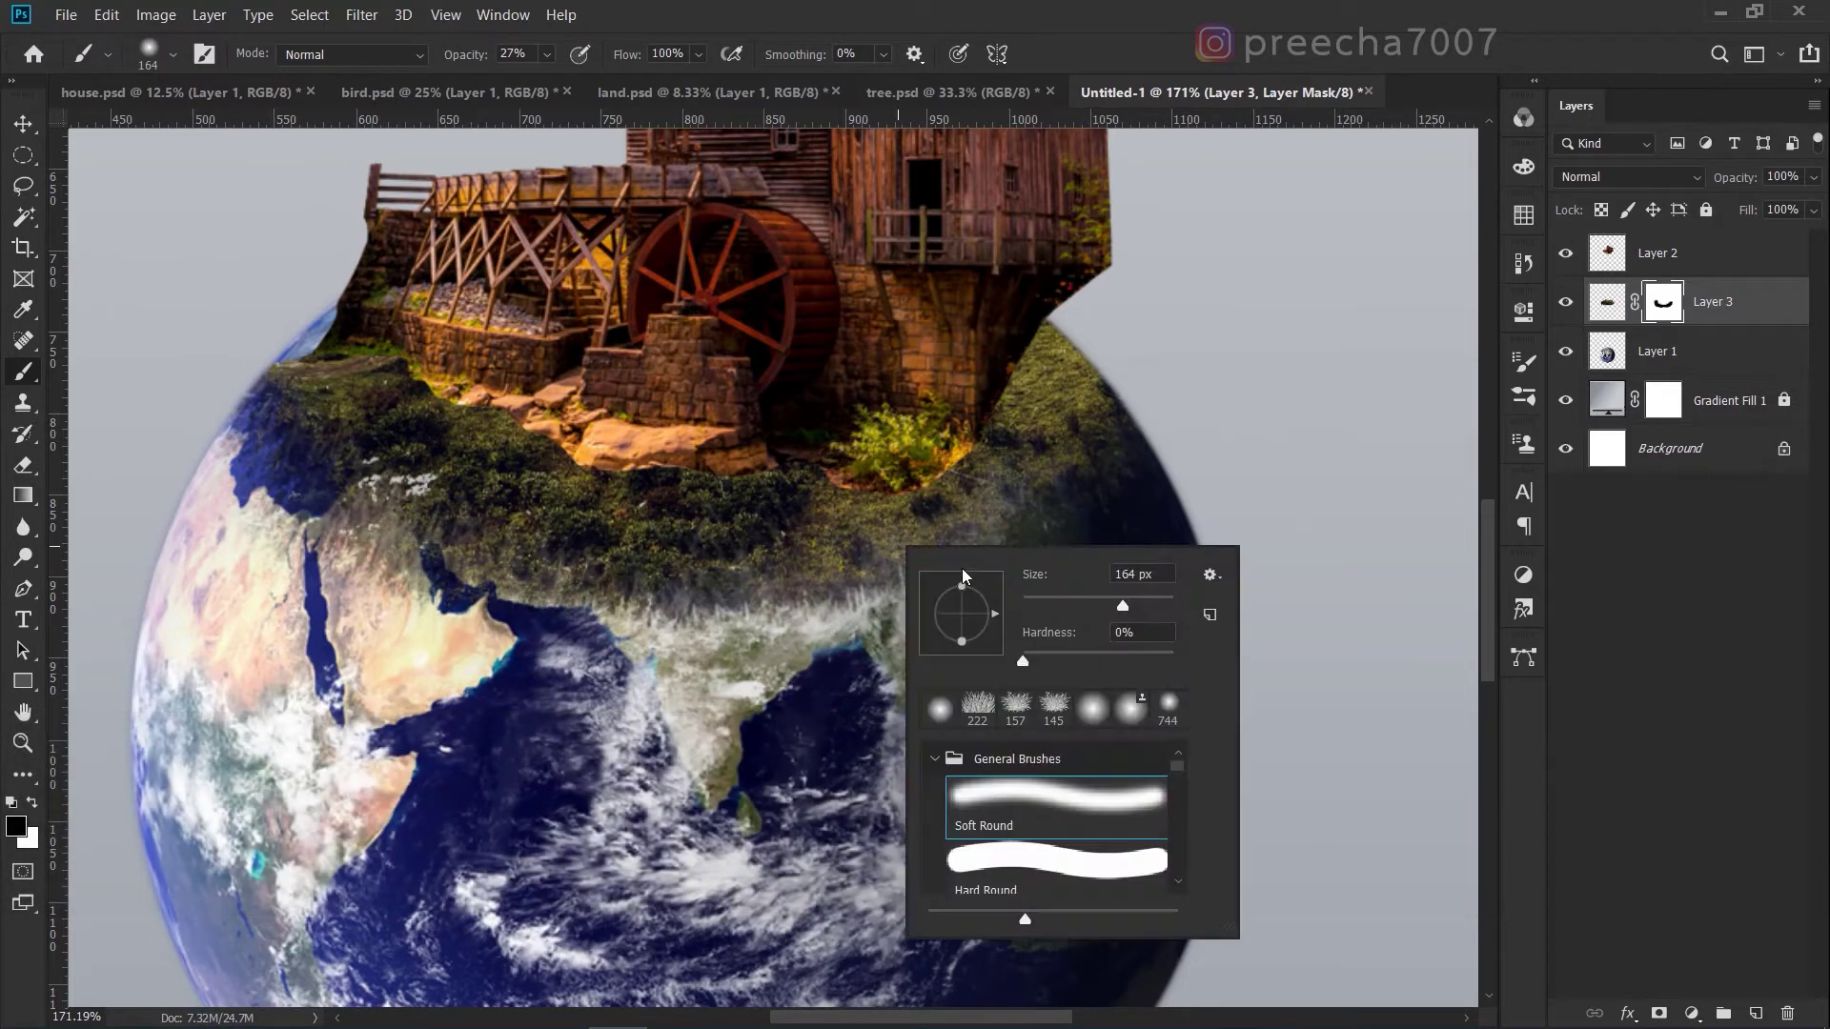
pyautogui.click(546, 54)
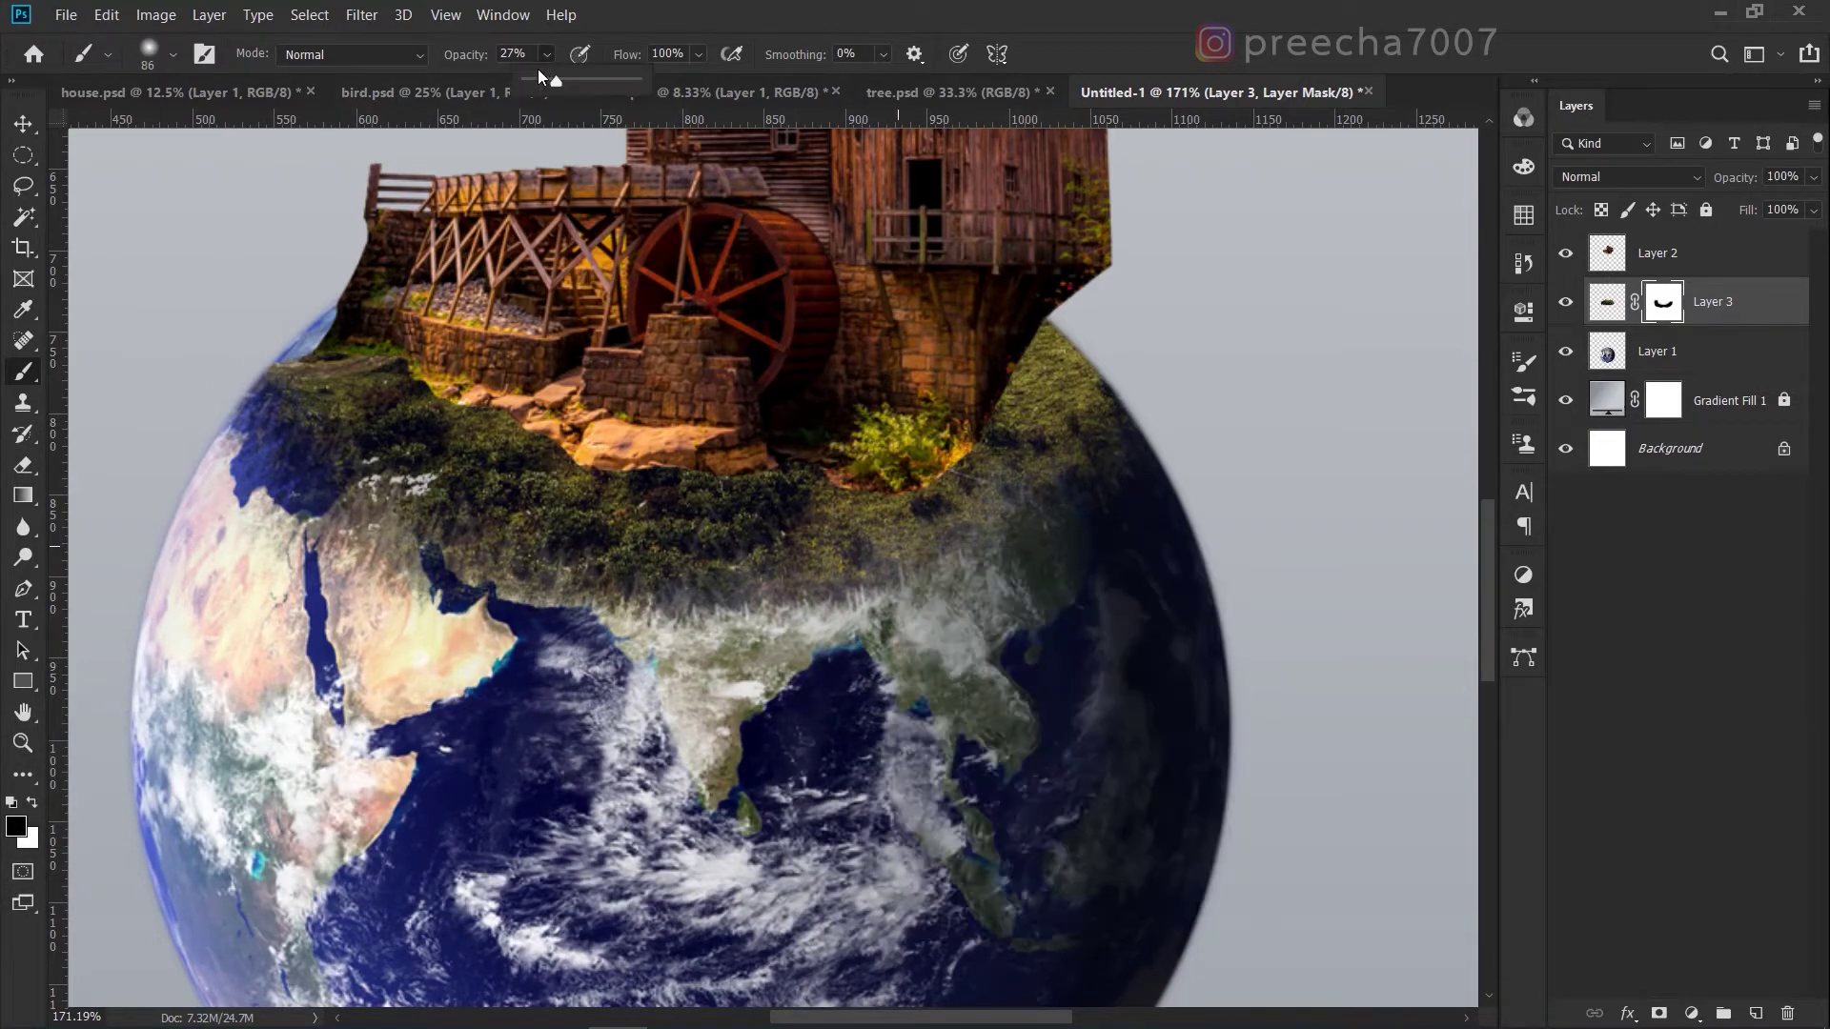
pyautogui.click(1146, 474)
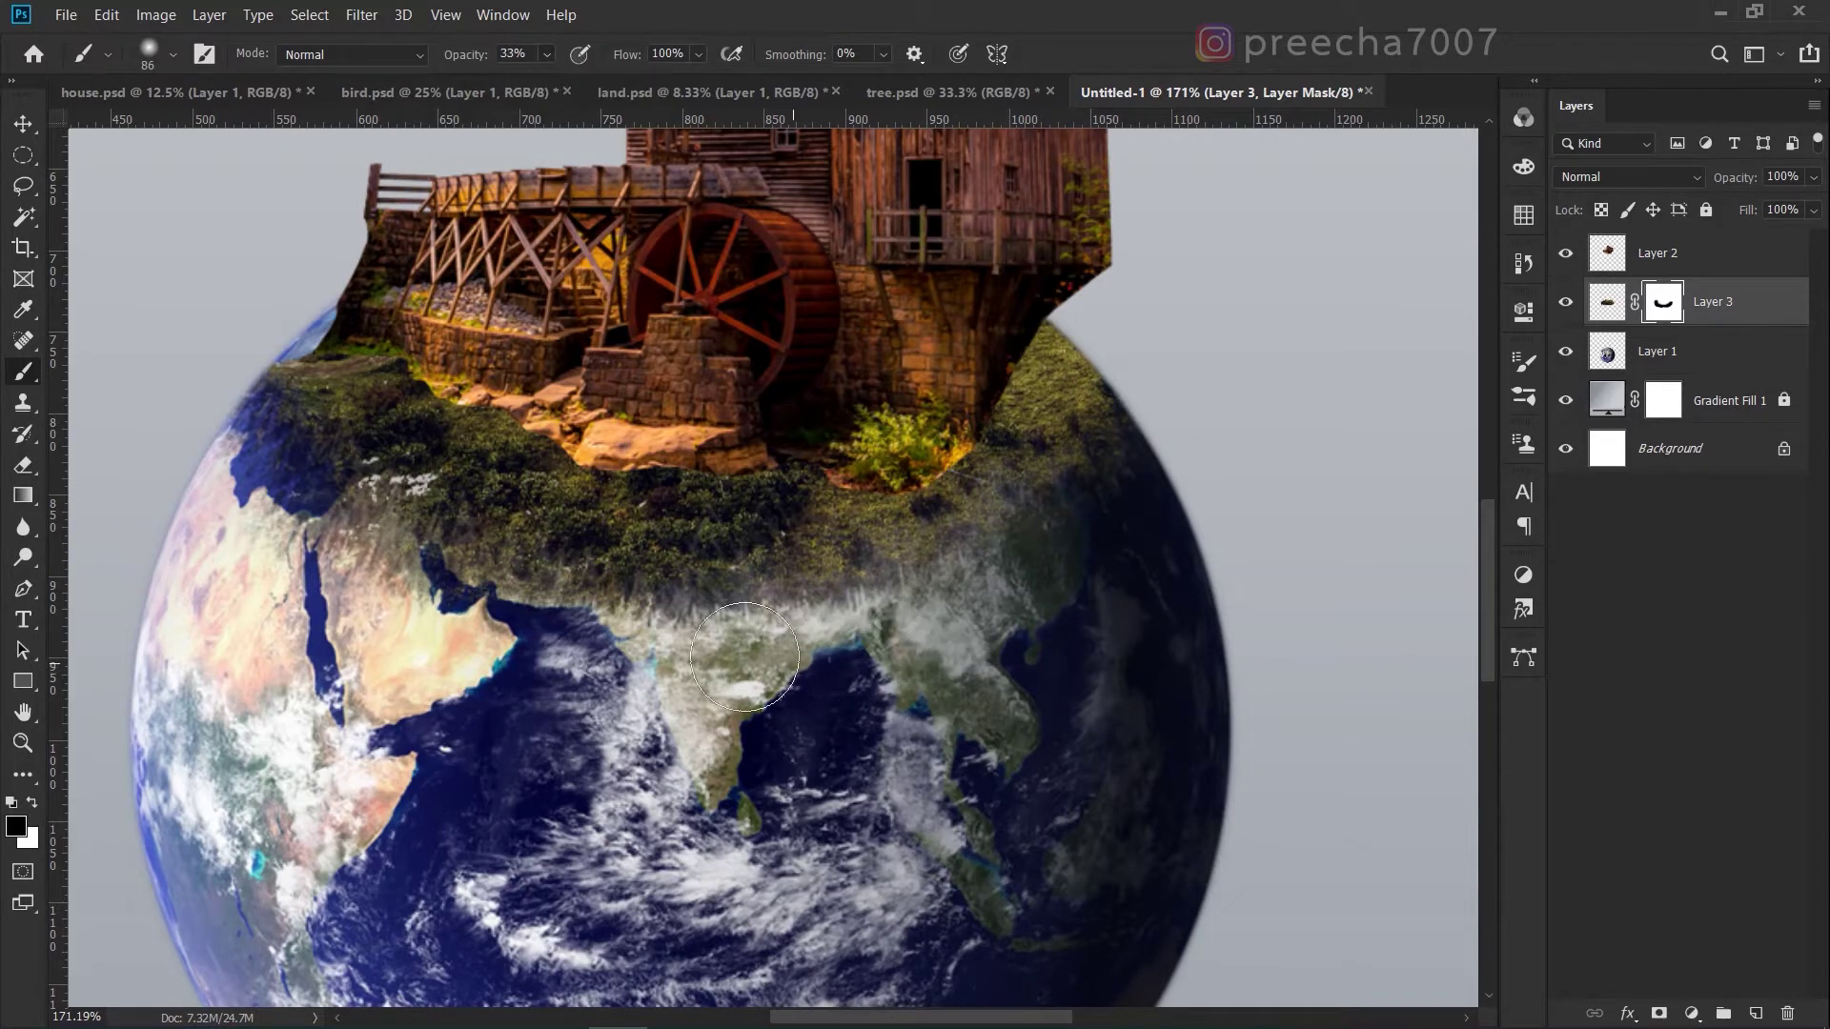
pyautogui.moveTo(396, 572); pyautogui.dragTo(240, 485)
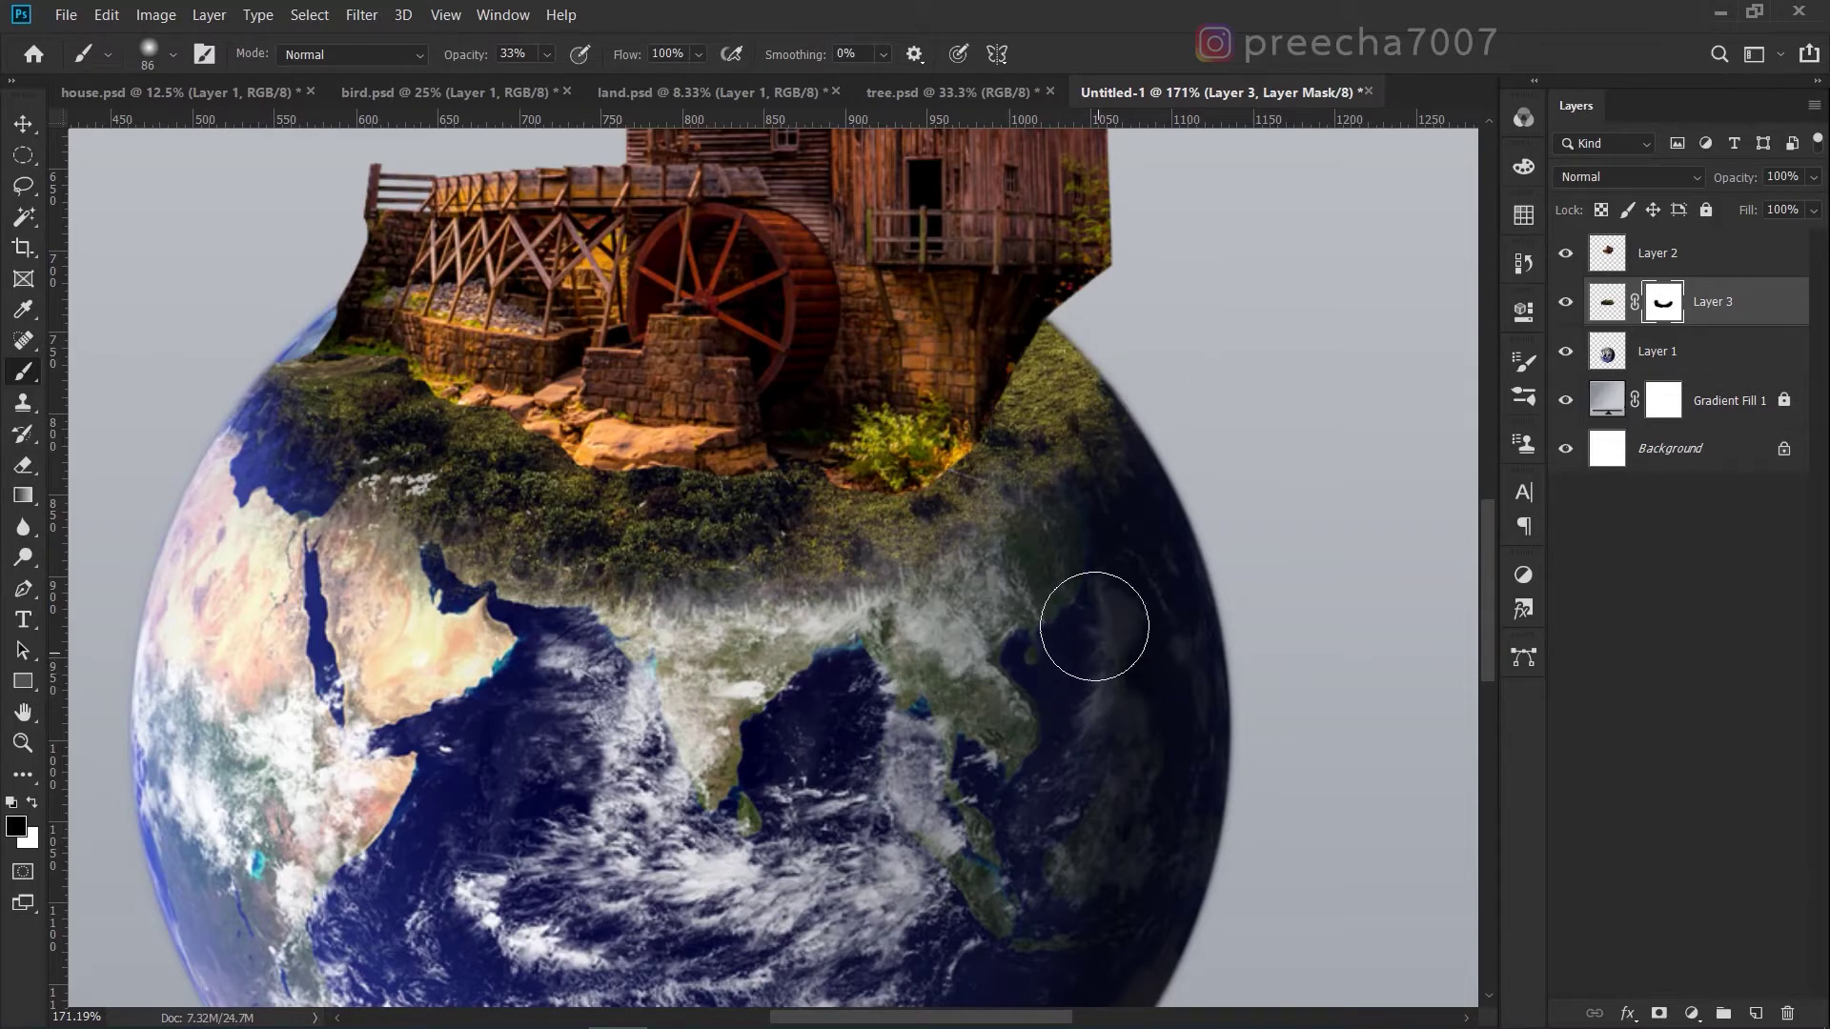
# Examine how the masked land blends with the mill house and the planet, close up and in the whole composite.
pyautogui.scroll(3, 667, 528)
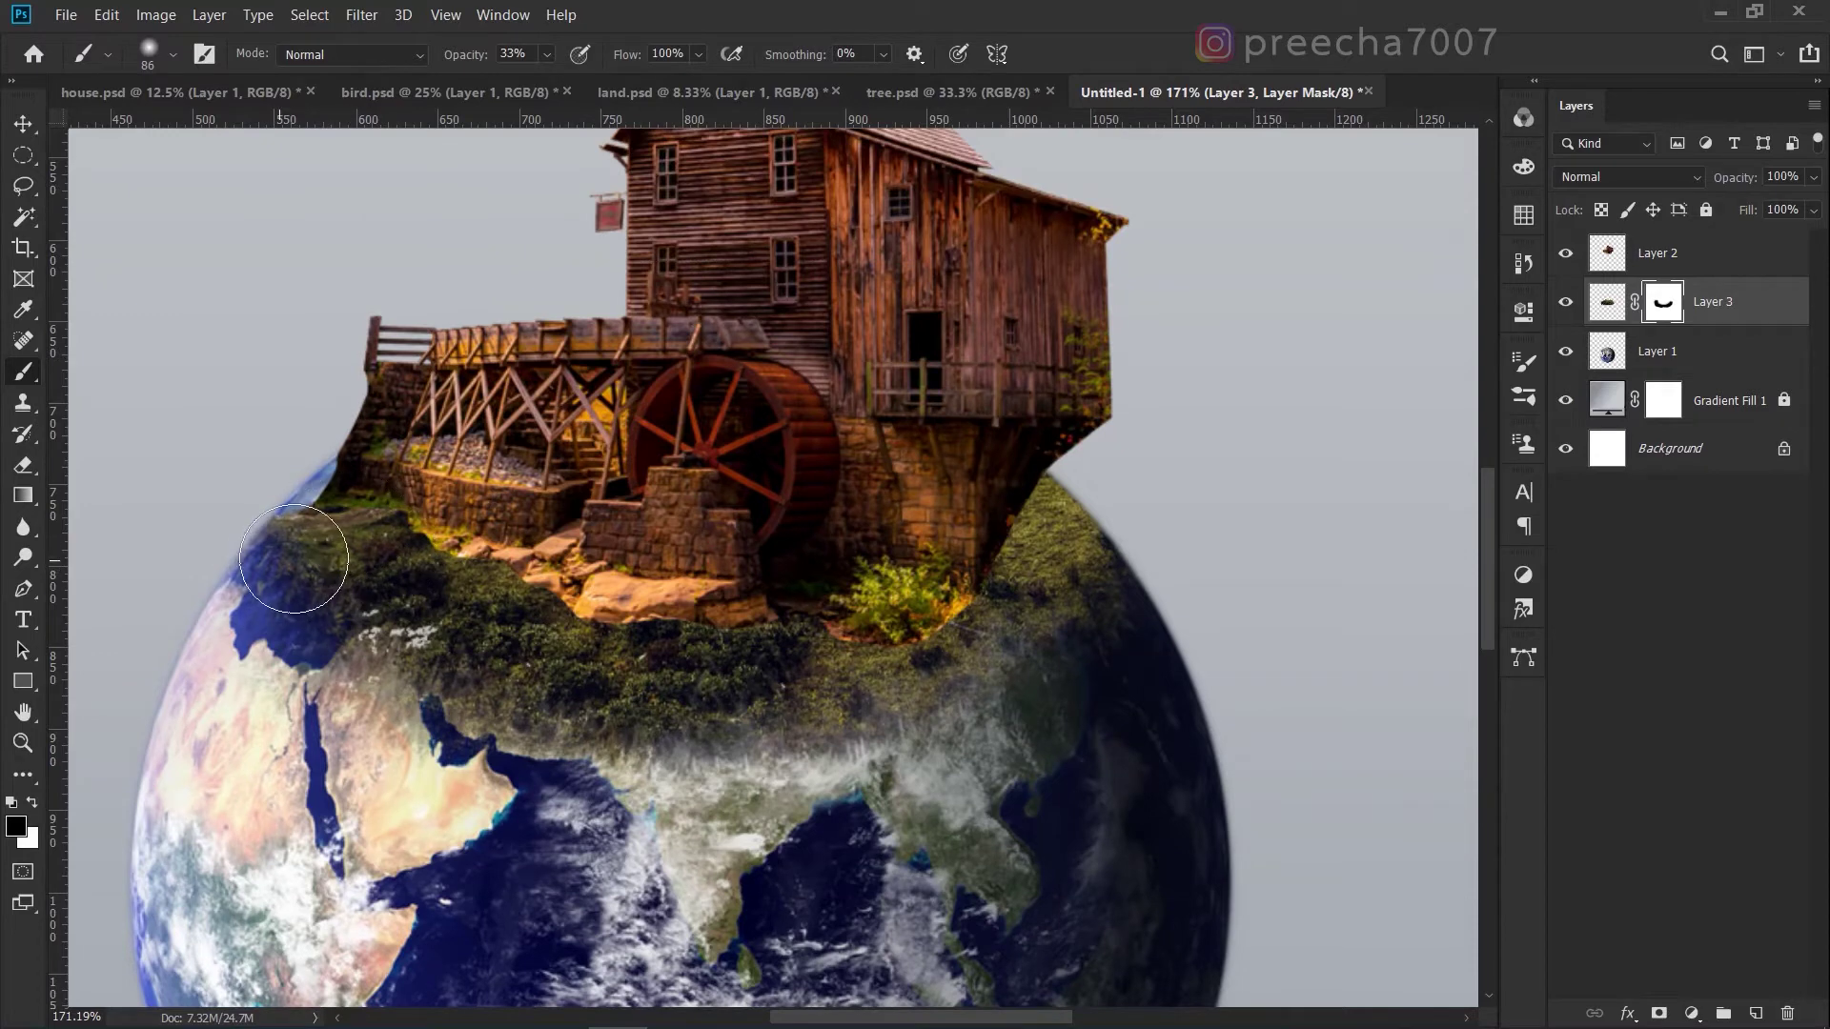
pyautogui.keyDown('alt'); pyautogui.scroll(-2, 372, 543); pyautogui.keyUp('alt')
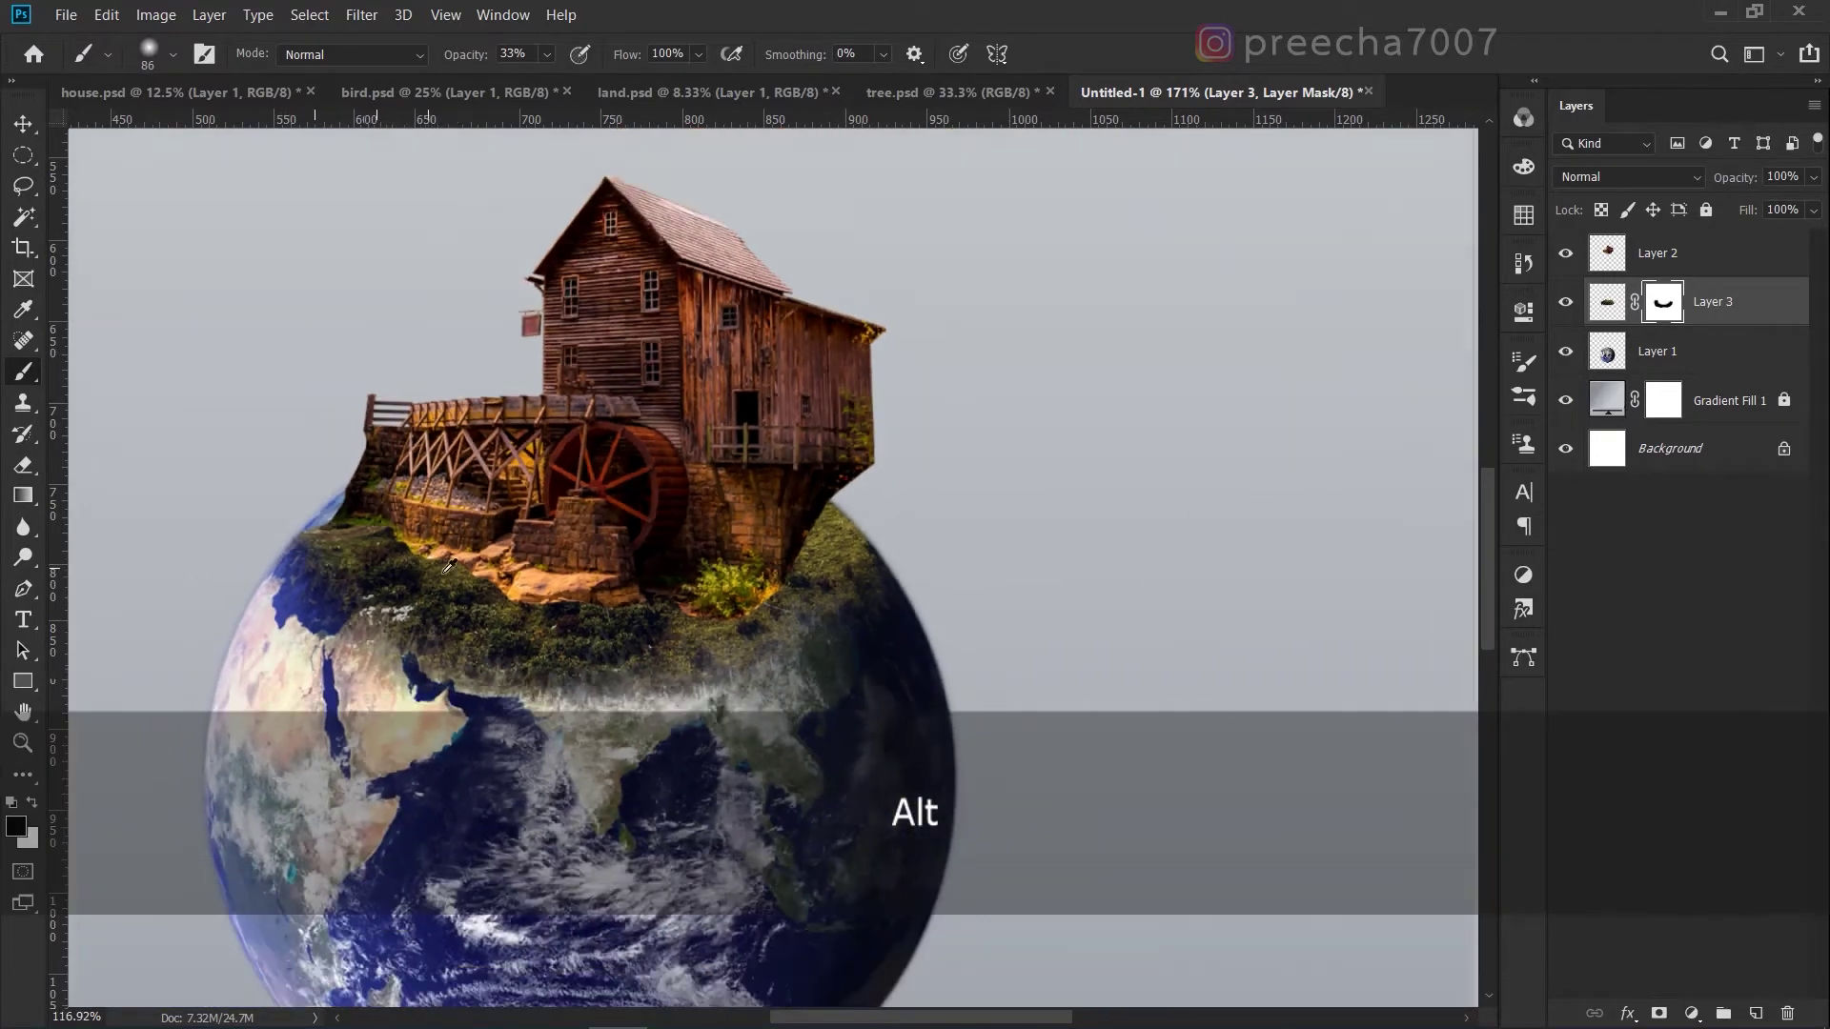
pyautogui.keyDown('alt'); pyautogui.scroll(5, 286, 524); pyautogui.keyUp('alt')
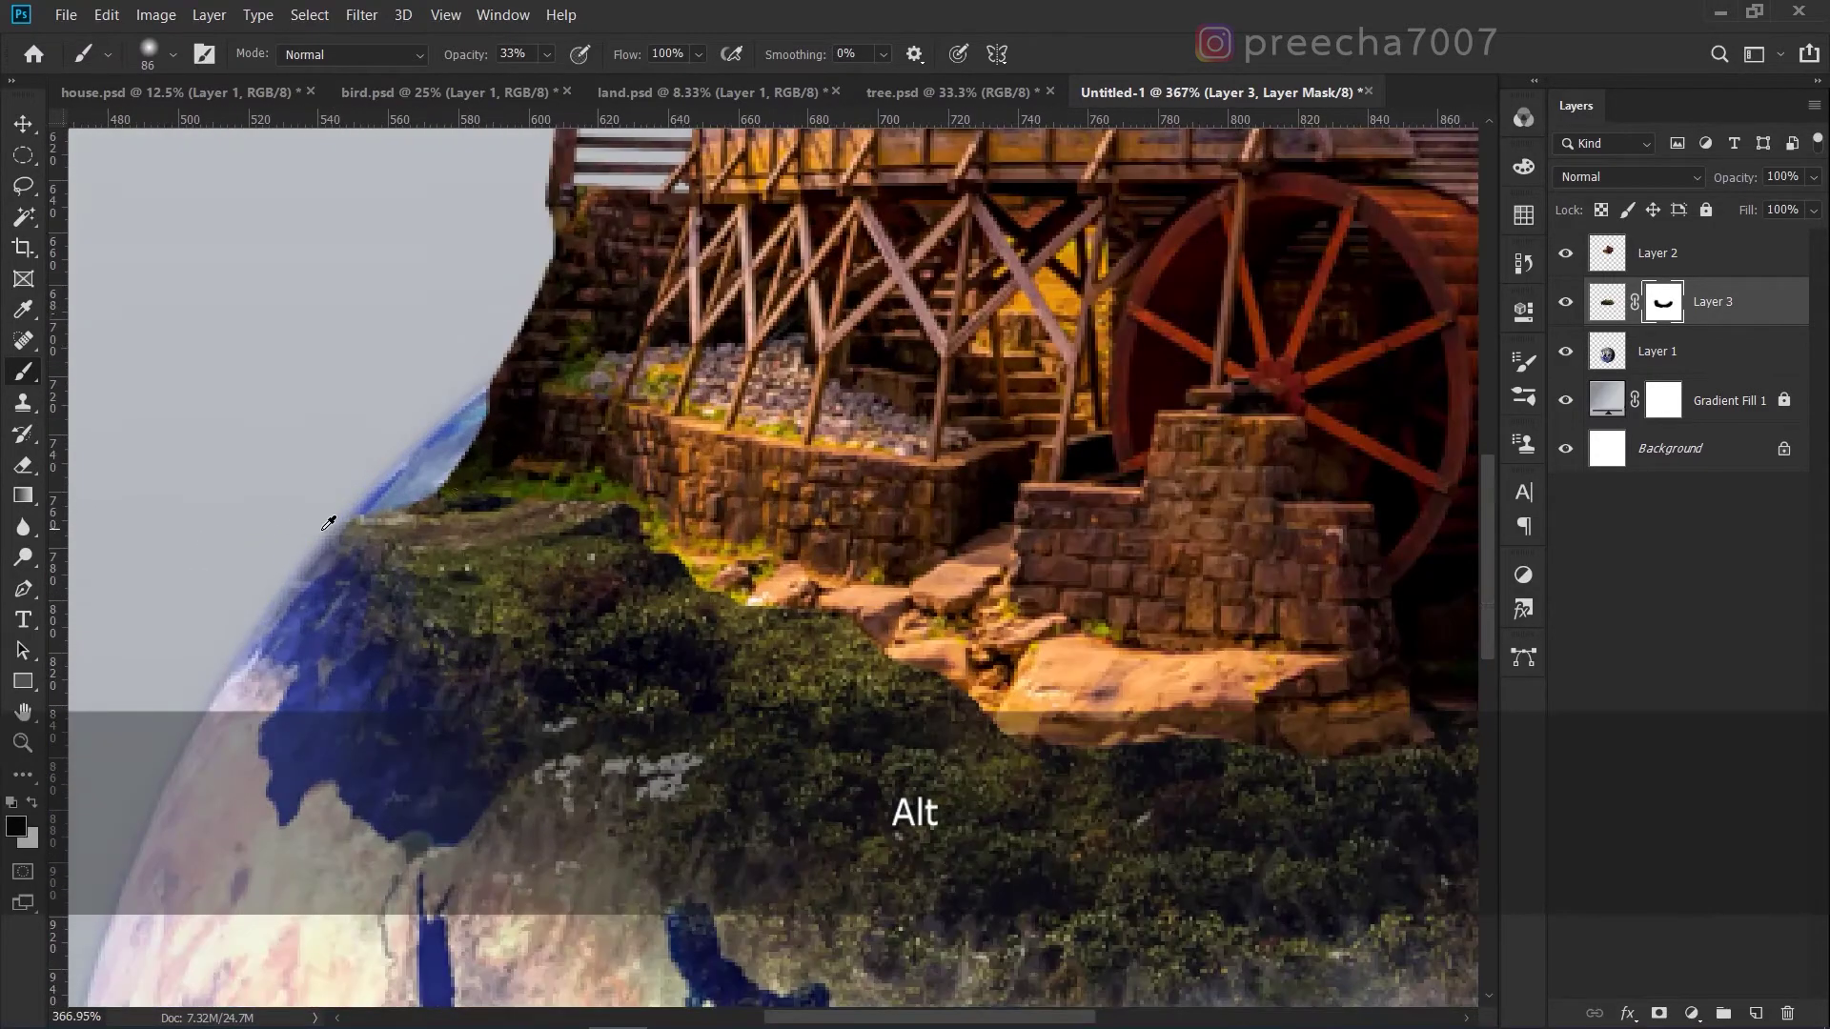
pyautogui.scroll(1, 400, 553)
pyautogui.press('v')
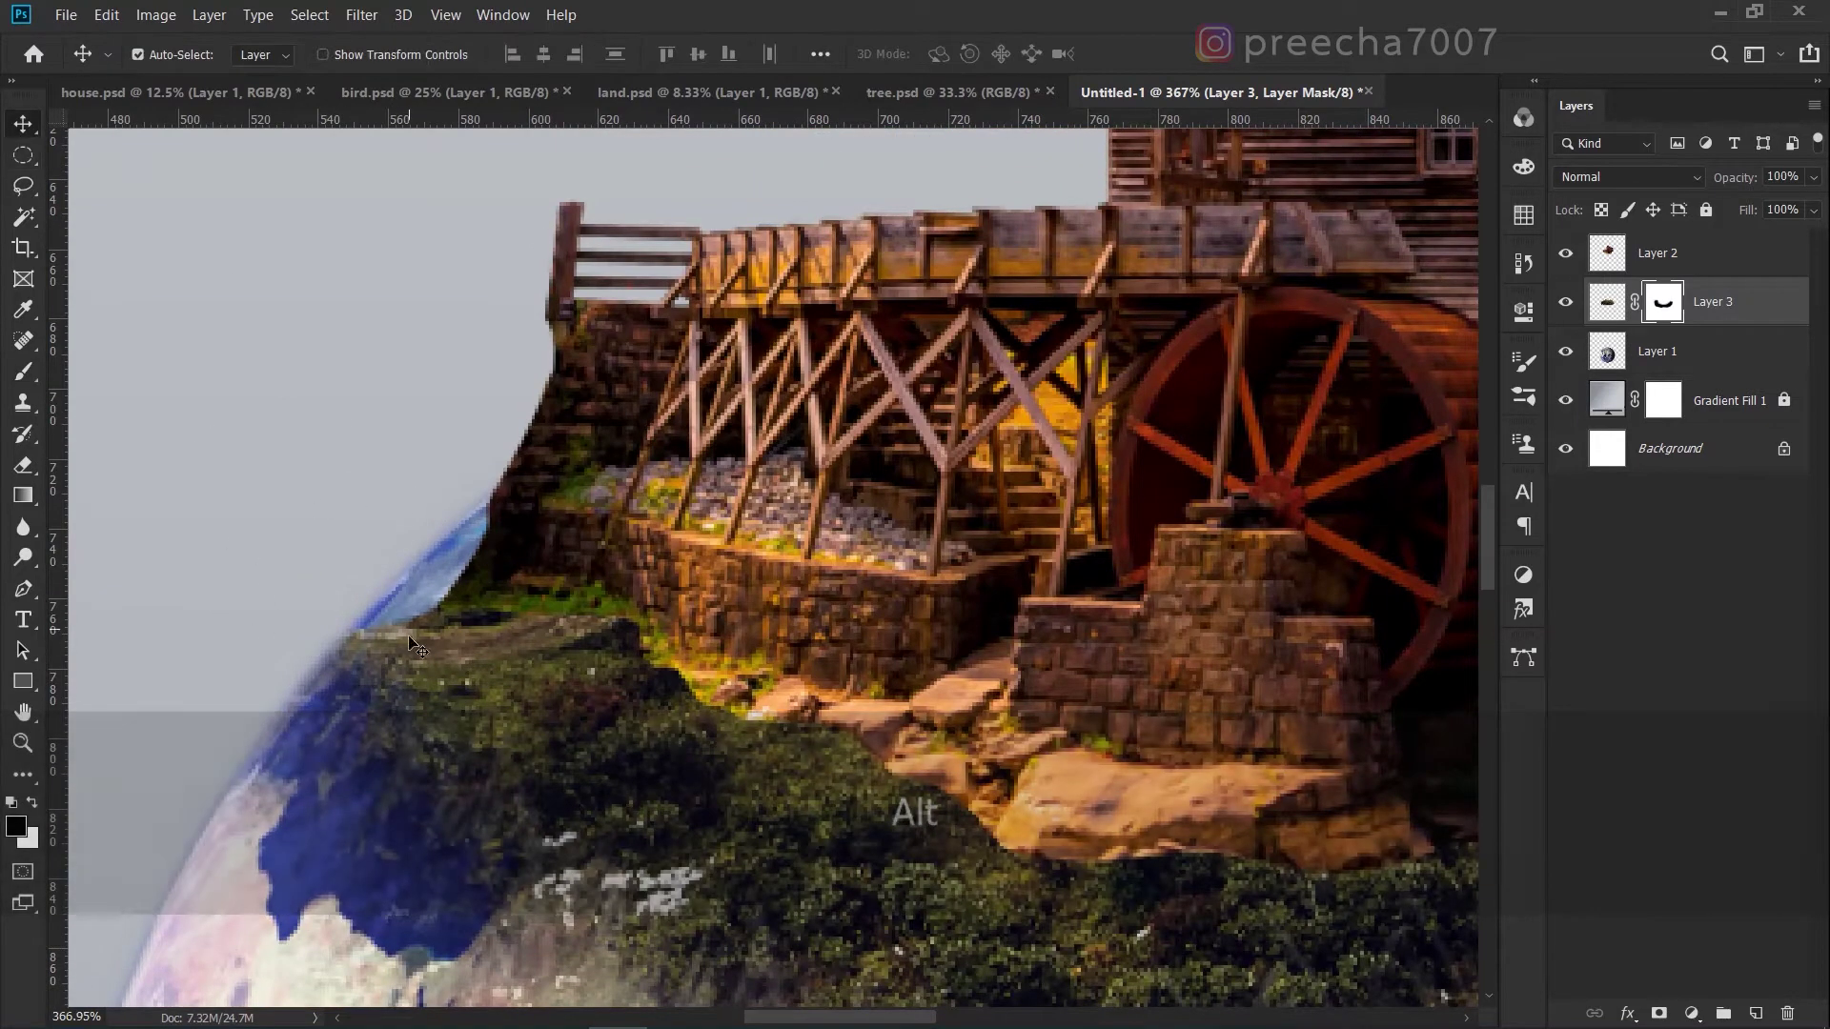
pyautogui.keyDown('alt'); pyautogui.scroll(-6, 409, 667); pyautogui.keyUp('alt')
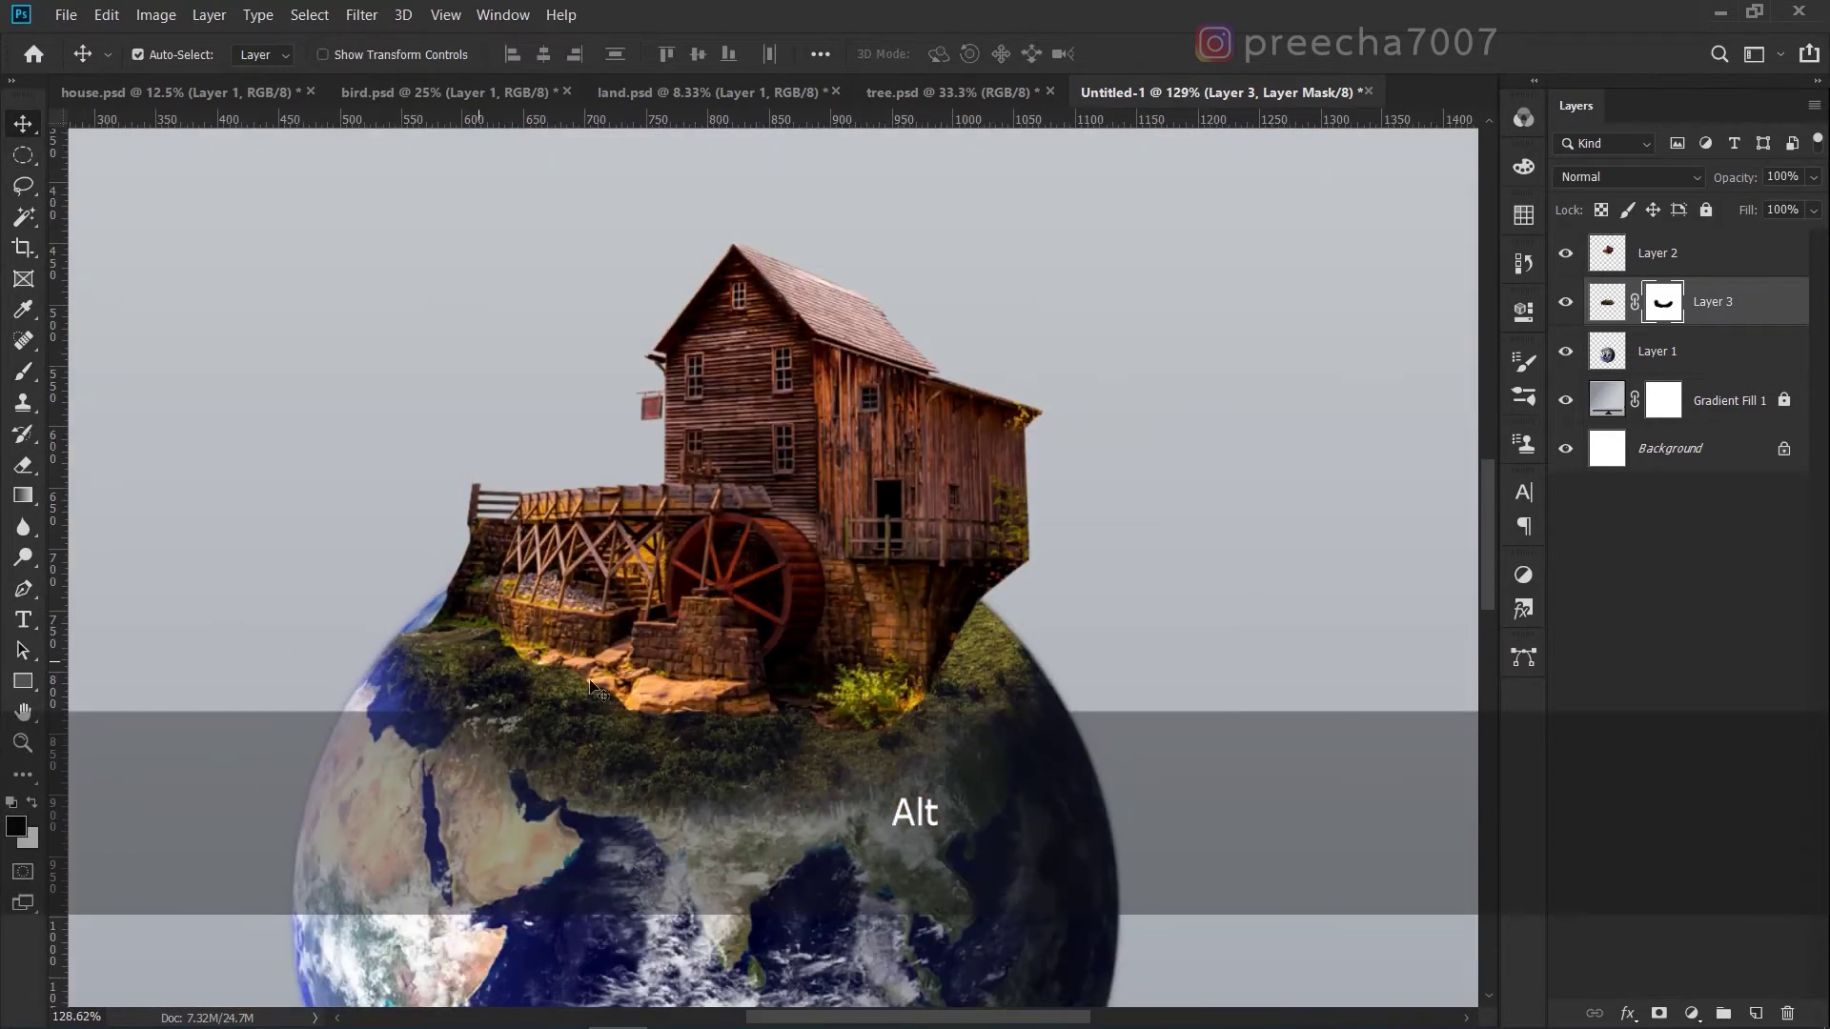
pyautogui.keyDown('alt'); pyautogui.scroll(-4, 1132, 486); pyautogui.keyUp('alt')
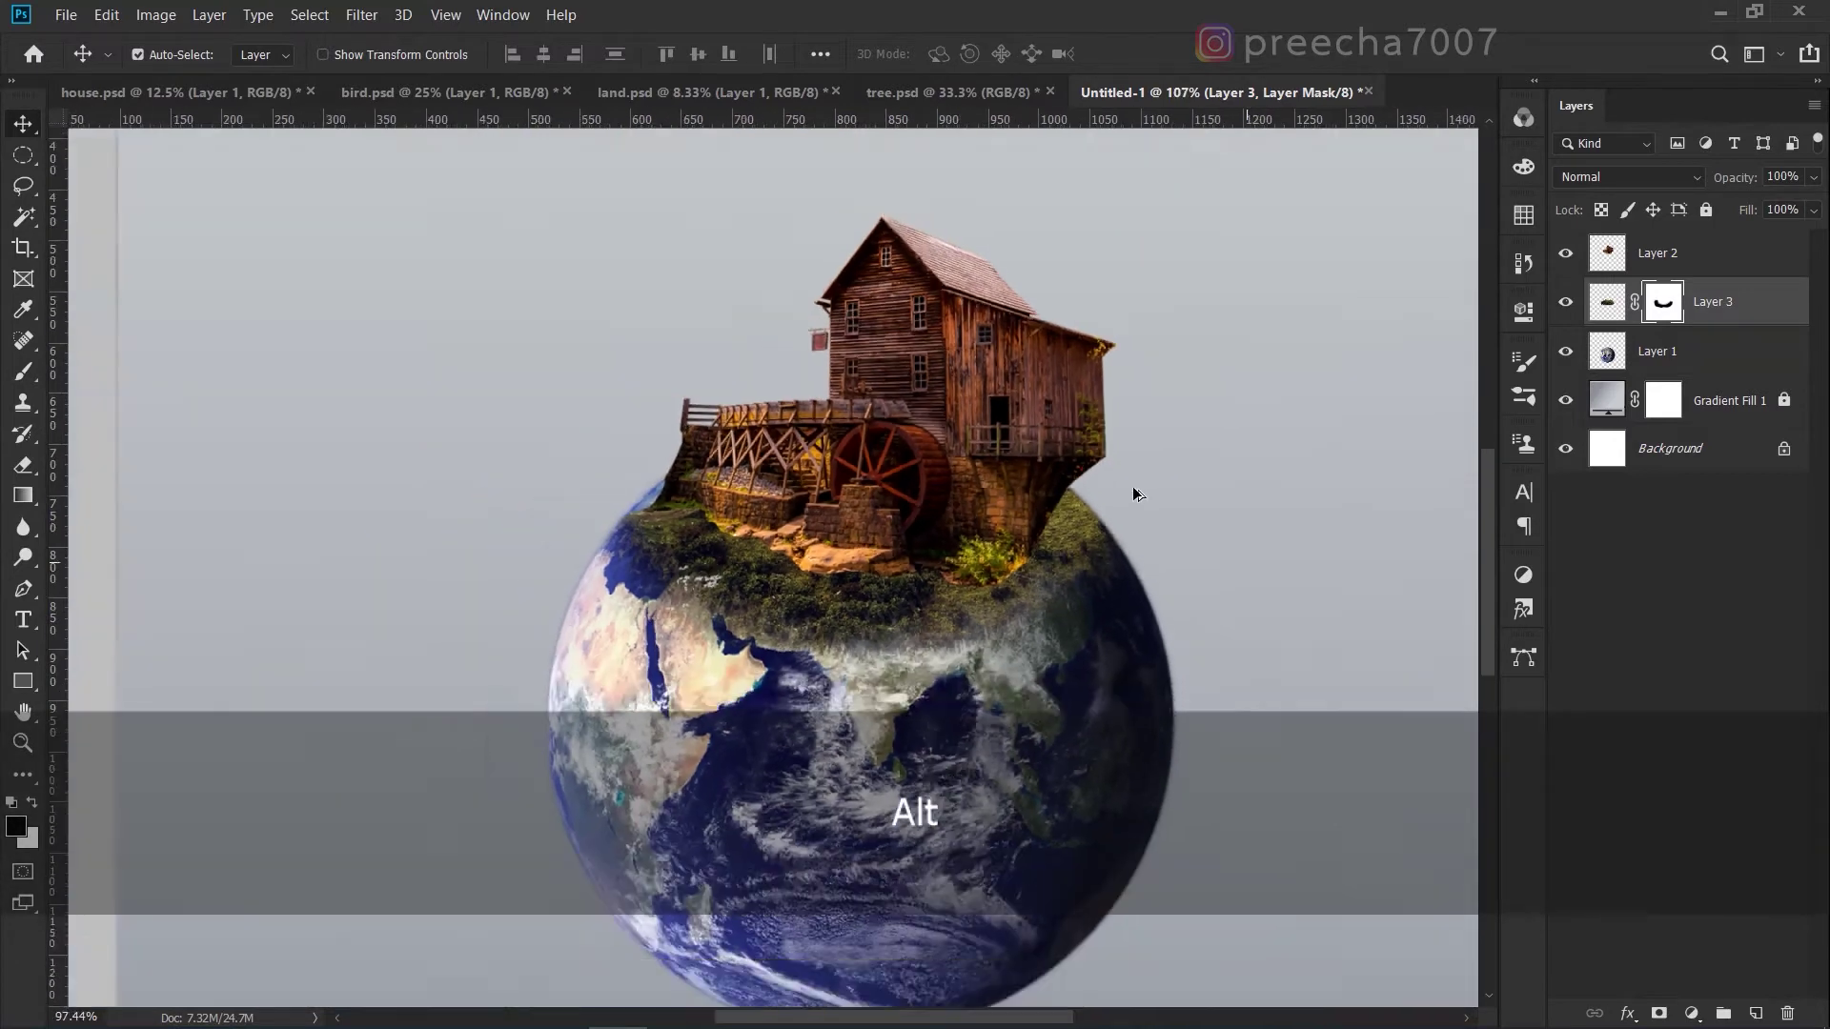
pyautogui.keyDown('alt'); pyautogui.scroll(1, 1211, 593); pyautogui.keyUp('alt')
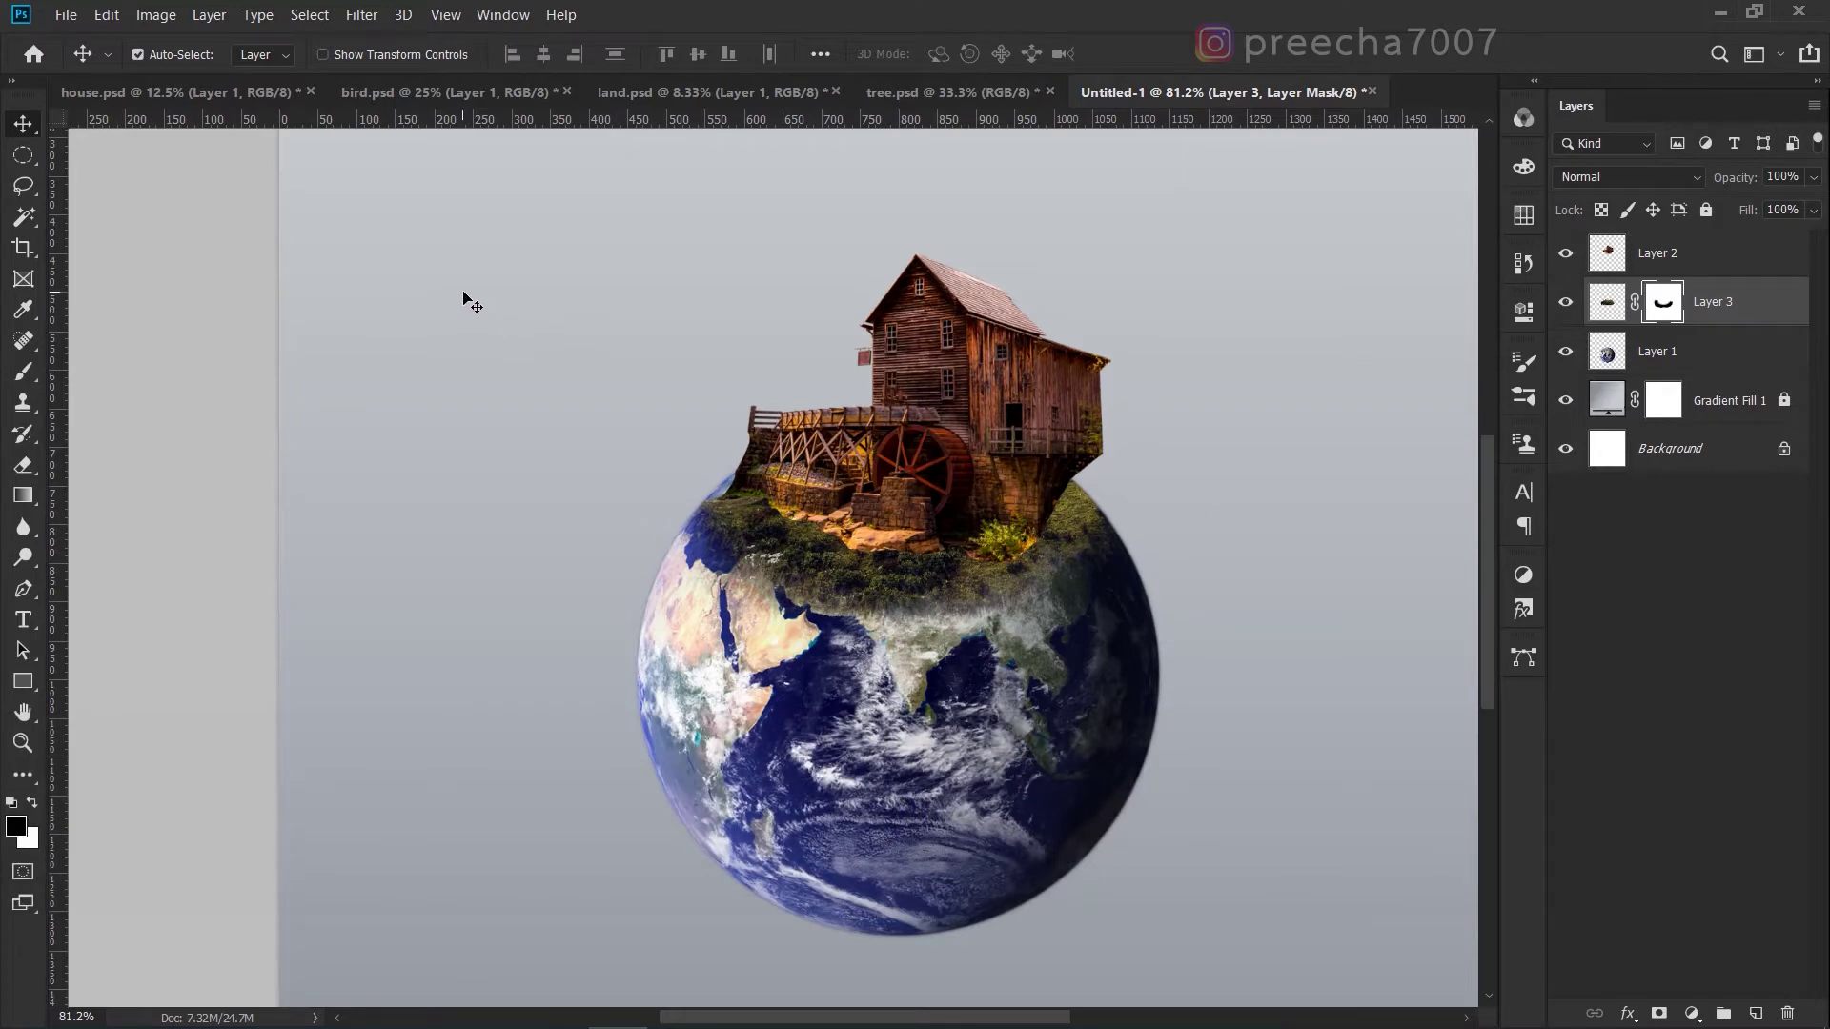
# Bring the tree cutout from tree.psd into the planet composite and place its layer directly below the masked land layer.
pyautogui.click(906, 99)
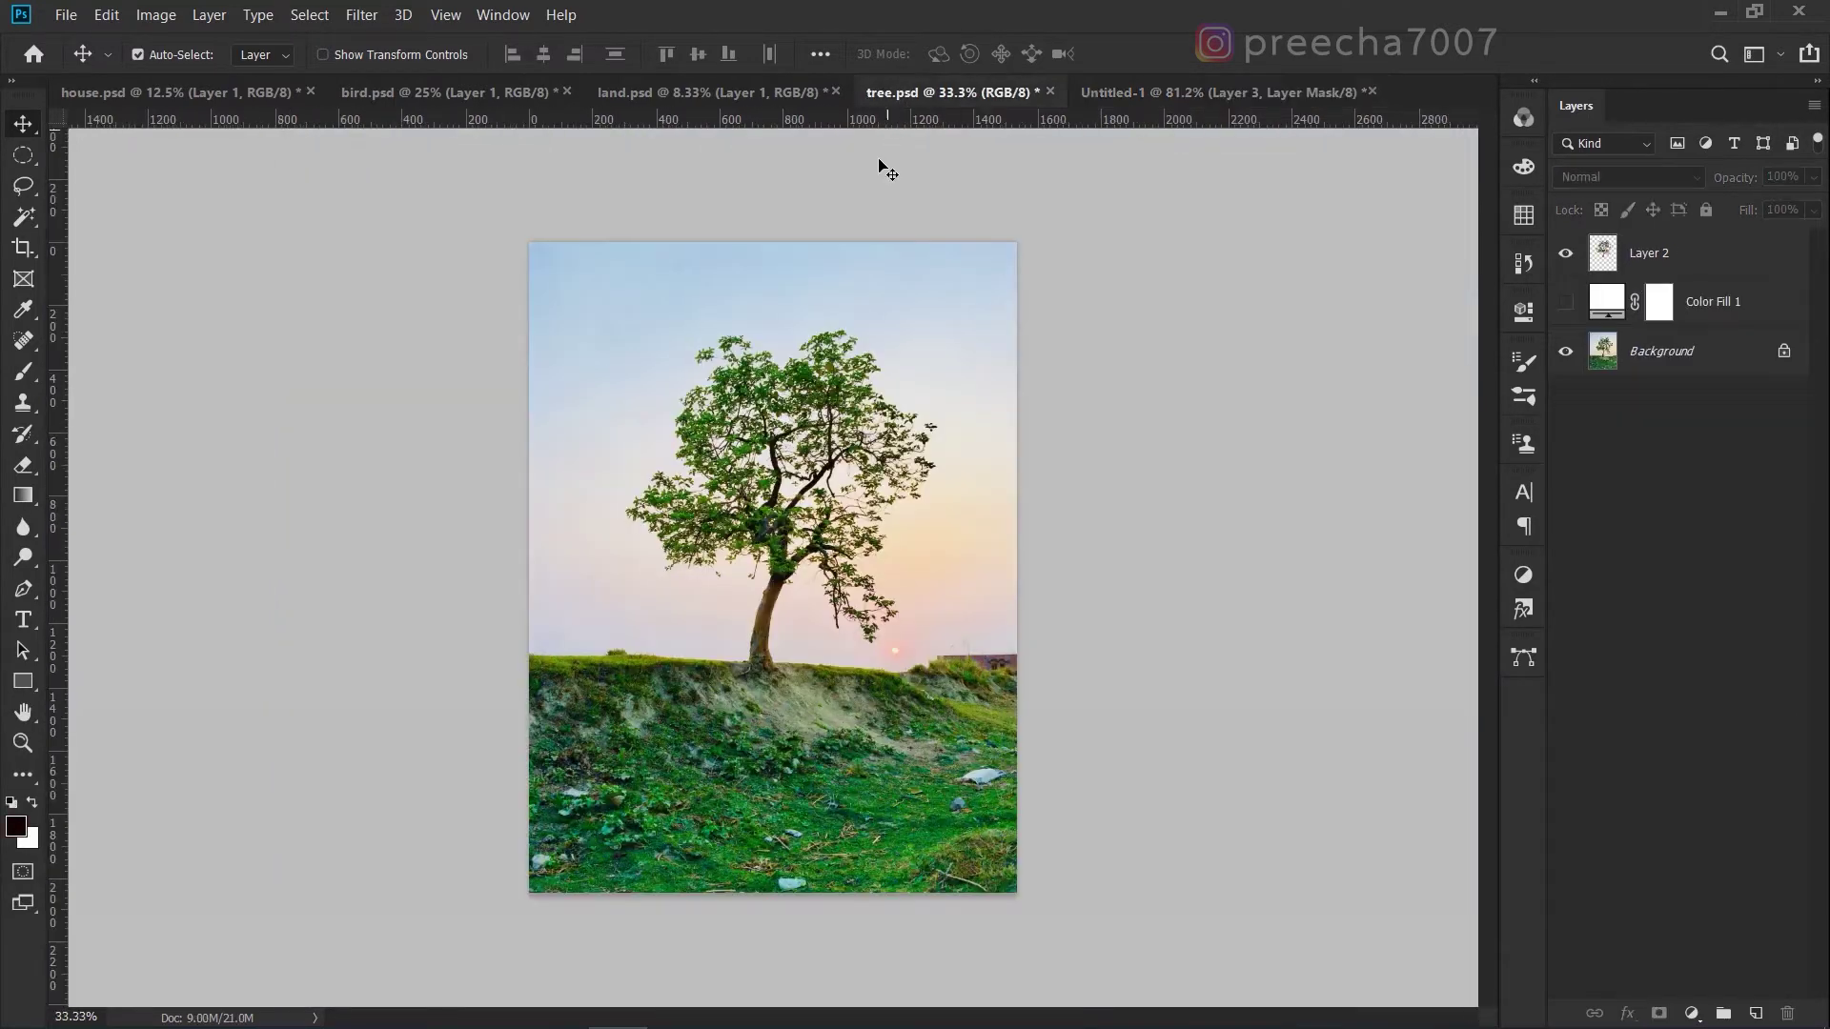
pyautogui.click(1566, 303)
pyautogui.moveTo(778, 602); pyautogui.dragTo(957, 377)
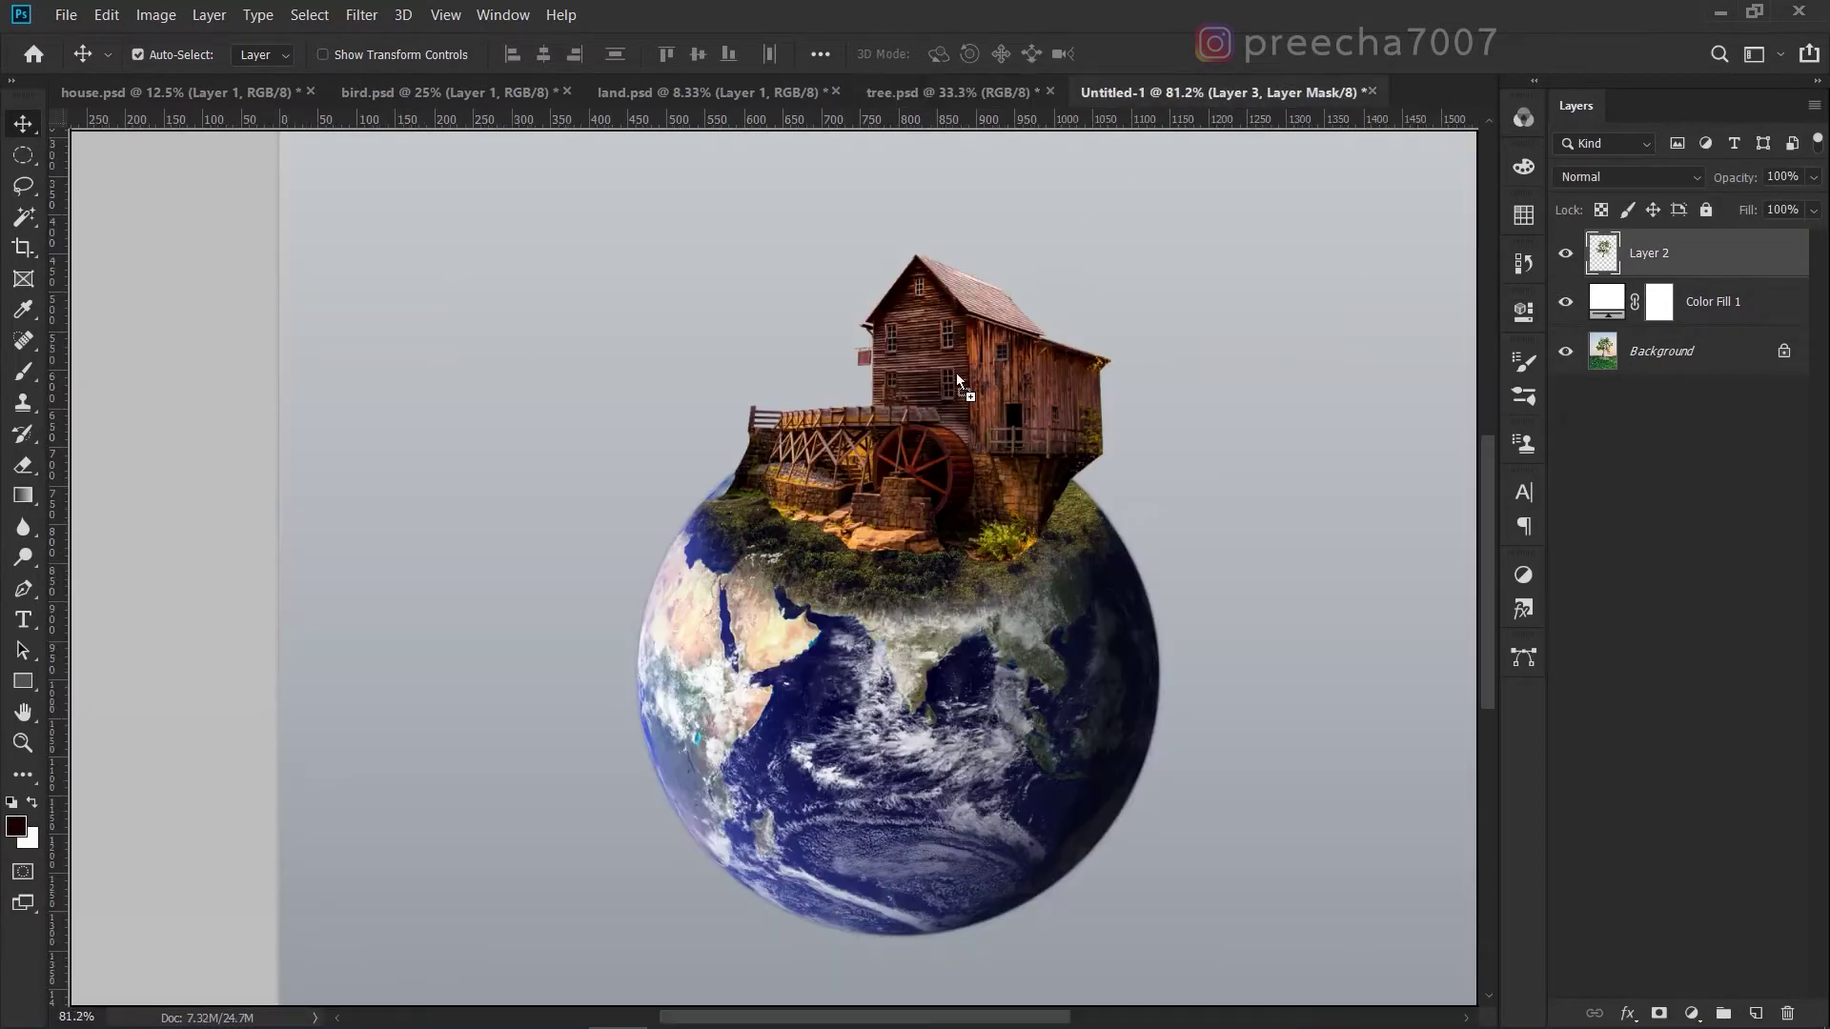
pyautogui.moveTo(823, 414); pyautogui.dragTo(829, 409)
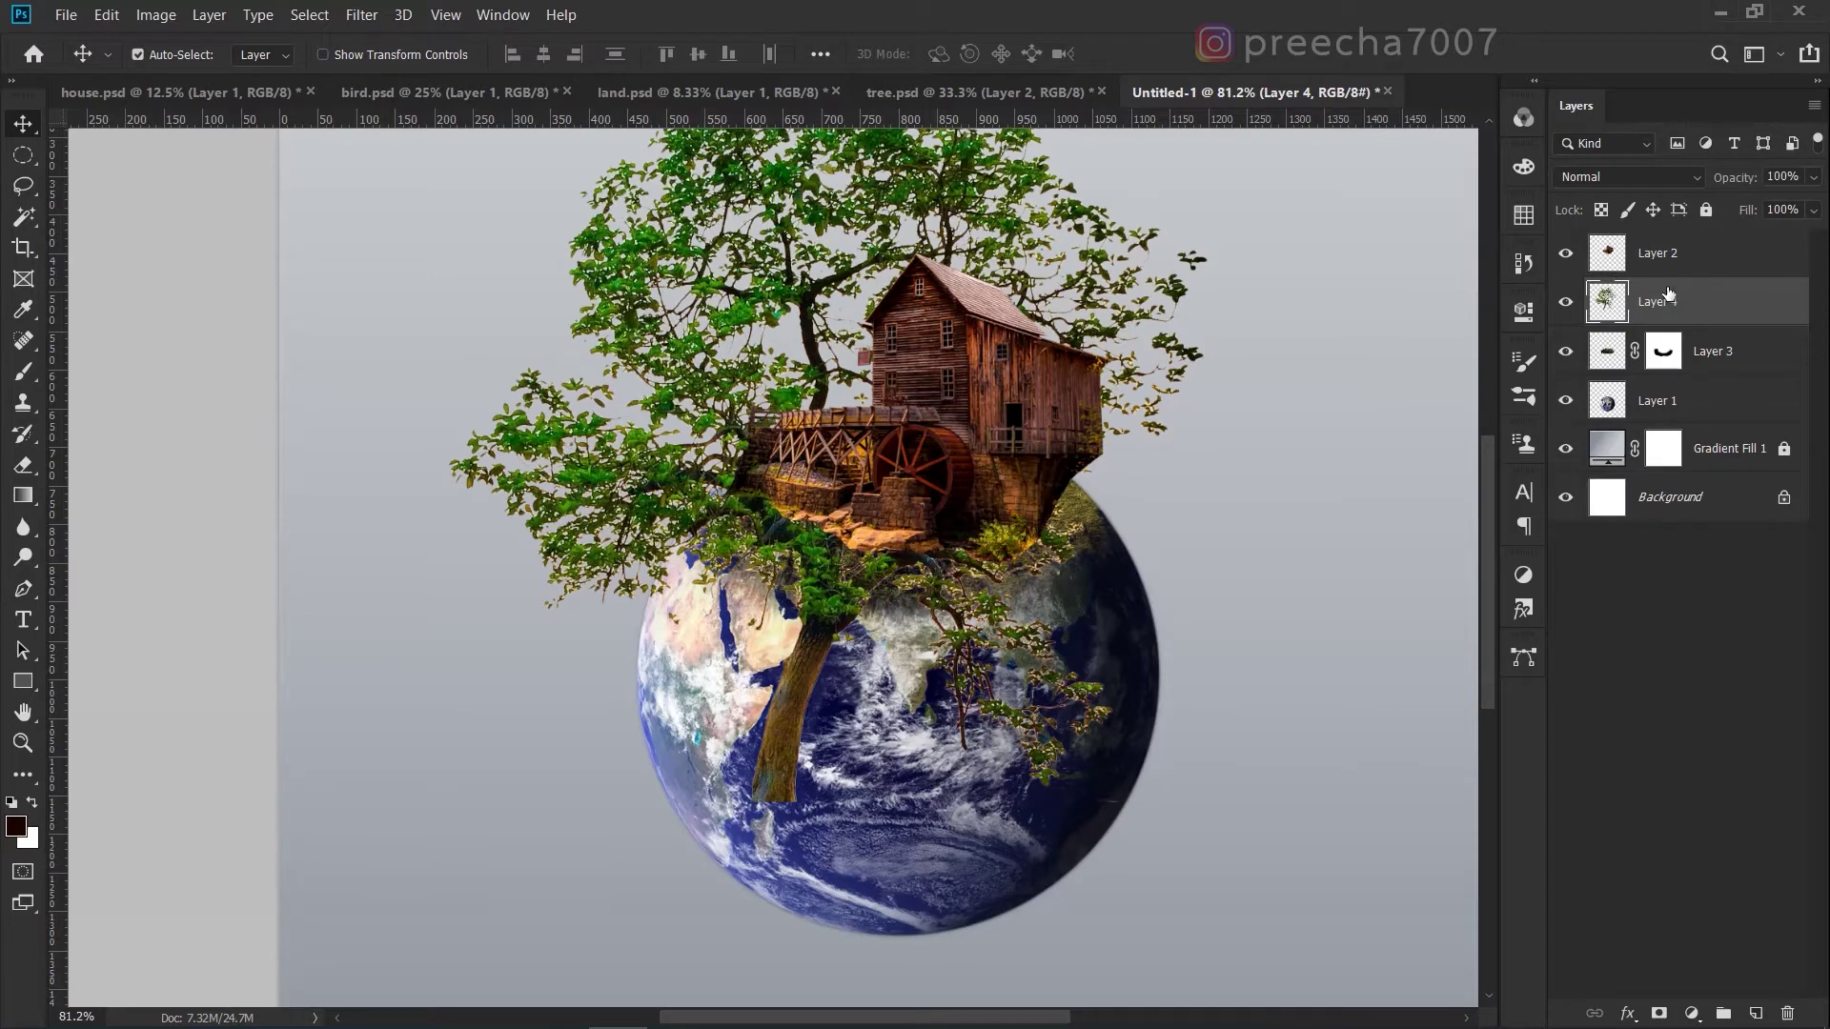
pyautogui.moveTo(1668, 293); pyautogui.dragTo(1672, 375)
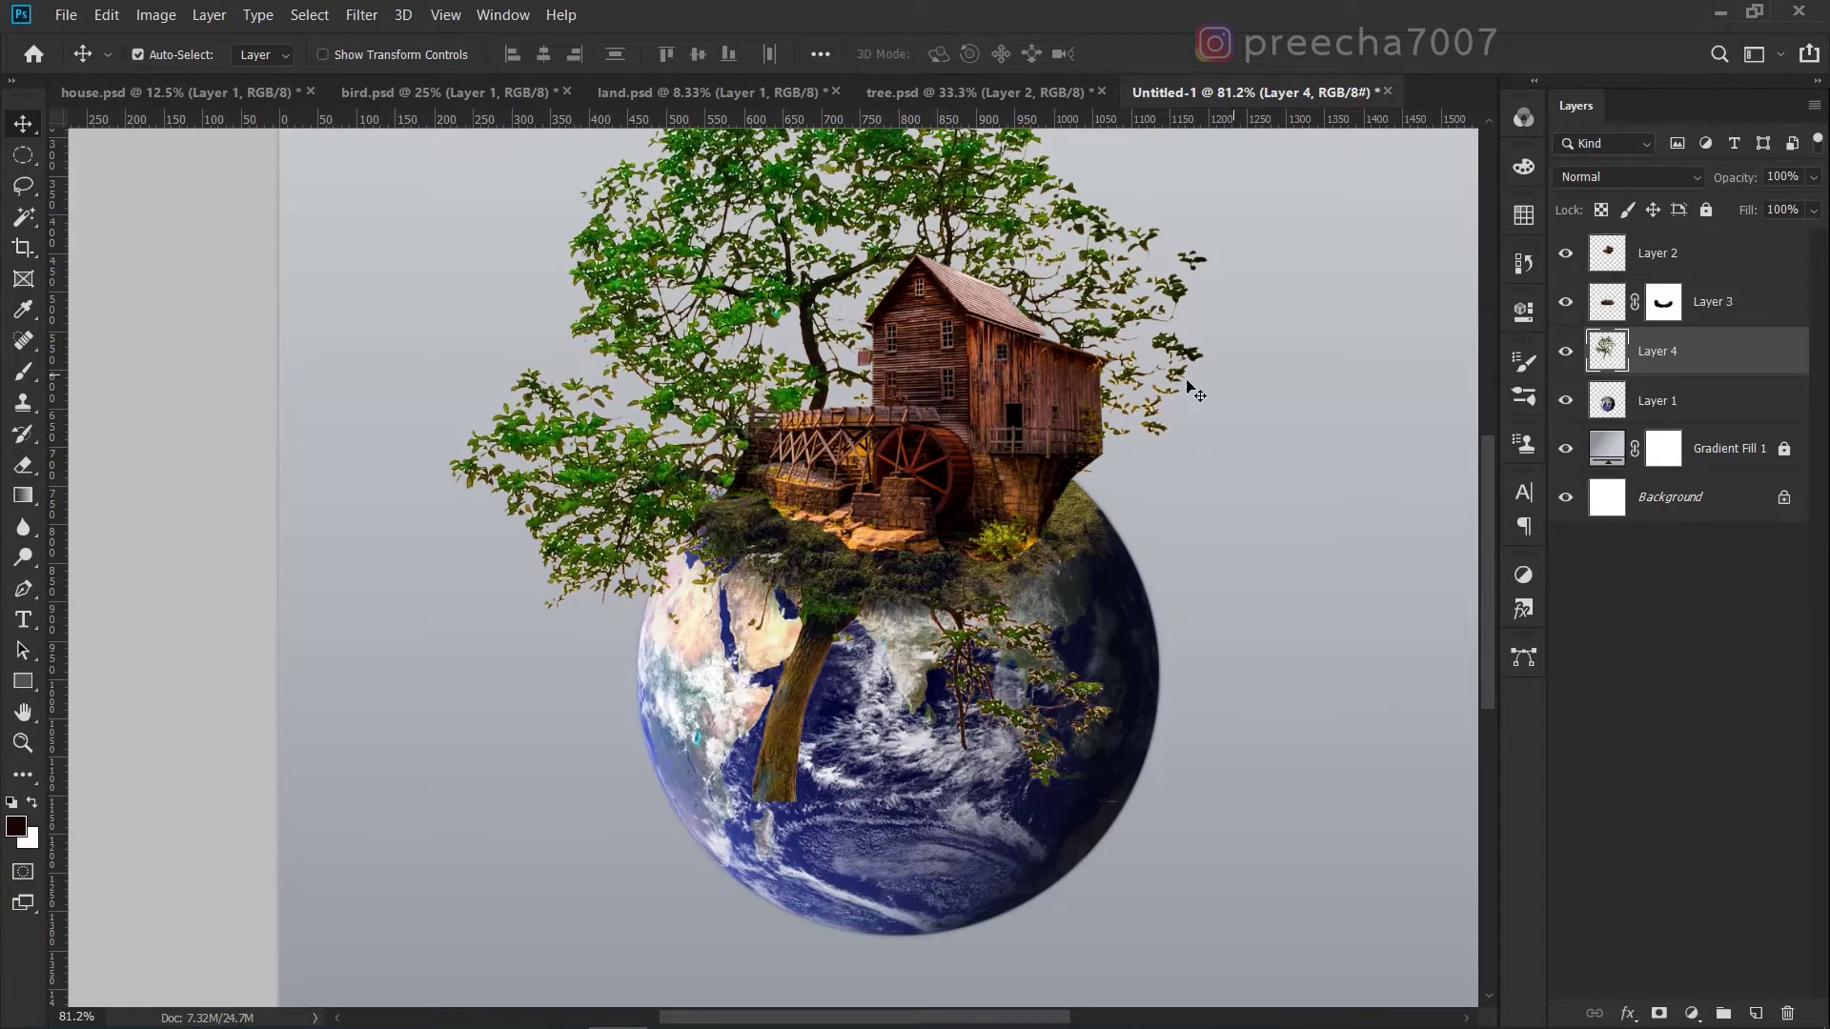
# Free-transform the tree to about 30% of its size and move it behind the mill house, above the wooden trough.
pyautogui.scroll(-2, 992, 505)
pyautogui.hotkey('ctrl', 't')
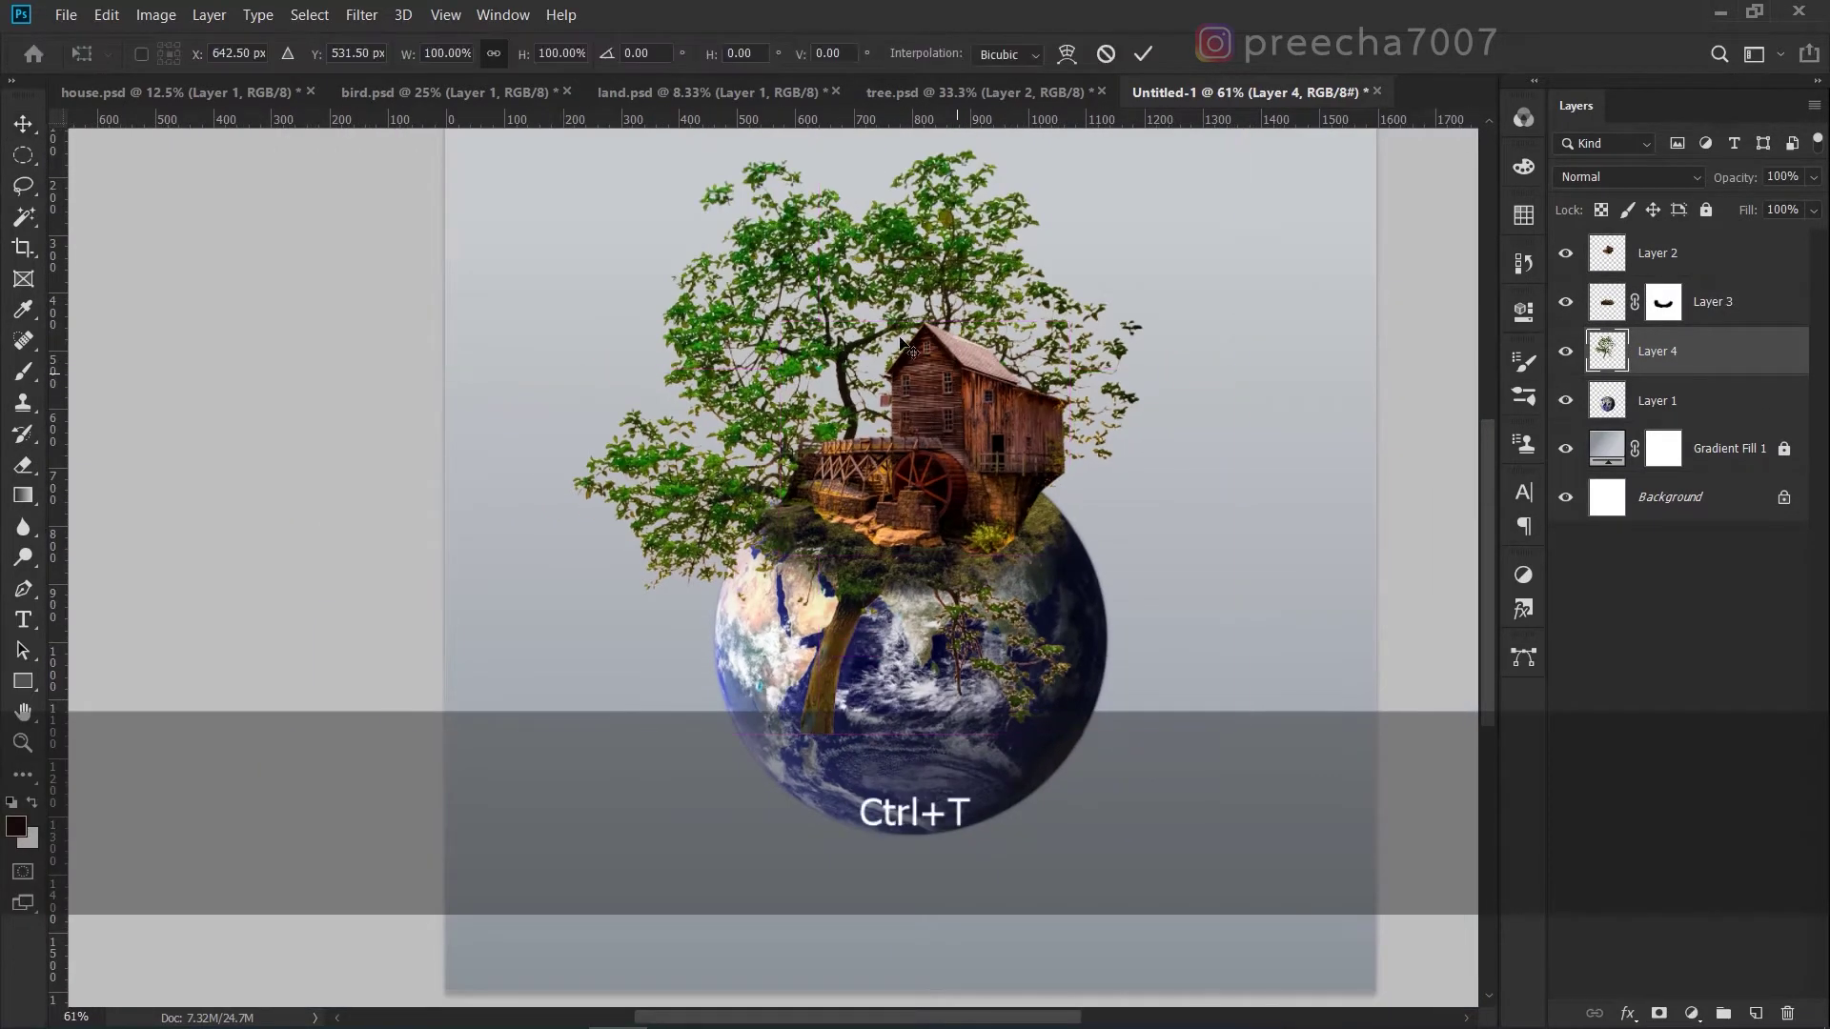
pyautogui.moveTo(386, 746); pyautogui.dragTo(923, 324)
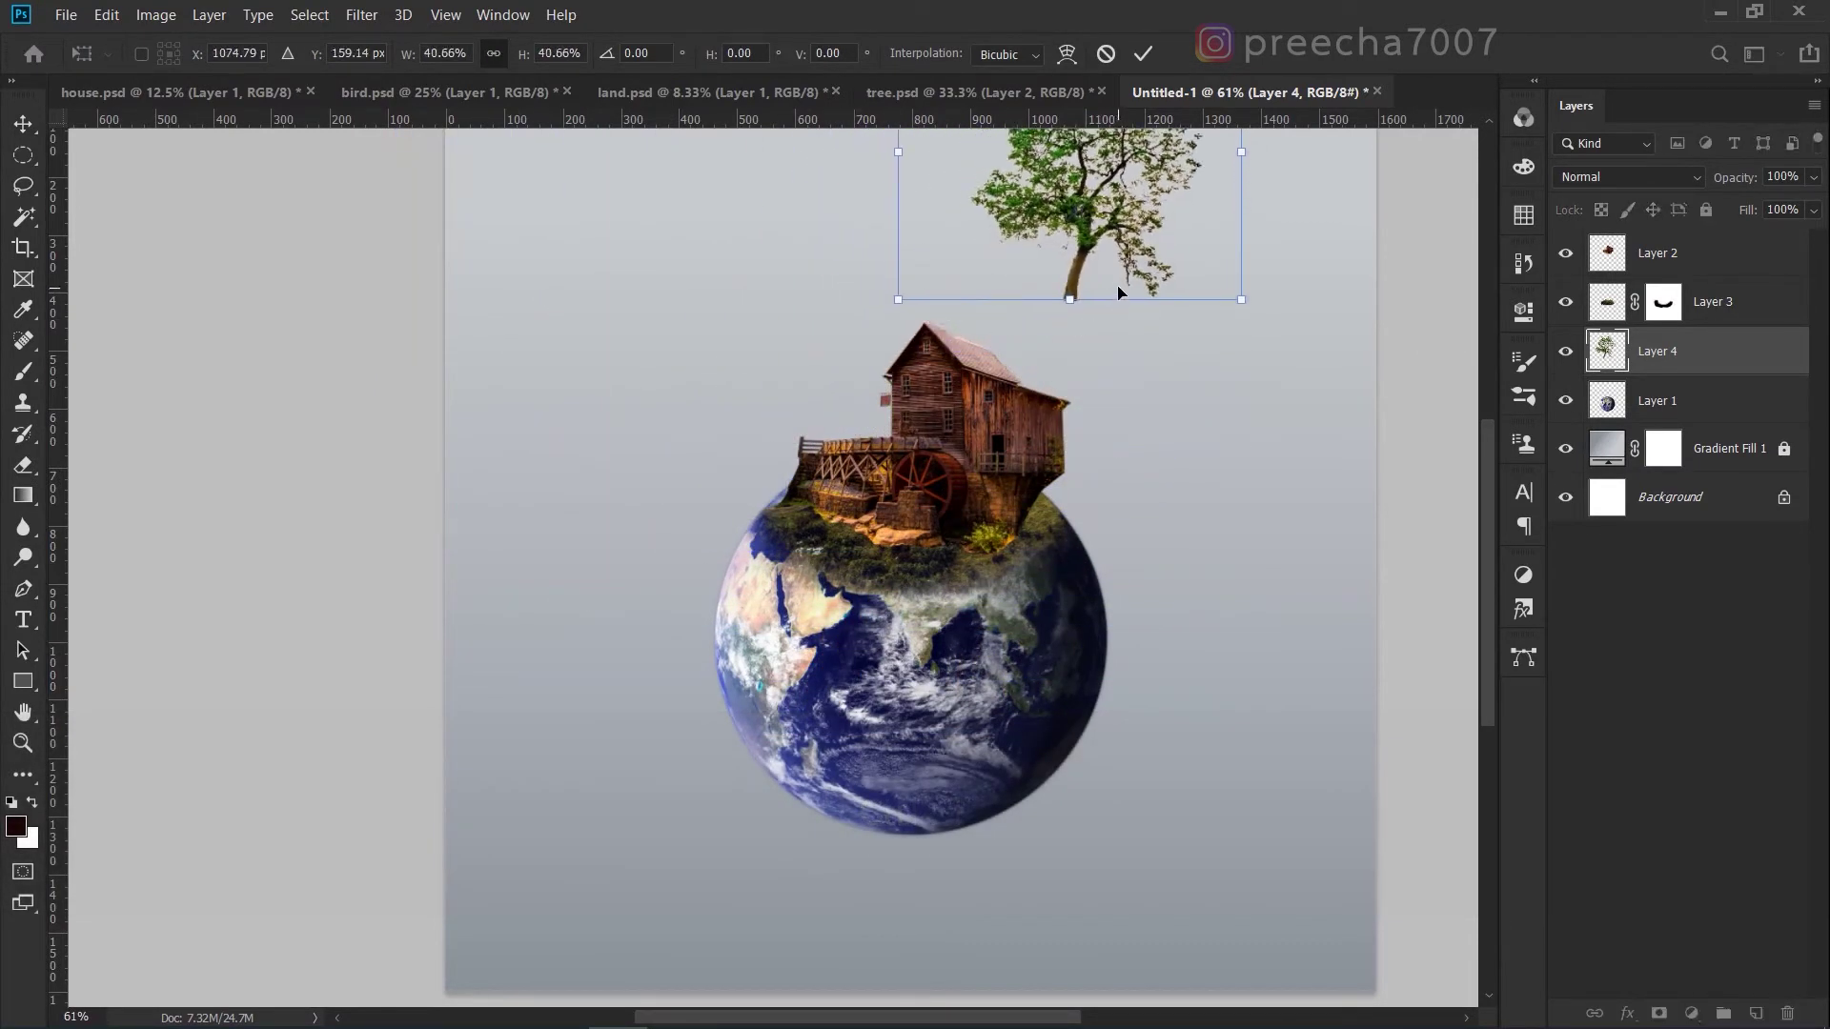
pyautogui.moveTo(1078, 277); pyautogui.dragTo(860, 431)
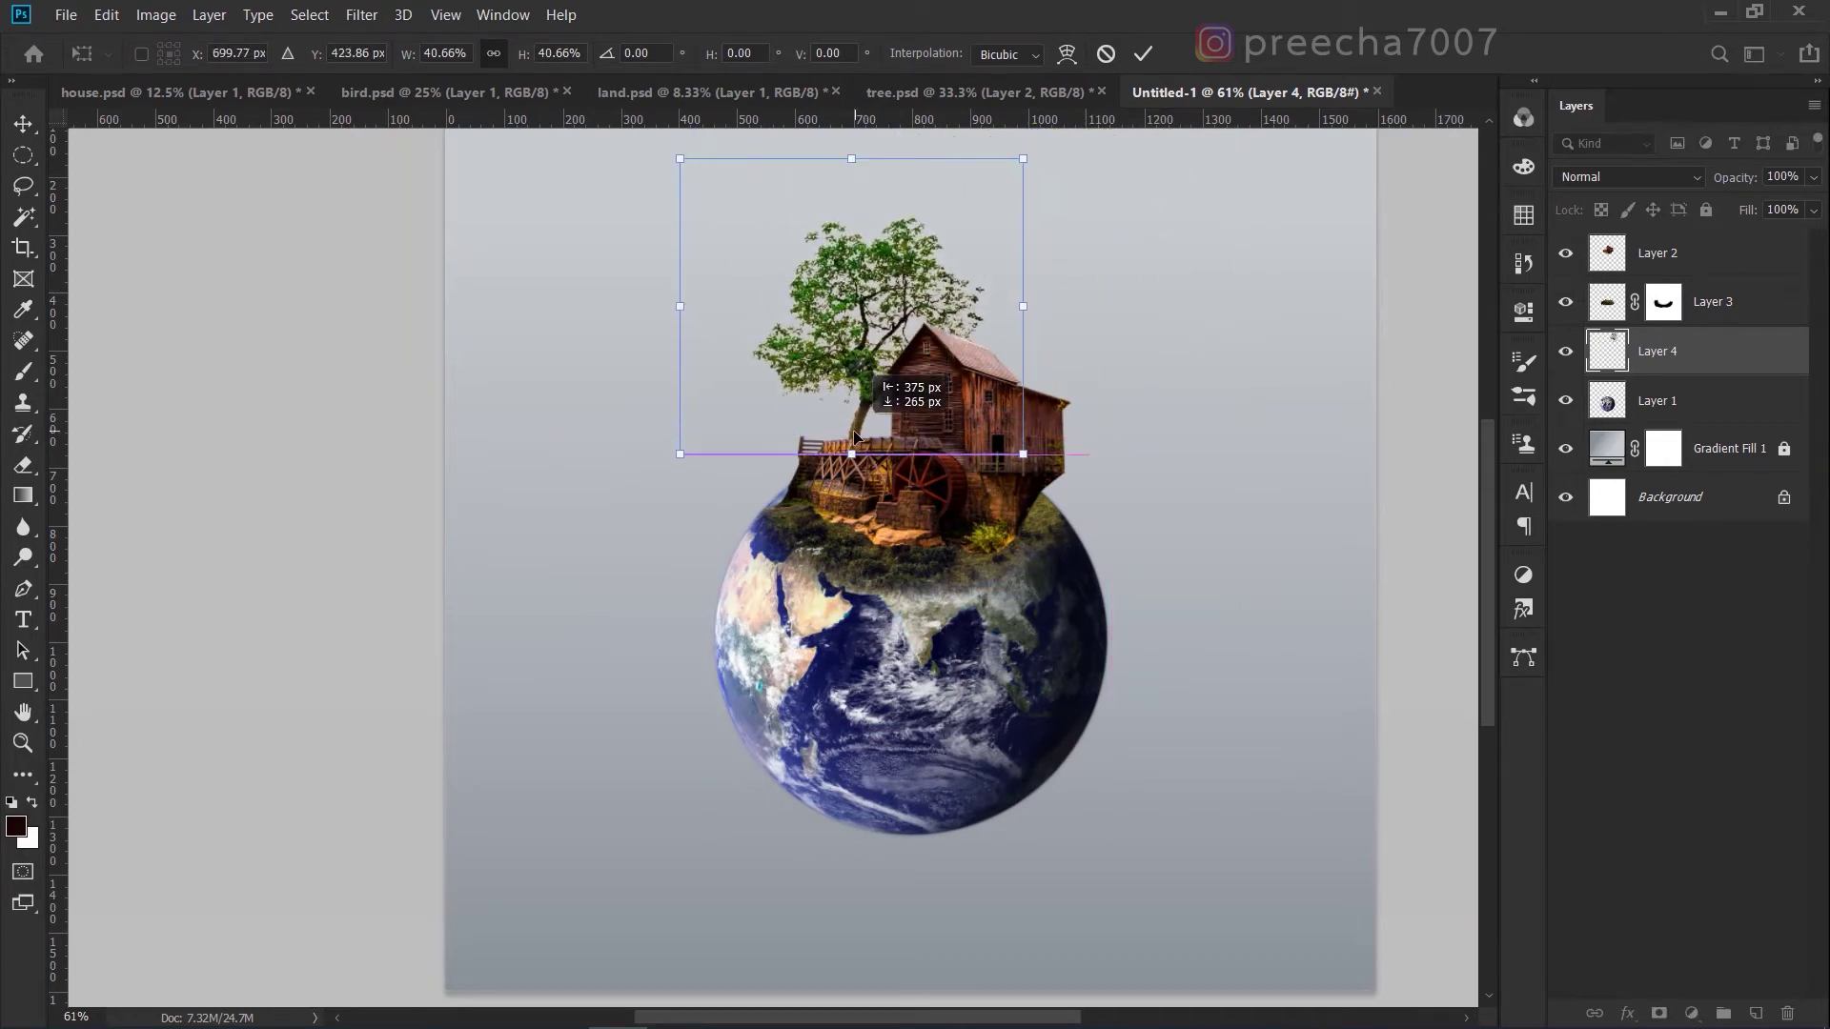
pyautogui.moveTo(1010, 174); pyautogui.dragTo(932, 237)
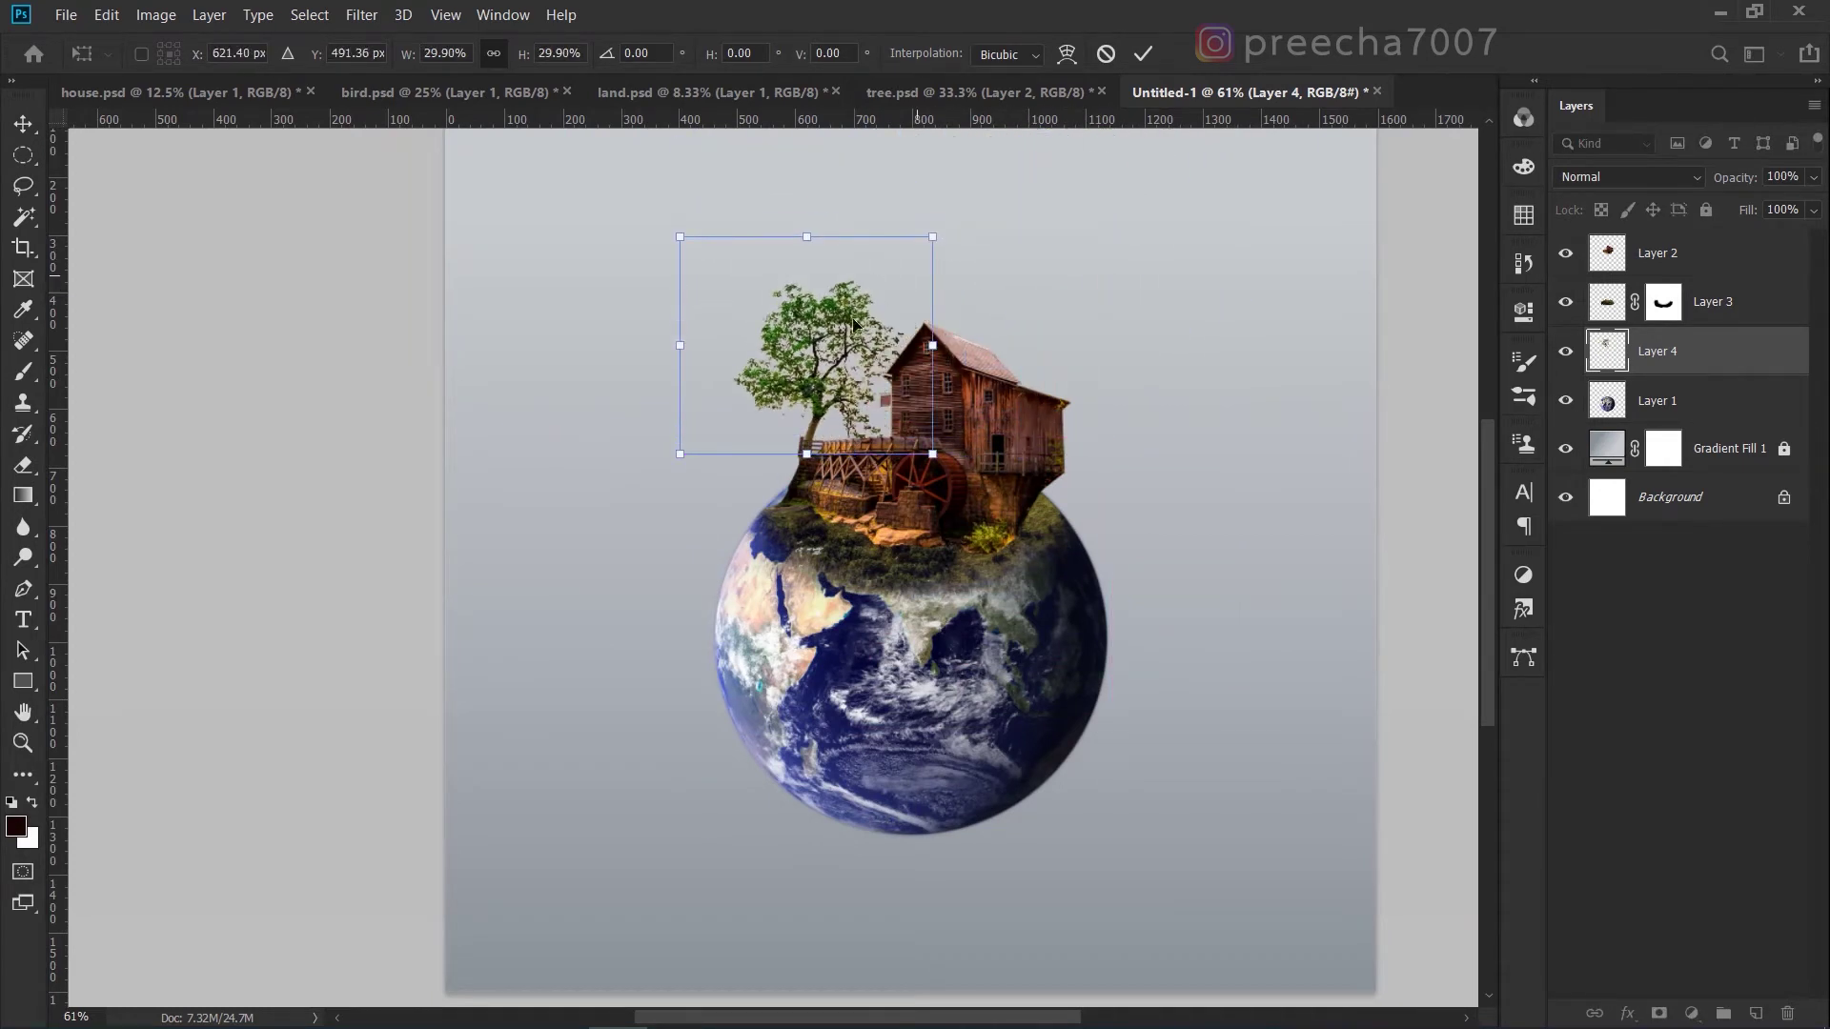
pyautogui.moveTo(854, 324); pyautogui.dragTo(903, 322)
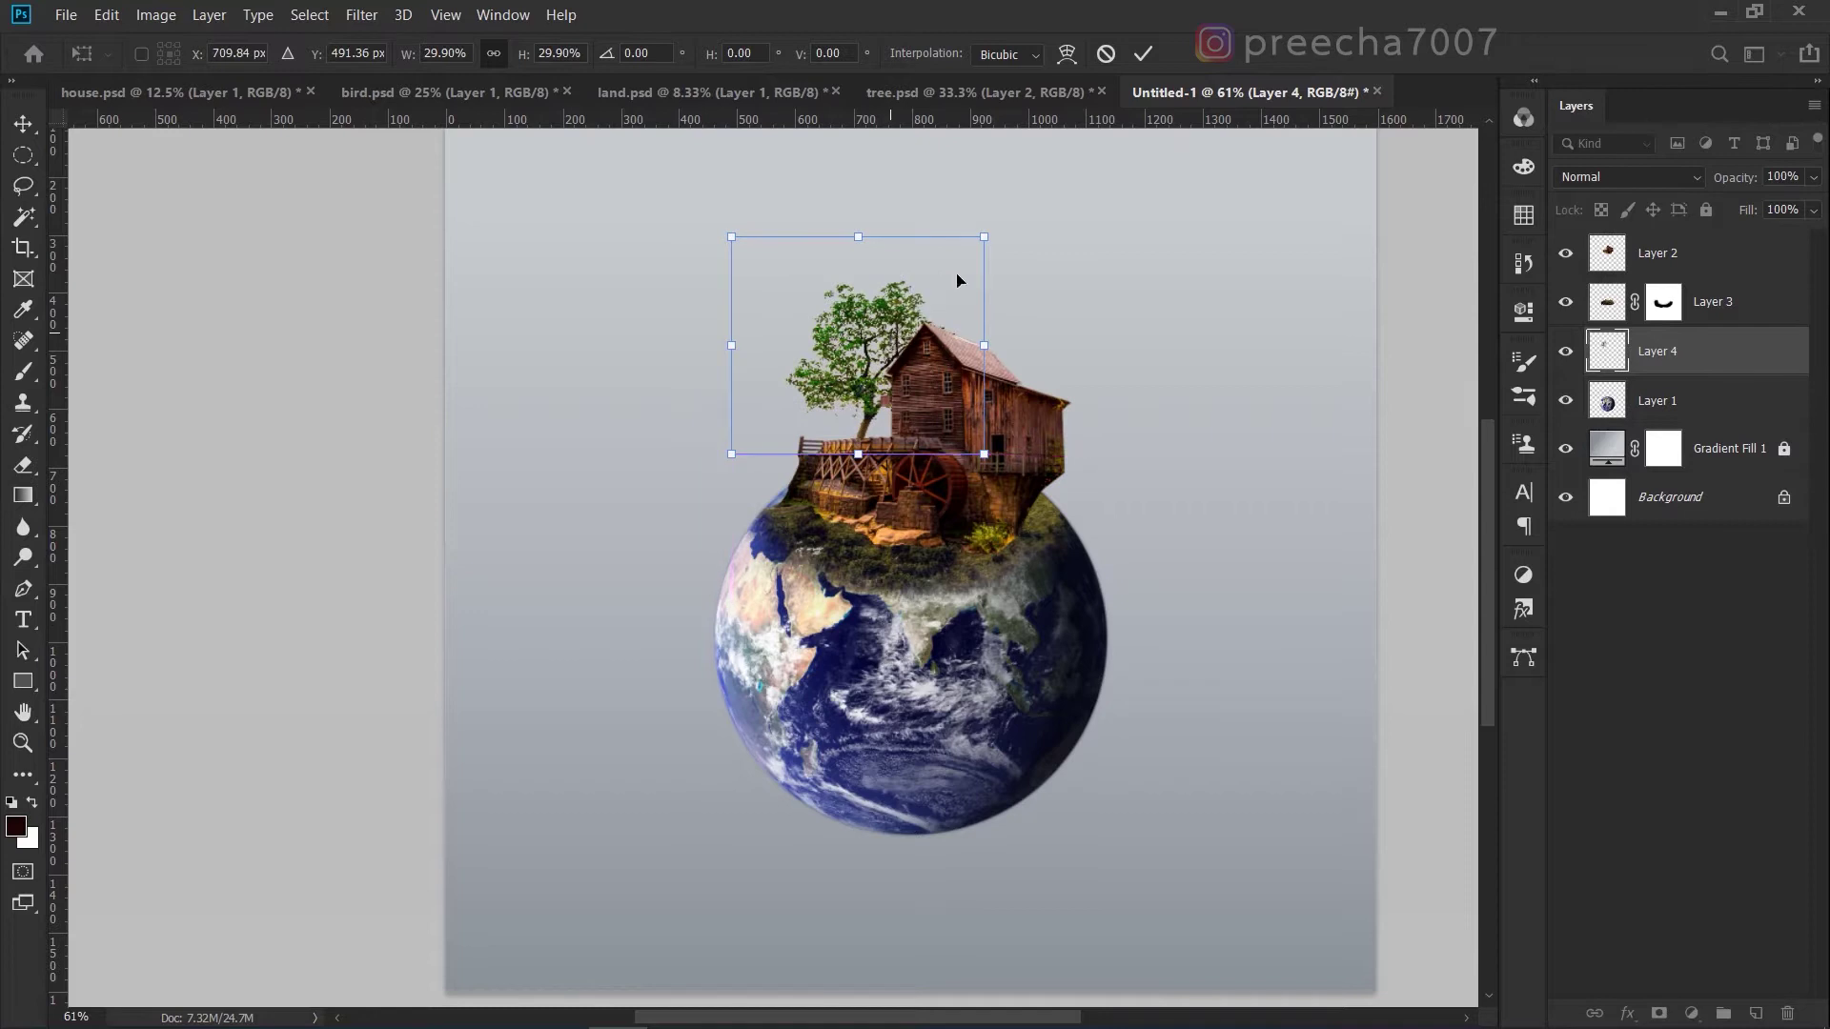
# Scale the tree down to about 24.4%, rotate it about -13.2° and reposition it beside the mill house.
pyautogui.moveTo(983, 237); pyautogui.dragTo(949, 280)
pyautogui.moveTo(855, 360); pyautogui.dragTo(884, 360)
pyautogui.moveTo(951, 280); pyautogui.dragTo(954, 276)
pyautogui.moveTo(985, 481); pyautogui.dragTo(1048, 424)
pyautogui.moveTo(875, 425); pyautogui.dragTo(848, 404)
# Nudge the tree slightly so its trunk sits behind the wooden trough, and apply the transform.
pyautogui.press('Left')
pyautogui.press('Left')
pyautogui.press('Left')
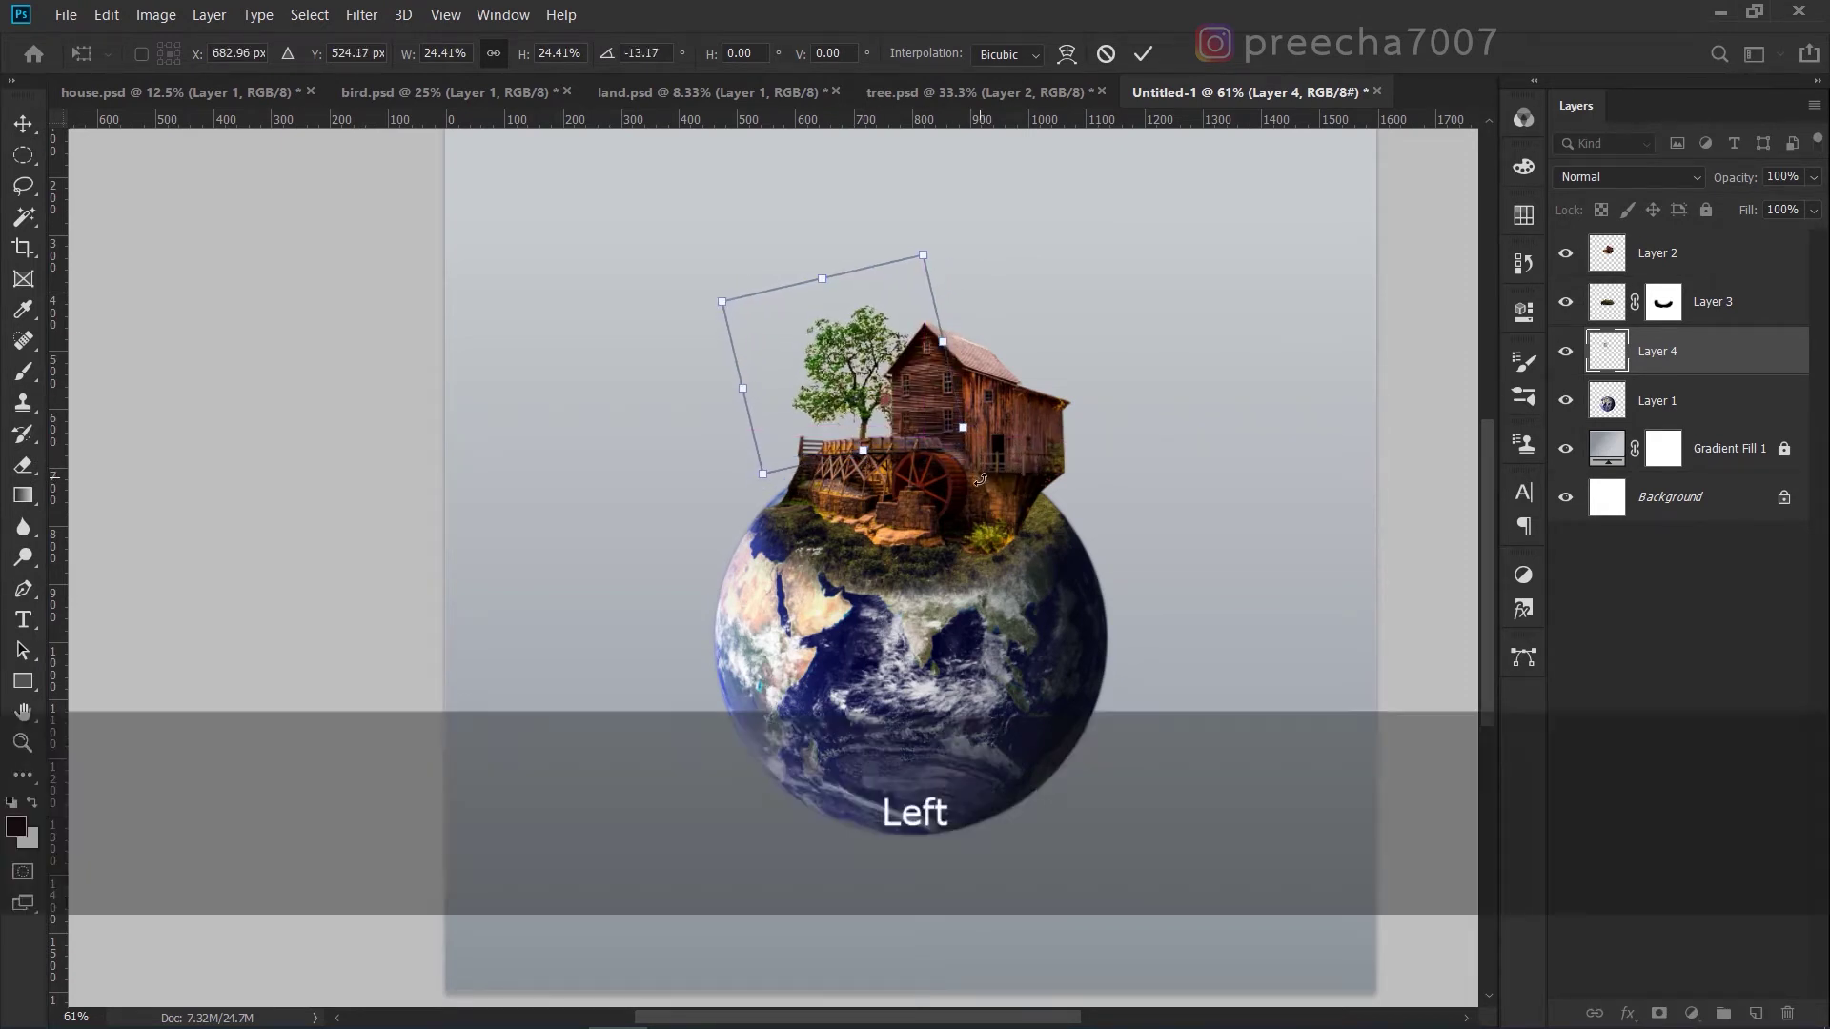
pyautogui.press('Down')
pyautogui.press('Down')
pyautogui.press('Right')
pyautogui.press('Right')
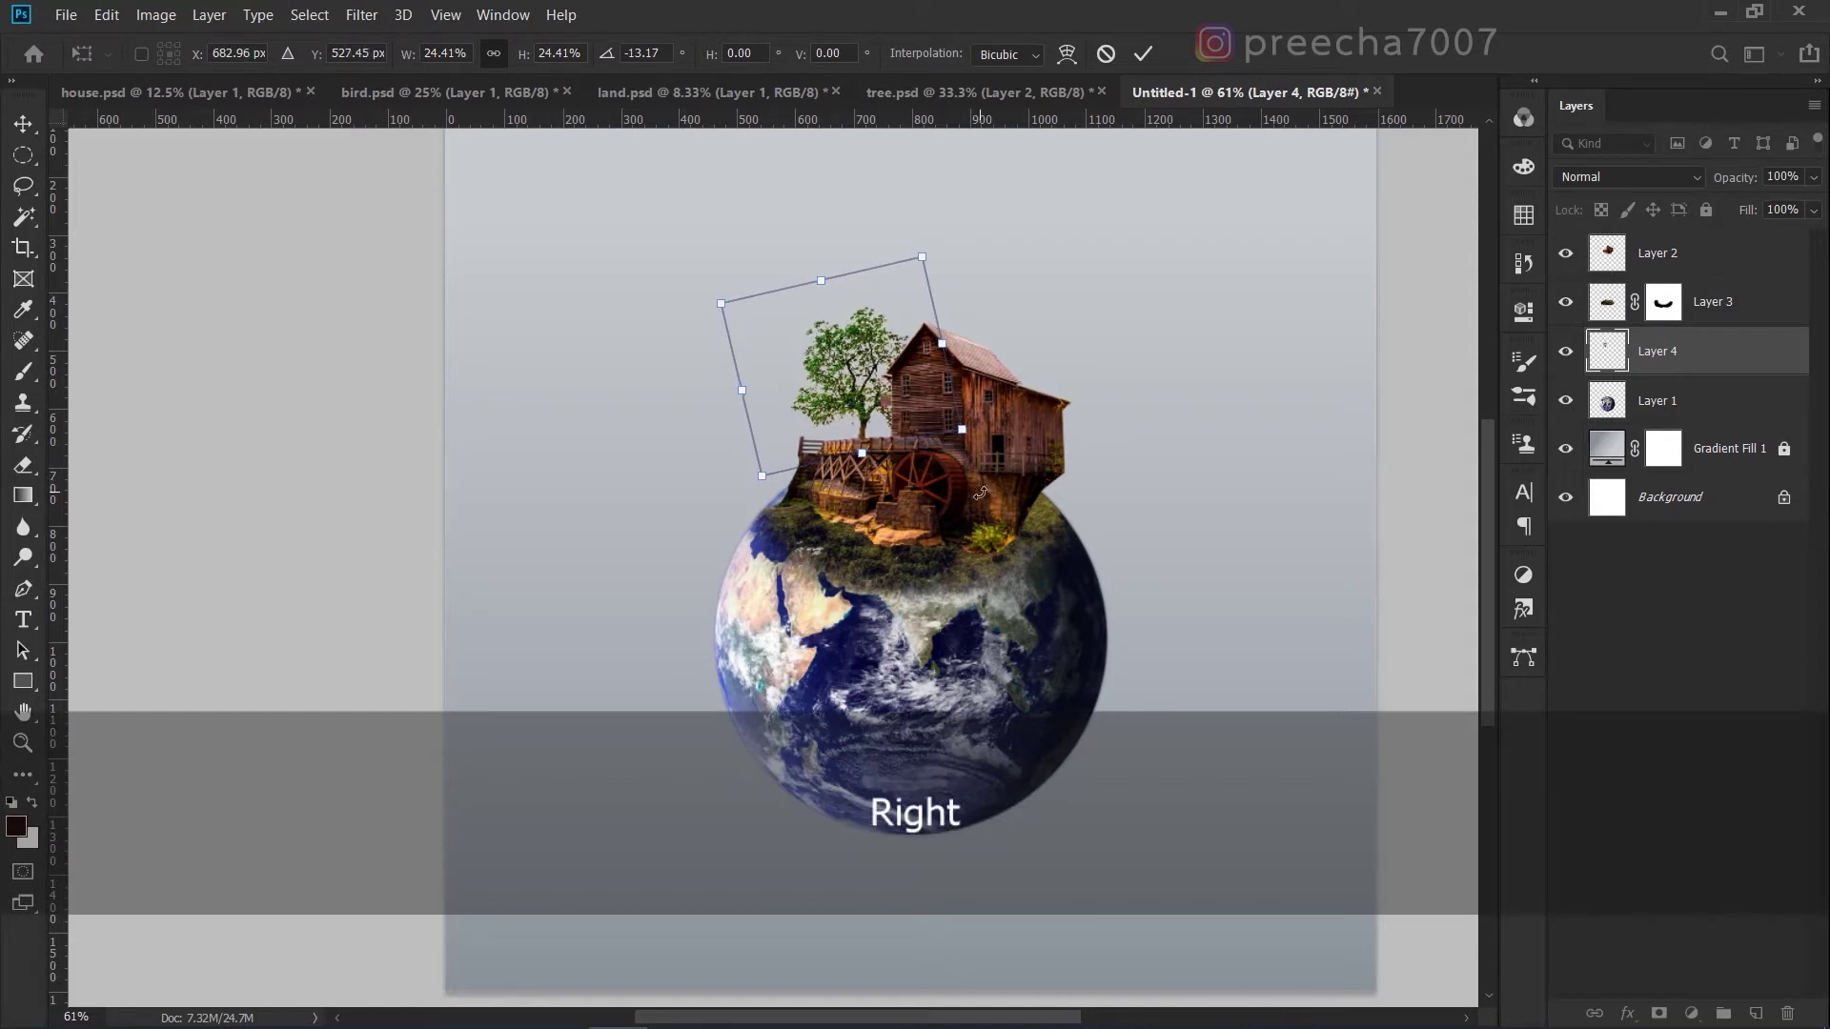
pyautogui.press('Return')
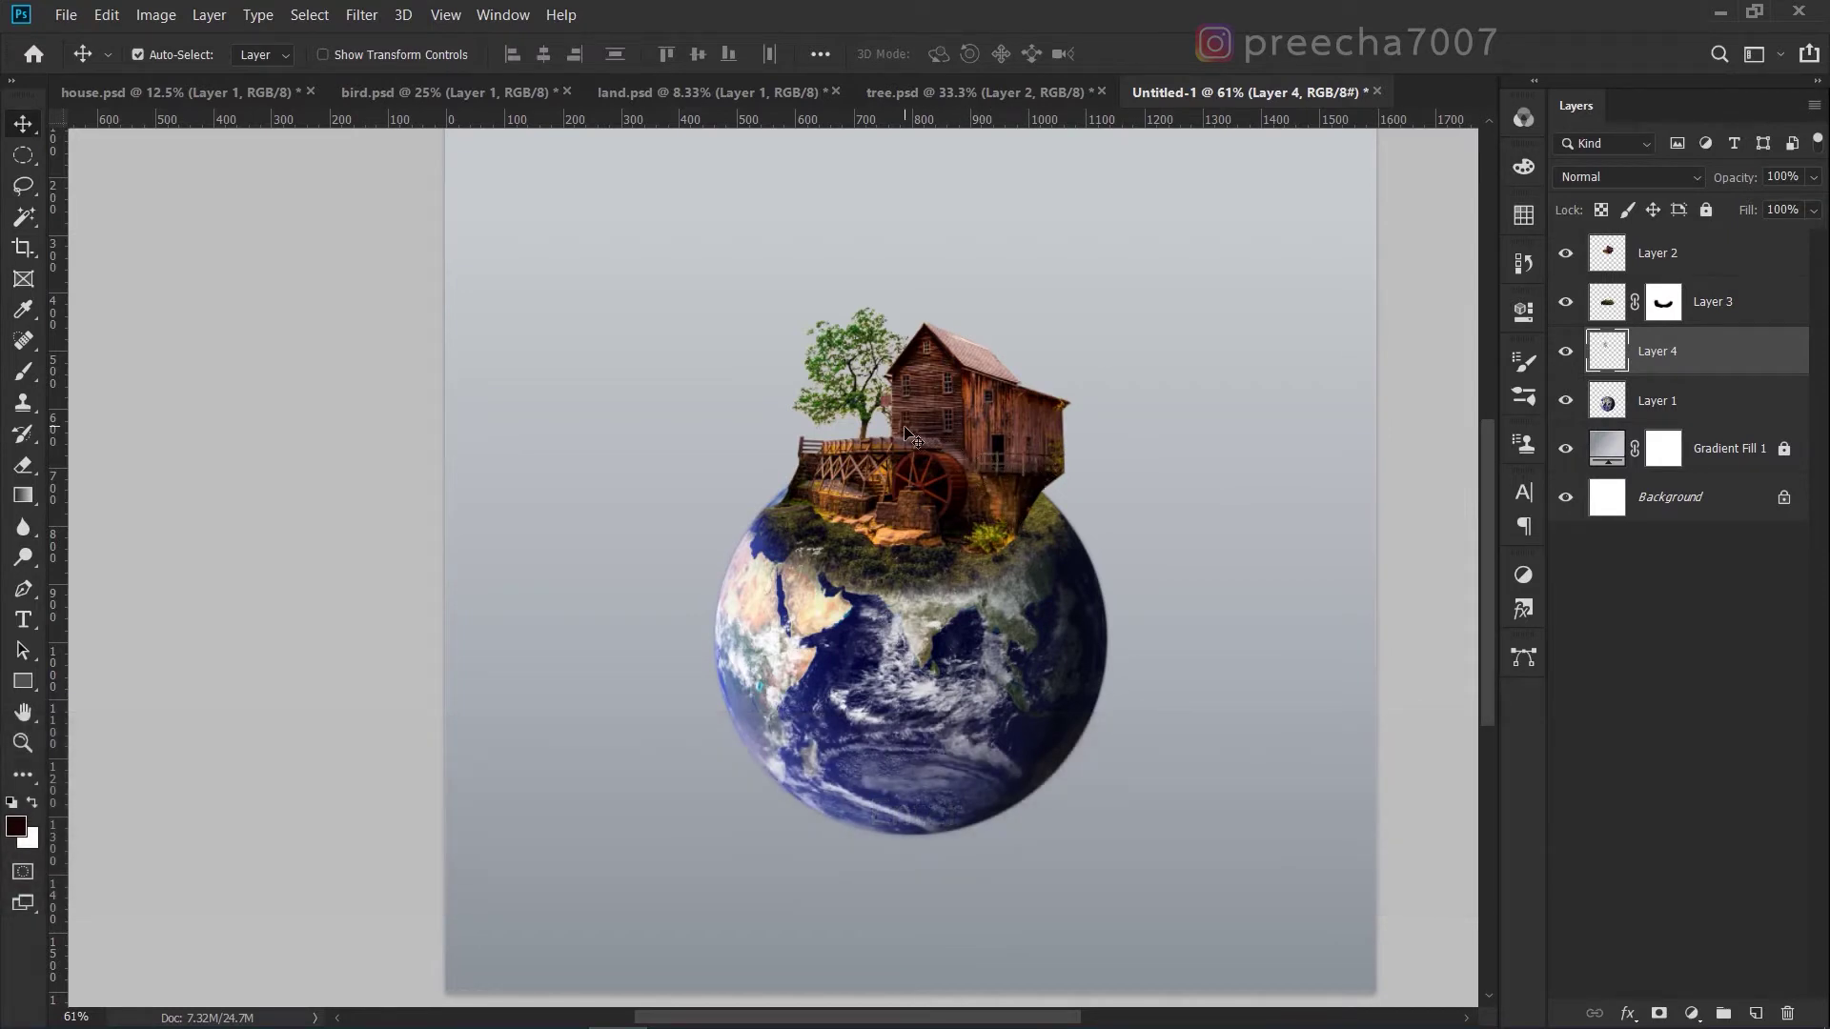
# Add a new empty layer above the mill house layer.
pyautogui.keyDown('alt'); pyautogui.scroll(-3, 901, 411); pyautogui.keyUp('alt')
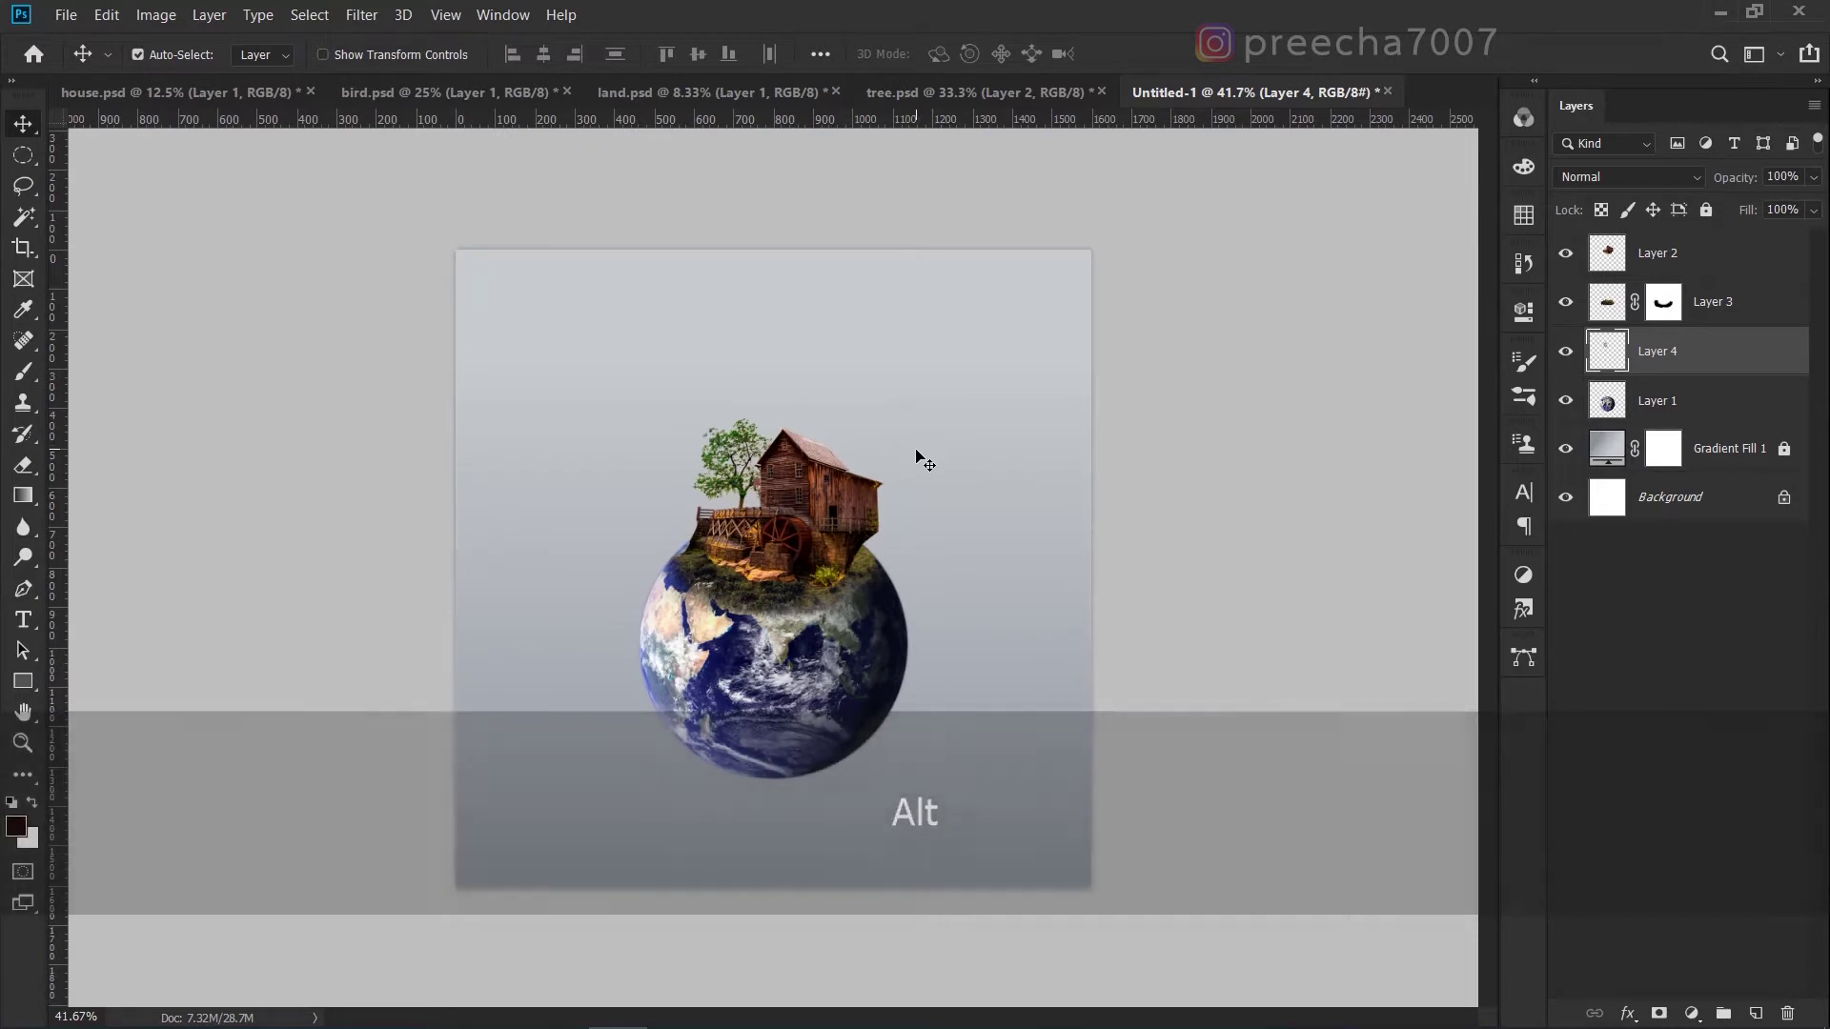
pyautogui.press('alt')
pyautogui.keyDown('alt'); pyautogui.scroll(2, 757, 688); pyautogui.keyUp('alt')
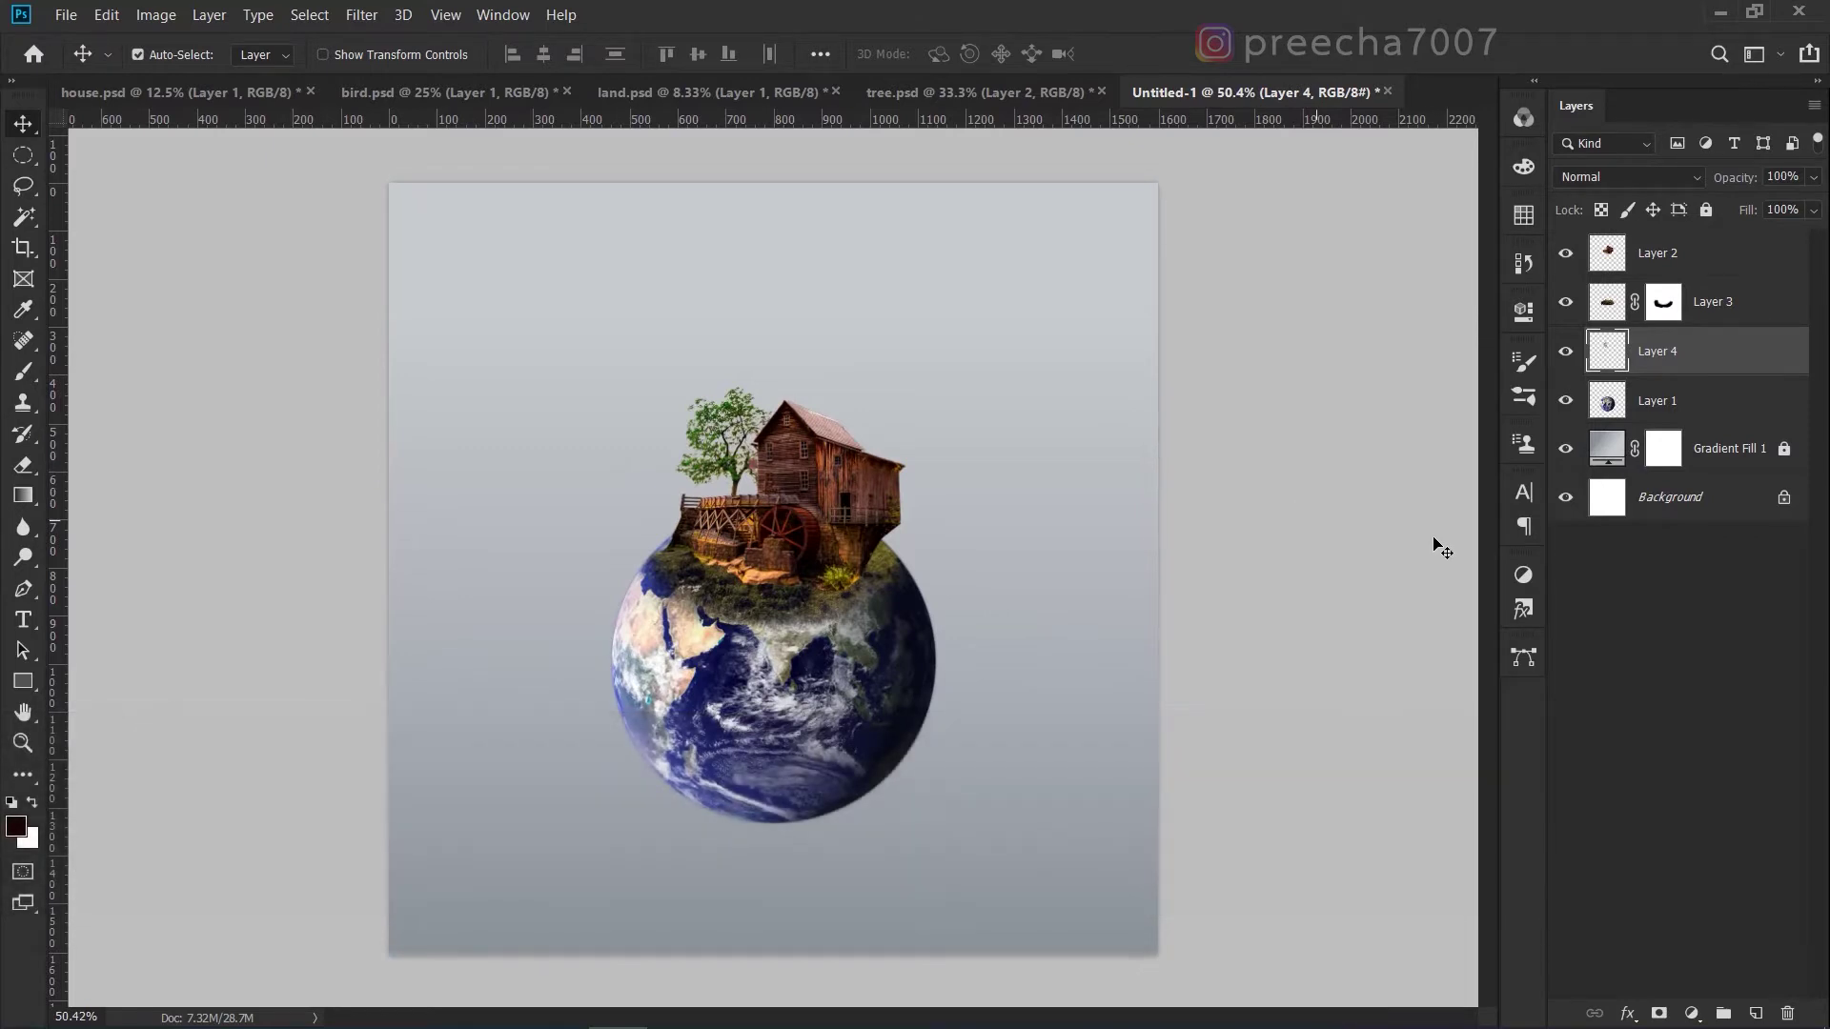
pyautogui.click(1764, 259)
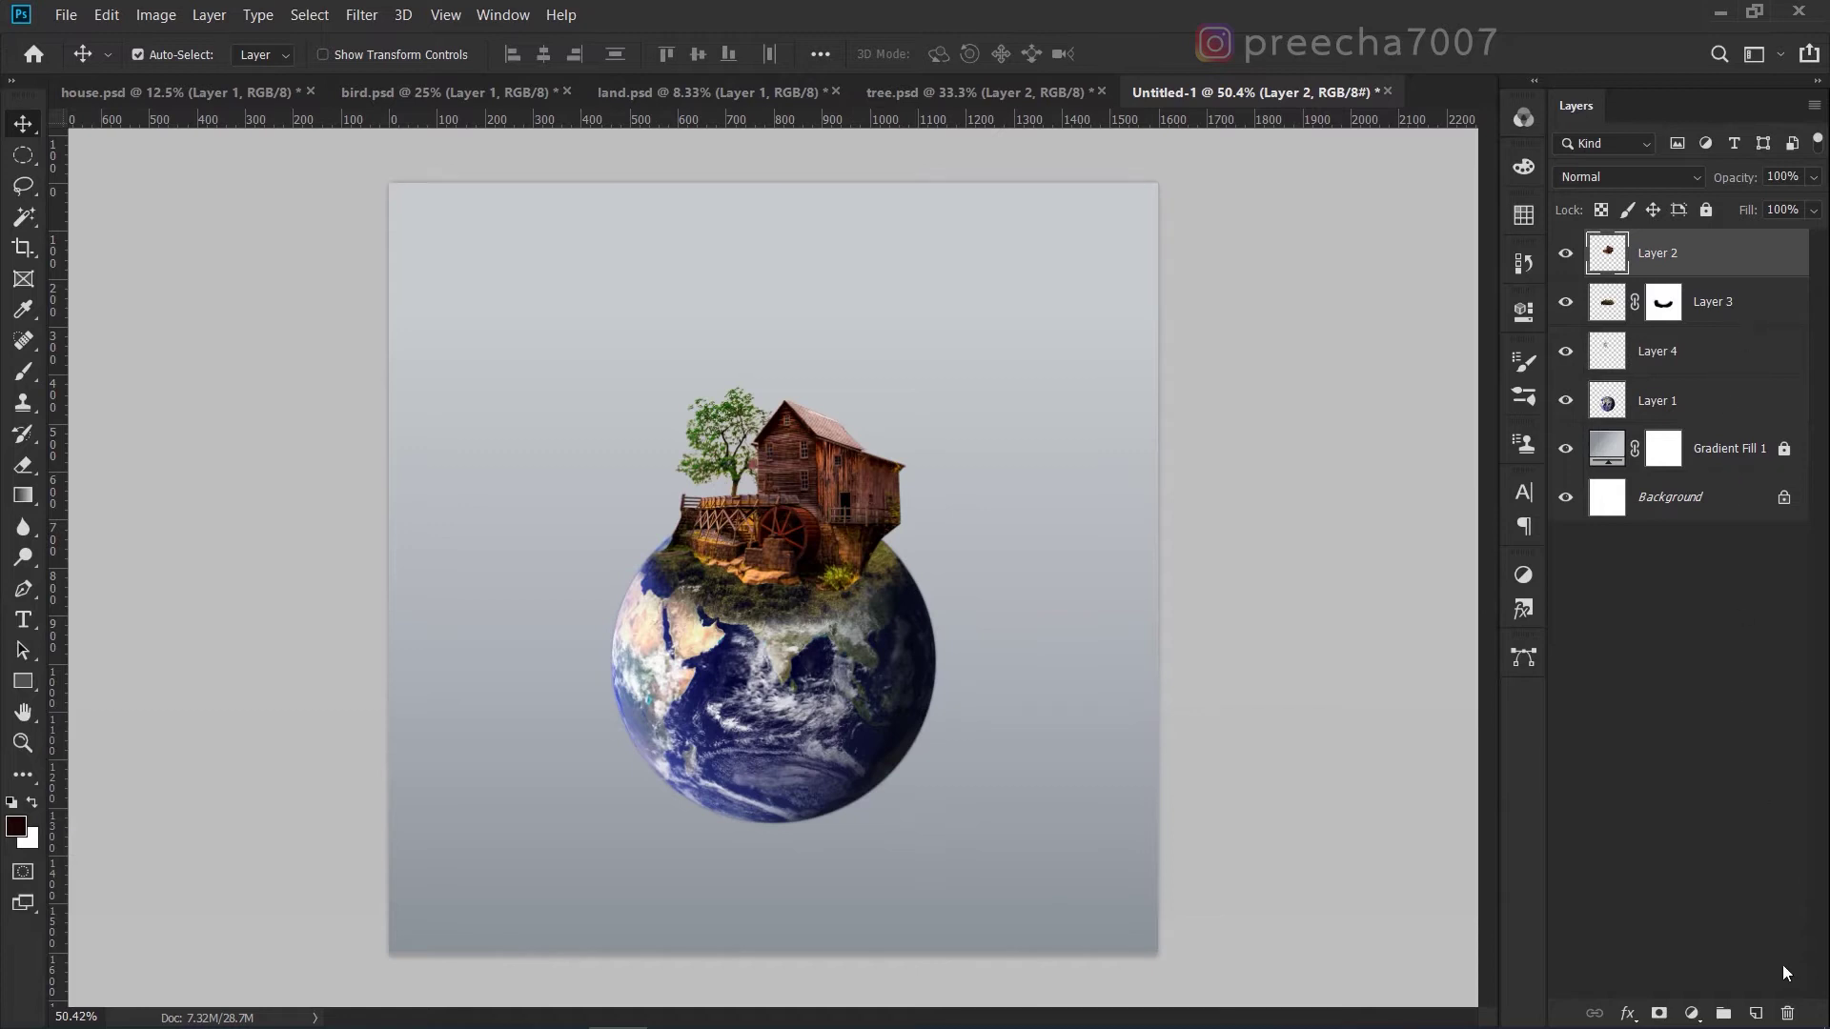
pyautogui.click(1755, 1014)
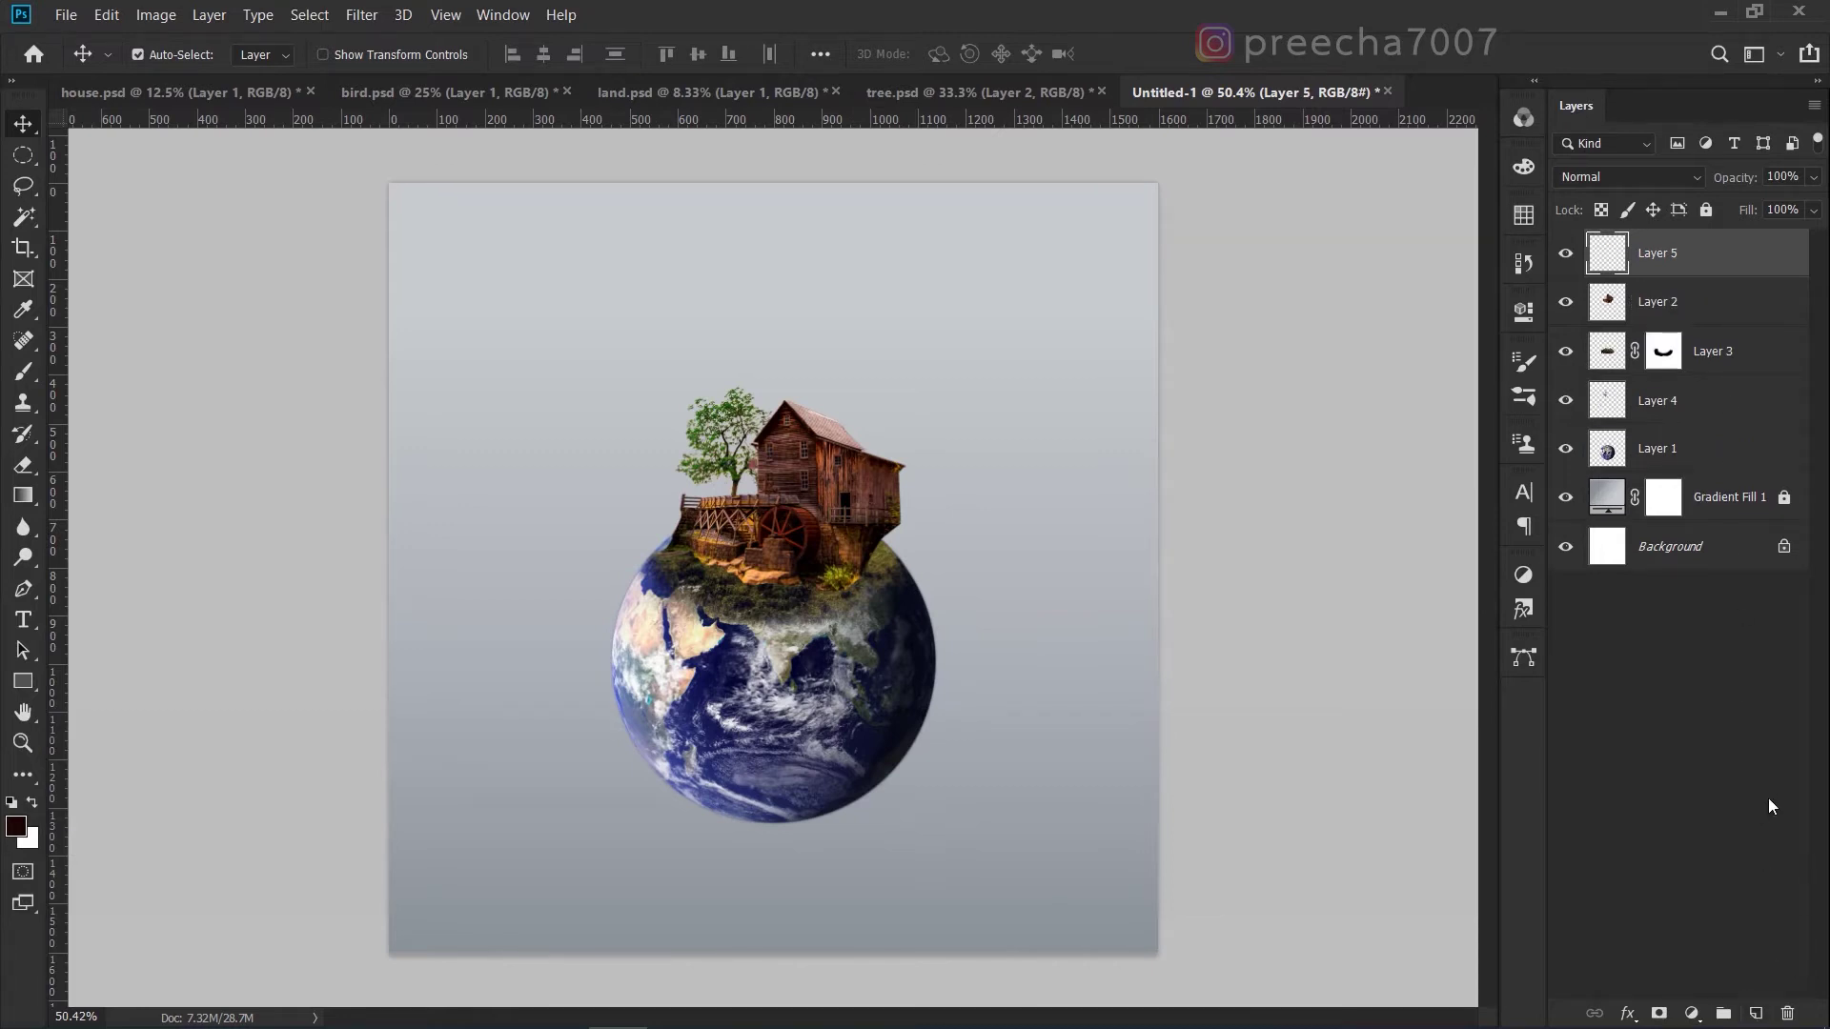
# Choose the cloud2 brush from the Cloud brush group for painting on the empty layer.
pyautogui.click(24, 372)
pyautogui.rightClick(864, 492)
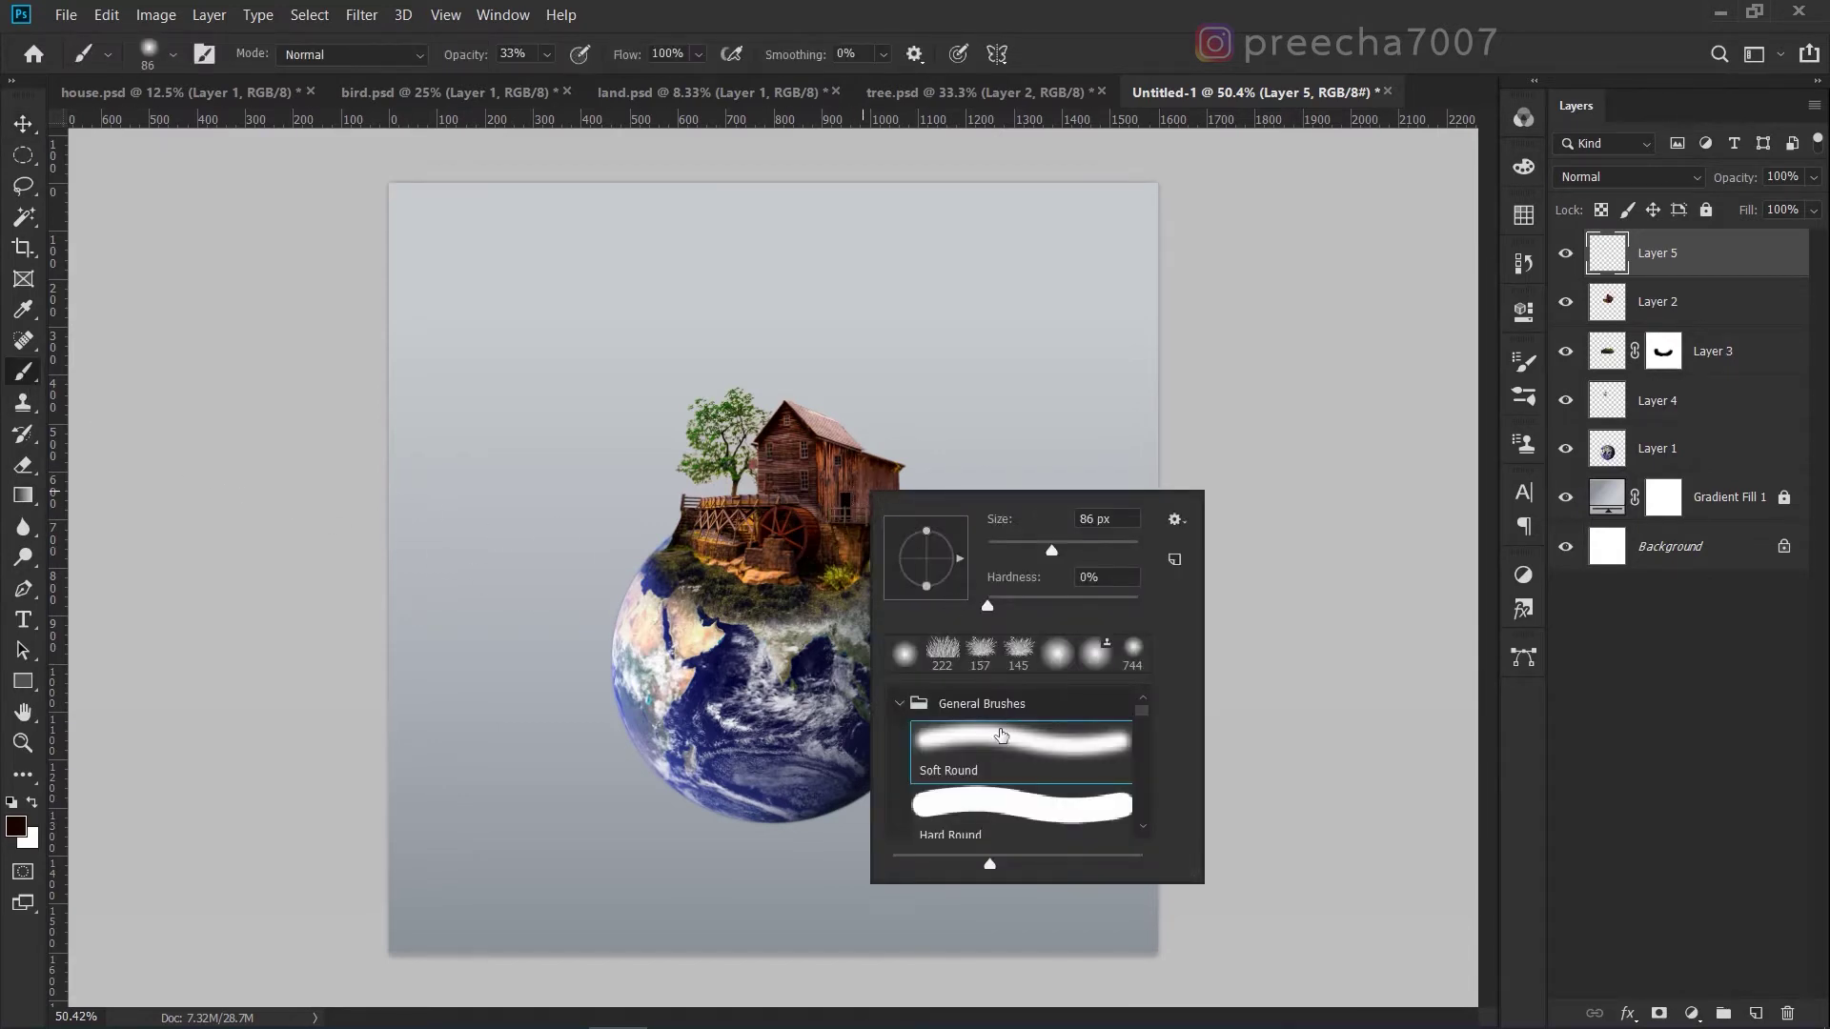
pyautogui.click(898, 706)
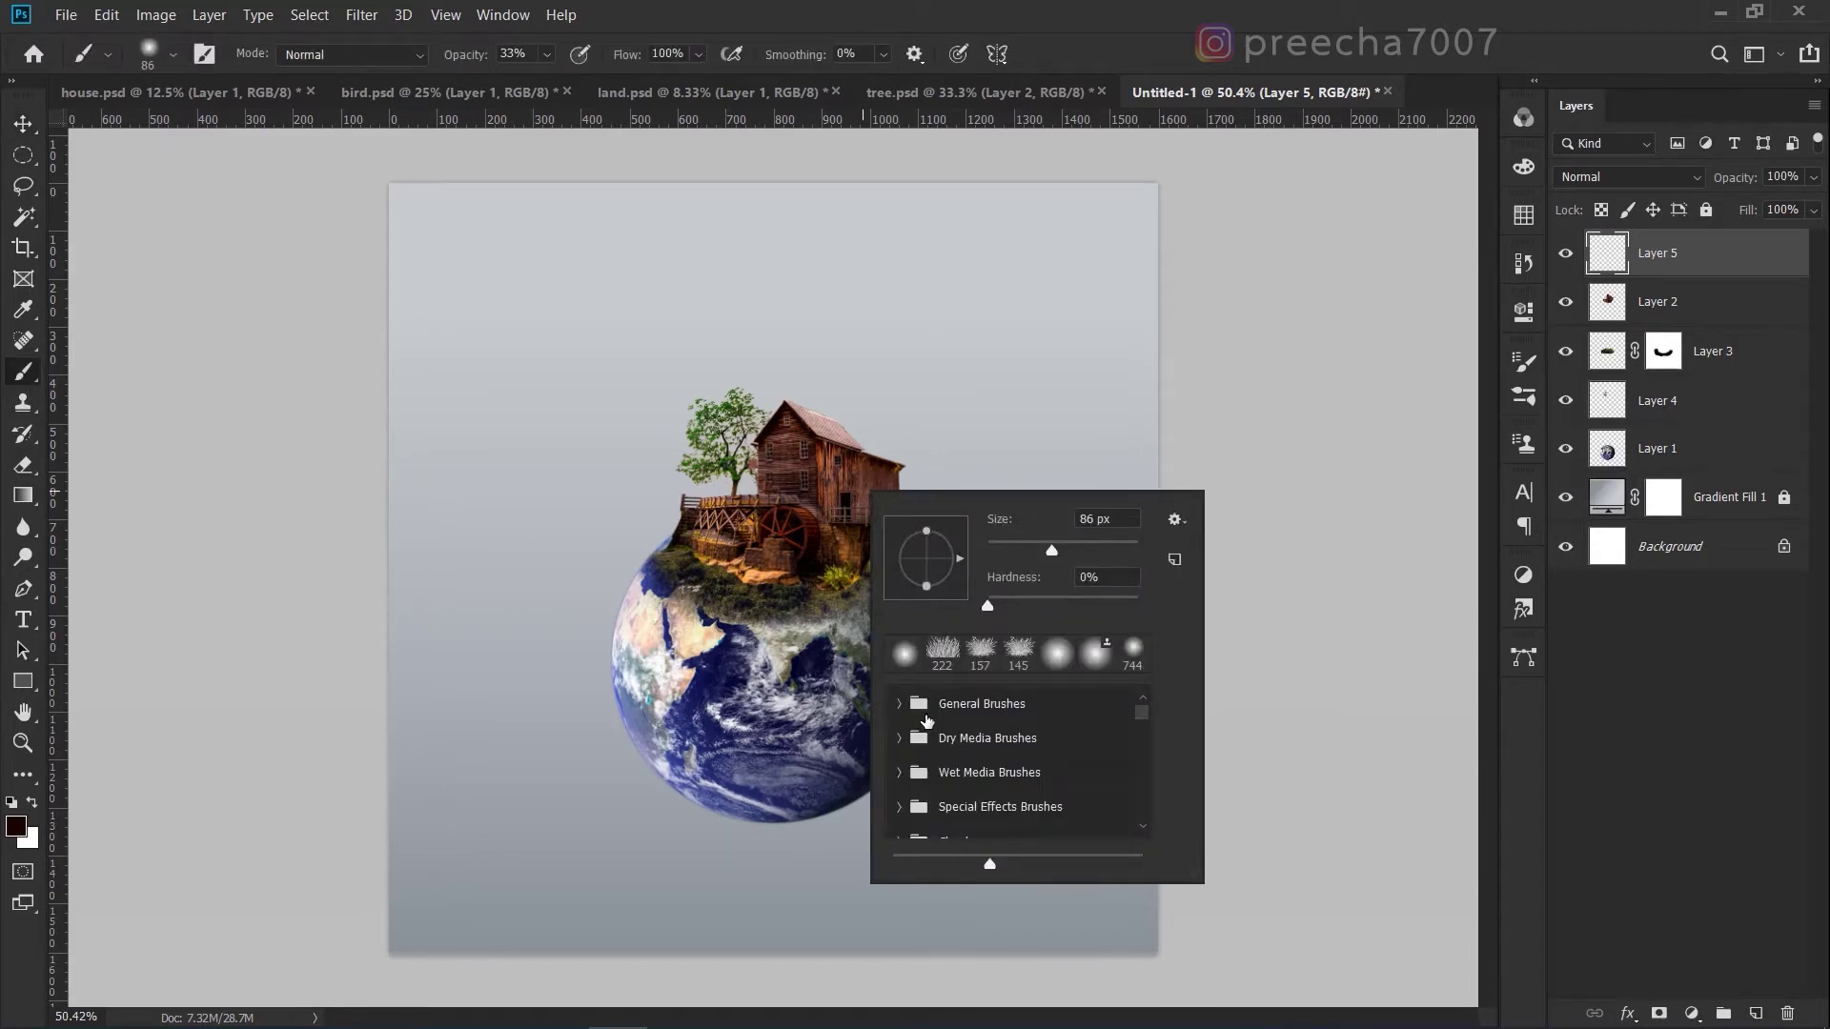
pyautogui.scroll(-1, 920, 729)
pyautogui.click(900, 806)
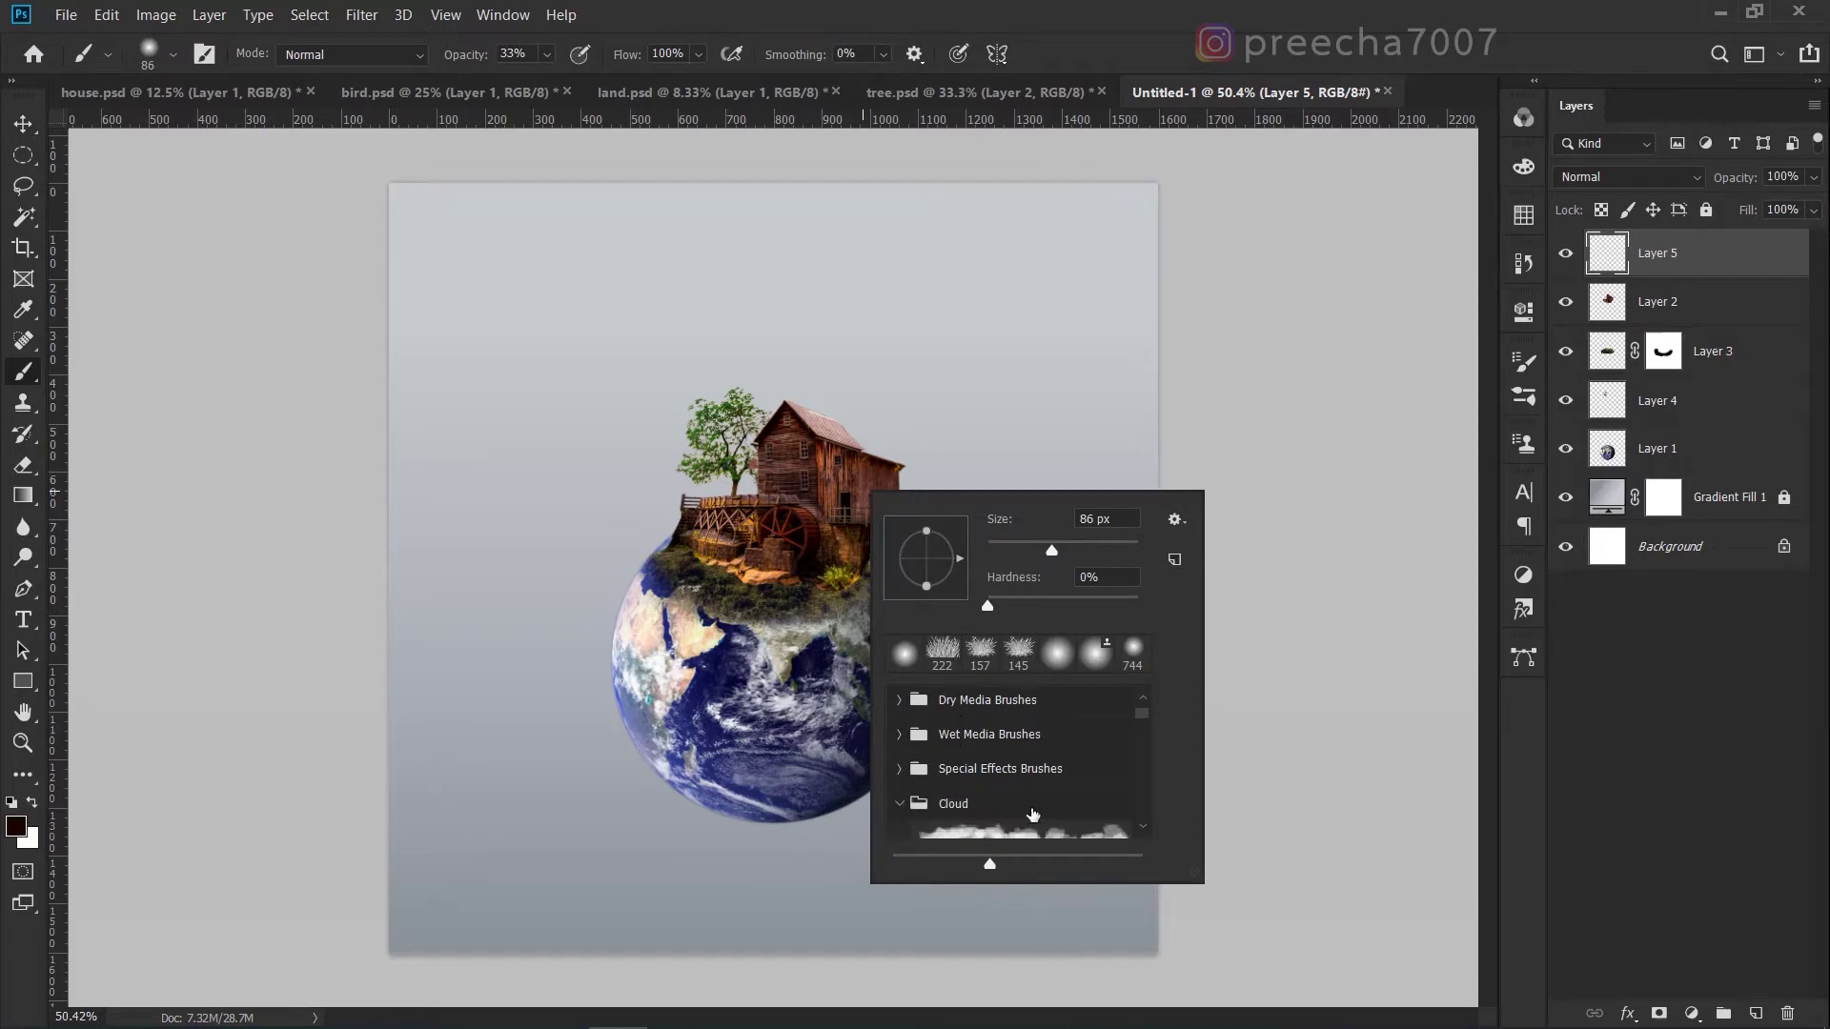
pyautogui.scroll(-4, 1006, 817)
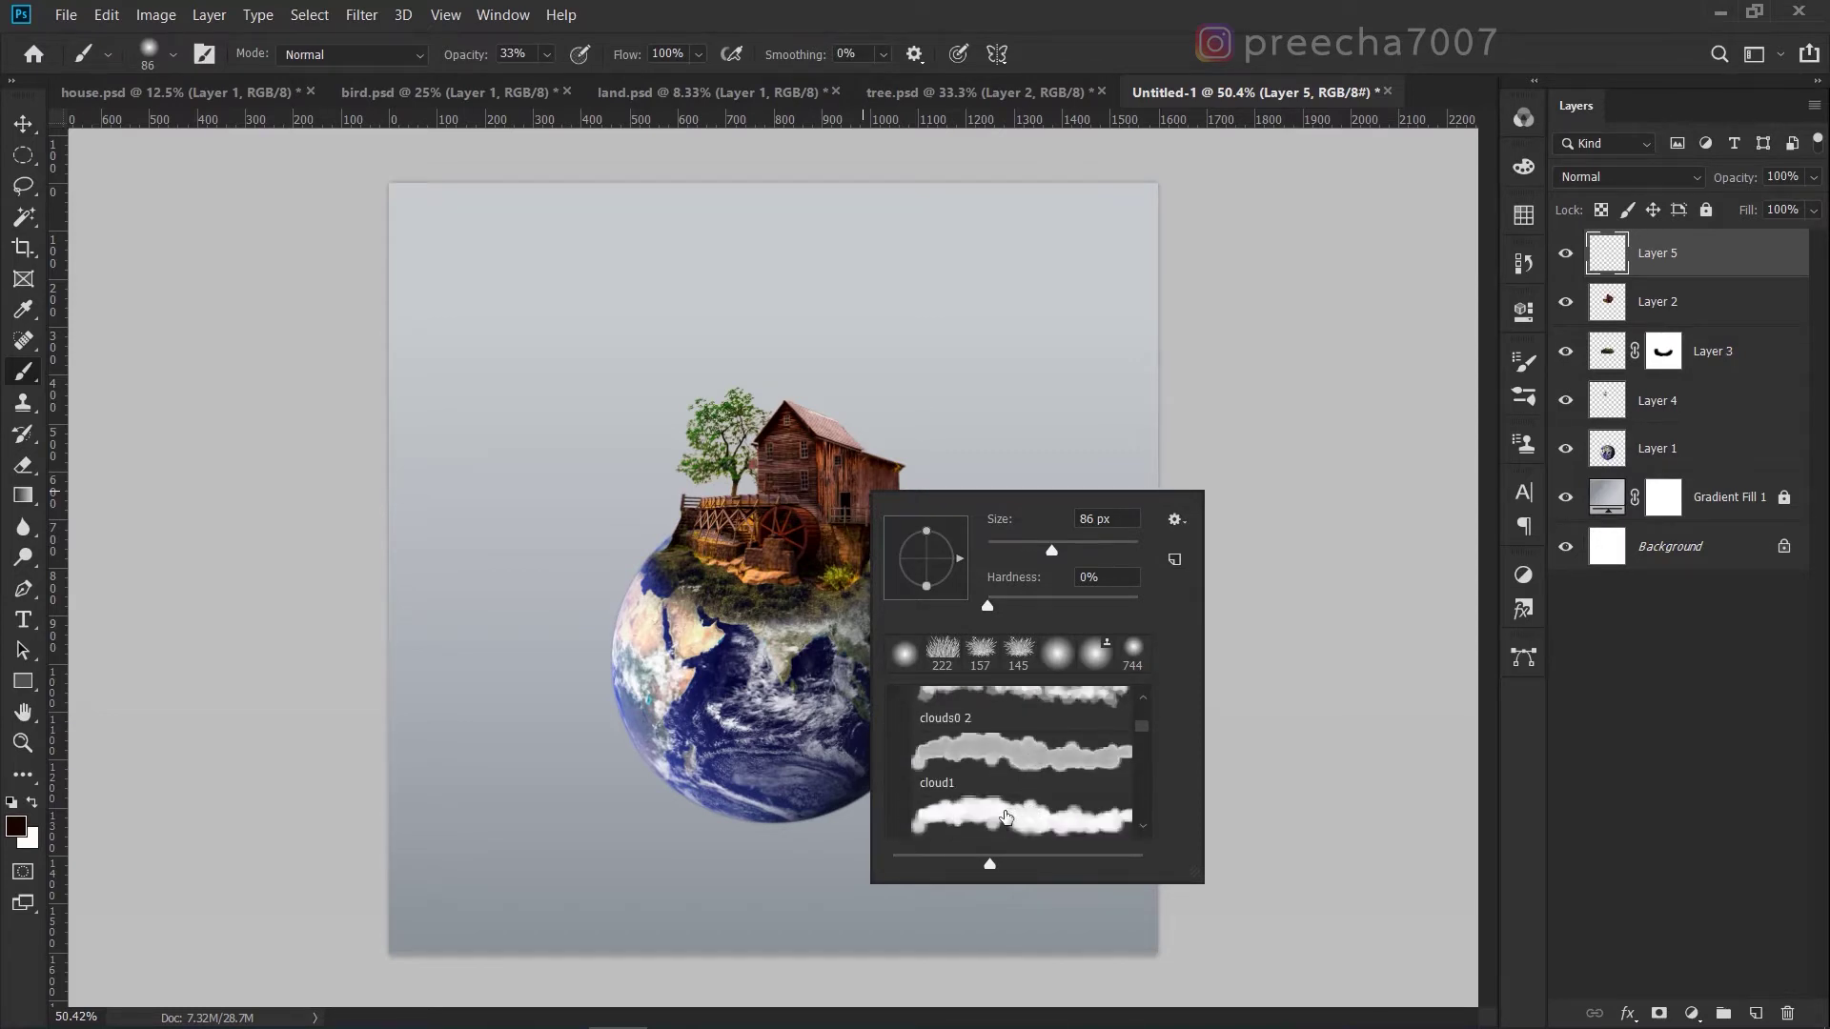
pyautogui.scroll(-1, 1006, 817)
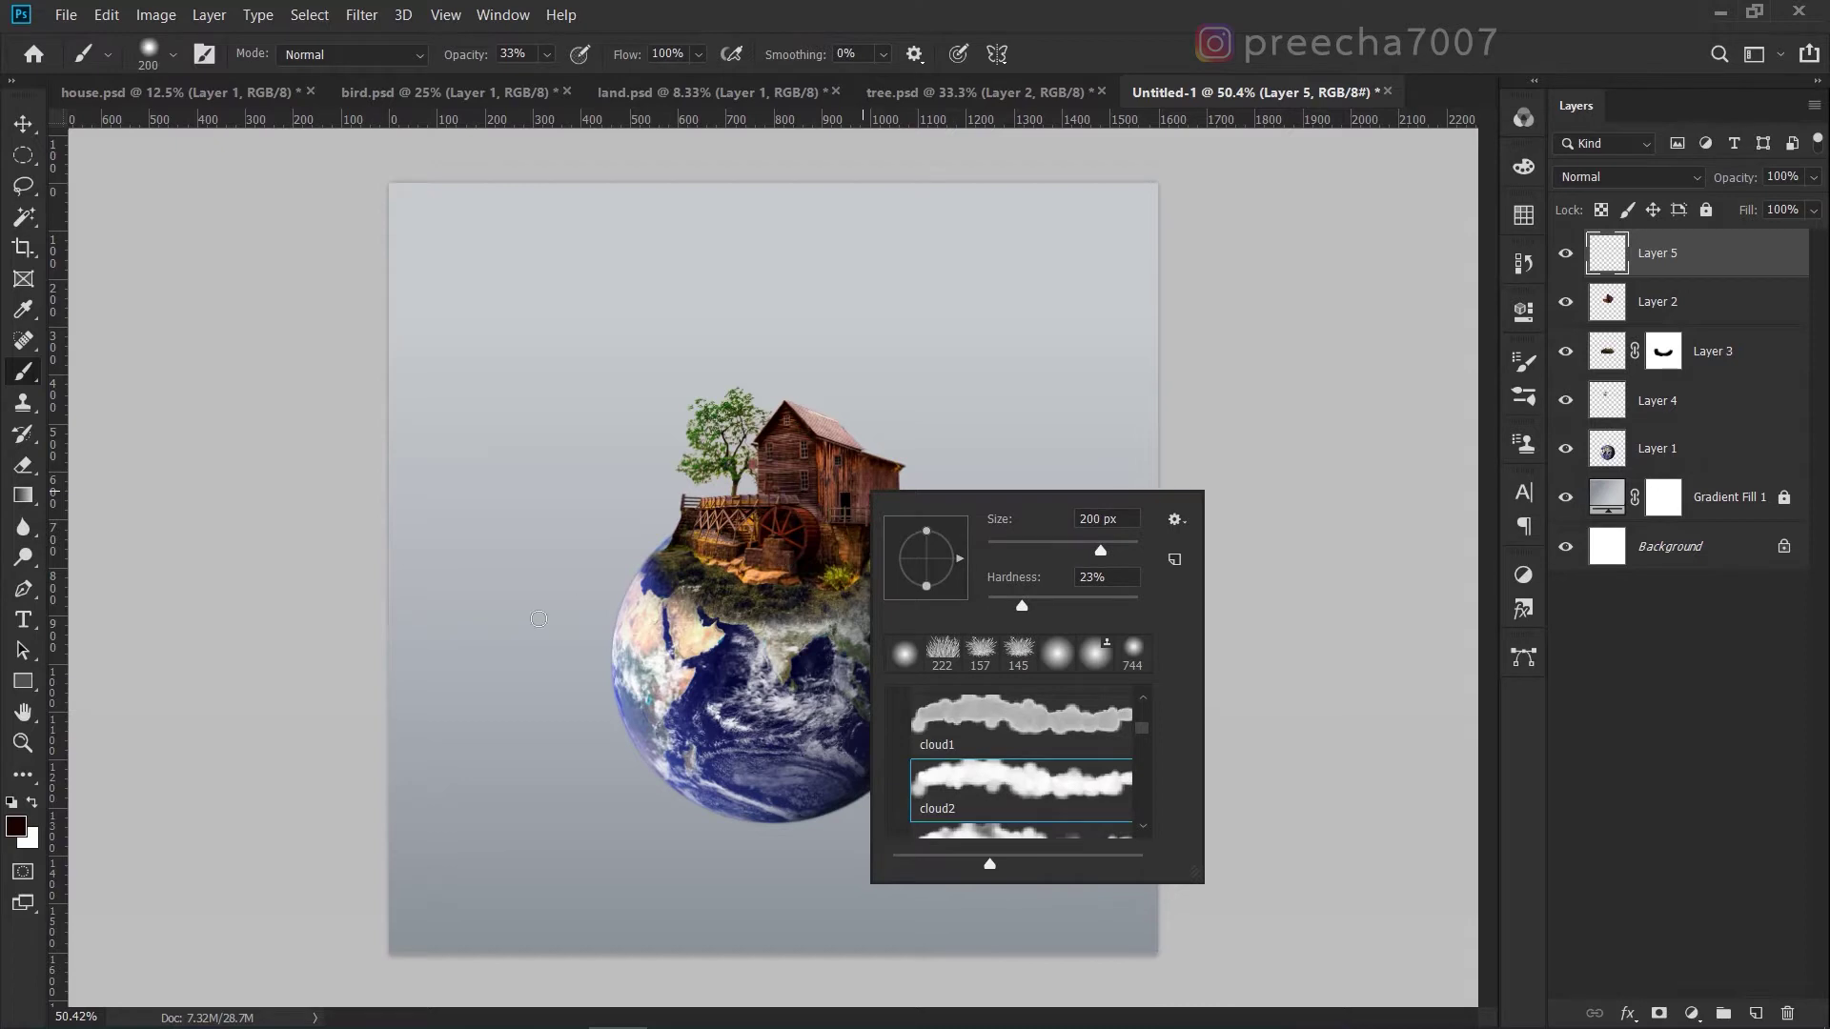
# Set the foreground colour to white (ffffff).
pyautogui.click(14, 825)
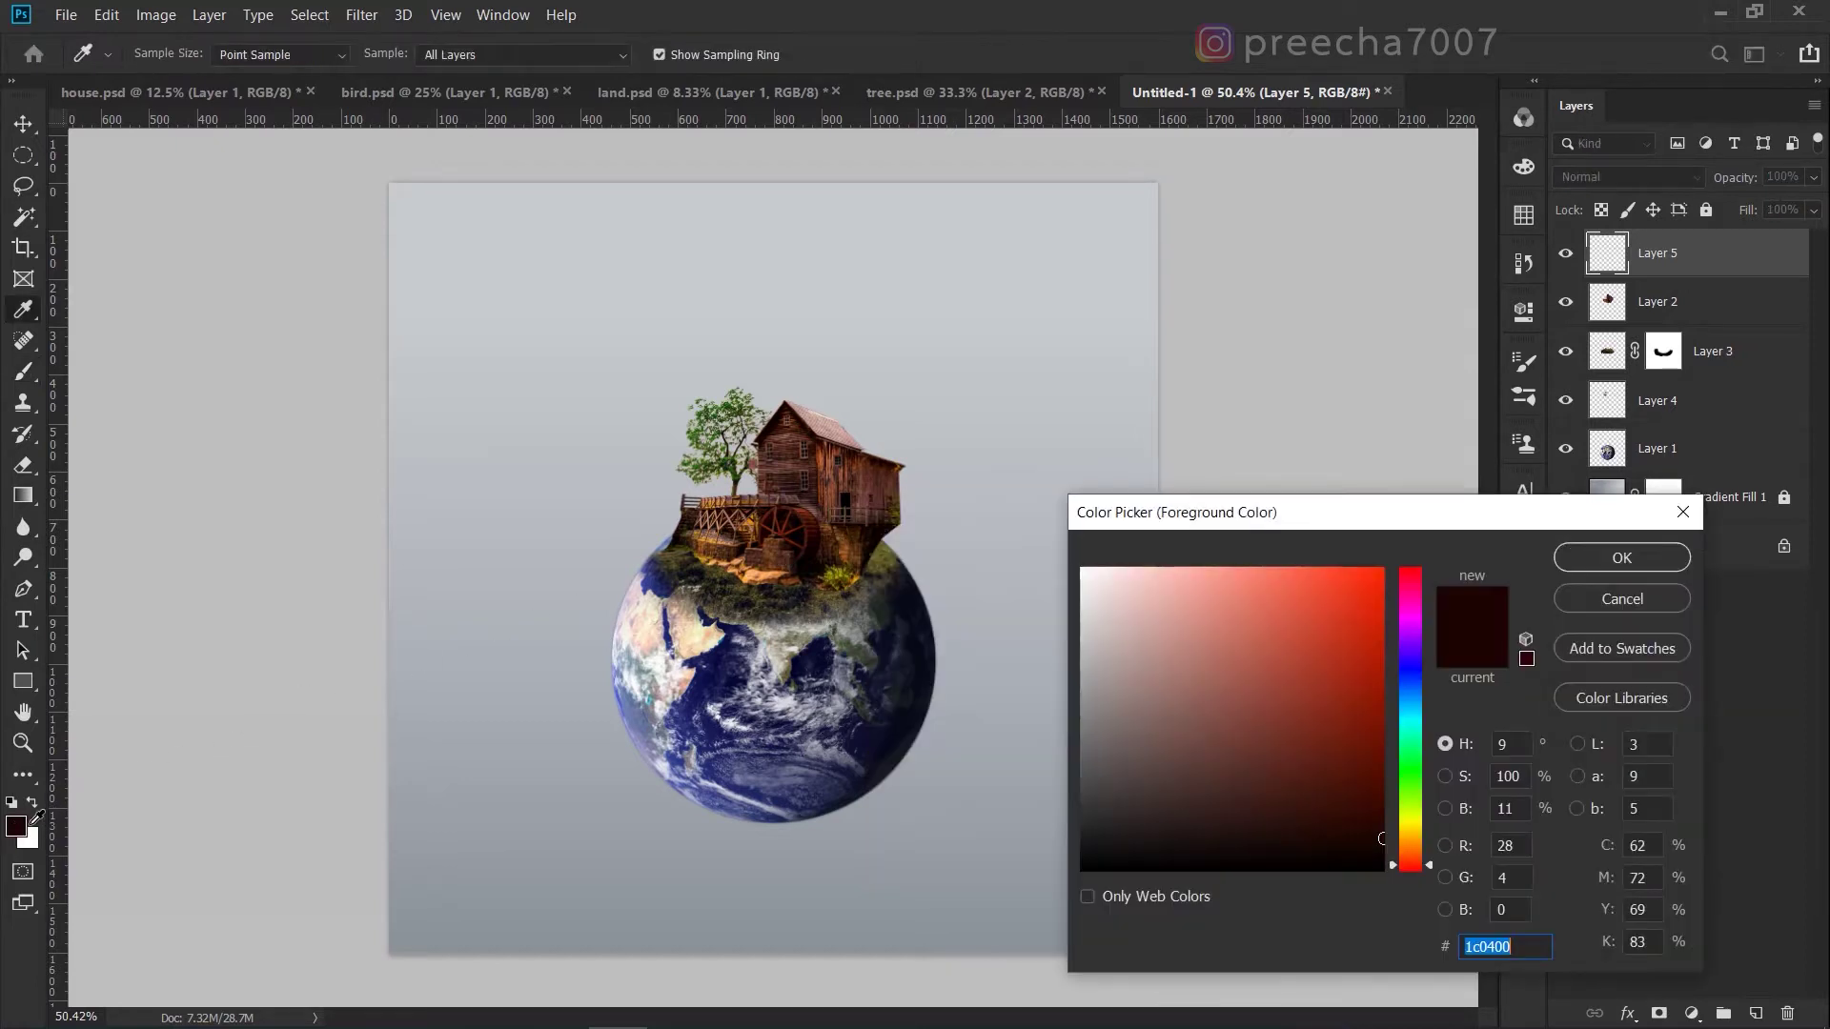
pyautogui.write('ffffff')
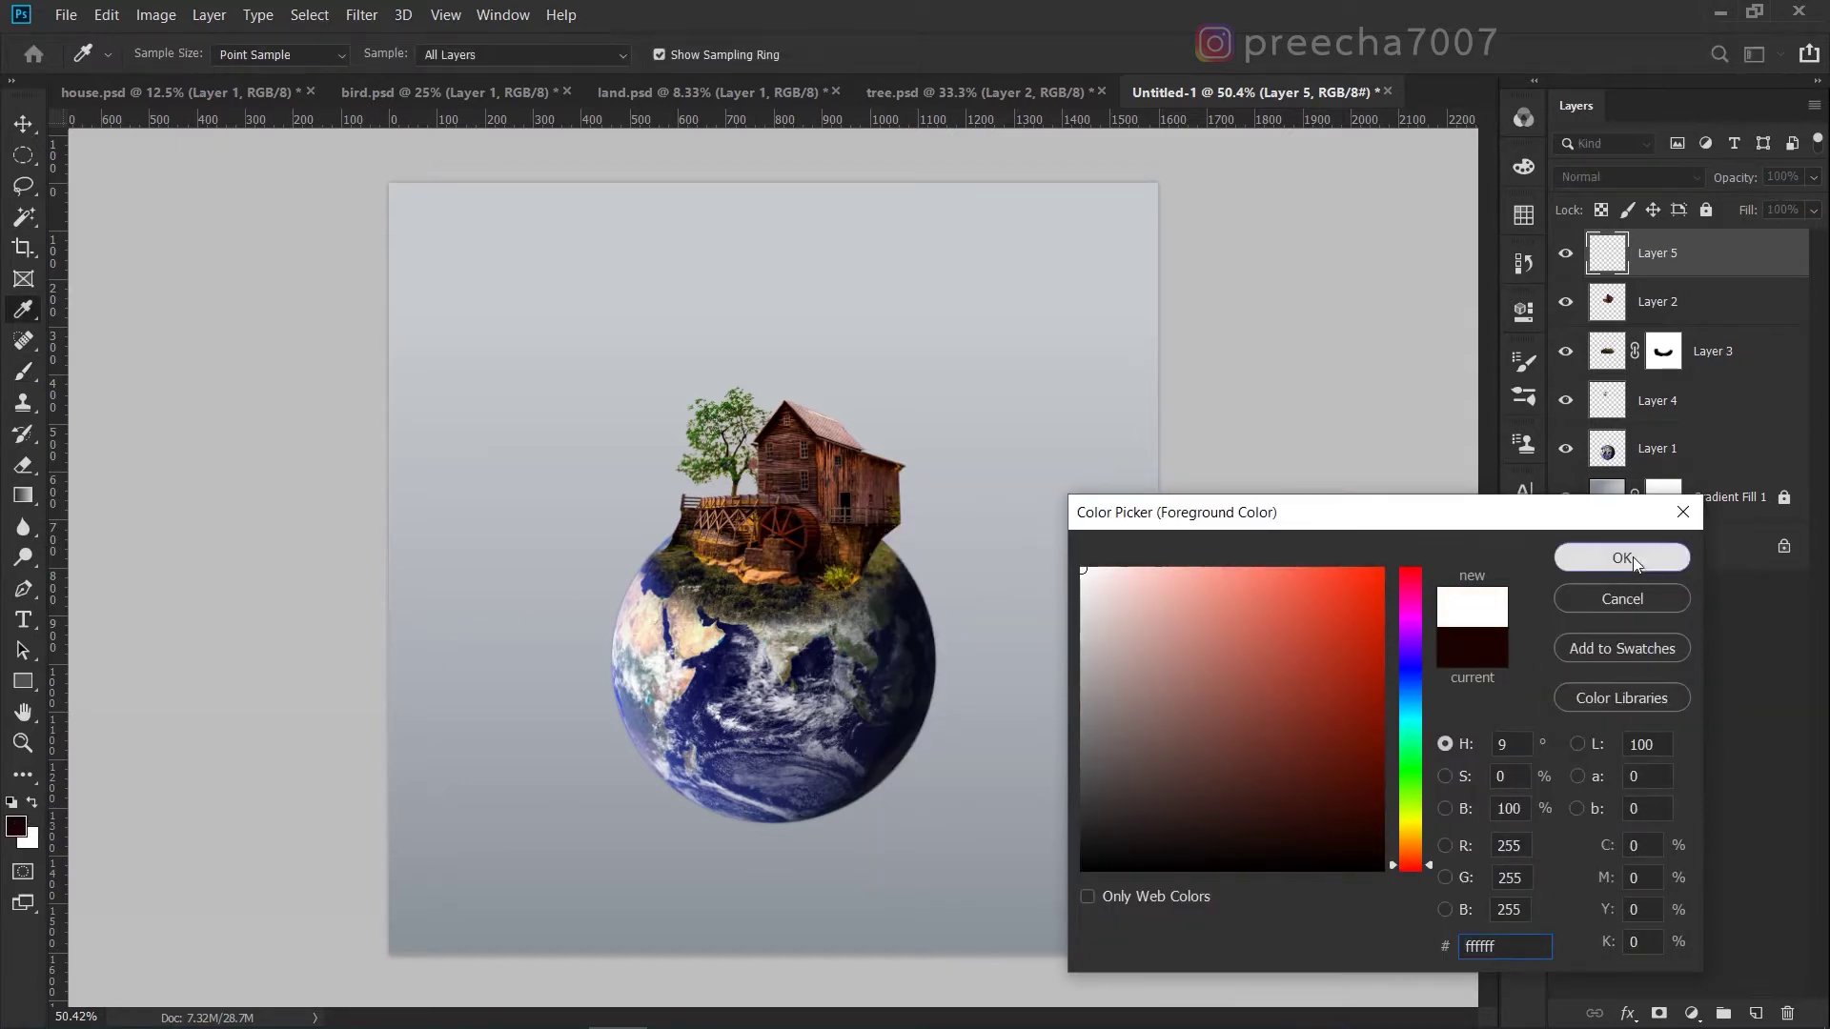
pyautogui.click(1622, 558)
# Paint soft white clouds above and to the right of the mill house and at the canvas's left edge, with the brush resized to 235 px.
pyautogui.moveTo(836, 524); pyautogui.dragTo(894, 533)
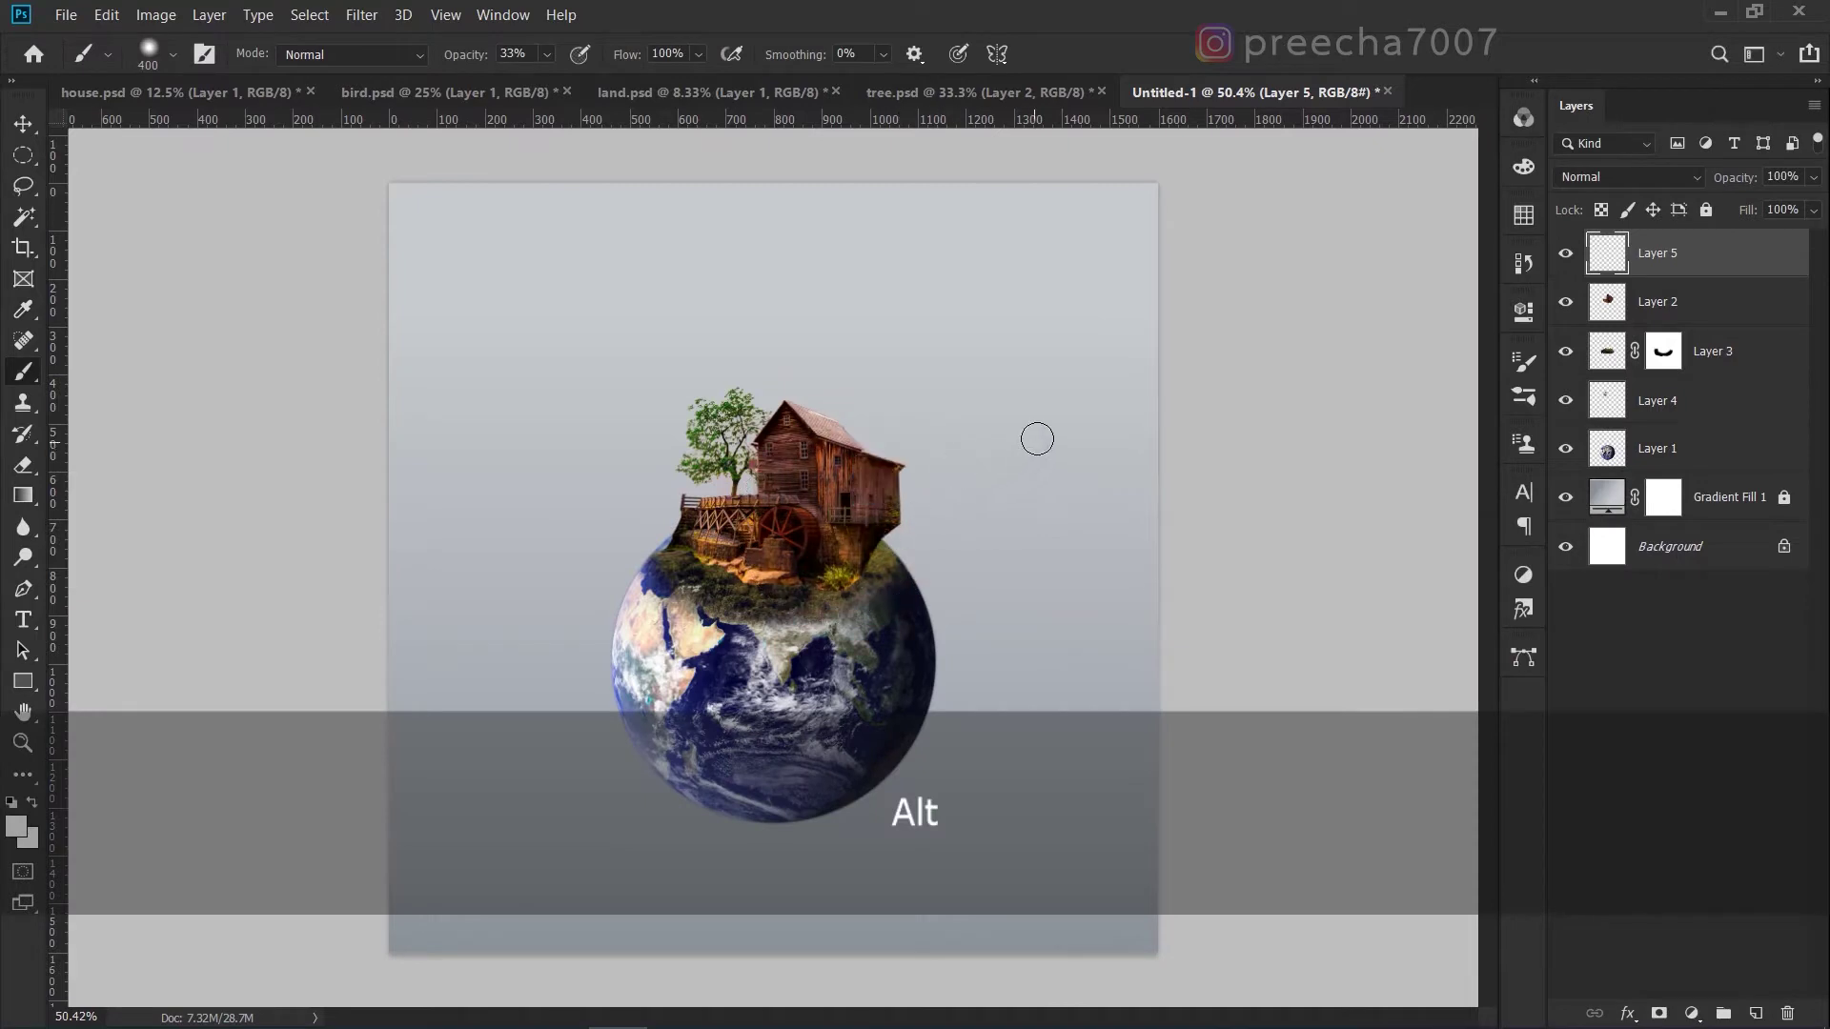
pyautogui.moveTo(1020, 443)
pyautogui.mouseDown()
pyautogui.moveTo(990, 391)
pyautogui.moveTo(700, 379)
pyautogui.mouseUp()
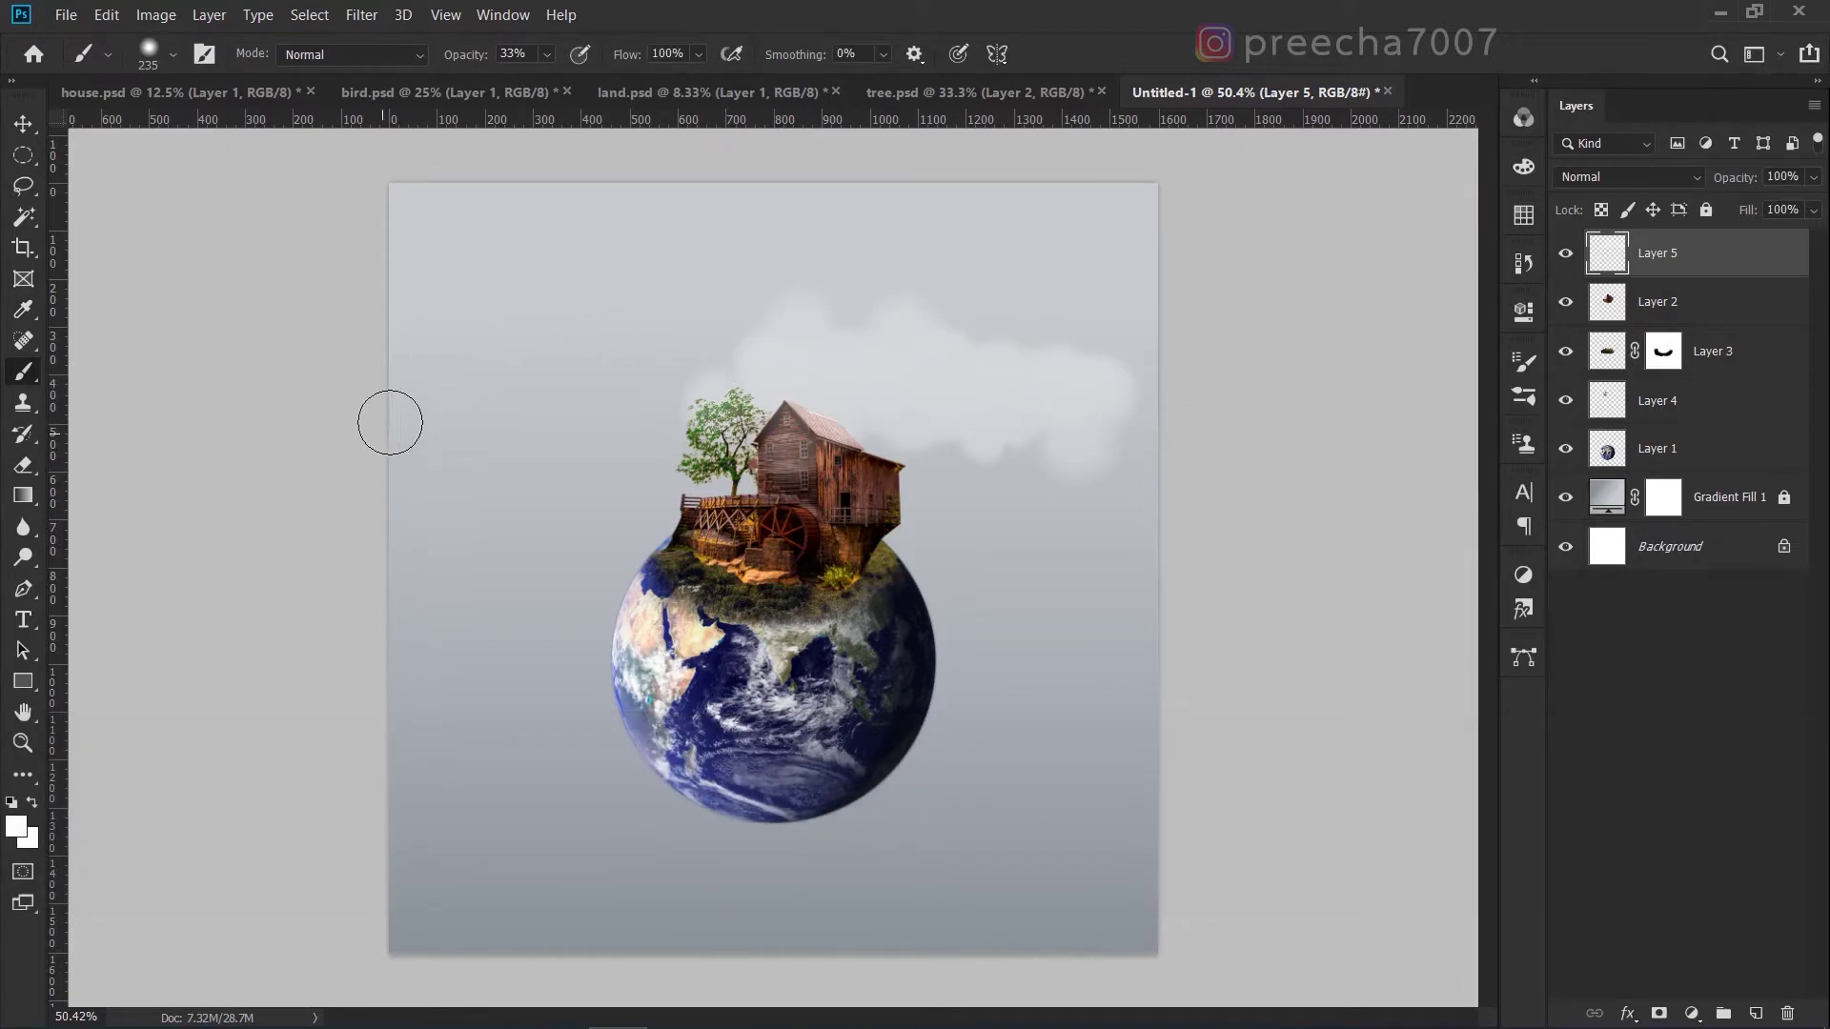
pyautogui.moveTo(399, 431); pyautogui.dragTo(593, 473)
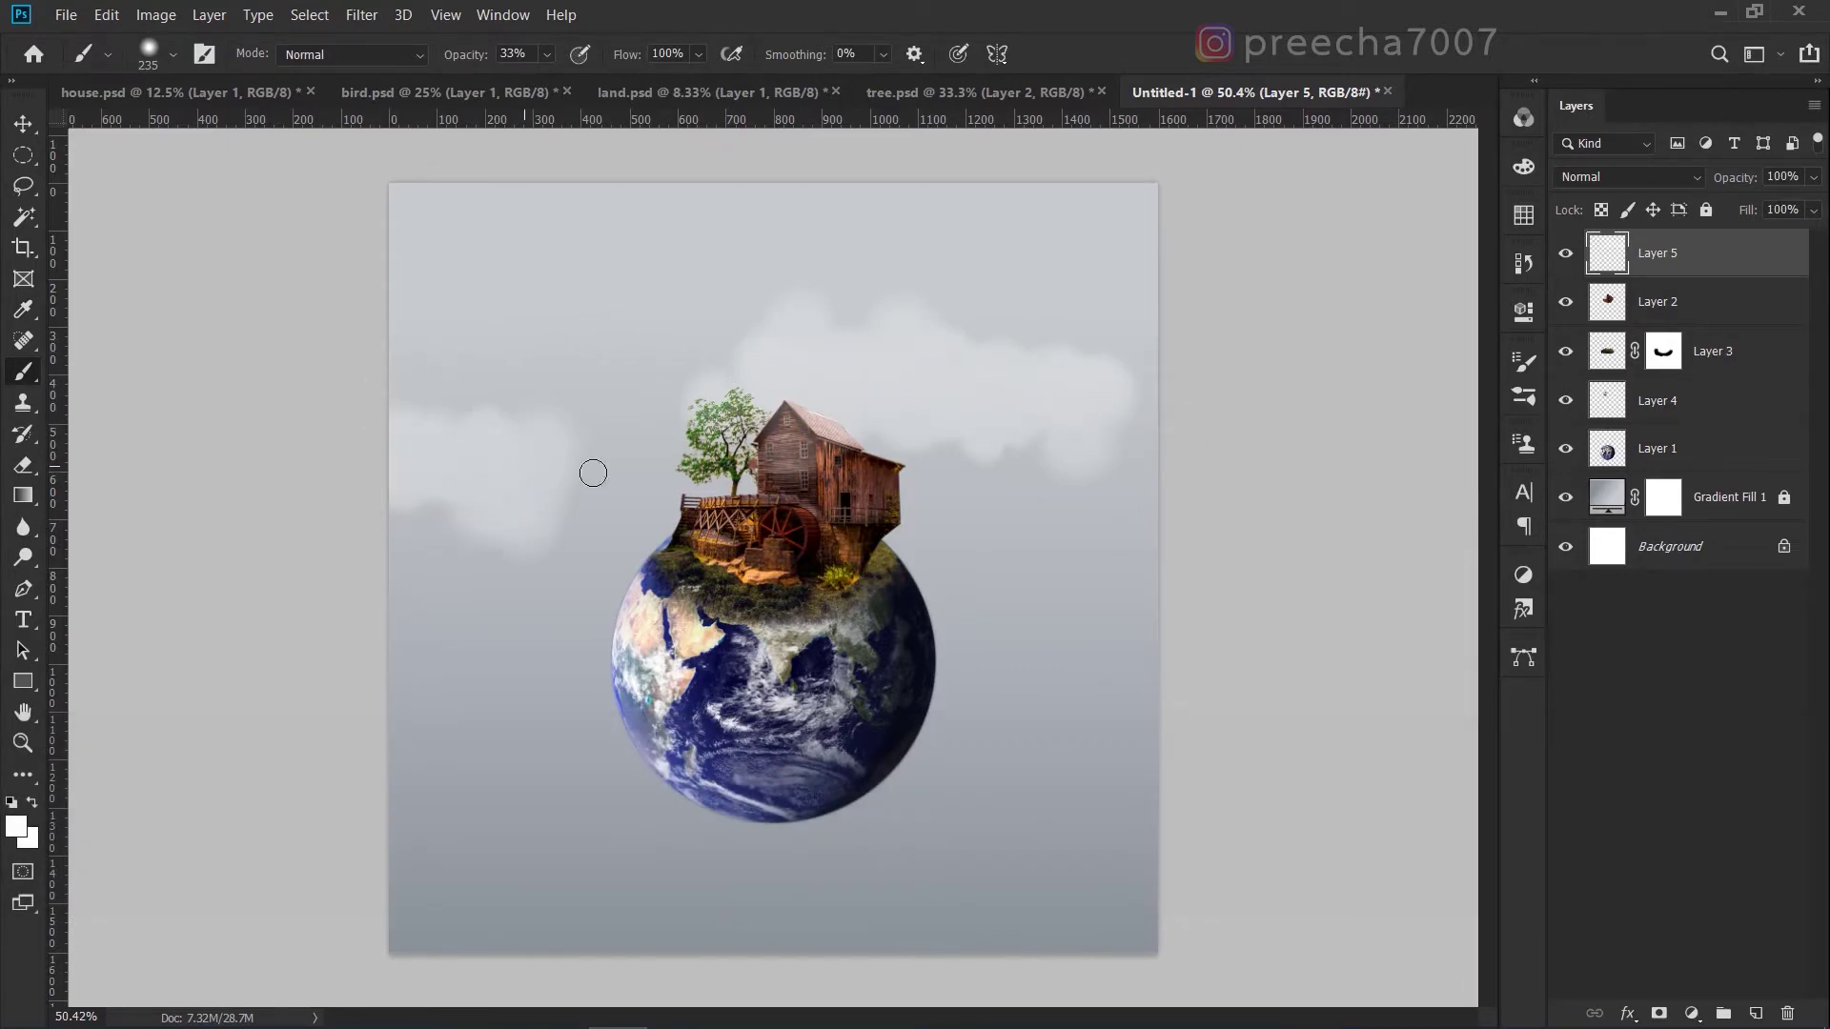
# Paint brighter cloud detail over the clouds on both sides of the mill house with the cloud3 brush at 127 px.
pyautogui.rightClick(1105, 419)
pyautogui.scroll(-2, 1238, 700)
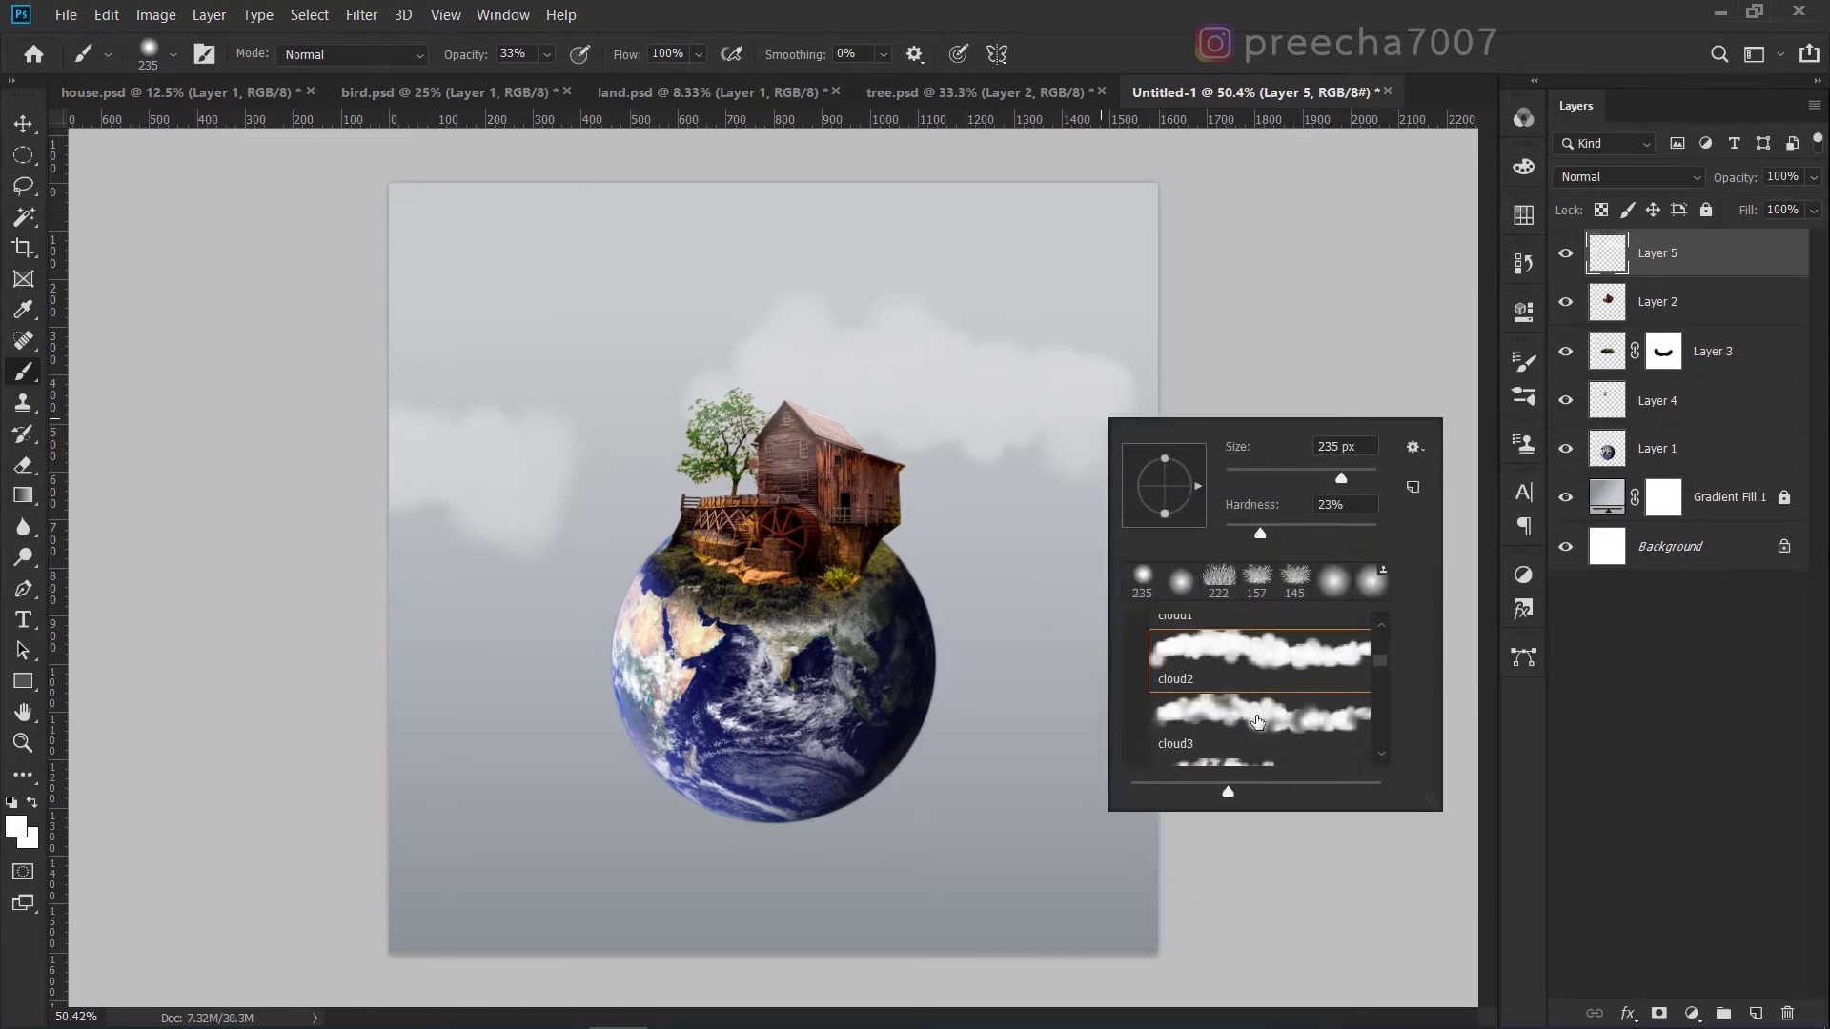
pyautogui.scroll(-1, 1292, 721)
pyautogui.click(1270, 688)
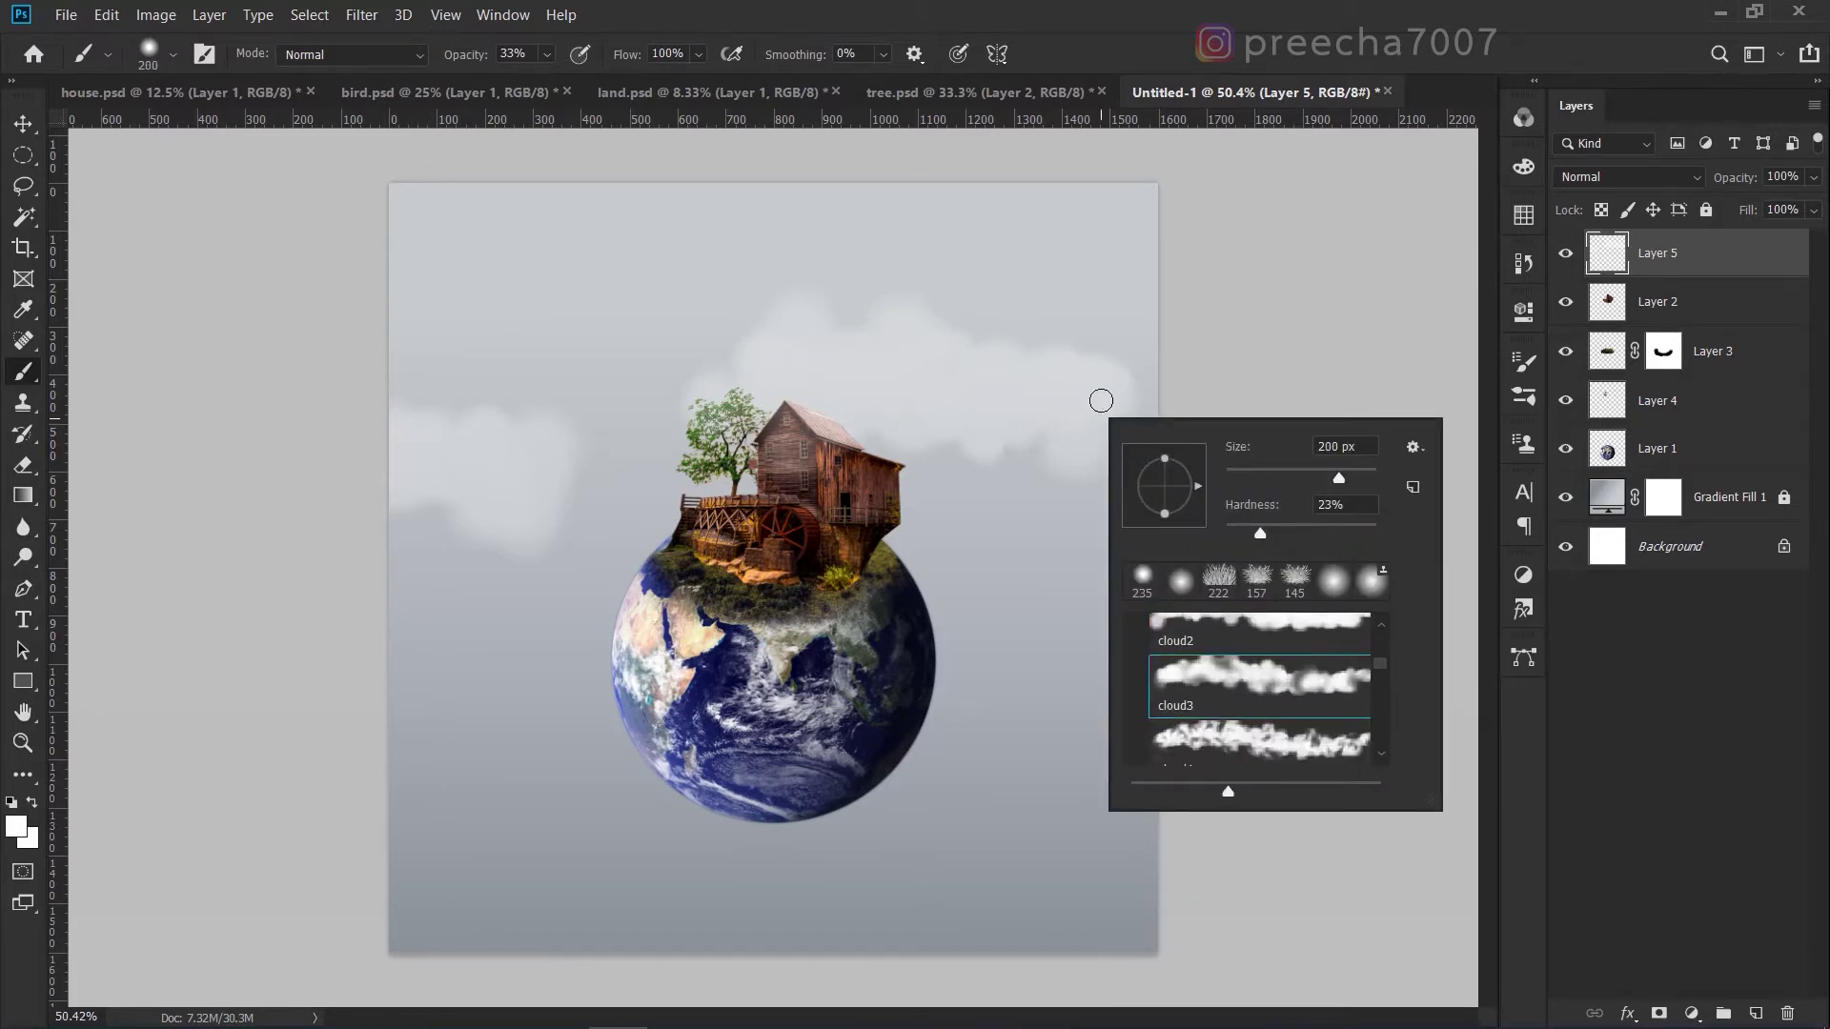
pyautogui.keyDown('alt'); pyautogui.rightClick(1098, 396); pyautogui.keyUp('alt')
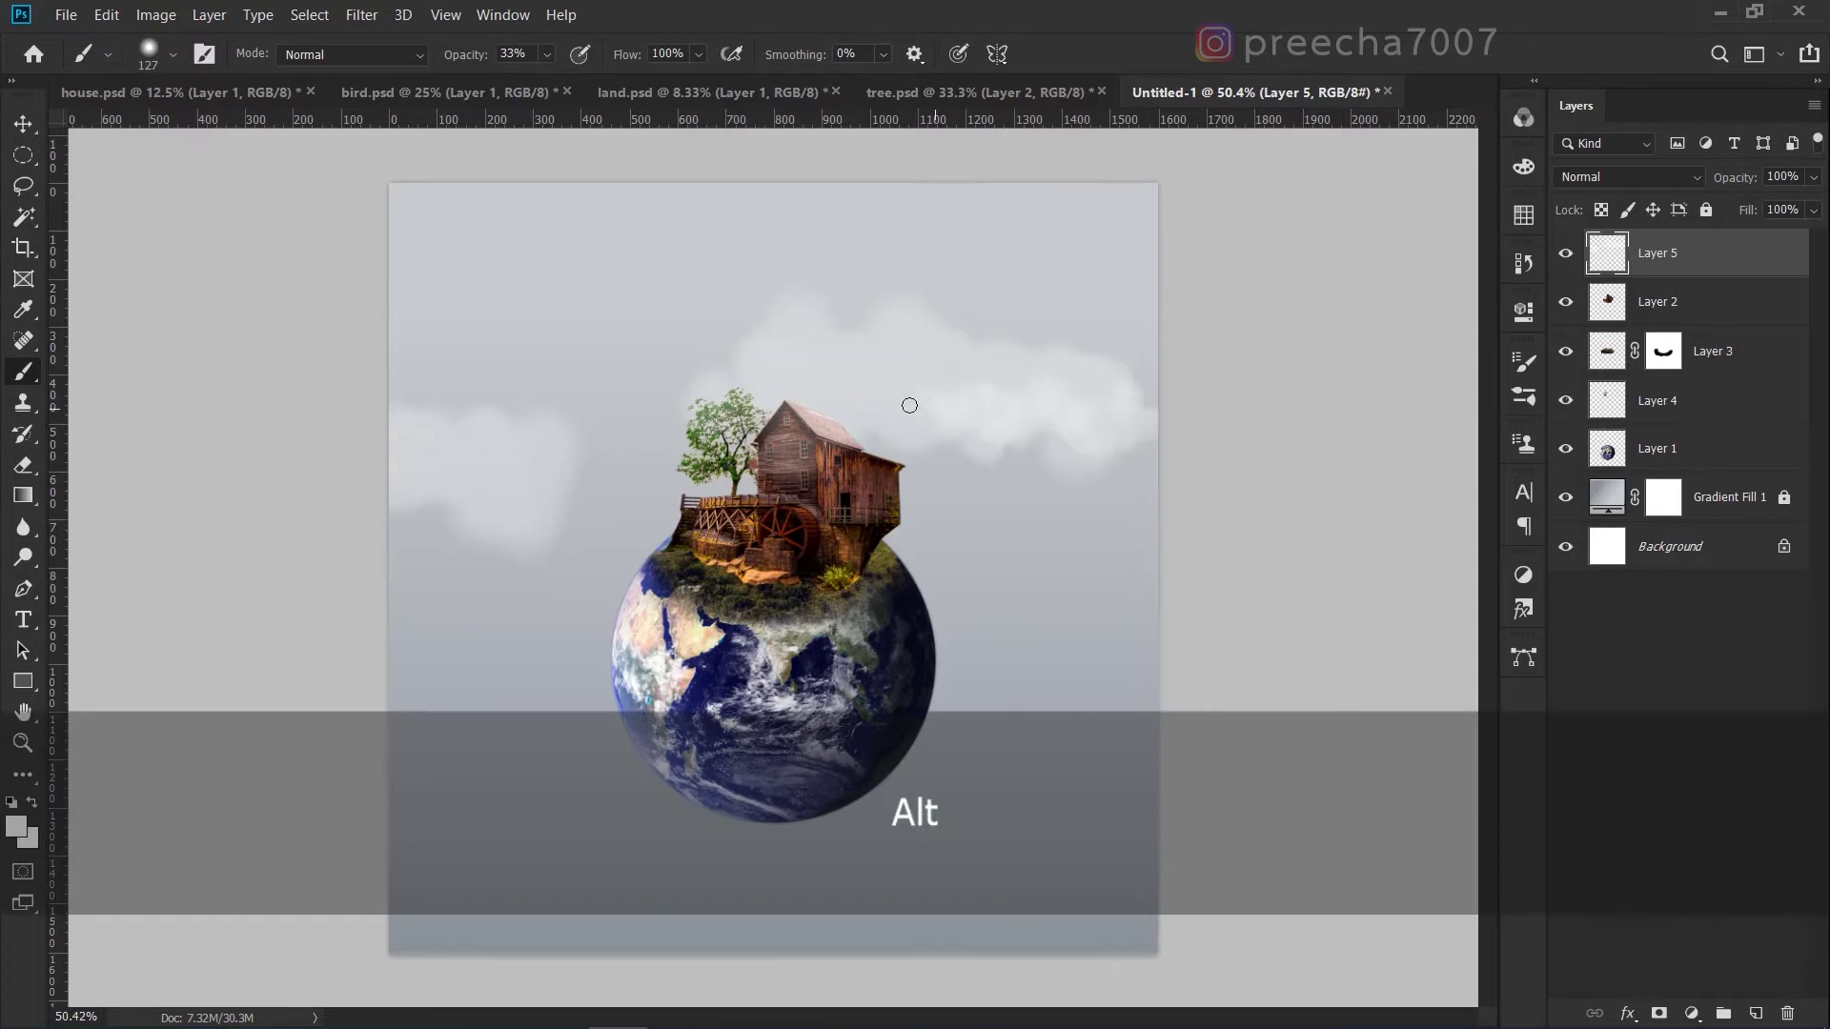
pyautogui.keyDown('alt'); pyautogui.click(445, 420); pyautogui.keyUp('alt')
pyautogui.click(624, 432)
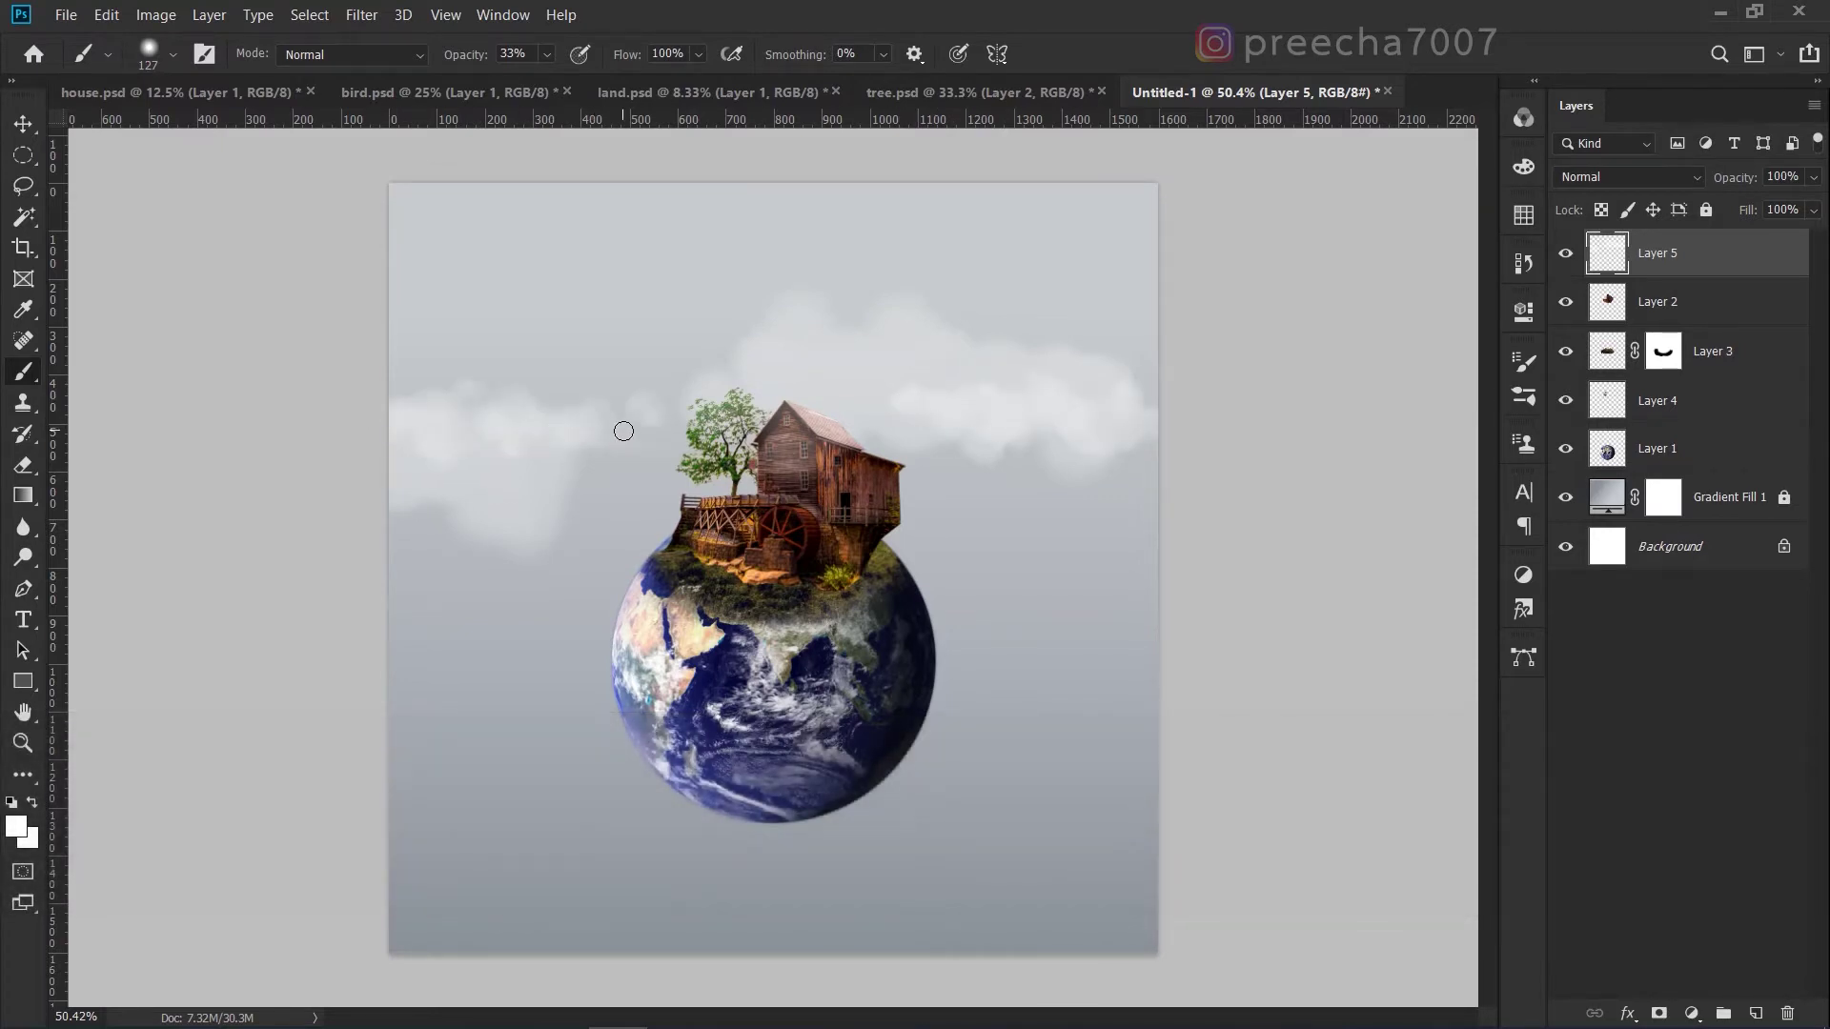
# Move the painted cloud layer below the planet layer and add a new empty layer above the mill house layer.
pyautogui.moveTo(1737, 265); pyautogui.dragTo(1729, 472)
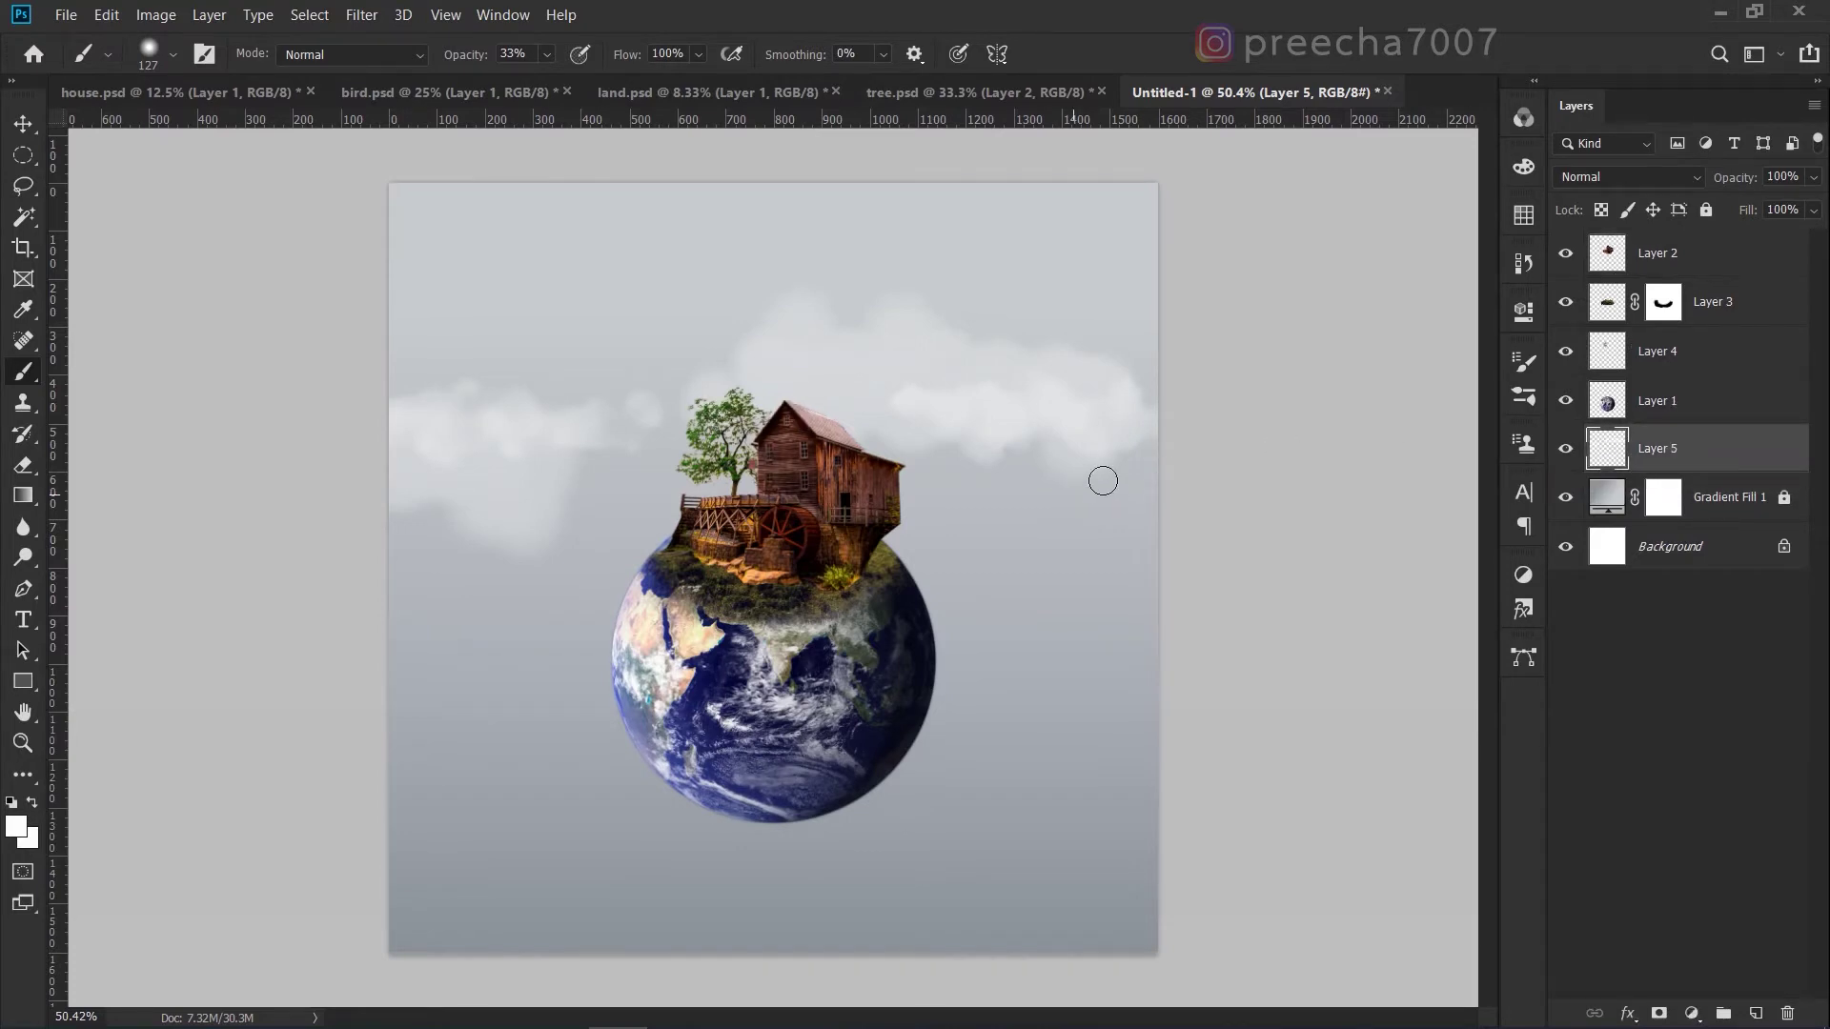
pyautogui.click(1720, 255)
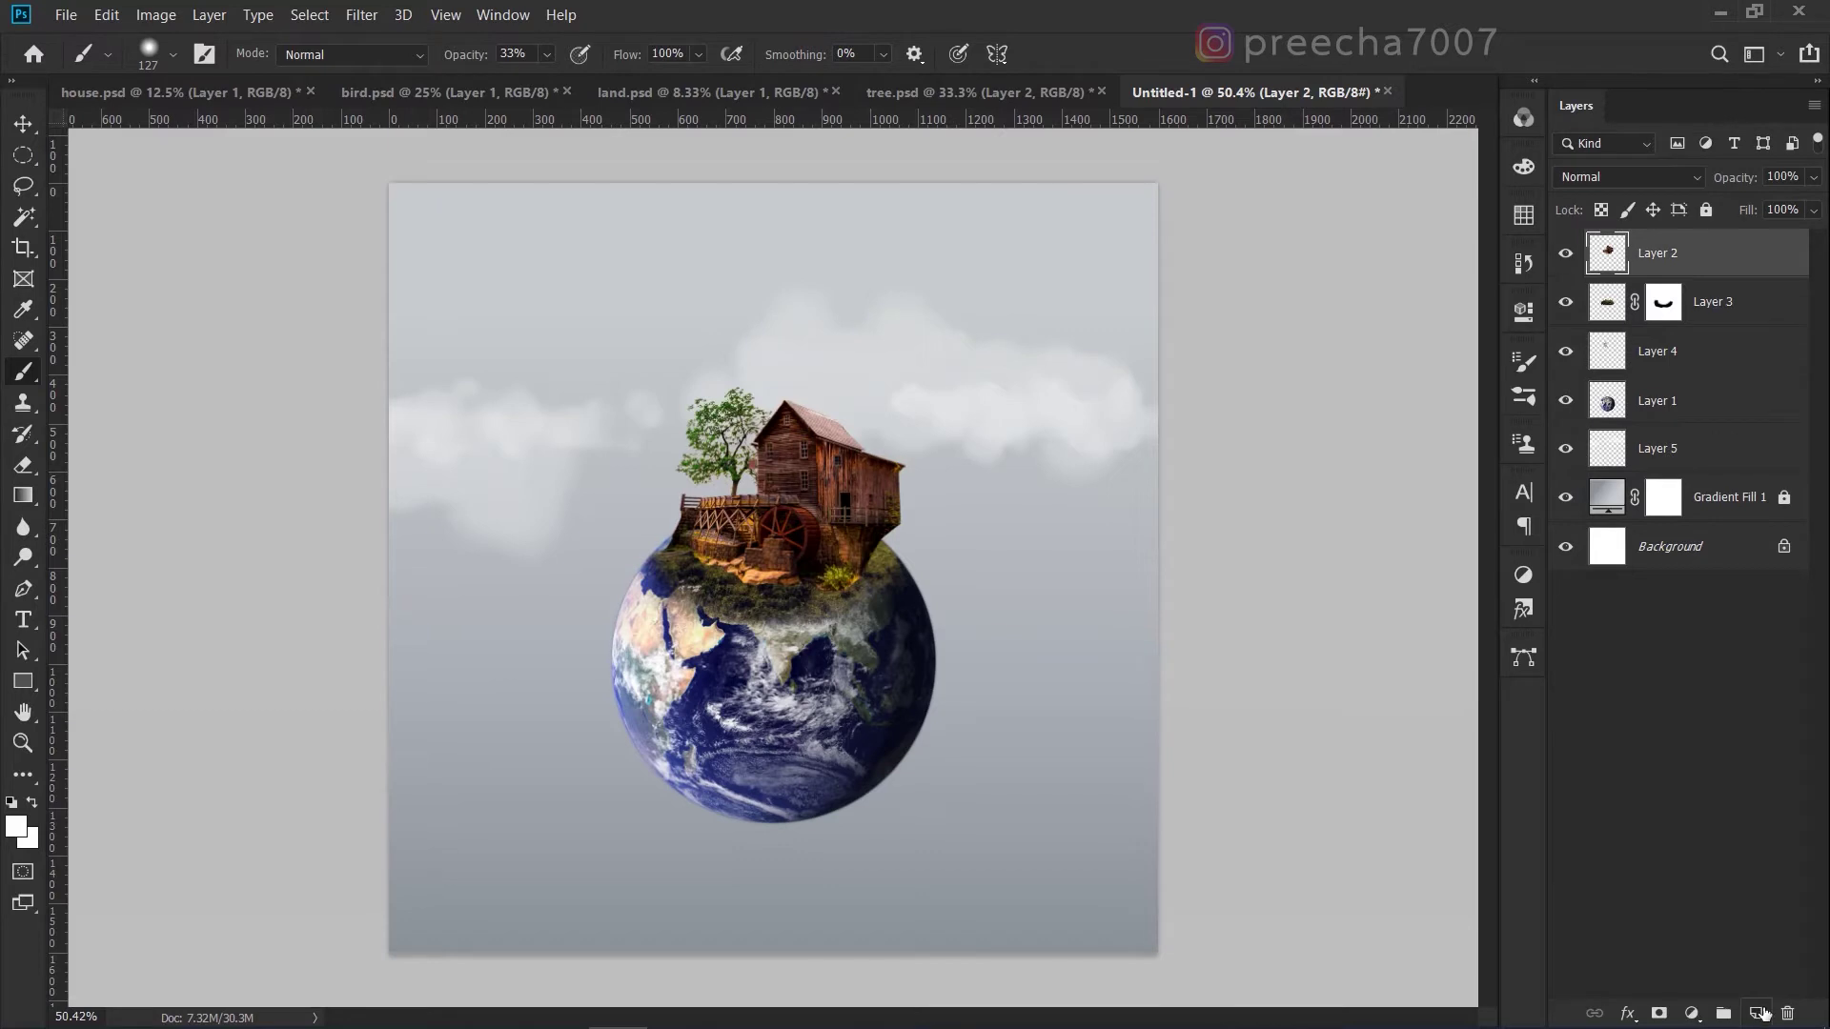
pyautogui.click(1761, 1012)
# Paint faint clouds across the sky and around the mill house on the new layer, using a 308 px brush at 17% opacity.
pyautogui.keyDown('alt'); pyautogui.click(558, 442); pyautogui.keyUp('alt')
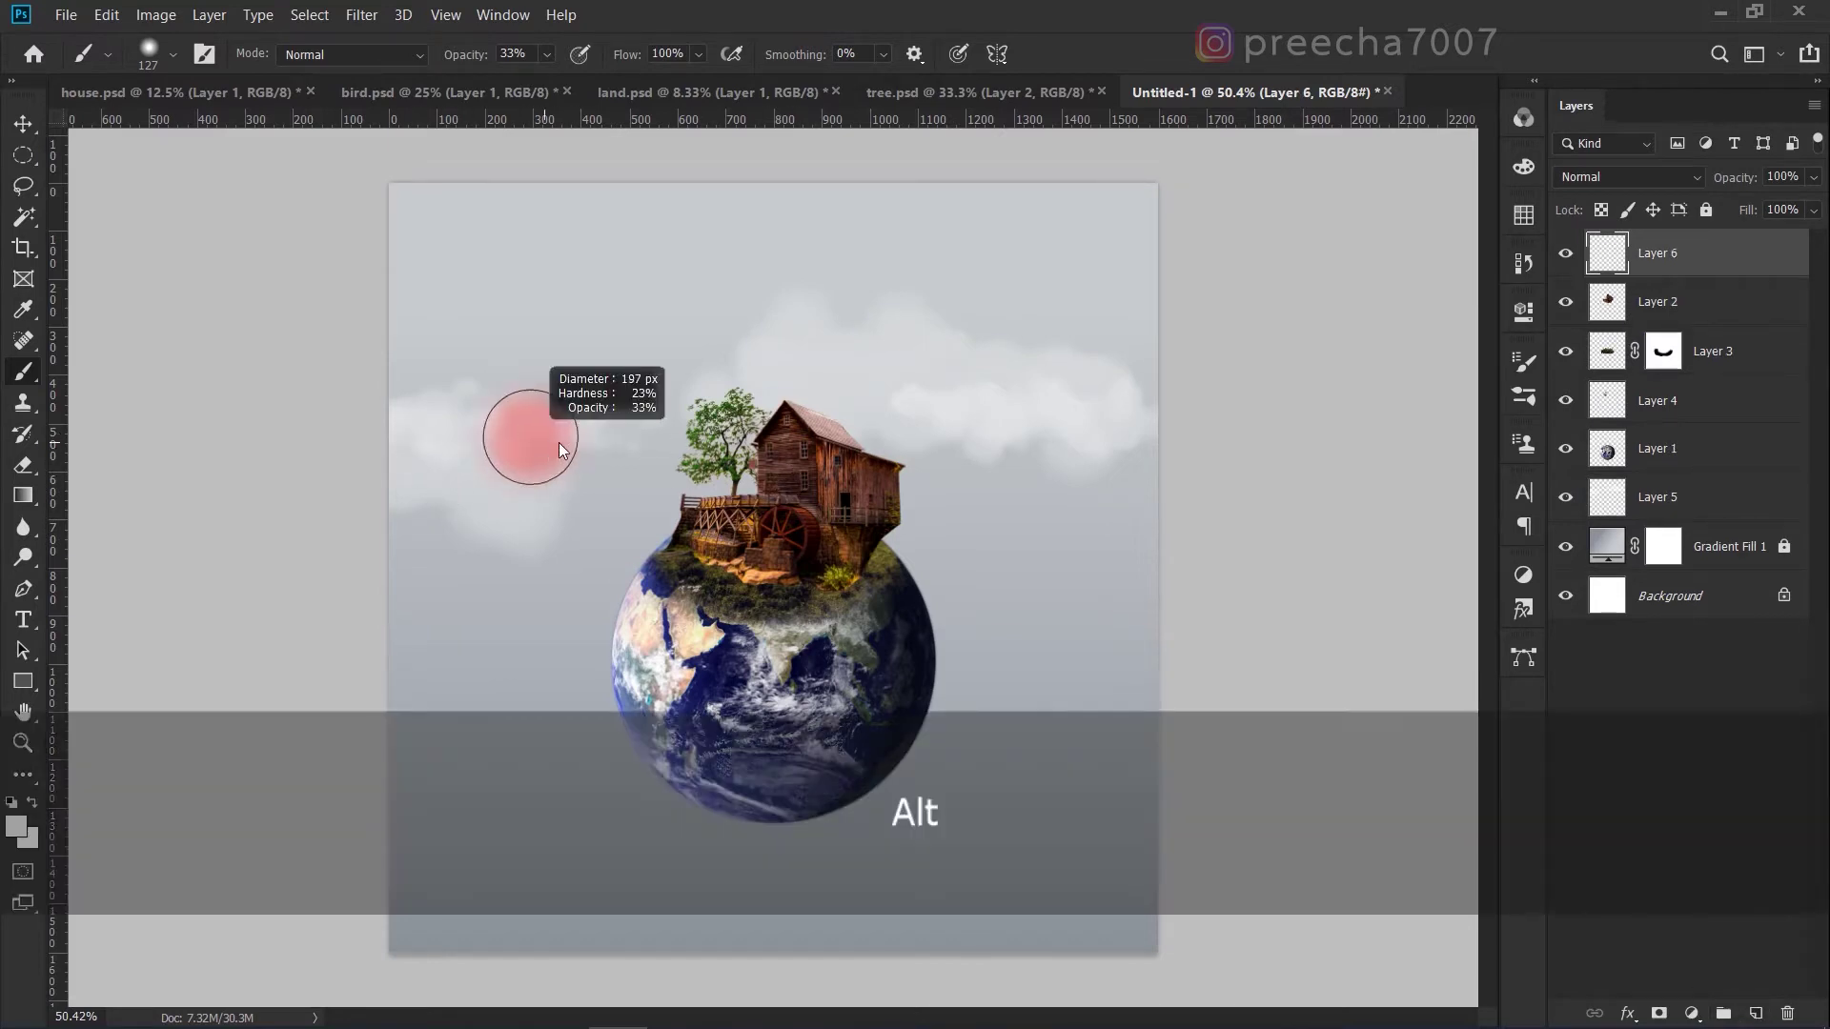
pyautogui.moveTo(559, 442); pyautogui.dragTo(587, 433)
pyautogui.click(548, 54)
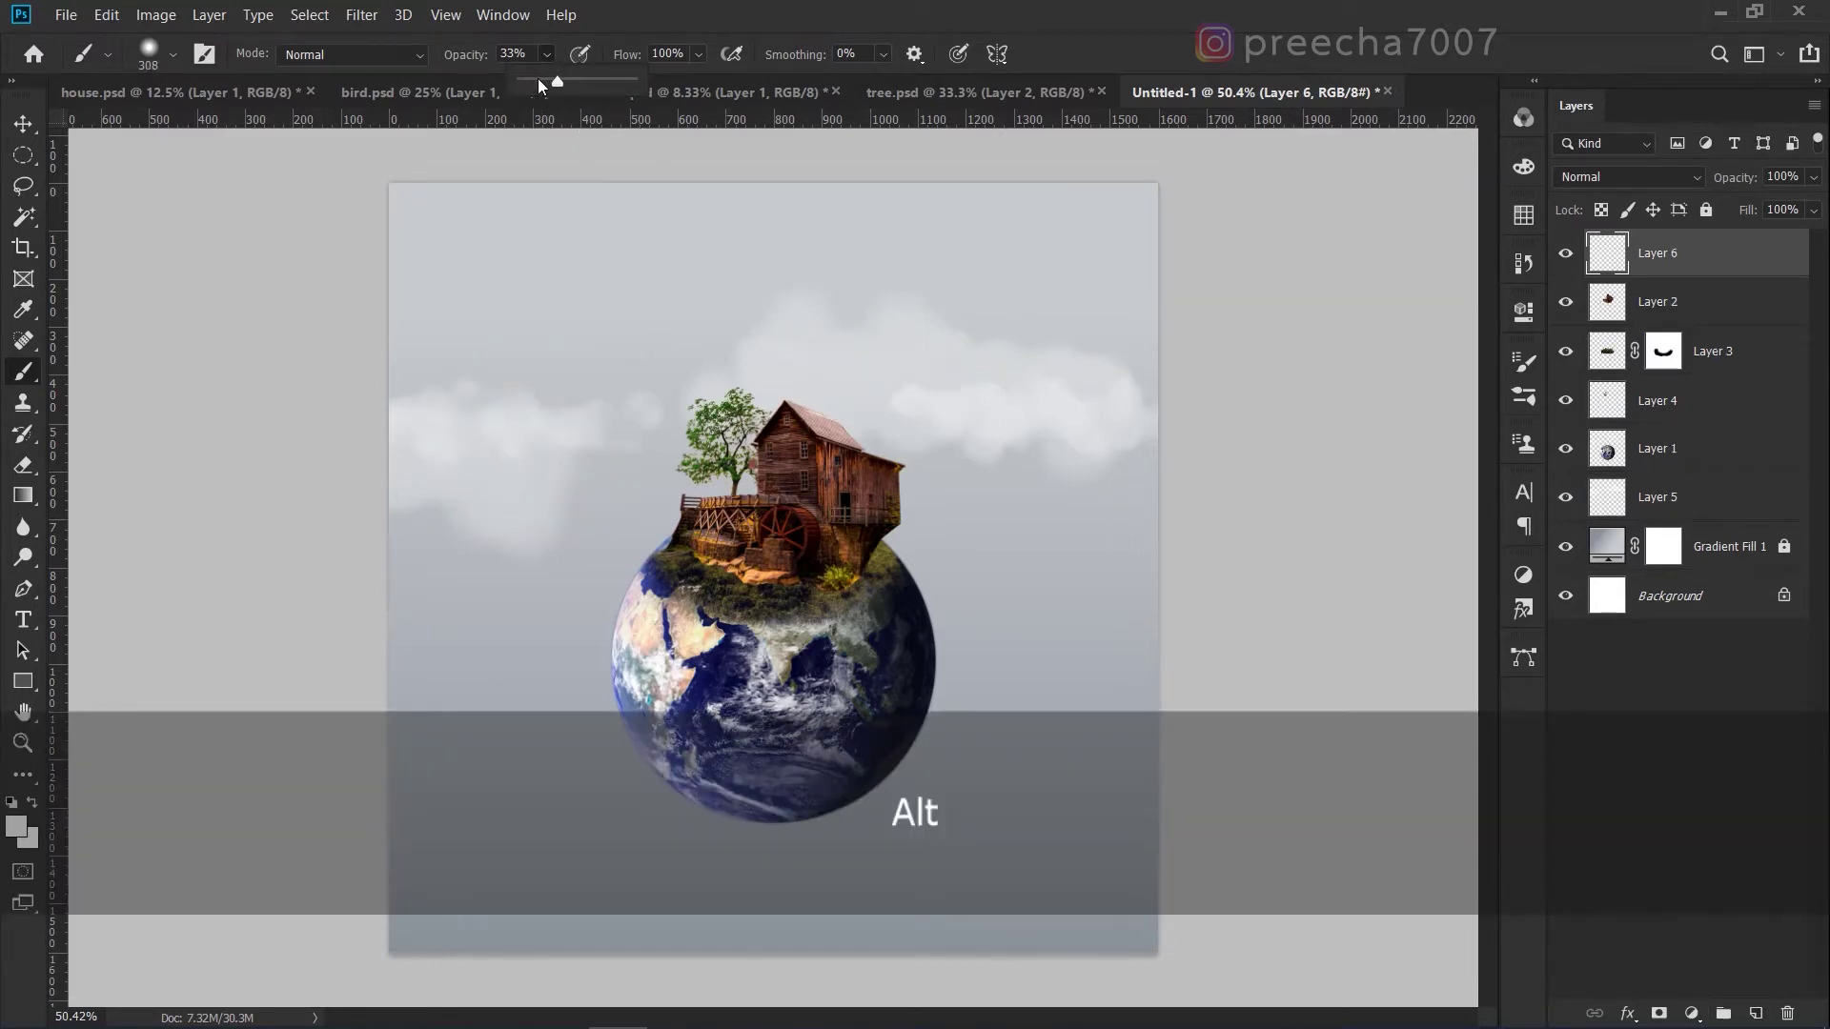
pyautogui.click(538, 81)
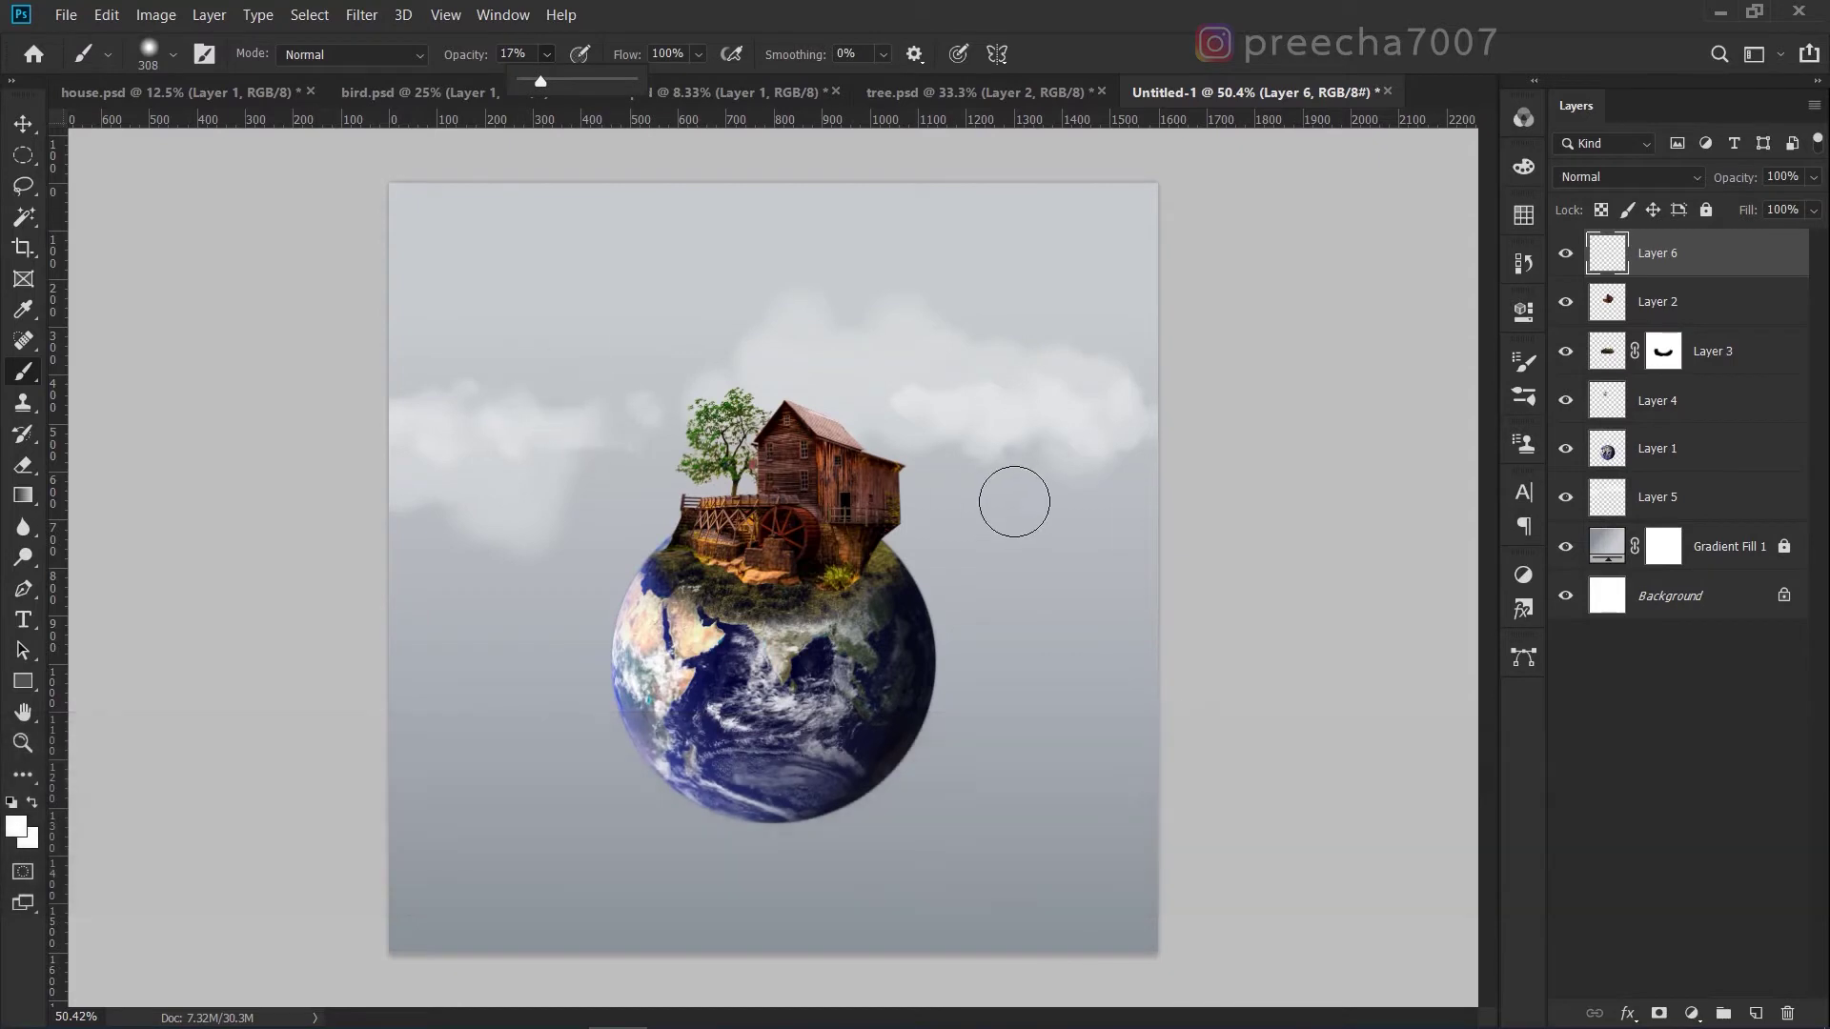
pyautogui.click(723, 384)
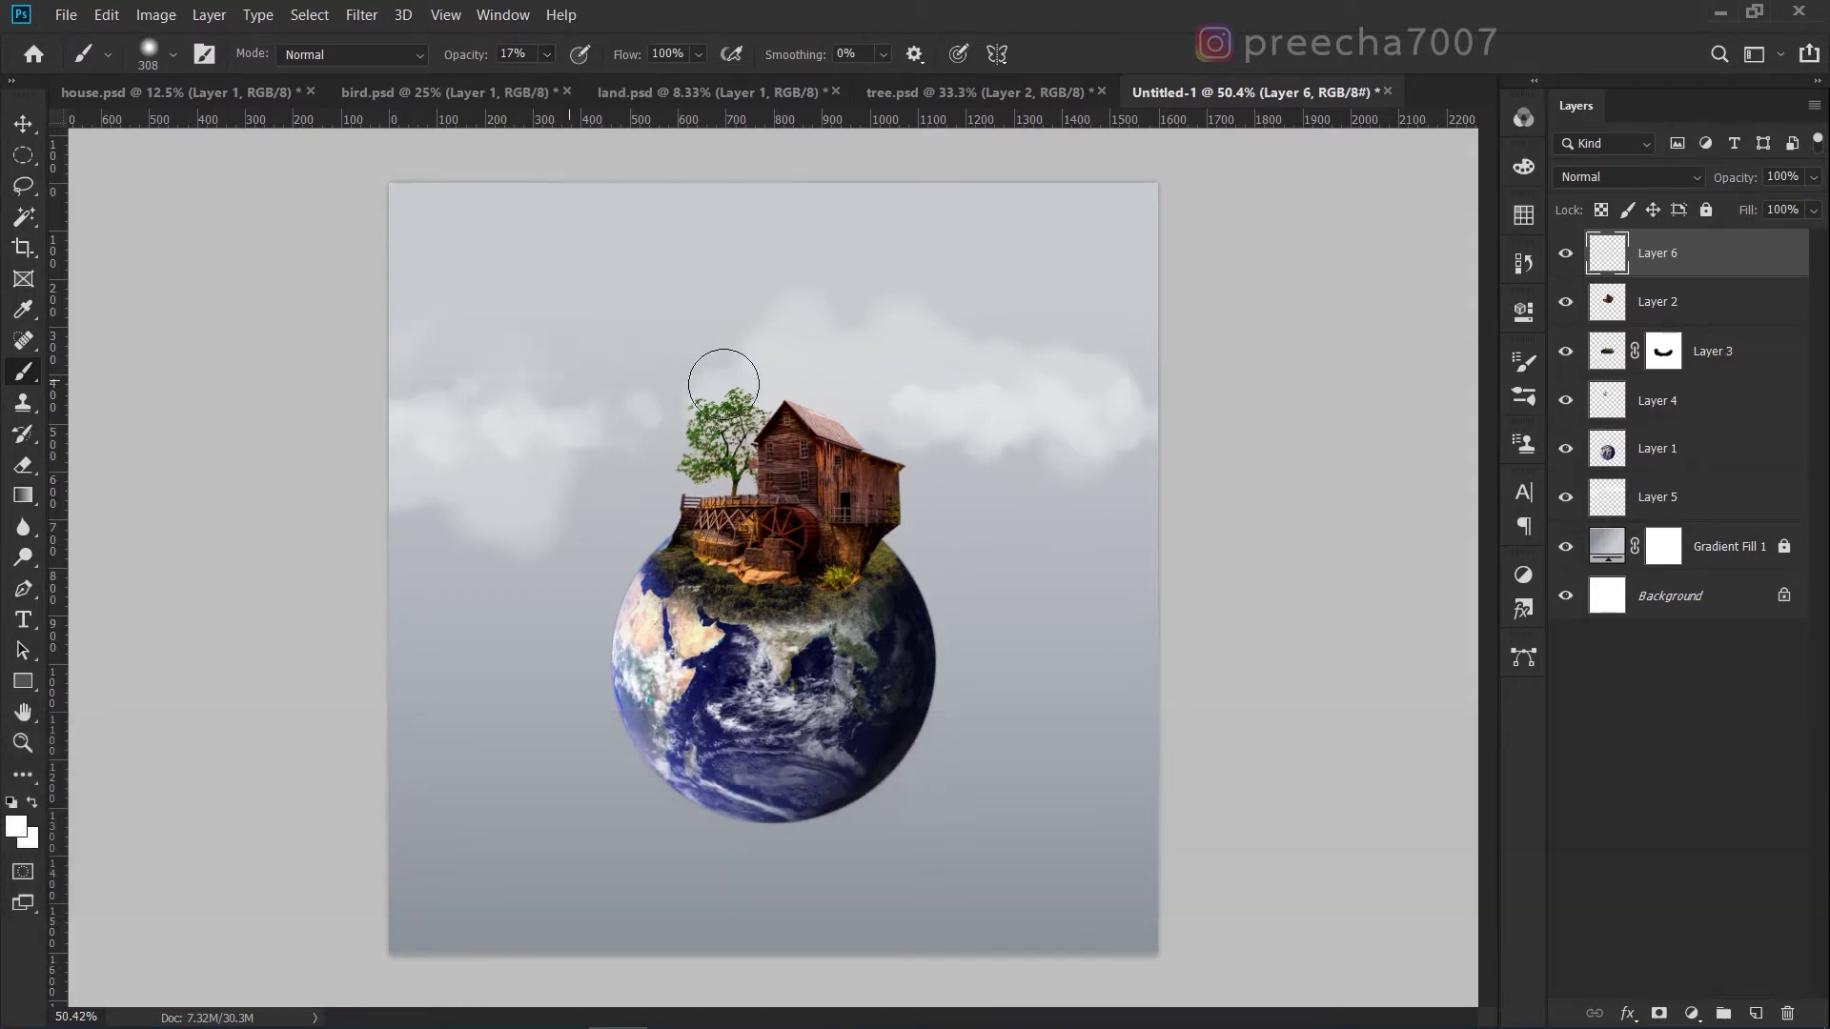
pyautogui.moveTo(723, 384); pyautogui.dragTo(816, 387)
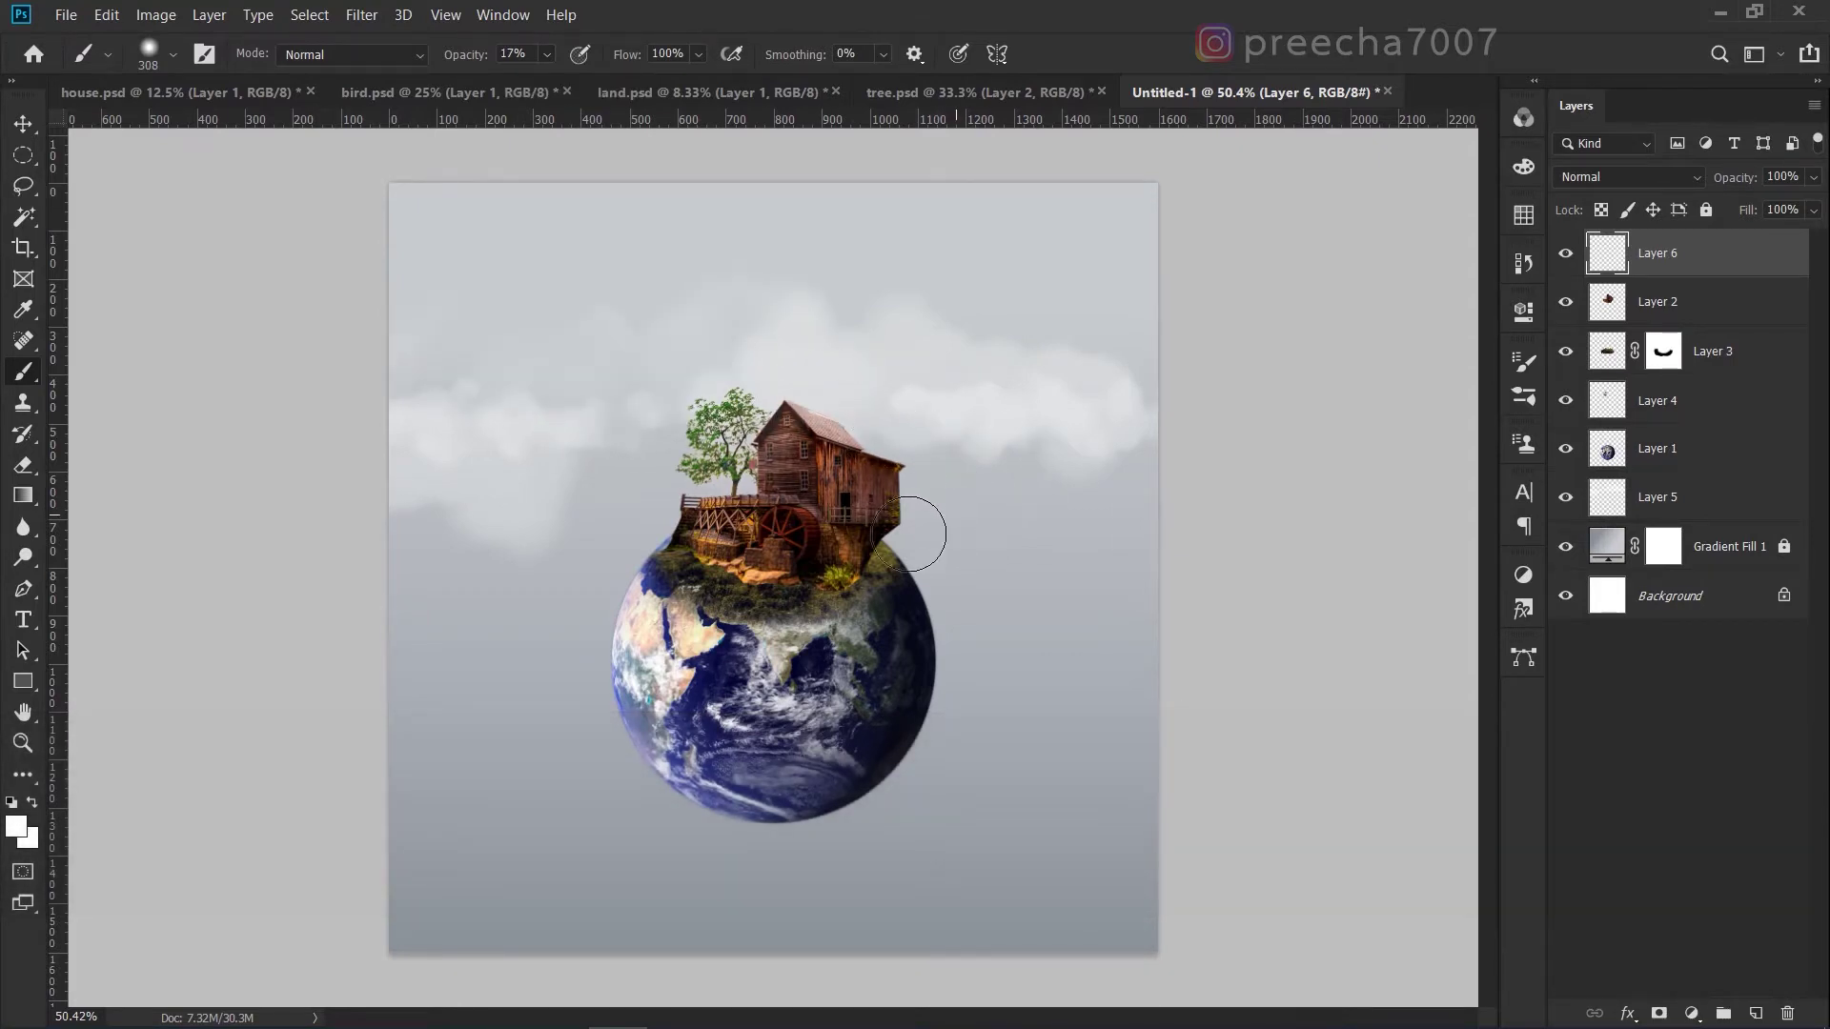
pyautogui.scroll(2, 804, 485)
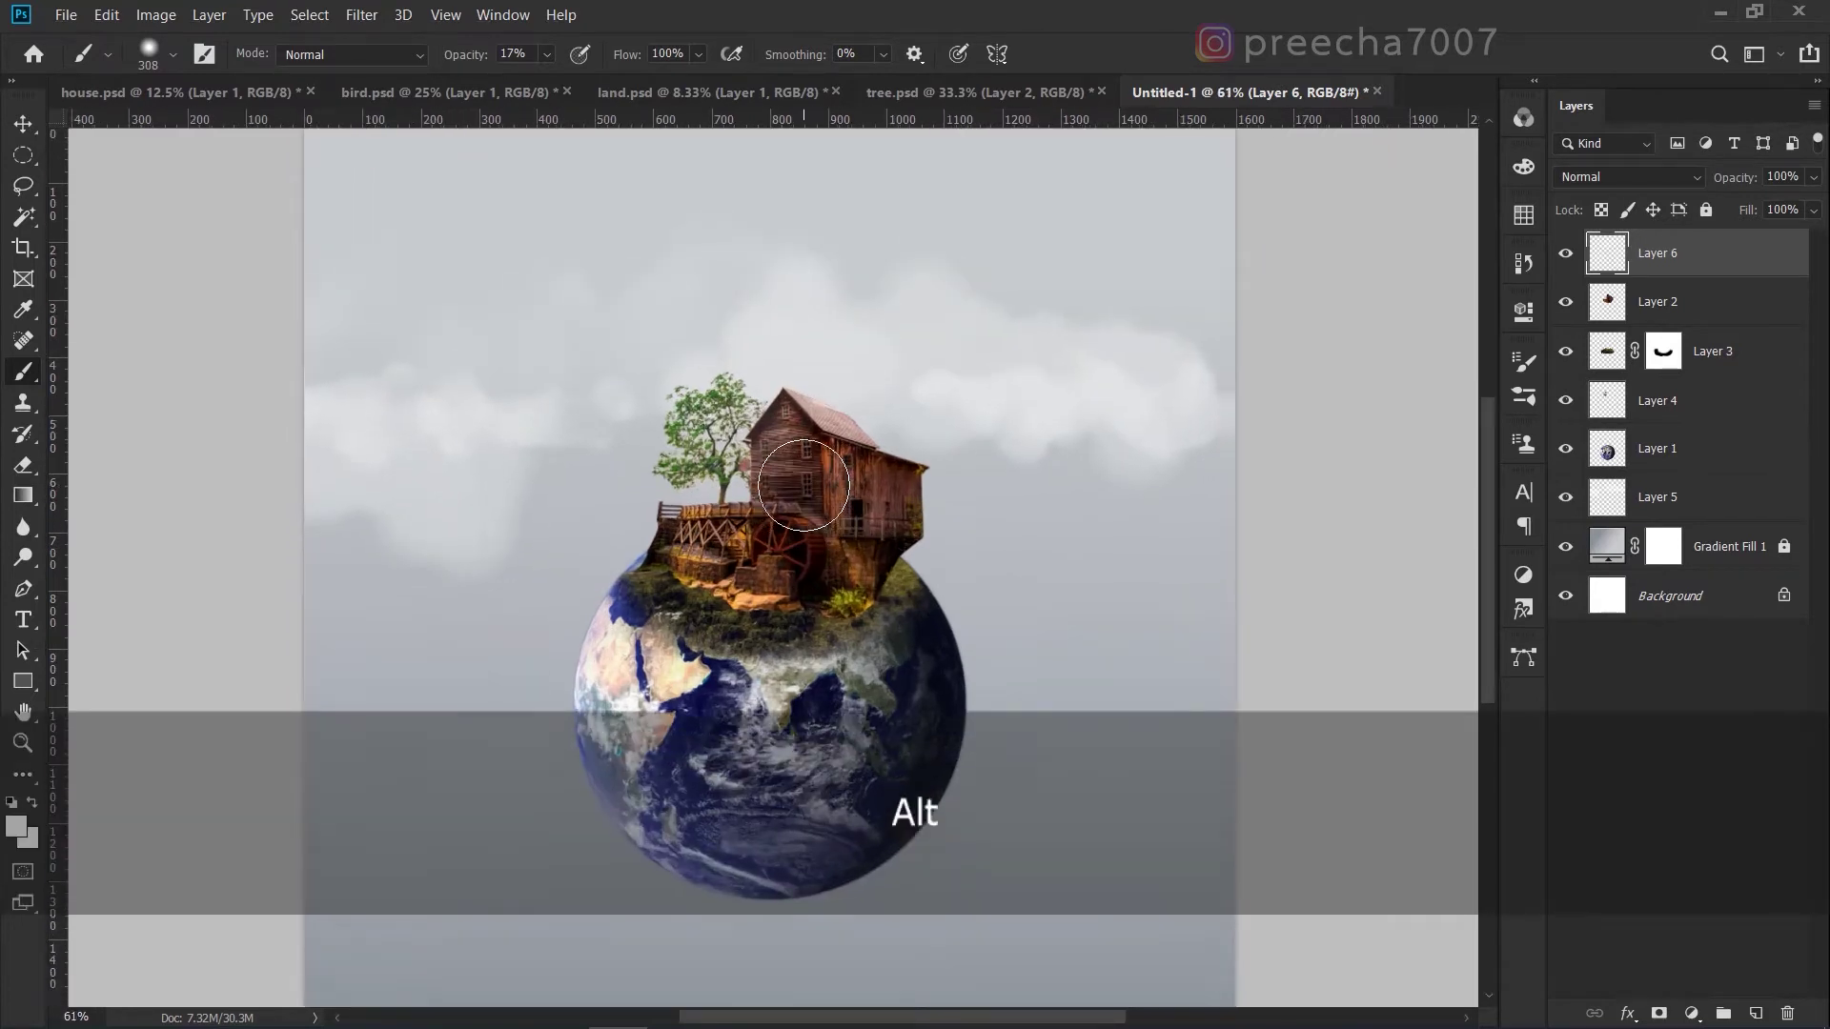
pyautogui.scroll(1, 803, 485)
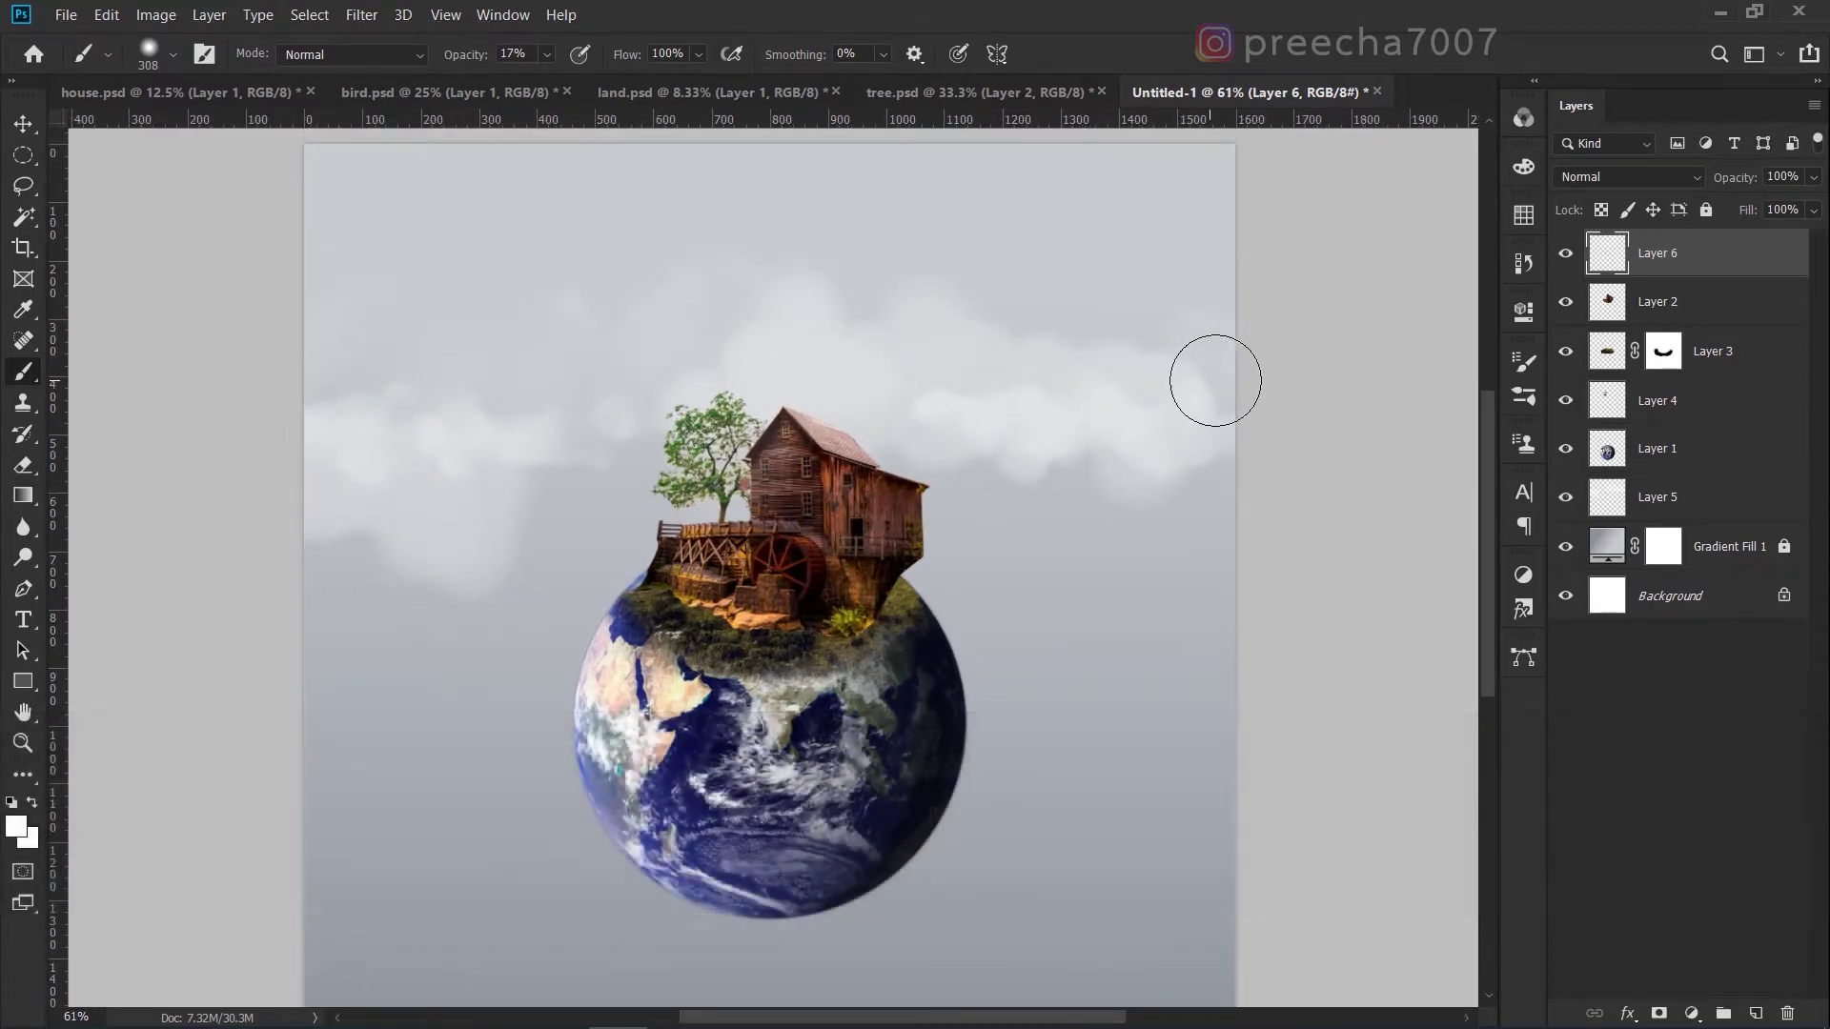
pyautogui.moveTo(1215, 380)
pyautogui.mouseDown()
pyautogui.moveTo(1166, 370)
pyautogui.moveTo(1225, 457)
pyautogui.moveTo(1225, 531)
pyautogui.moveTo(1210, 496)
pyautogui.moveTo(1274, 523)
pyautogui.mouseUp()
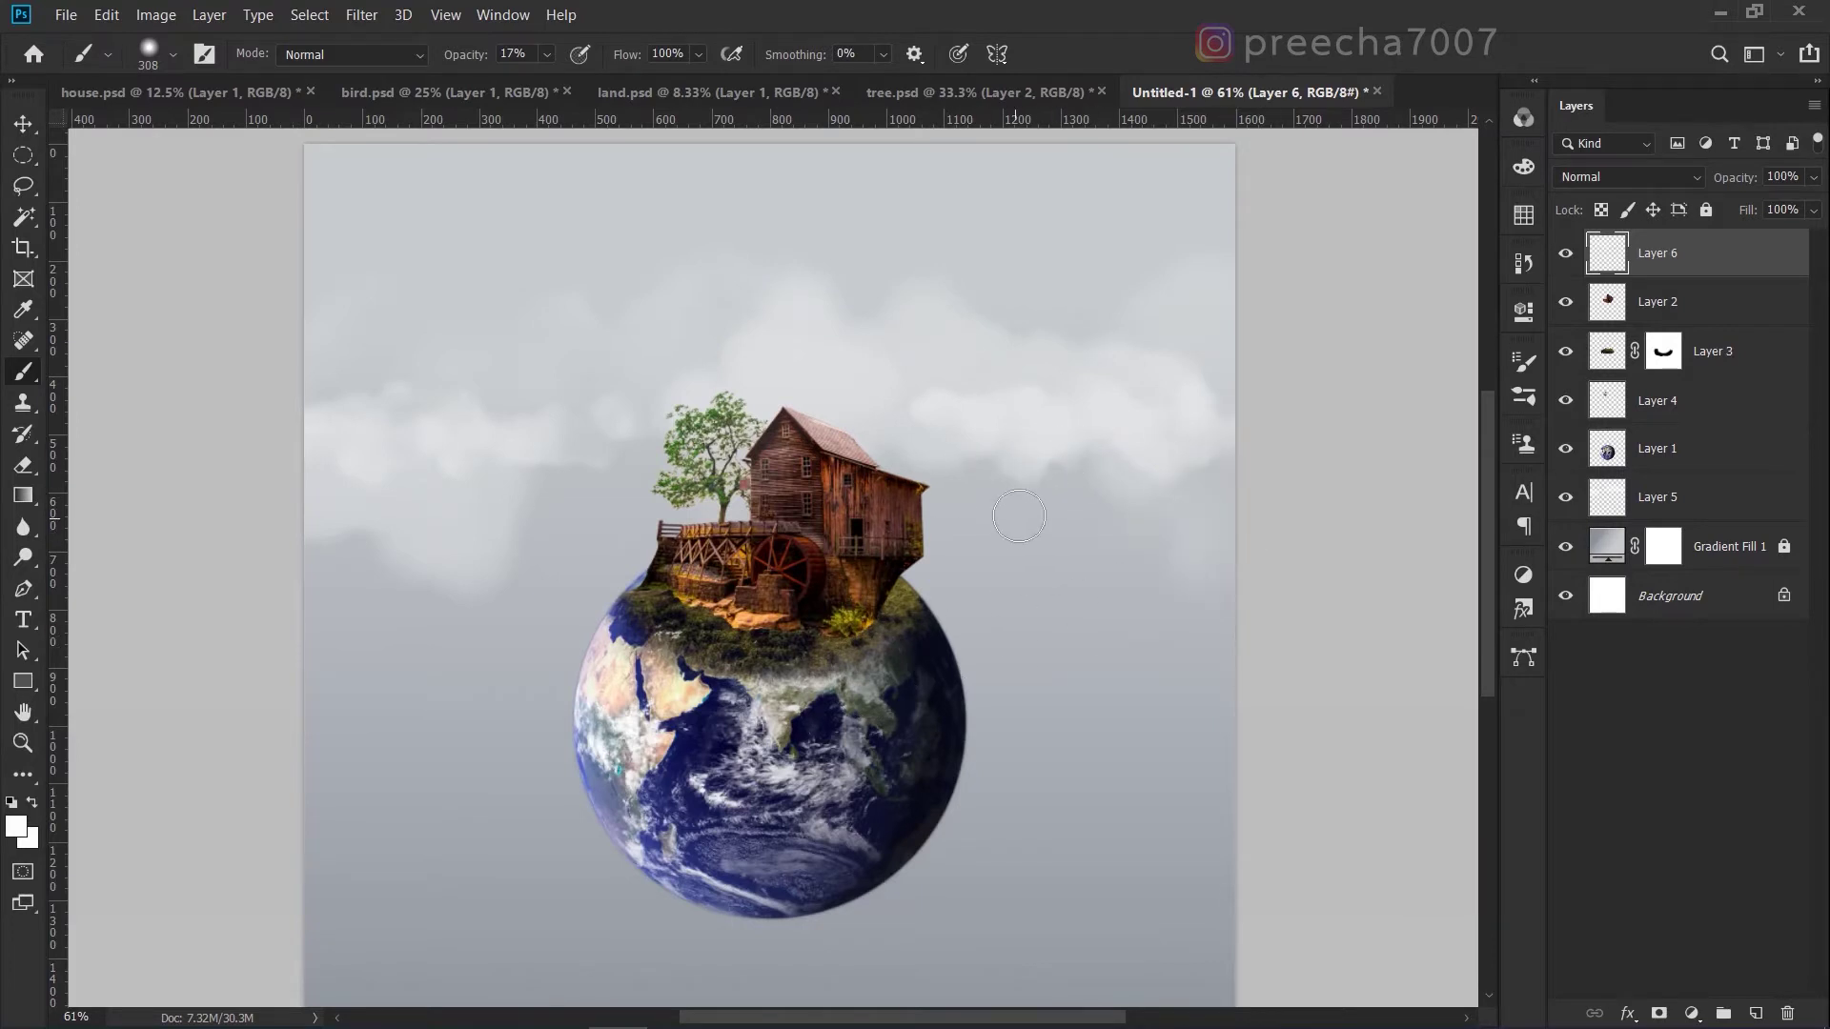
pyautogui.scroll(-1, 1013, 515)
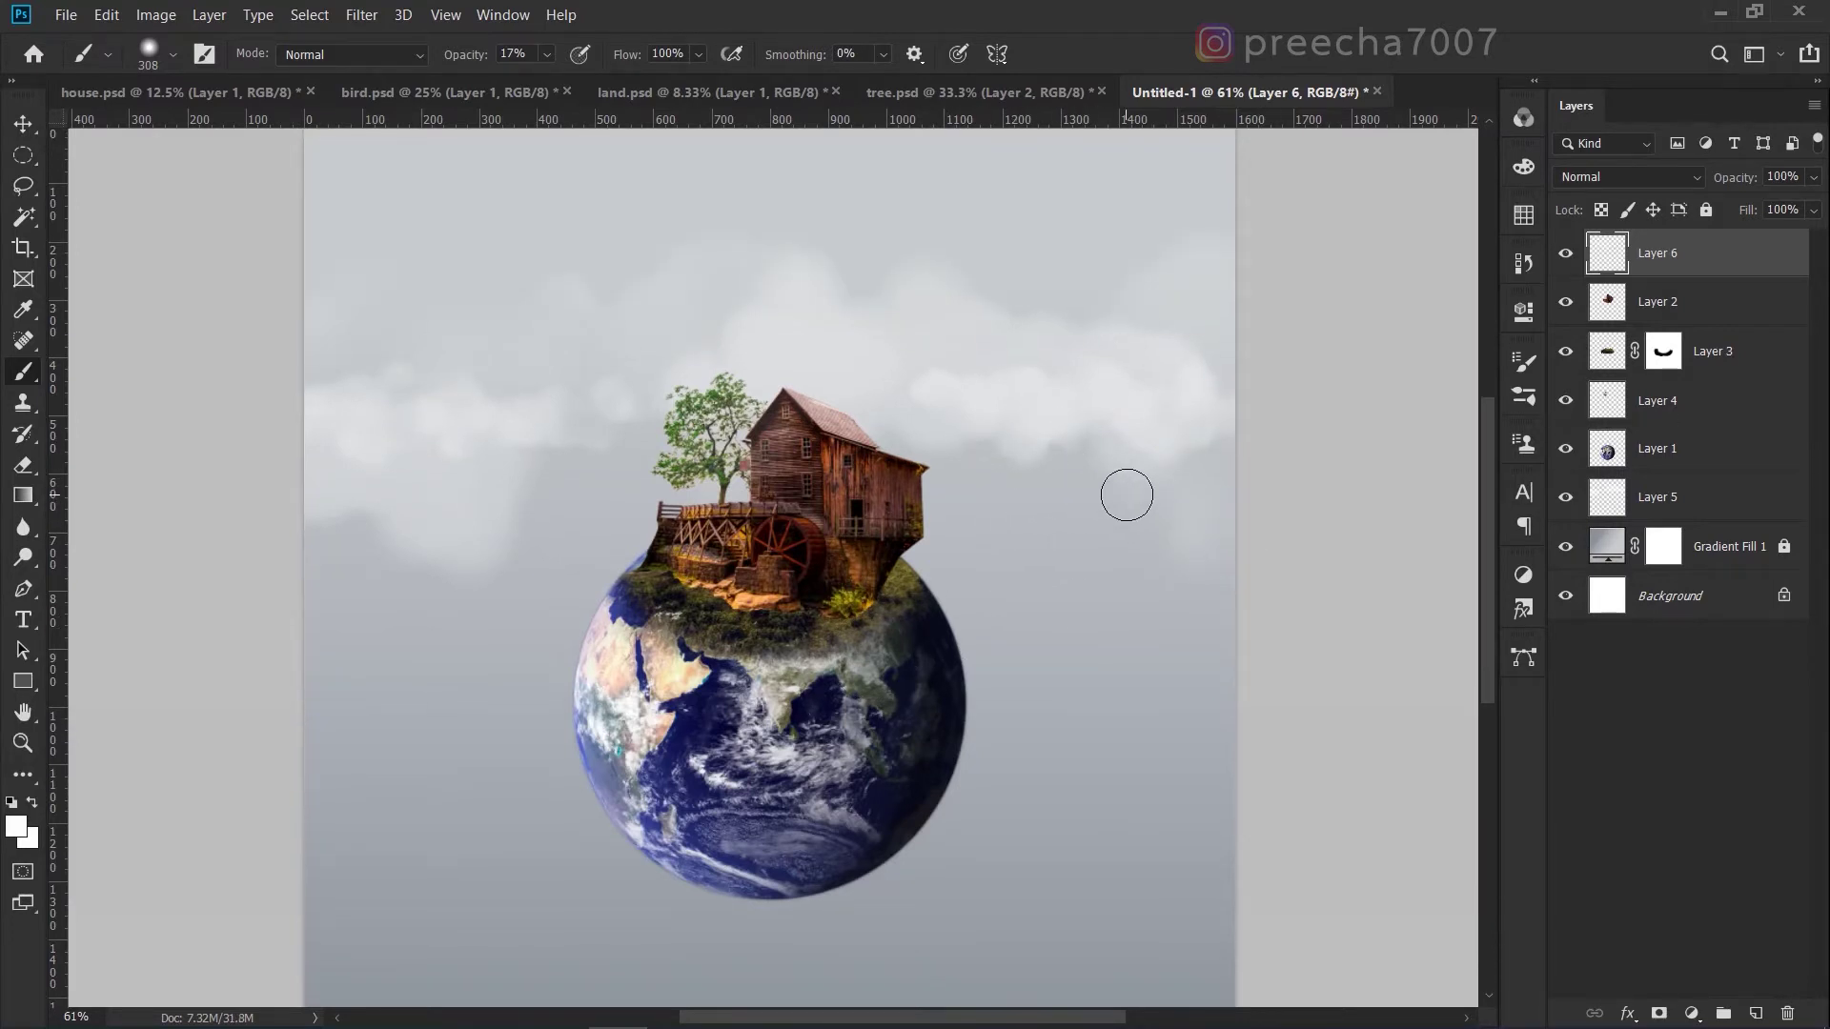
# Rename the topmost layer as cloud.
pyautogui.doubleClick(1658, 253)
pyautogui.write('c')
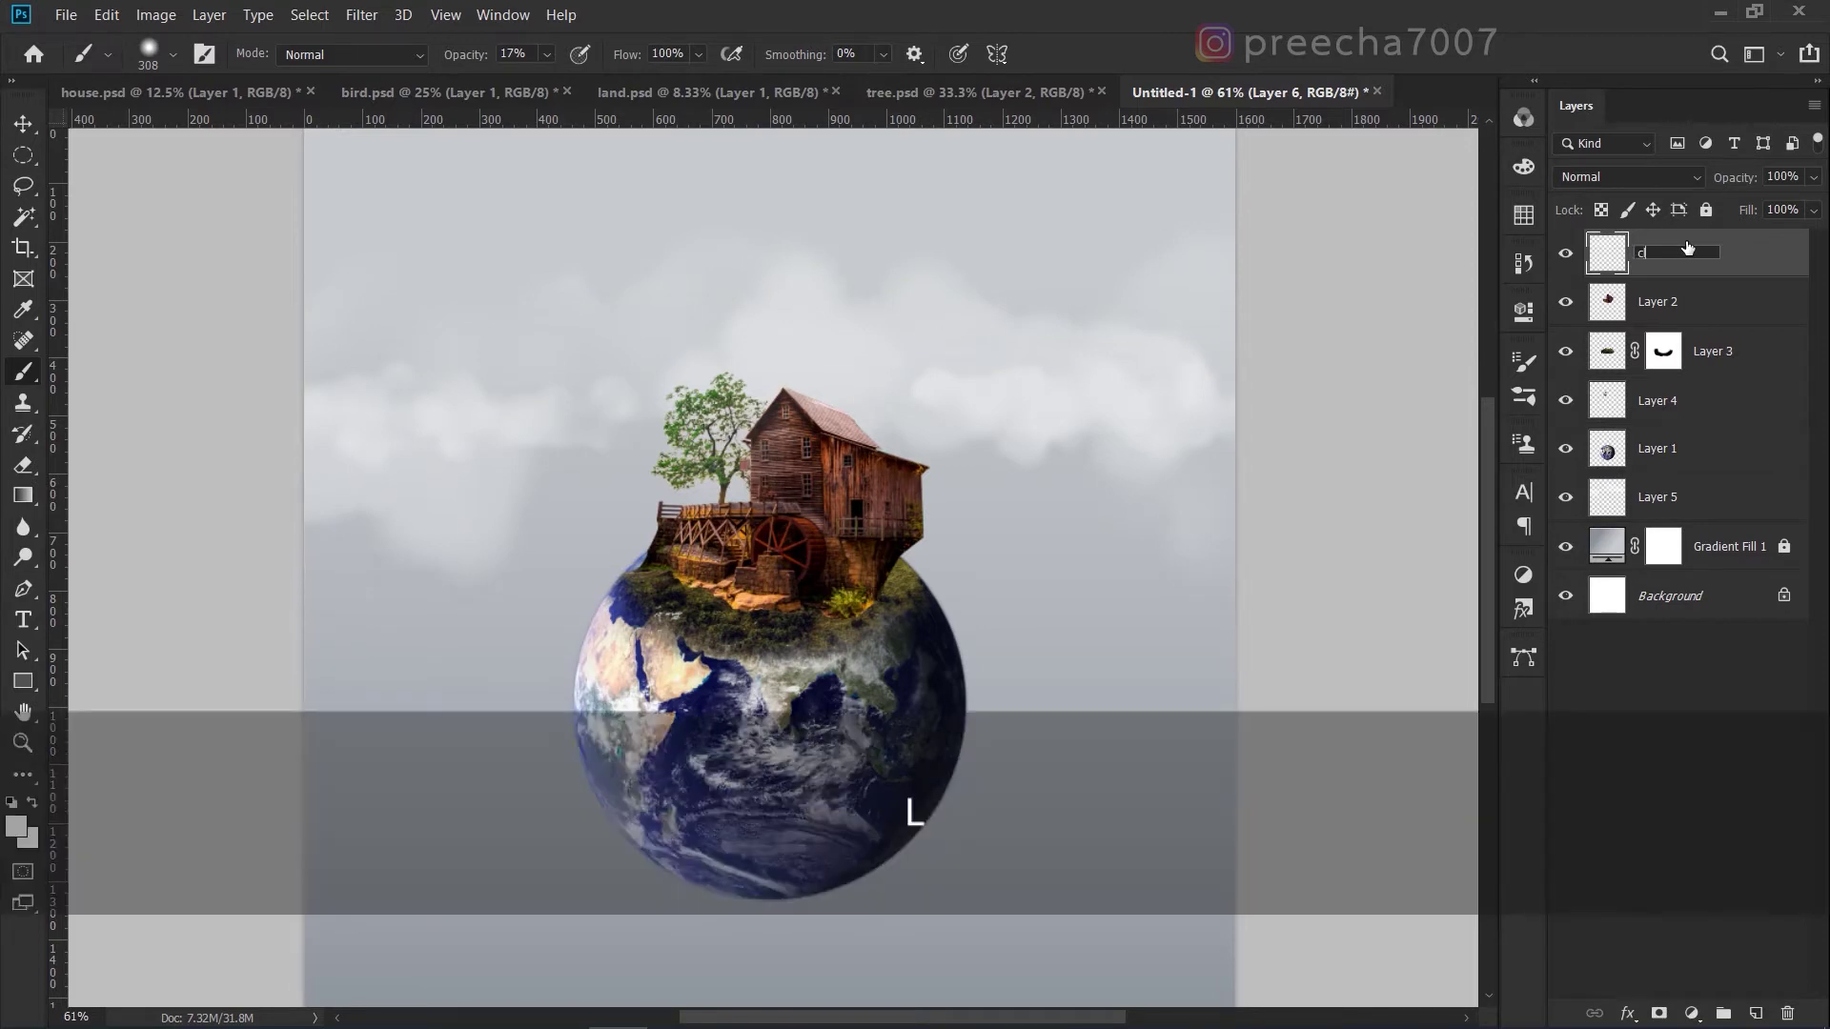
pyautogui.write('lo')
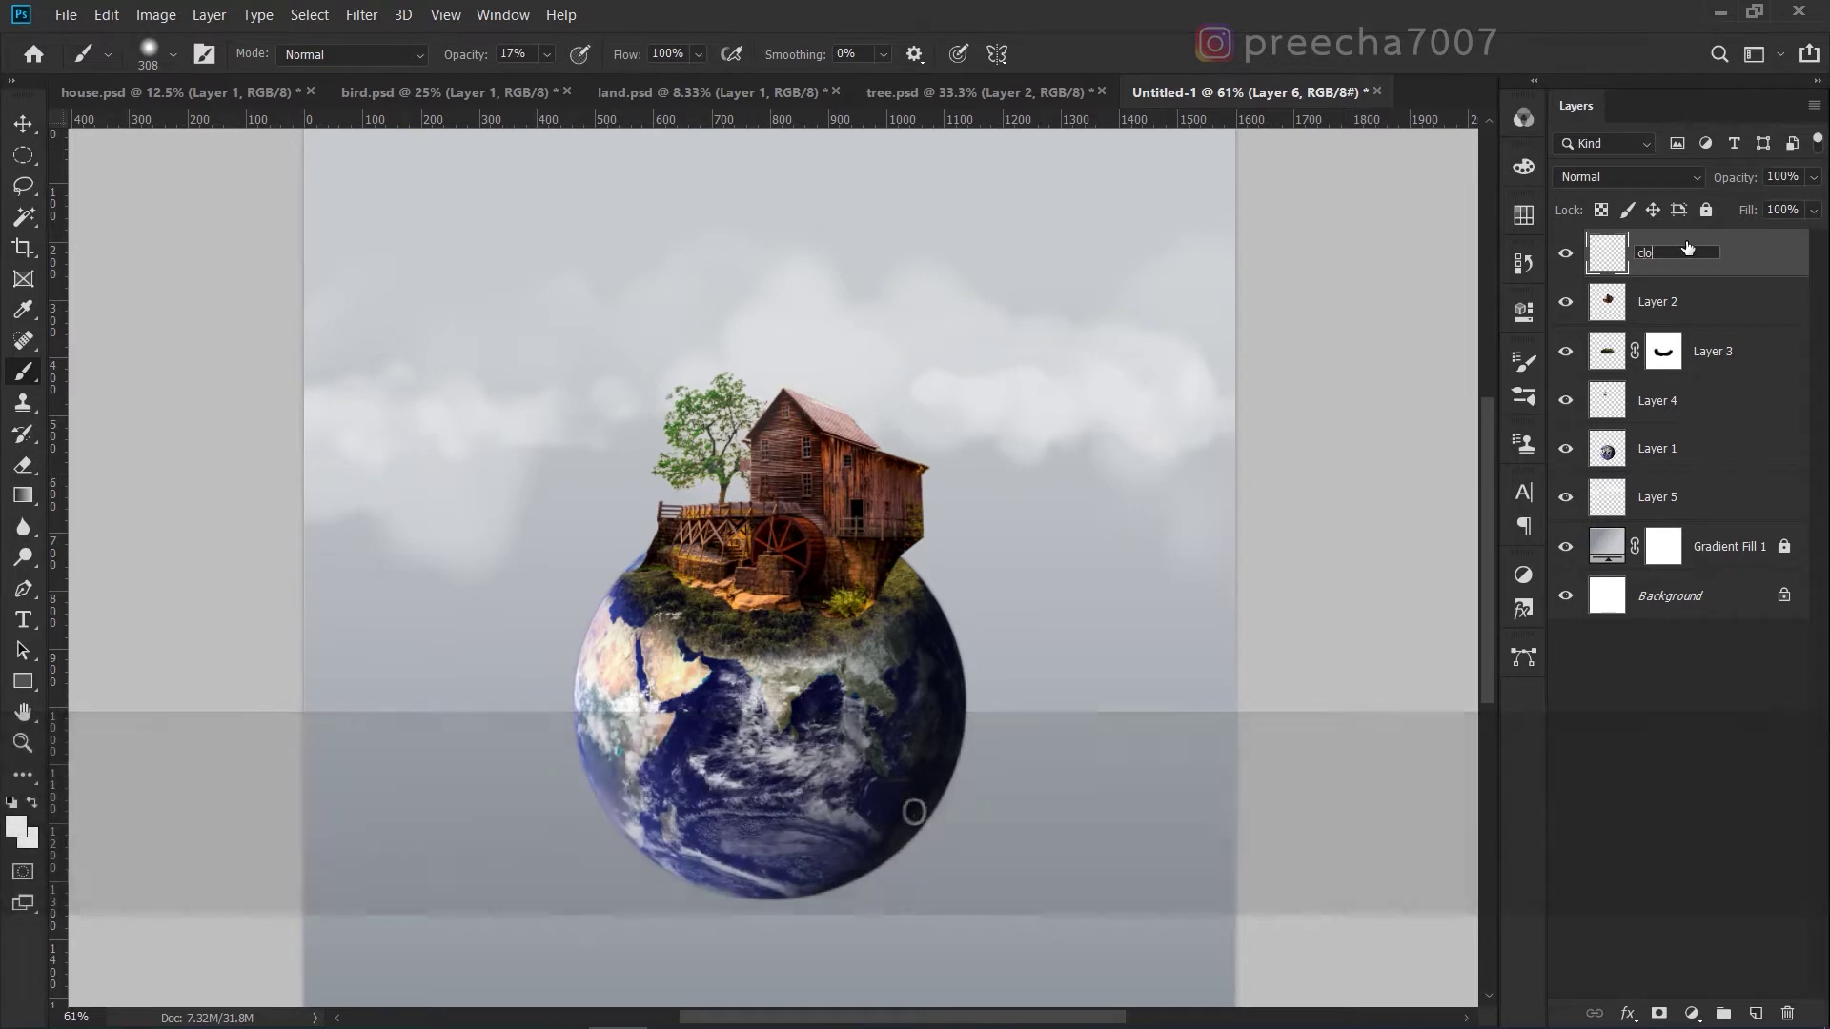
pyautogui.write('ud')
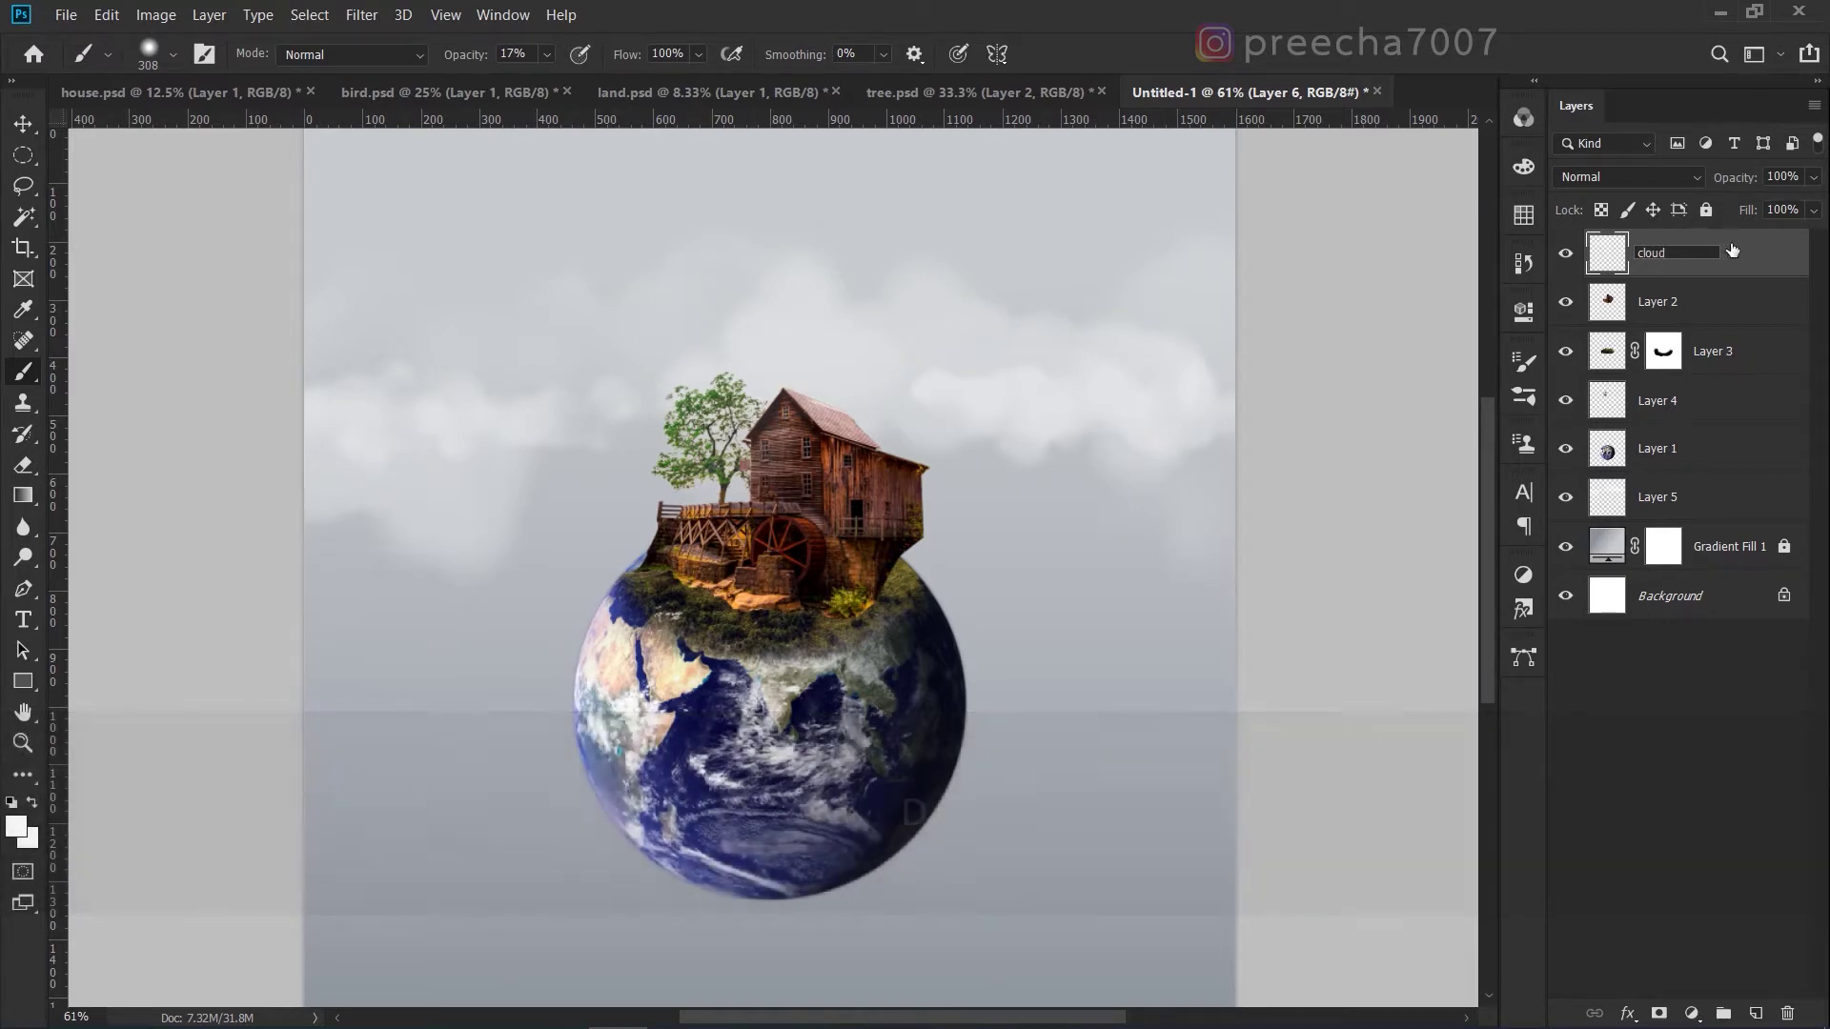
pyautogui.click(1658, 271)
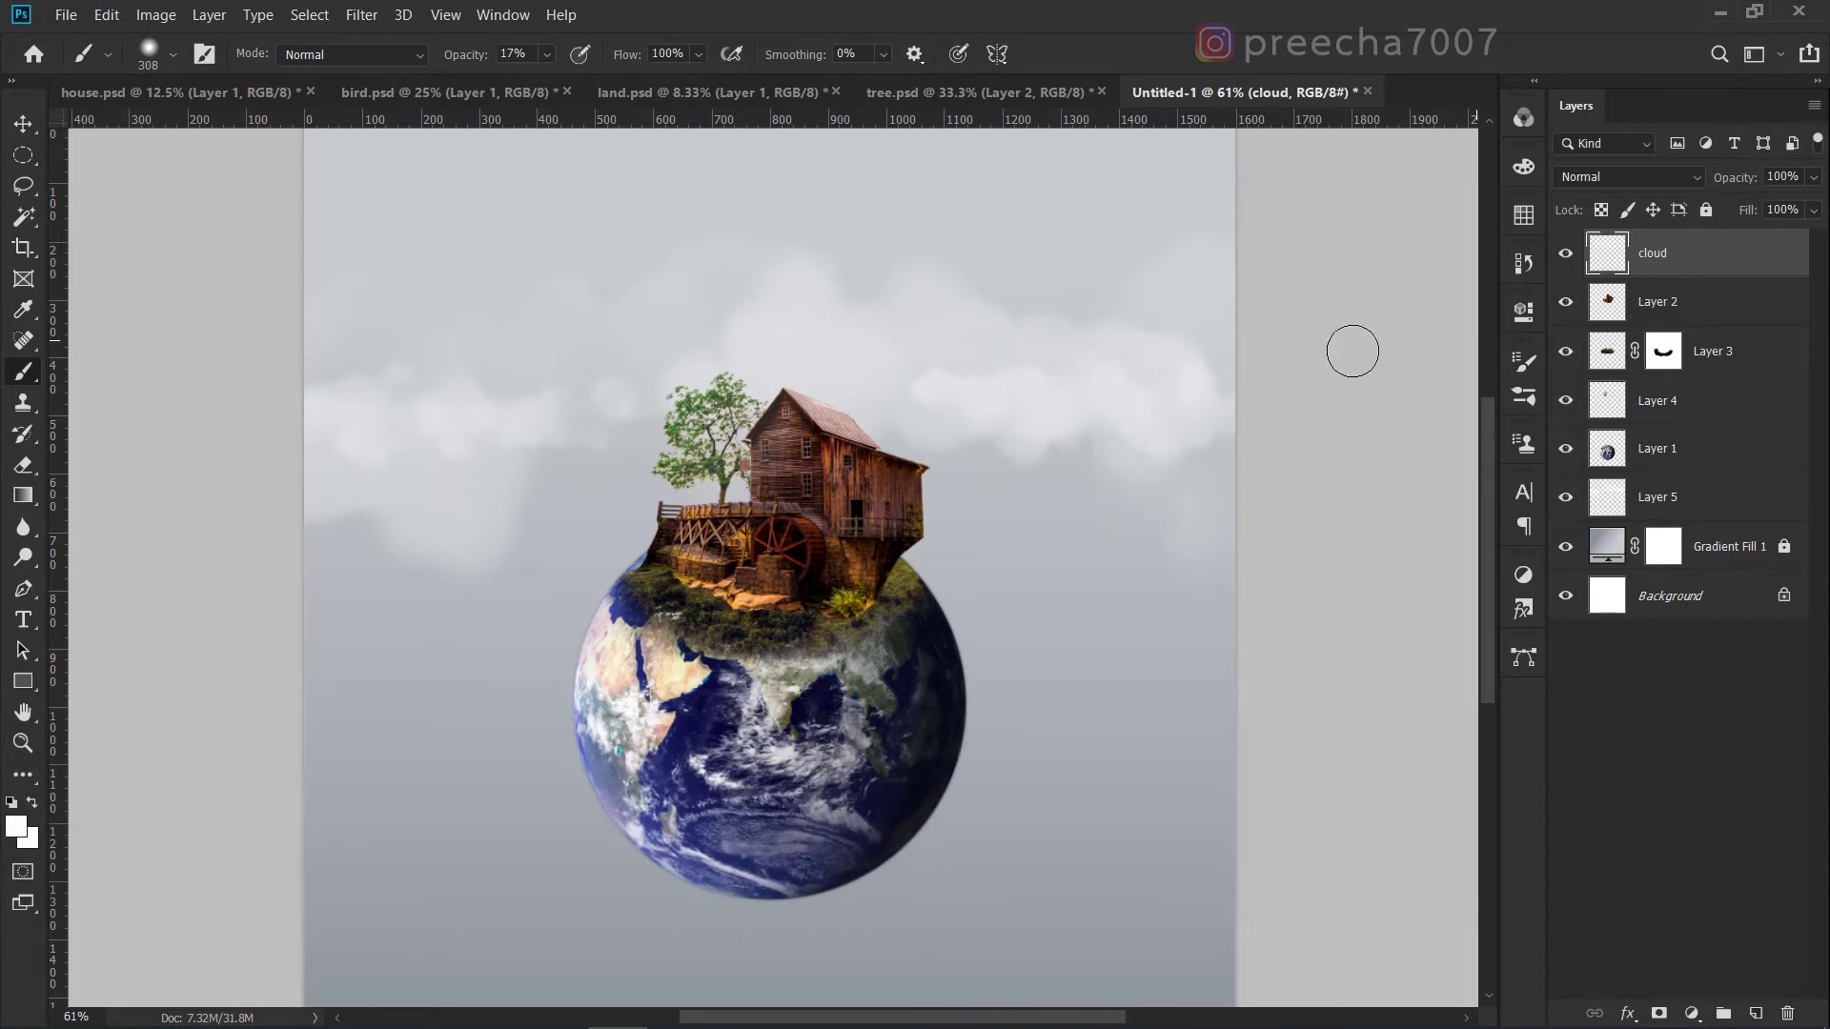
pyautogui.scroll(-2, 1031, 404)
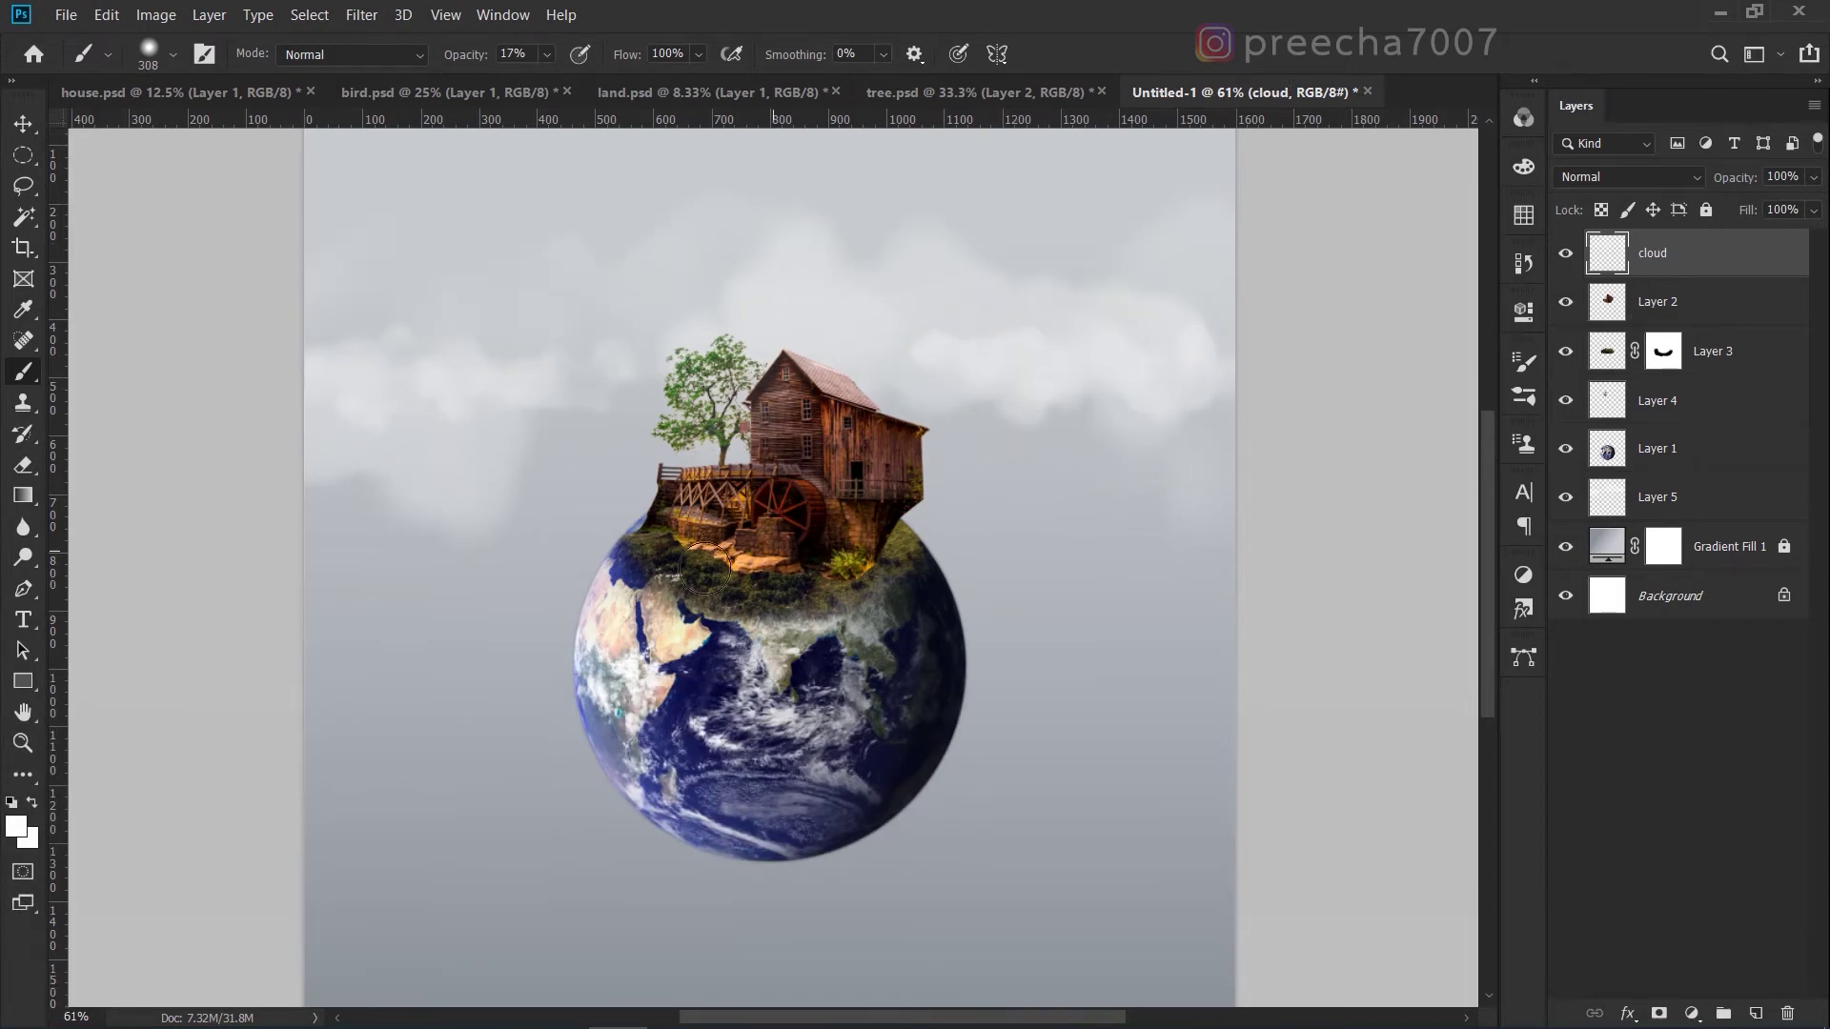
pyautogui.click(24, 743)
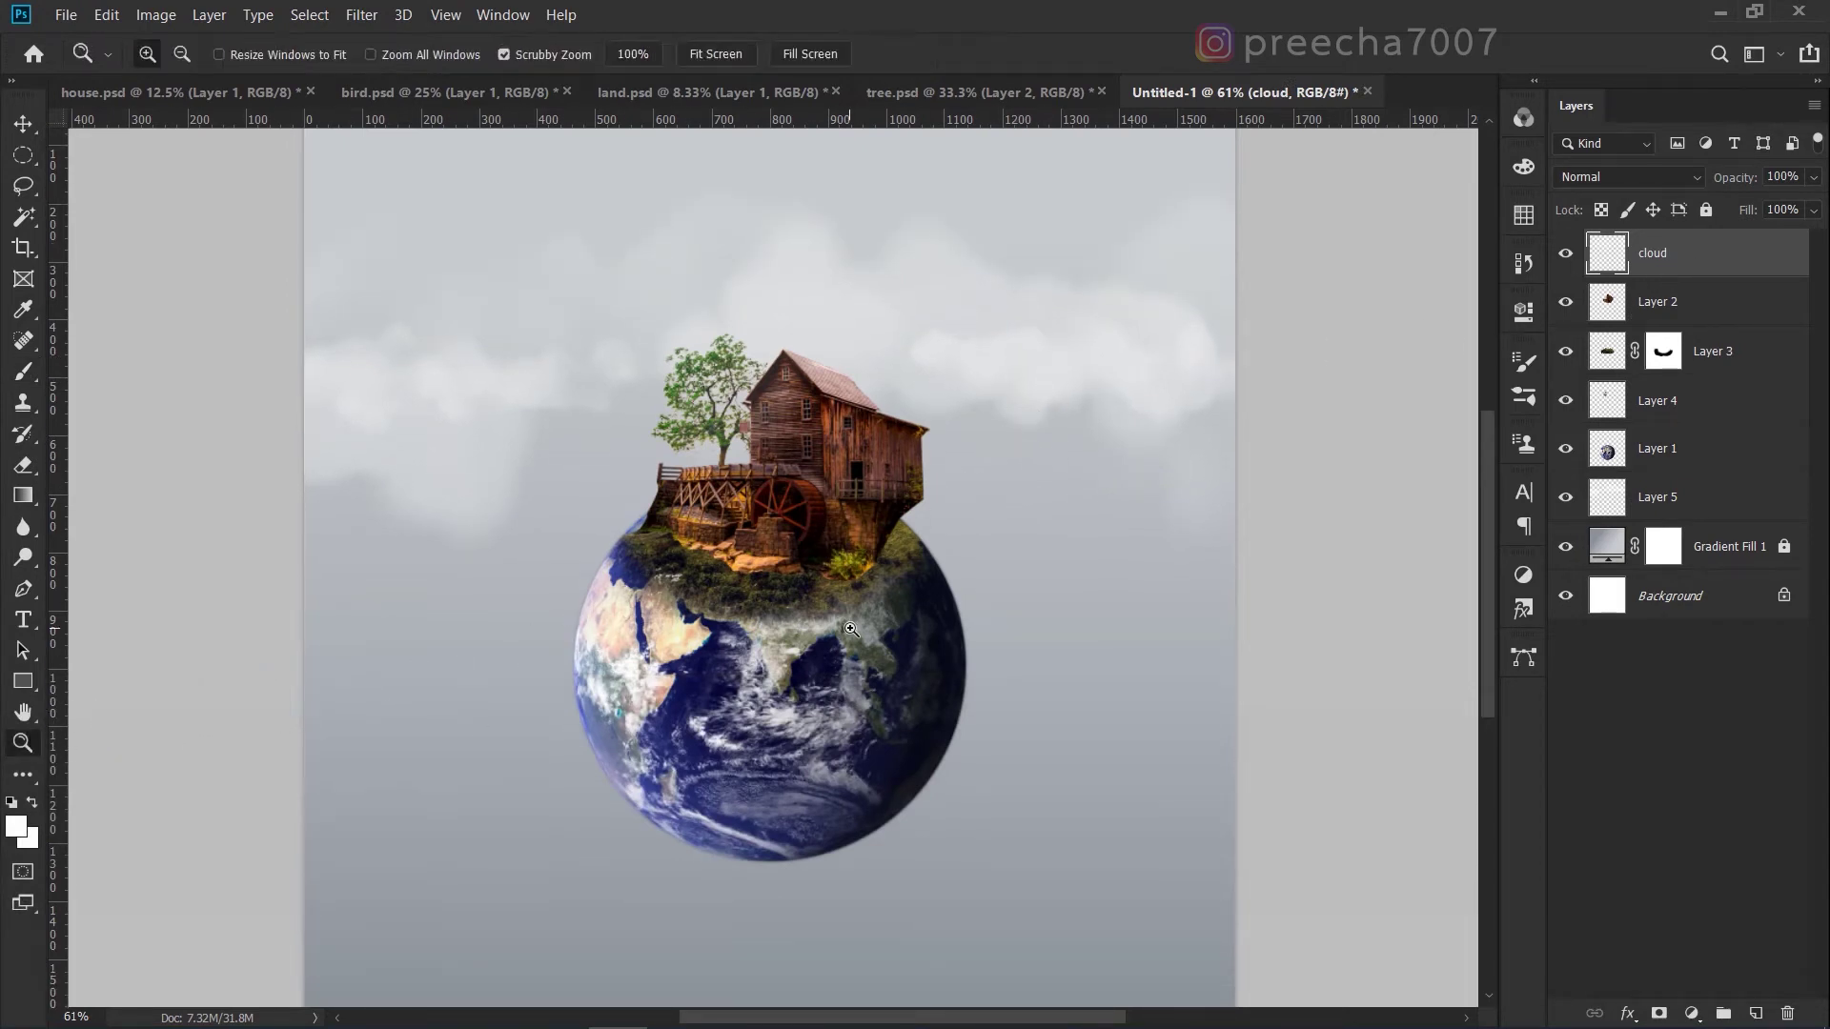
pyautogui.scroll(-3, 836, 628)
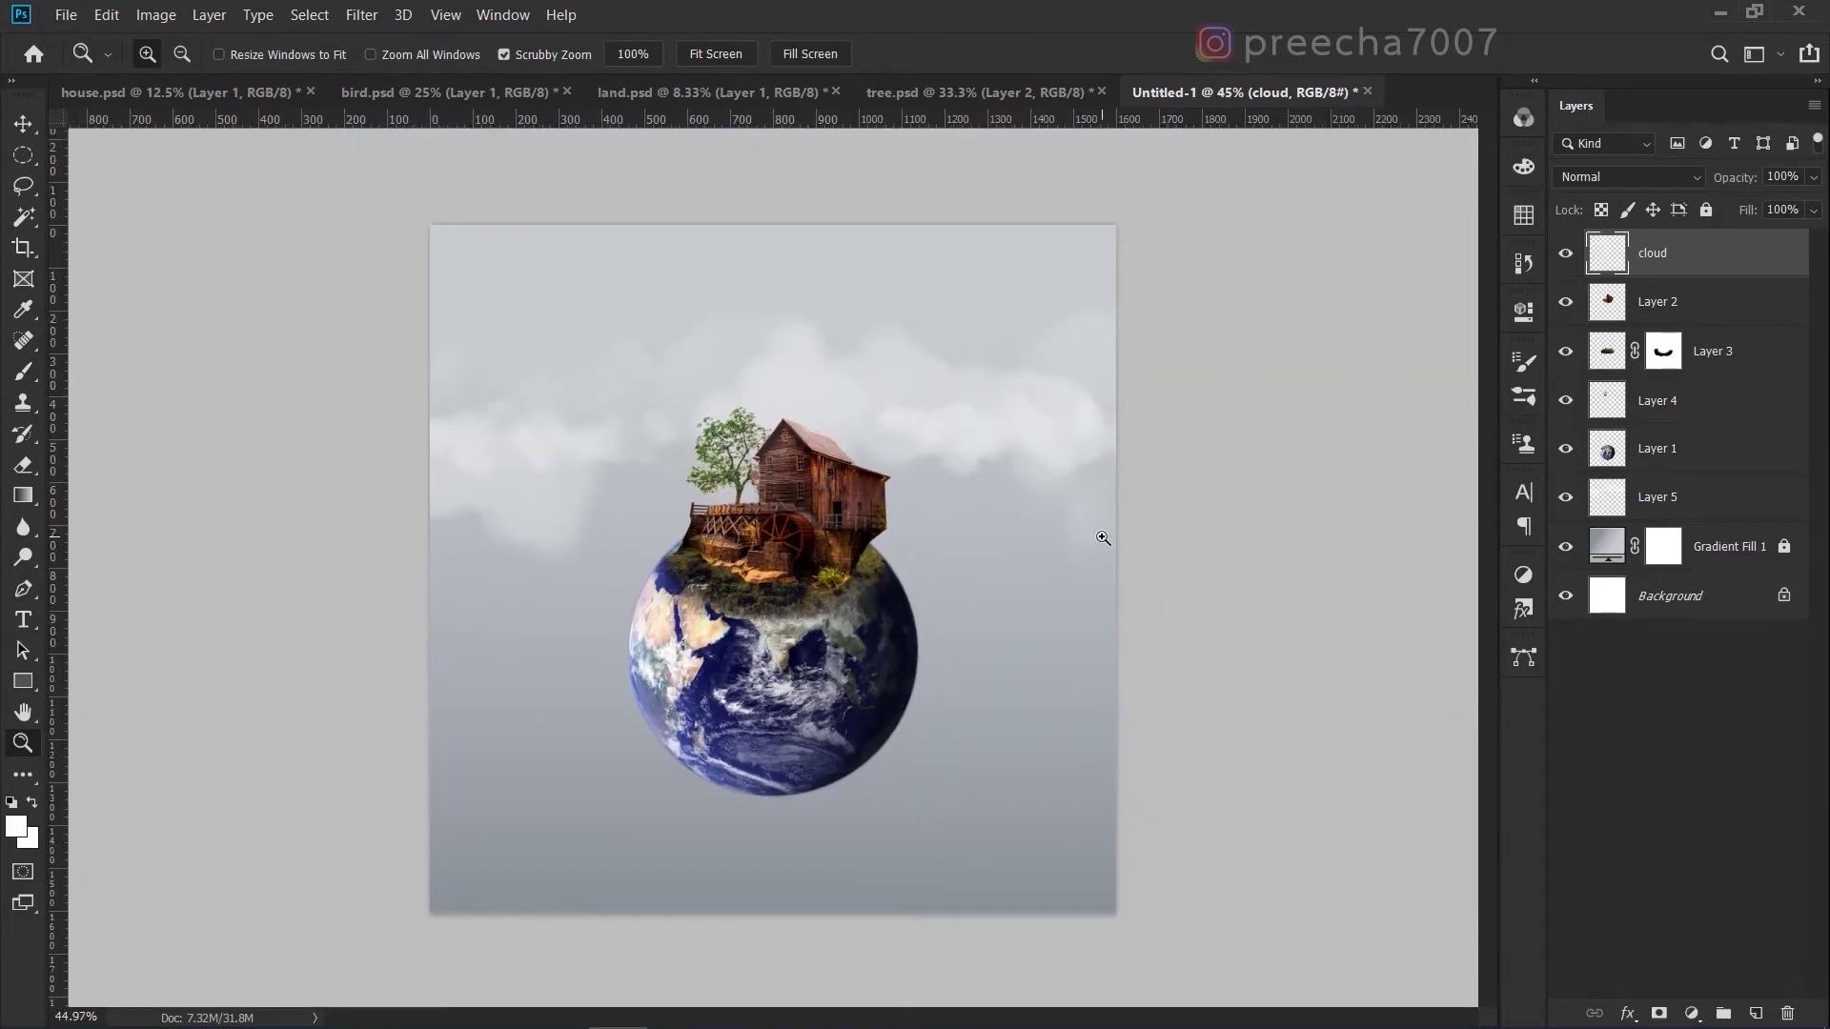
# Show the white colour fill behind the birds in bird.psd and bring the bird layer into the Untitled-1 composite.
pyautogui.click(429, 100)
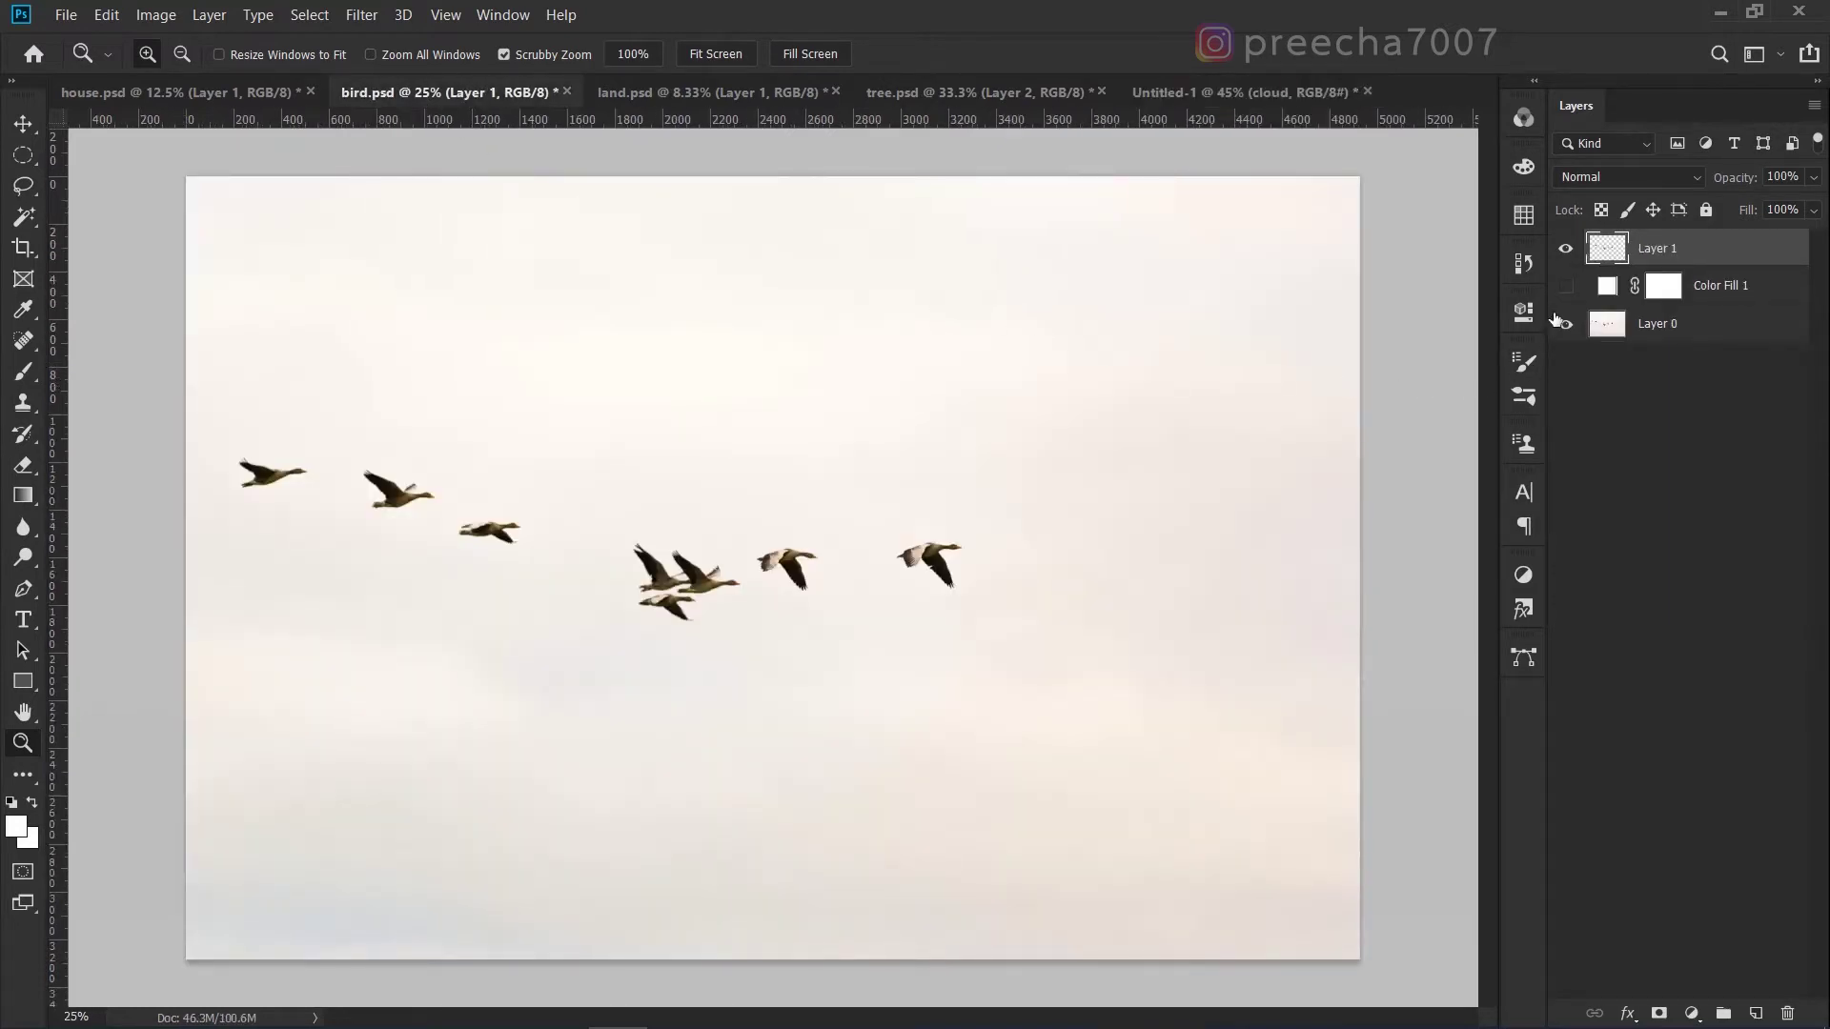
pyautogui.click(1566, 286)
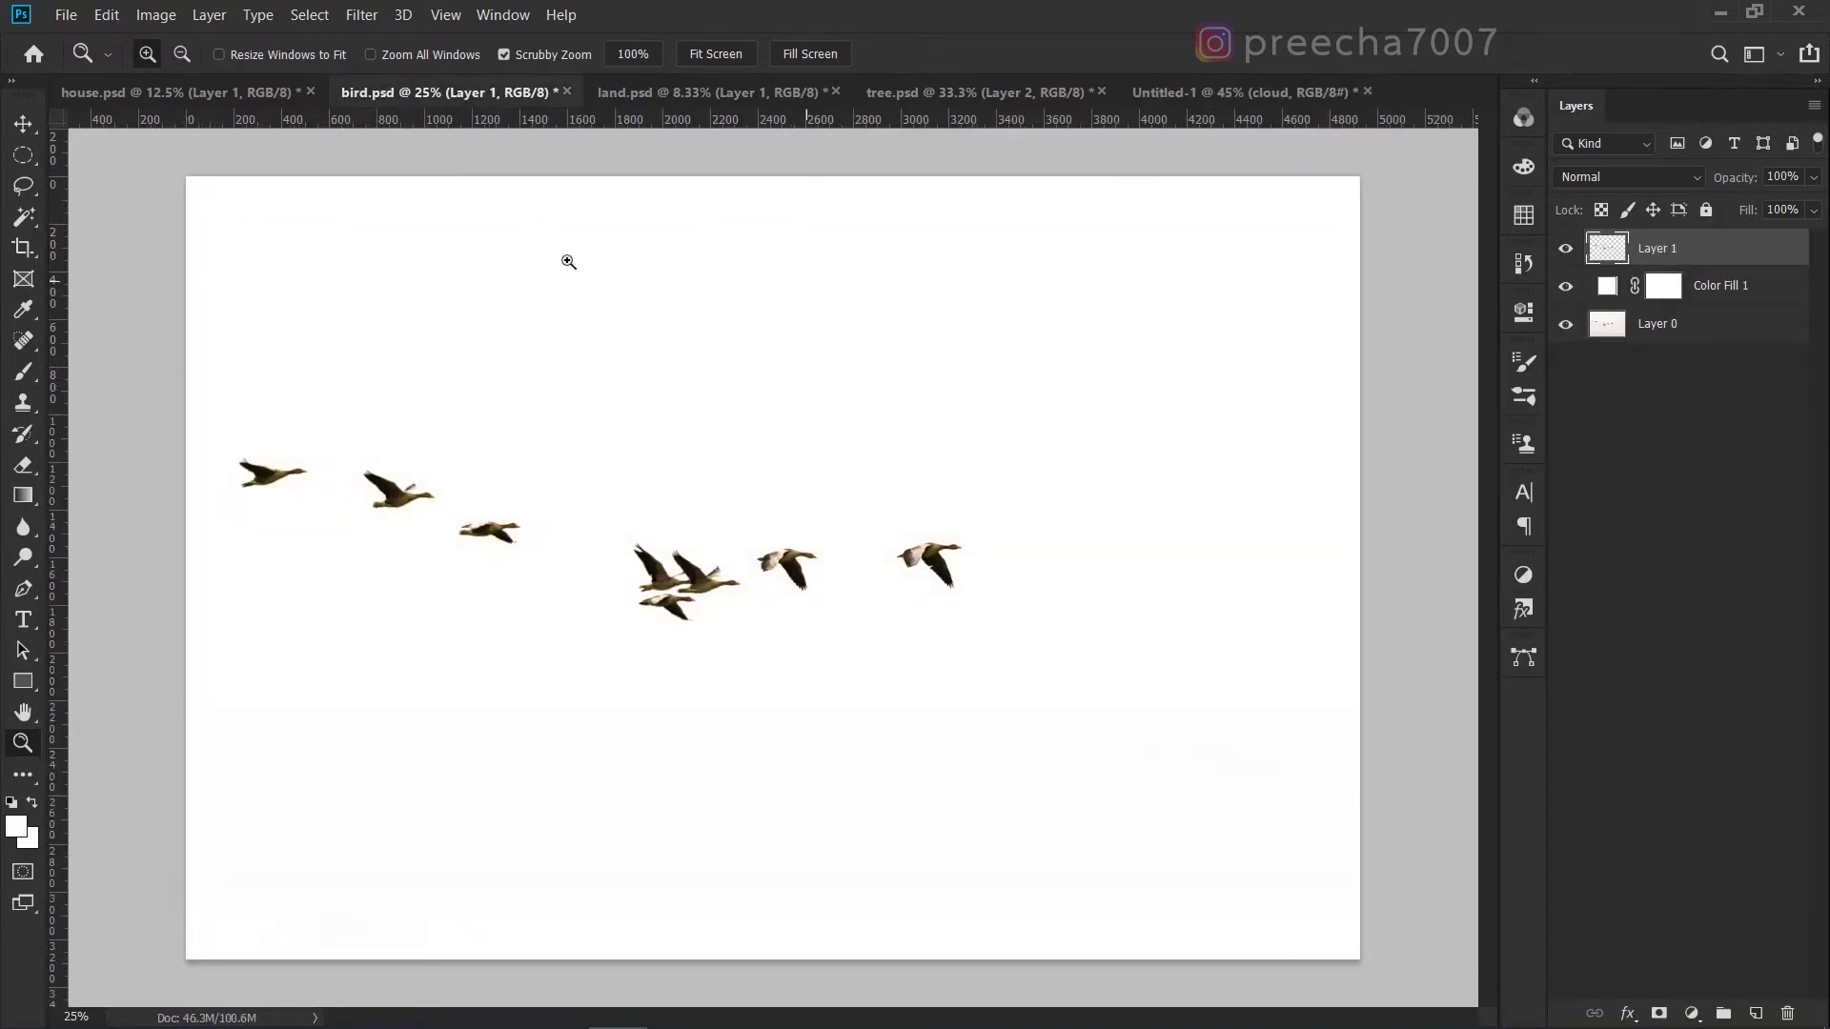
pyautogui.click(23, 124)
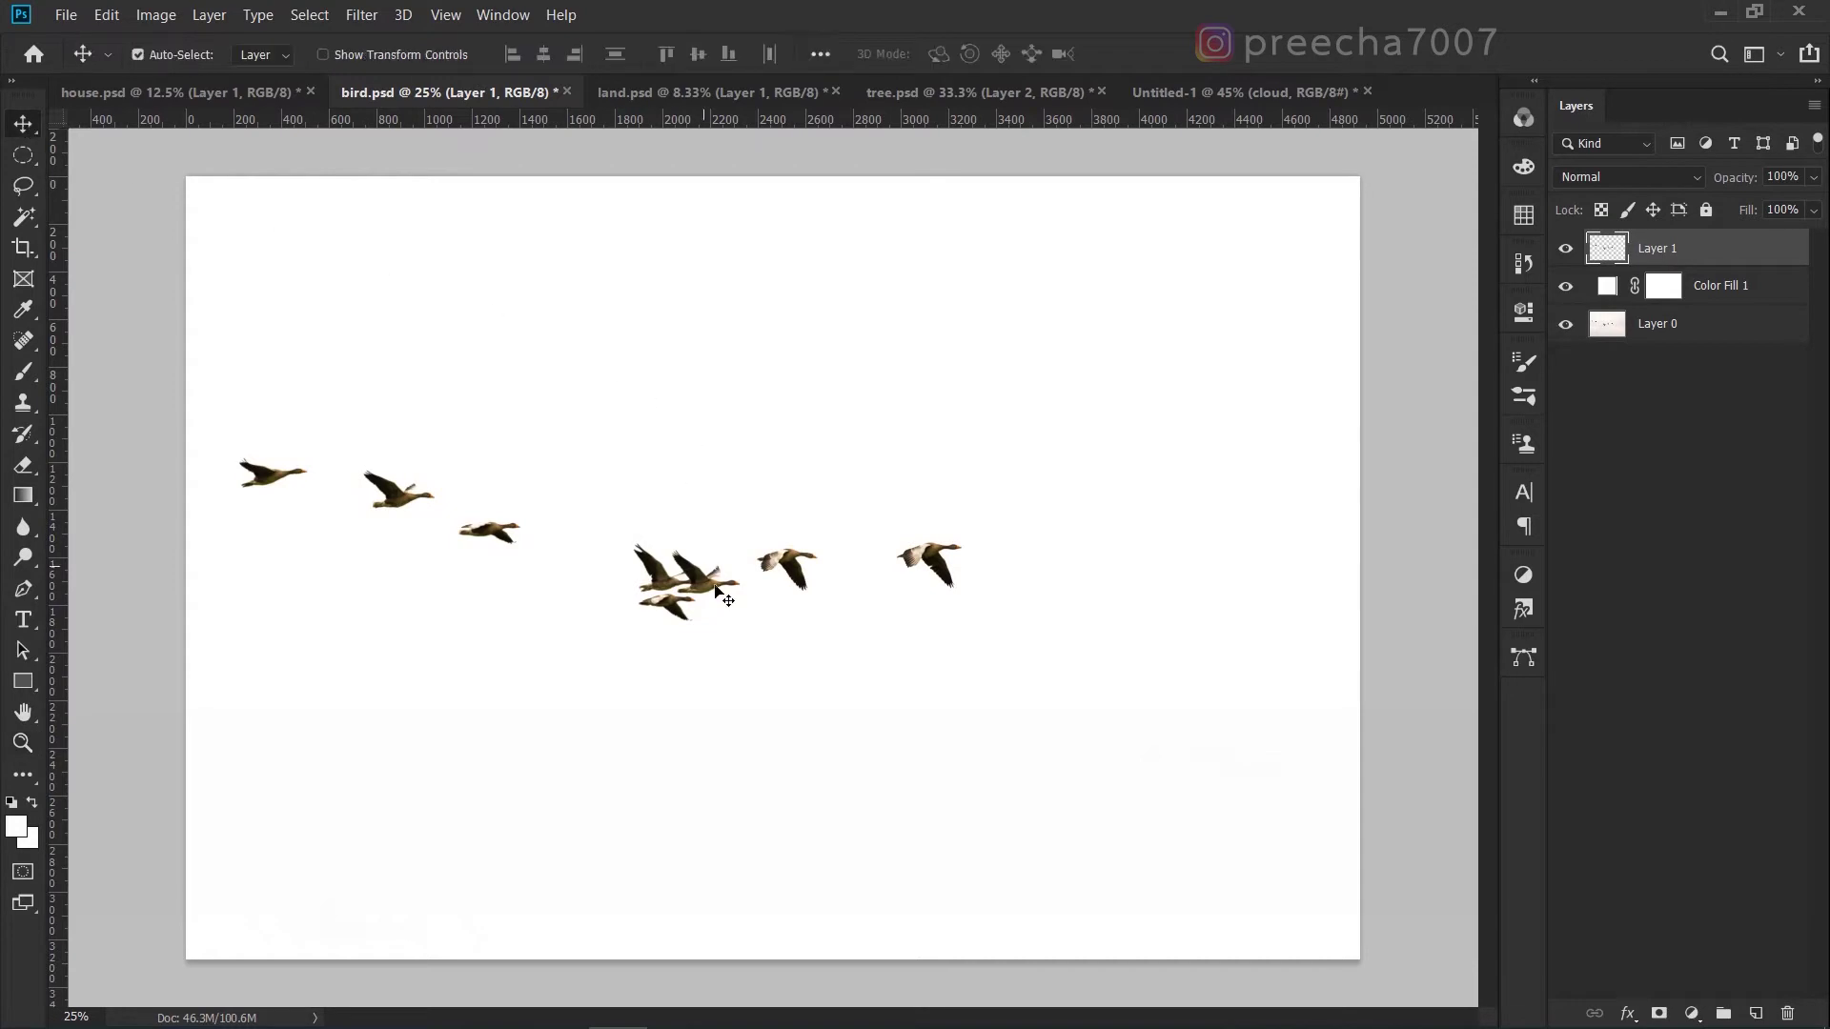
pyautogui.moveTo(710, 595); pyautogui.dragTo(870, 386)
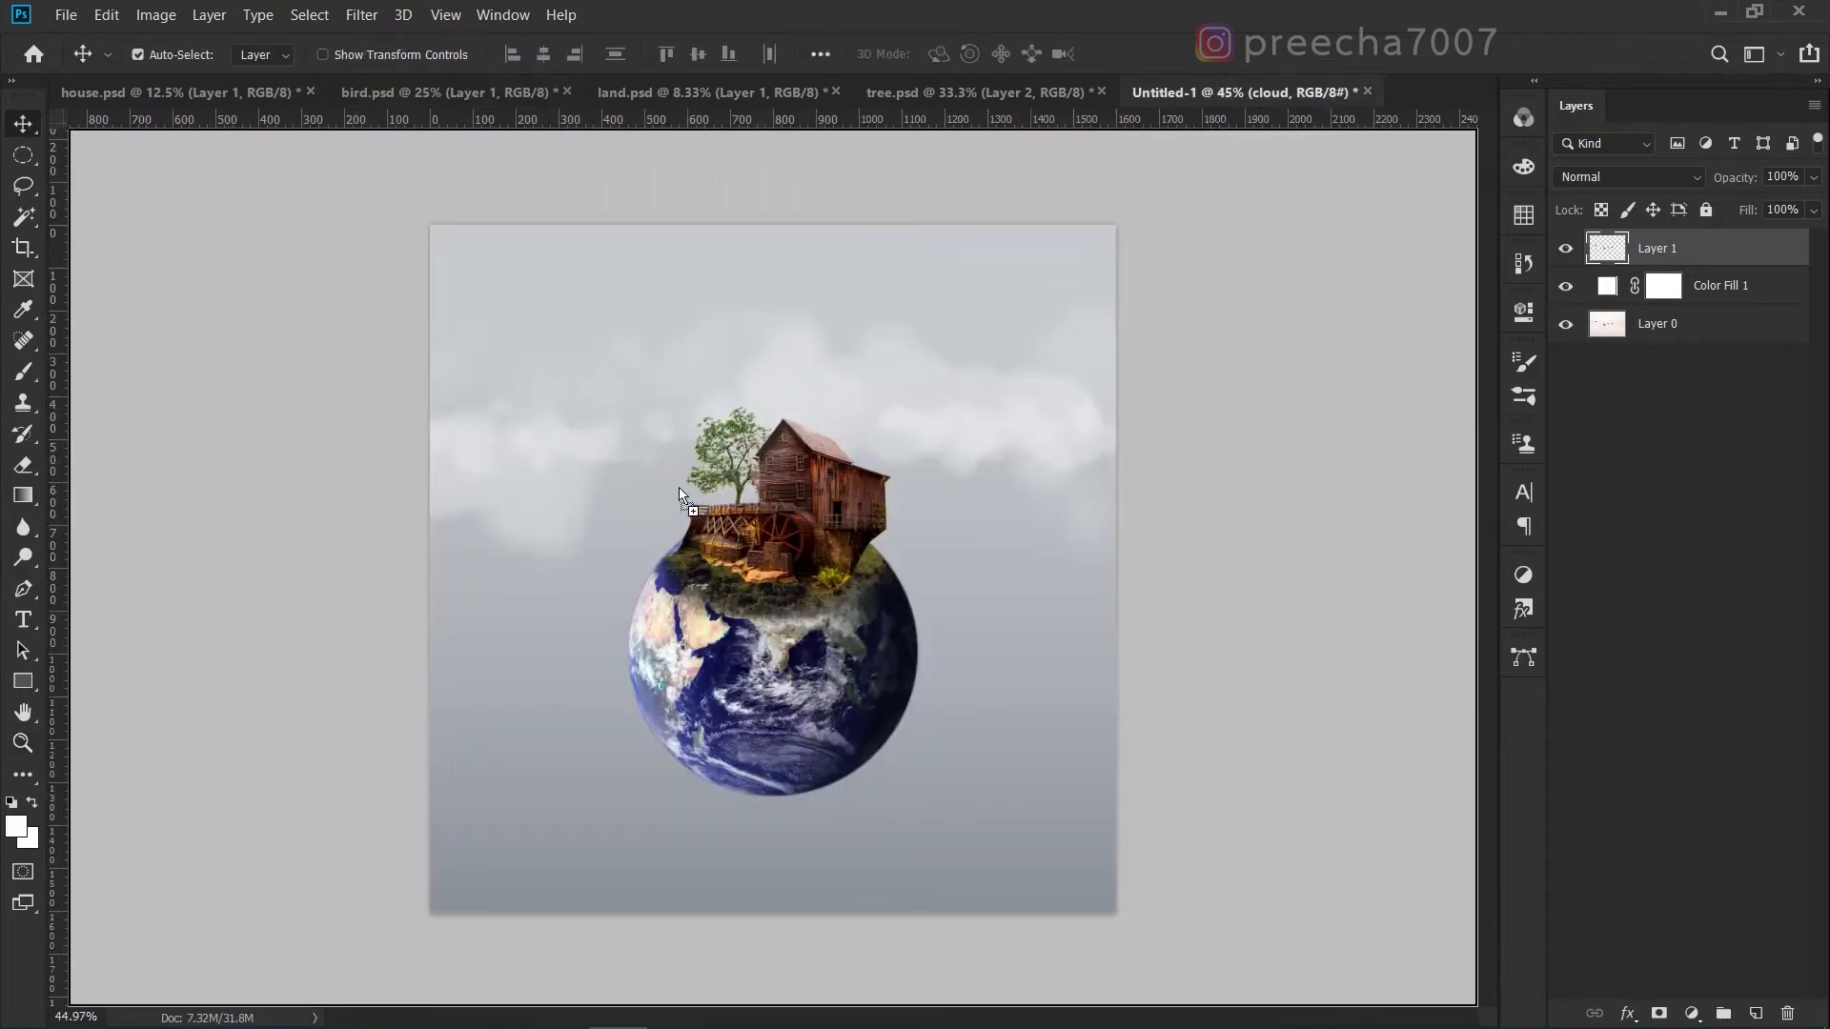
pyautogui.moveTo(679, 494); pyautogui.dragTo(635, 497)
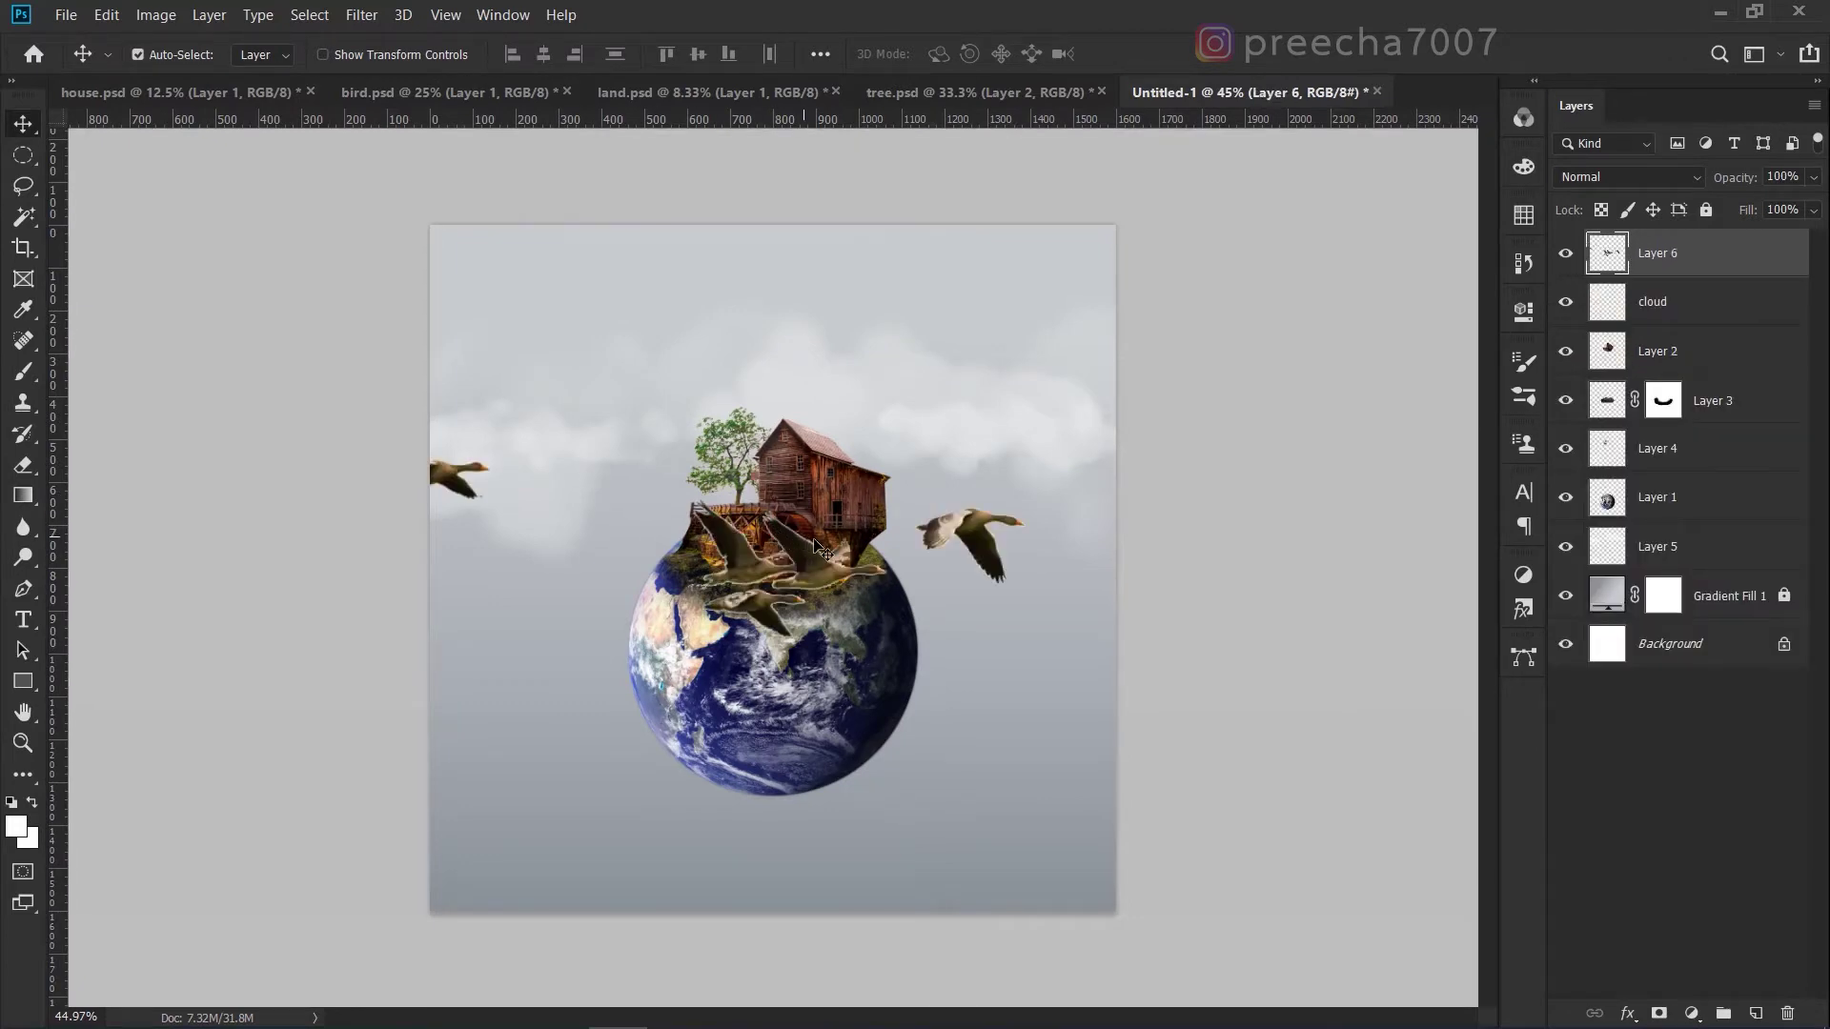
# Scale the imported flock of birds down proportionally to about 10.6%.
pyautogui.hotkey('ctrl', 't')
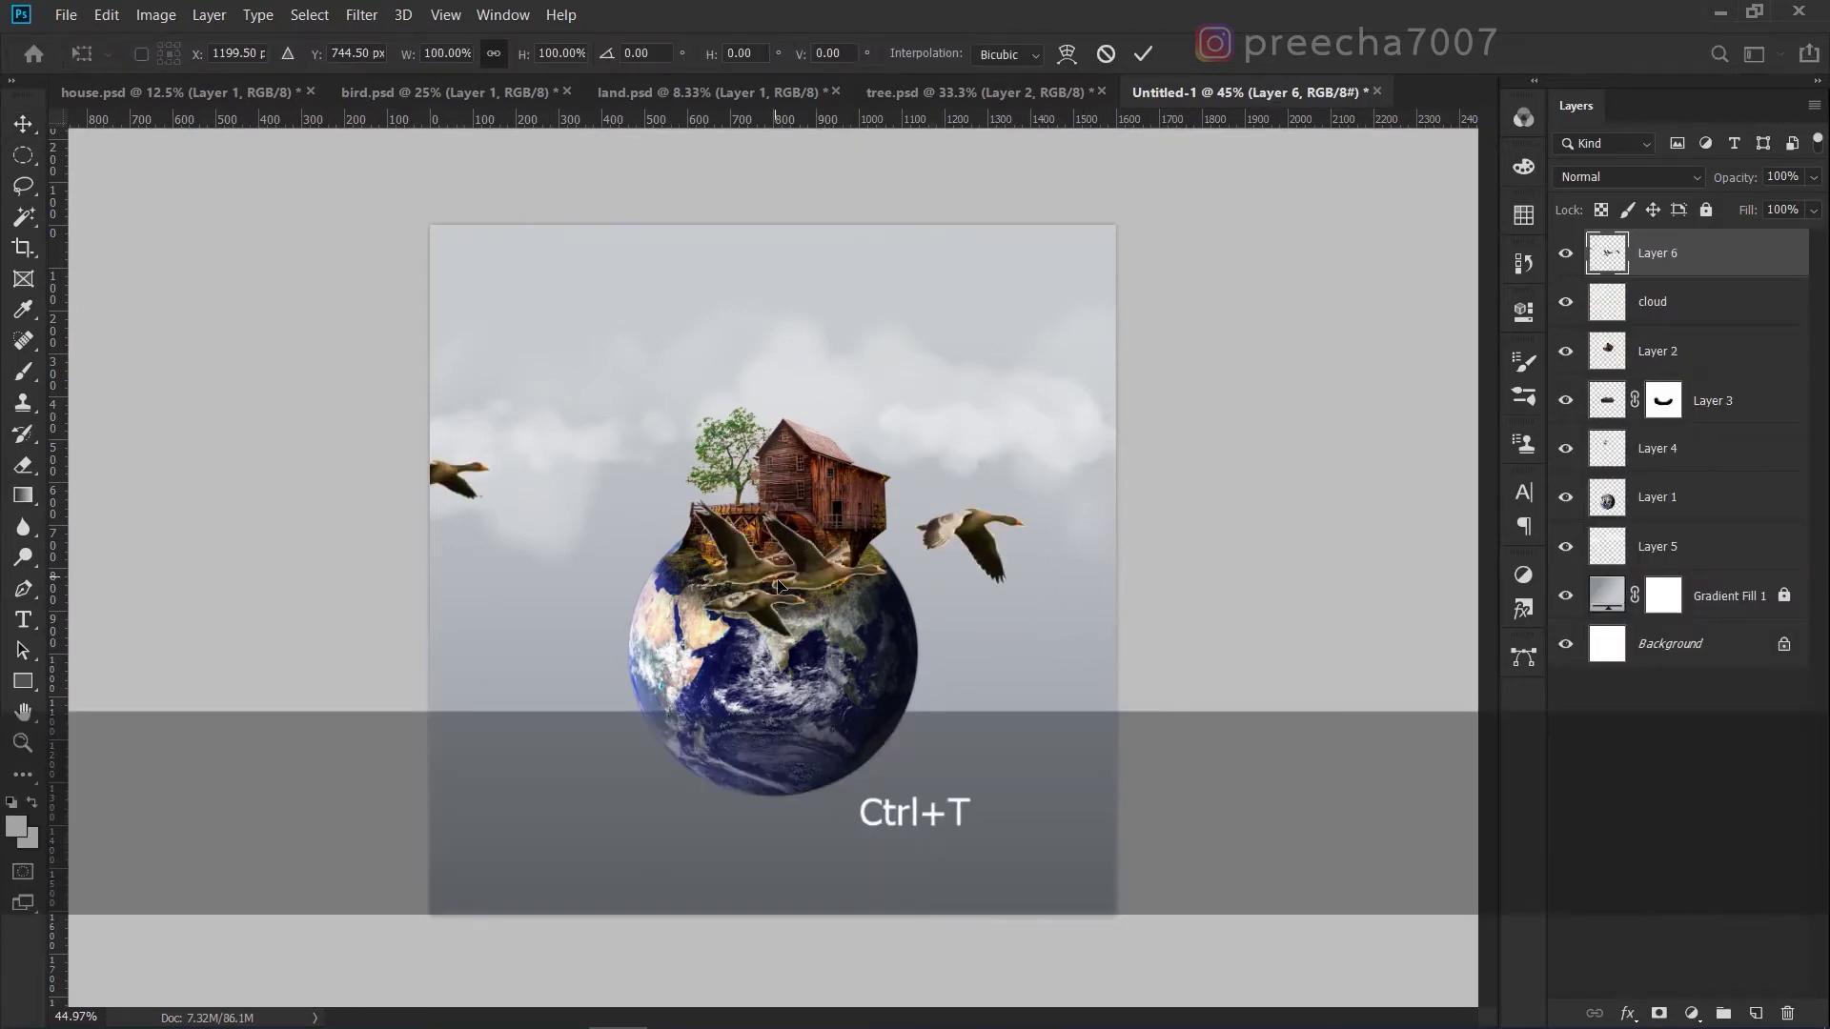
pyautogui.scroll(-1, 798, 588)
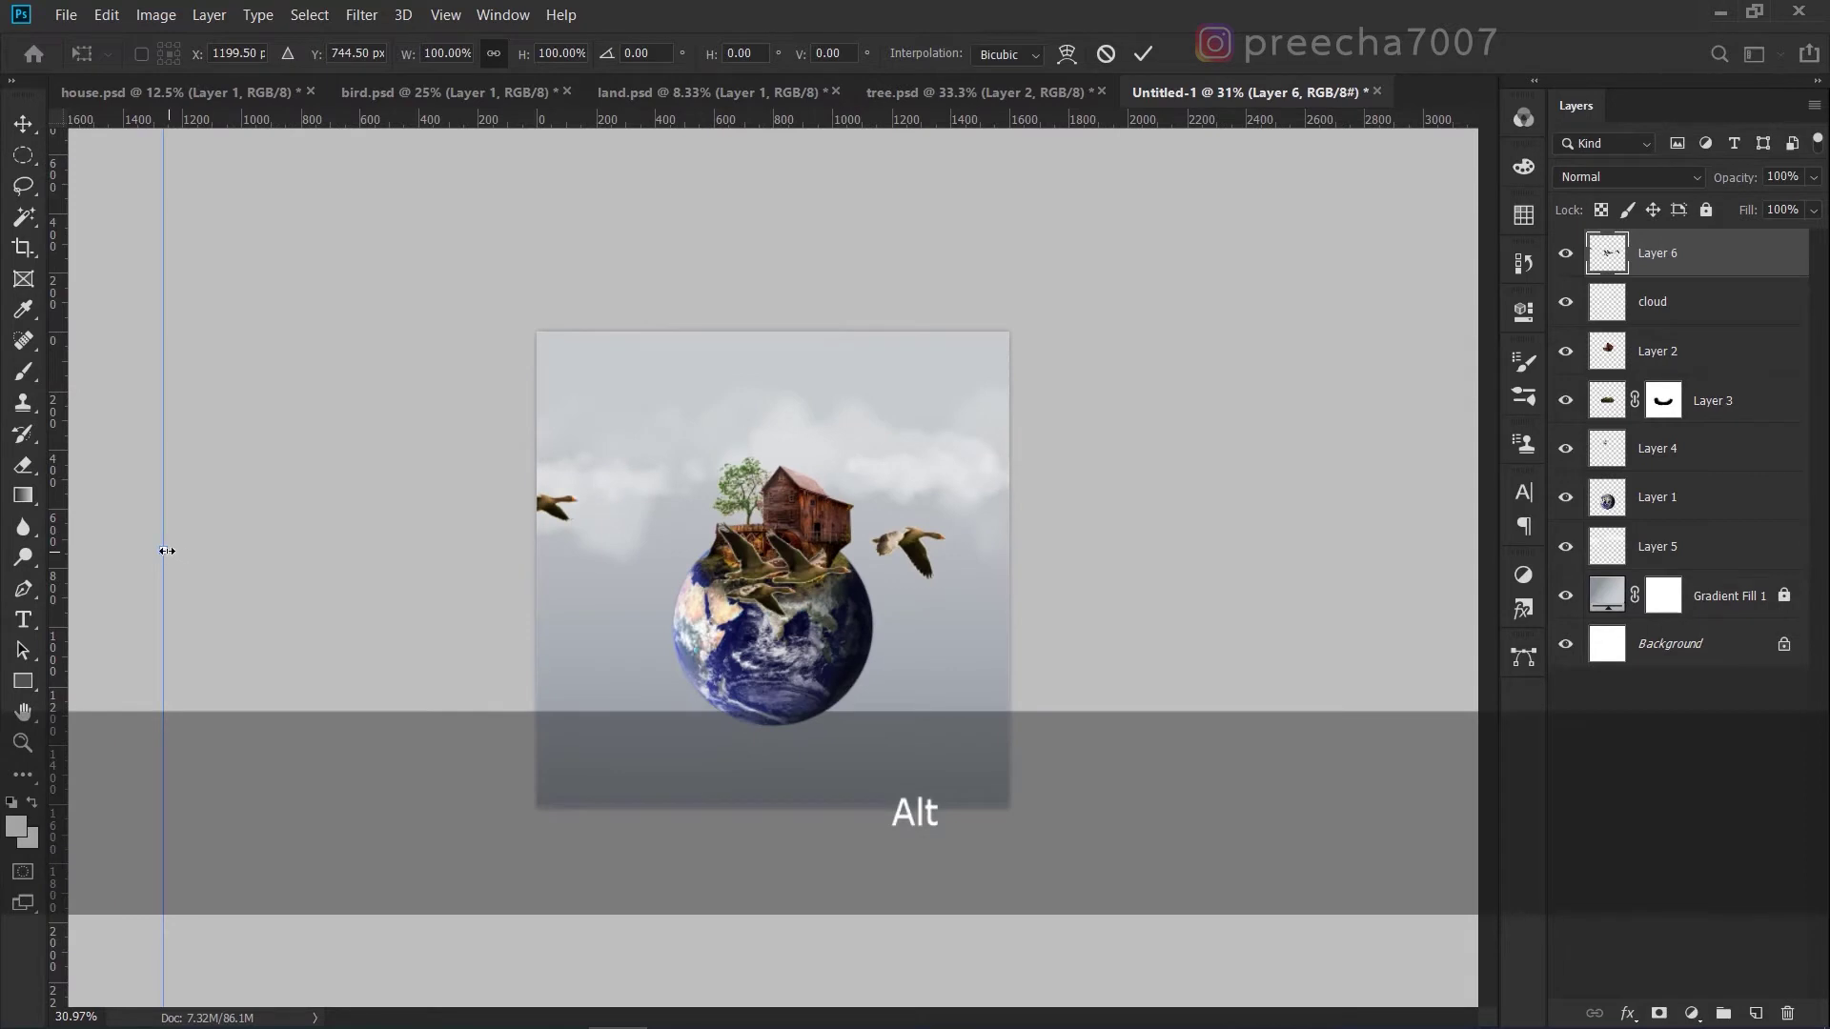
pyautogui.moveTo(167, 551); pyautogui.dragTo(587, 558)
pyautogui.moveTo(514, 292); pyautogui.dragTo(853, 518)
pyautogui.moveTo(991, 659); pyautogui.dragTo(708, 471)
pyautogui.moveTo(572, 332); pyautogui.dragTo(800, 481)
pyautogui.scroll(2, 748, 600)
pyautogui.scroll(2, 748, 601)
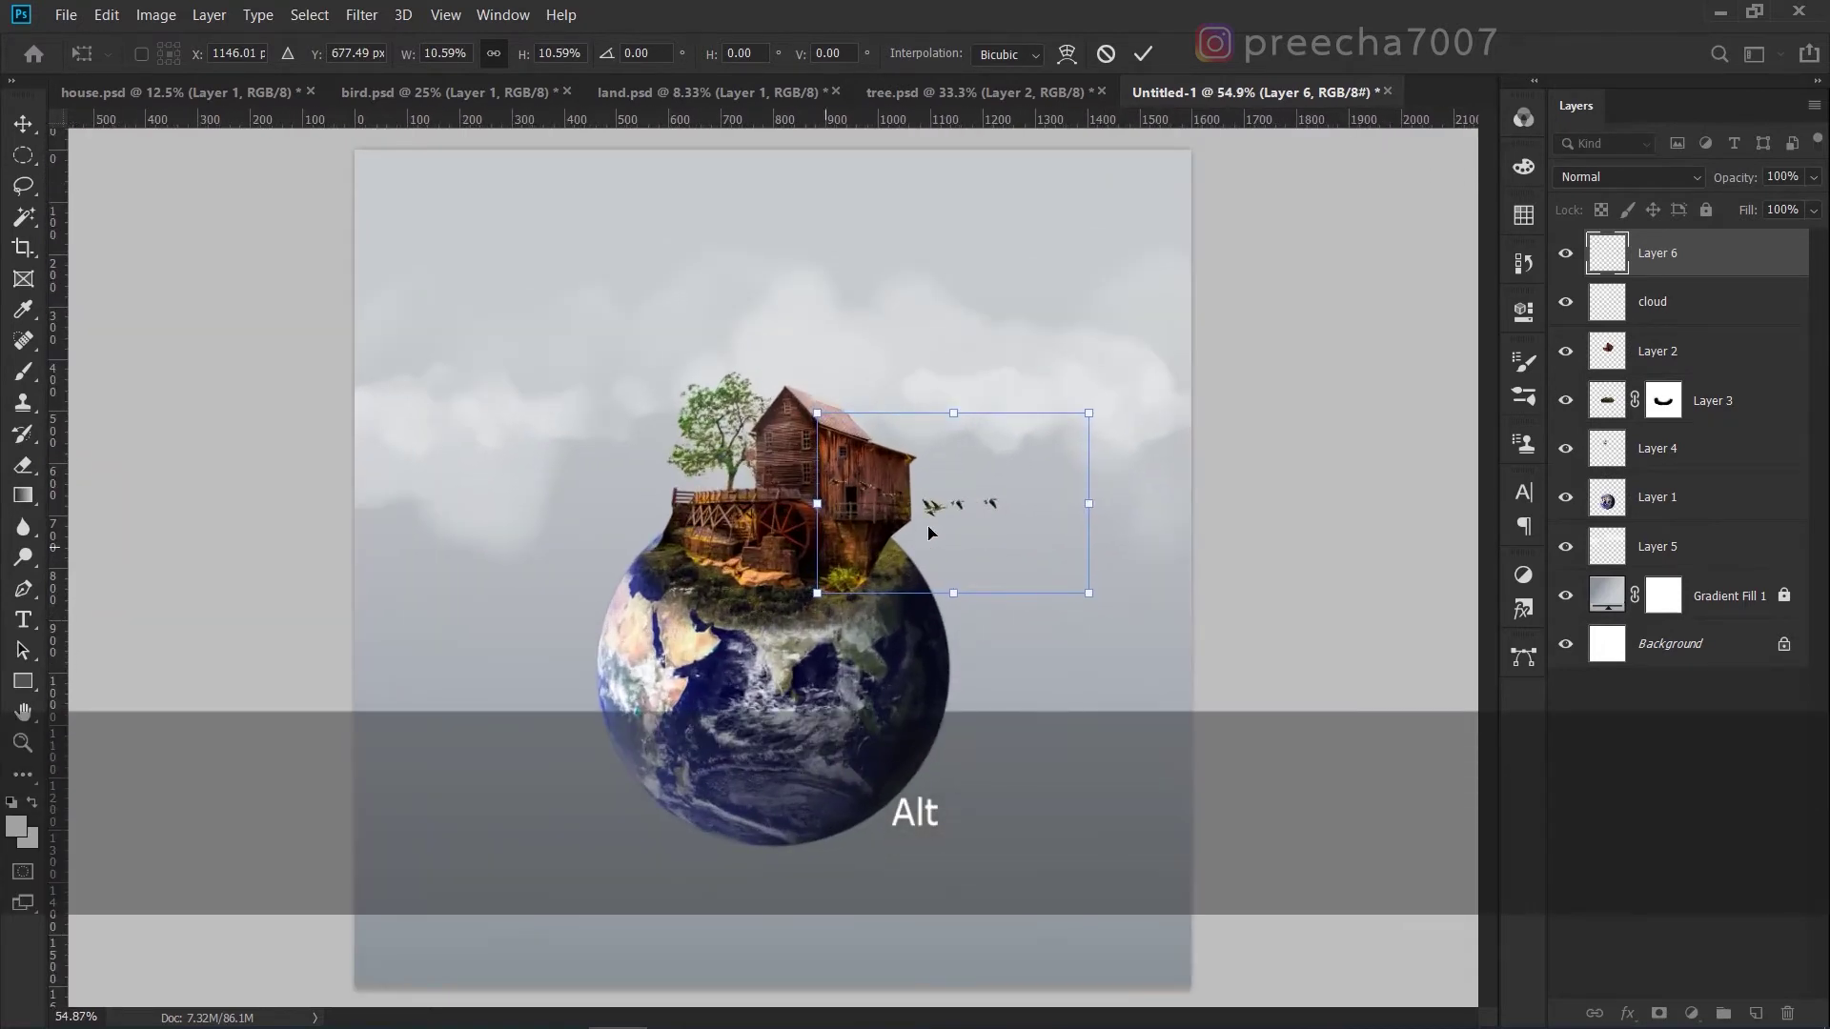
# Place the small flock in the sky just left of the tree and apply the transform.
pyautogui.moveTo(948, 503); pyautogui.dragTo(562, 412)
pyautogui.moveTo(434, 307)
pyautogui.mouseDown()
pyautogui.moveTo(450, 314)
pyautogui.moveTo(436, 308)
pyautogui.mouseUp()
pyautogui.moveTo(549, 421); pyautogui.dragTo(599, 416)
pyautogui.press('Return')
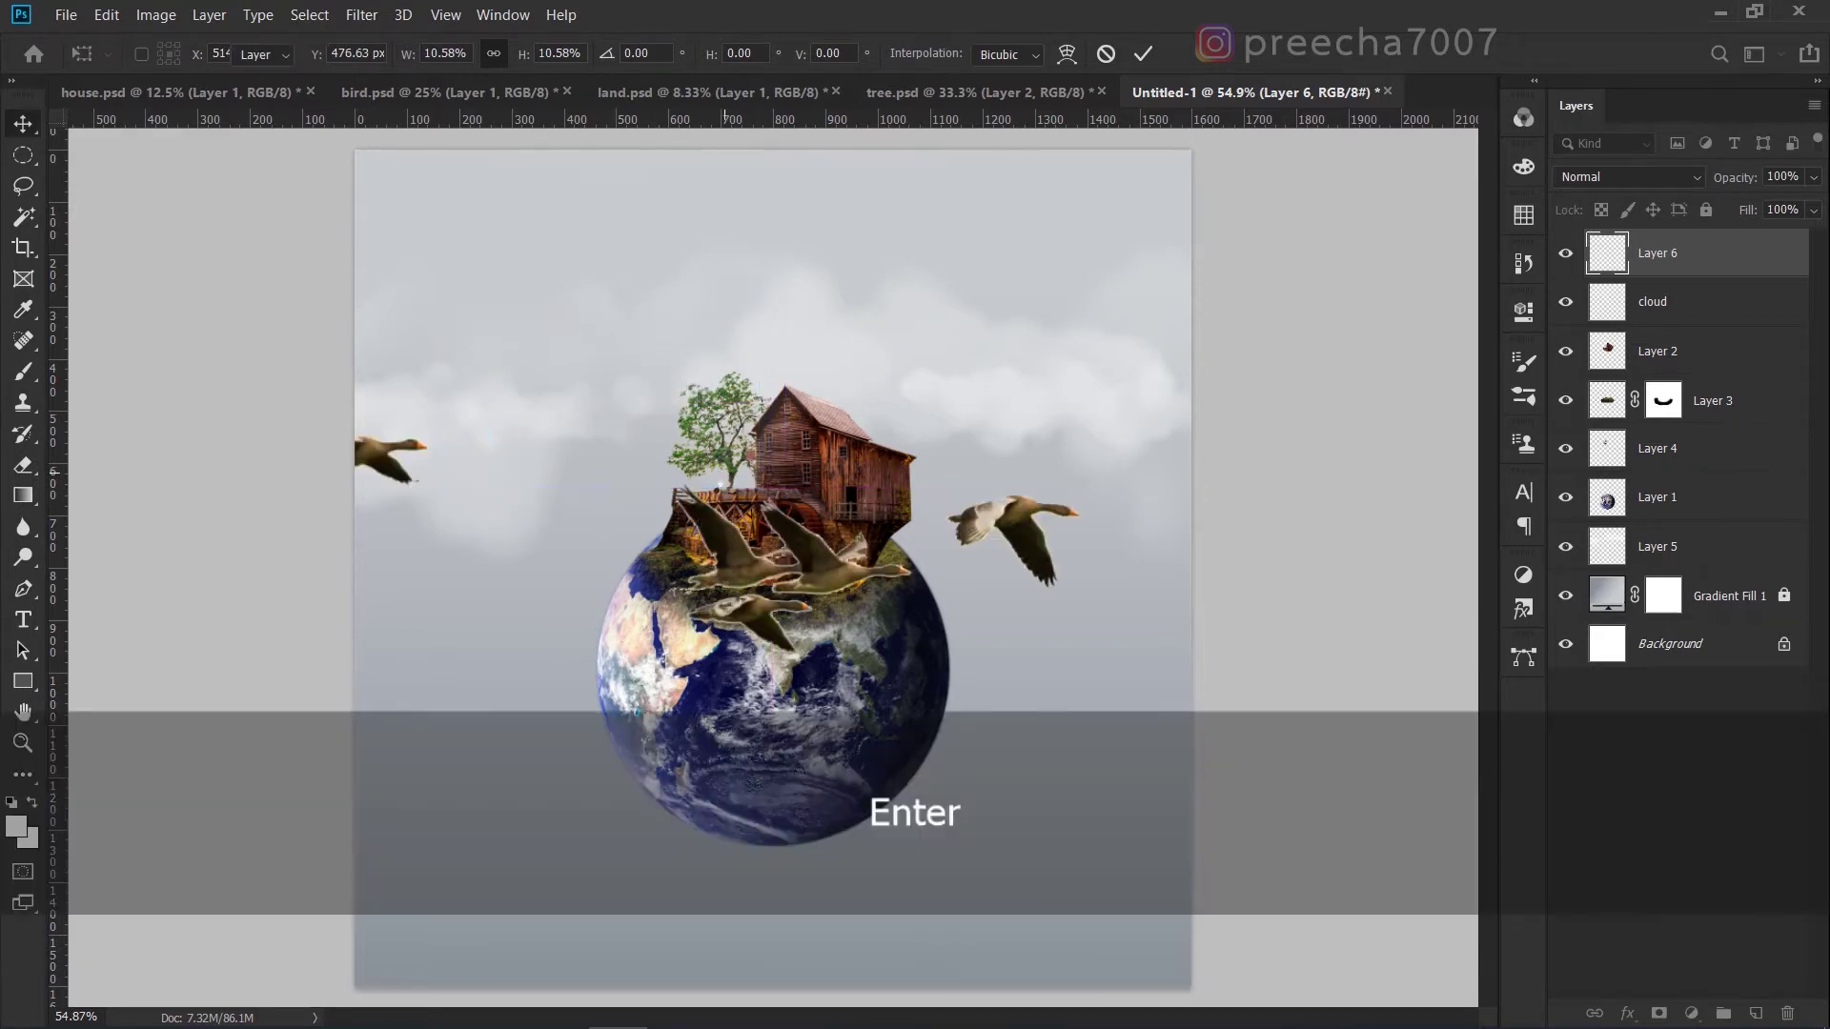
# Lasso the middle birds of the flock and copy them to a new layer.
pyautogui.scroll(6, 637, 458)
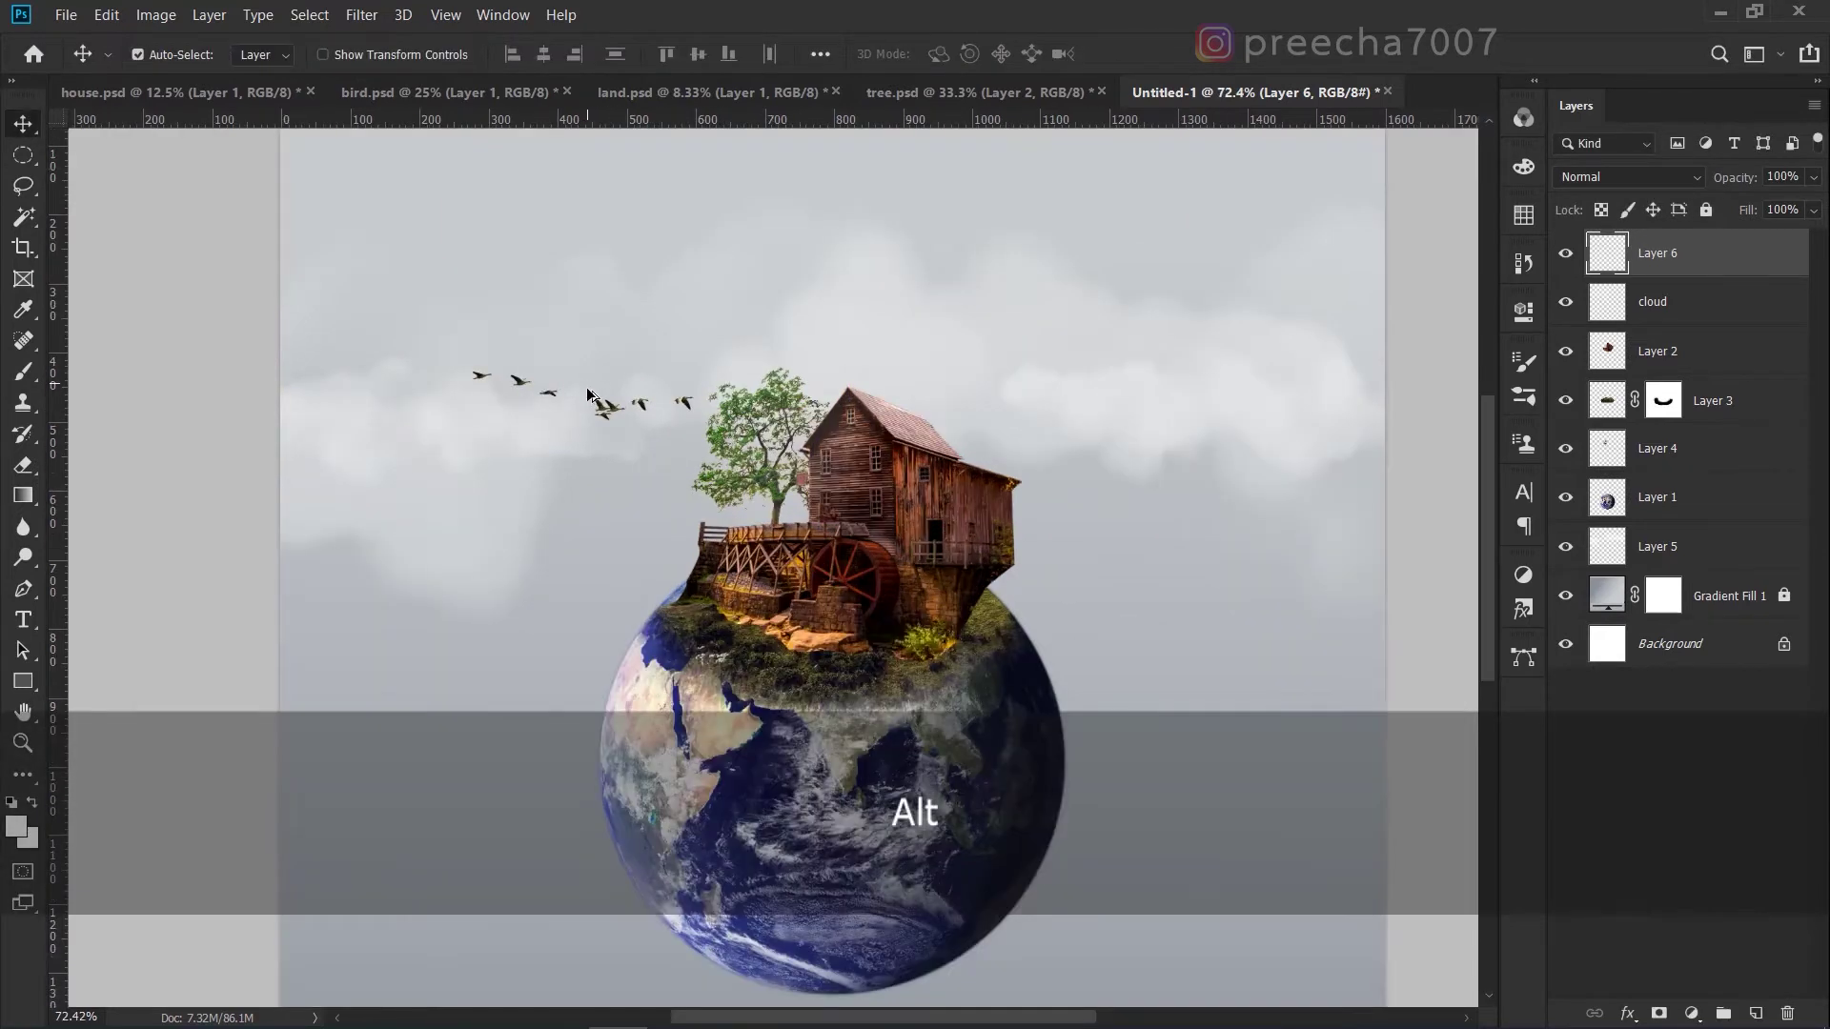
pyautogui.scroll(1, 628, 419)
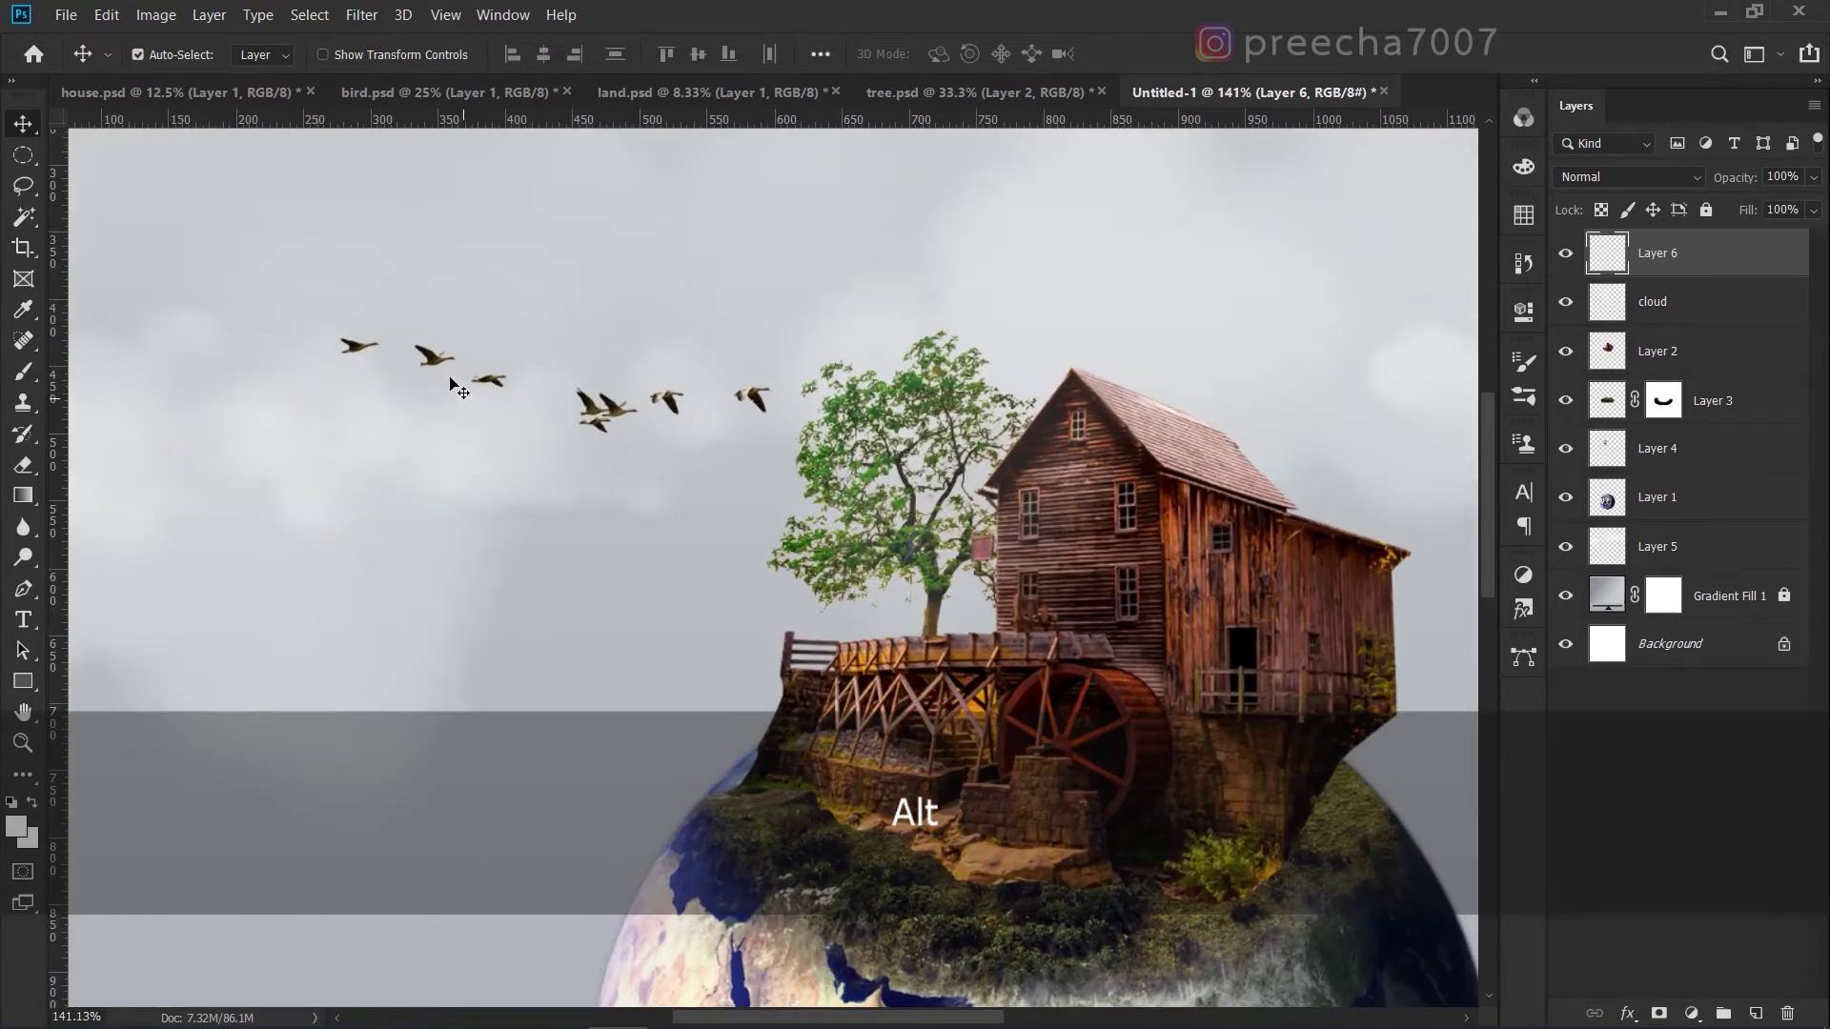
pyautogui.press('l')
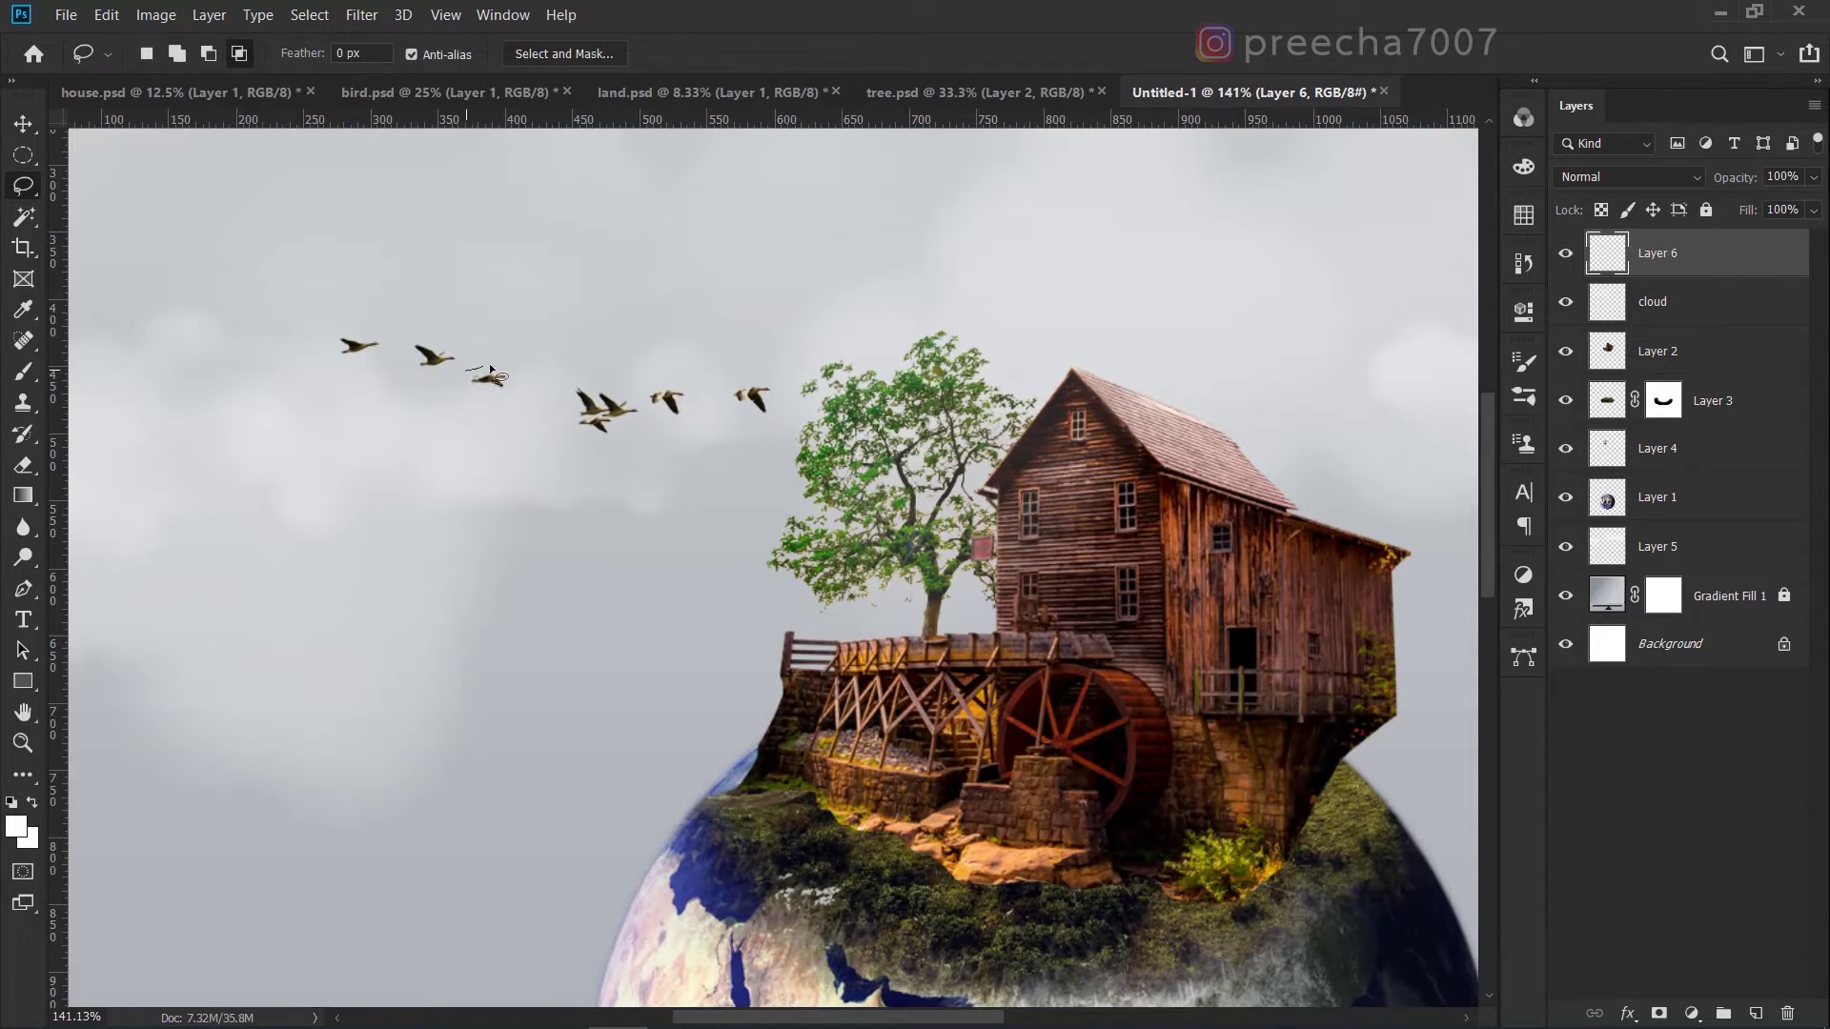
pyautogui.moveTo(622, 453)
pyautogui.mouseDown()
pyautogui.moveTo(500, 452)
pyautogui.moveTo(469, 361)
pyautogui.mouseUp()
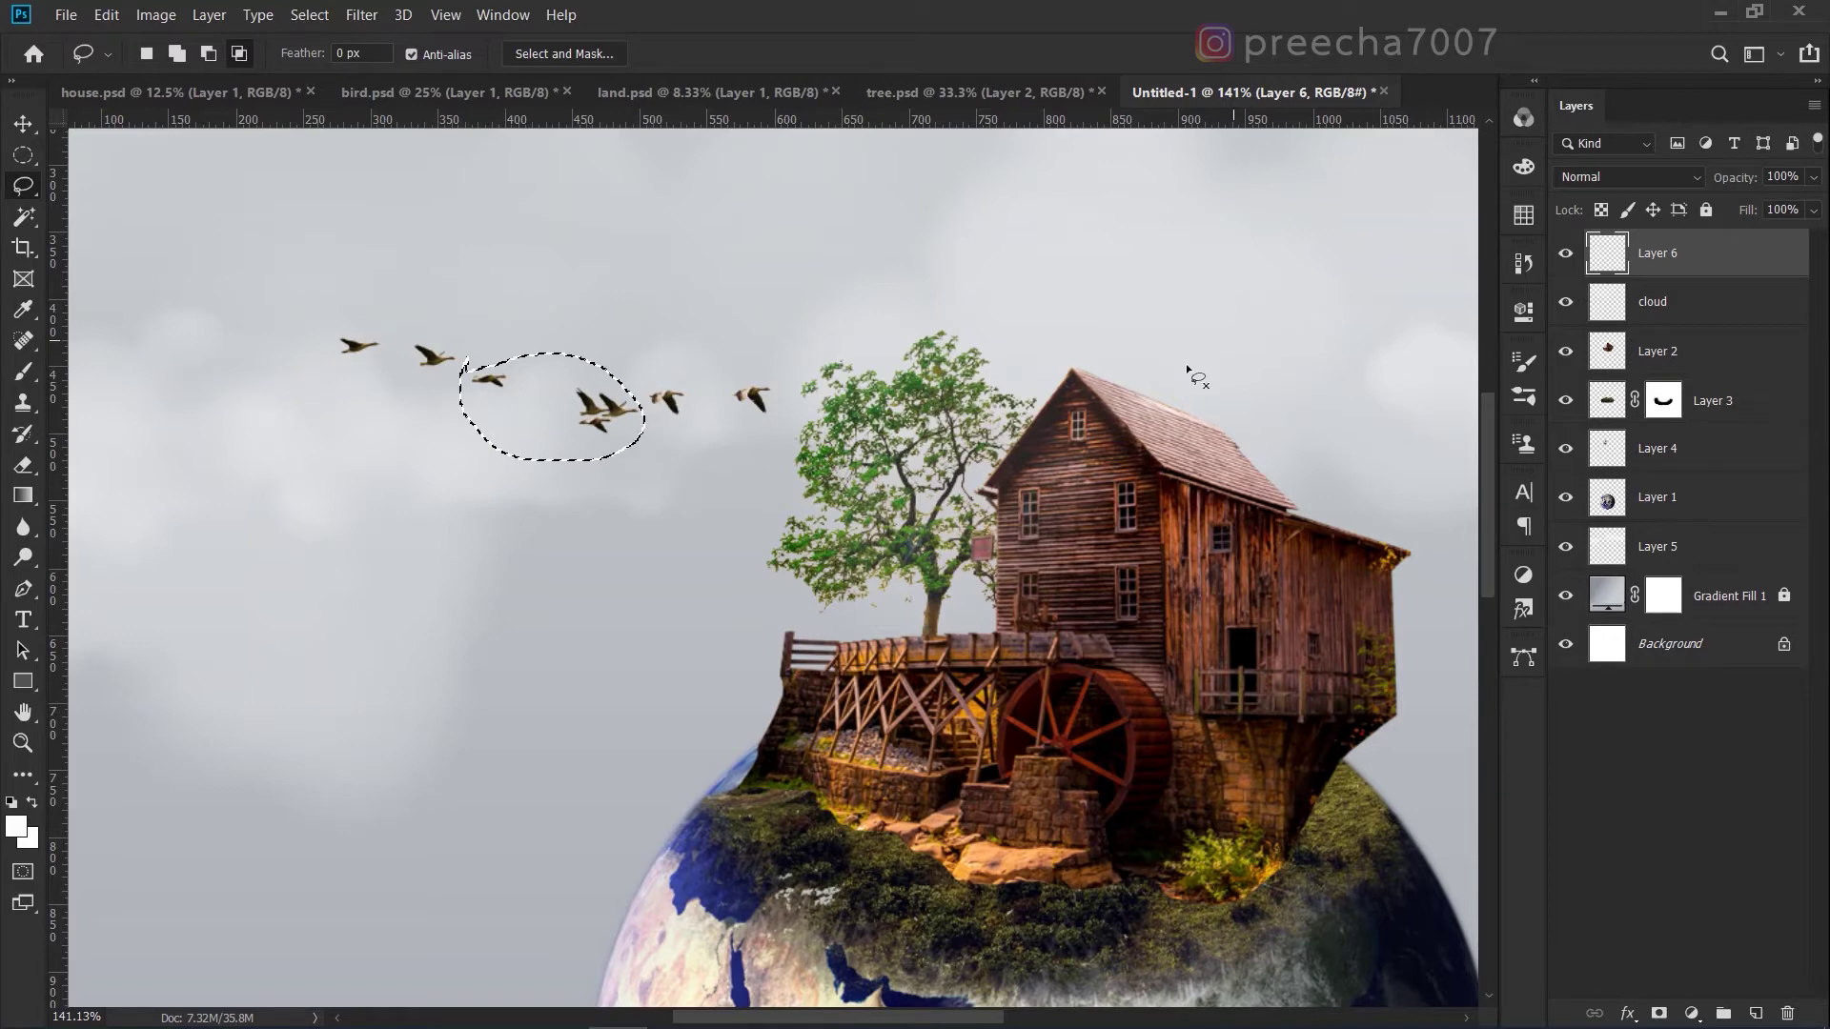
pyautogui.hotkey('ctrl', 'j')
# Move the copied birds into the sky right of the mill house roof and scale them down slightly.
pyautogui.keyDown('alt'); pyautogui.scroll(-2, 720, 497); pyautogui.keyUp('alt')
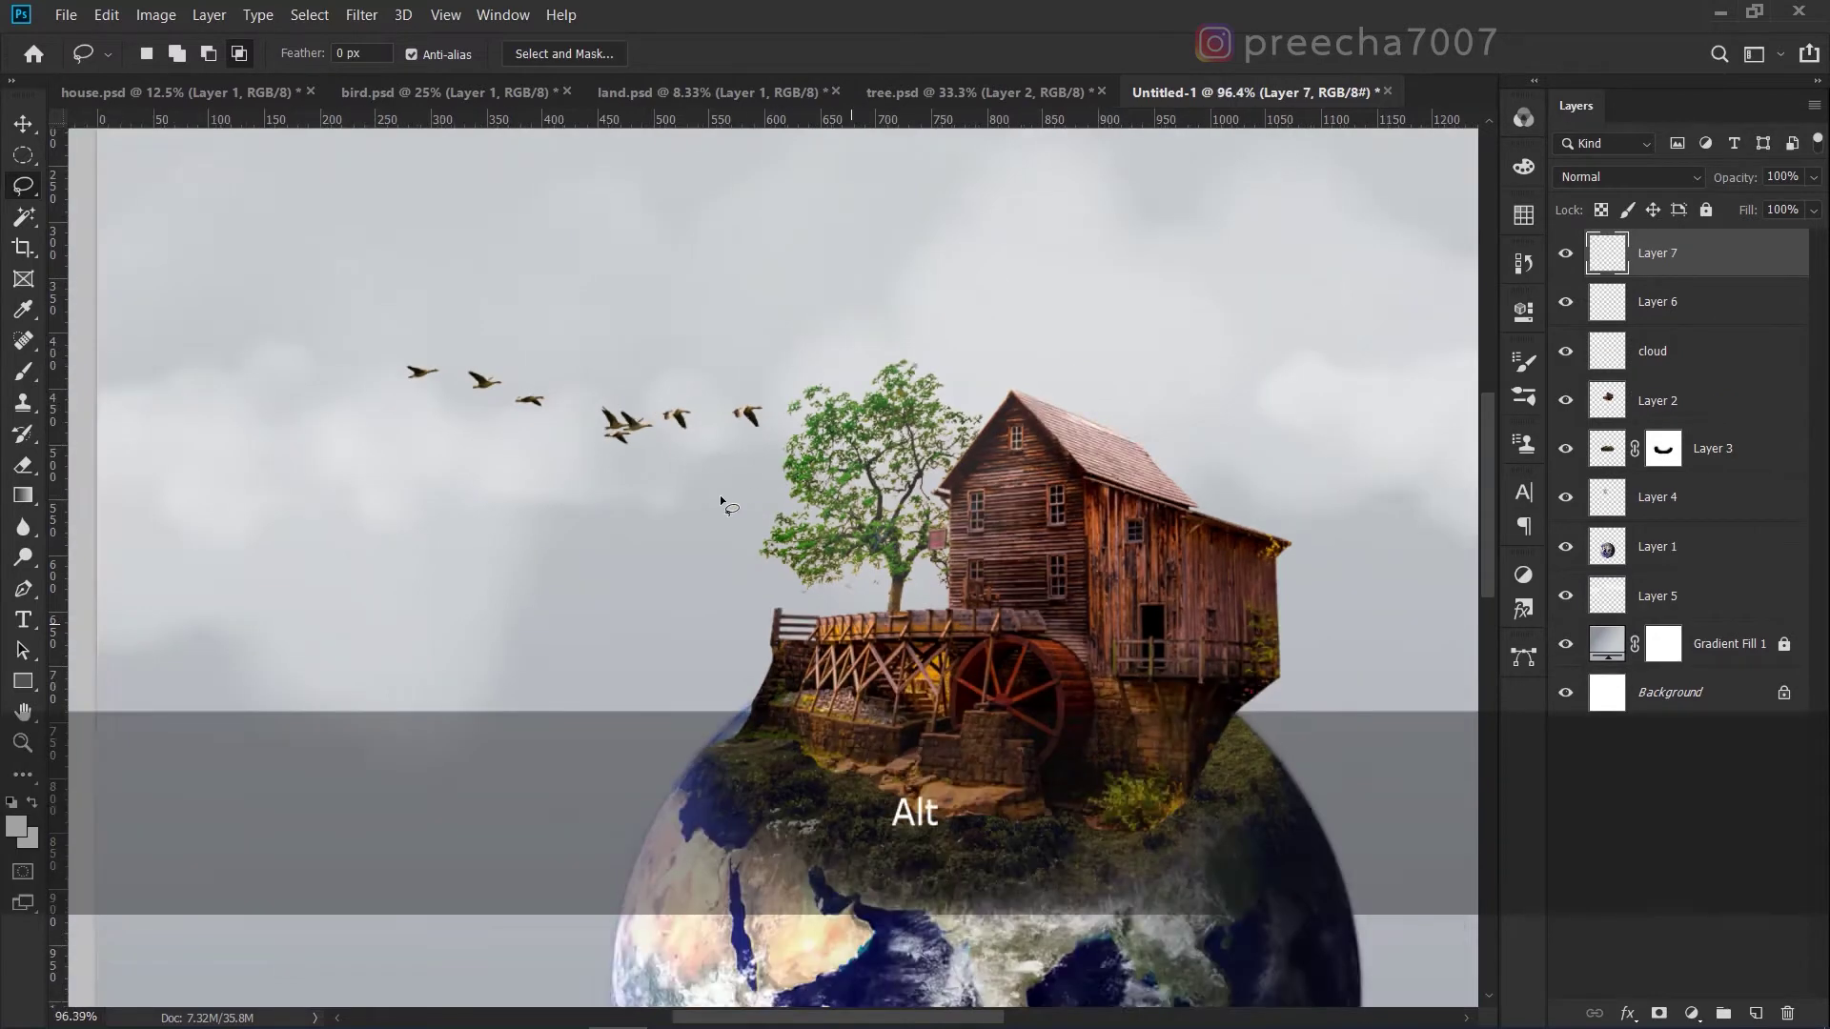
pyautogui.keyDown('alt'); pyautogui.scroll(-1, 720, 496); pyautogui.keyUp('alt')
pyautogui.click(21, 124)
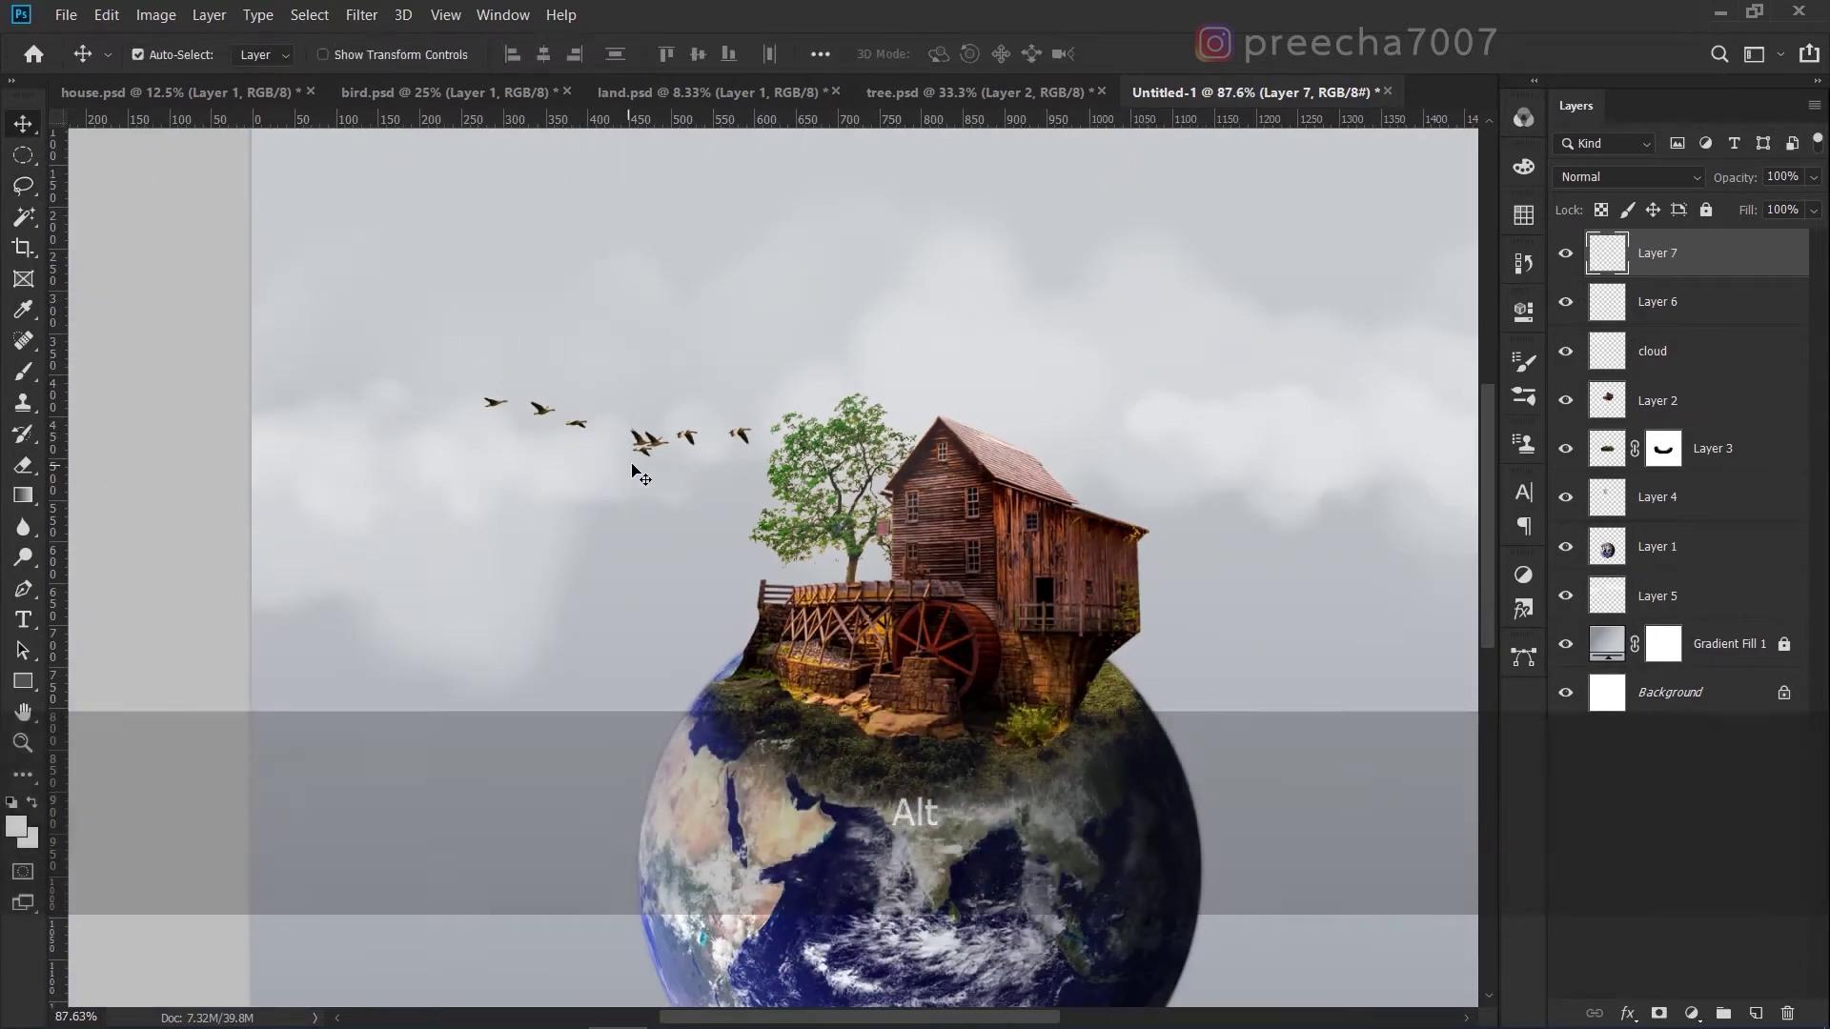
pyautogui.keyDown('alt'); pyautogui.scroll(-1, 634, 464); pyautogui.keyUp('alt')
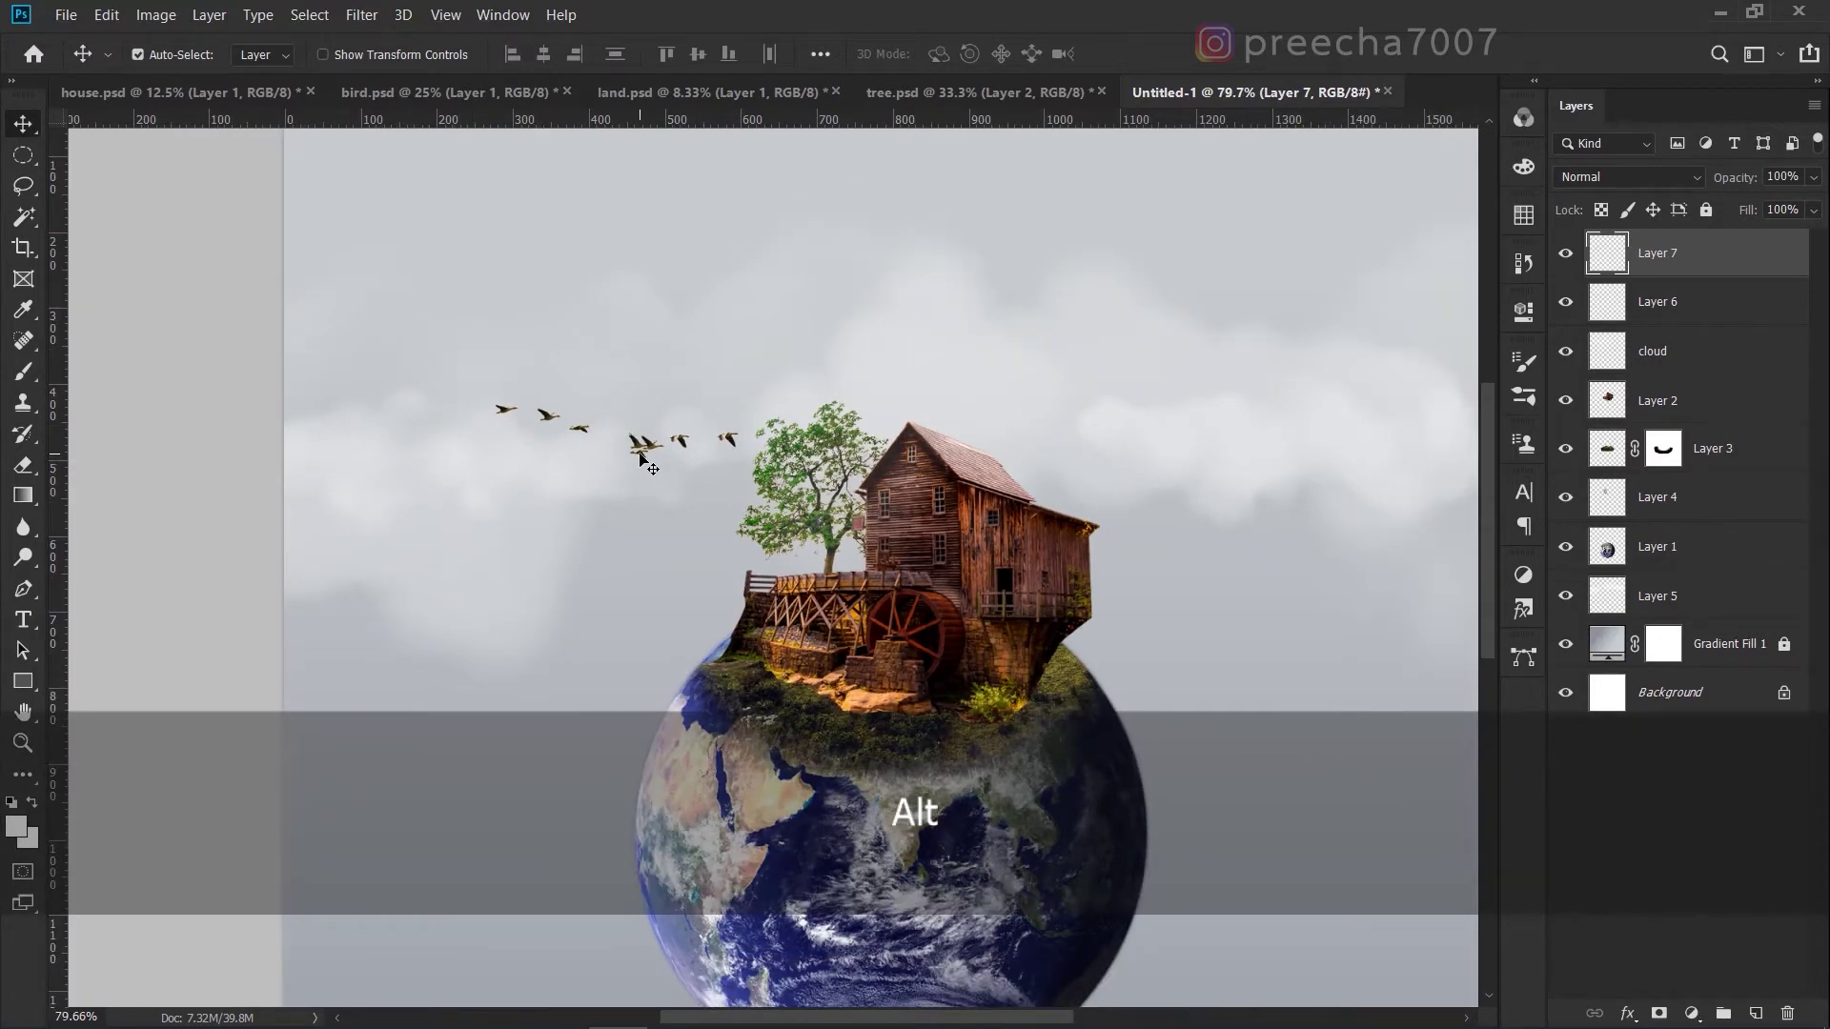
pyautogui.moveTo(638, 457); pyautogui.dragTo(1137, 471)
pyautogui.press('ctrl')
pyautogui.hotkey('ctrl', 't')
pyautogui.press('Return')
pyautogui.scroll(-2, 829, 464)
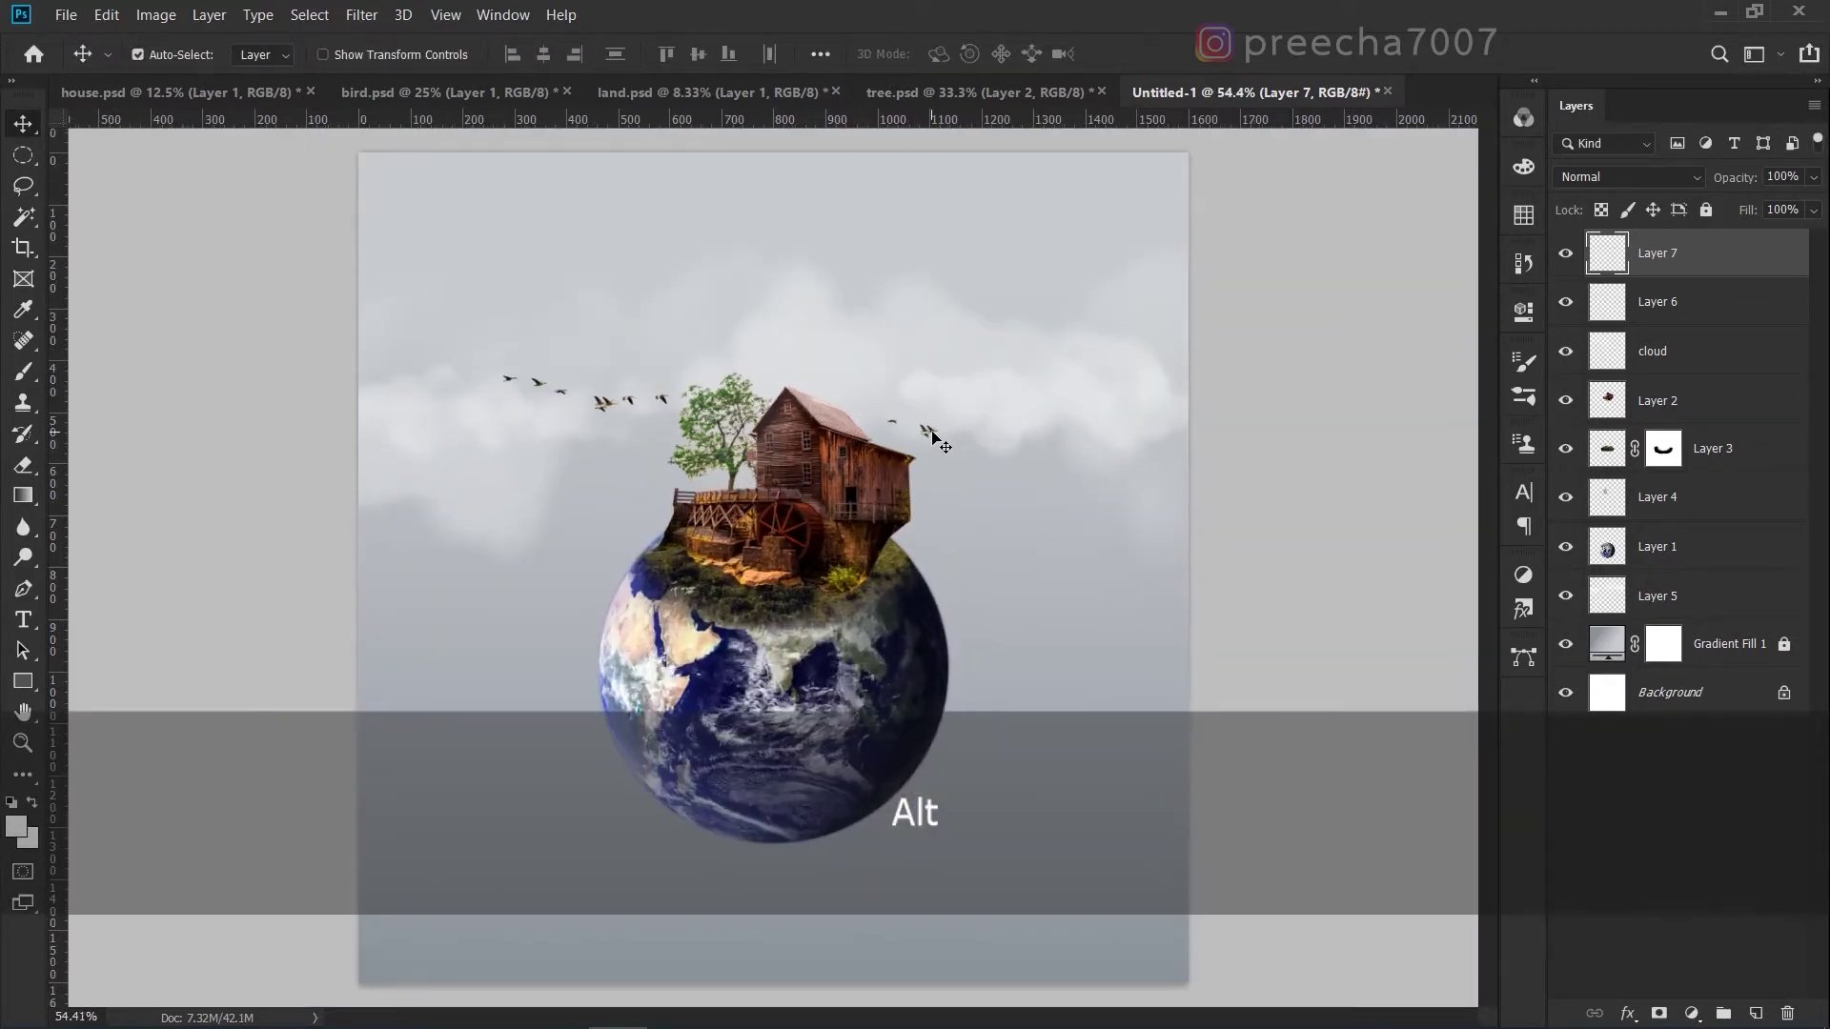
pyautogui.press('Right')
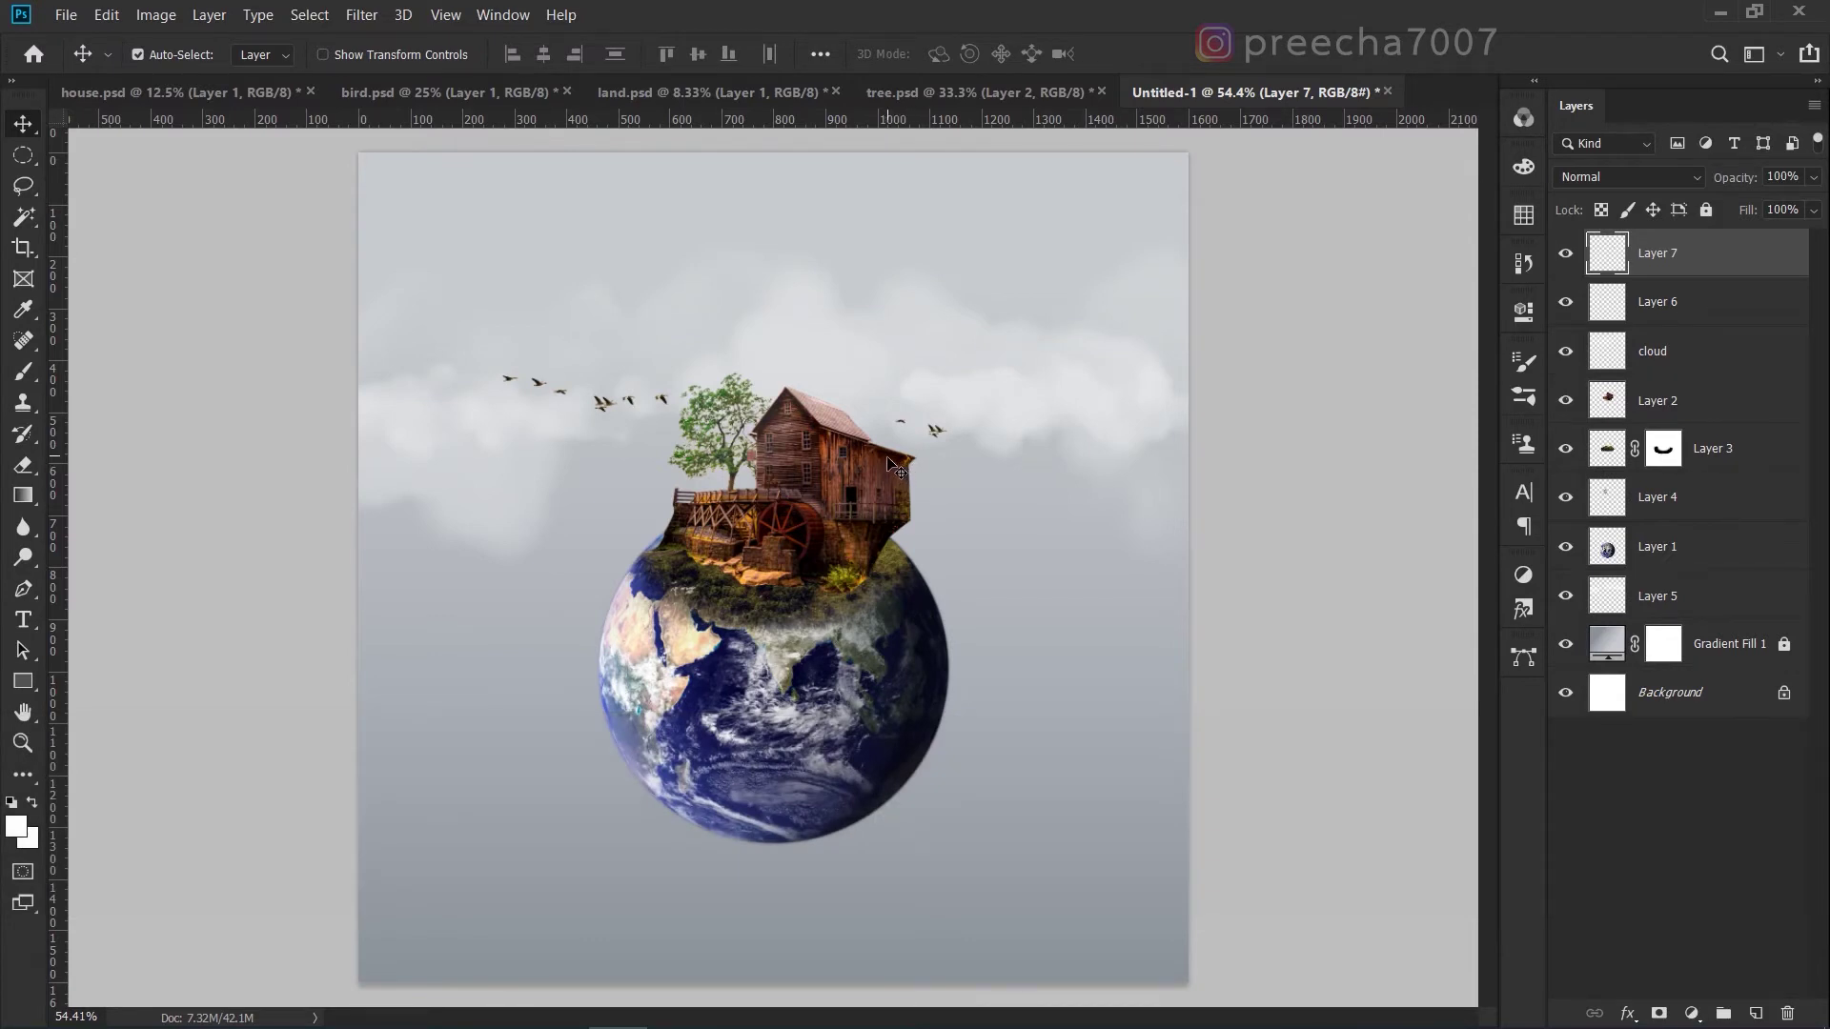
# Shift the copied birds slightly higher and closer to the mill house roof.
pyautogui.keyDown('alt'); pyautogui.scroll(-1, 887, 464); pyautogui.keyUp('alt')
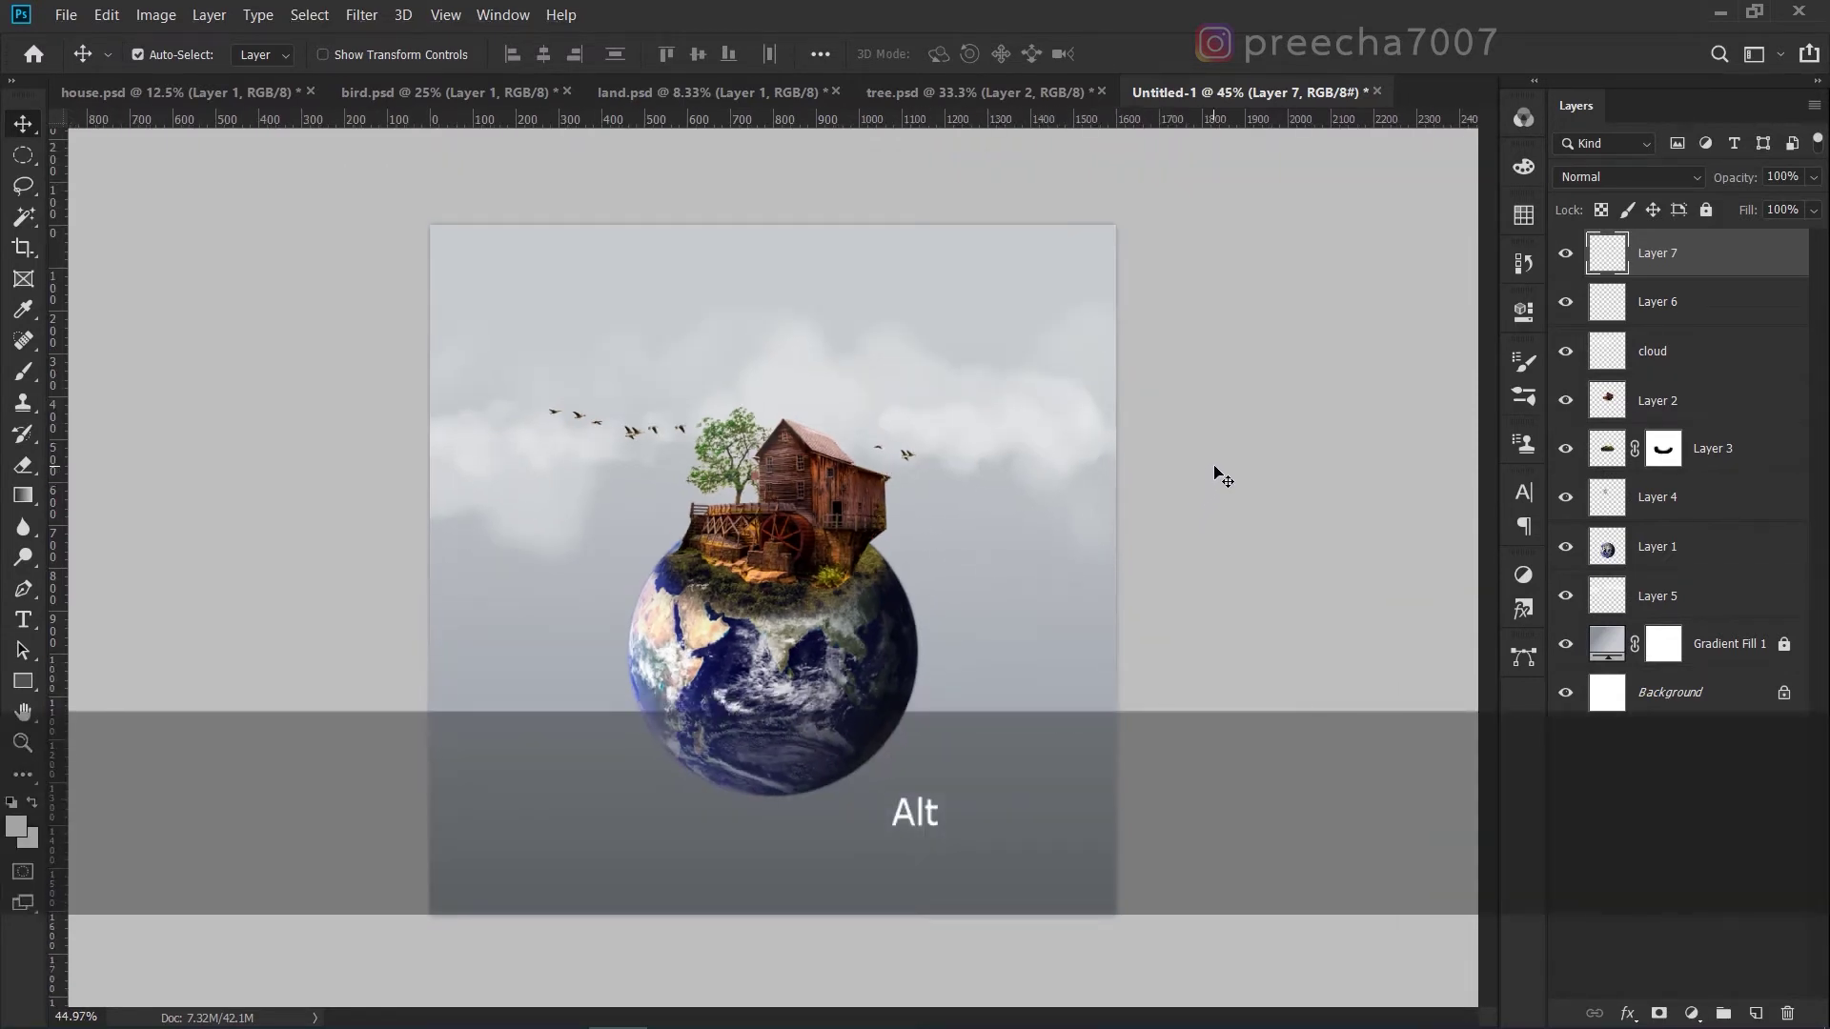
pyautogui.moveTo(631, 436); pyautogui.dragTo(629, 437)
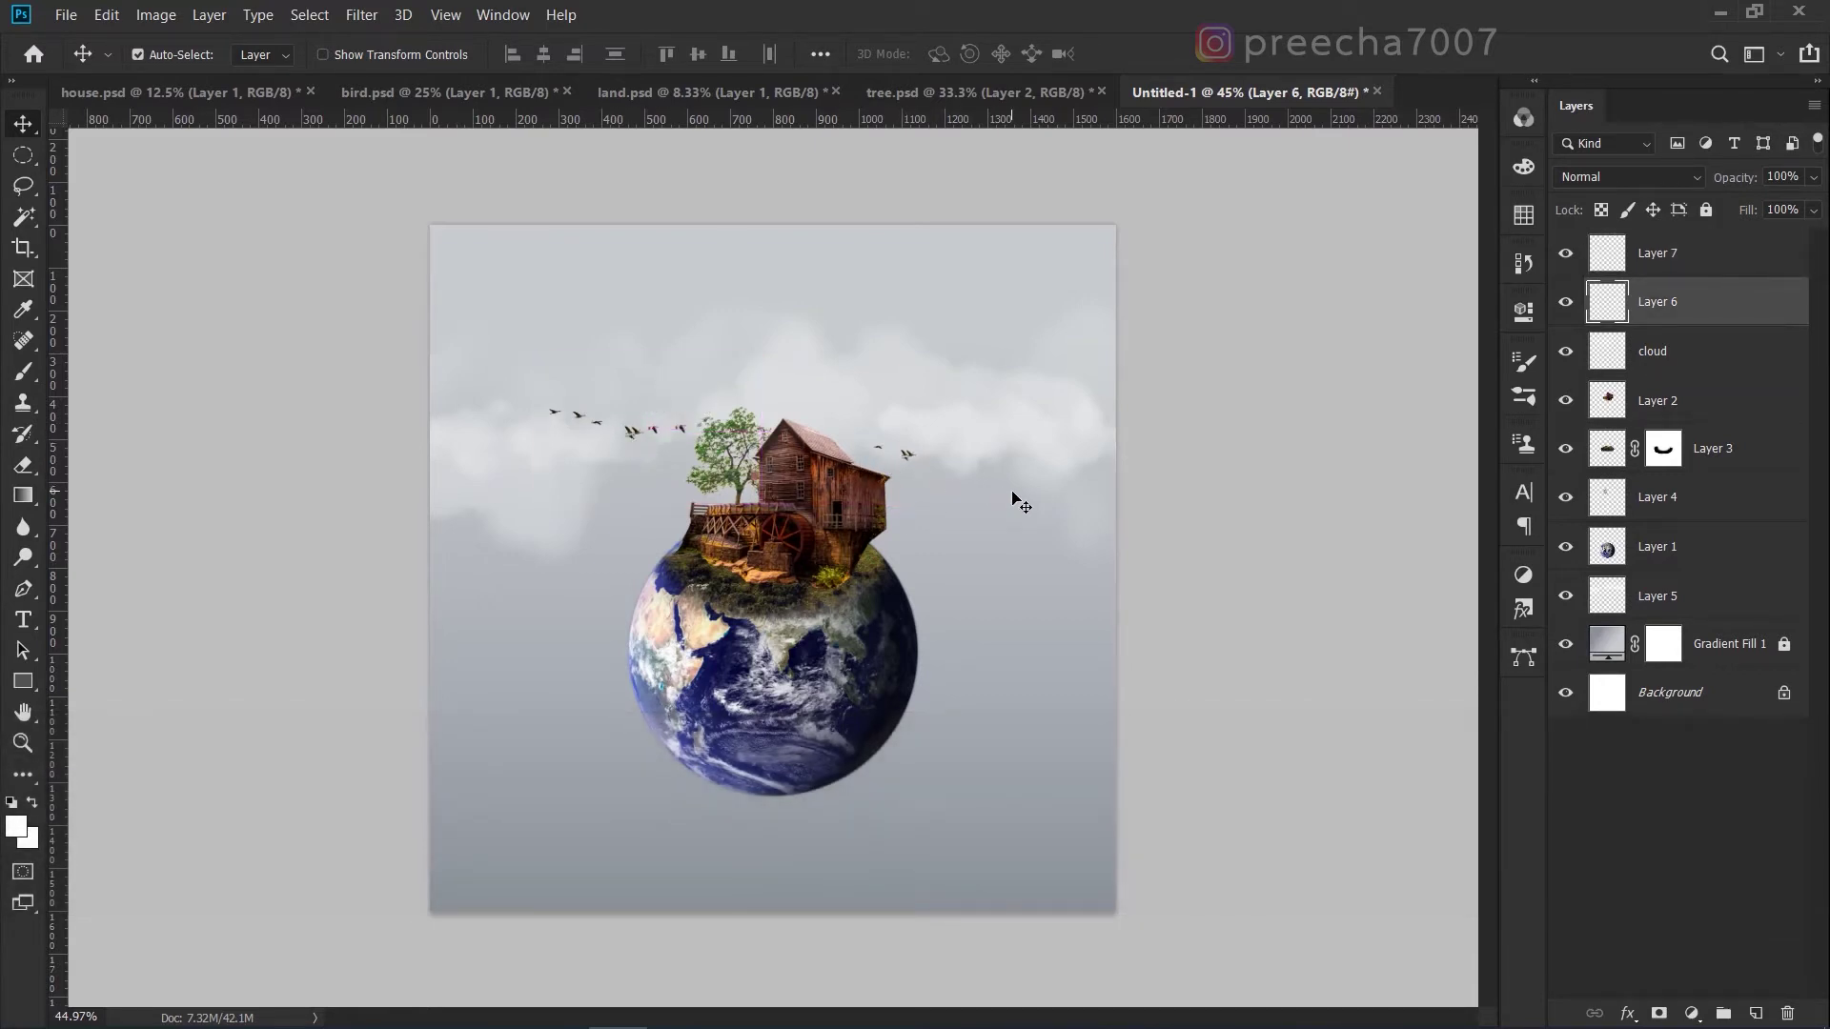
pyautogui.scroll(2, 921, 478)
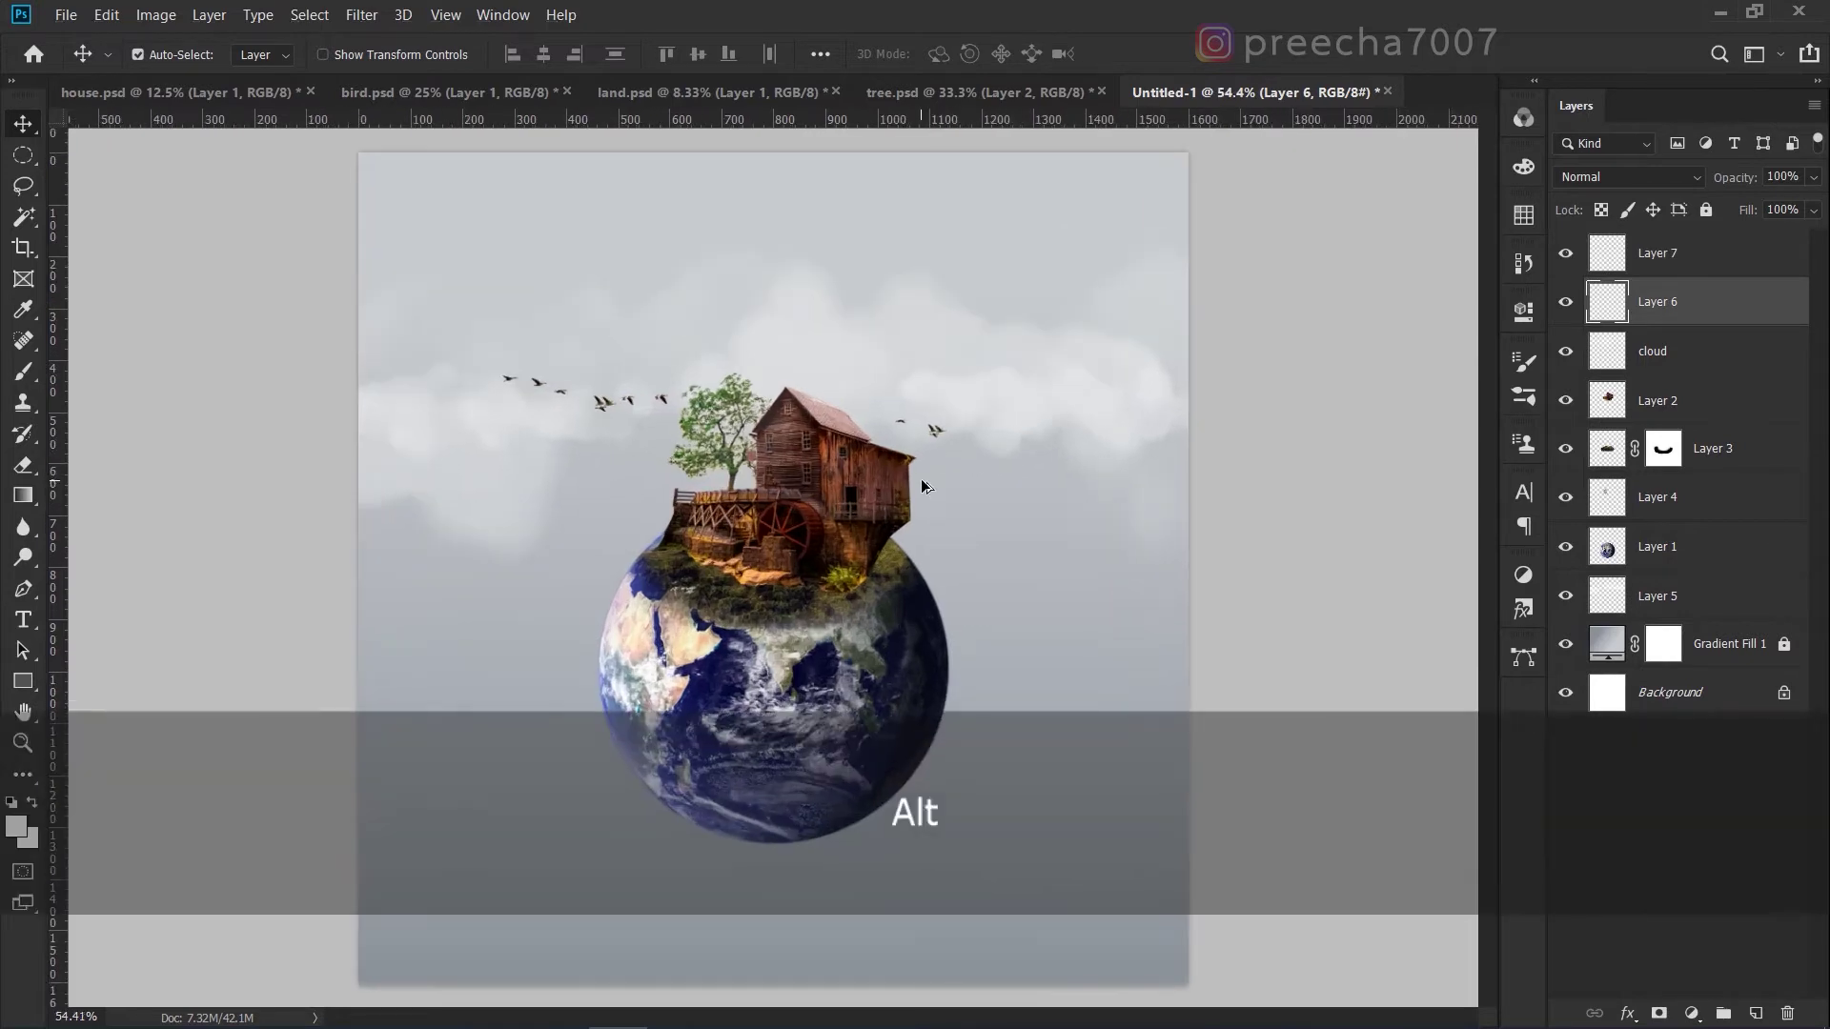
pyautogui.moveTo(934, 434)
pyautogui.mouseDown()
pyautogui.moveTo(915, 422)
pyautogui.moveTo(934, 431)
pyautogui.mouseUp()
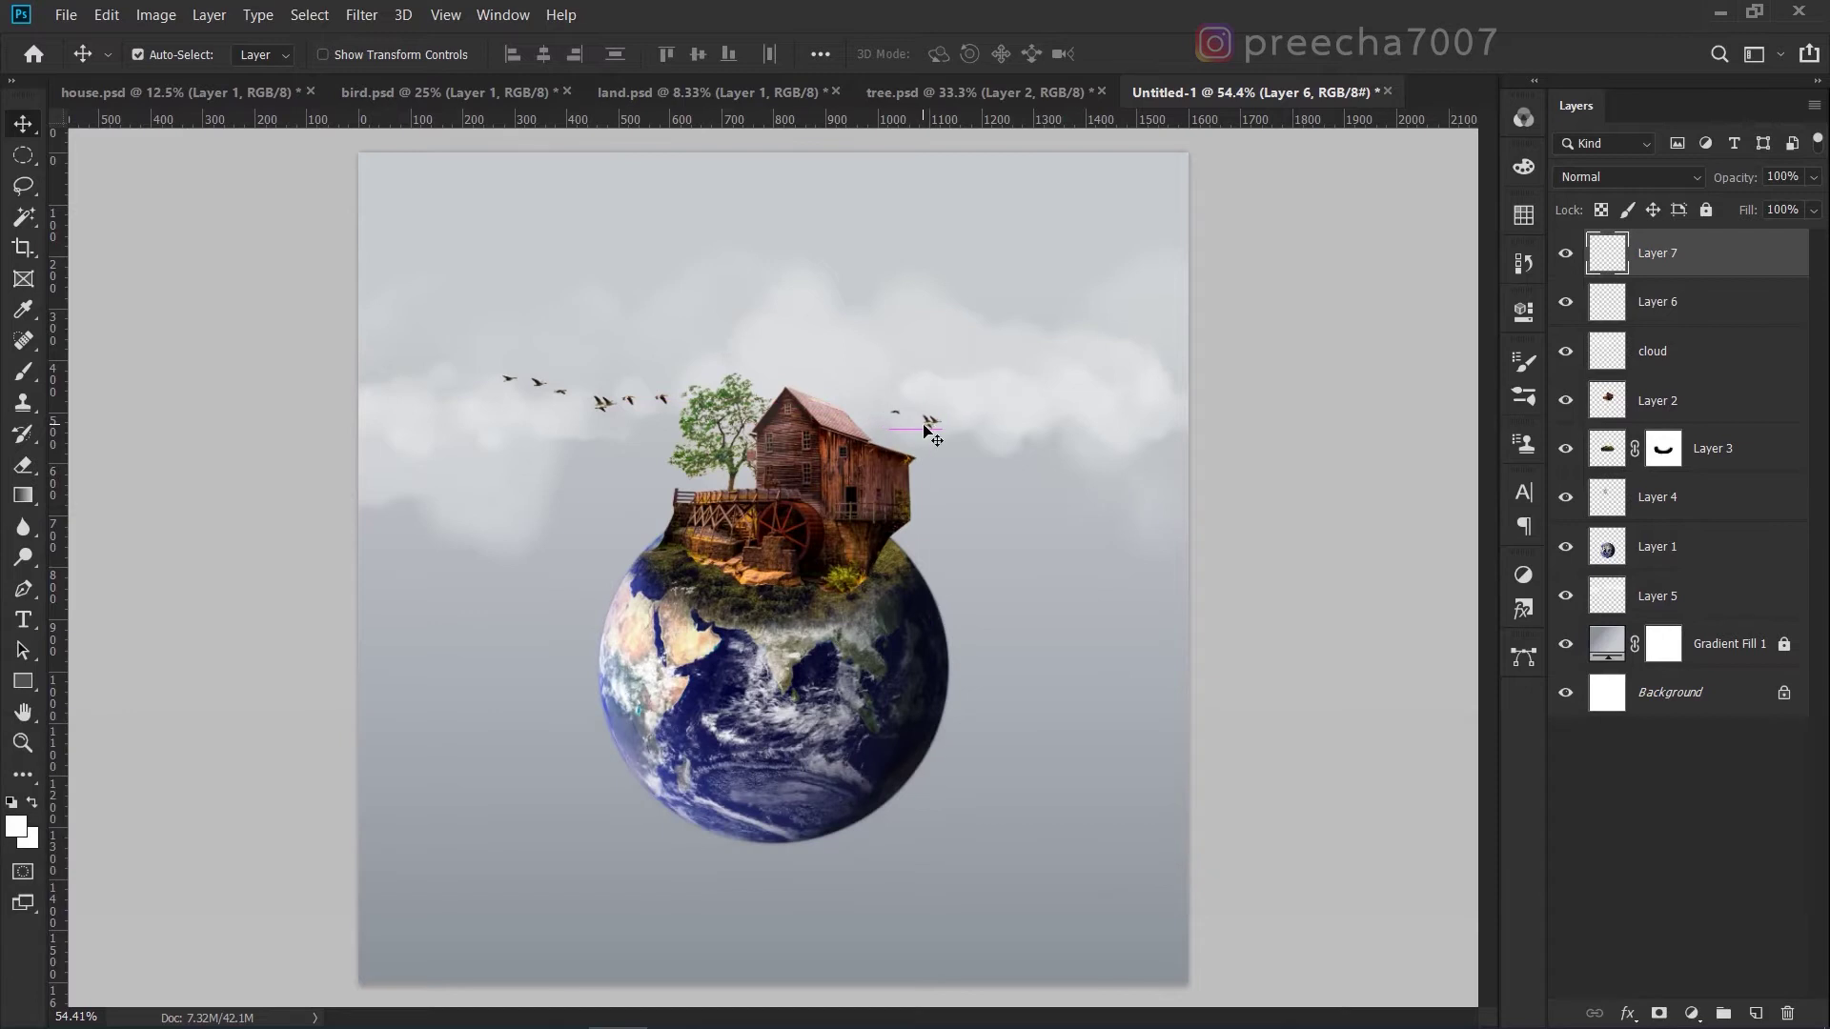
pyautogui.scroll(-1, 842, 629)
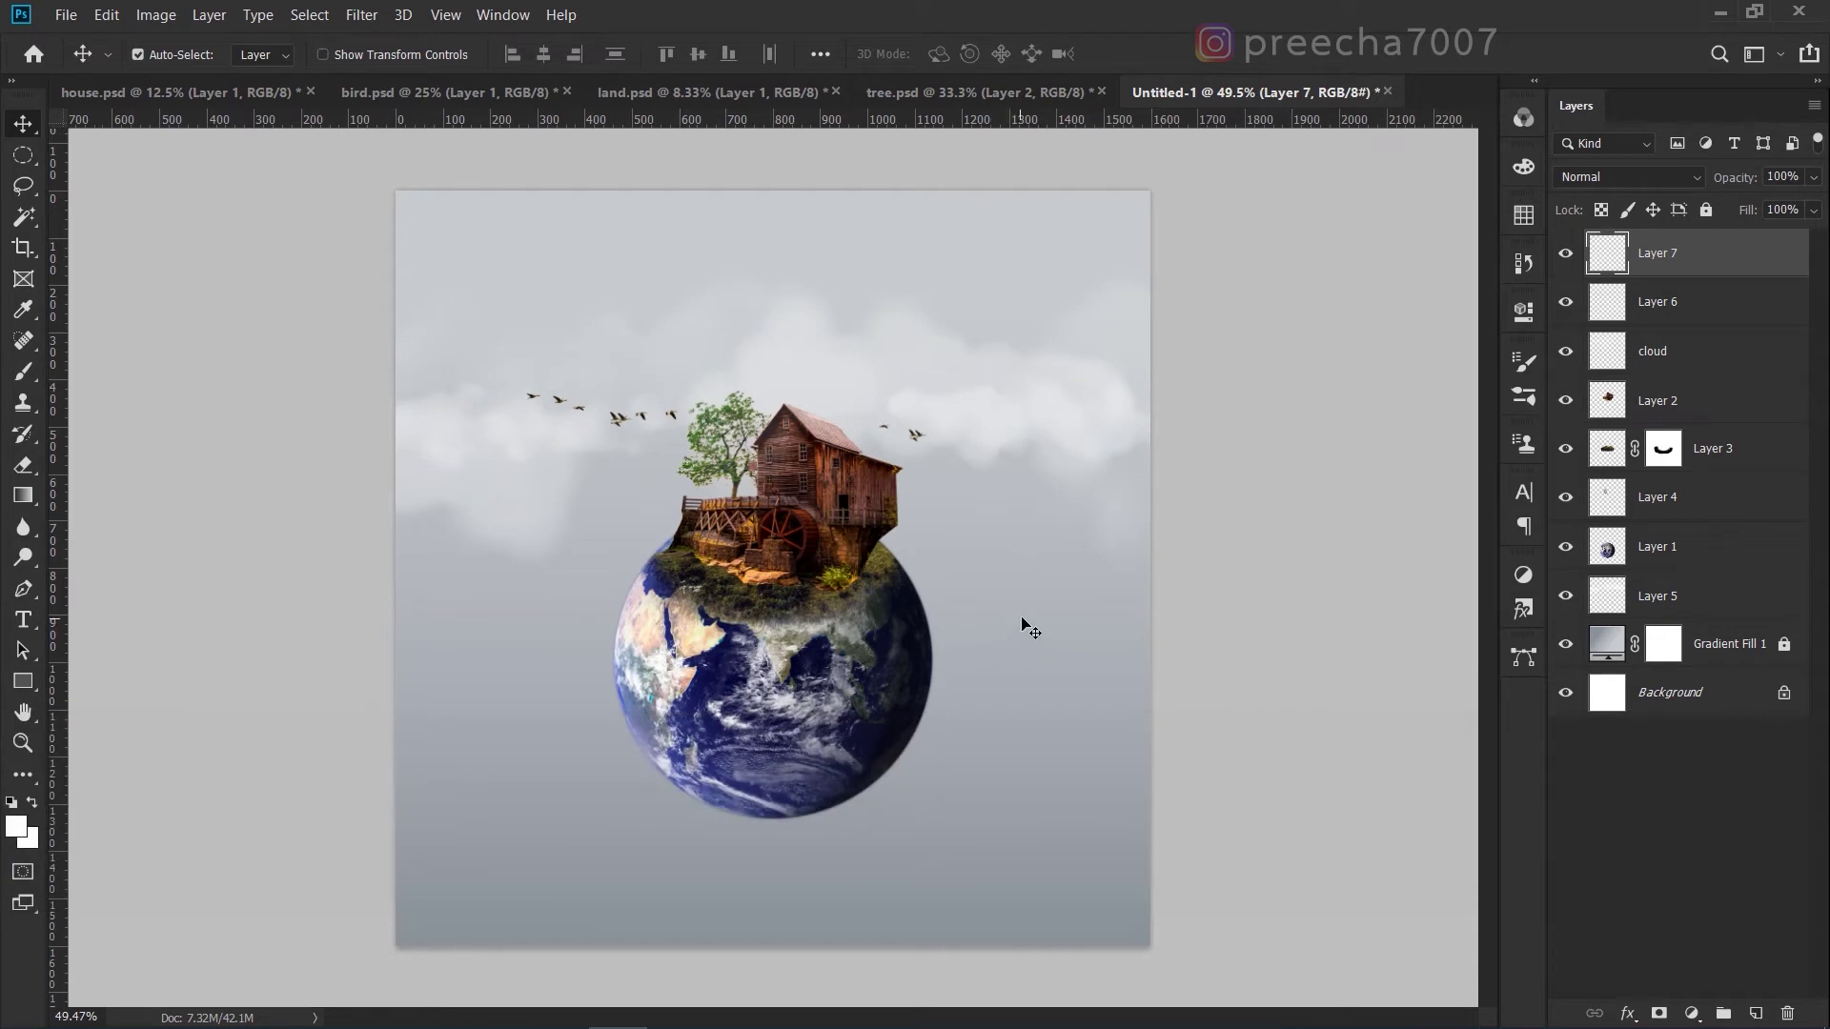
# Add a new empty layer above the copied birds' layer.
pyautogui.click(1266, 578)
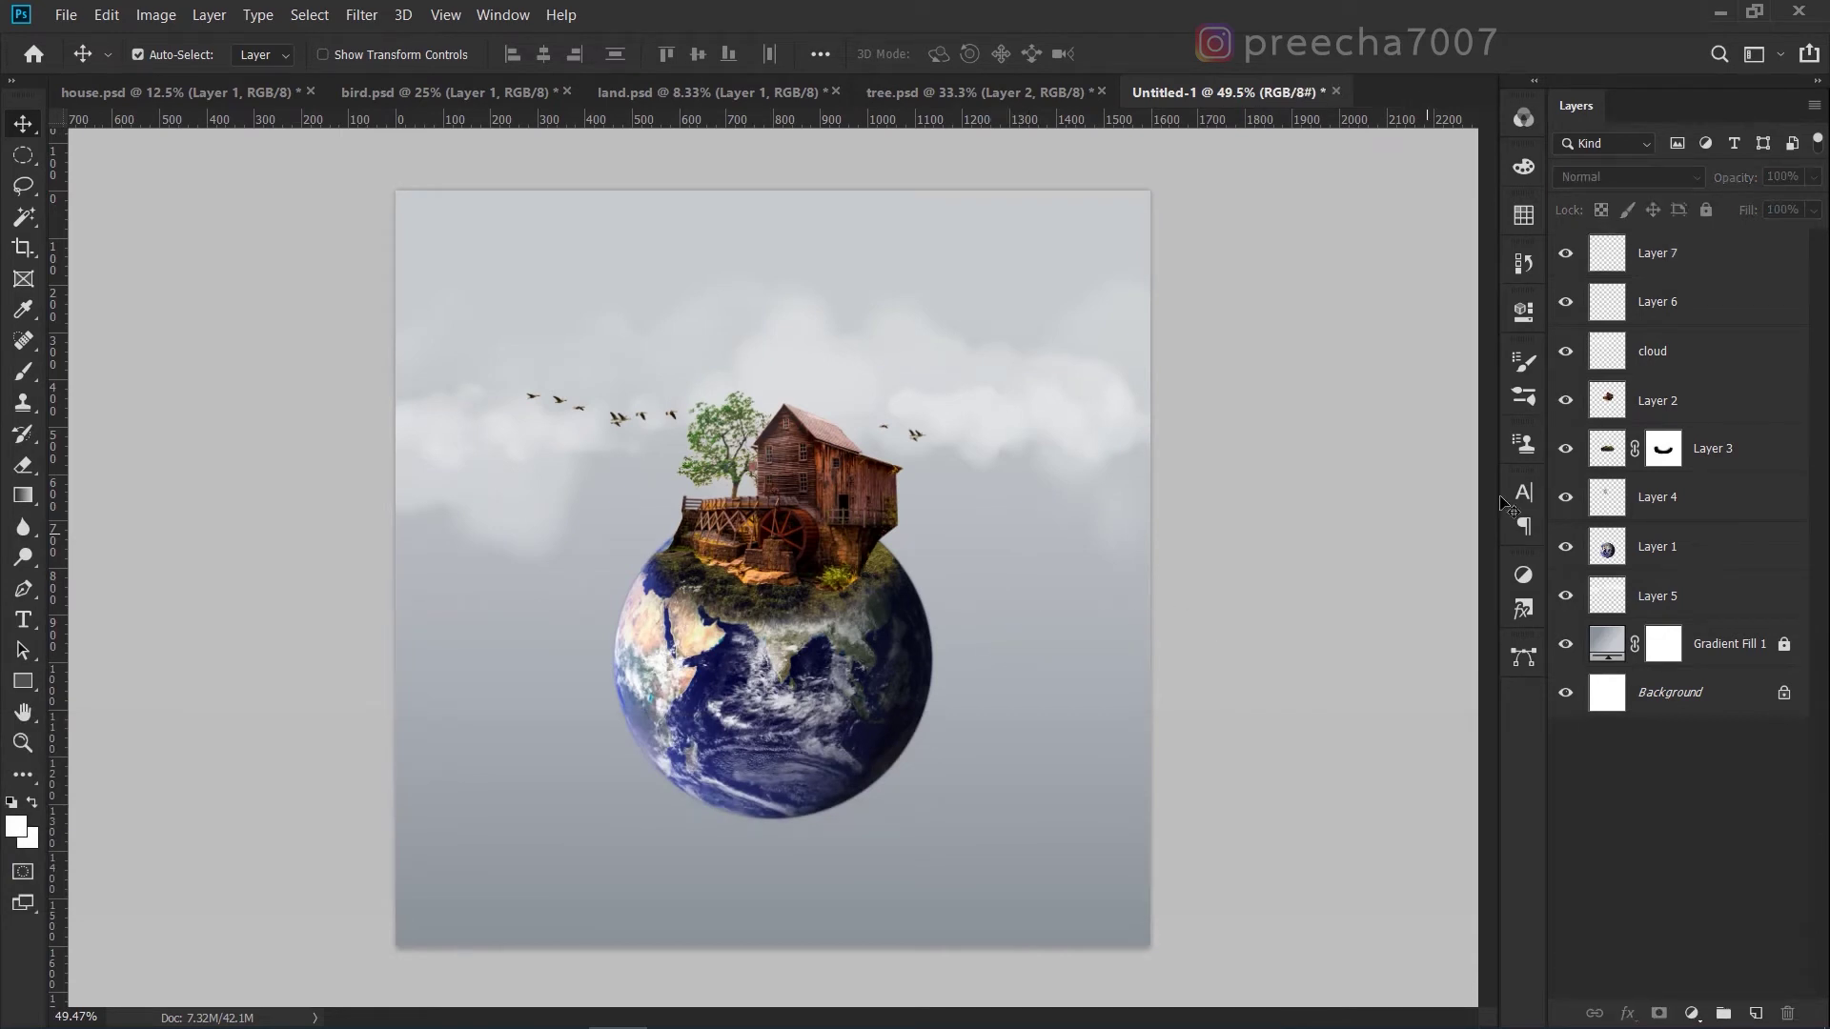
pyautogui.click(1750, 256)
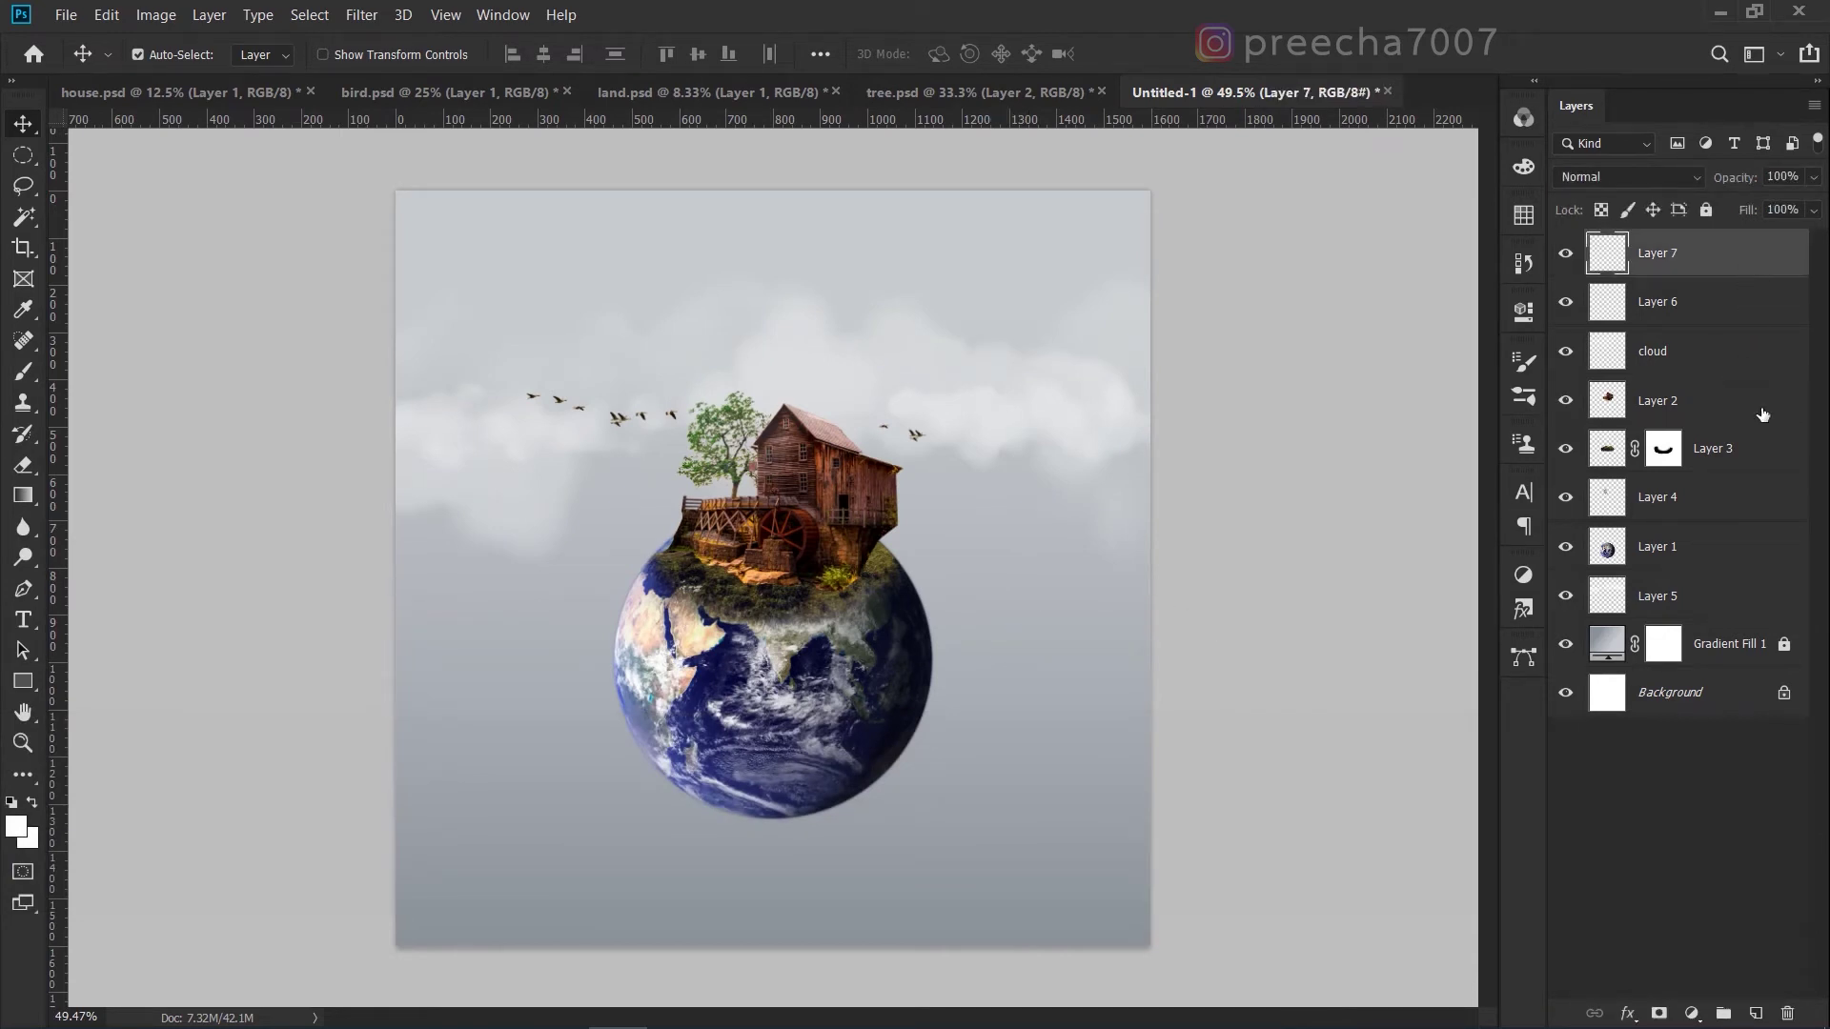
pyautogui.click(1755, 1013)
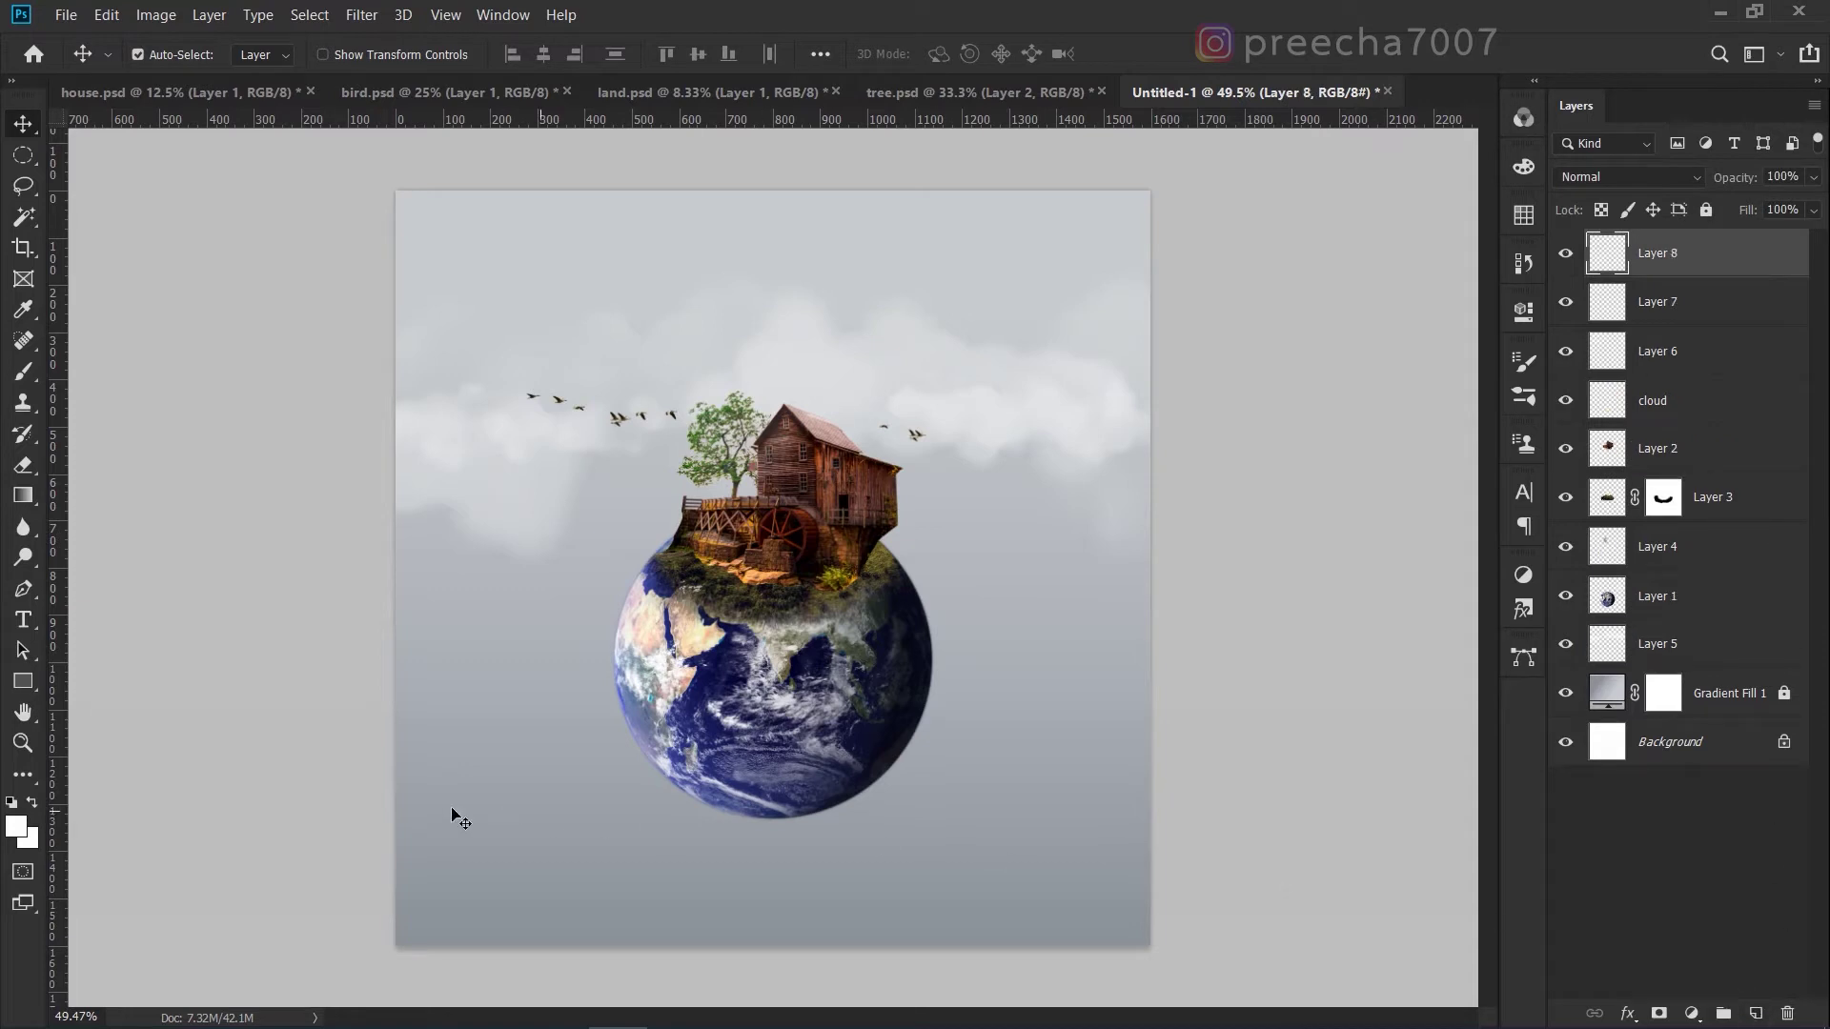
# Set the foreground colour to a pale yellow.
pyautogui.click(19, 825)
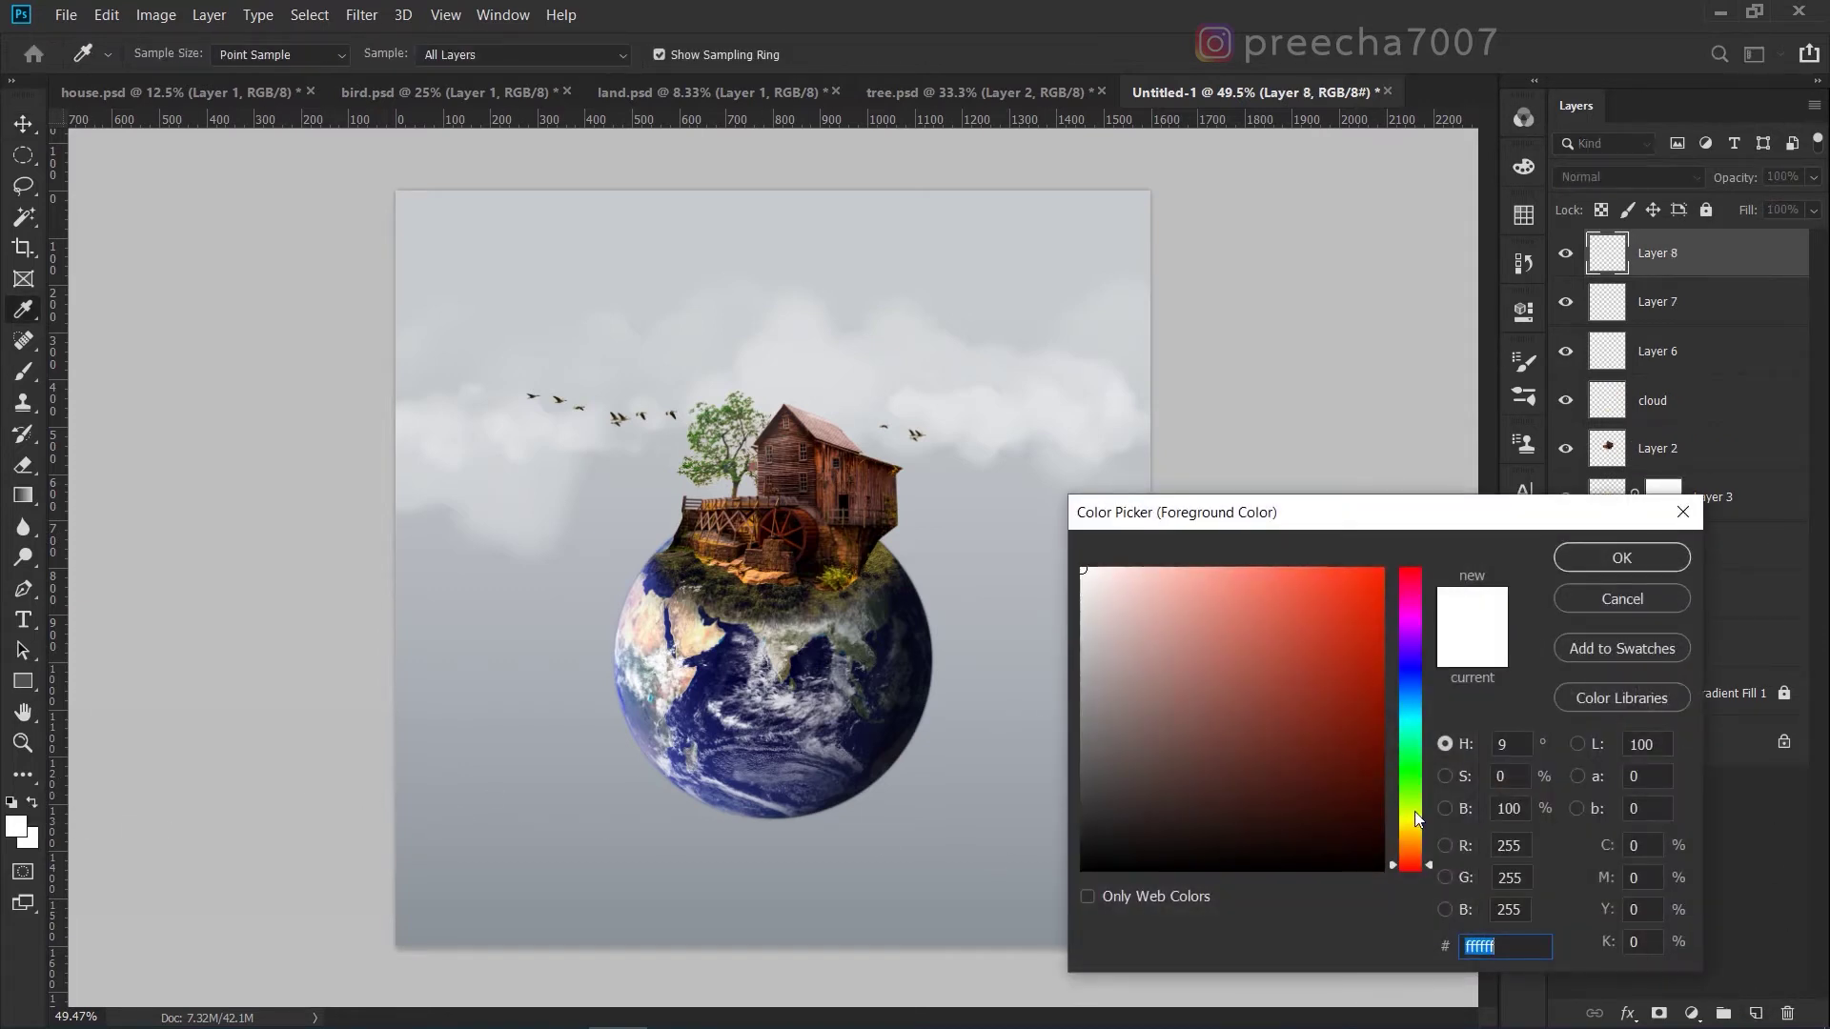
pyautogui.click(1416, 819)
pyautogui.moveTo(1213, 641); pyautogui.dragTo(1189, 558)
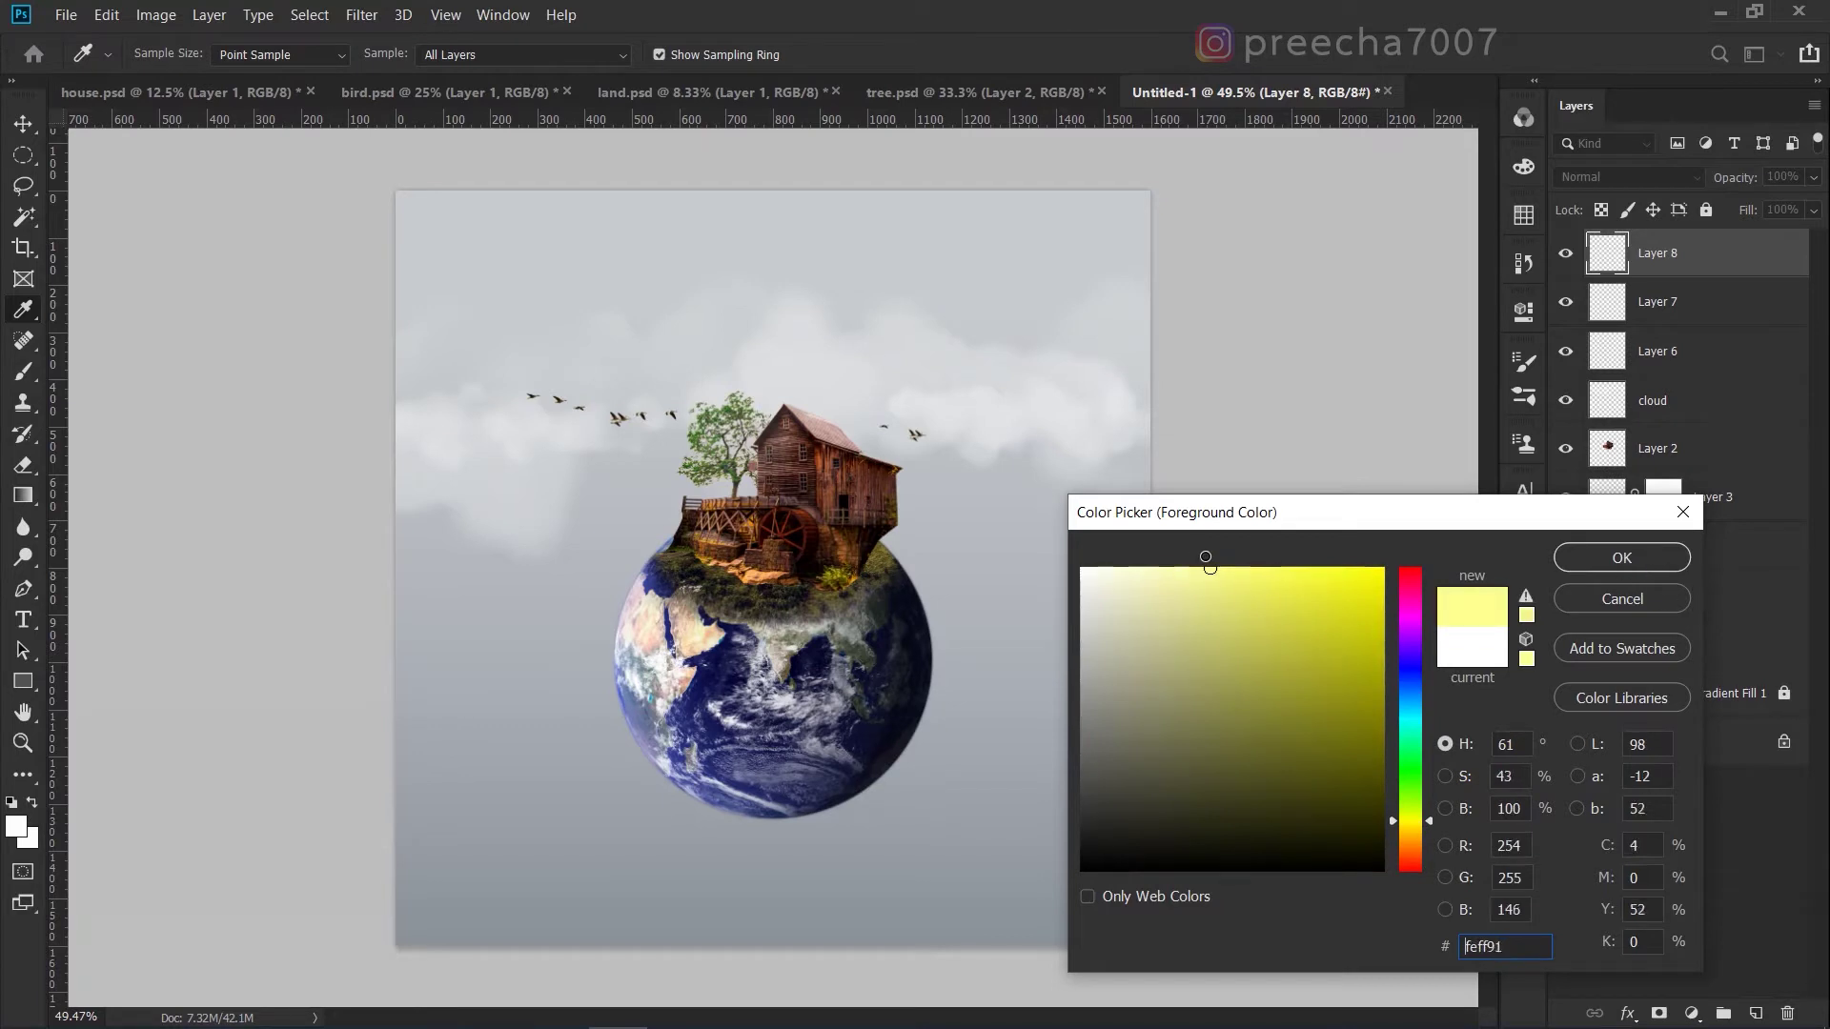
pyautogui.click(1194, 558)
pyautogui.click(1604, 566)
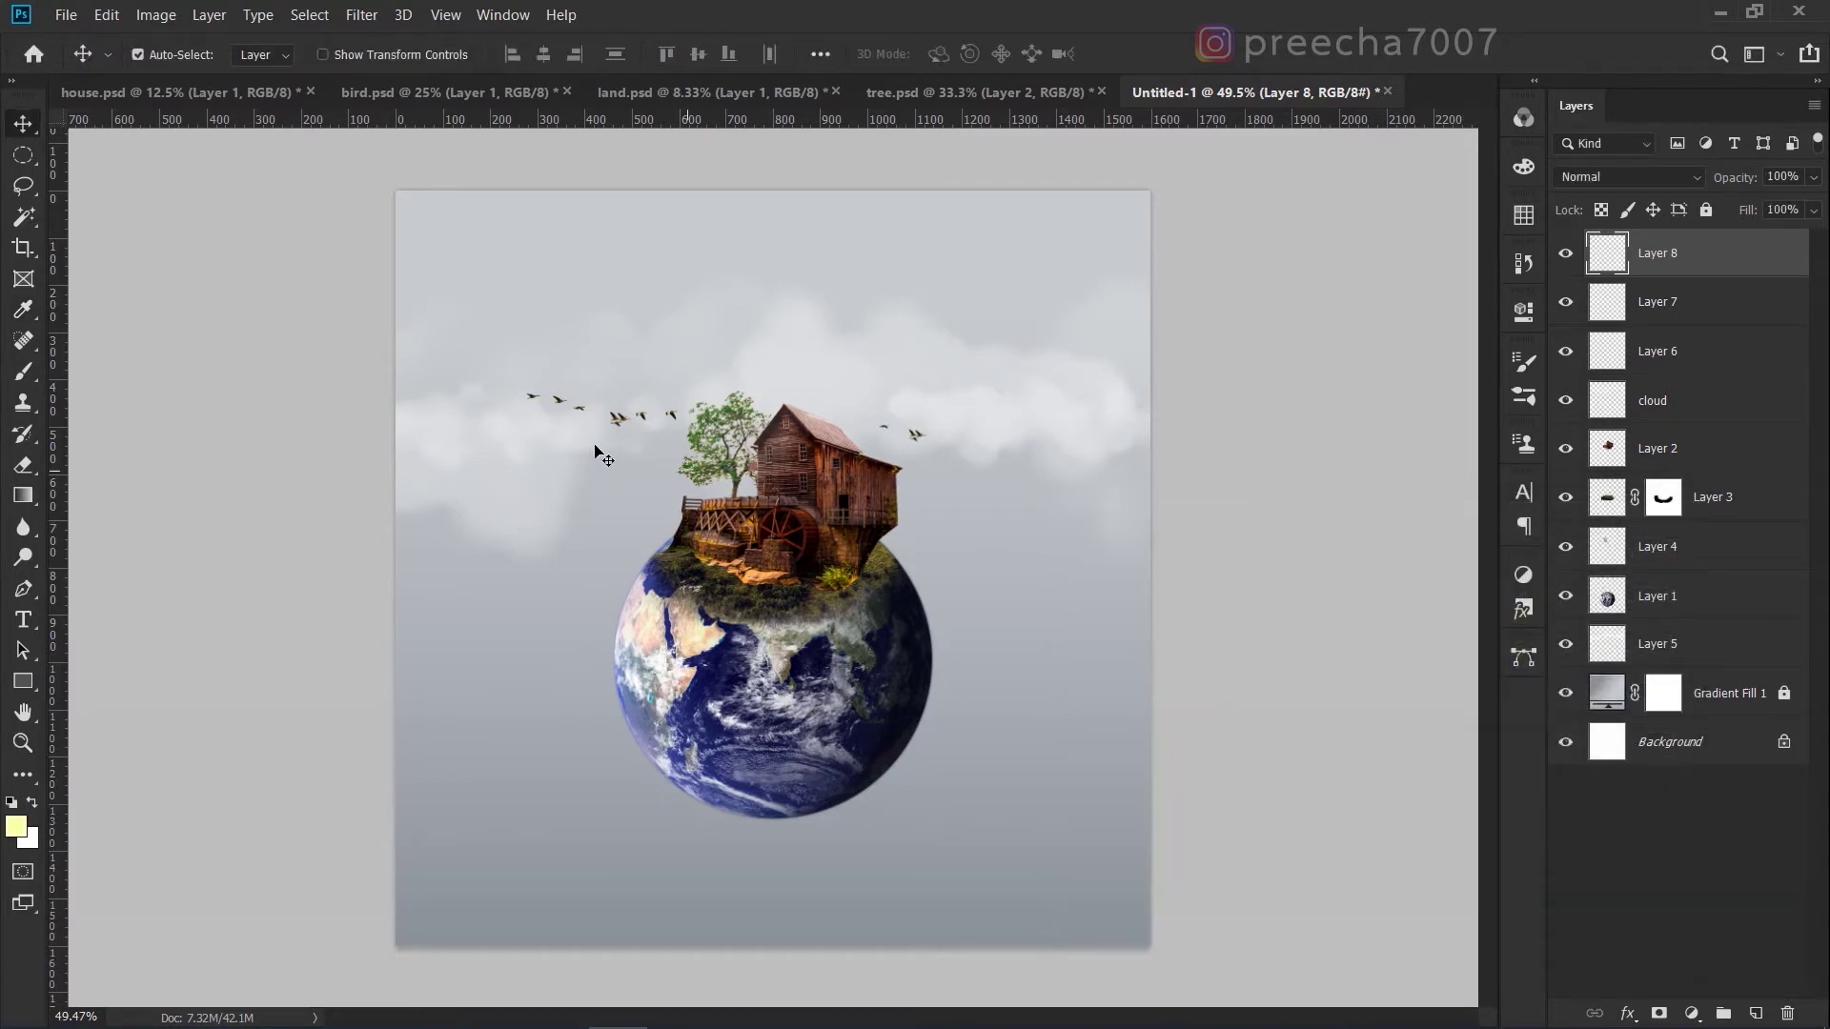
# Activate the Brush tool and enlarge its size to 1113 px.
pyautogui.press('b')
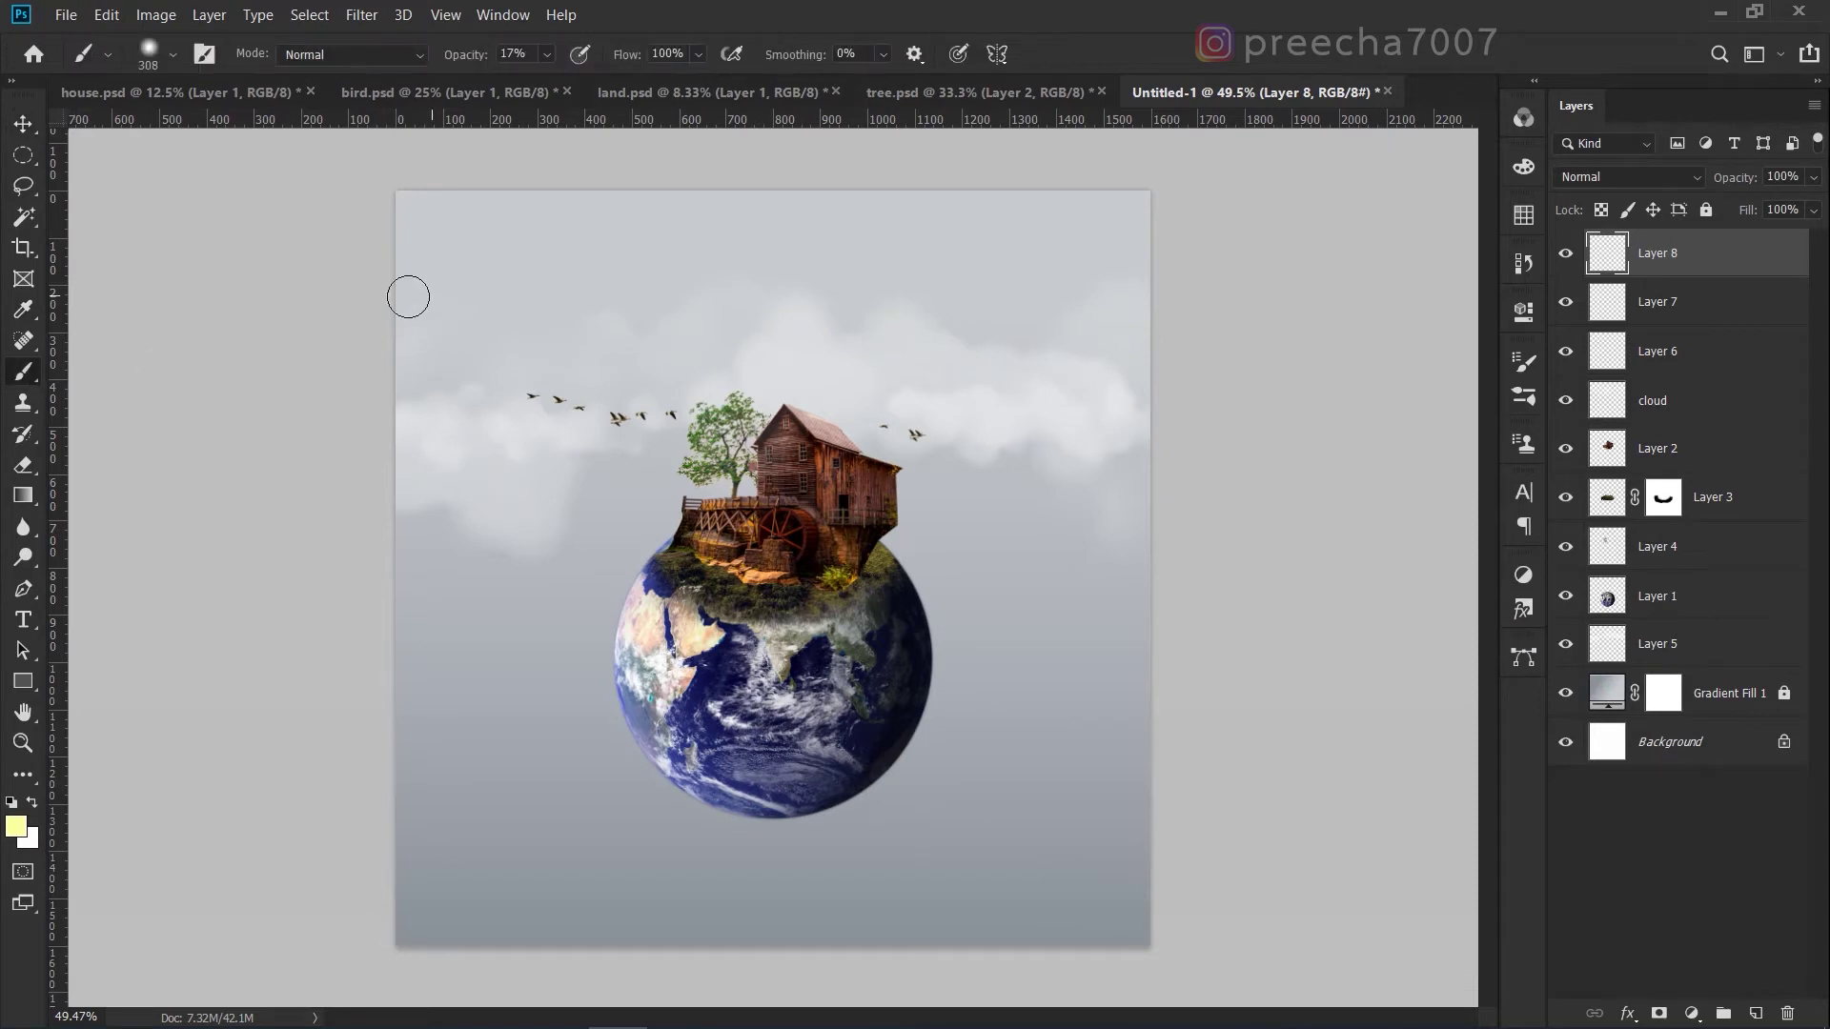
pyautogui.press('space')
pyautogui.rightClick(459, 336)
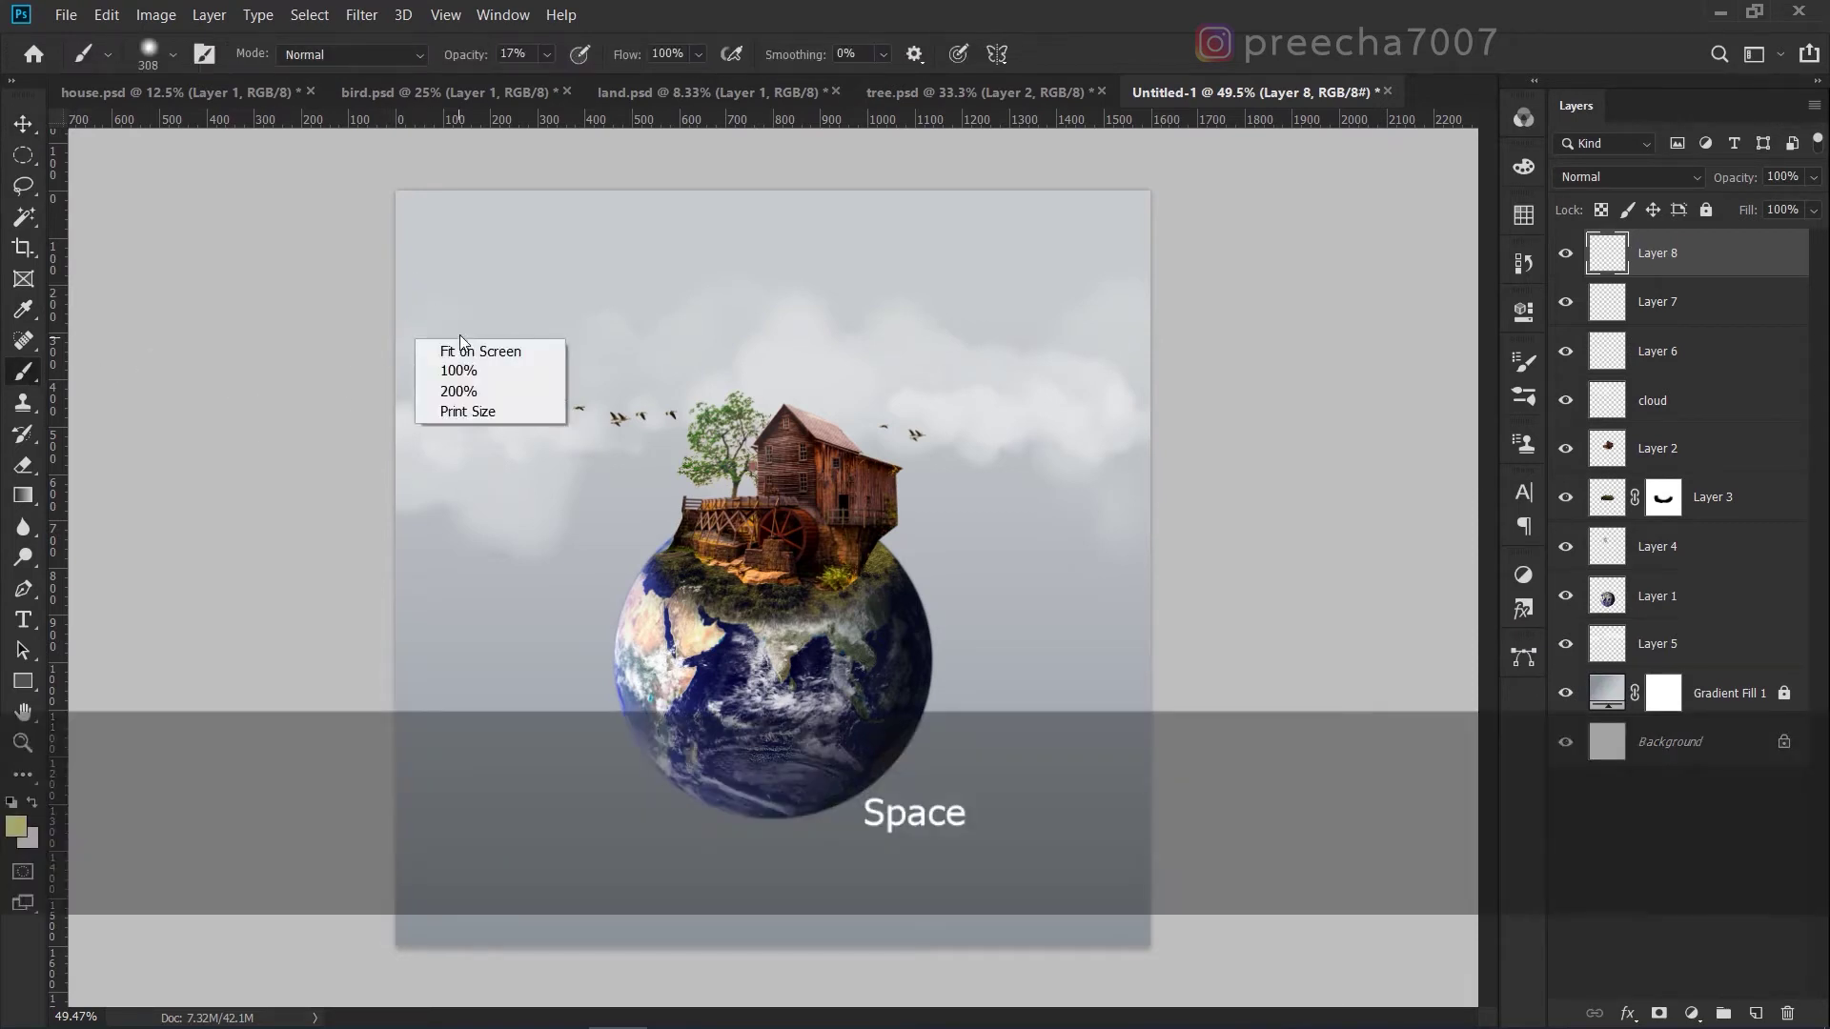
pyautogui.click(558, 23)
pyautogui.moveTo(455, 255); pyautogui.dragTo(681, 317)
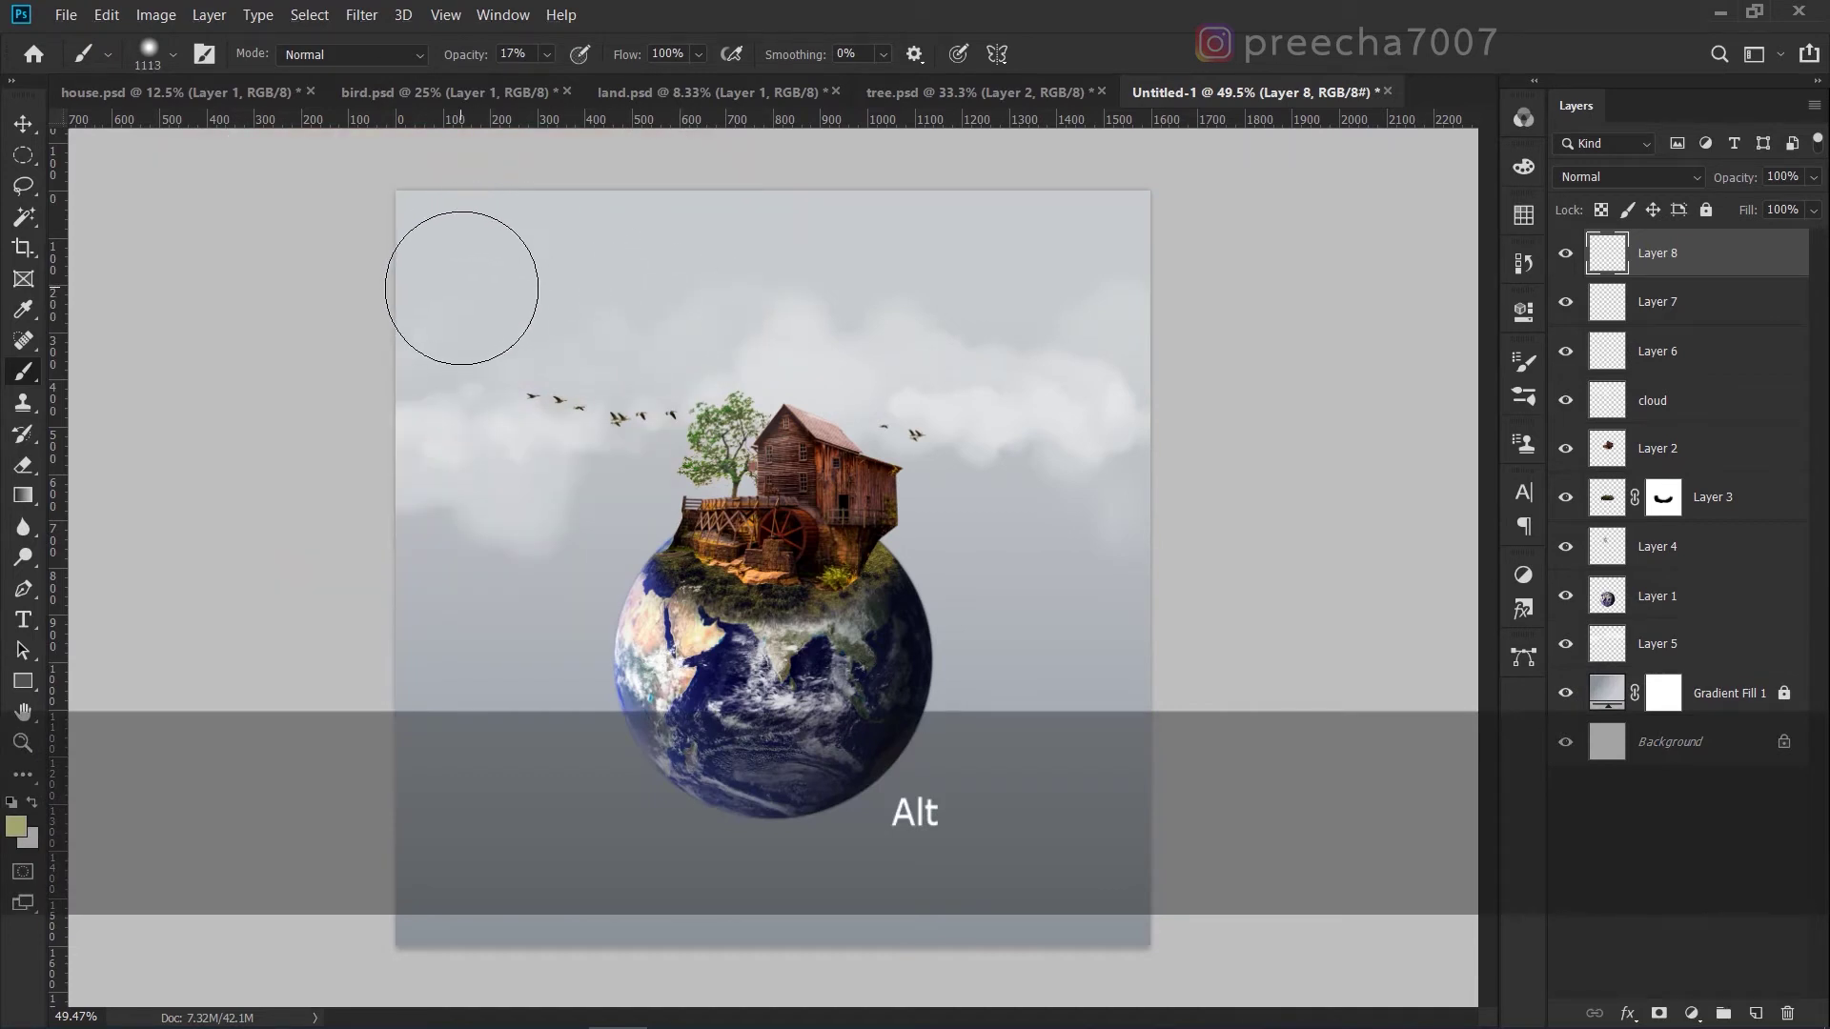
# Change the brush tip to Soft Round from the General Brushes set, with 0% hardness.
pyautogui.rightClick(465, 282)
pyautogui.scroll(2, 498, 536)
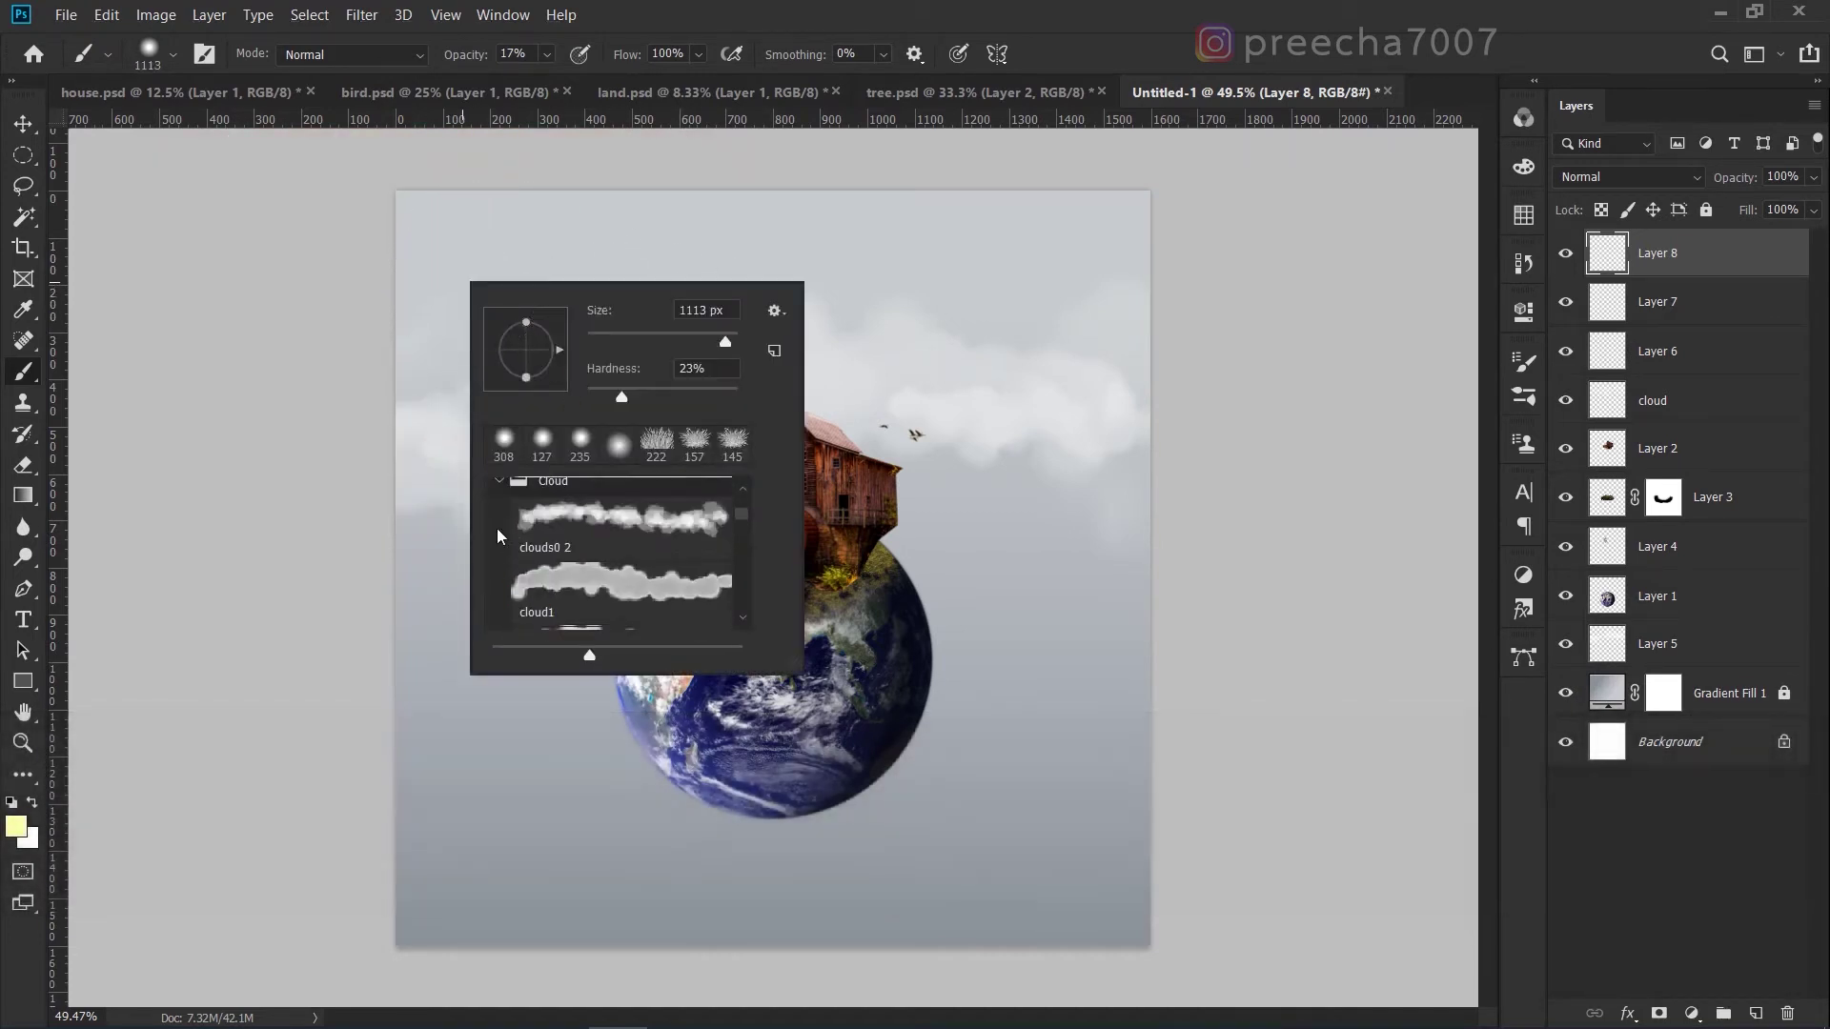
pyautogui.scroll(2, 497, 536)
pyautogui.click(498, 507)
pyautogui.scroll(3, 538, 538)
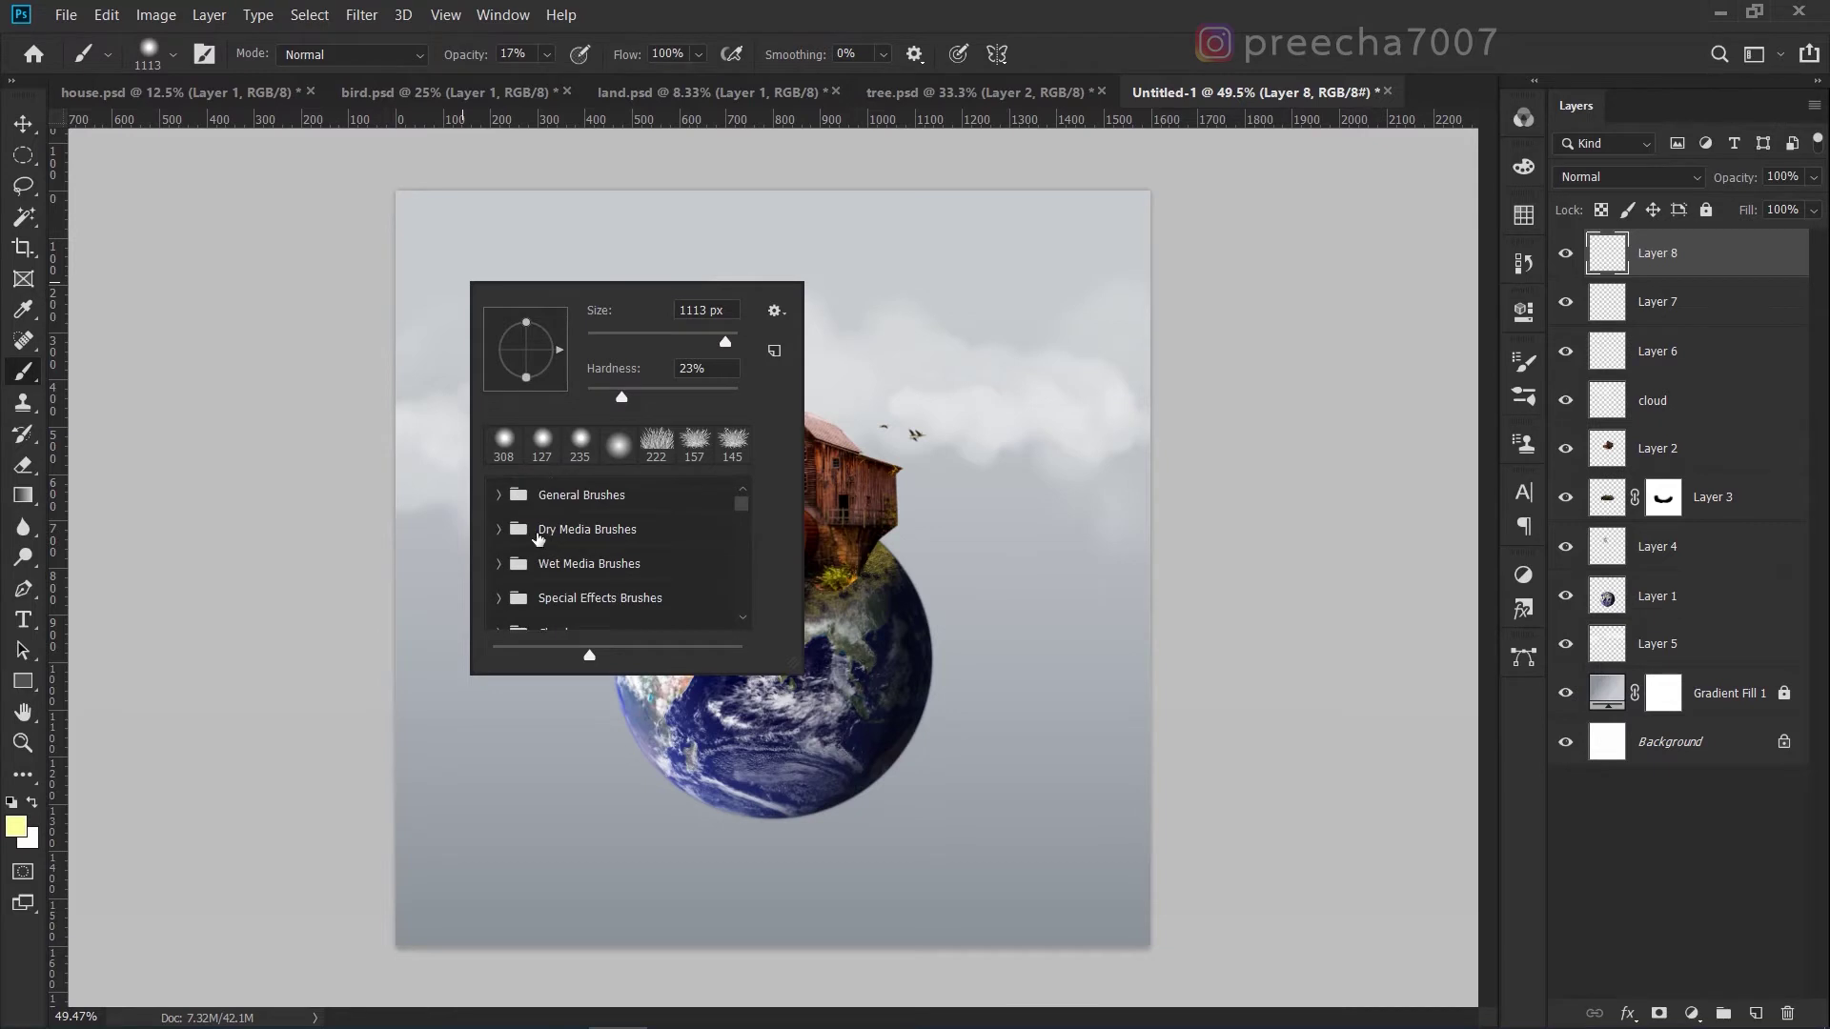
pyautogui.click(499, 496)
pyautogui.click(556, 545)
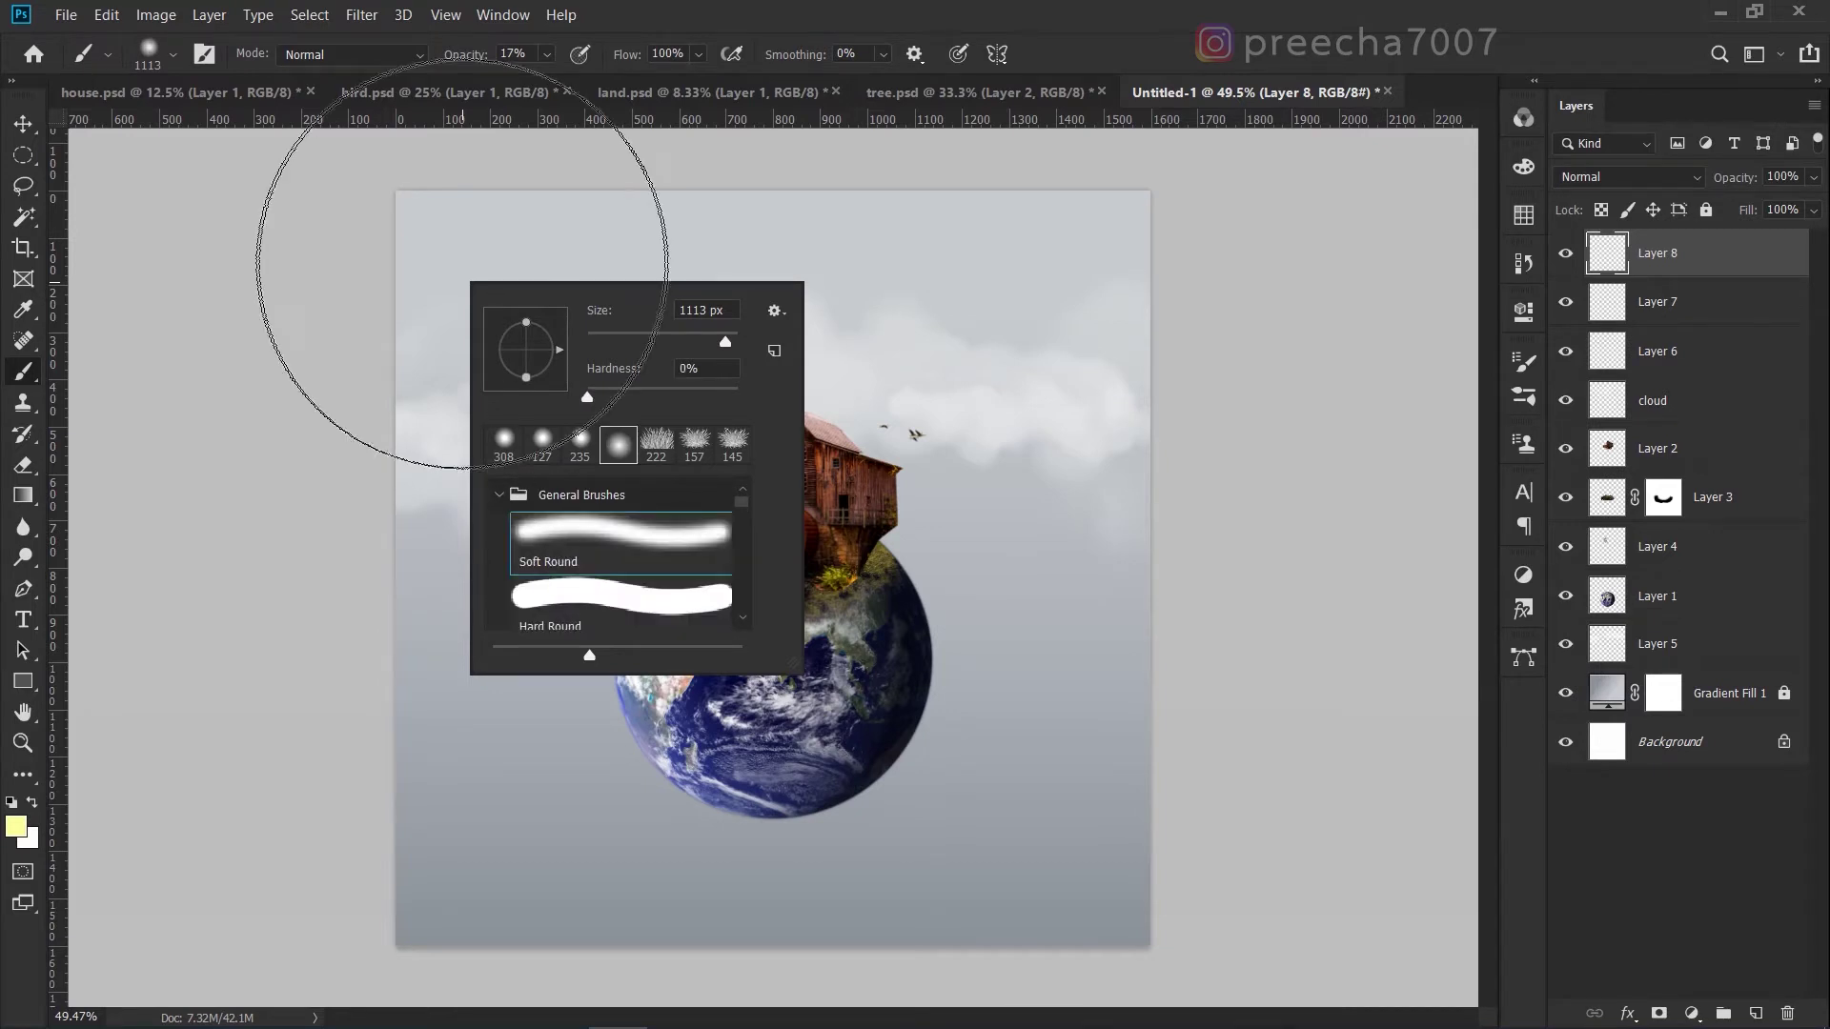
pyautogui.click(439, 286)
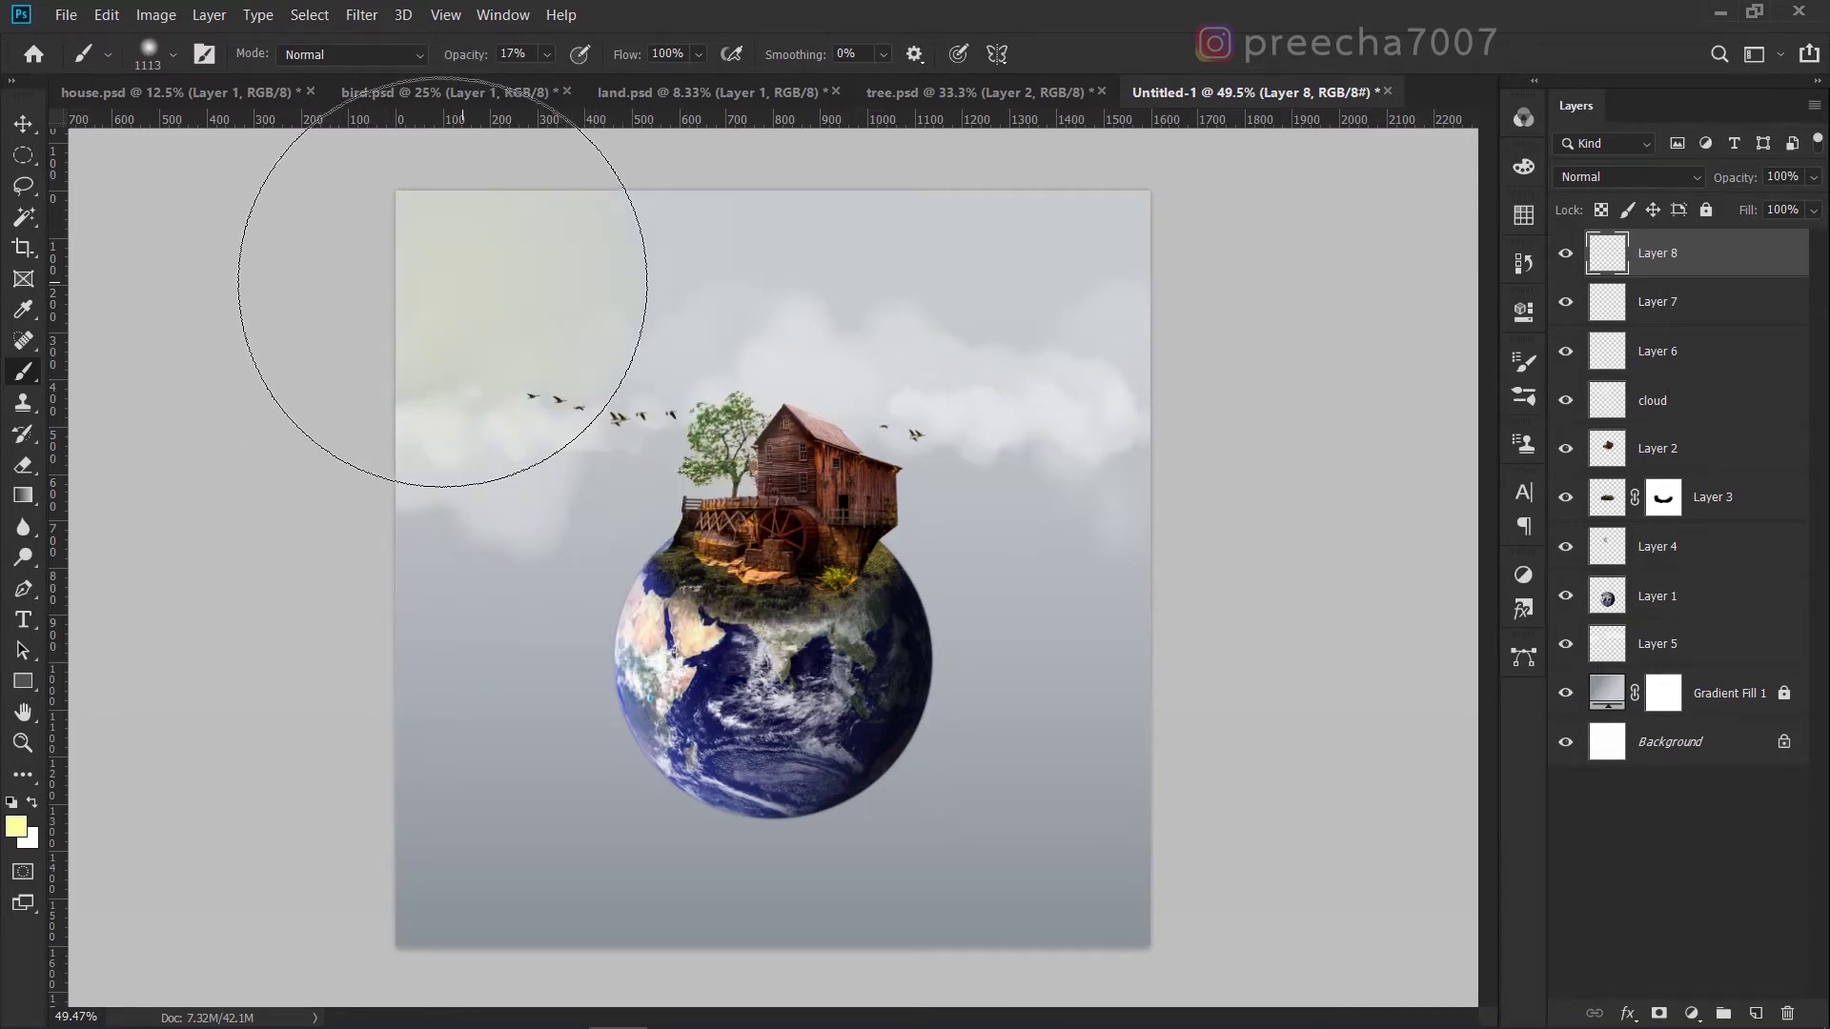
pyautogui.press('shift')
pyautogui.hotkey('ctrl', 'z')
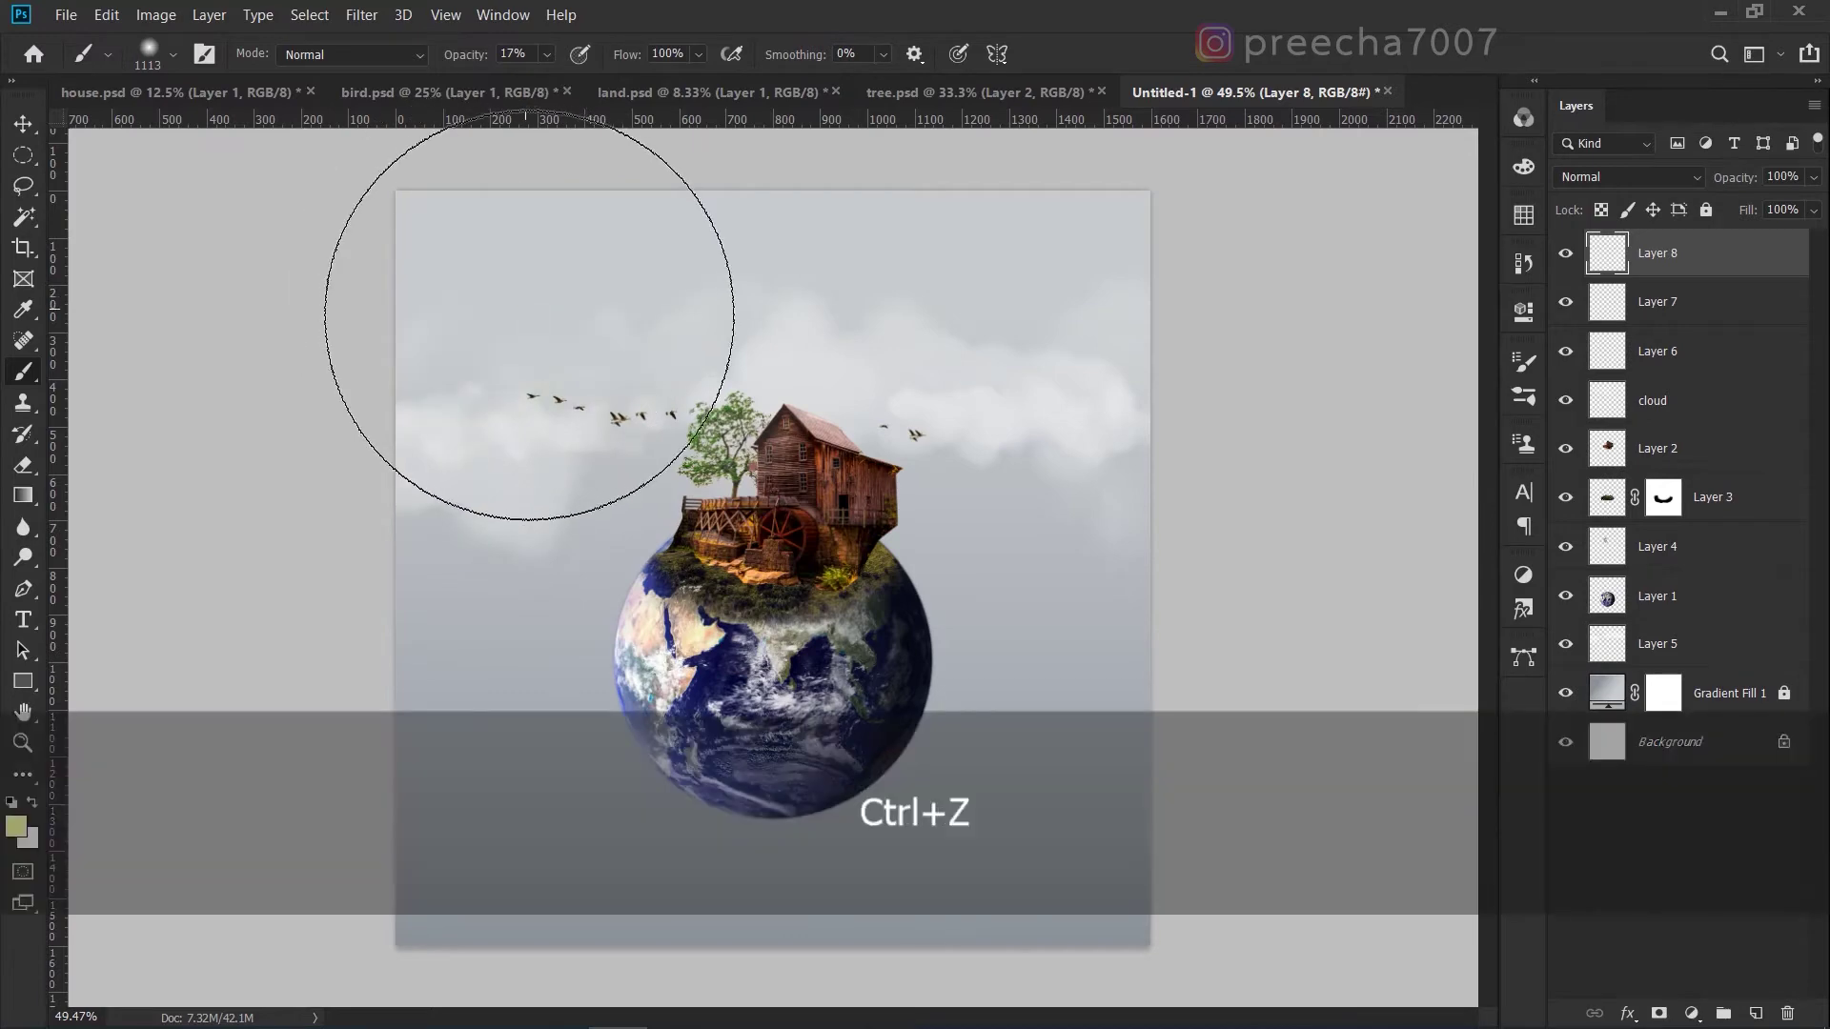
# Enlarge the brush to 1271 px and paint a soft yellow glow over the upper-left sky of the canvas.
pyautogui.moveTo(530, 330); pyautogui.dragTo(574, 335)
pyautogui.keyDown('alt'); pyautogui.click(553, 306); pyautogui.keyUp('alt')
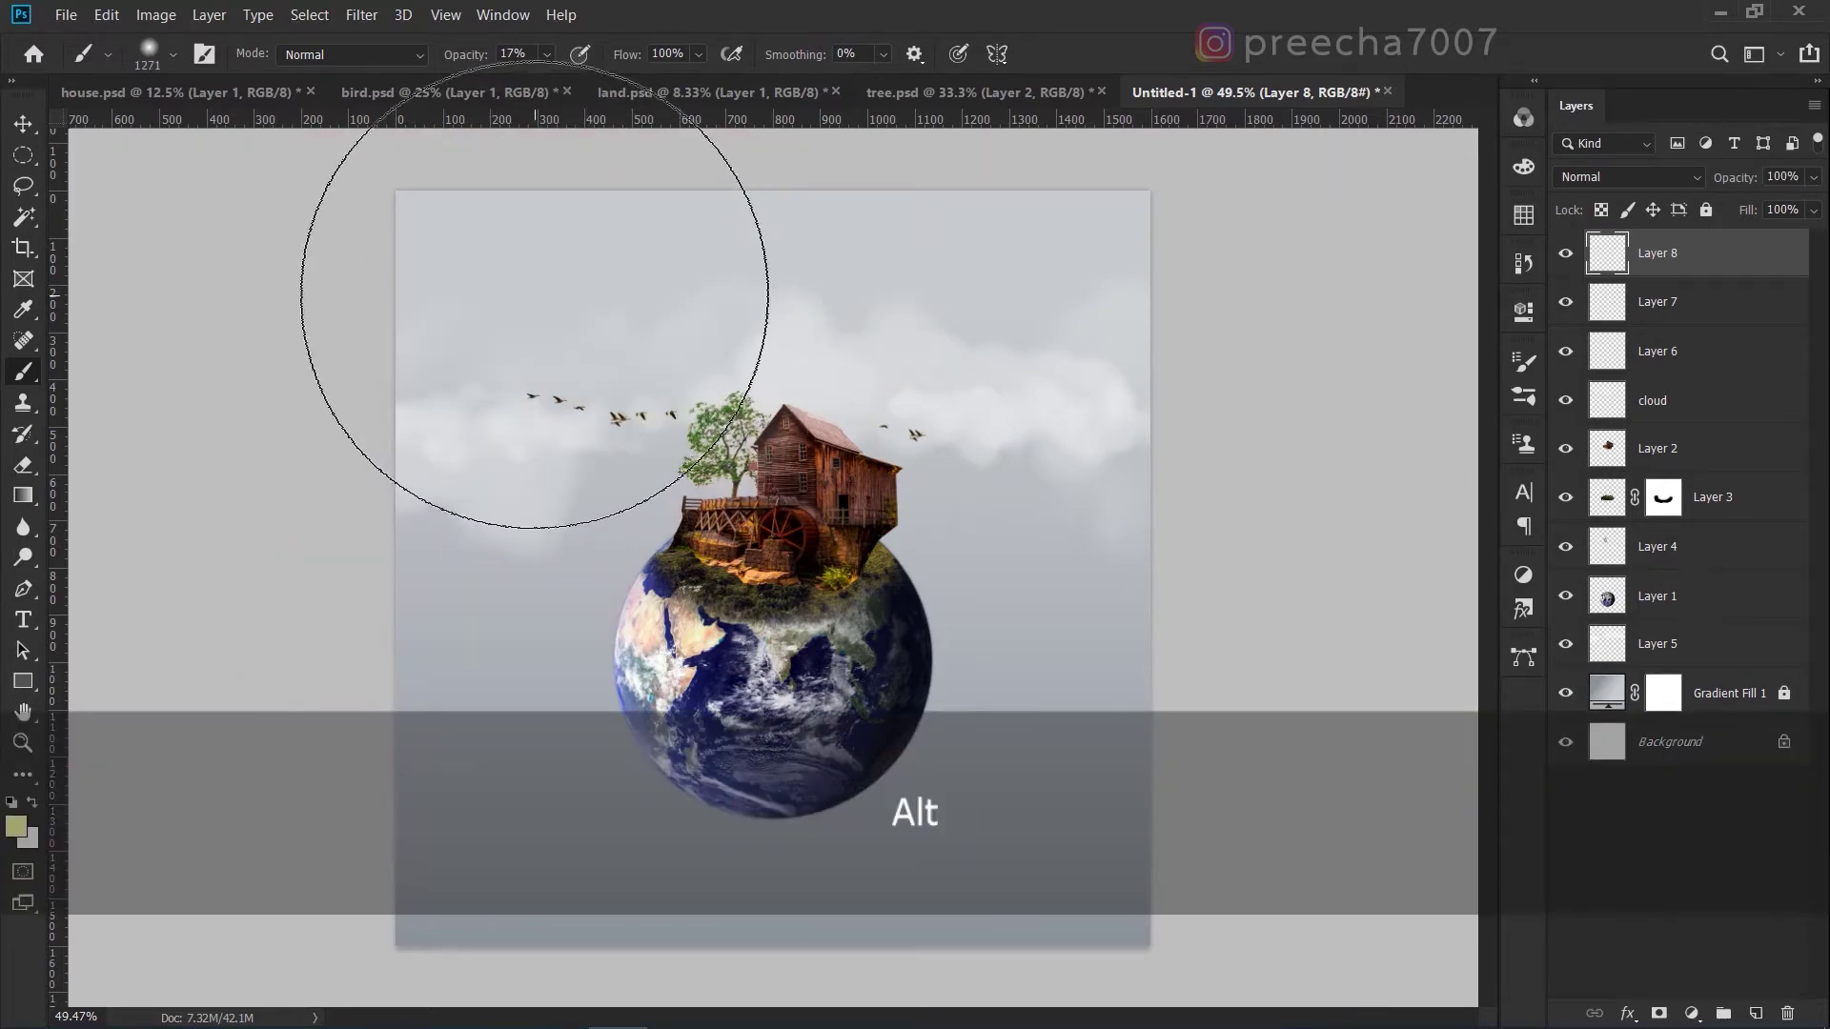
pyautogui.moveTo(531, 302)
pyautogui.mouseDown()
pyautogui.moveTo(632, 414)
pyautogui.moveTo(522, 327)
pyautogui.moveTo(476, 234)
pyautogui.moveTo(460, 224)
pyautogui.moveTo(459, 254)
pyautogui.moveTo(426, 188)
pyautogui.moveTo(554, 340)
pyautogui.moveTo(629, 503)
pyautogui.mouseUp()
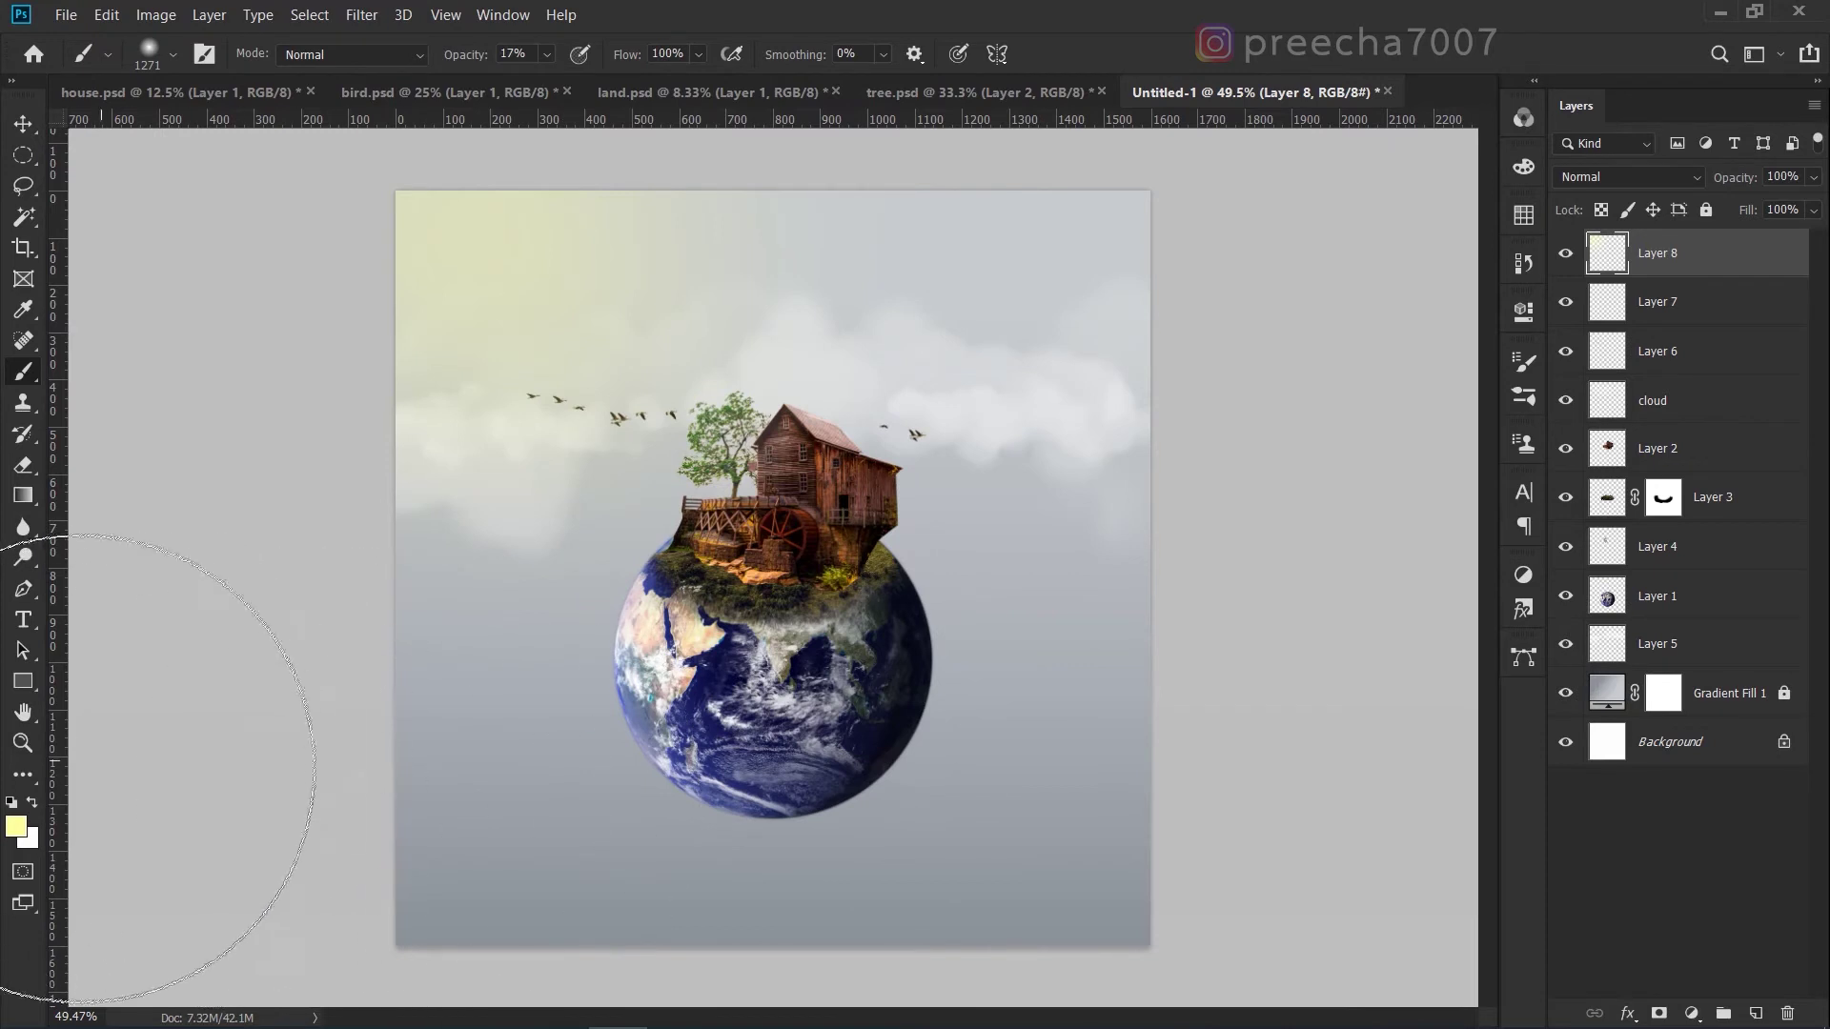
# Set the foreground colour to gray 808080 and softly shade the canvas's lower-right corner with it.
pyautogui.click(16, 827)
pyautogui.click(838, 897)
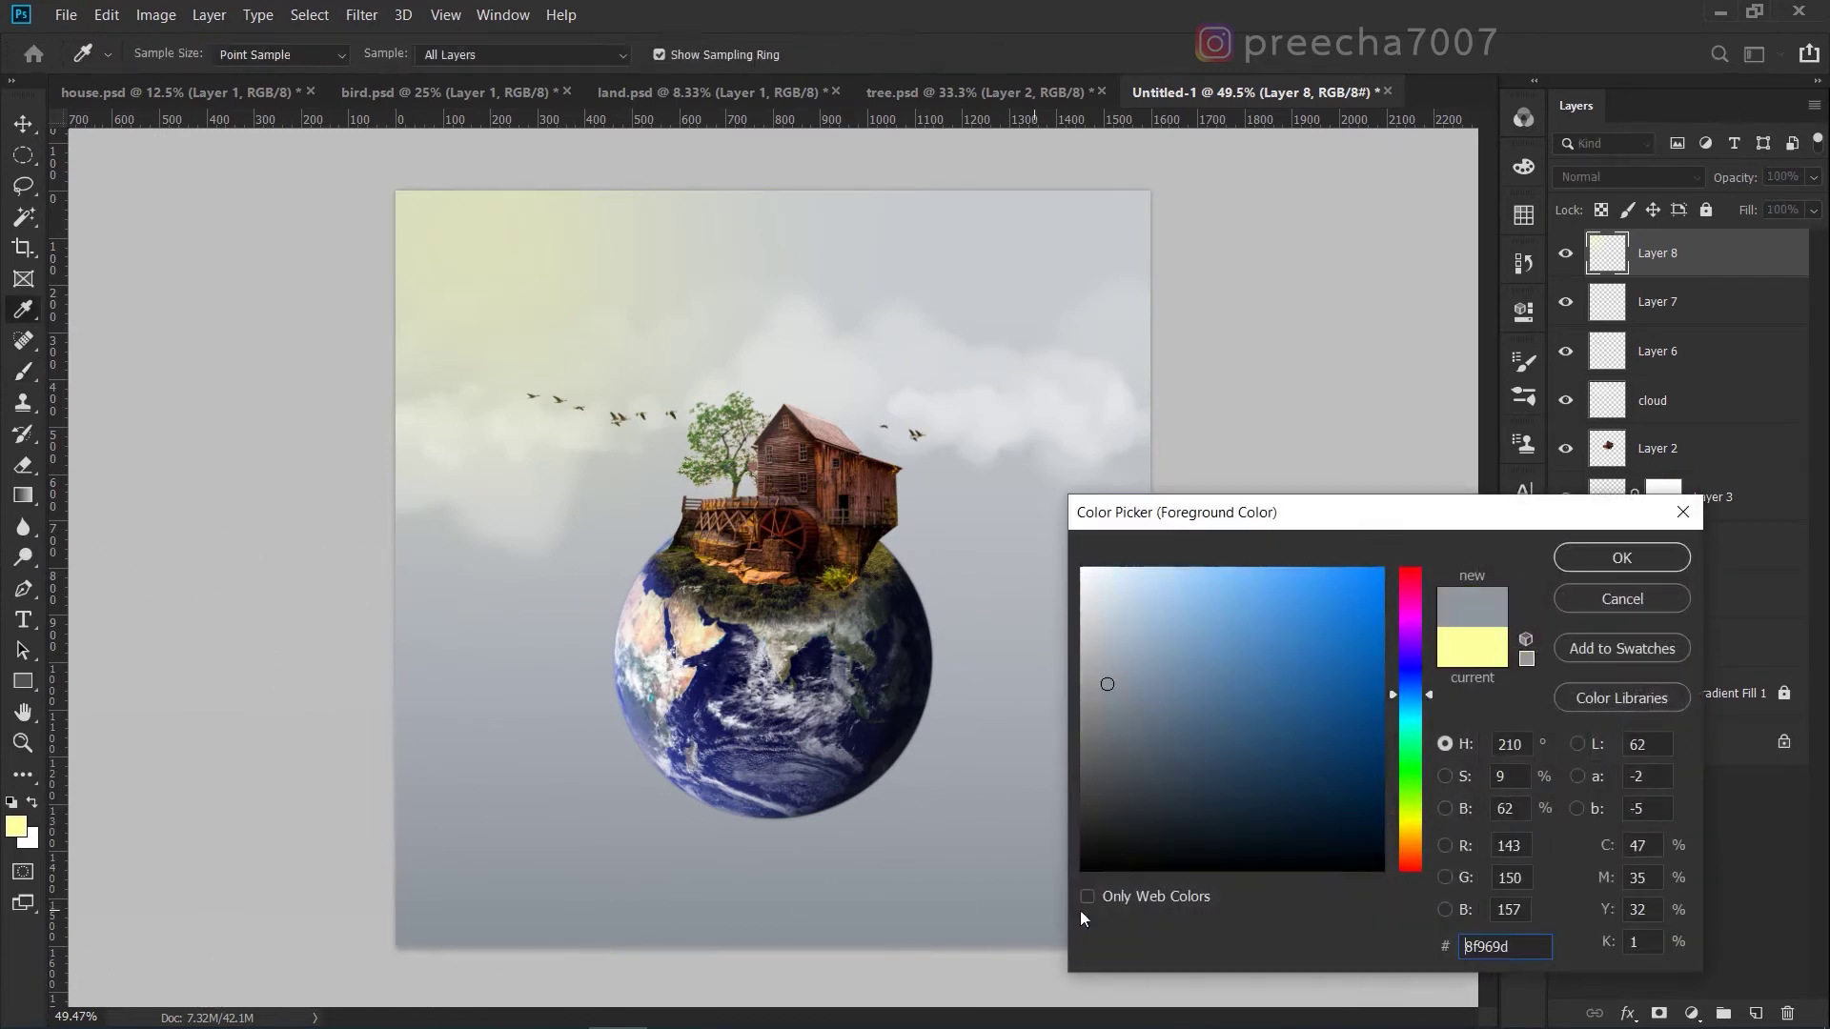
pyautogui.click(1083, 731)
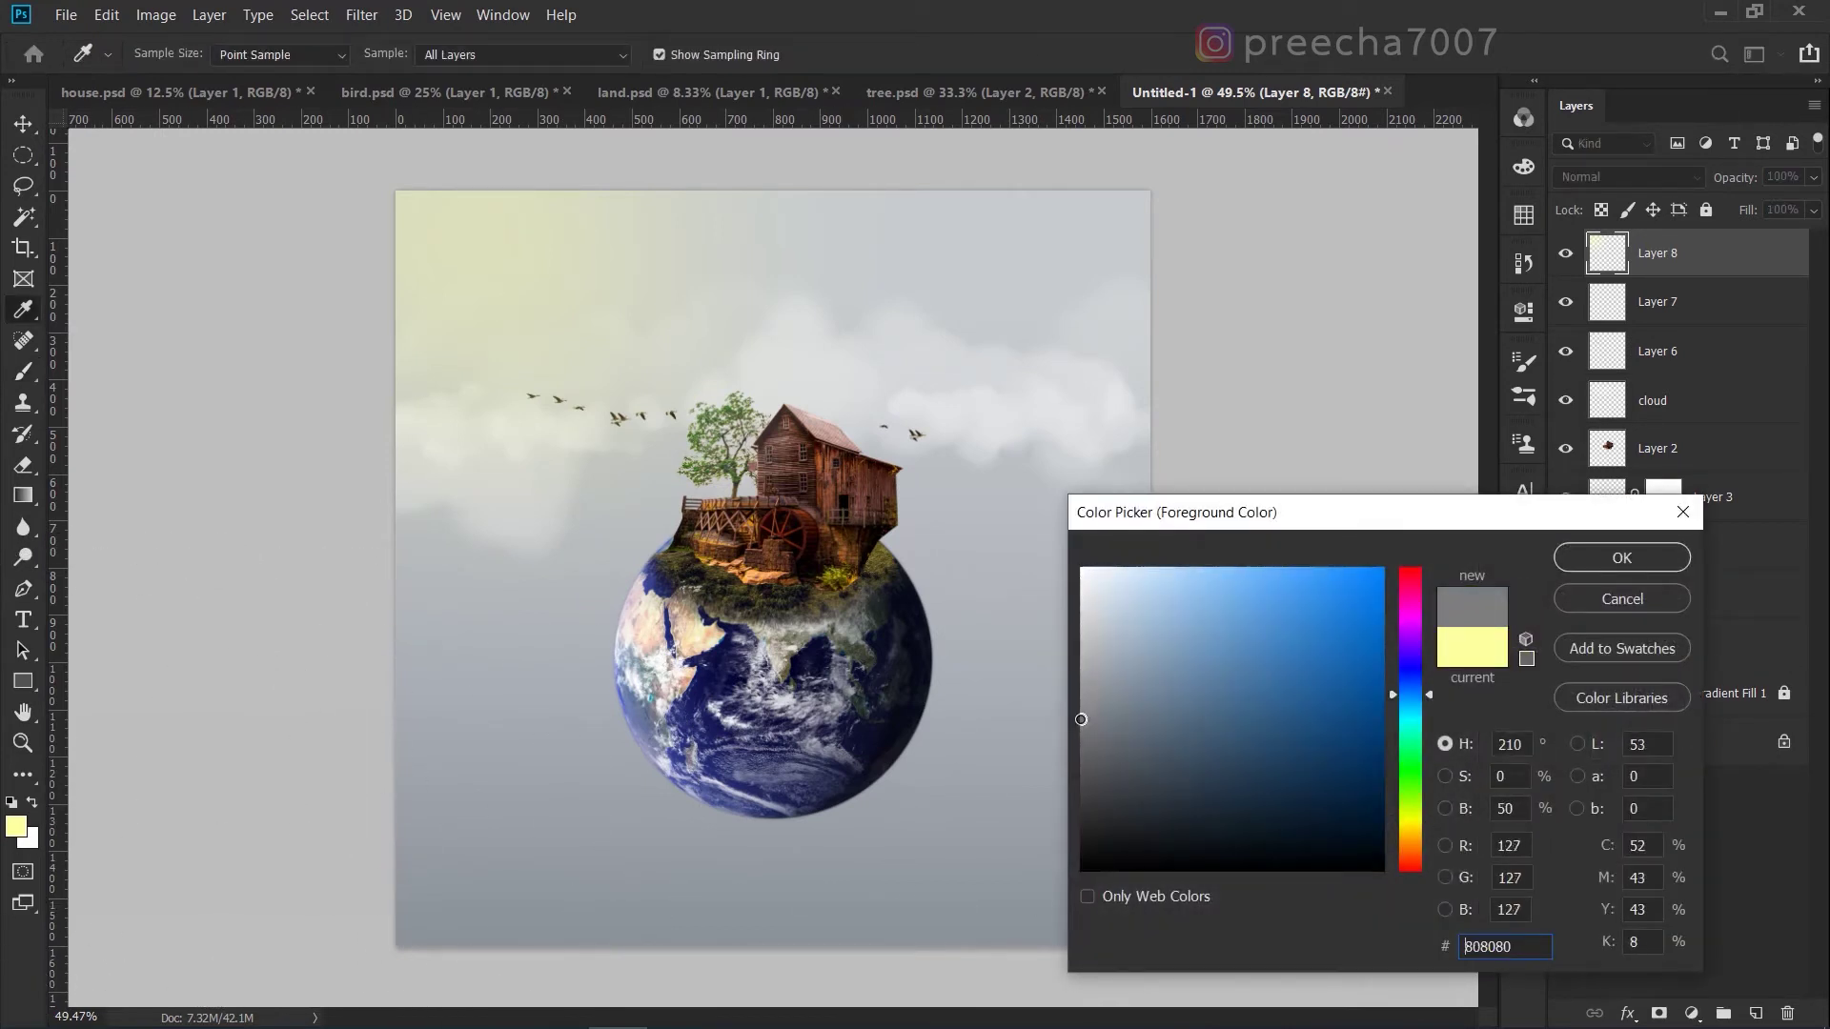
pyautogui.click(1597, 564)
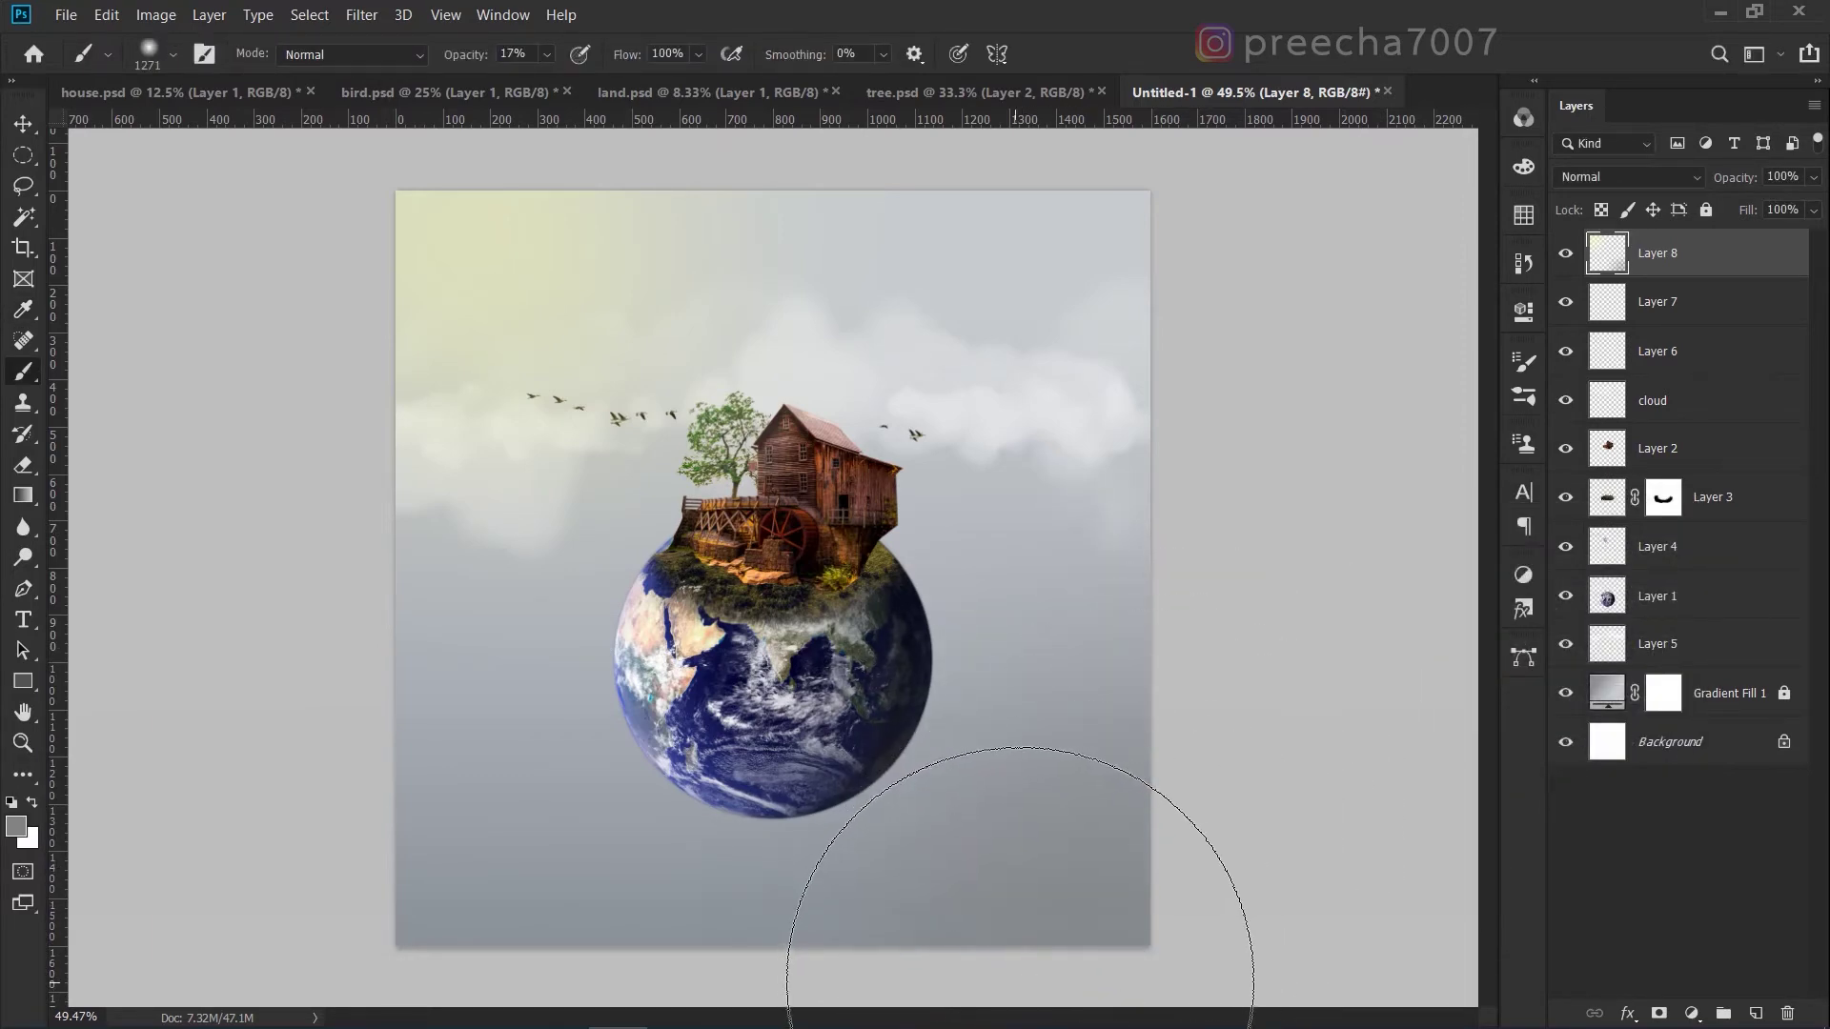
pyautogui.moveTo(1198, 764); pyautogui.dragTo(1106, 762)
# Change the foreground colour to darker gray 6b6b6b and deepen the shading in the canvas's lower-right corner.
pyautogui.click(17, 831)
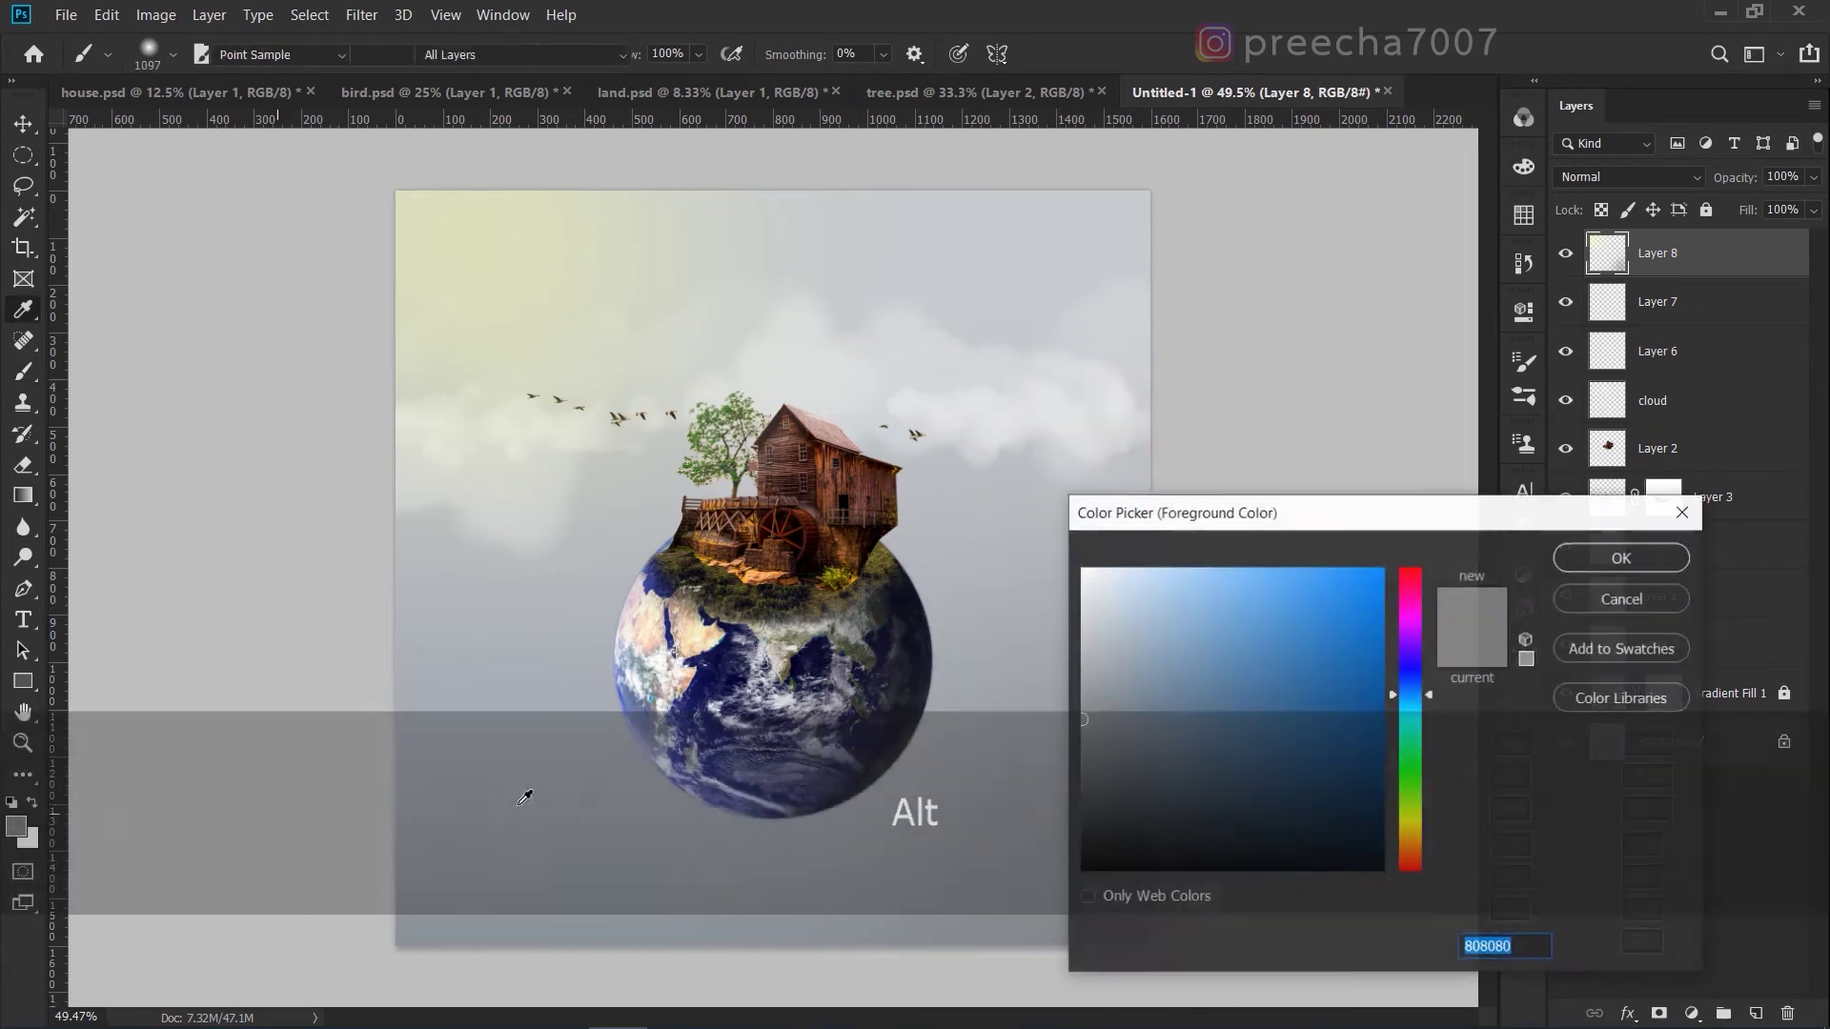
pyautogui.click(1078, 737)
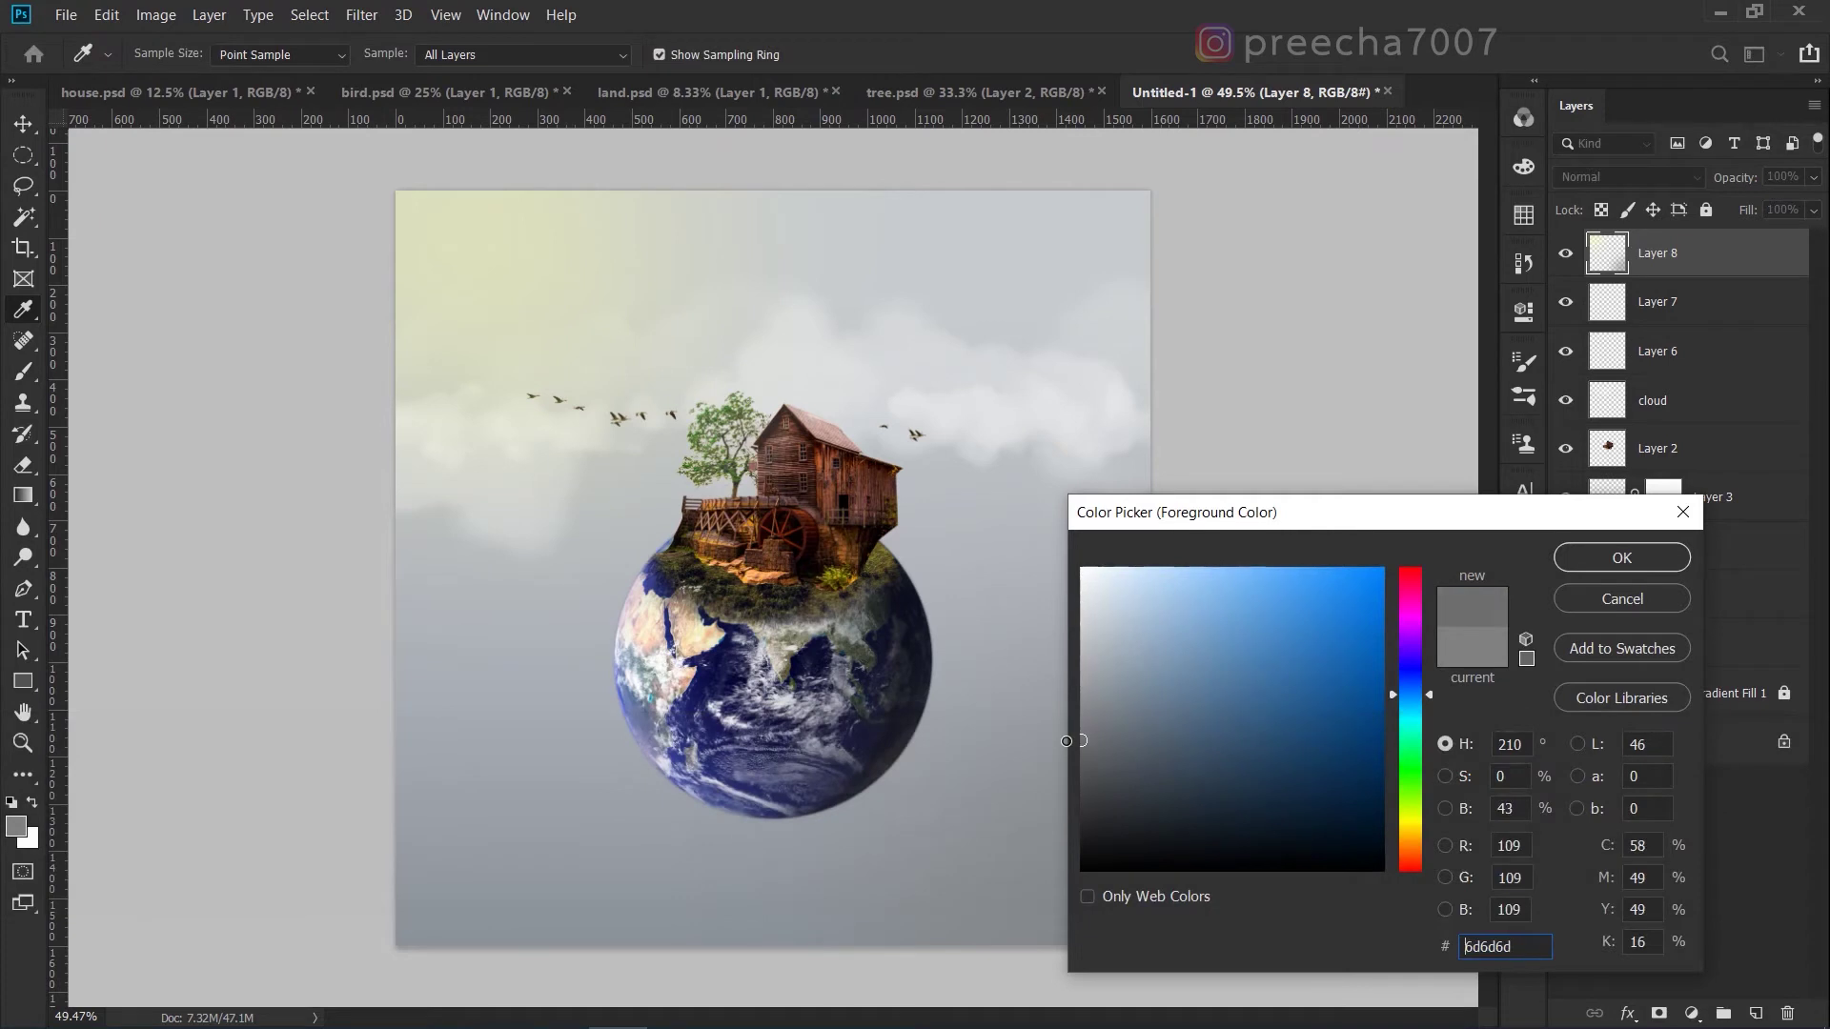
pyautogui.click(1621, 558)
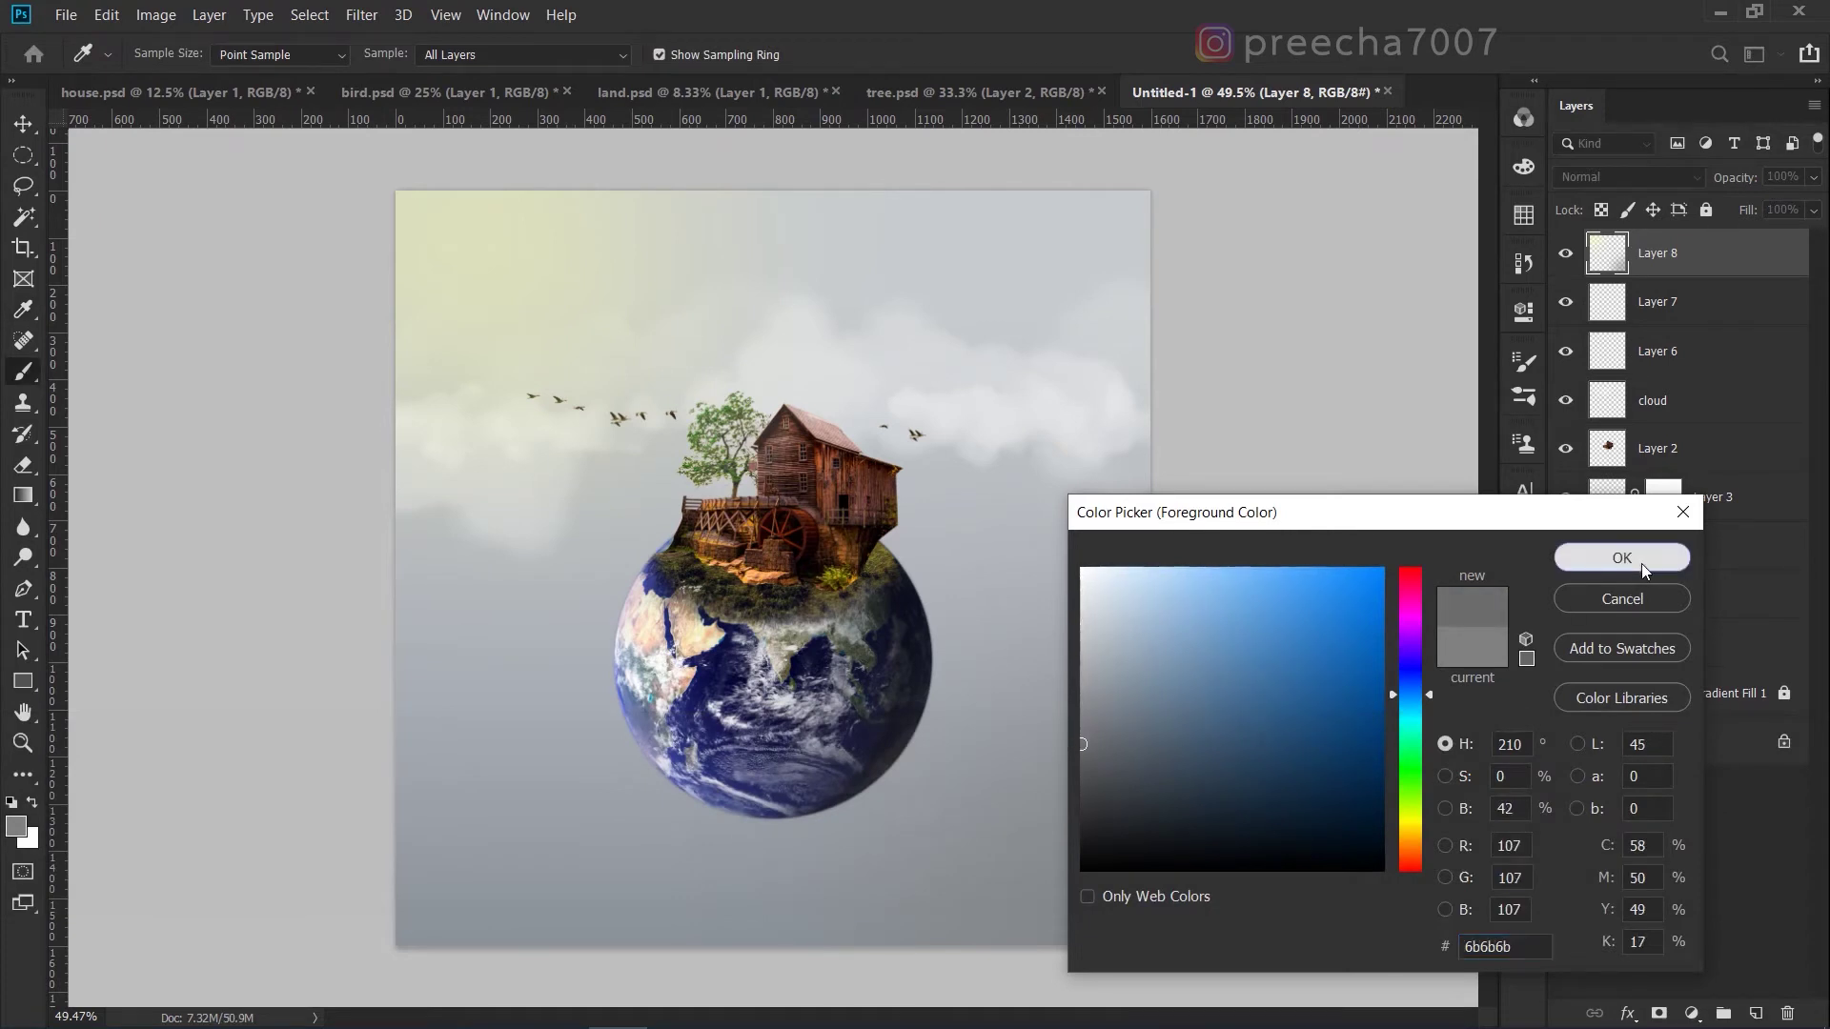
pyautogui.moveTo(1113, 914)
pyautogui.mouseDown()
pyautogui.moveTo(976, 959)
pyautogui.moveTo(1017, 971)
pyautogui.moveTo(1111, 951)
pyautogui.moveTo(997, 961)
pyautogui.mouseUp()
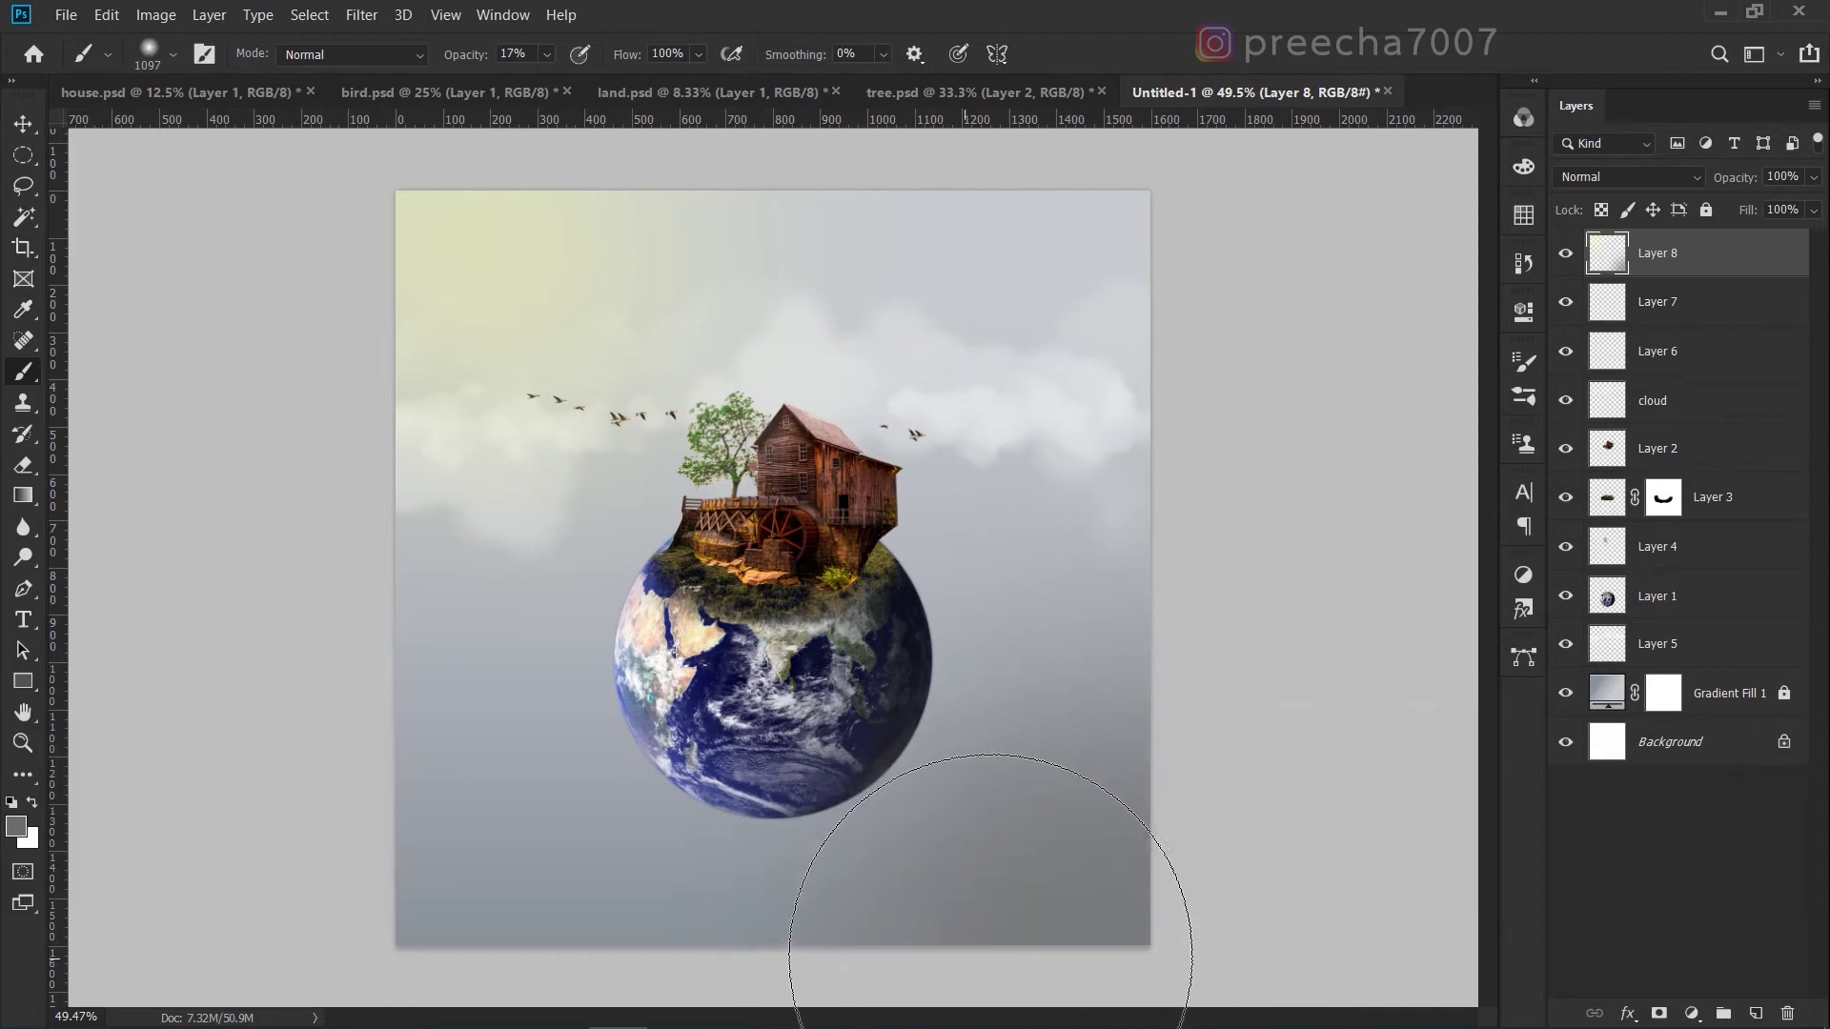
pyautogui.moveTo(877, 1027)
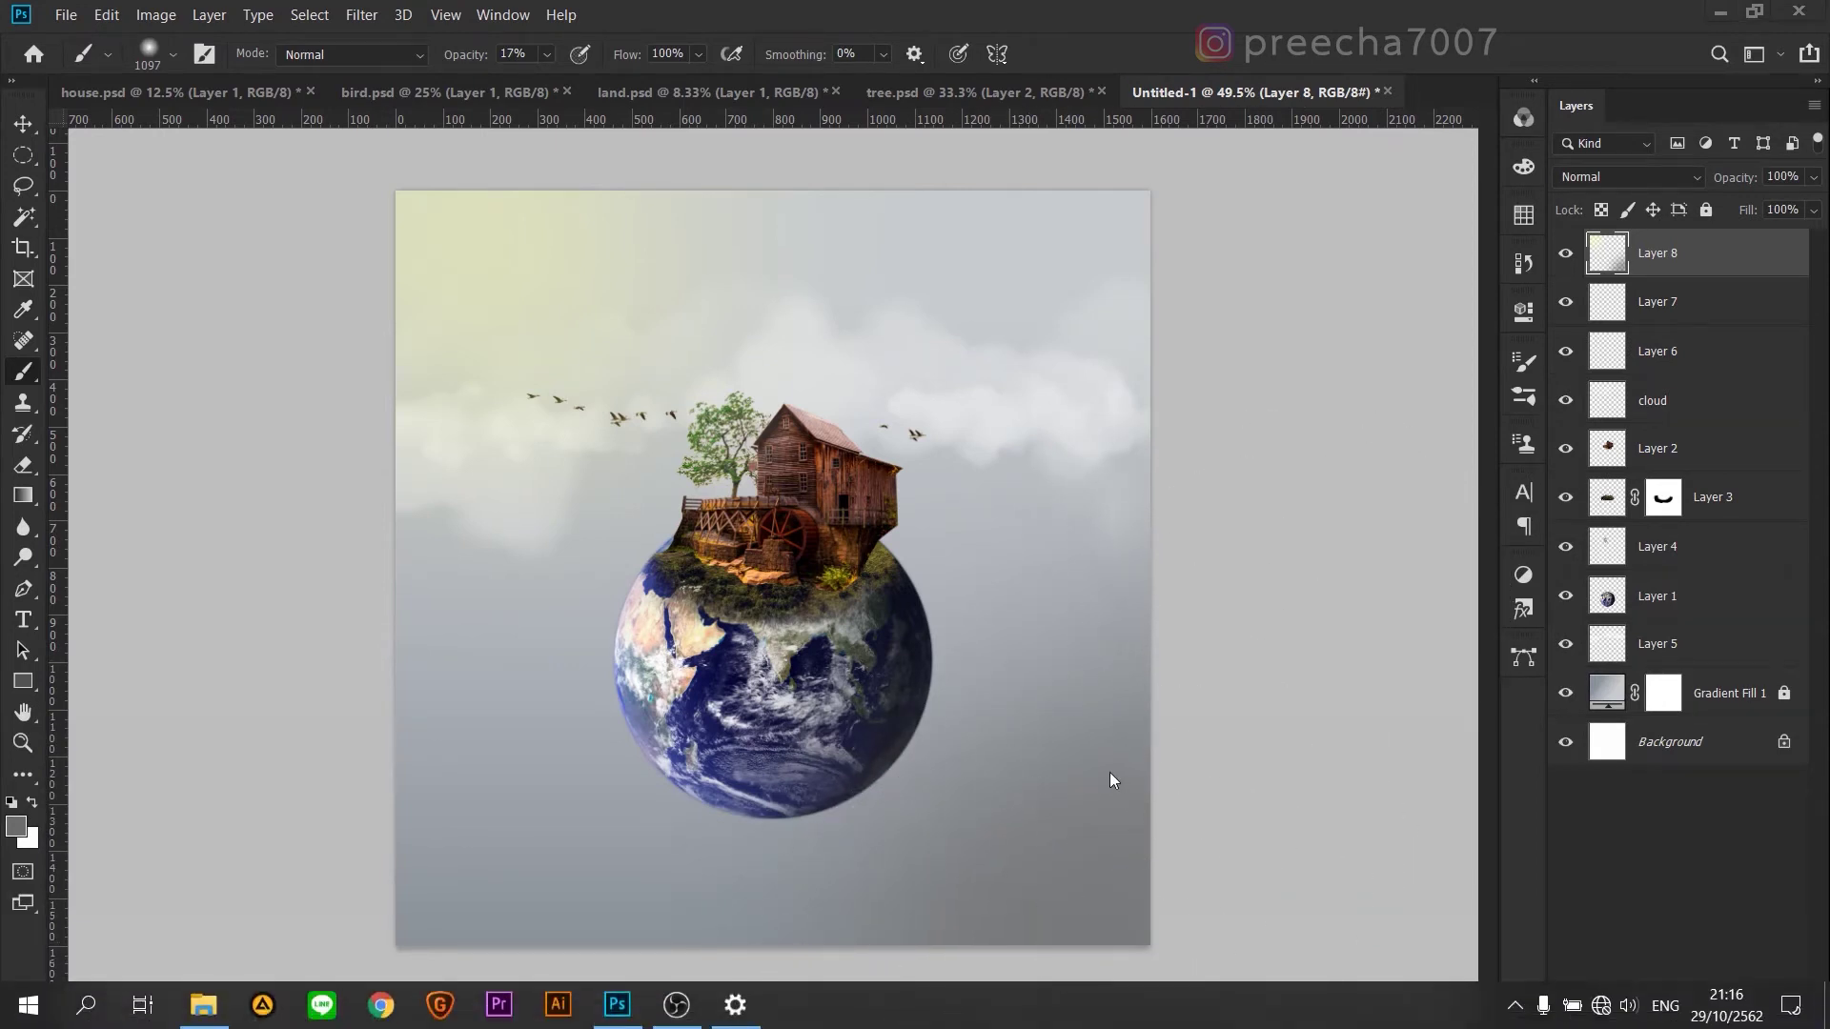
pyautogui.moveTo(1109, 772)
pyautogui.mouseDown()
pyautogui.moveTo(1065, 757)
pyautogui.moveTo(953, 778)
pyautogui.mouseUp()
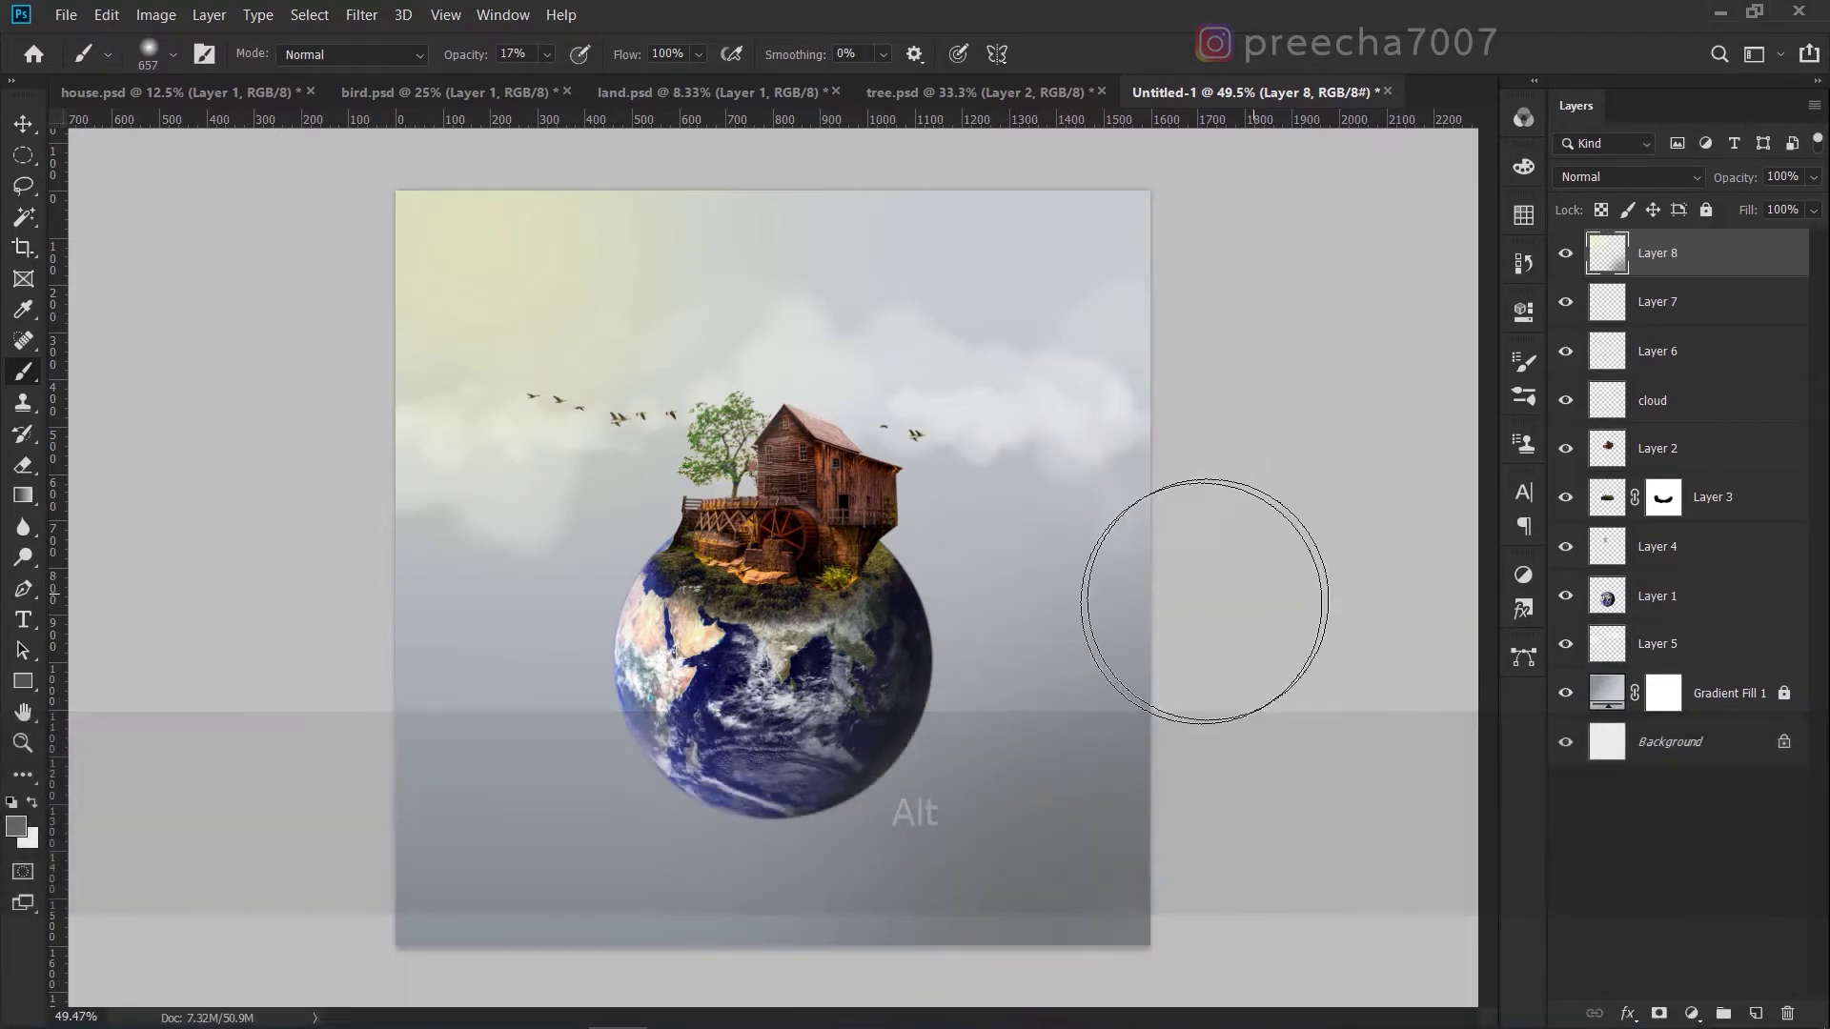
# Add a new empty layer directly above the mill house layer and clip it to that layer.
pyautogui.scroll(1, 907, 613)
pyautogui.scroll(1, 908, 613)
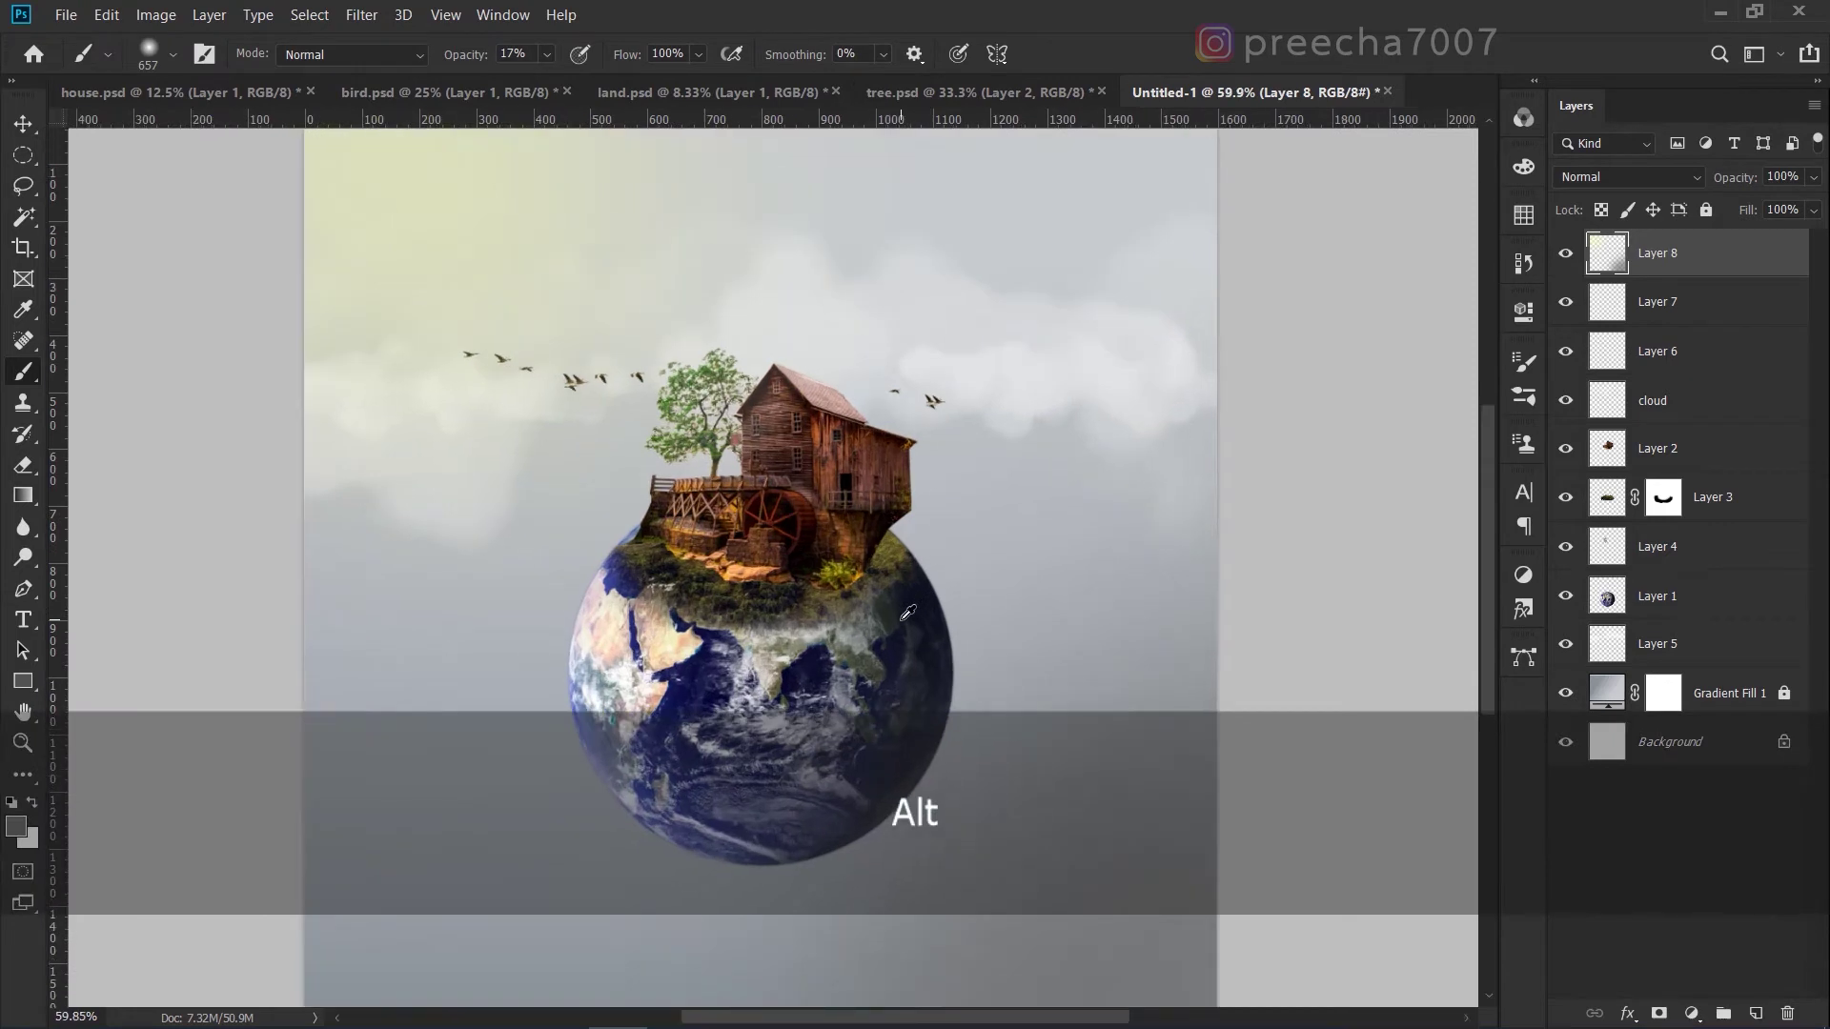
pyautogui.scroll(-1, 907, 613)
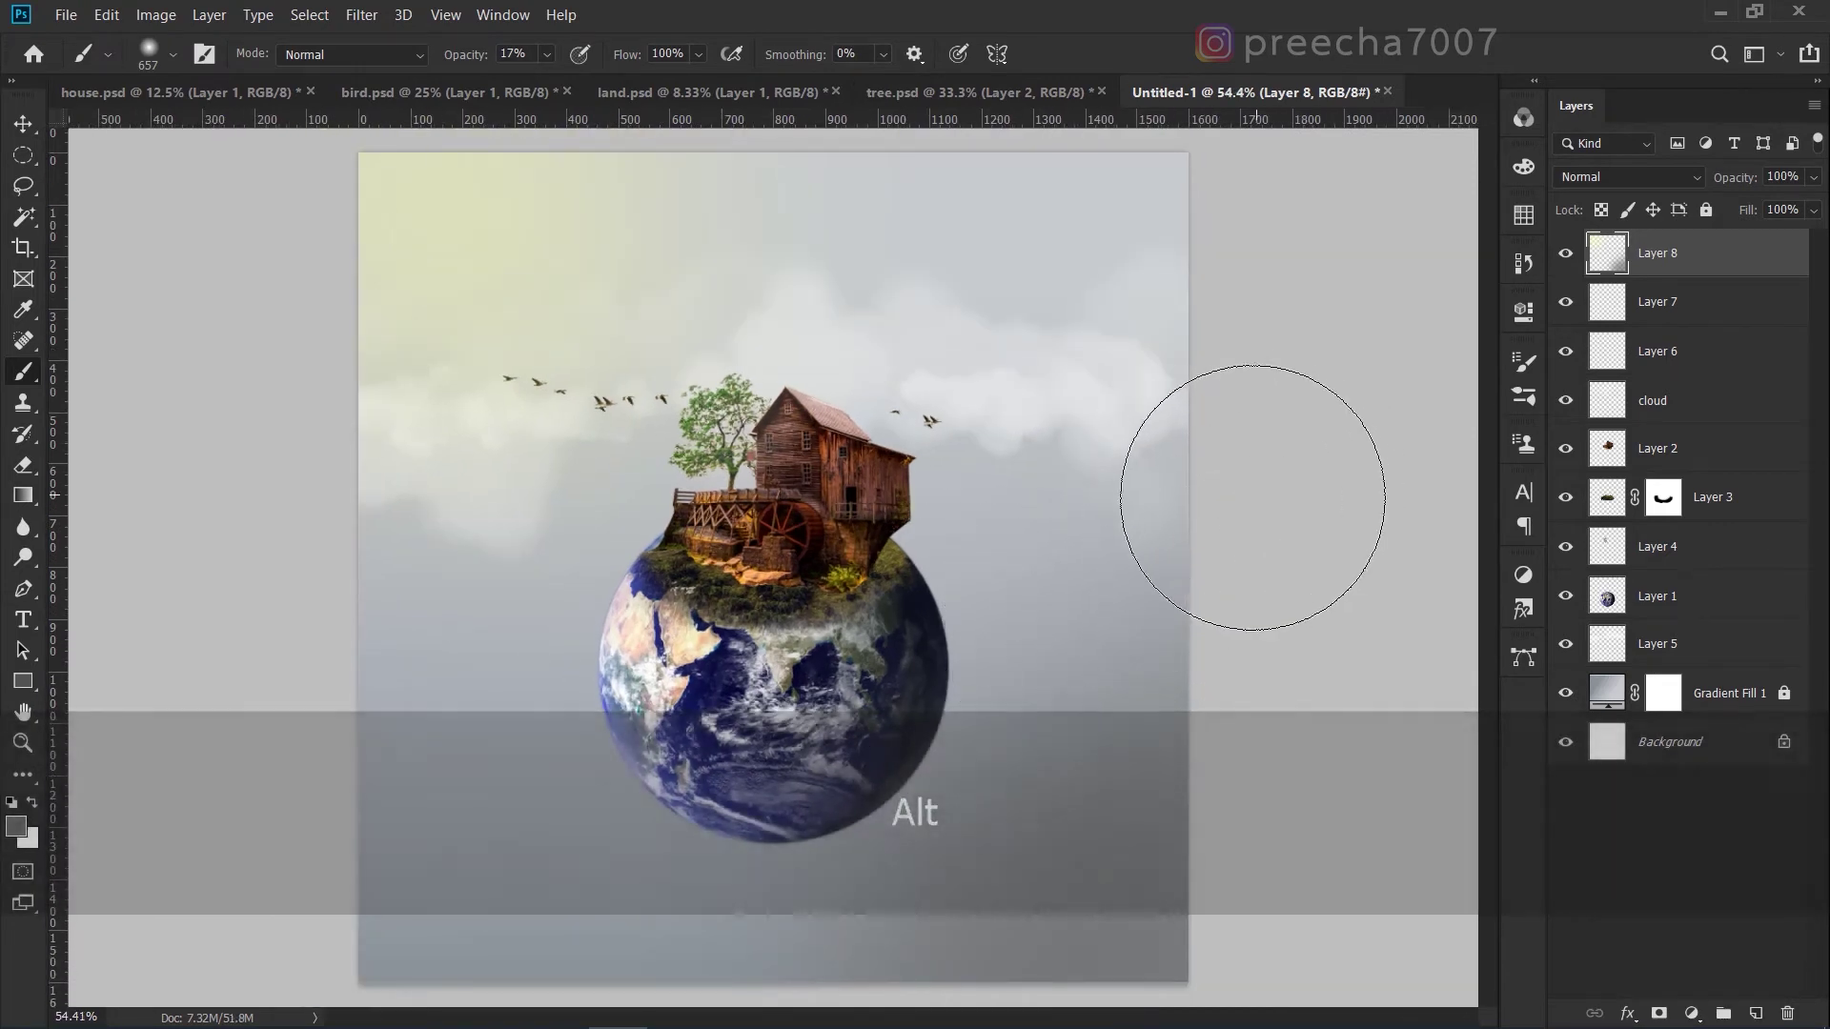
pyautogui.press('v')
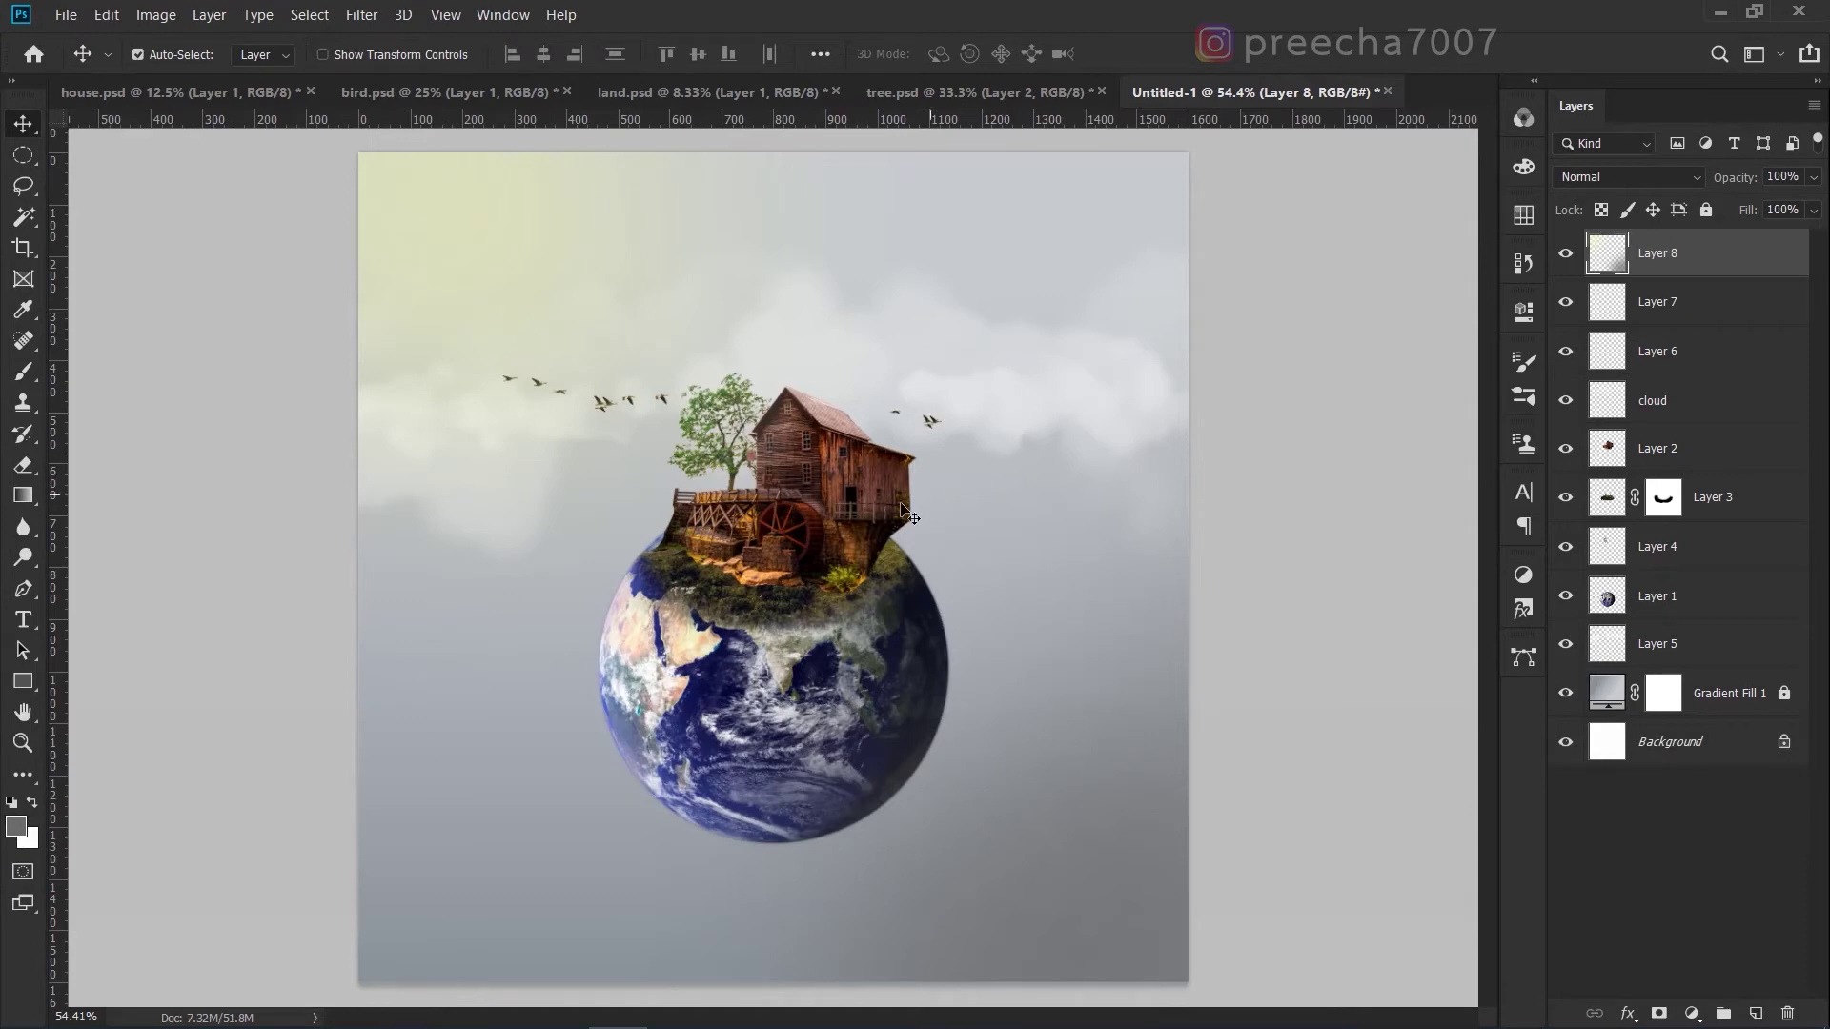
pyautogui.scroll(4, 856, 508)
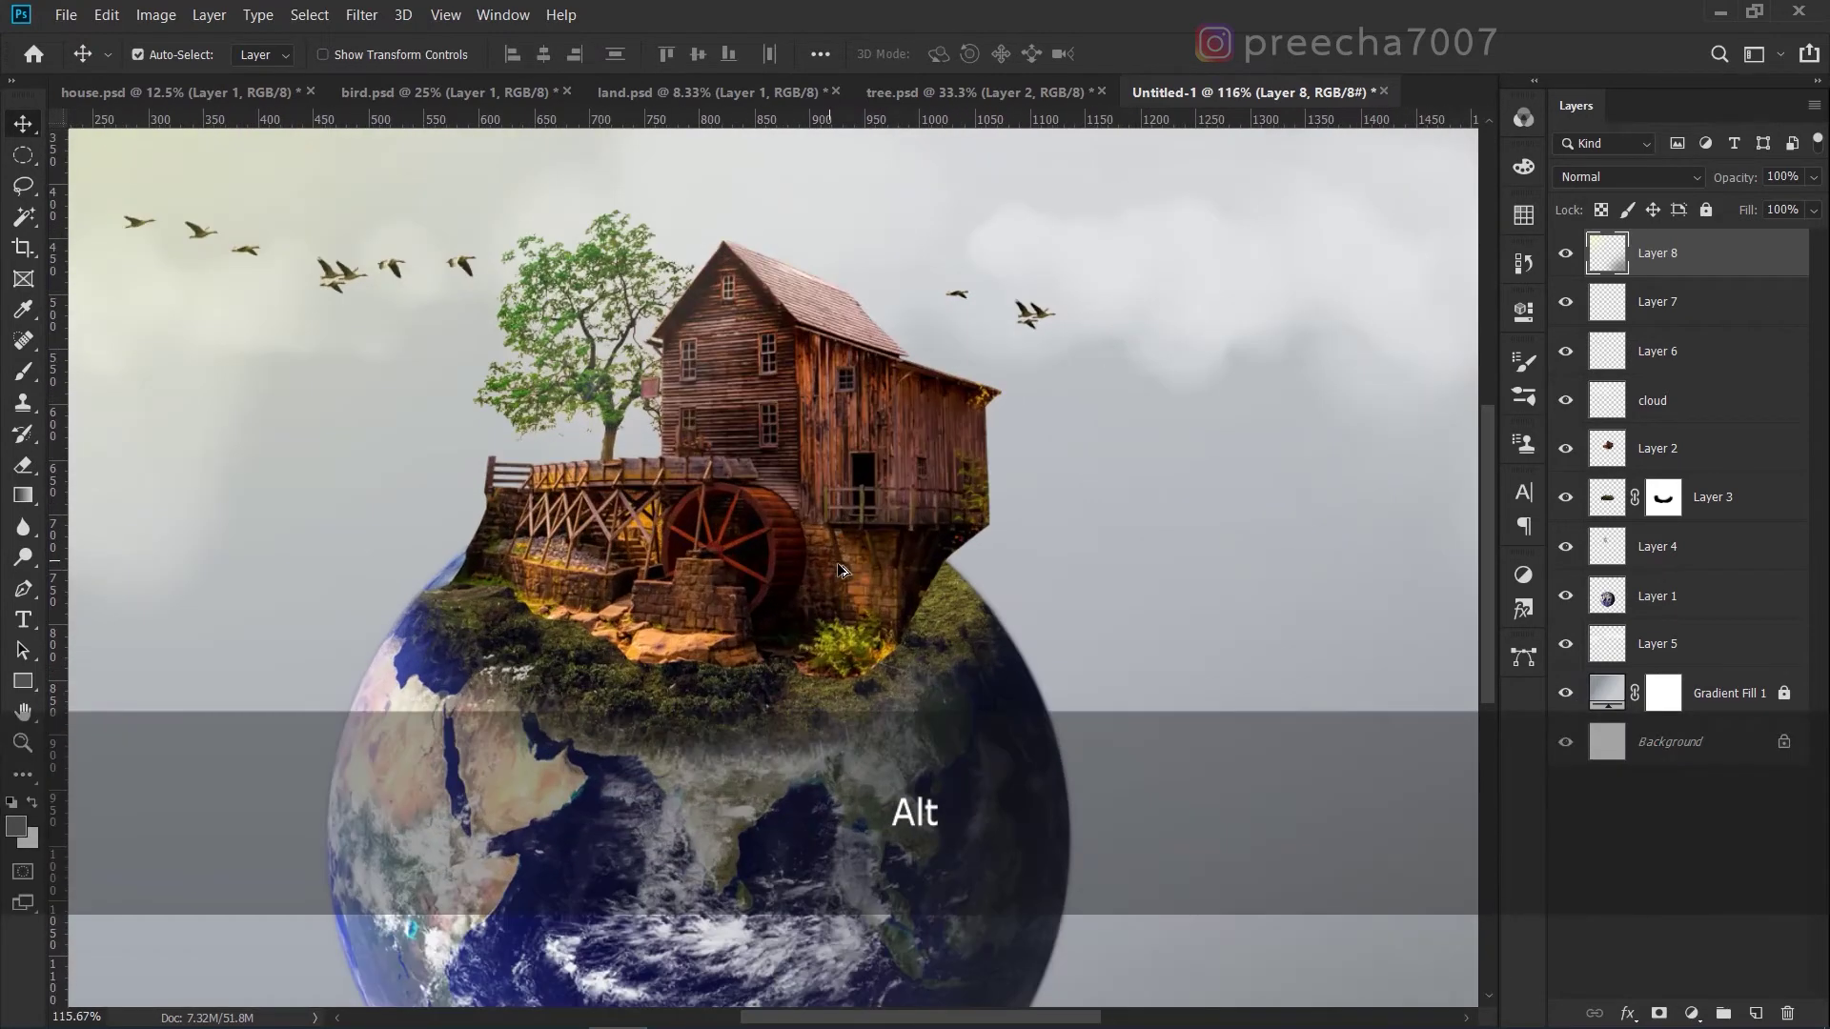
pyautogui.click(1675, 461)
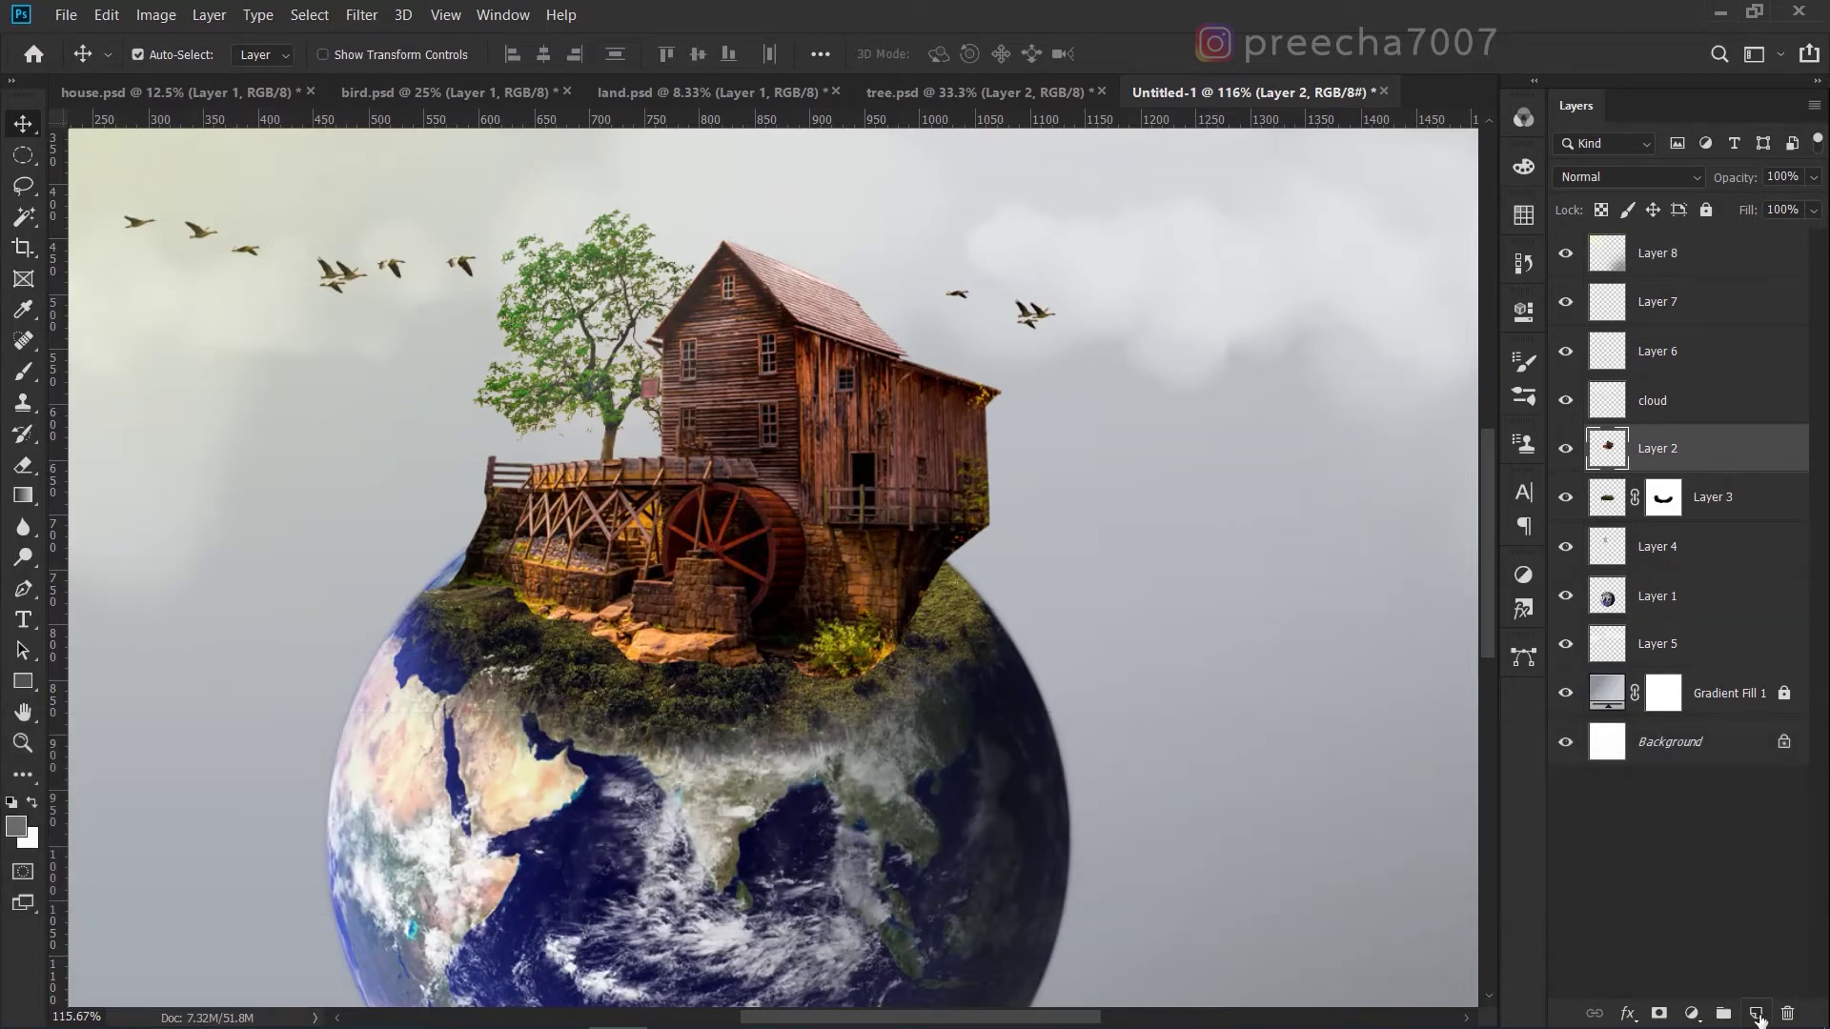
pyautogui.click(1757, 1014)
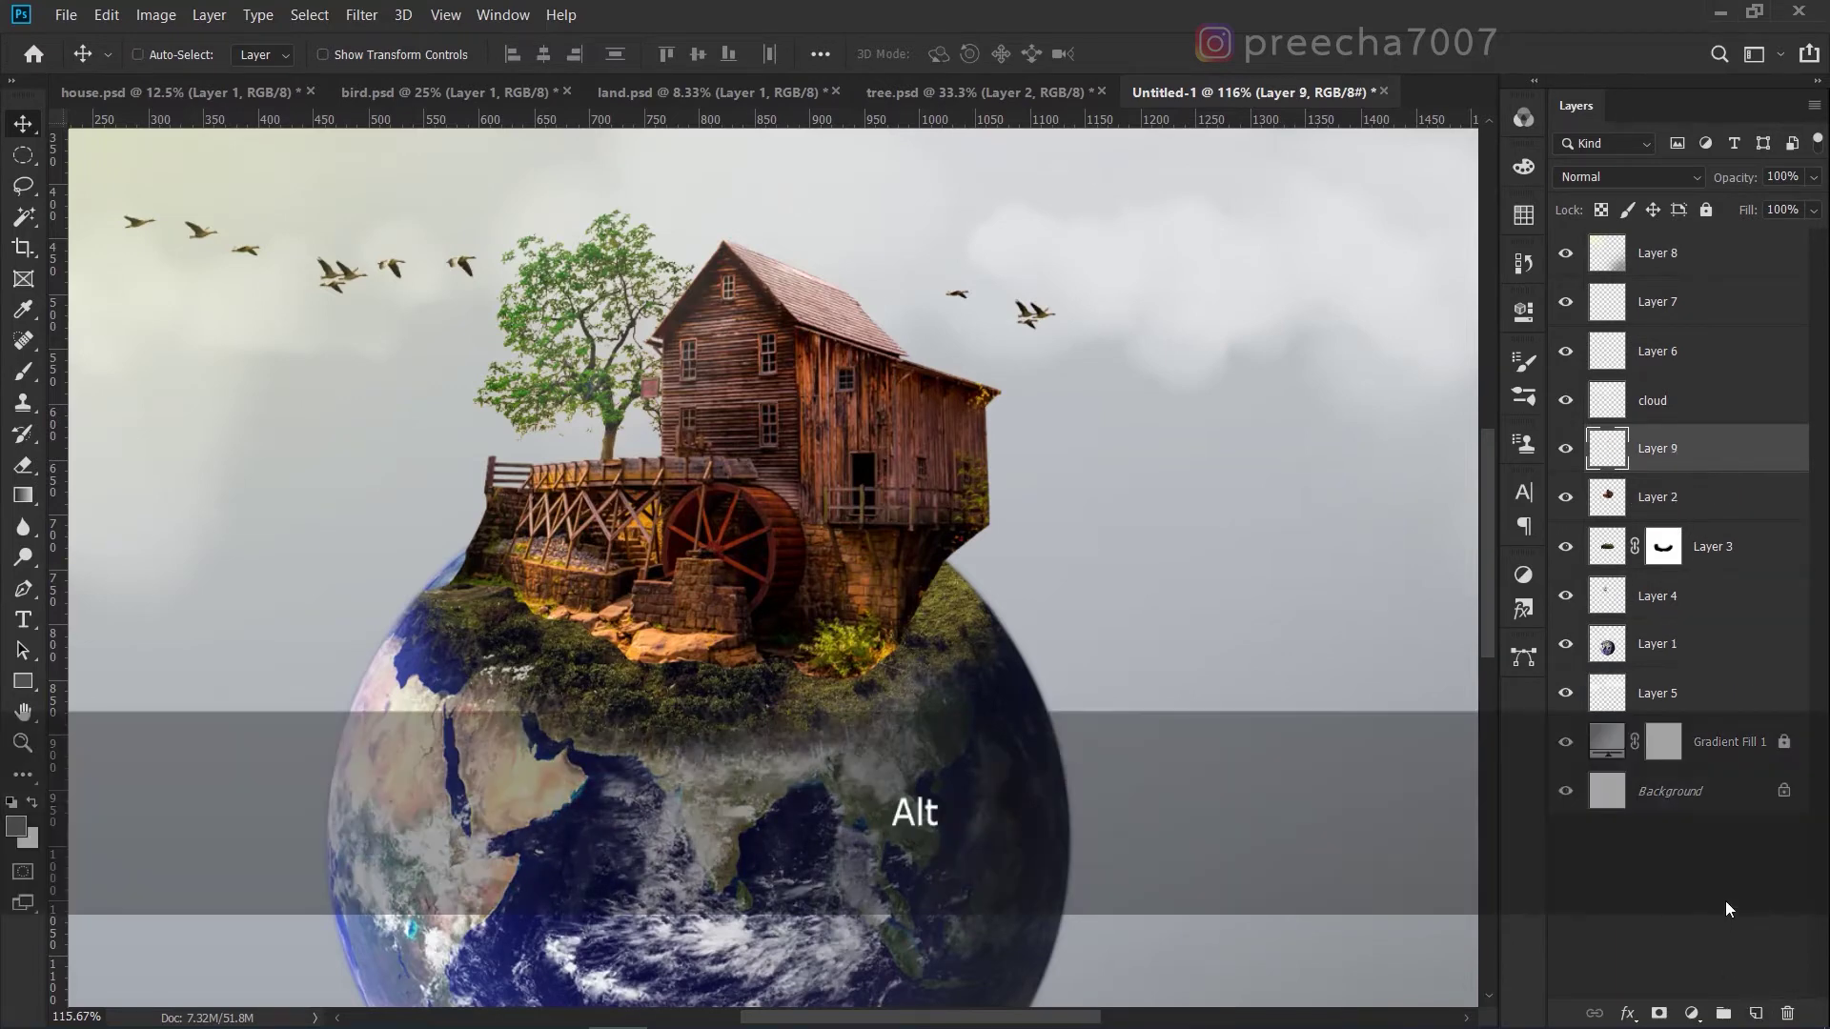
pyautogui.hotkey('ctrl', 'alt', 'g')
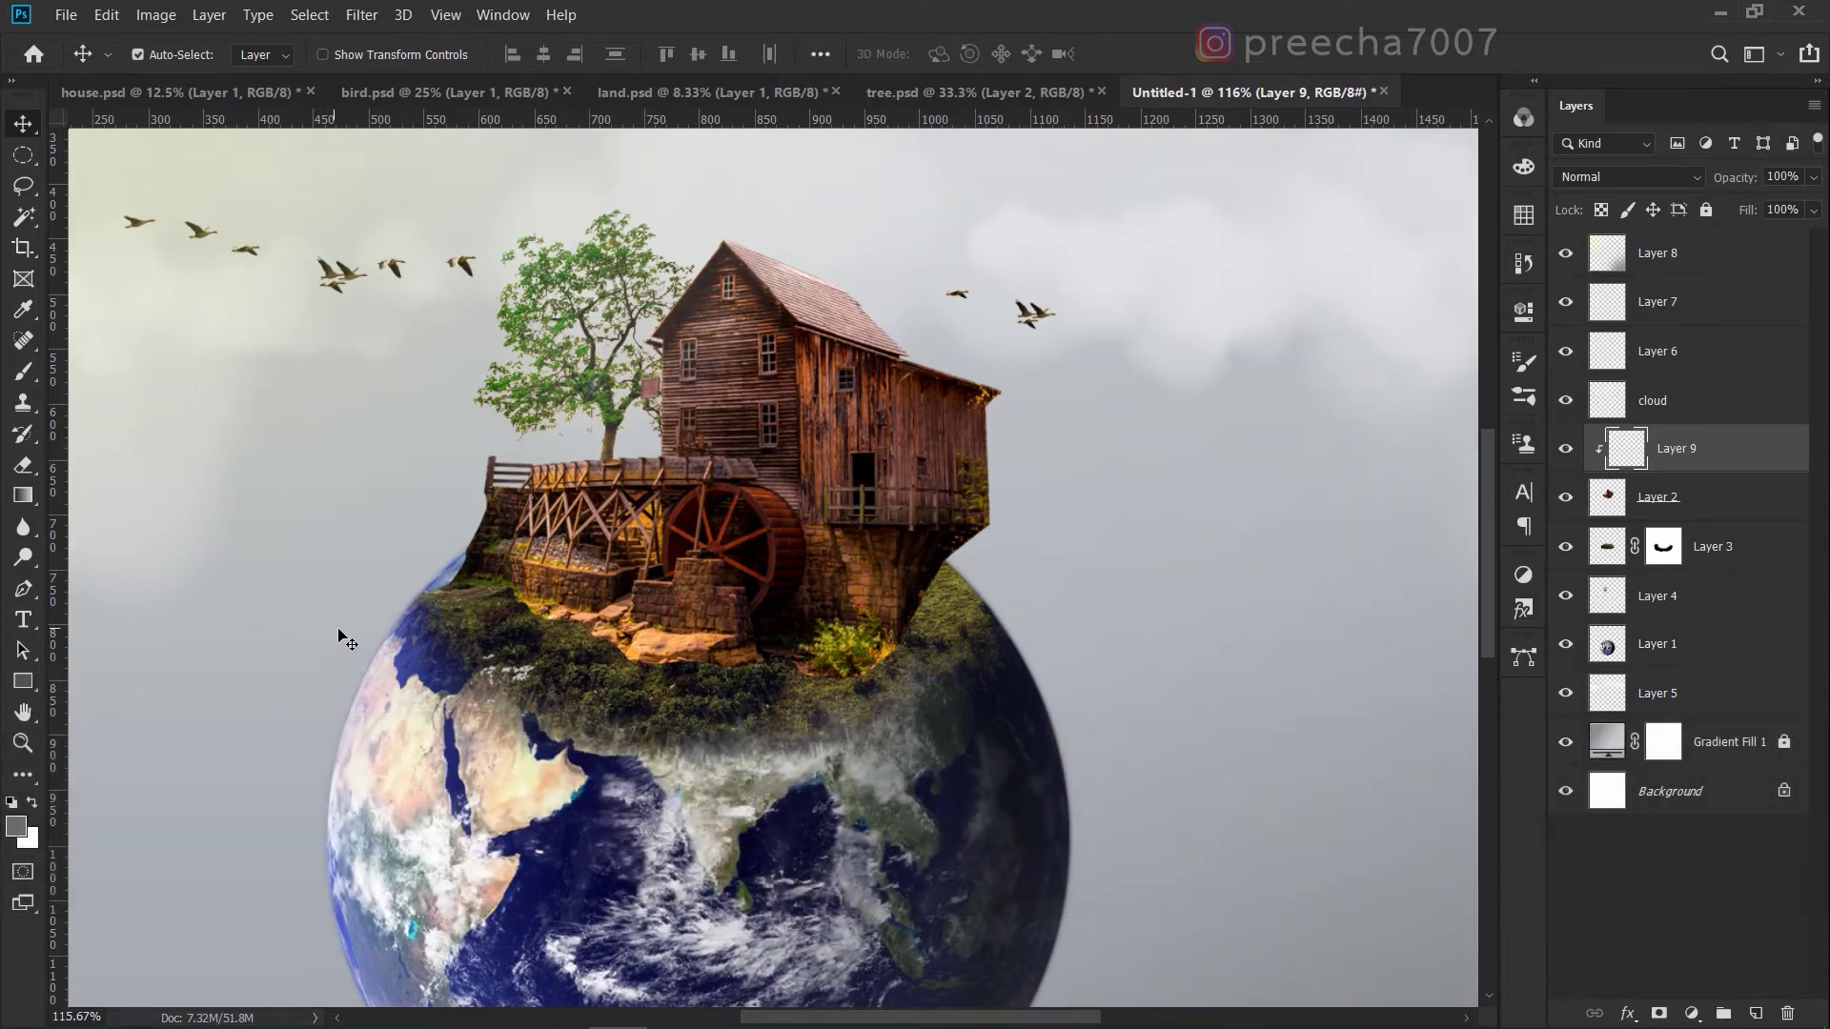
# Fill the clipped layer with 50% Gray and set its blending mode to Overlay.
pyautogui.press('shift')
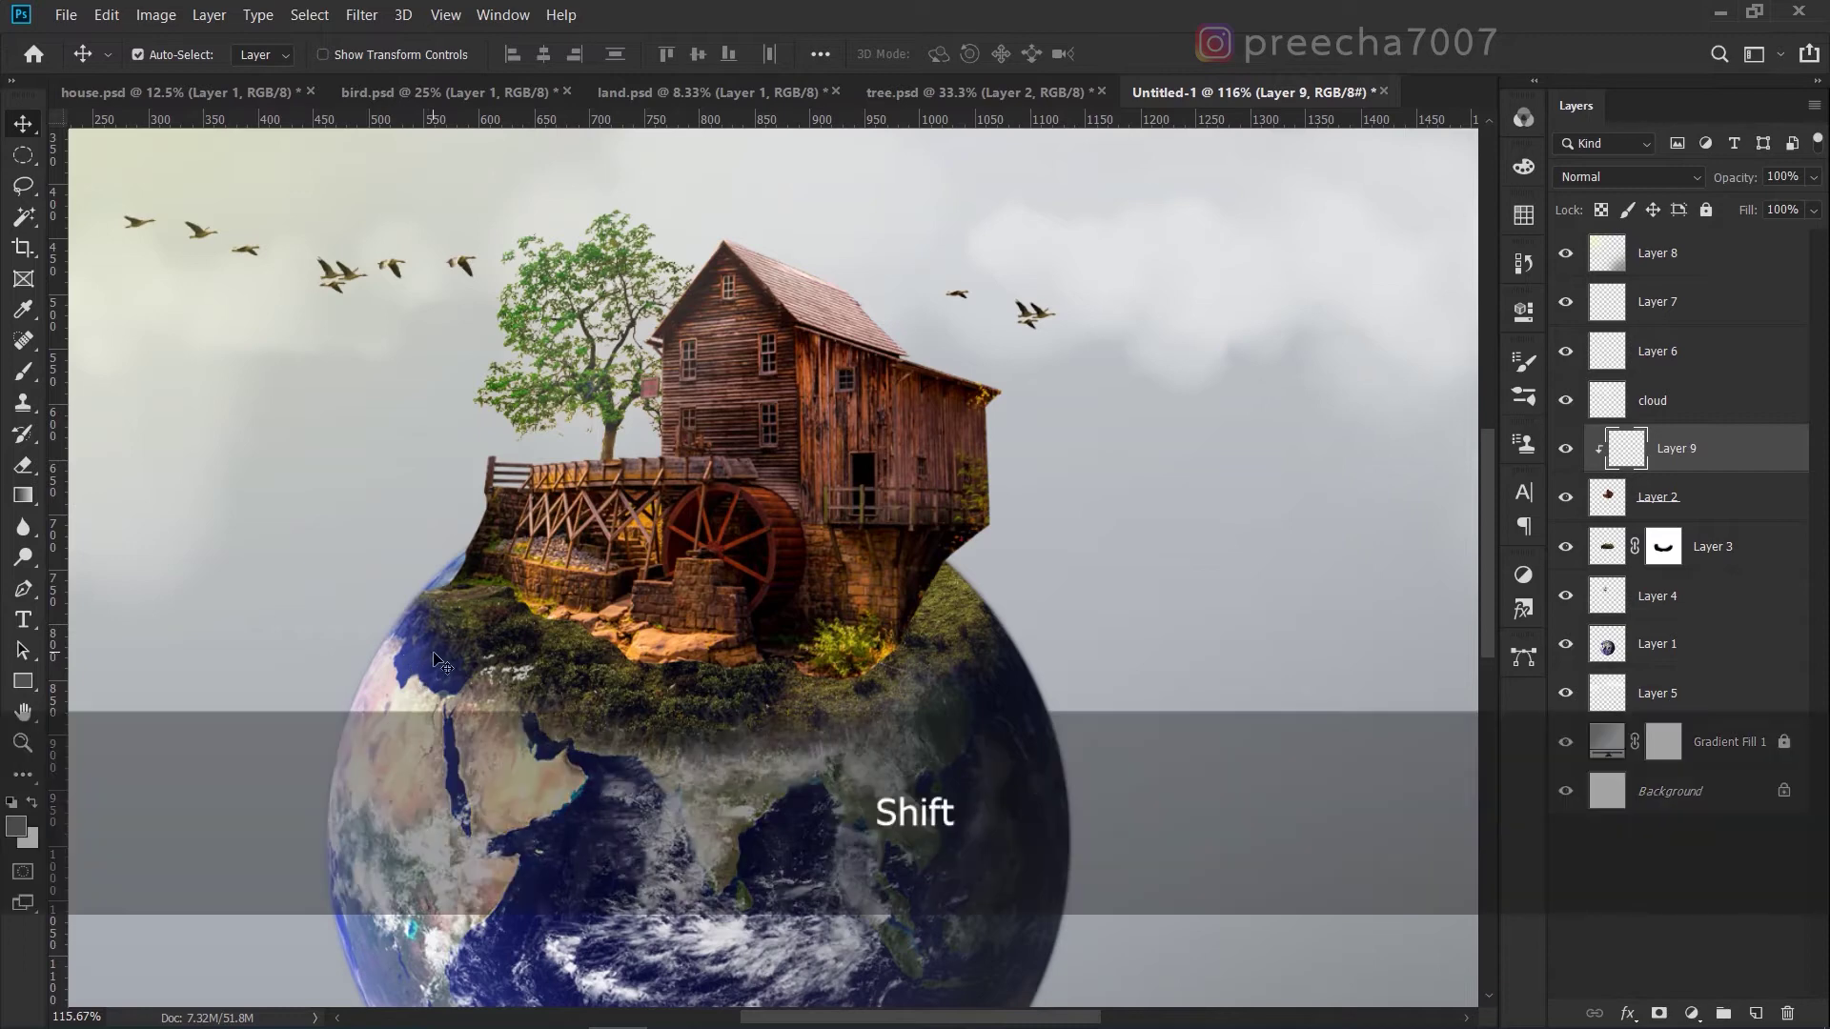
pyautogui.hotkey('shift', 'F5')
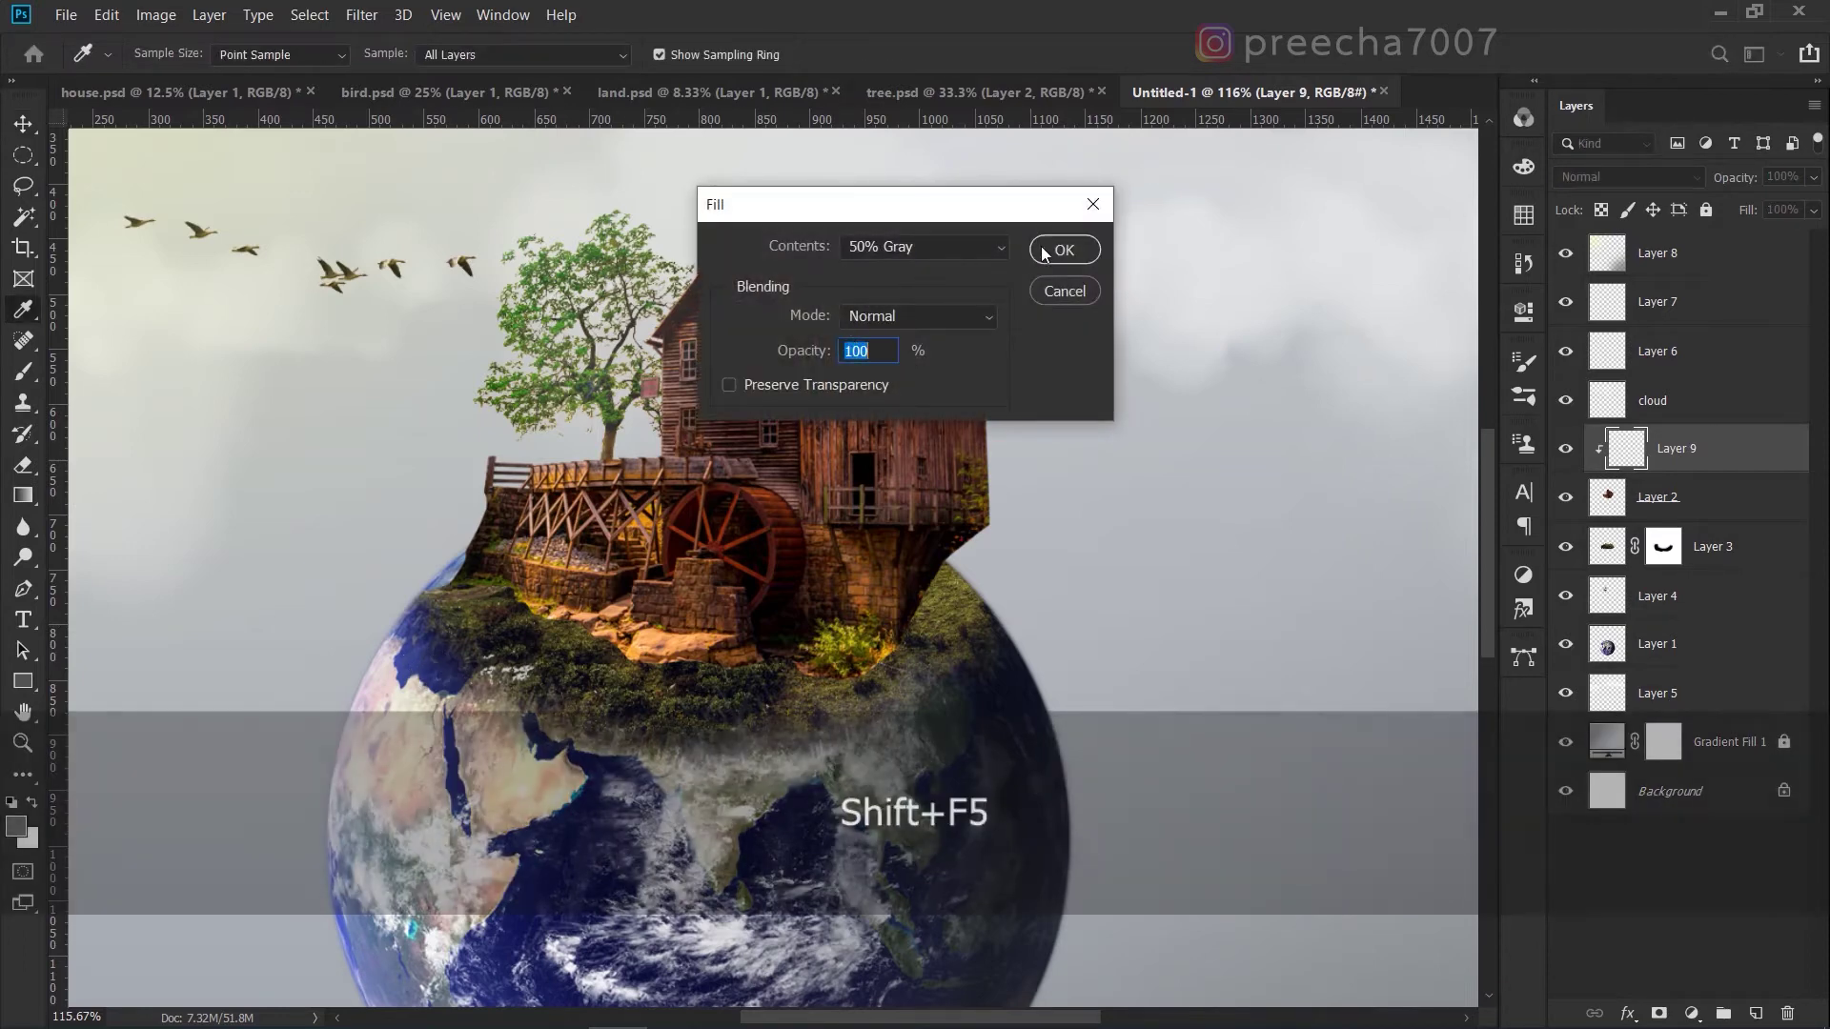
pyautogui.click(1057, 246)
pyautogui.click(1620, 177)
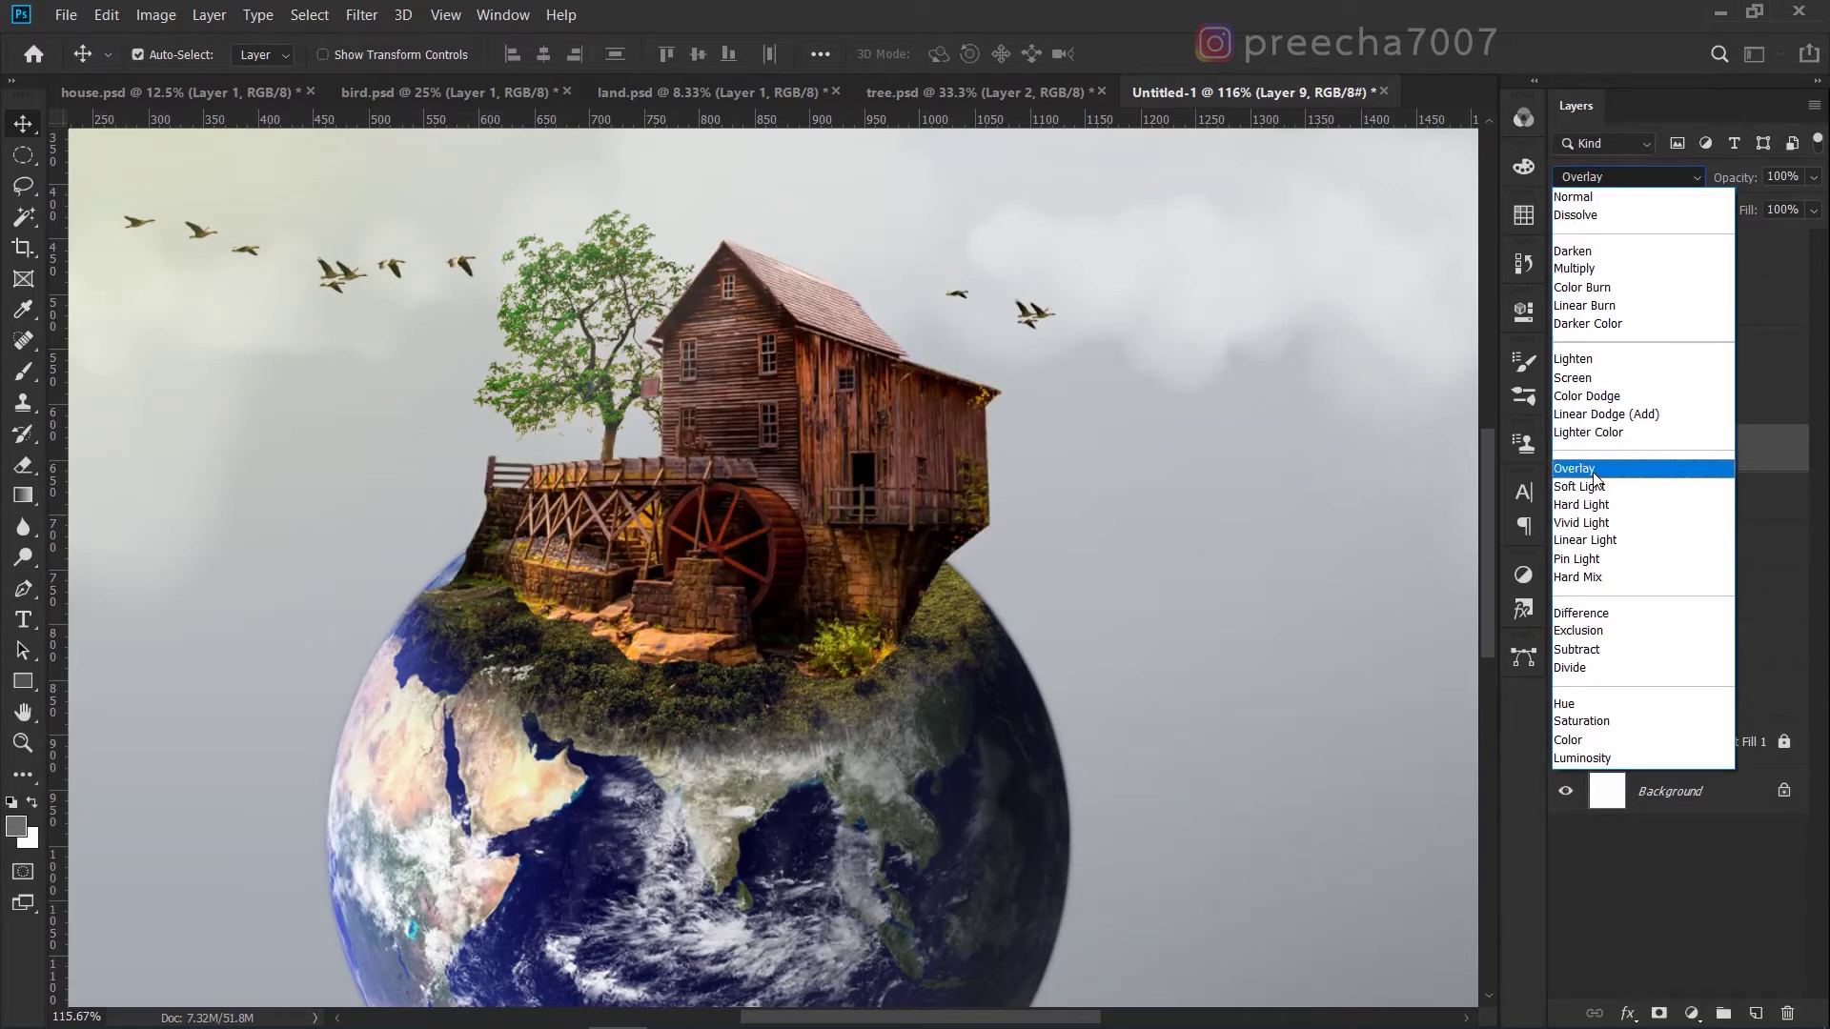
pyautogui.click(1594, 470)
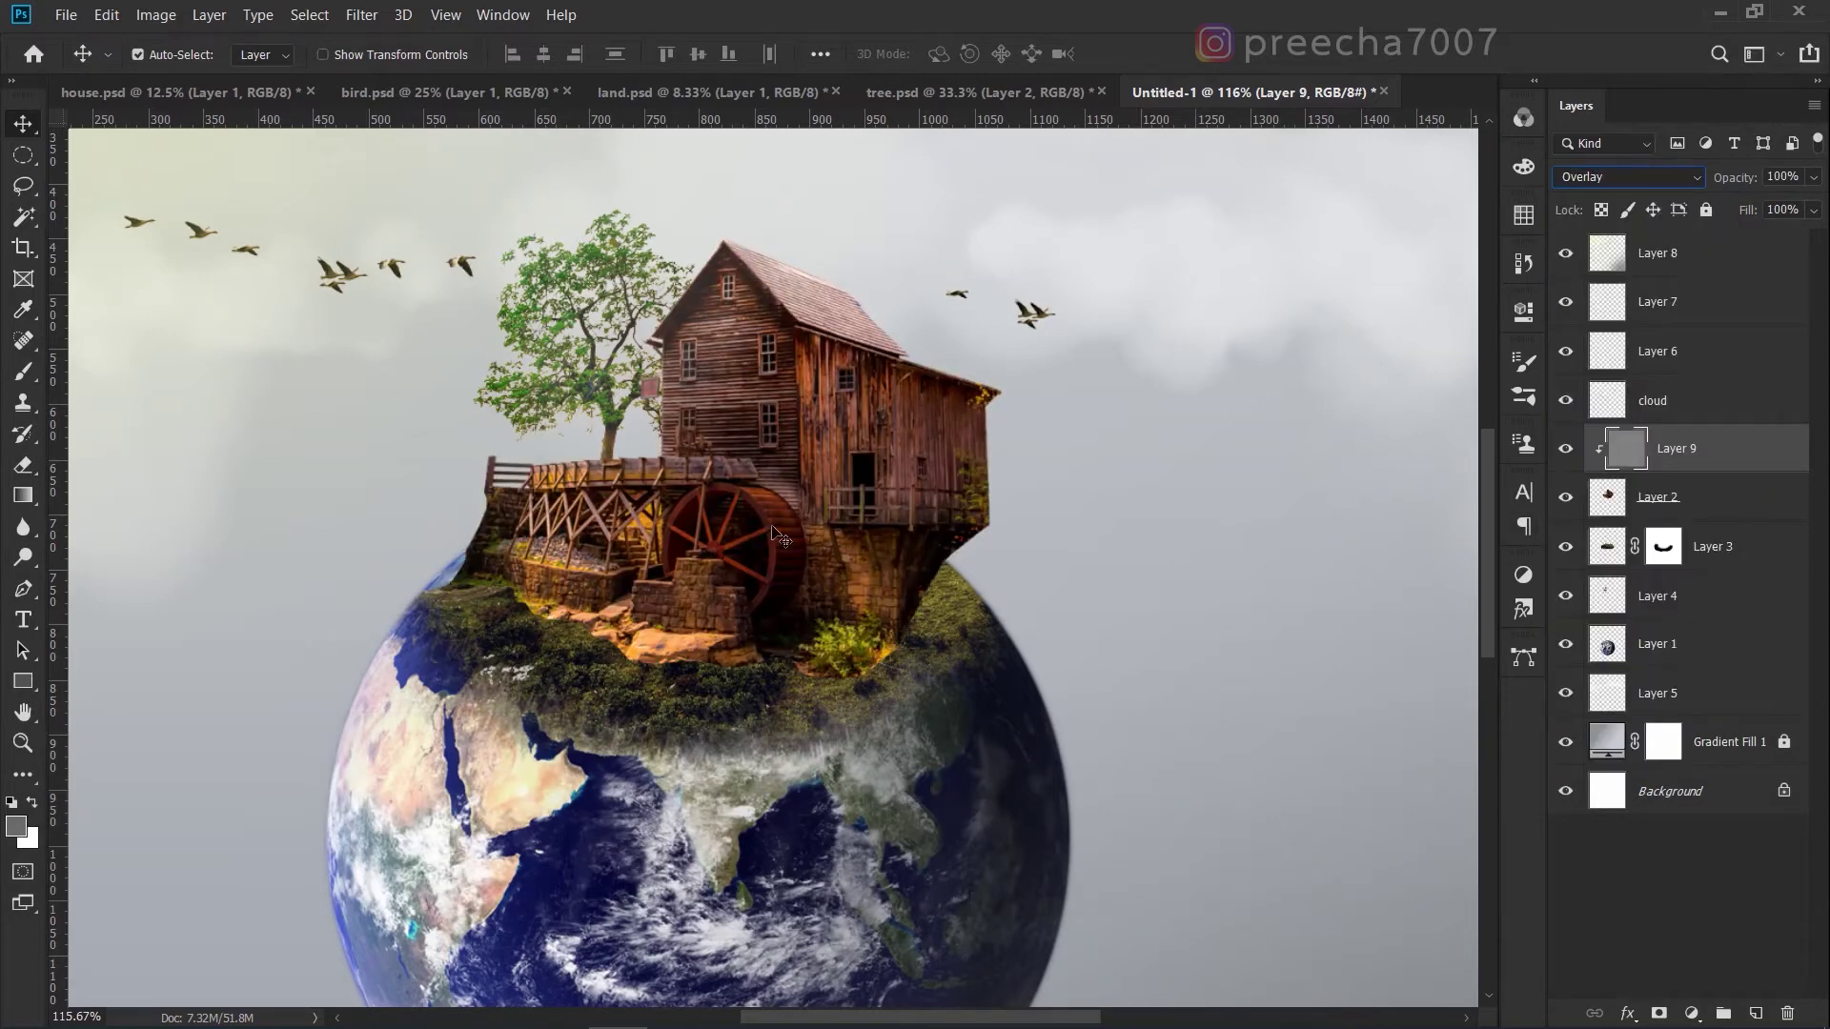
# Burn shadows into the mill house's right side wall and the stone base beneath it with a 66 px Burn brush.
pyautogui.click(25, 560)
pyautogui.click(88, 581)
pyautogui.keyDown('alt'); pyautogui.rightClick(859, 448); pyautogui.keyUp('alt')
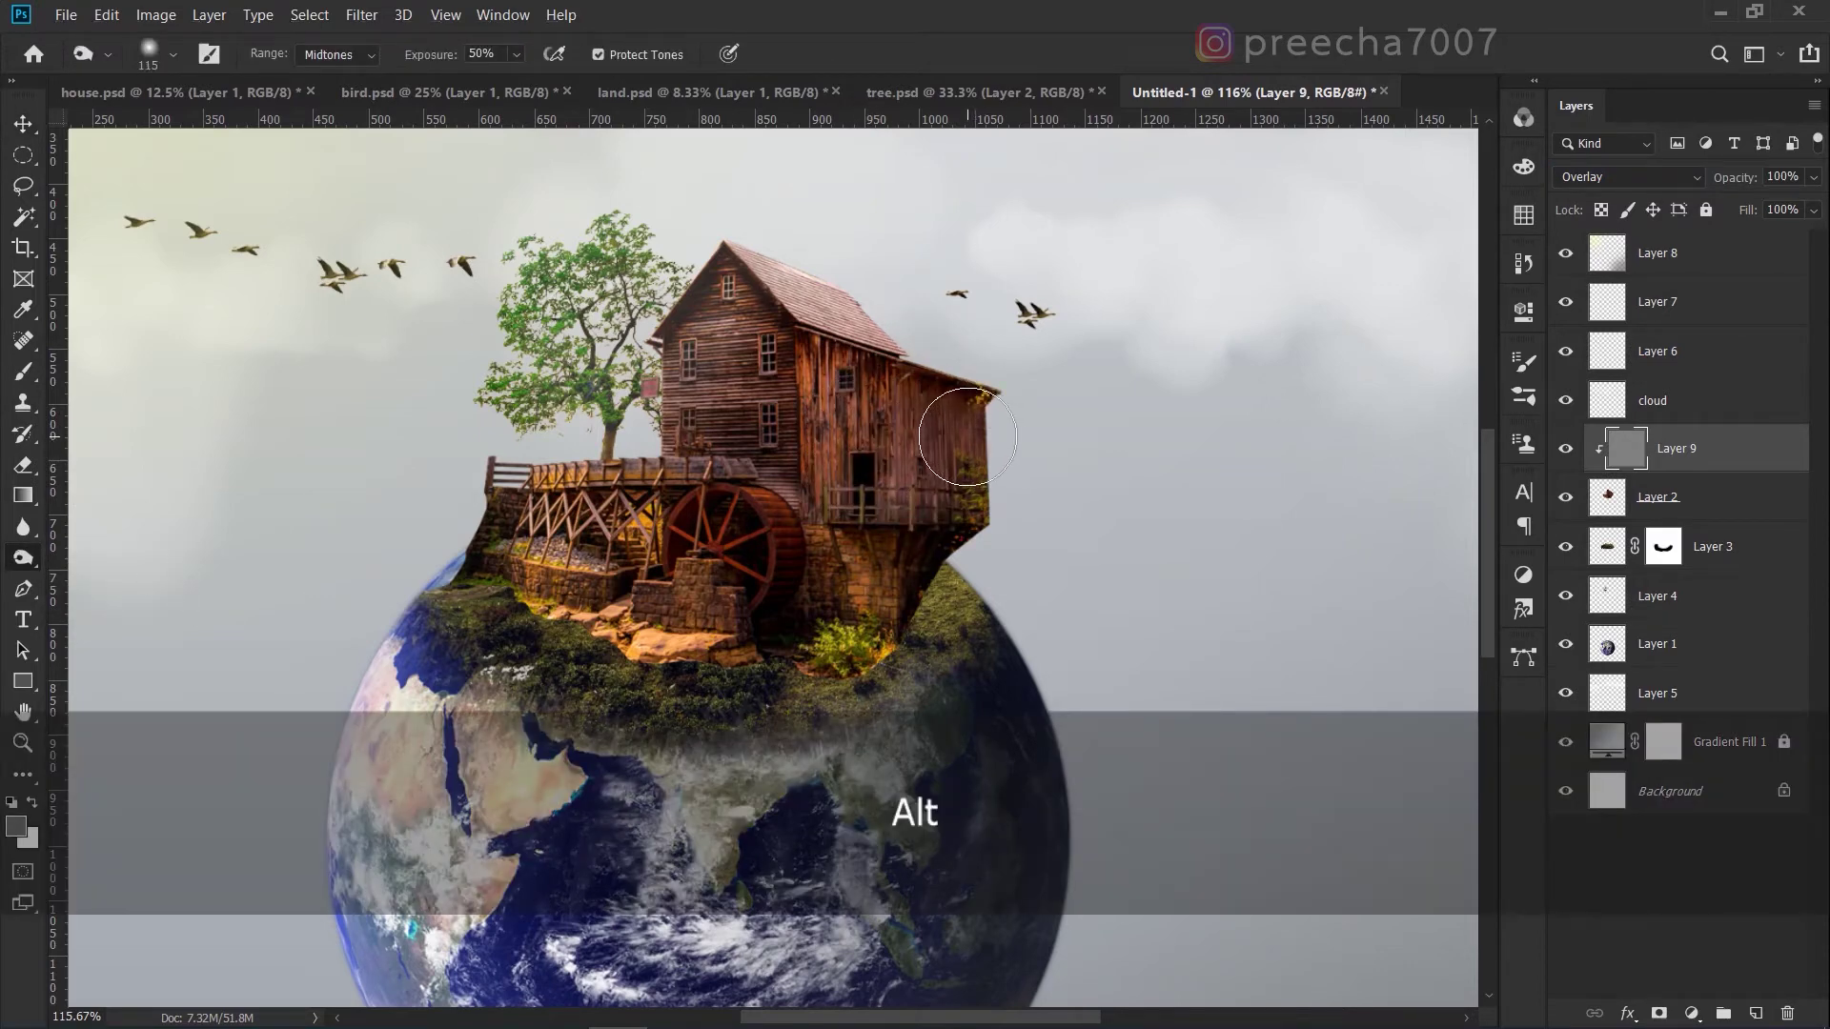
pyautogui.keyDown('alt'); pyautogui.scroll(5, 954, 420); pyautogui.keyUp('alt')
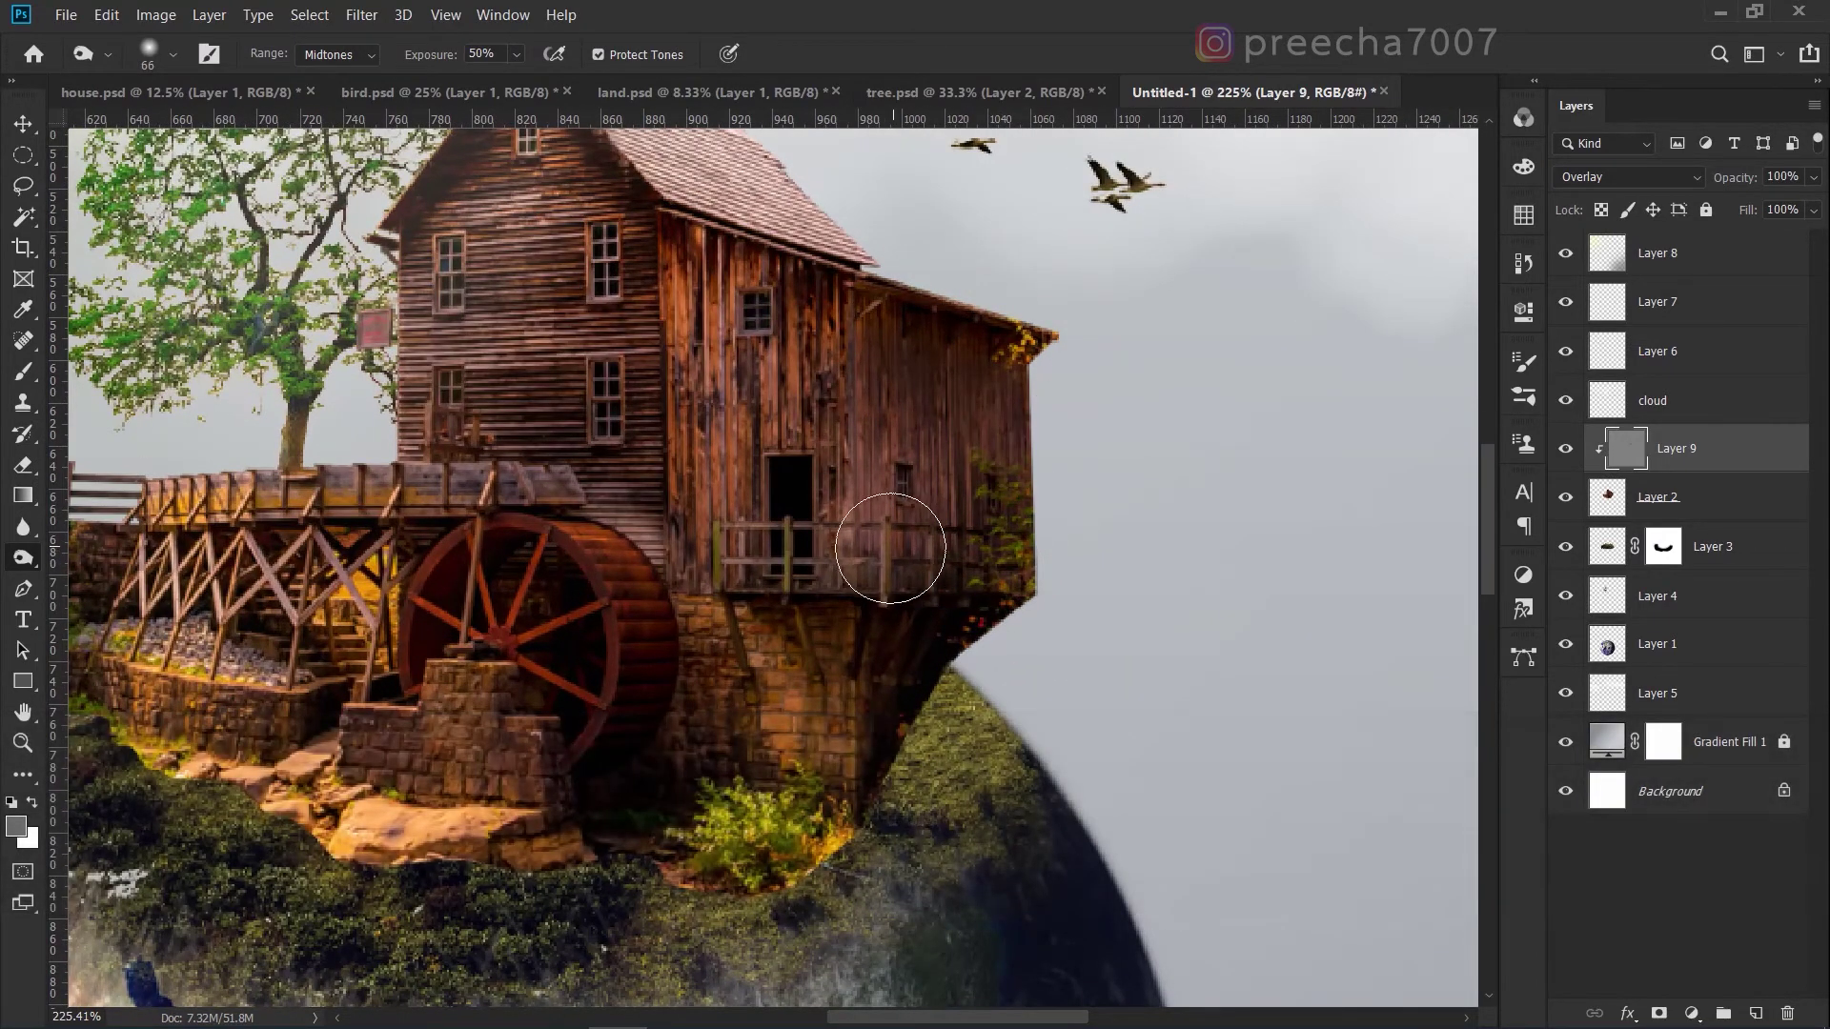
pyautogui.moveTo(890, 548)
pyautogui.mouseDown()
pyautogui.moveTo(894, 390)
pyautogui.moveTo(902, 518)
pyautogui.mouseUp()
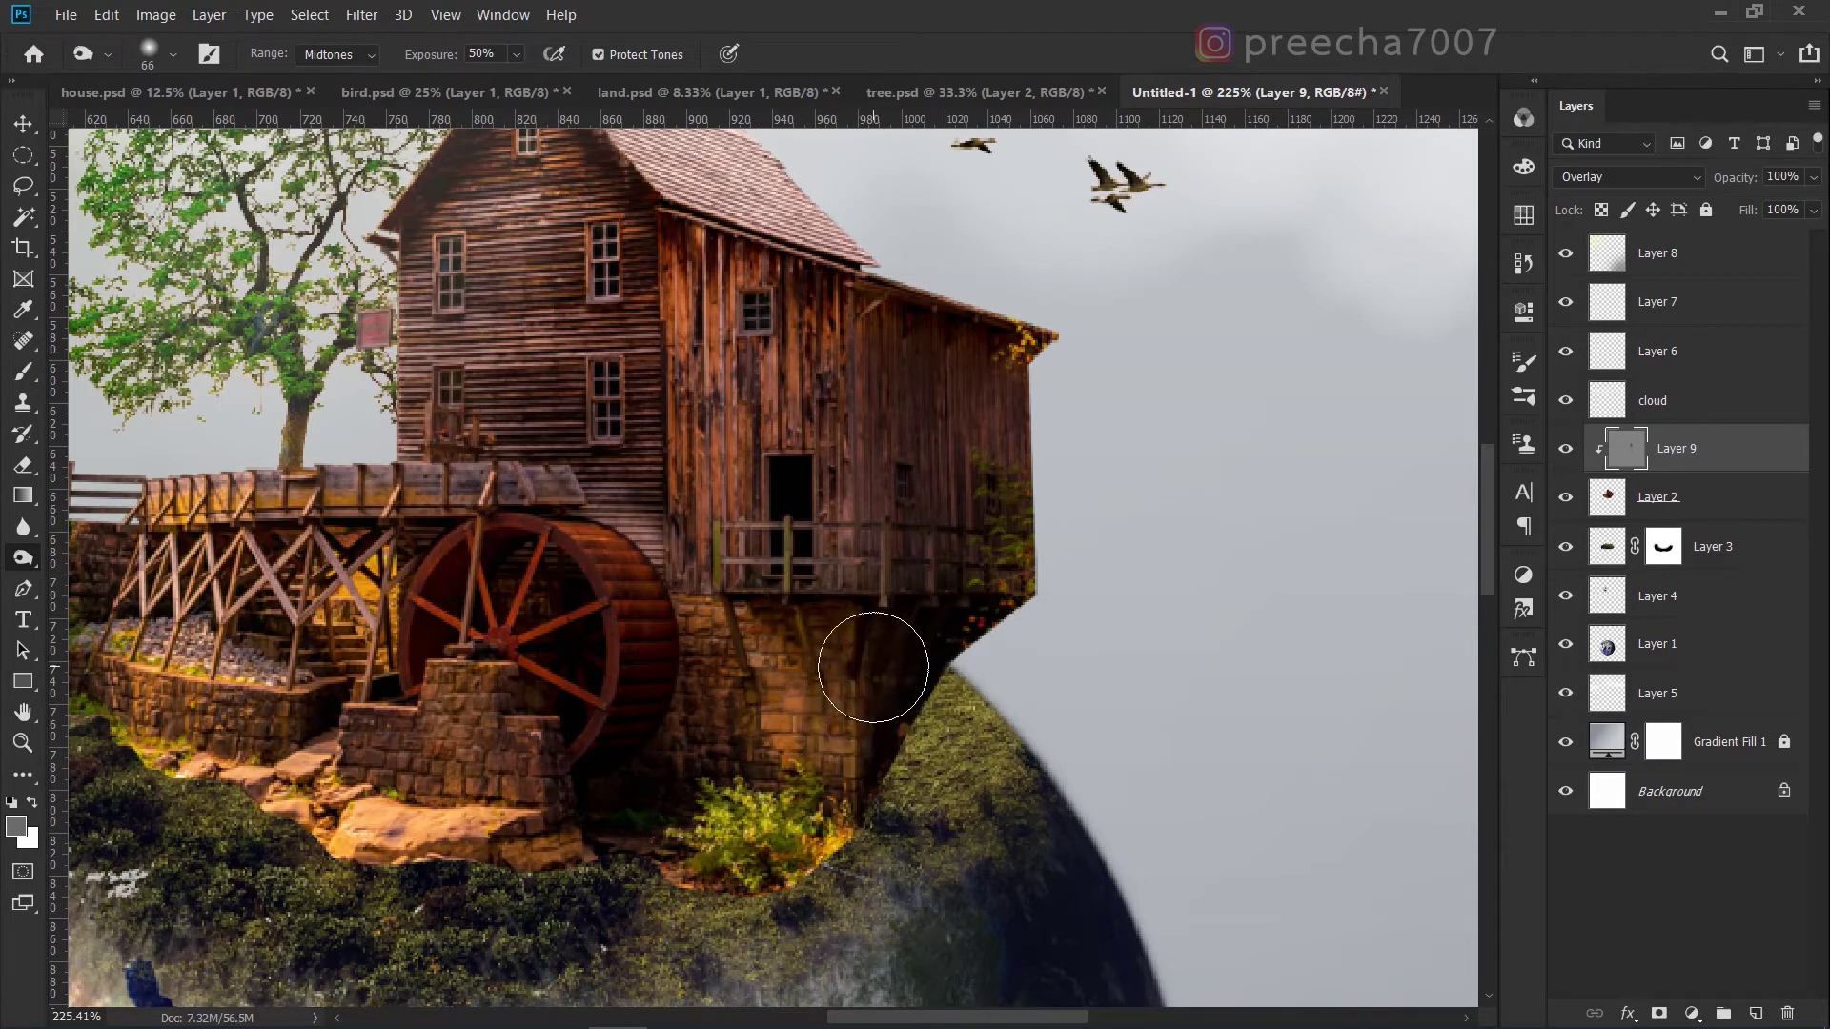
pyautogui.moveTo(1030, 388); pyautogui.dragTo(933, 556)
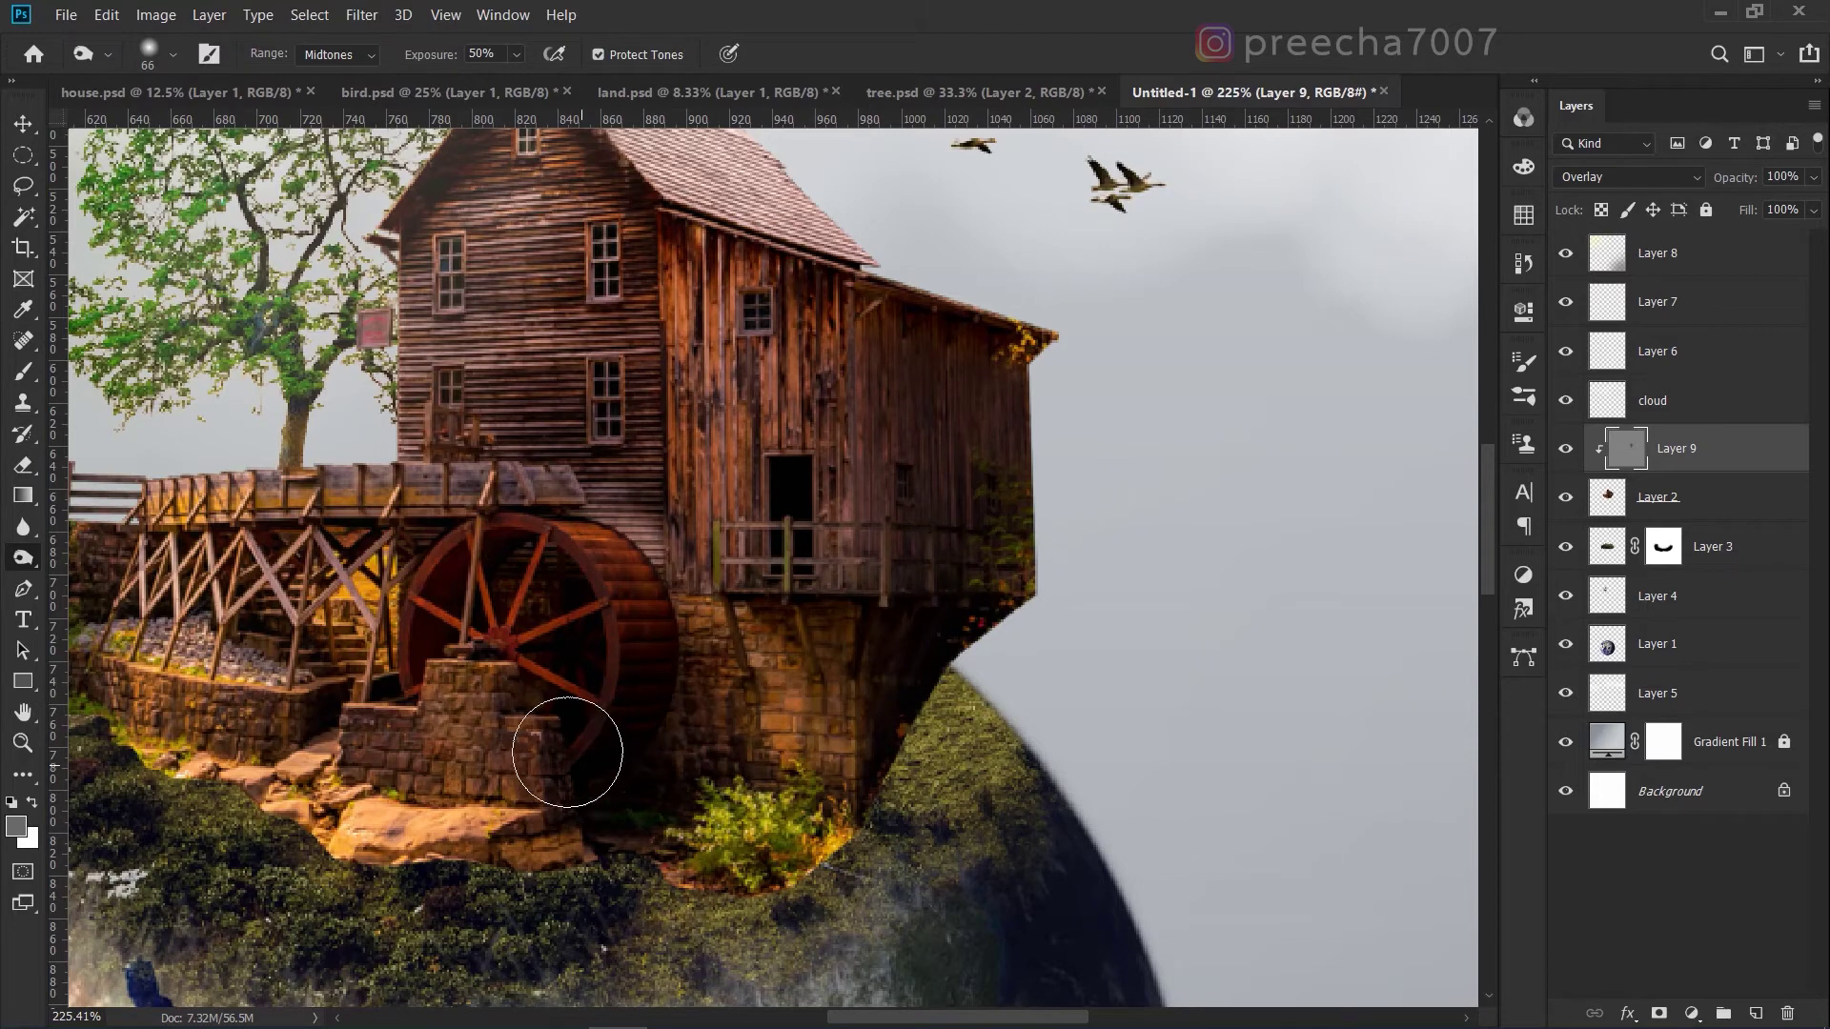
# Reduce the Burn brush to 57 px and darken the waterwheel, flume, stonework and rocks around the mill's base.
pyautogui.keyDown('alt'); pyautogui.rightClick(314, 715); pyautogui.keyUp('alt')
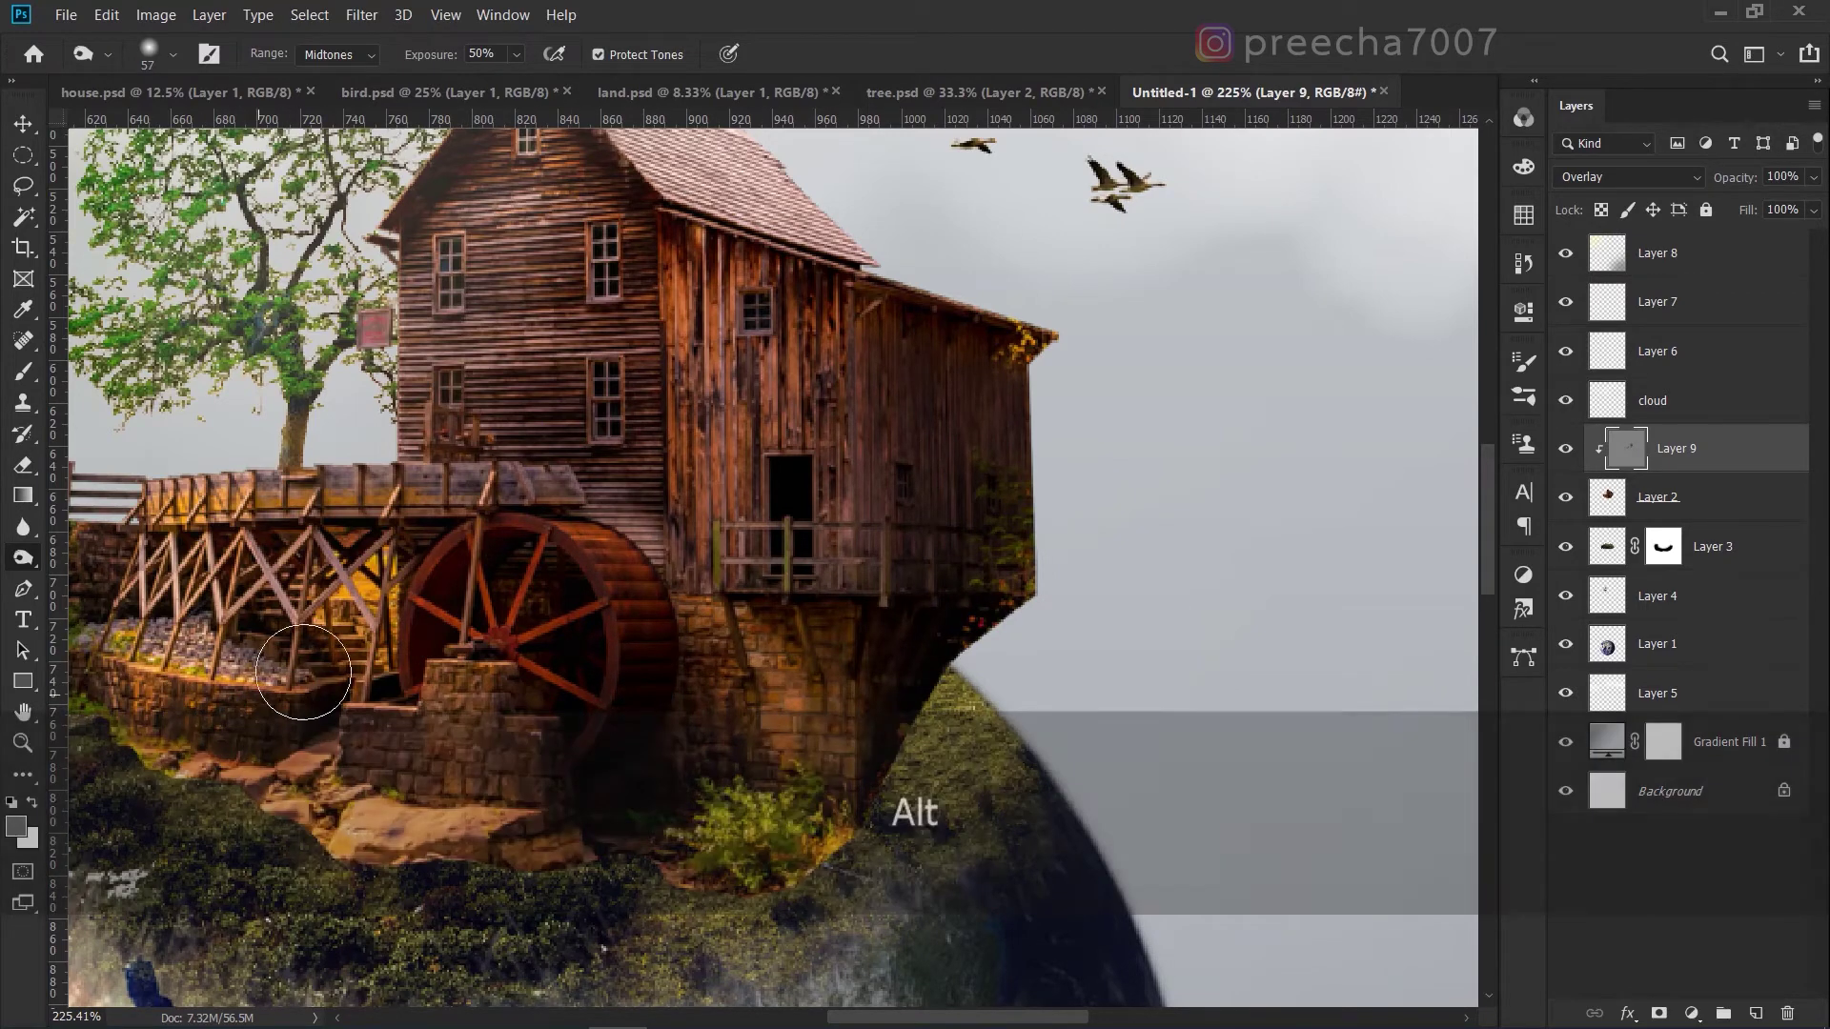
pyautogui.moveTo(478, 528)
pyautogui.mouseDown()
pyautogui.moveTo(381, 488)
pyautogui.moveTo(560, 768)
pyautogui.moveTo(429, 793)
pyautogui.mouseUp()
pyautogui.scroll(1, 666, 361)
pyautogui.moveTo(630, 237)
pyautogui.mouseDown()
pyautogui.moveTo(817, 302)
pyautogui.moveTo(592, 186)
pyautogui.moveTo(621, 241)
pyautogui.moveTo(634, 230)
pyautogui.moveTo(817, 359)
pyautogui.mouseUp()
pyautogui.scroll(1, 621, 240)
pyautogui.scroll(-3, 887, 563)
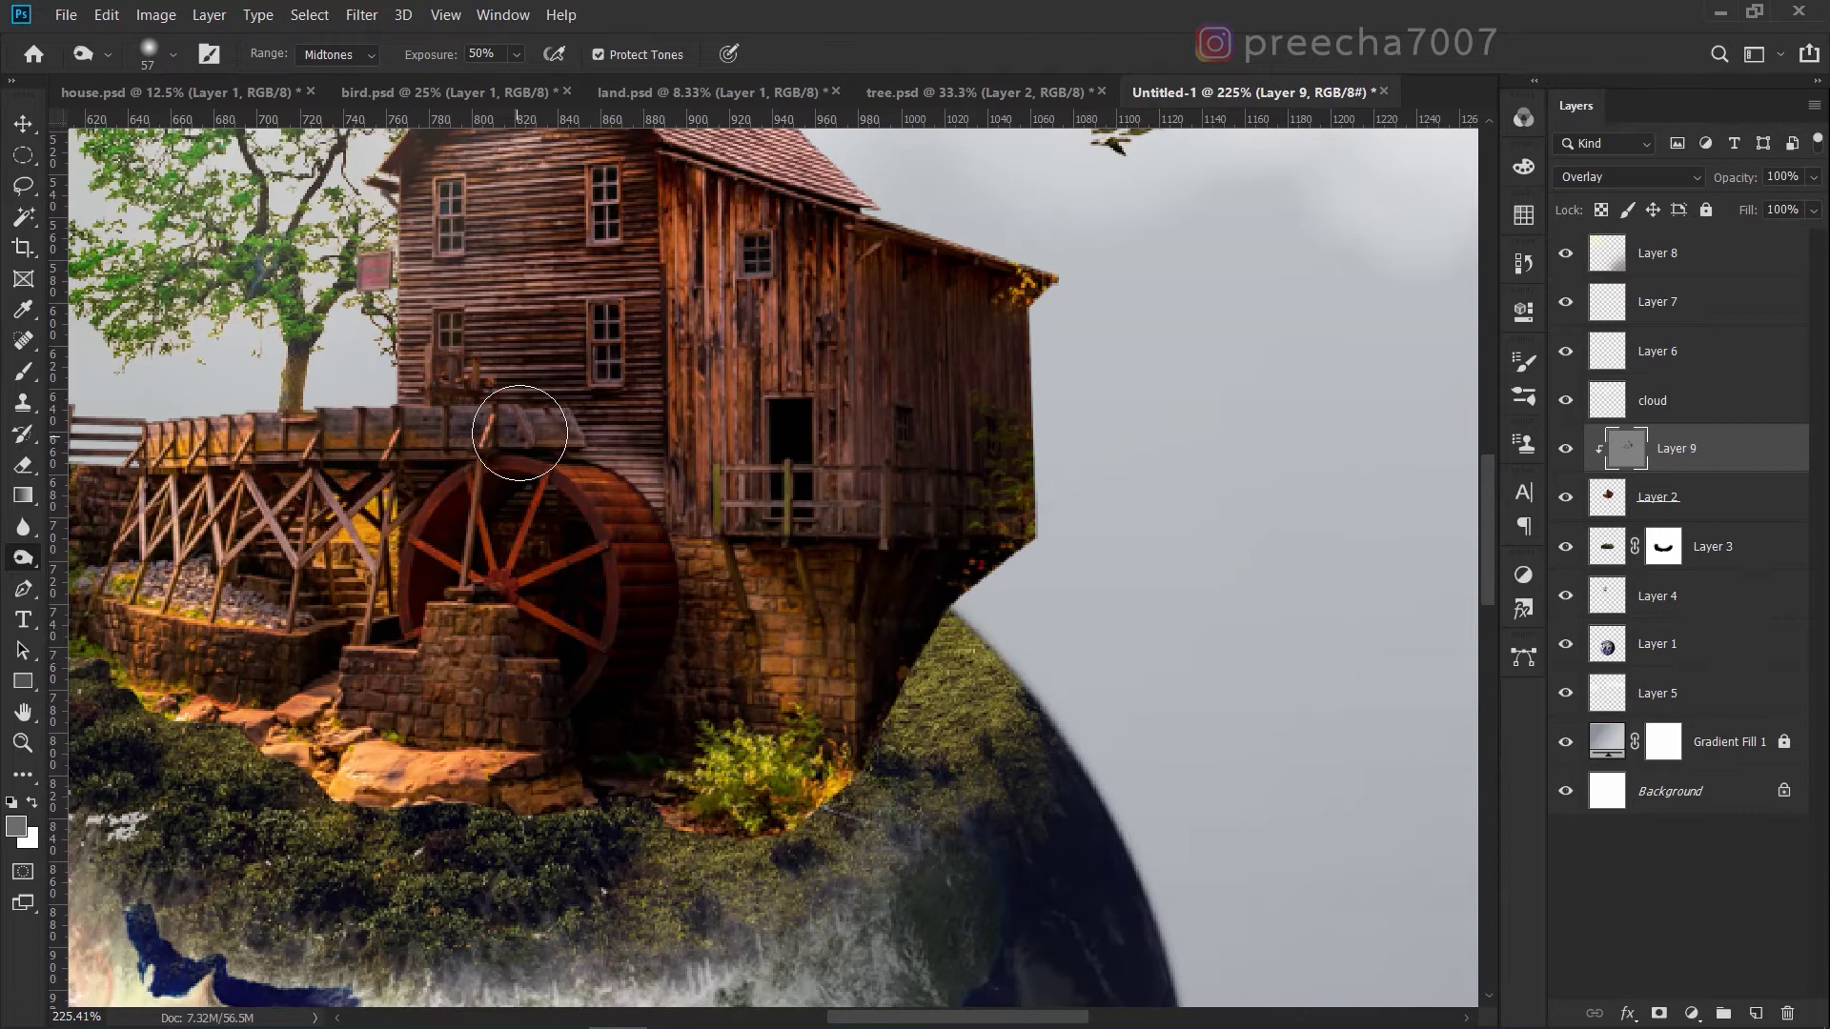
pyautogui.moveTo(519, 433)
pyautogui.mouseDown()
pyautogui.moveTo(275, 432)
pyautogui.moveTo(545, 431)
pyautogui.moveTo(467, 440)
pyautogui.mouseUp()
pyautogui.scroll(-1, 738, 663)
pyautogui.moveTo(794, 743); pyautogui.dragTo(686, 784)
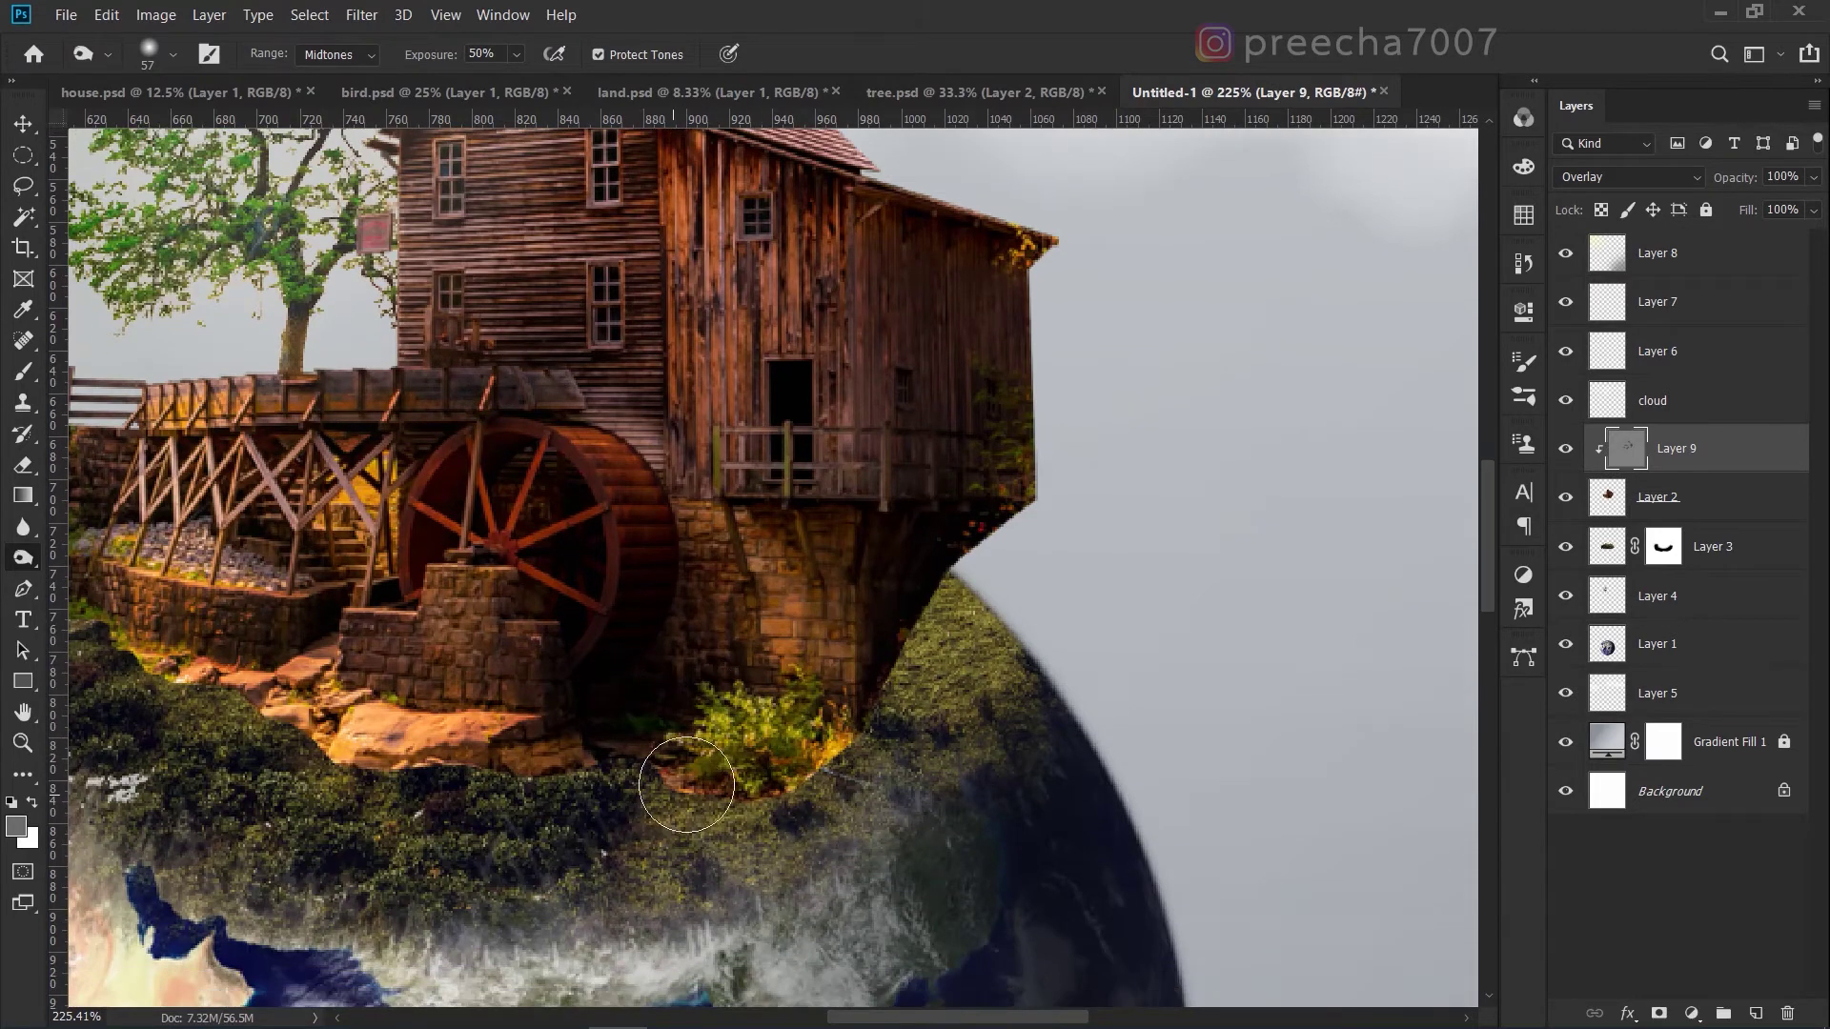
pyautogui.moveTo(835, 684)
pyautogui.mouseDown()
pyautogui.moveTo(620, 543)
pyautogui.moveTo(405, 729)
pyautogui.moveTo(308, 640)
pyautogui.mouseUp()
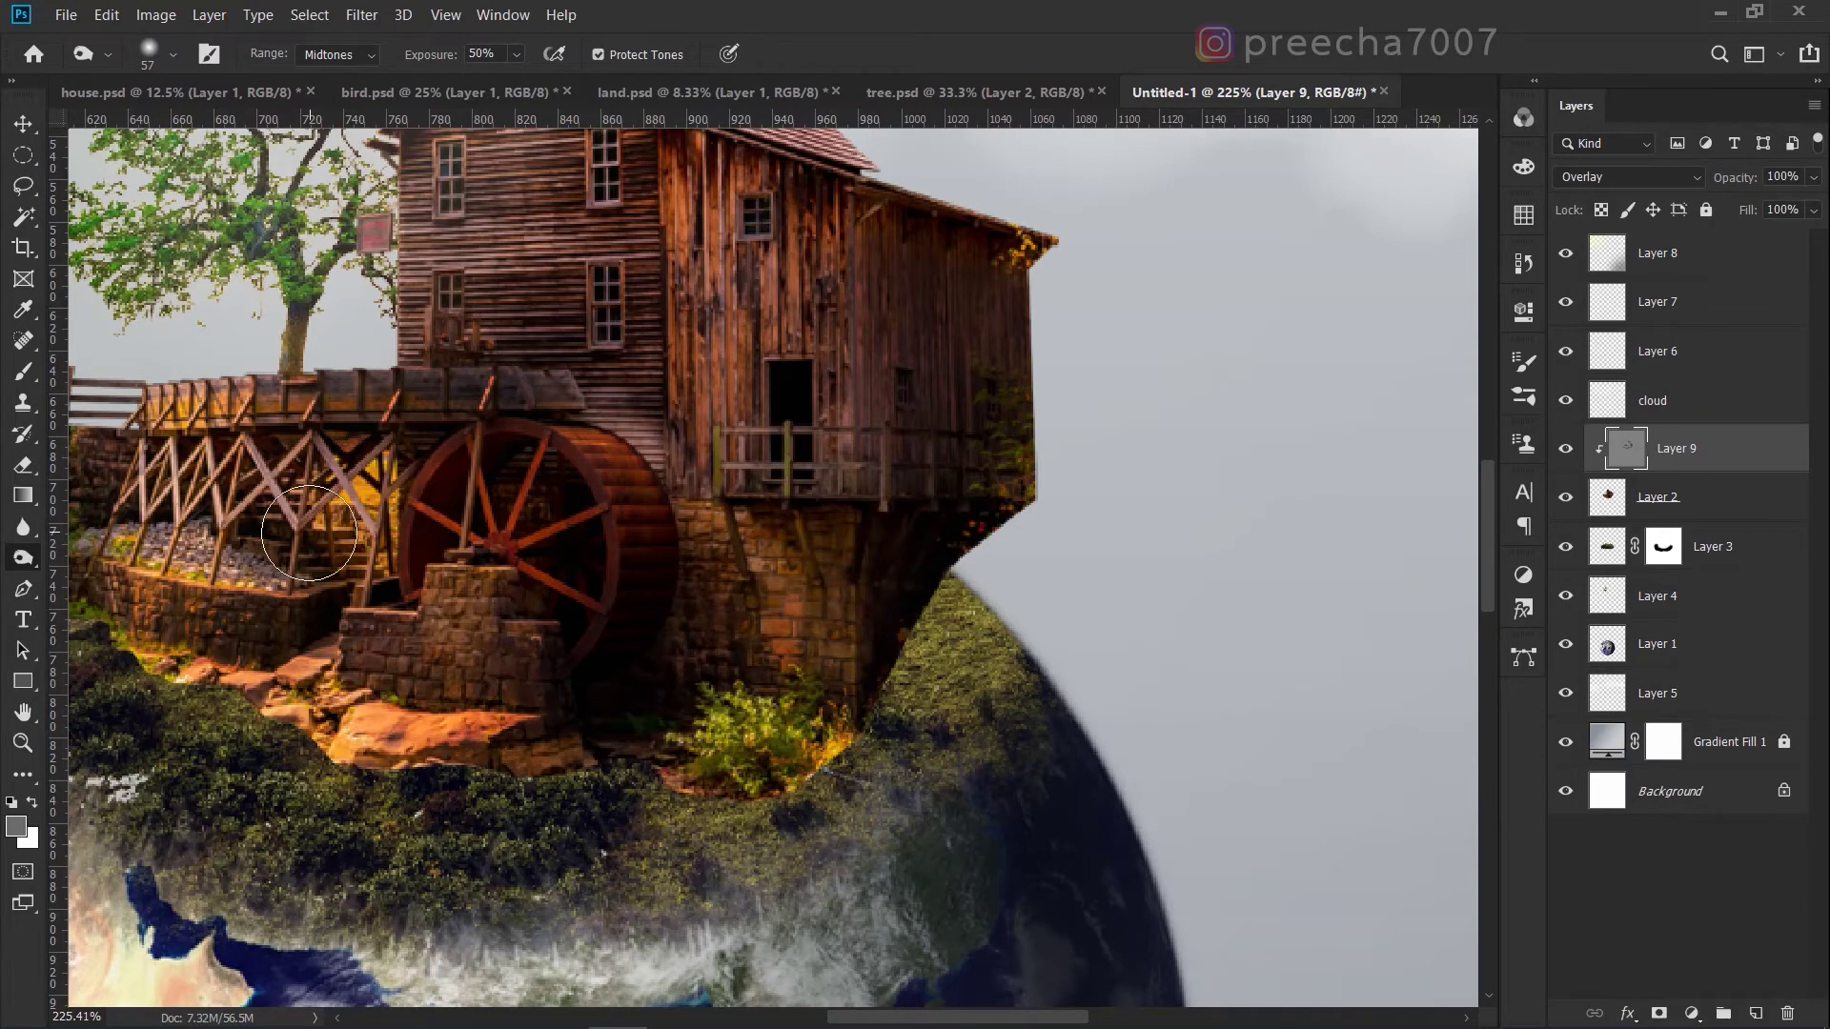
# Dodge highlights onto the mill house's front plank wall with a soft Dodge brush of about 114 to 153 px at 50% exposure.
pyautogui.scroll(-3, 625, 604)
pyautogui.scroll(2, 148, 627)
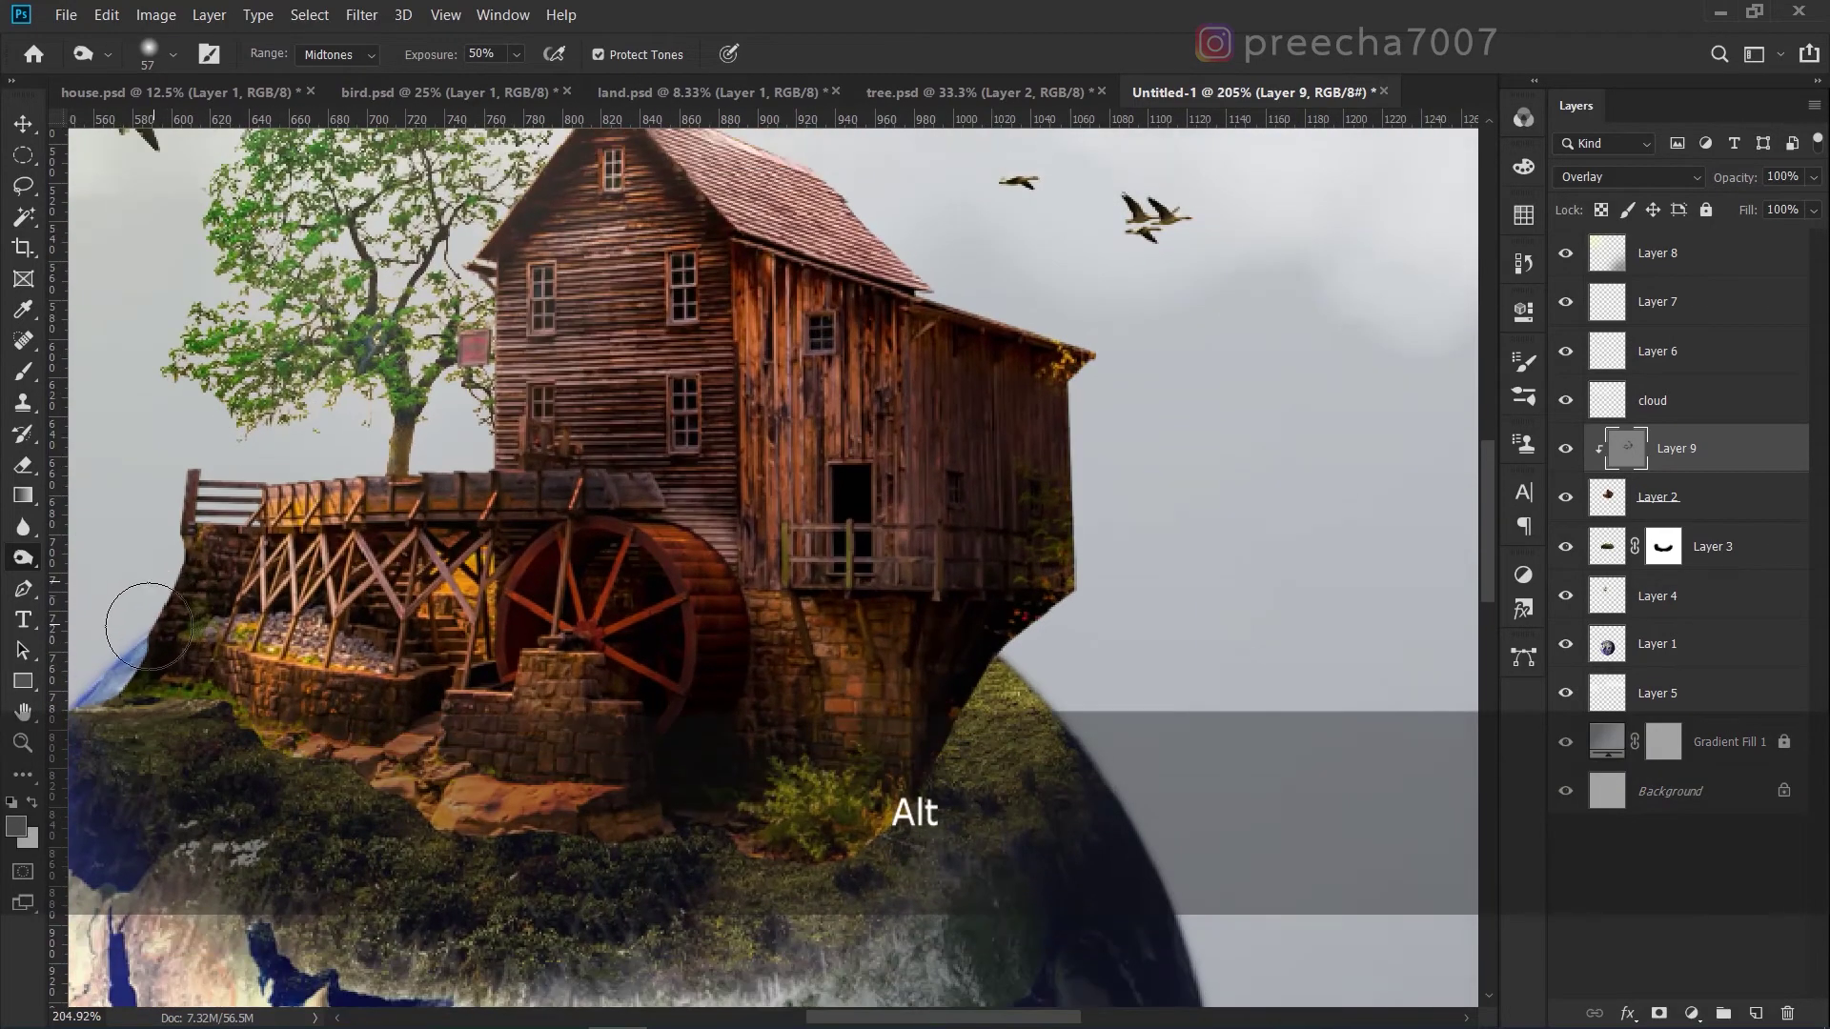
pyautogui.scroll(2, 148, 627)
pyautogui.moveTo(499, 376)
pyautogui.mouseDown()
pyautogui.moveTo(571, 376)
pyautogui.moveTo(543, 409)
pyautogui.mouseUp()
pyautogui.scroll(2, 389, 484)
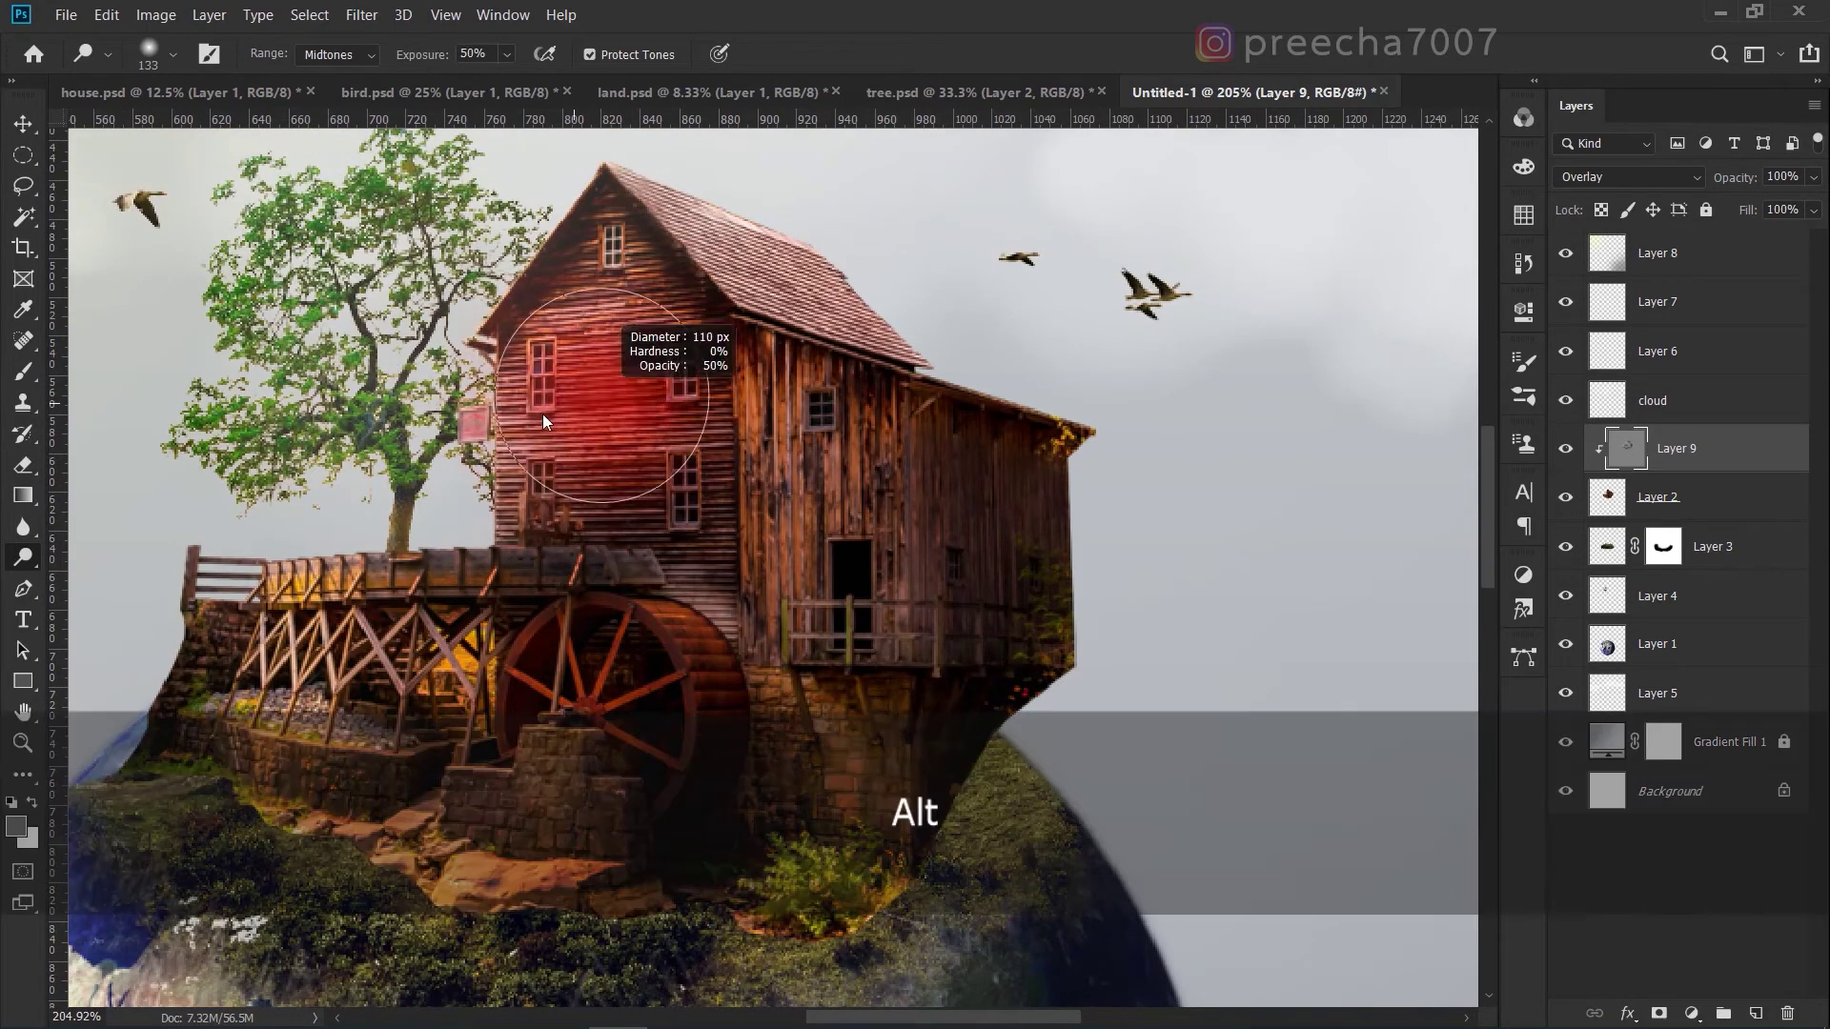
pyautogui.moveTo(514, 307); pyautogui.dragTo(546, 307)
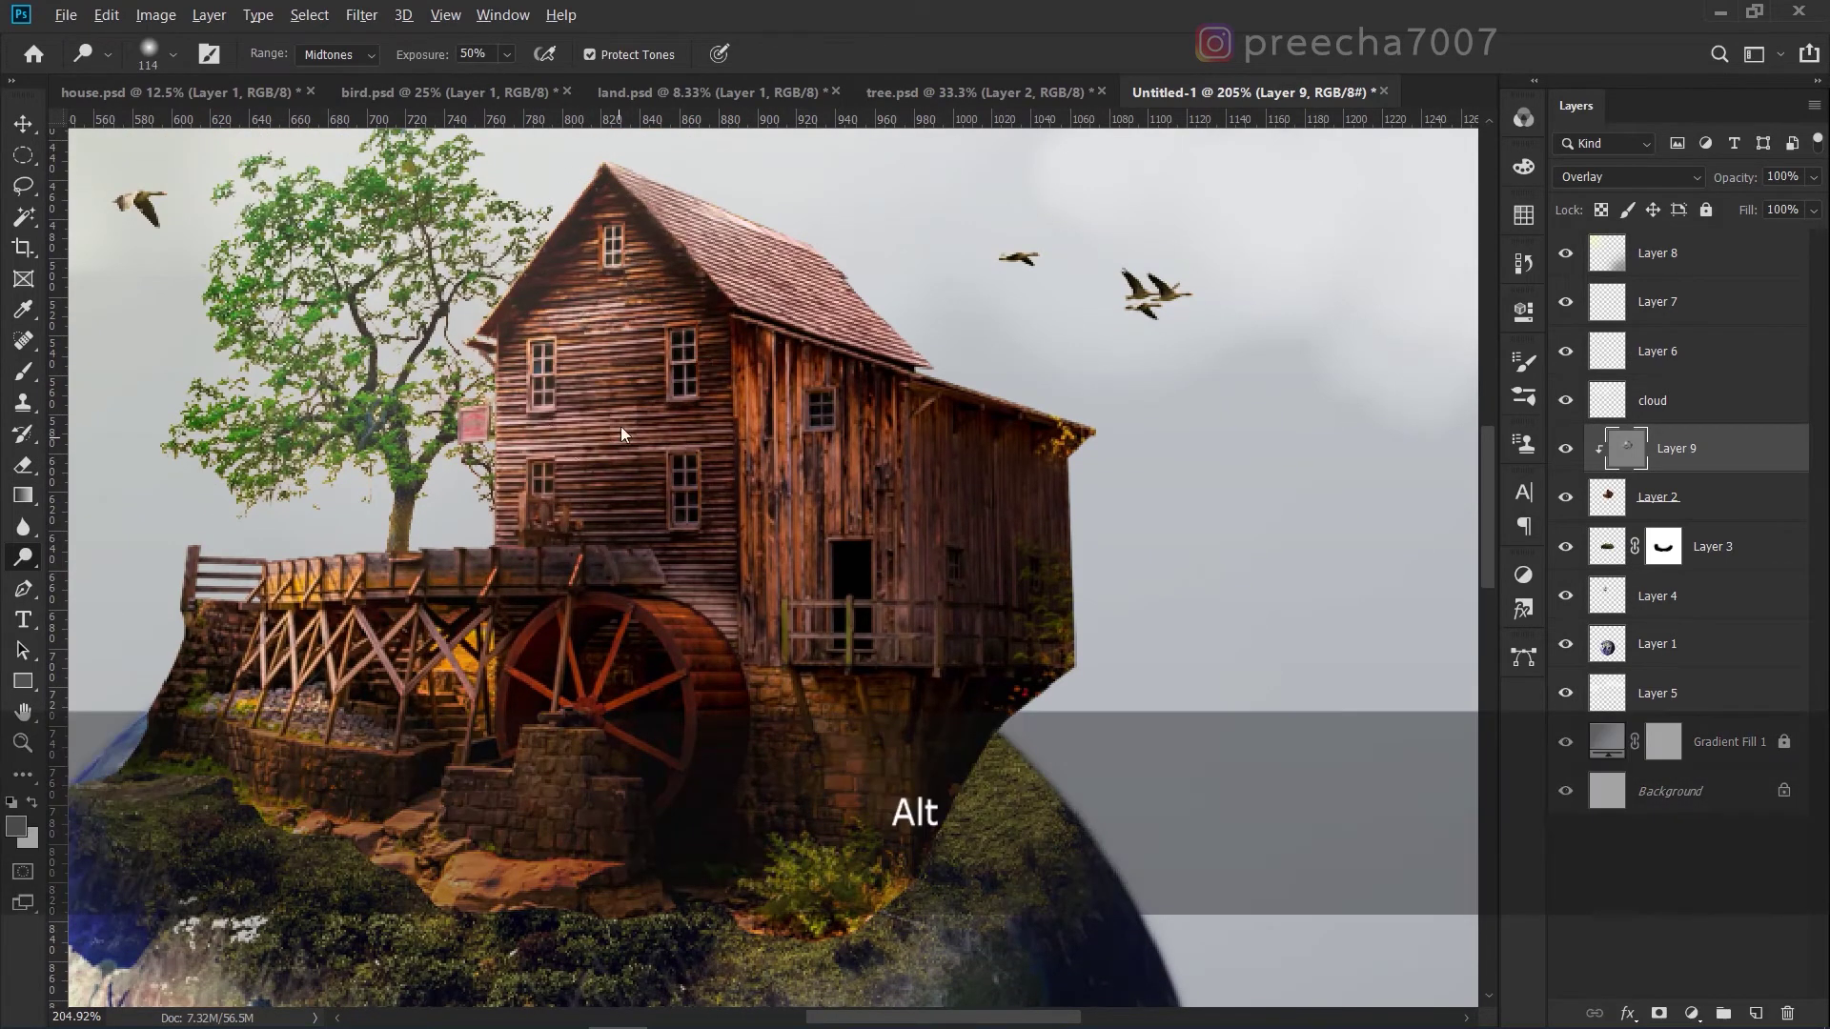
pyautogui.moveTo(534, 410); pyautogui.dragTo(571, 409)
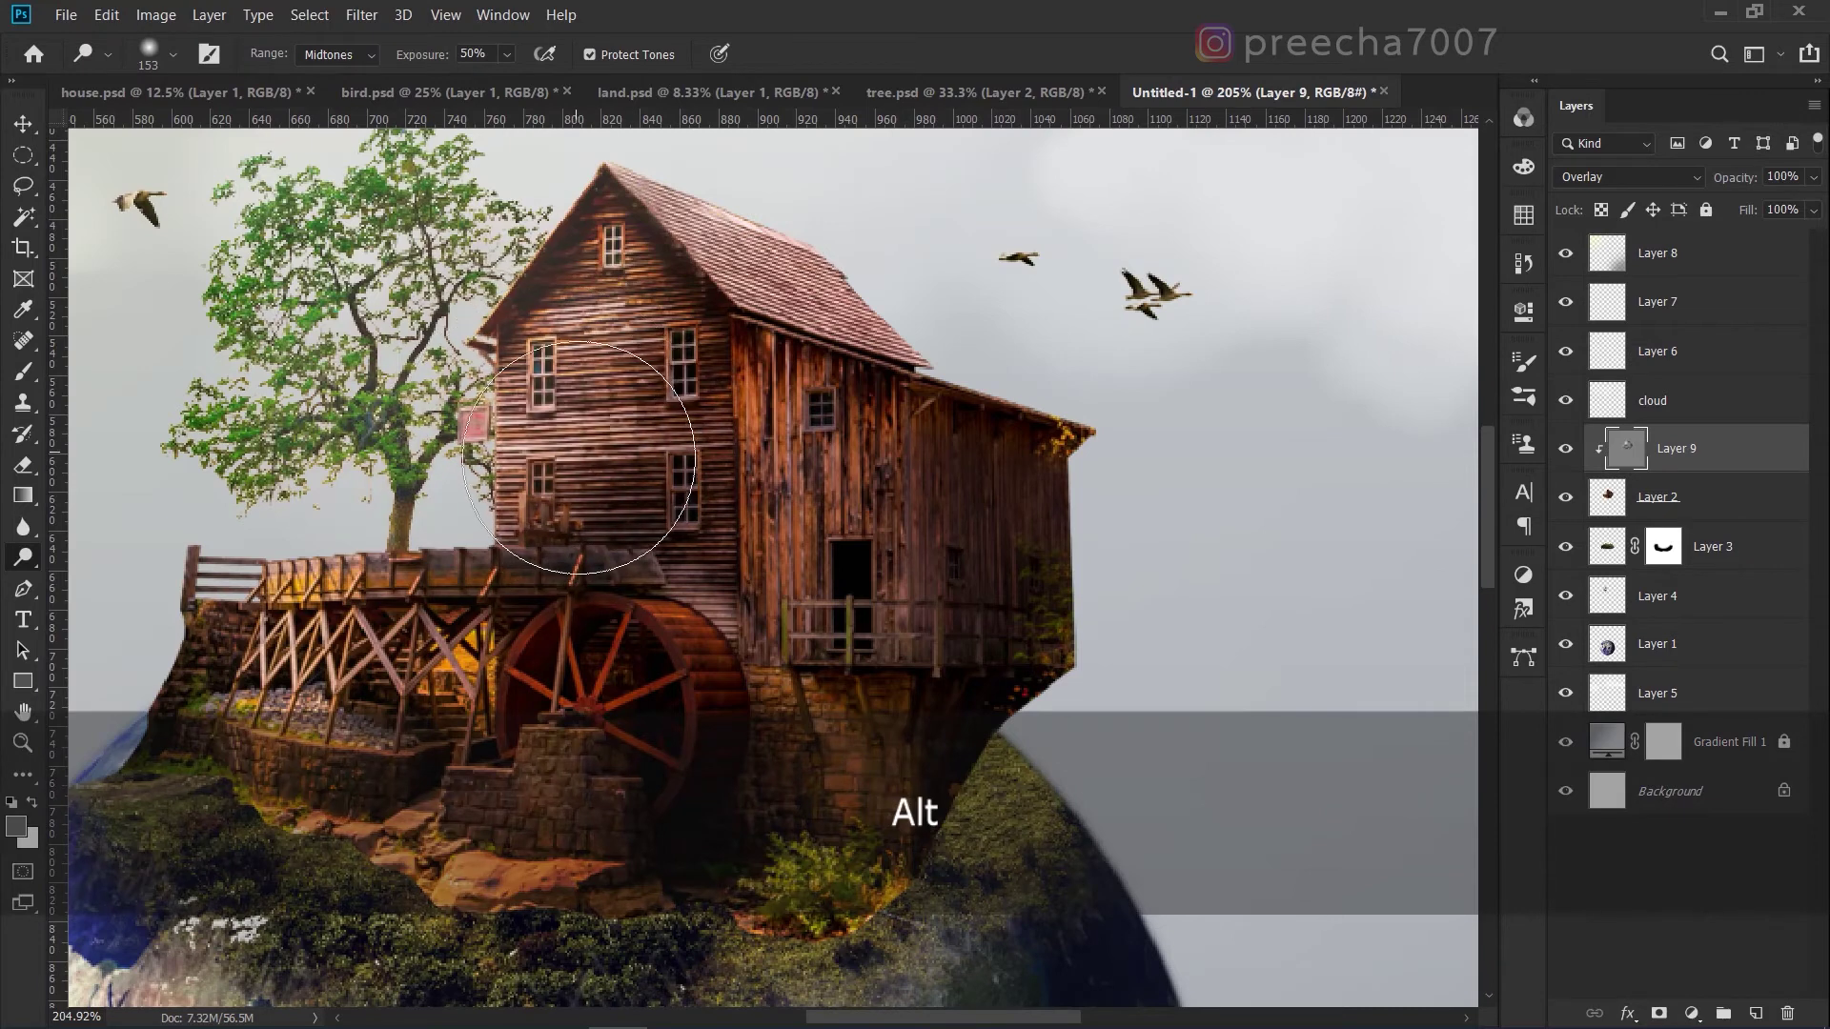
pyautogui.scroll(-5, 641, 348)
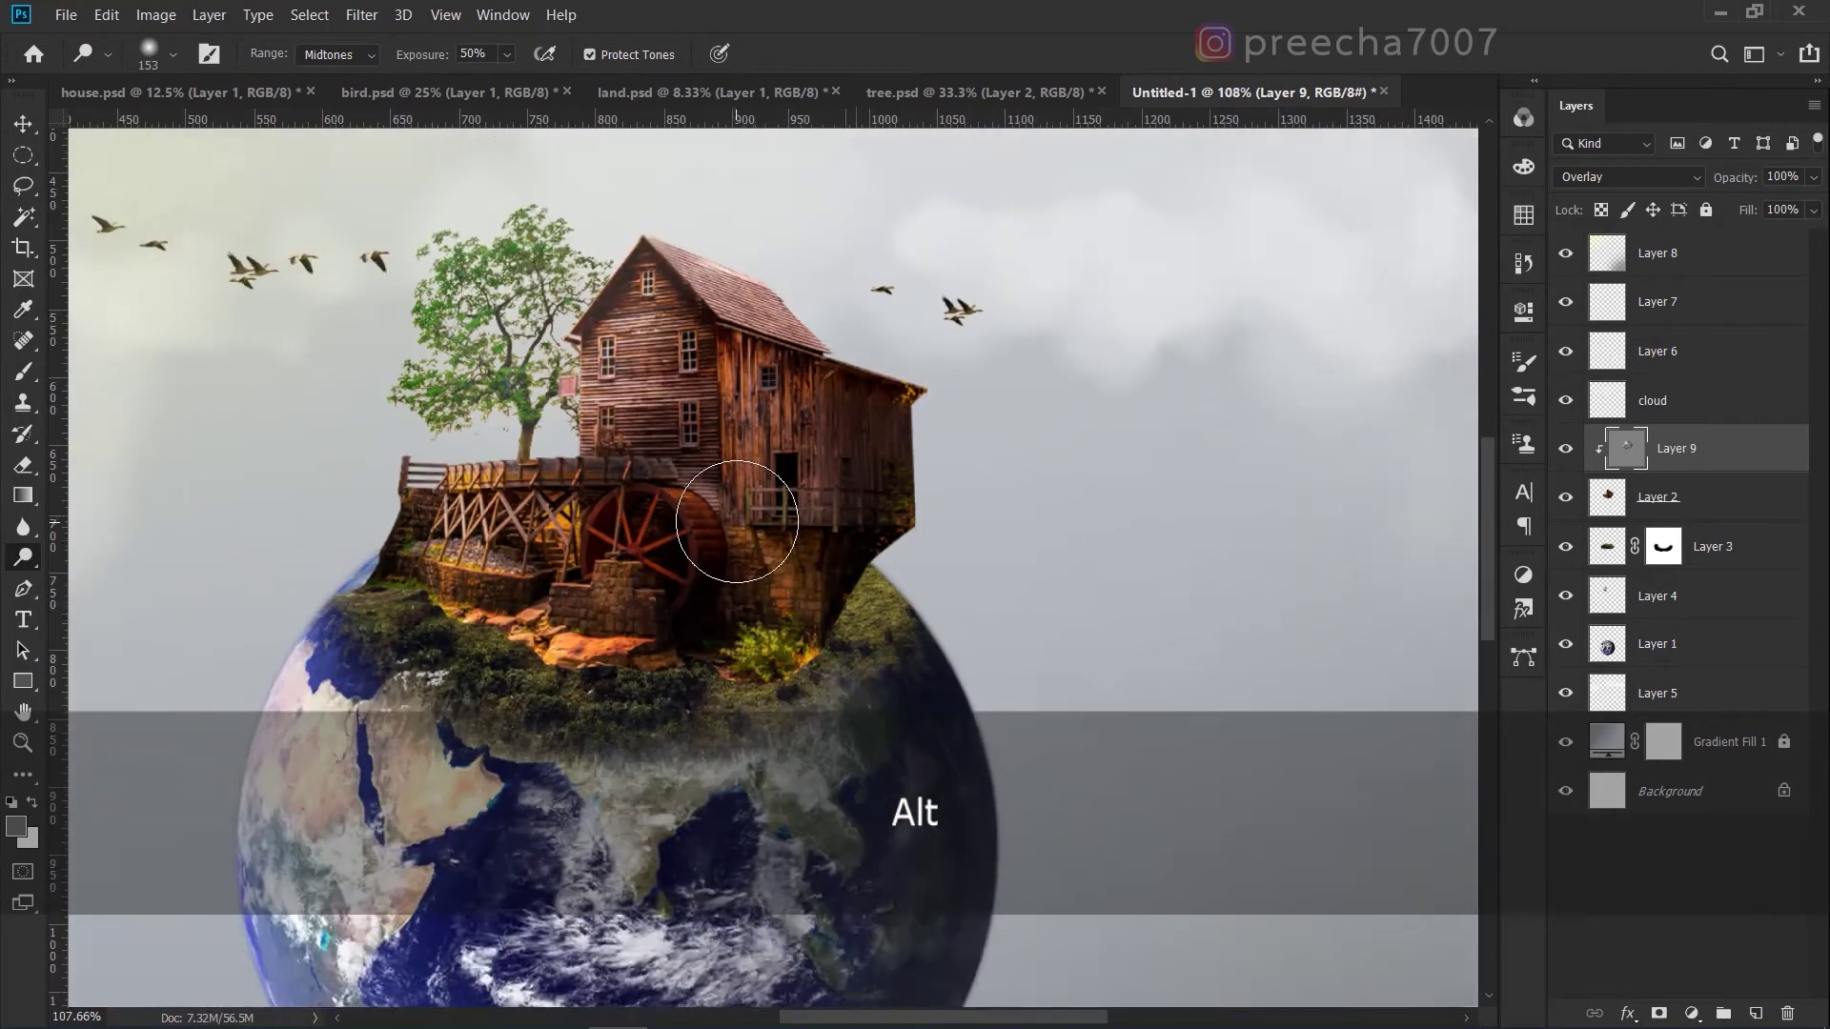
pyautogui.scroll(2, 739, 527)
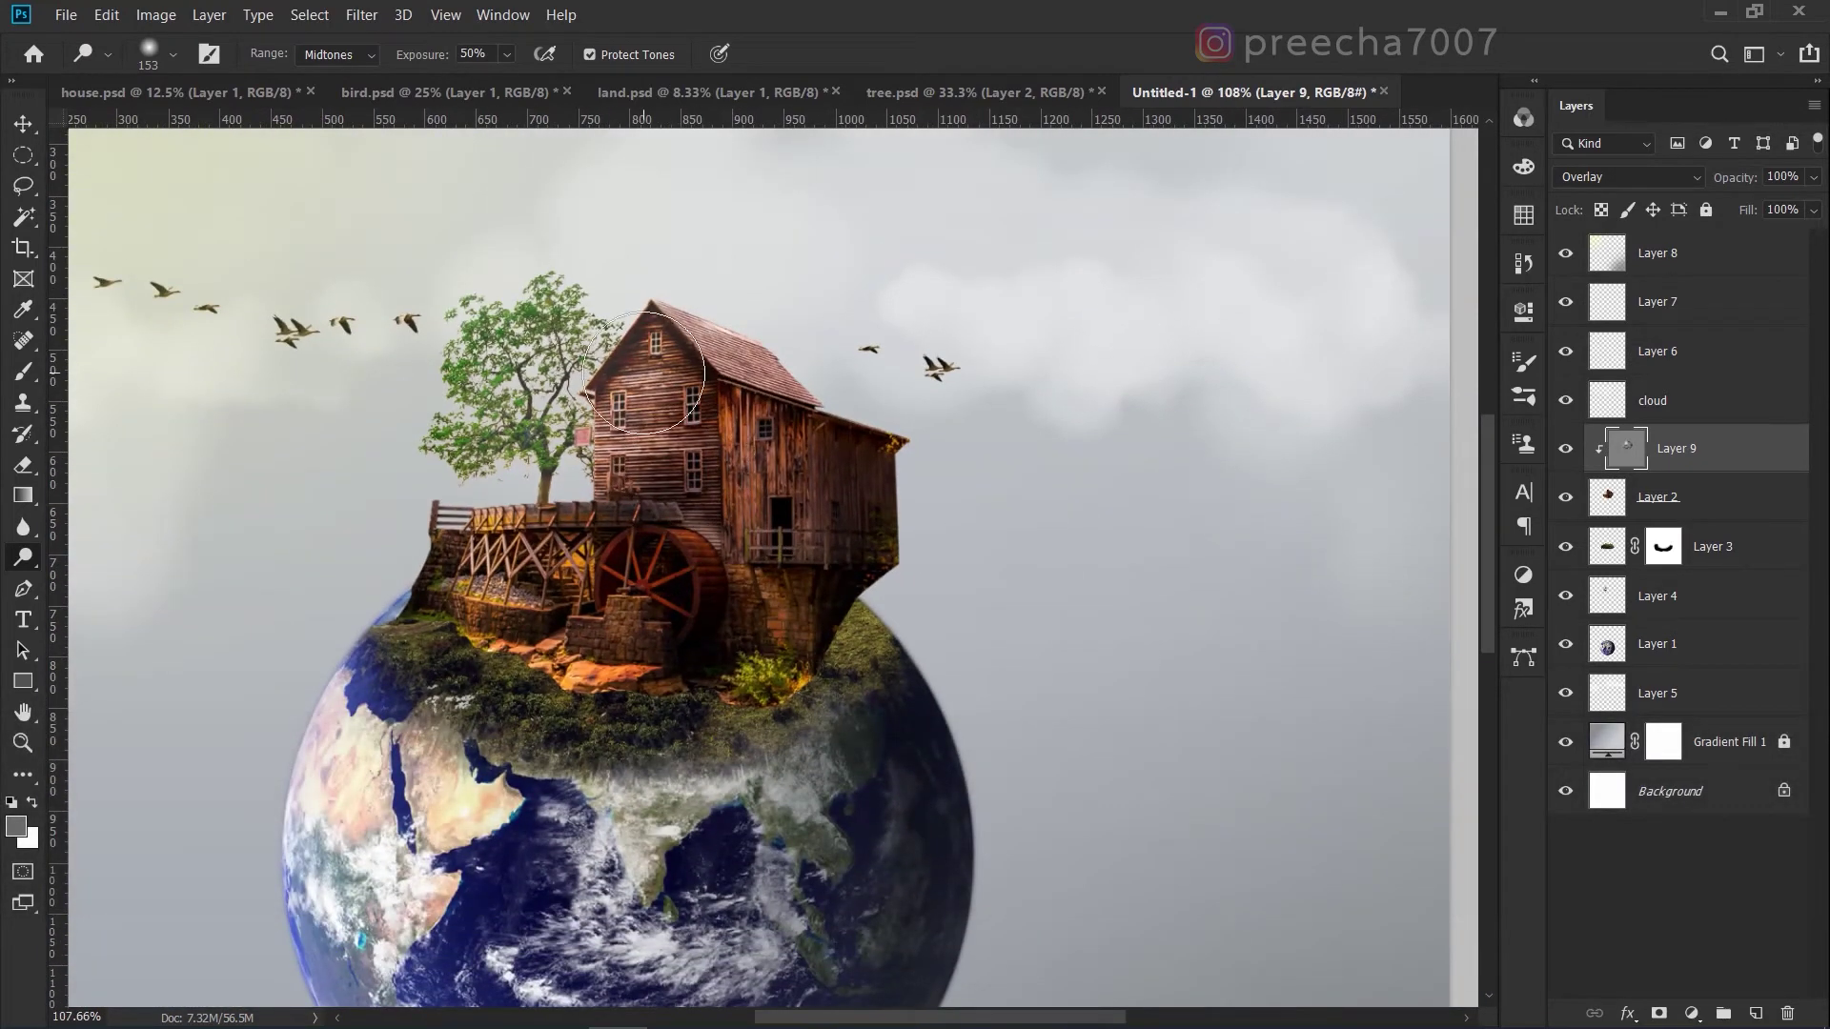
pyautogui.scroll(-3, 643, 372)
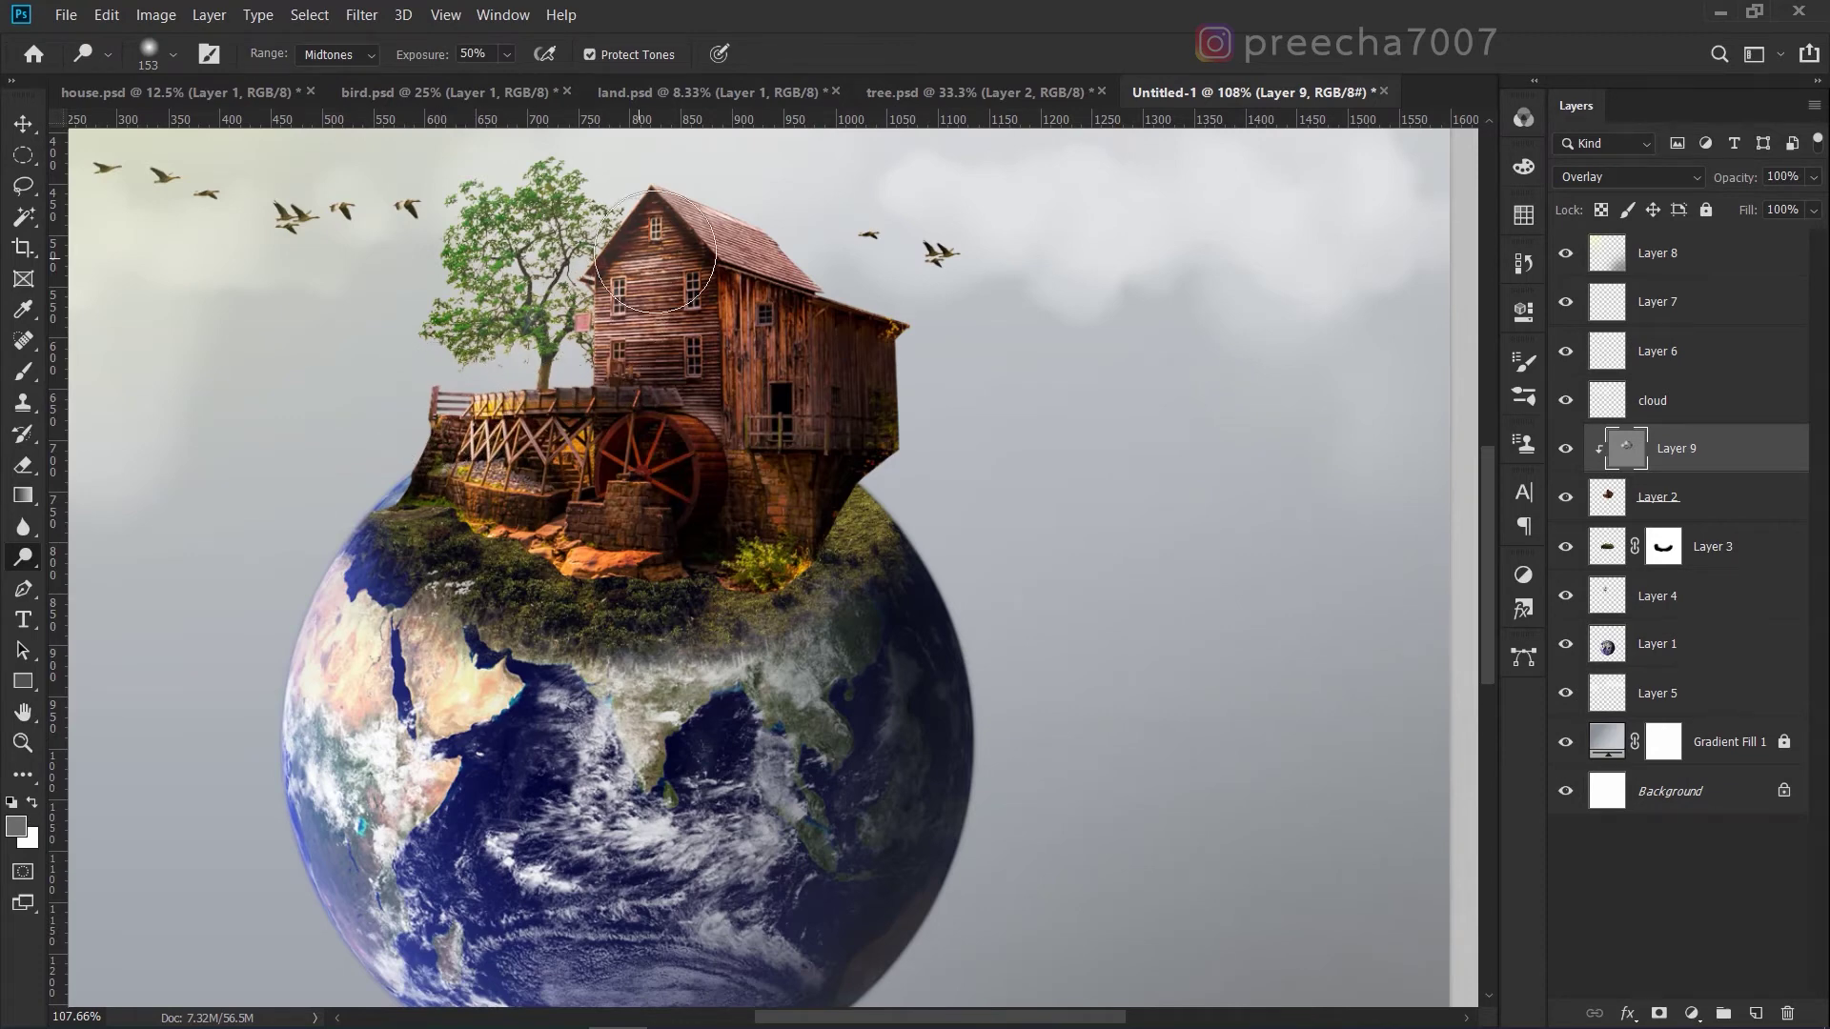
# Add a new empty layer directly above the masked grass land layer, beneath the mill house layer.
pyautogui.keyDown('alt'); pyautogui.scroll(-3, 600, 360); pyautogui.keyUp('alt')
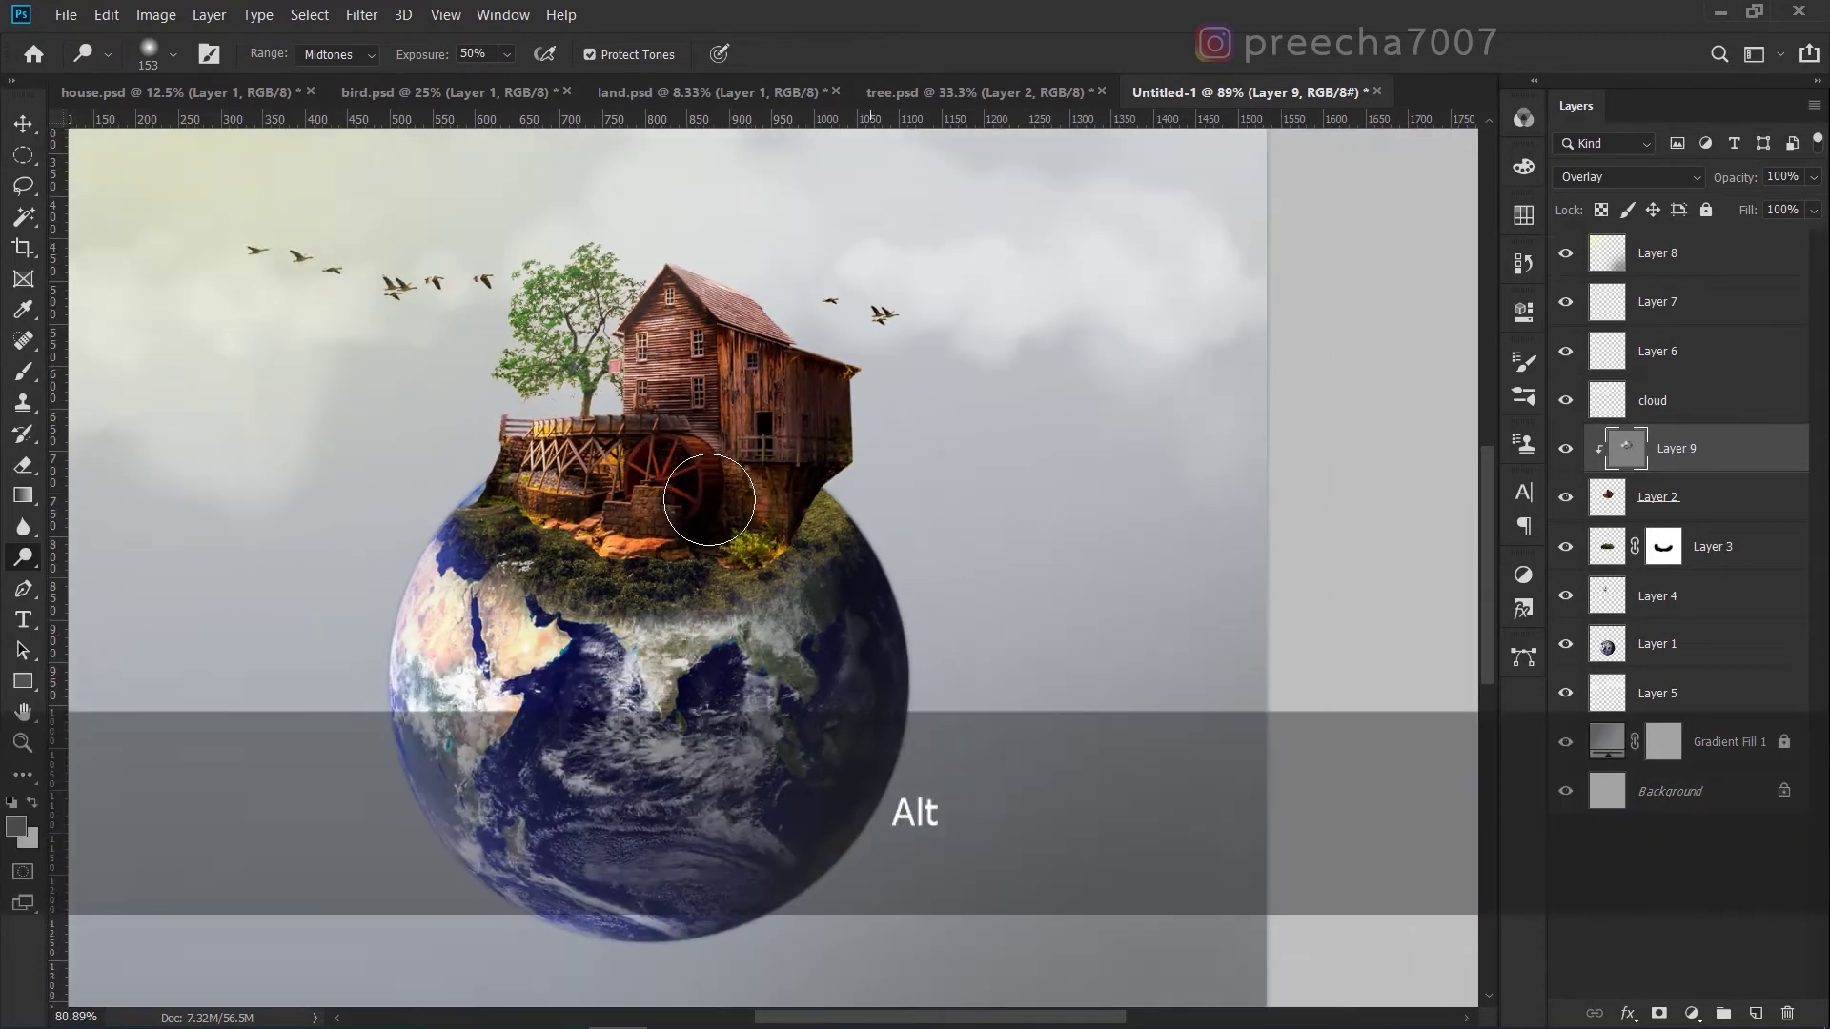
pyautogui.keyDown('alt'); pyautogui.scroll(3, 735, 515); pyautogui.keyUp('alt')
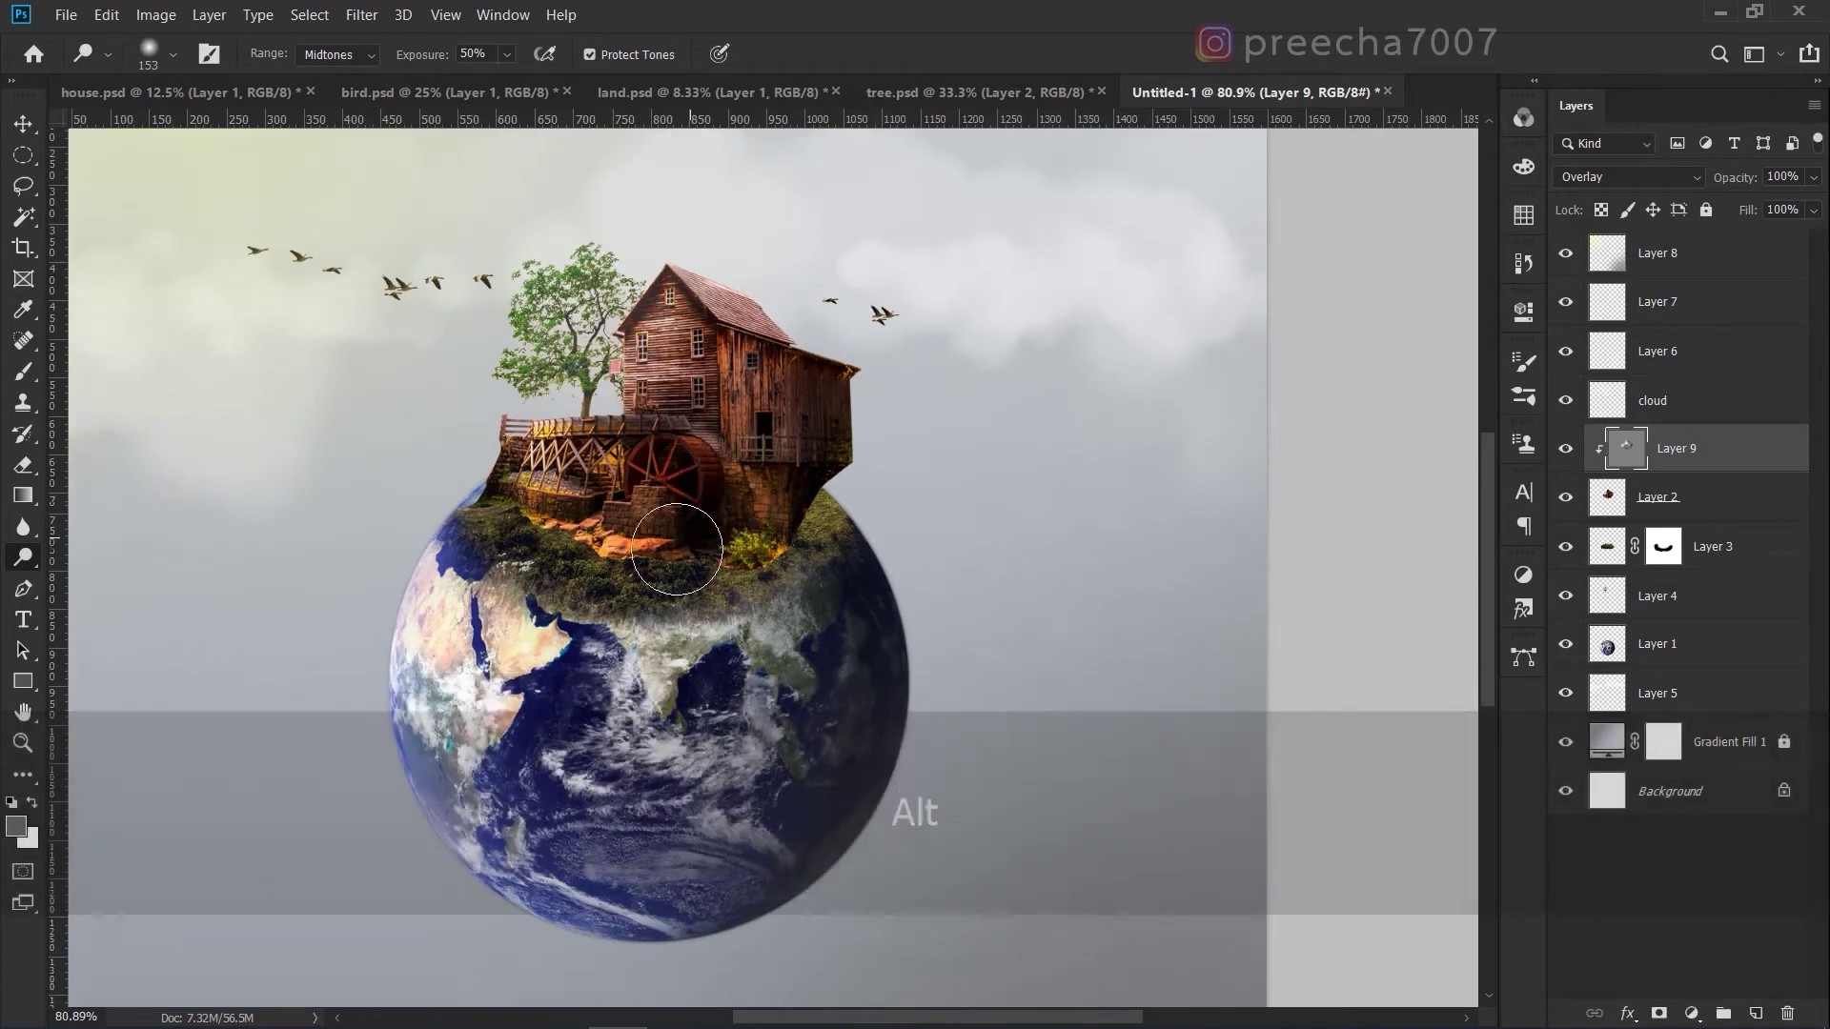
pyautogui.scroll(2, 616, 562)
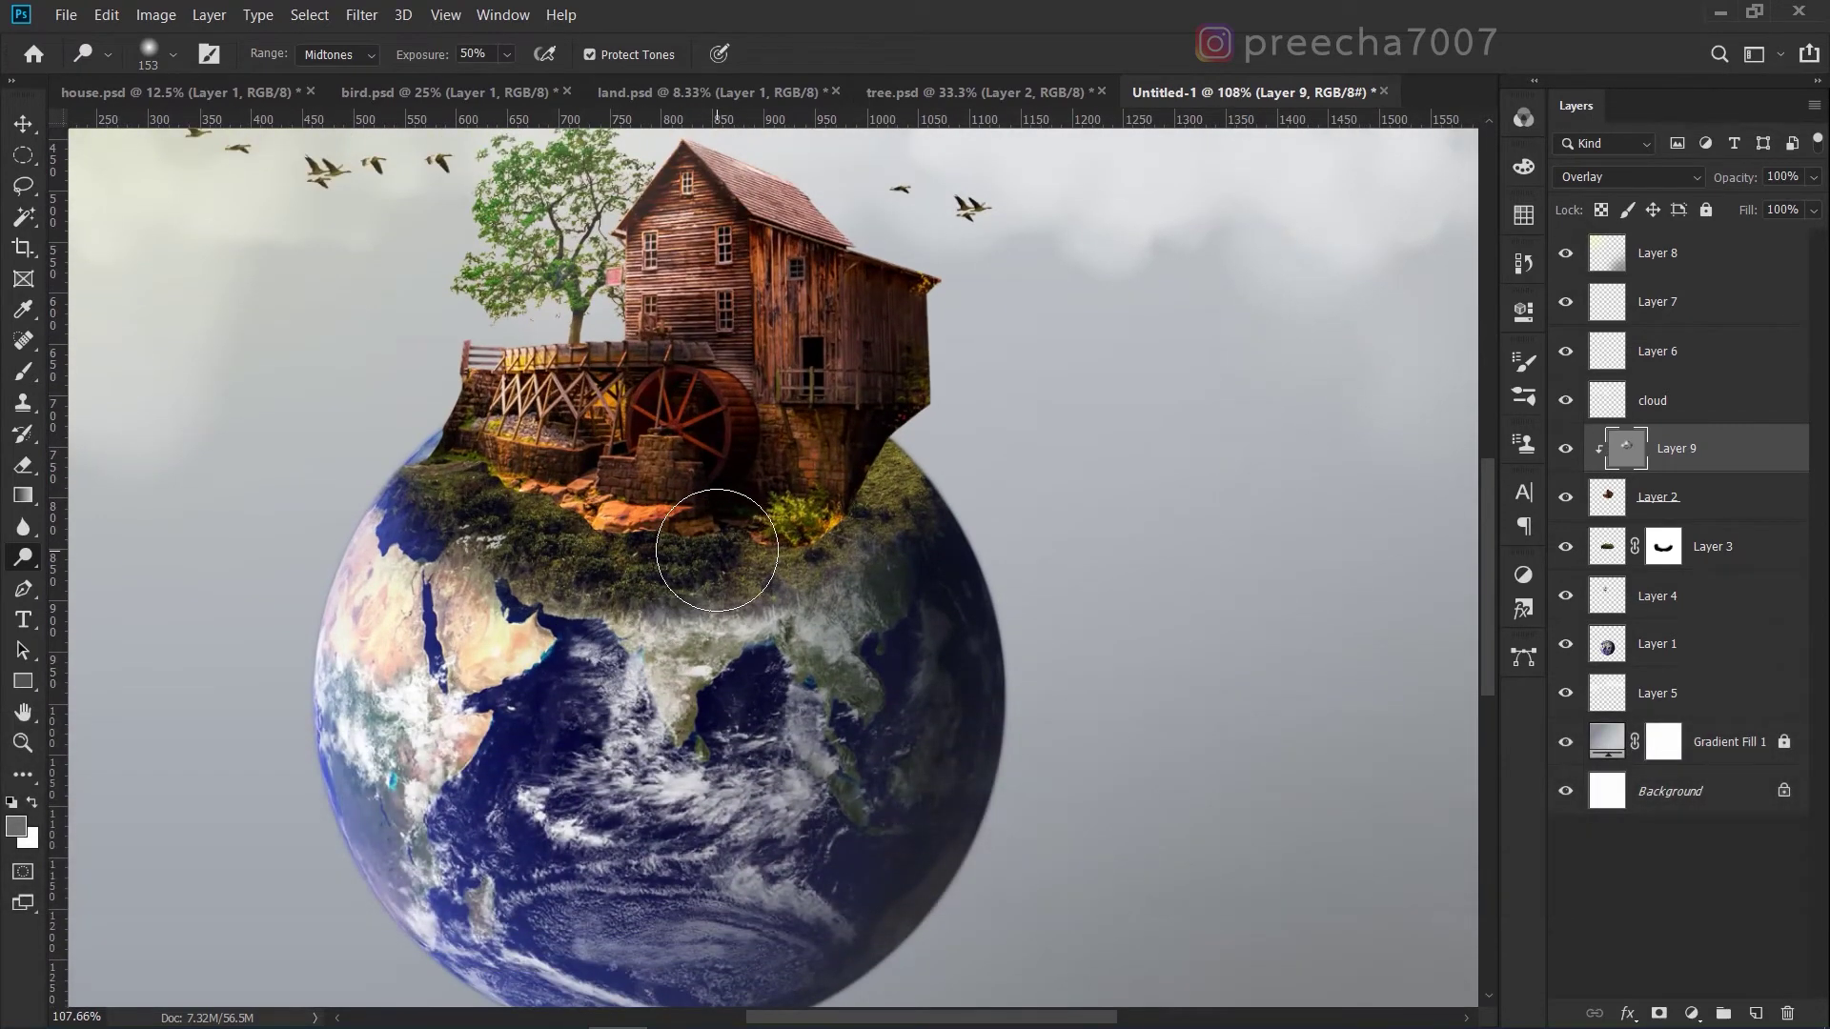
pyautogui.click(25, 125)
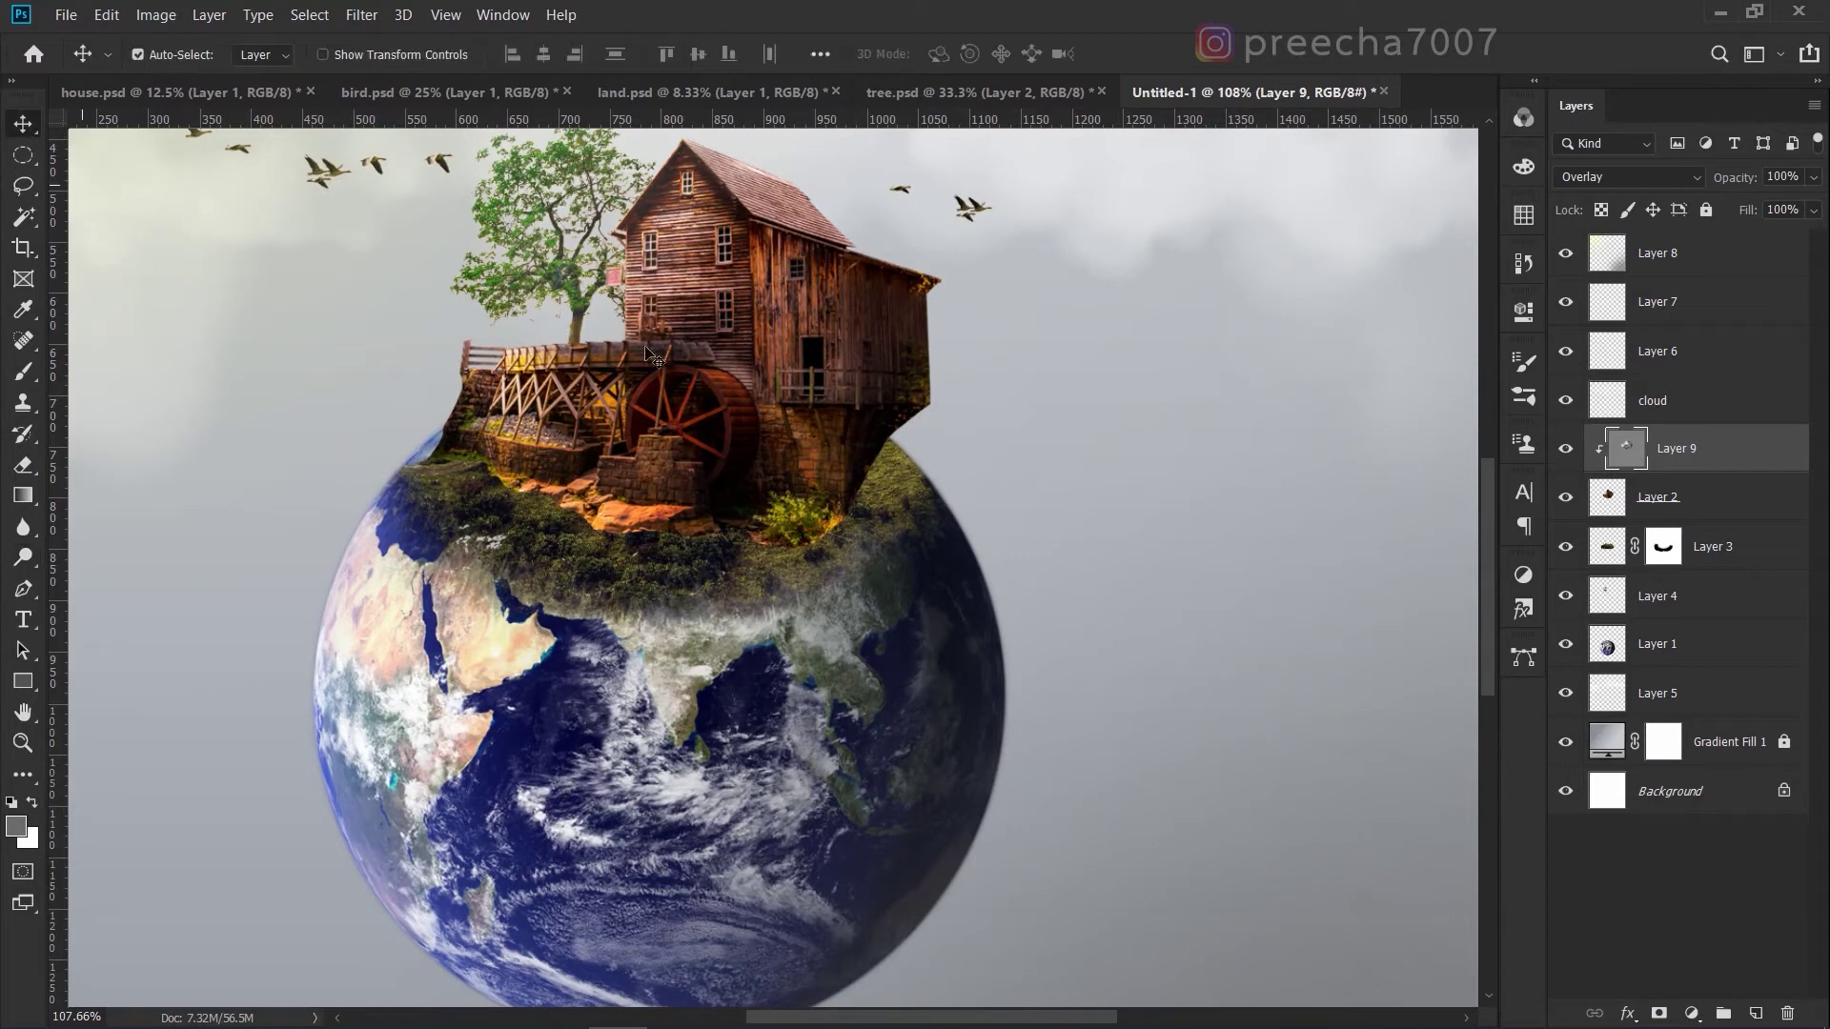
pyautogui.scroll(1, 815, 481)
pyautogui.hotkey('alt', '[')
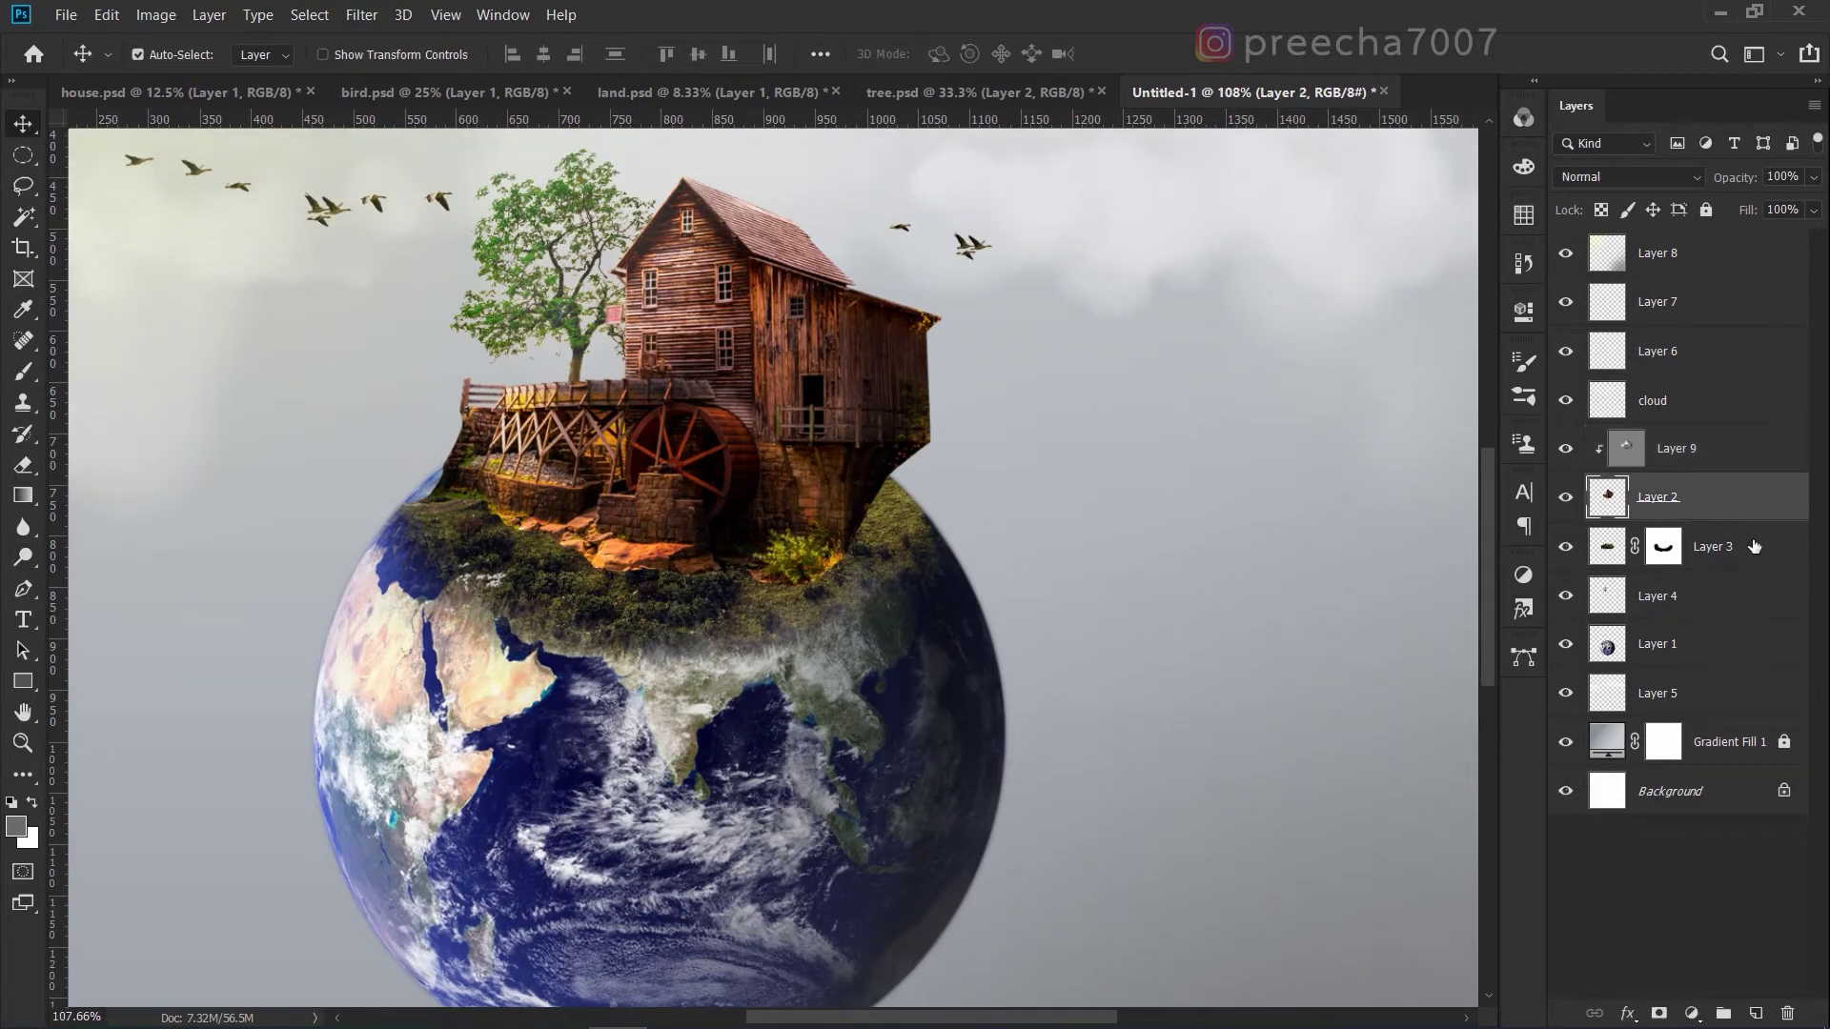
pyautogui.hotkey('alt', '[')
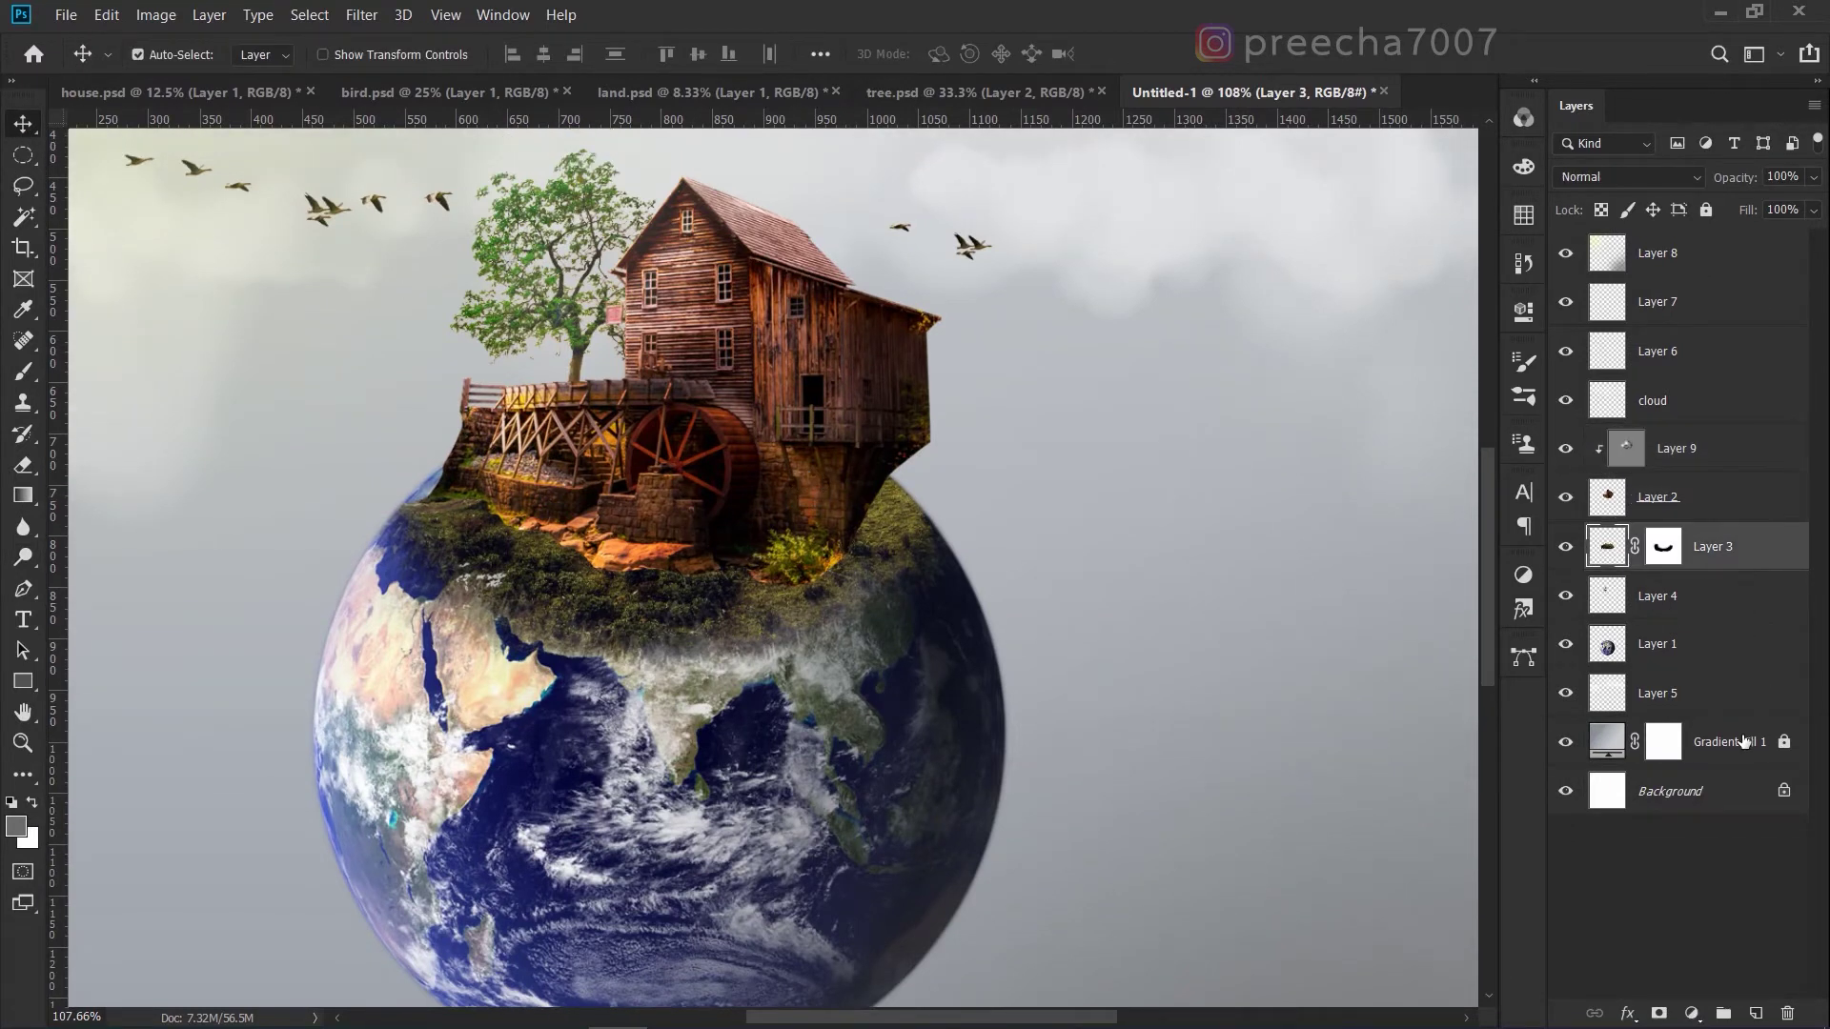
pyautogui.click(1759, 1013)
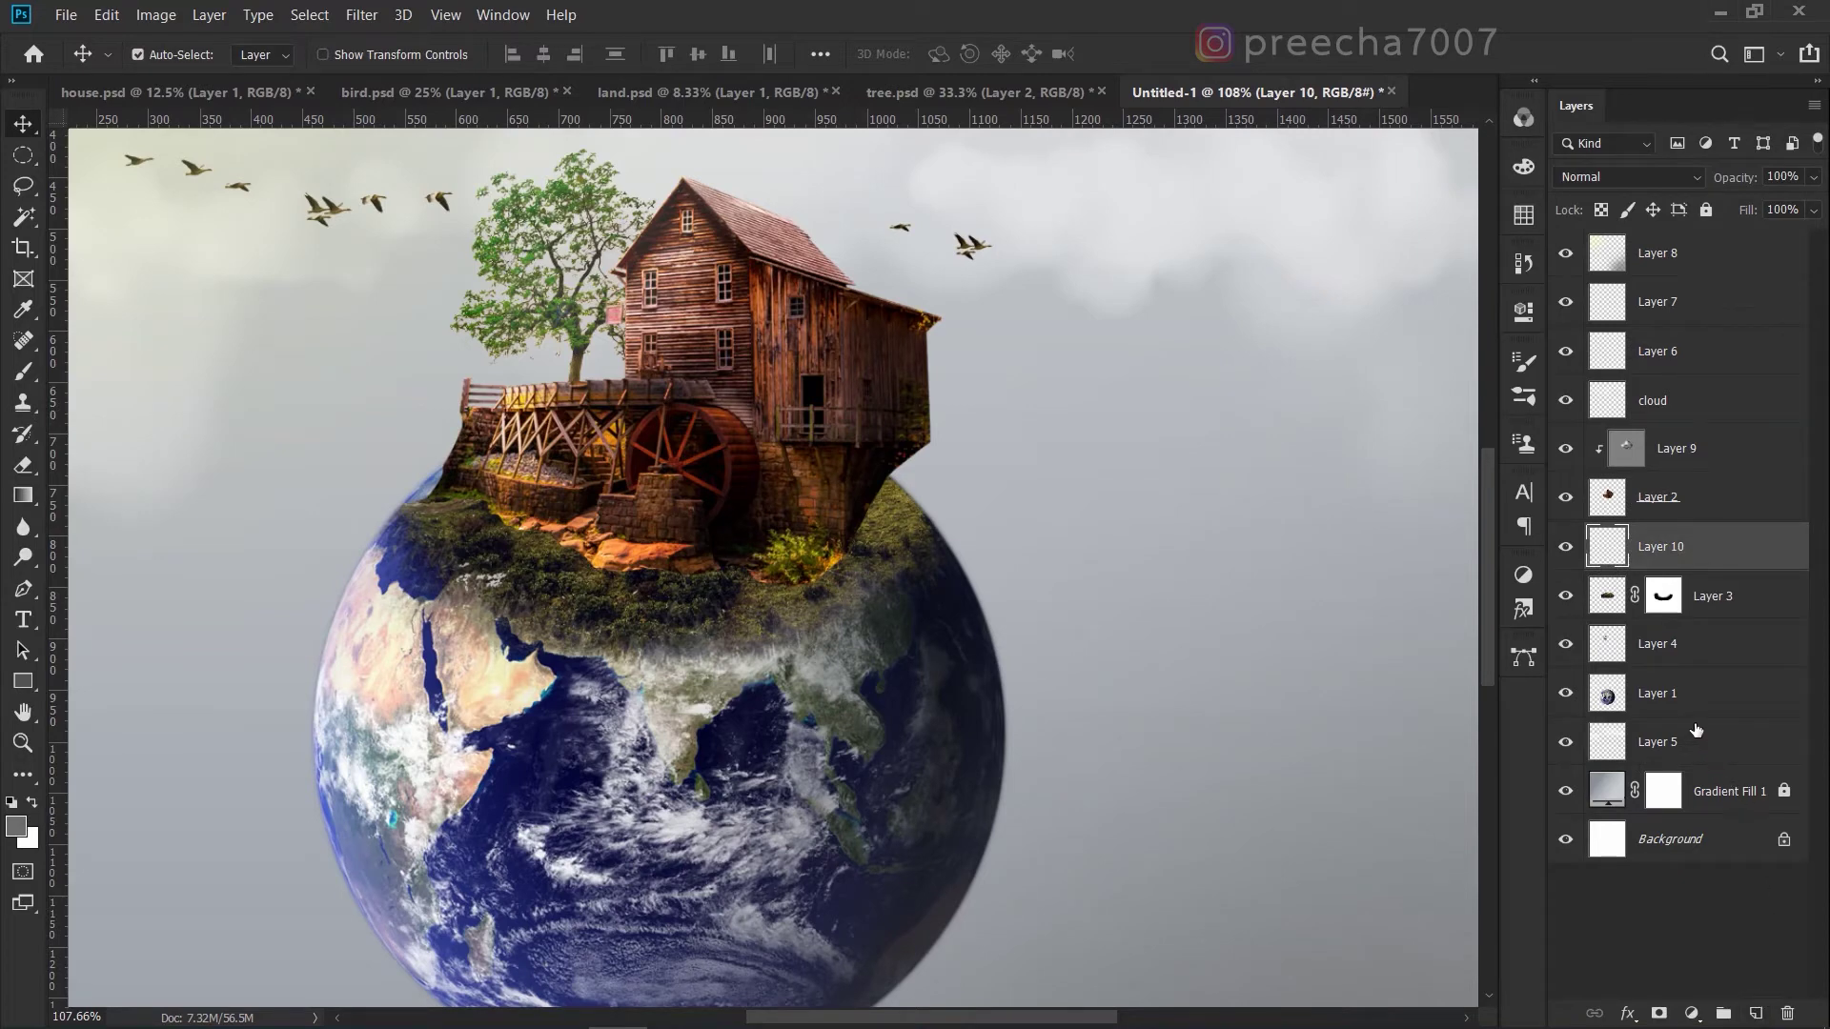
# Take the Brush tool with a black foreground color and set the new layer's blending mode to Overlay.
pyautogui.click(30, 373)
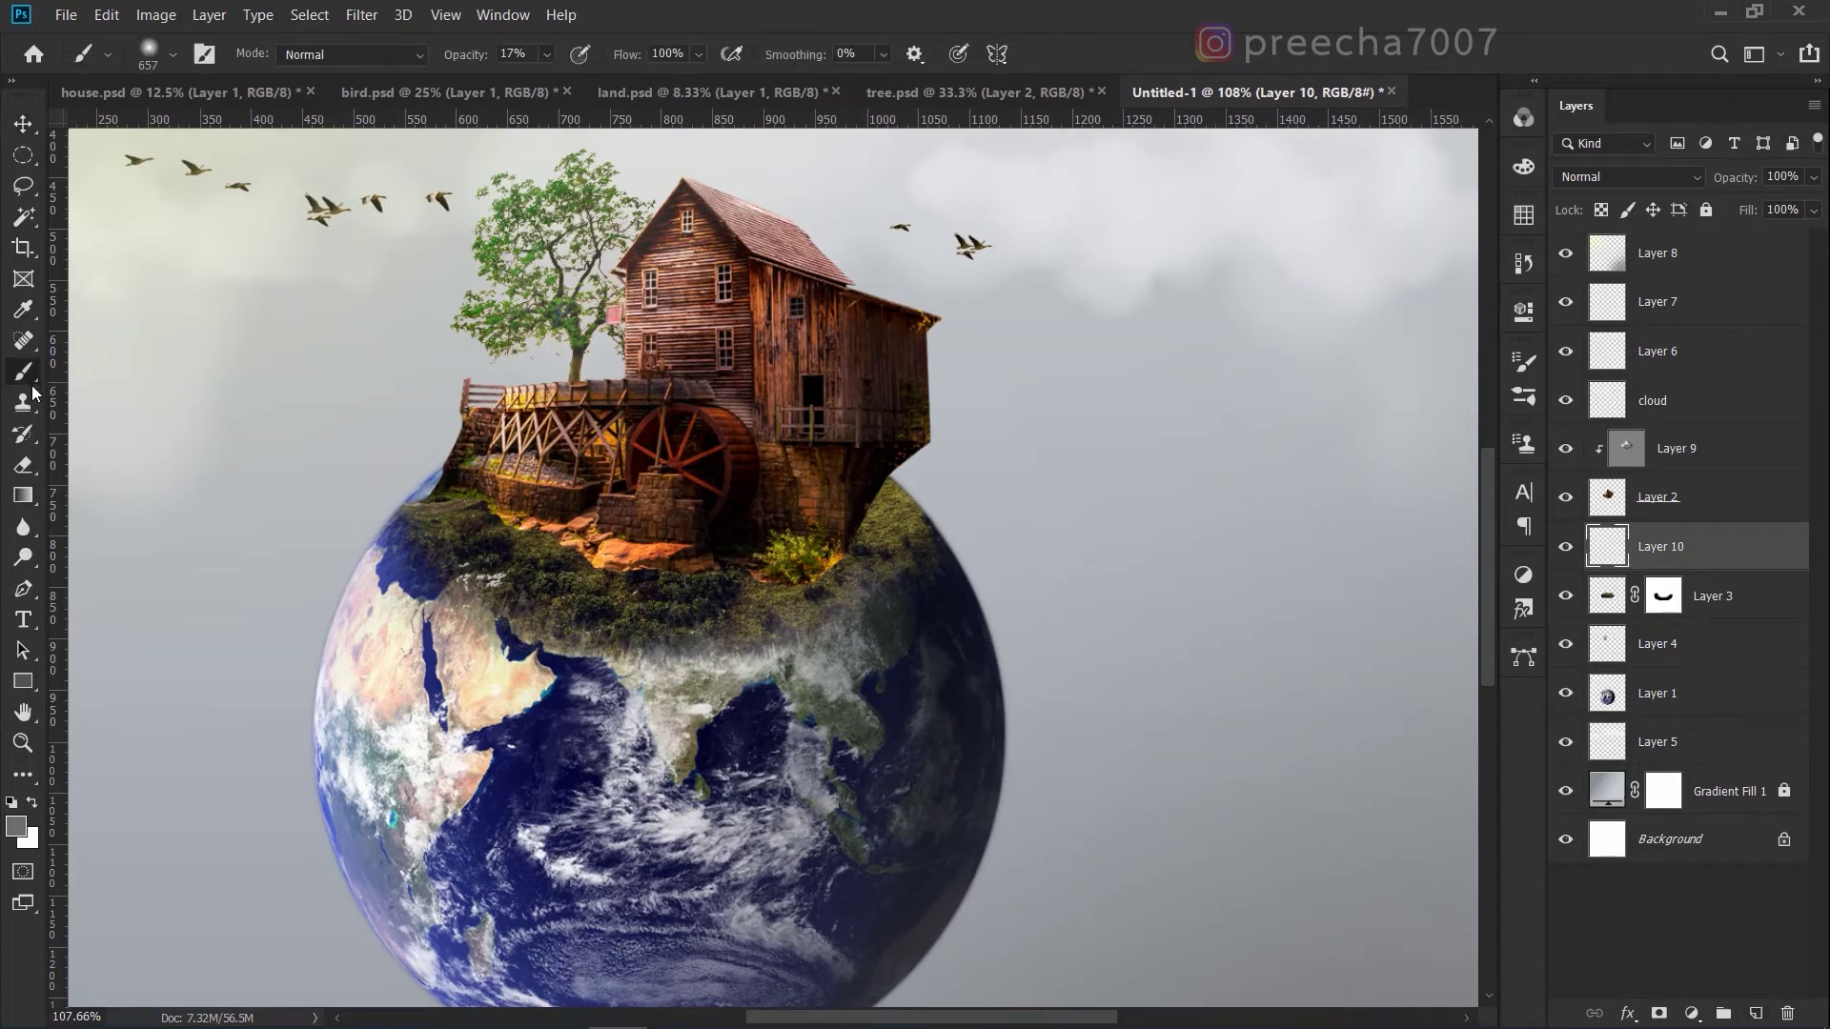
pyautogui.click(14, 827)
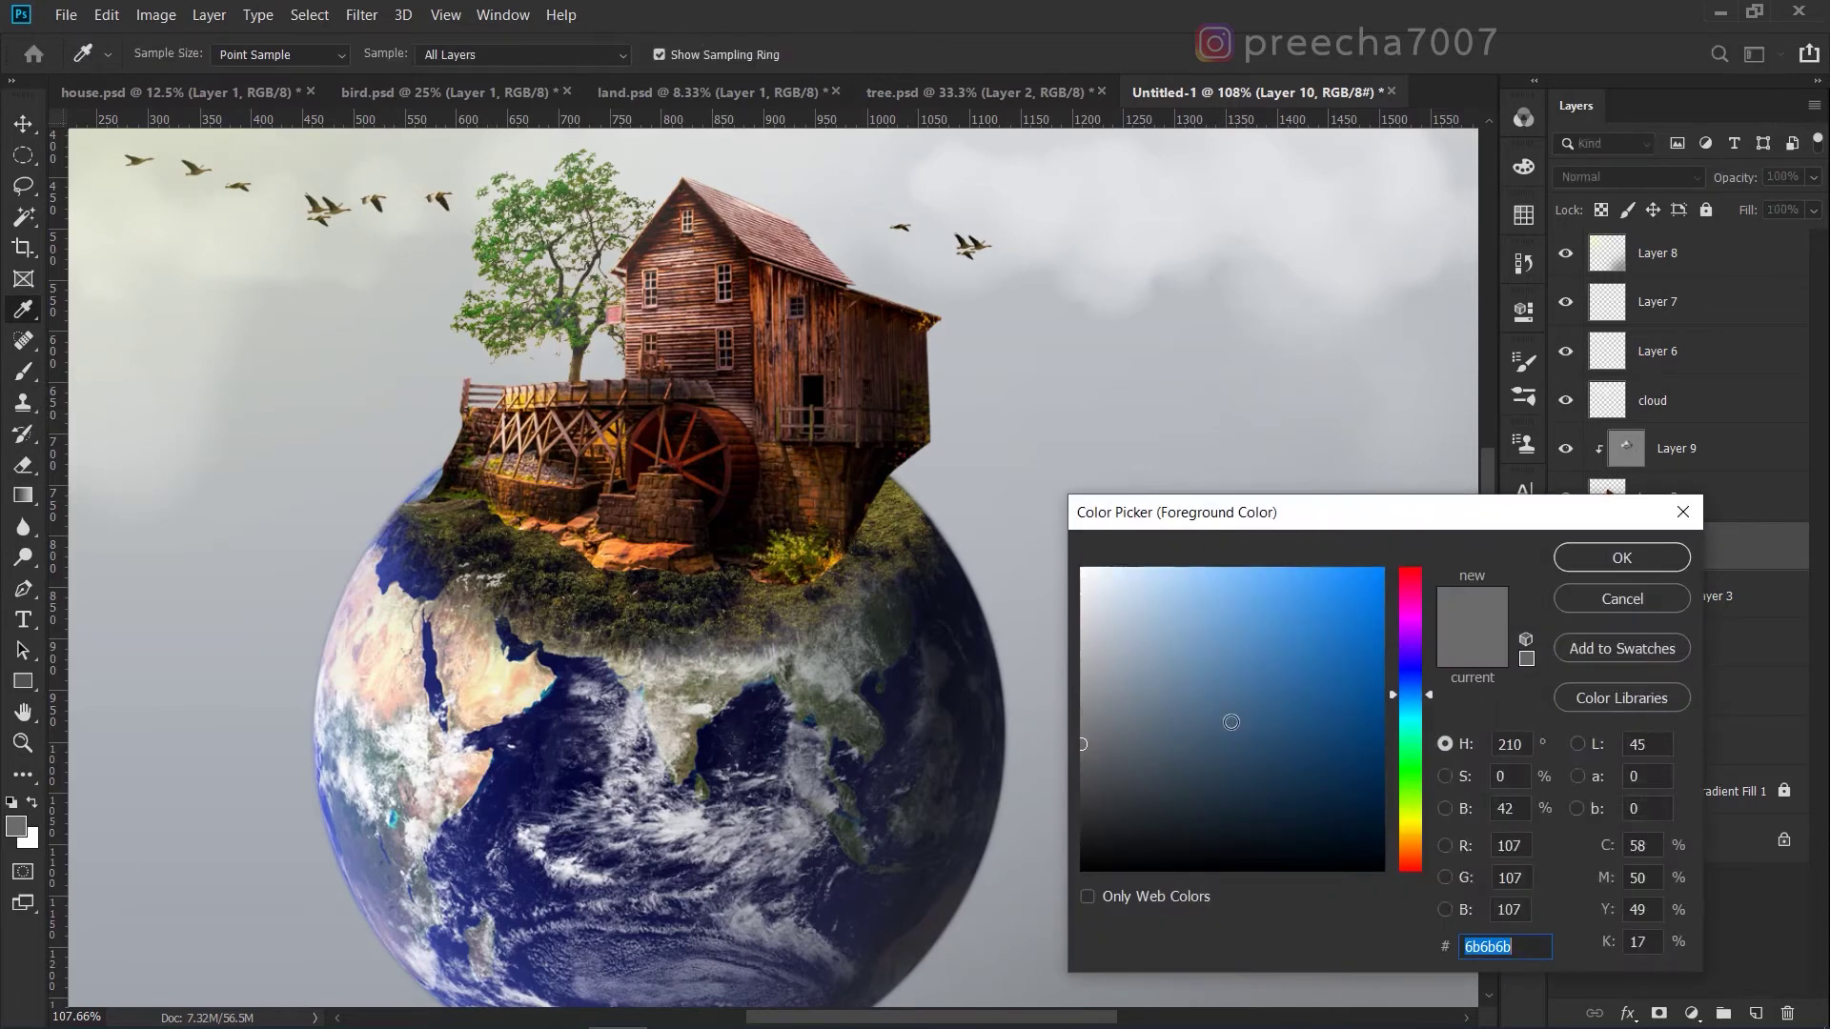
pyautogui.click(1381, 869)
pyautogui.click(1621, 558)
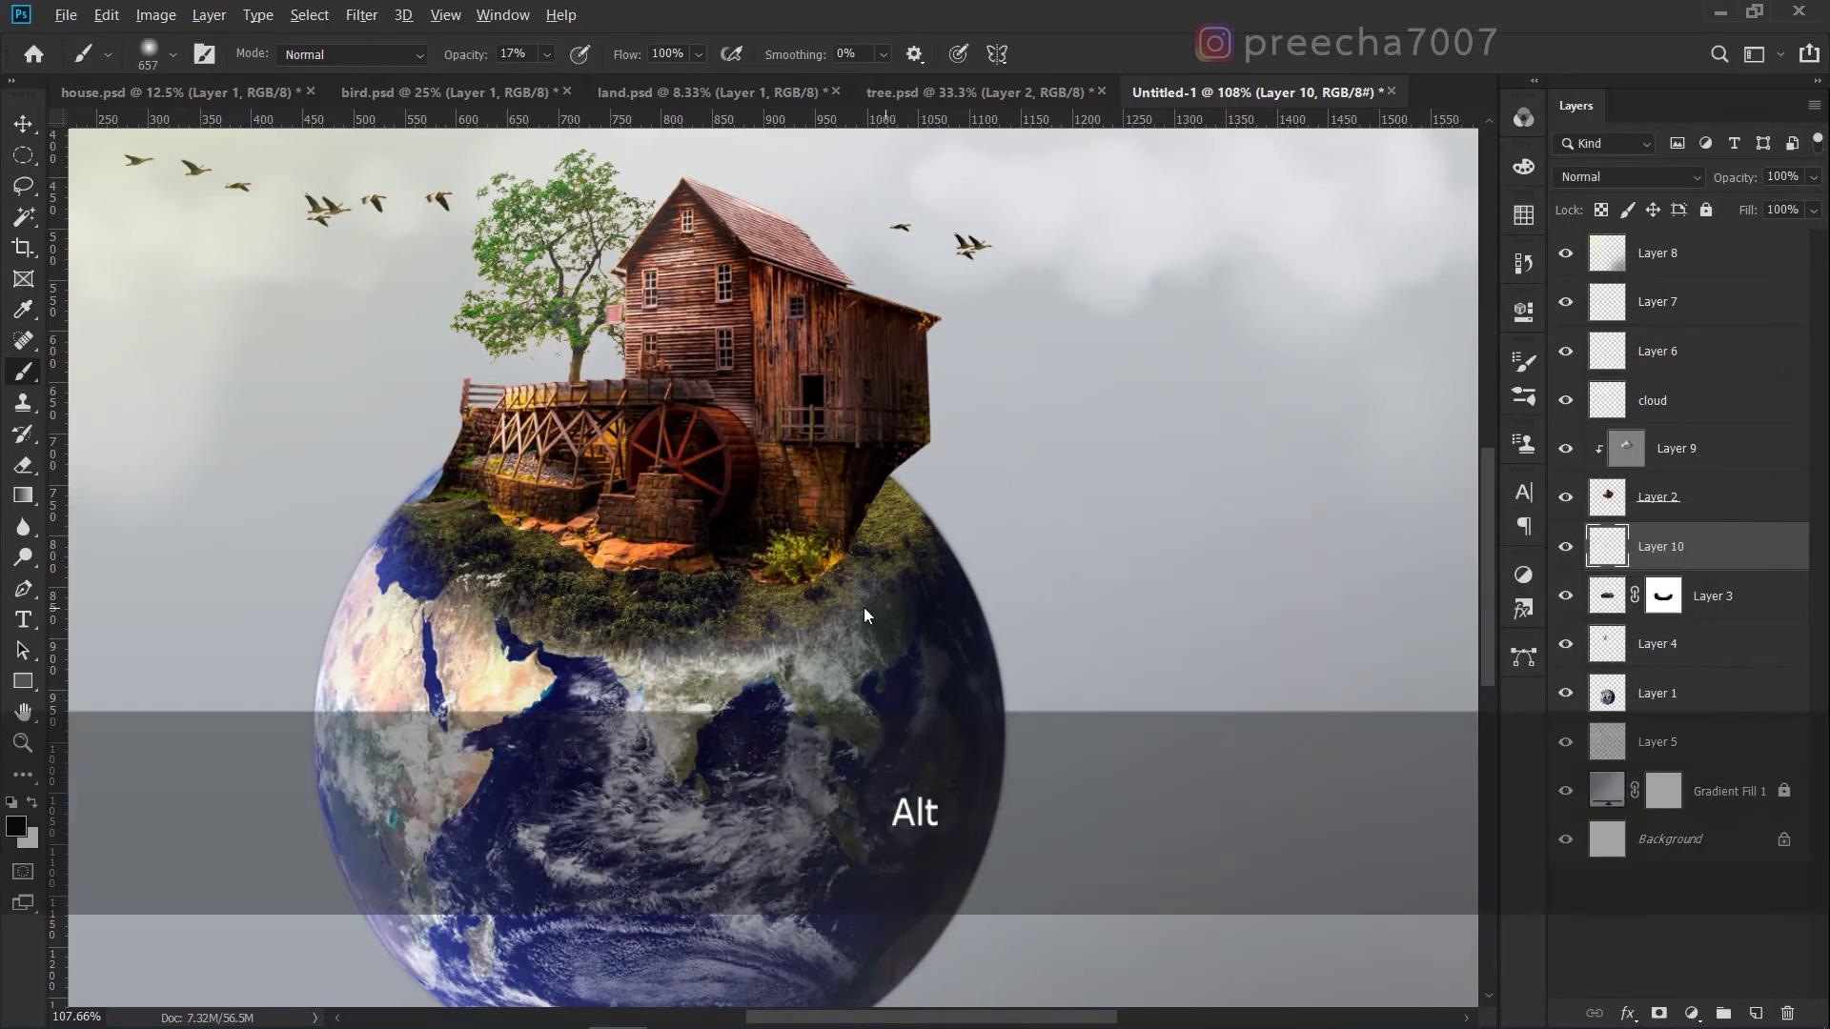
pyautogui.scroll(3, 838, 612)
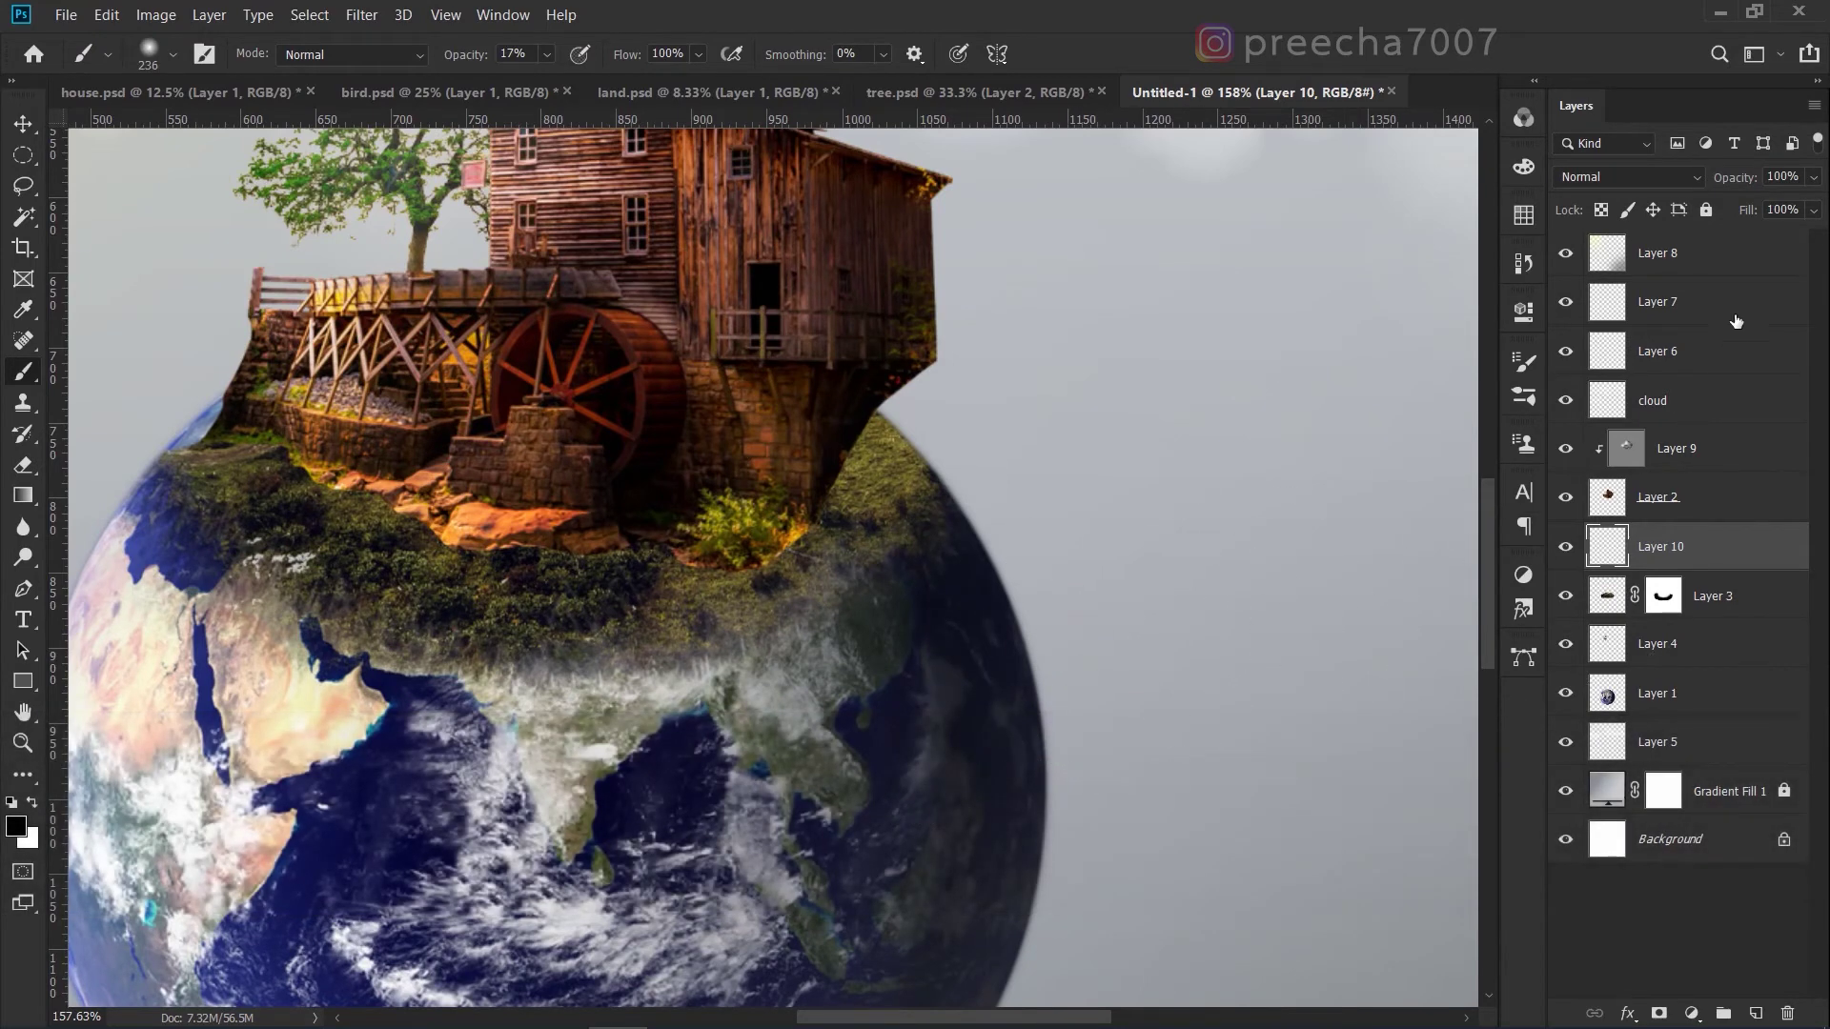
pyautogui.click(1645, 178)
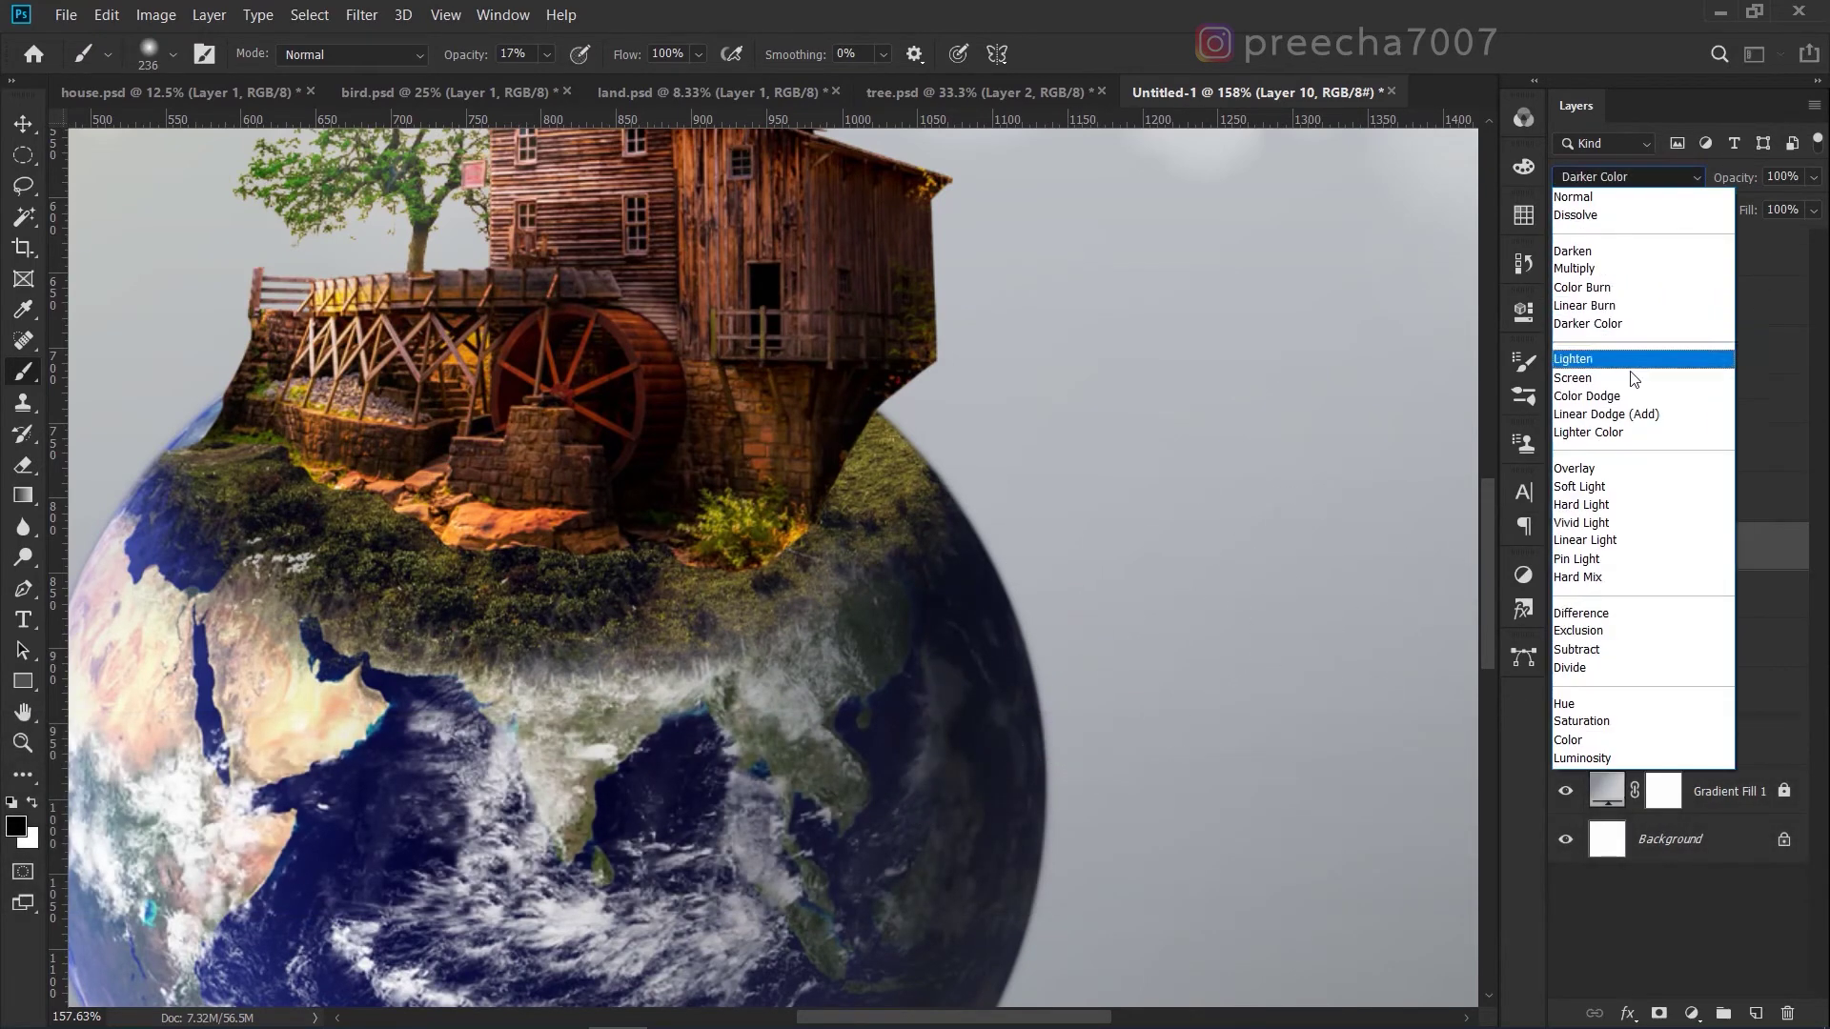
pyautogui.click(1582, 469)
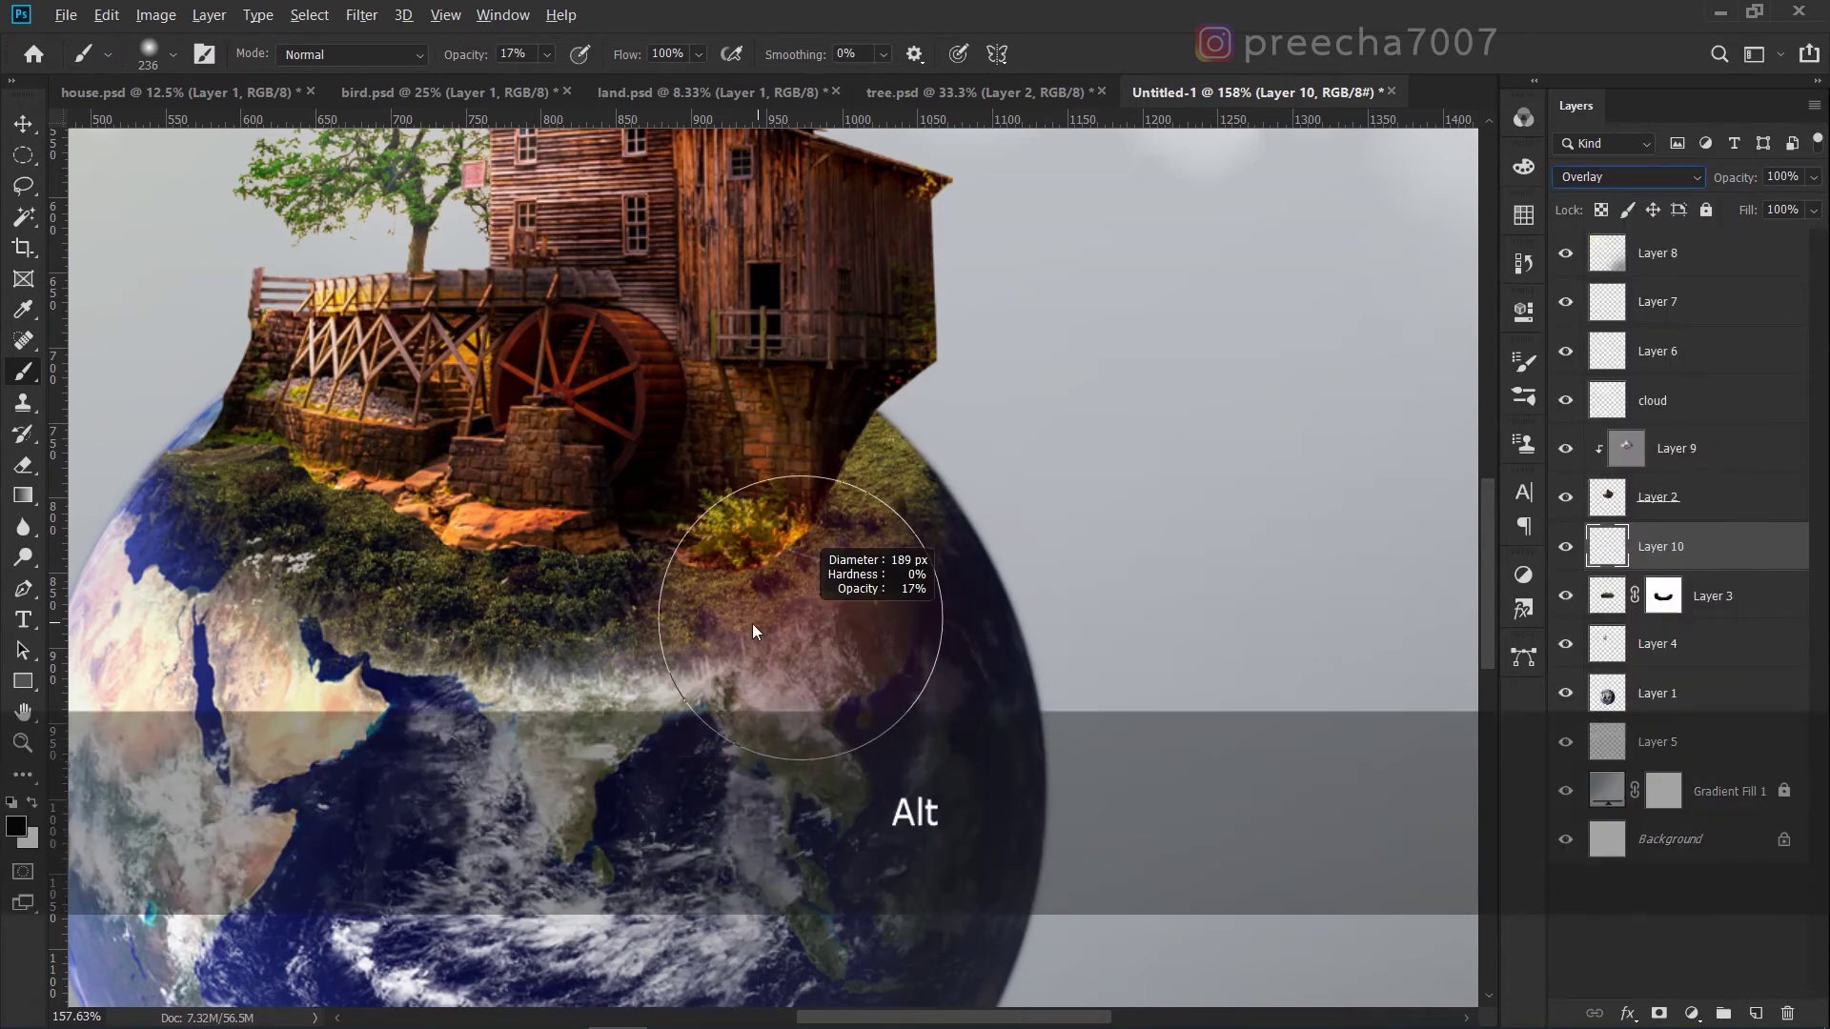
# Paint black shadows over the grass and the planet's upper right side with a soft 166 px brush at 17% opacity.
pyautogui.click(795, 558)
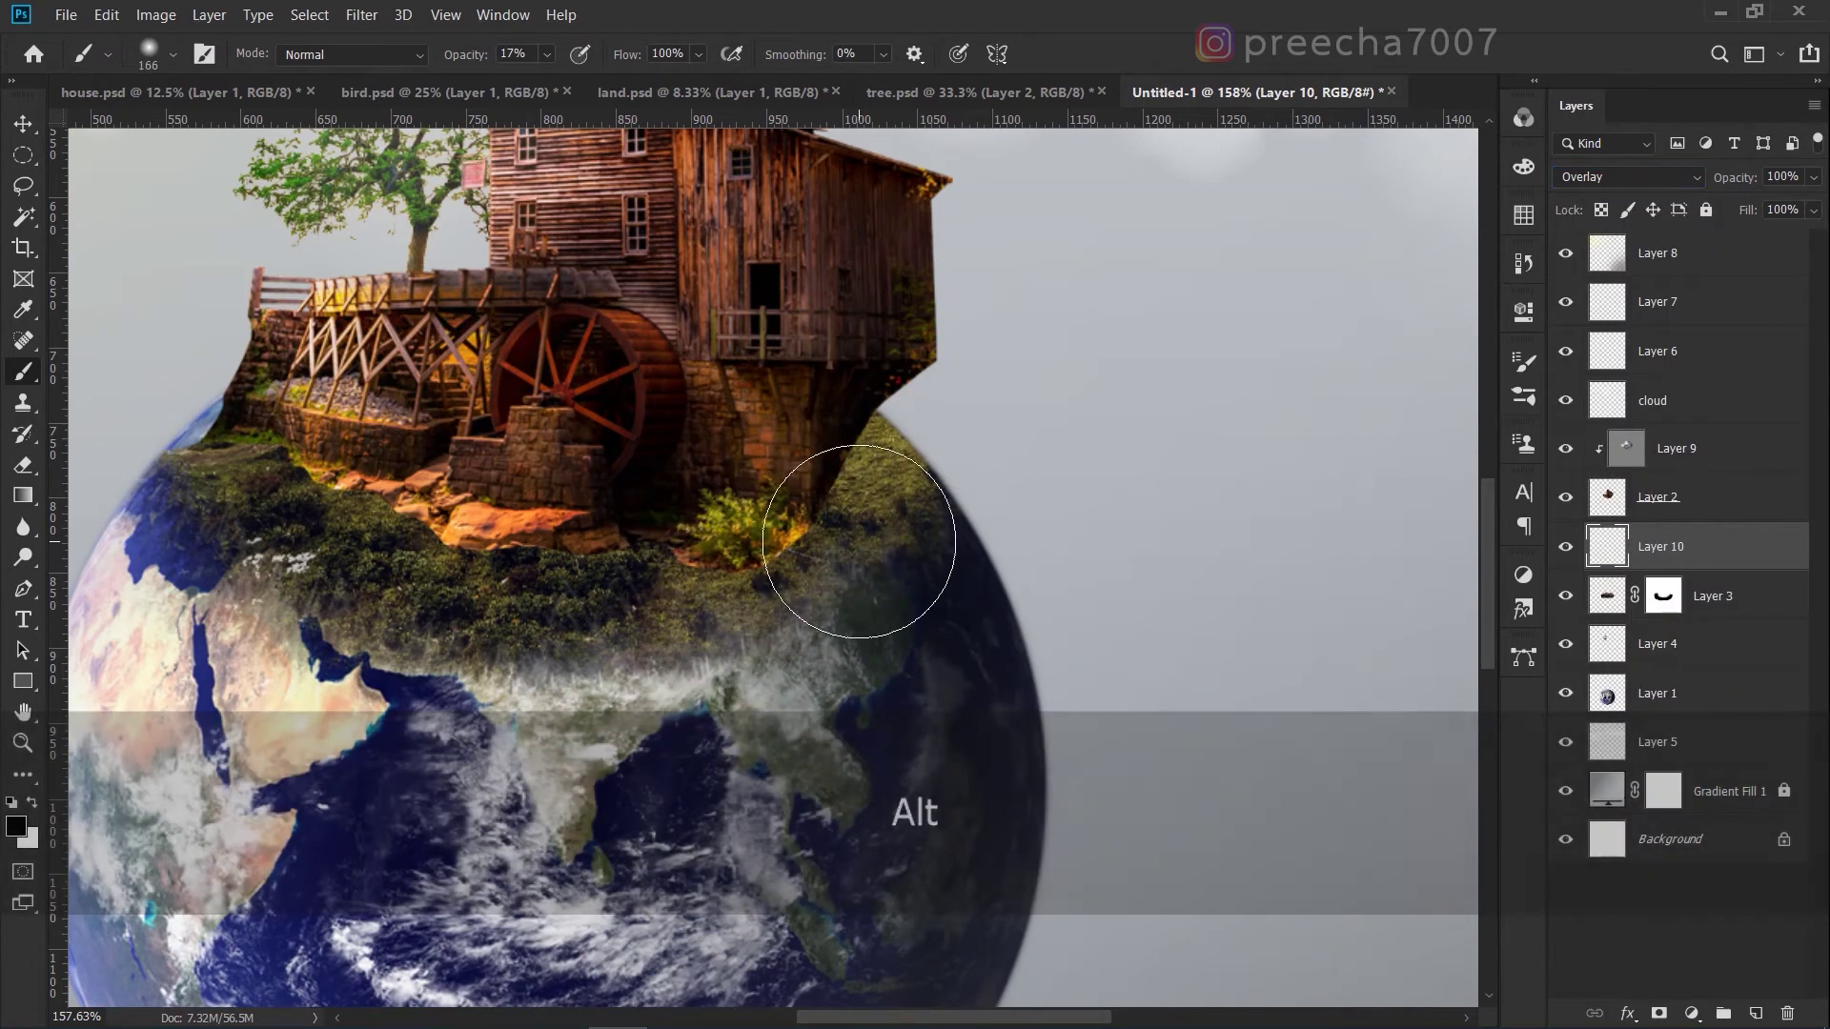
pyautogui.moveTo(871, 531)
pyautogui.mouseDown()
pyautogui.moveTo(845, 486)
pyautogui.moveTo(907, 585)
pyautogui.moveTo(657, 627)
pyautogui.moveTo(680, 612)
pyautogui.moveTo(623, 598)
pyautogui.moveTo(809, 627)
pyautogui.moveTo(842, 667)
pyautogui.moveTo(957, 686)
pyautogui.mouseUp()
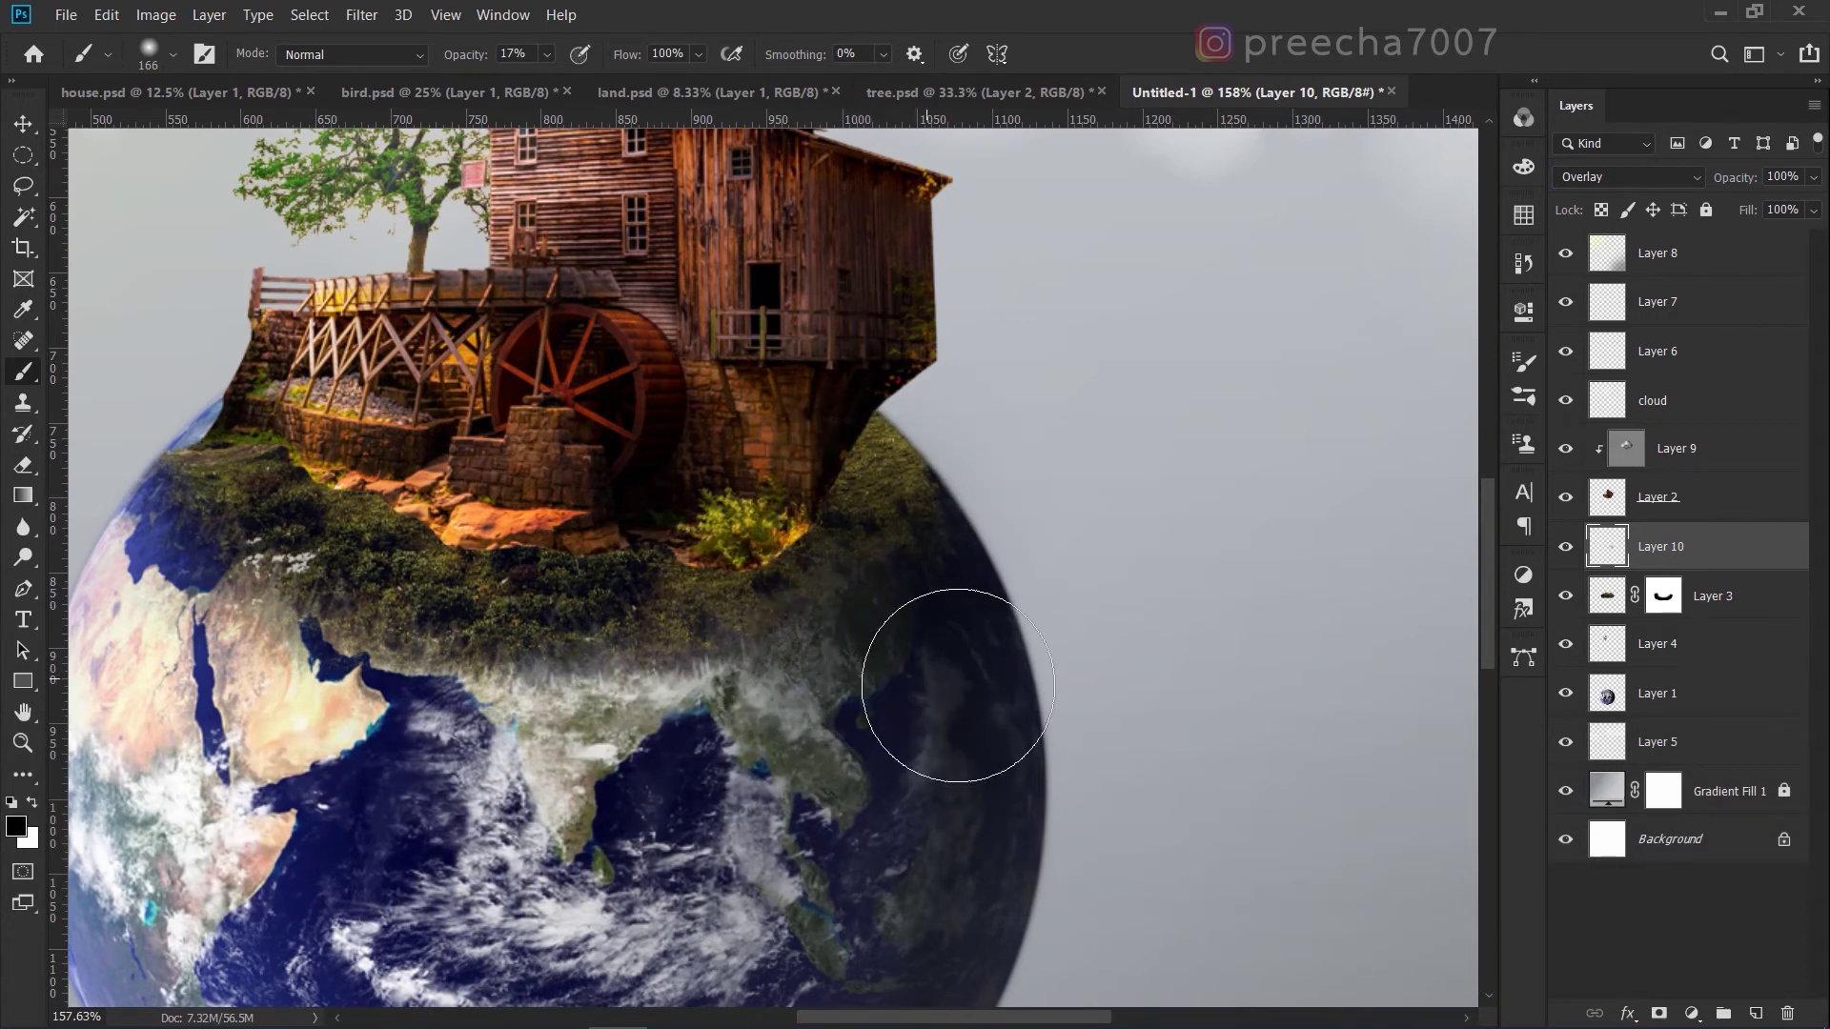
pyautogui.moveTo(1034, 755)
pyautogui.mouseDown()
pyautogui.moveTo(898, 653)
pyautogui.moveTo(866, 449)
pyautogui.mouseUp()
pyautogui.hotkey('ctrl', 'z')
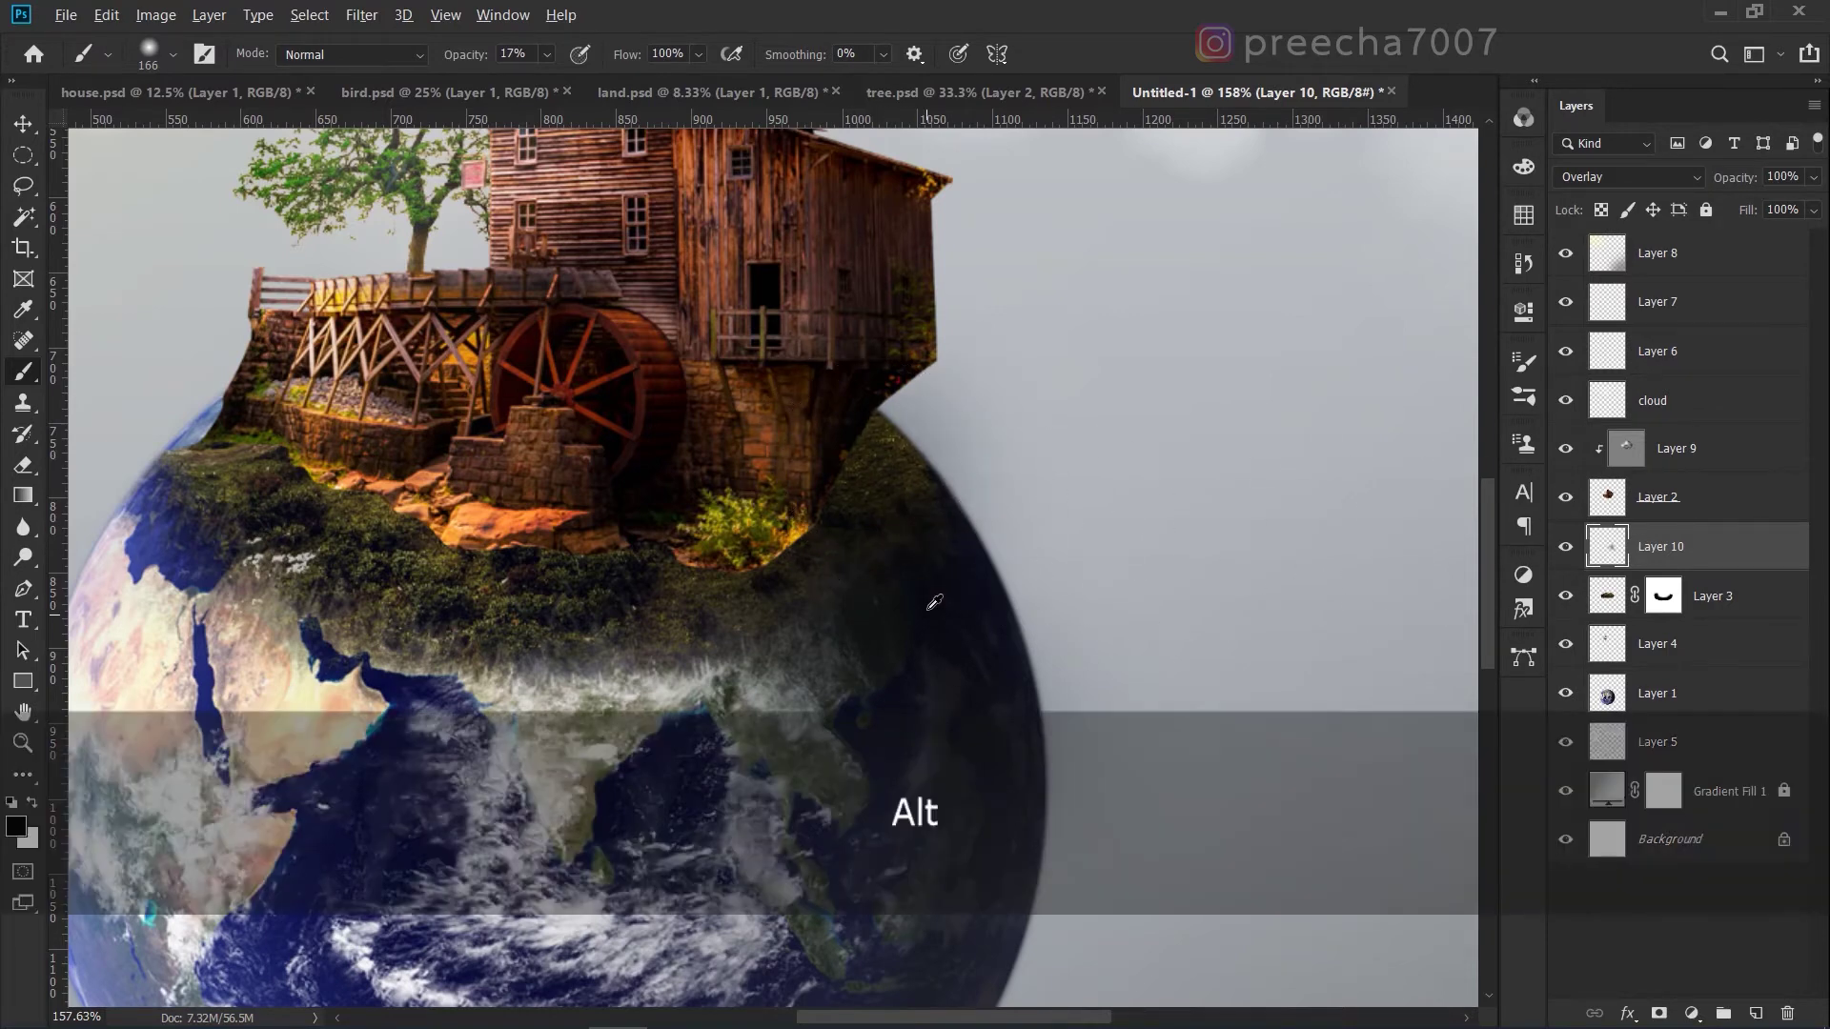
pyautogui.keyDown('alt'); pyautogui.scroll(-3, 943, 572); pyautogui.keyUp('alt')
pyautogui.scroll(1, 916, 589)
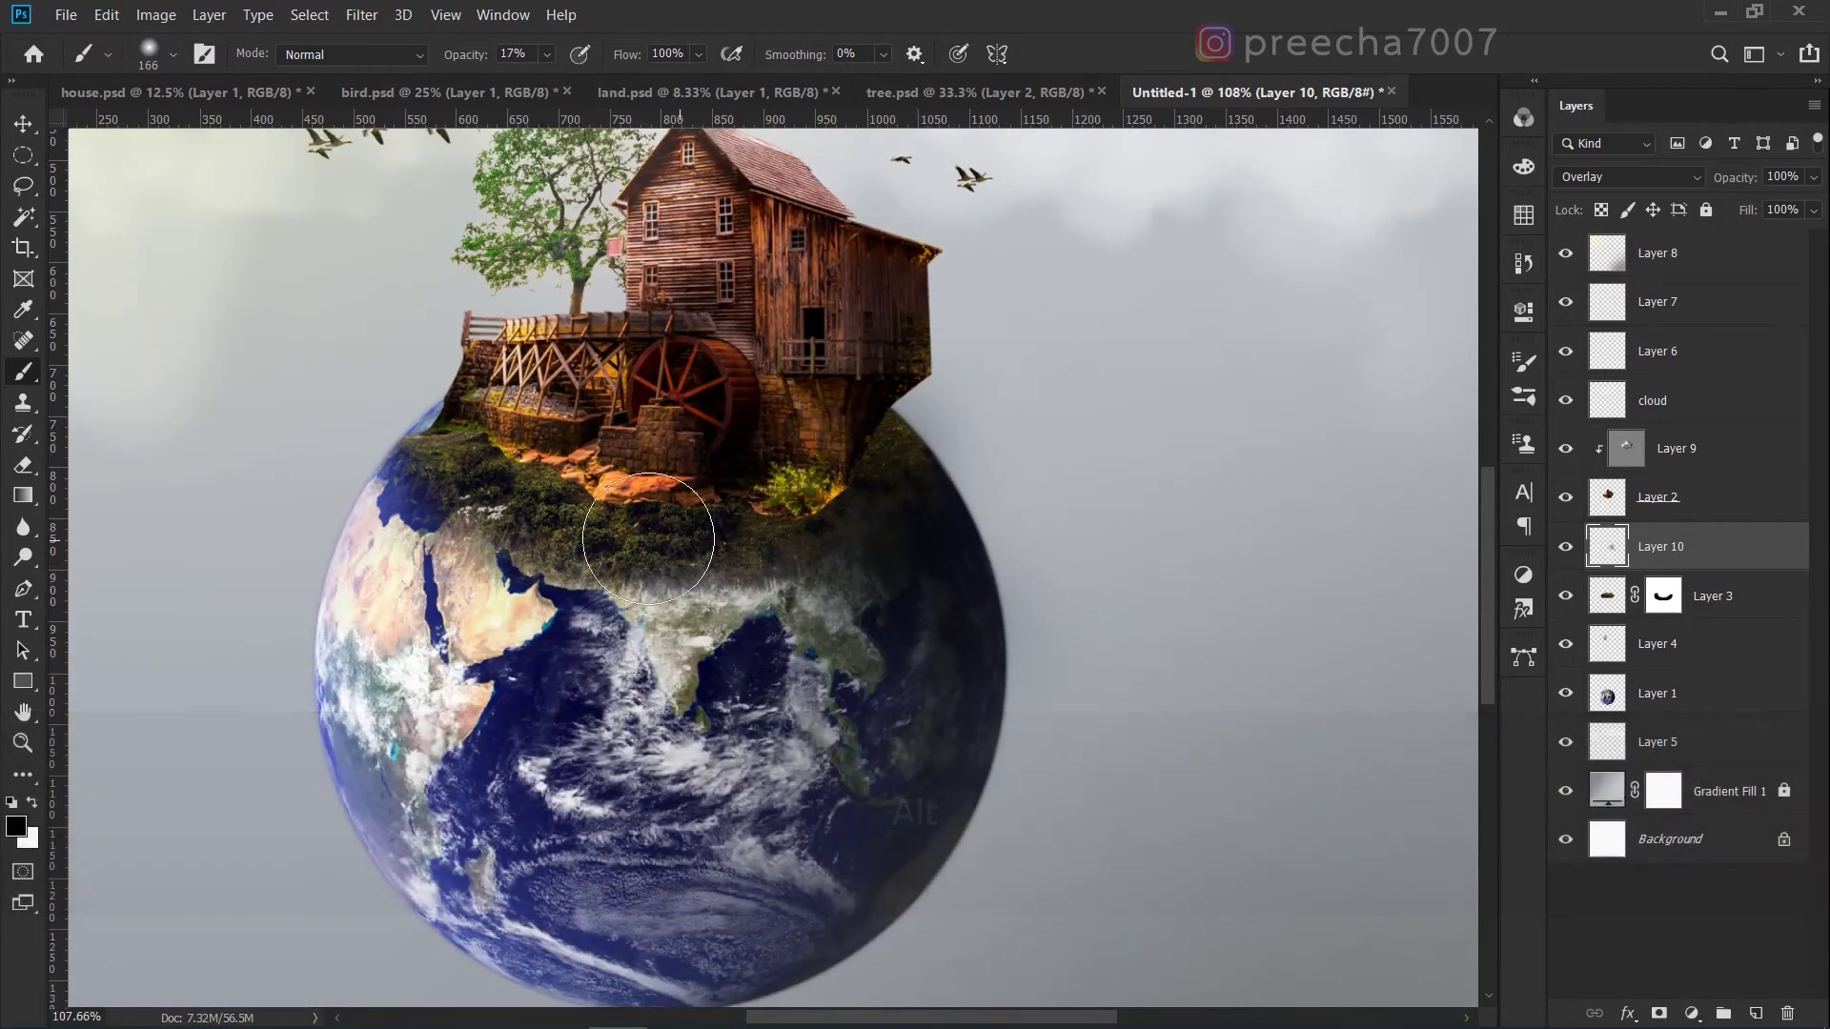
pyautogui.moveTo(848, 613); pyautogui.dragTo(919, 639)
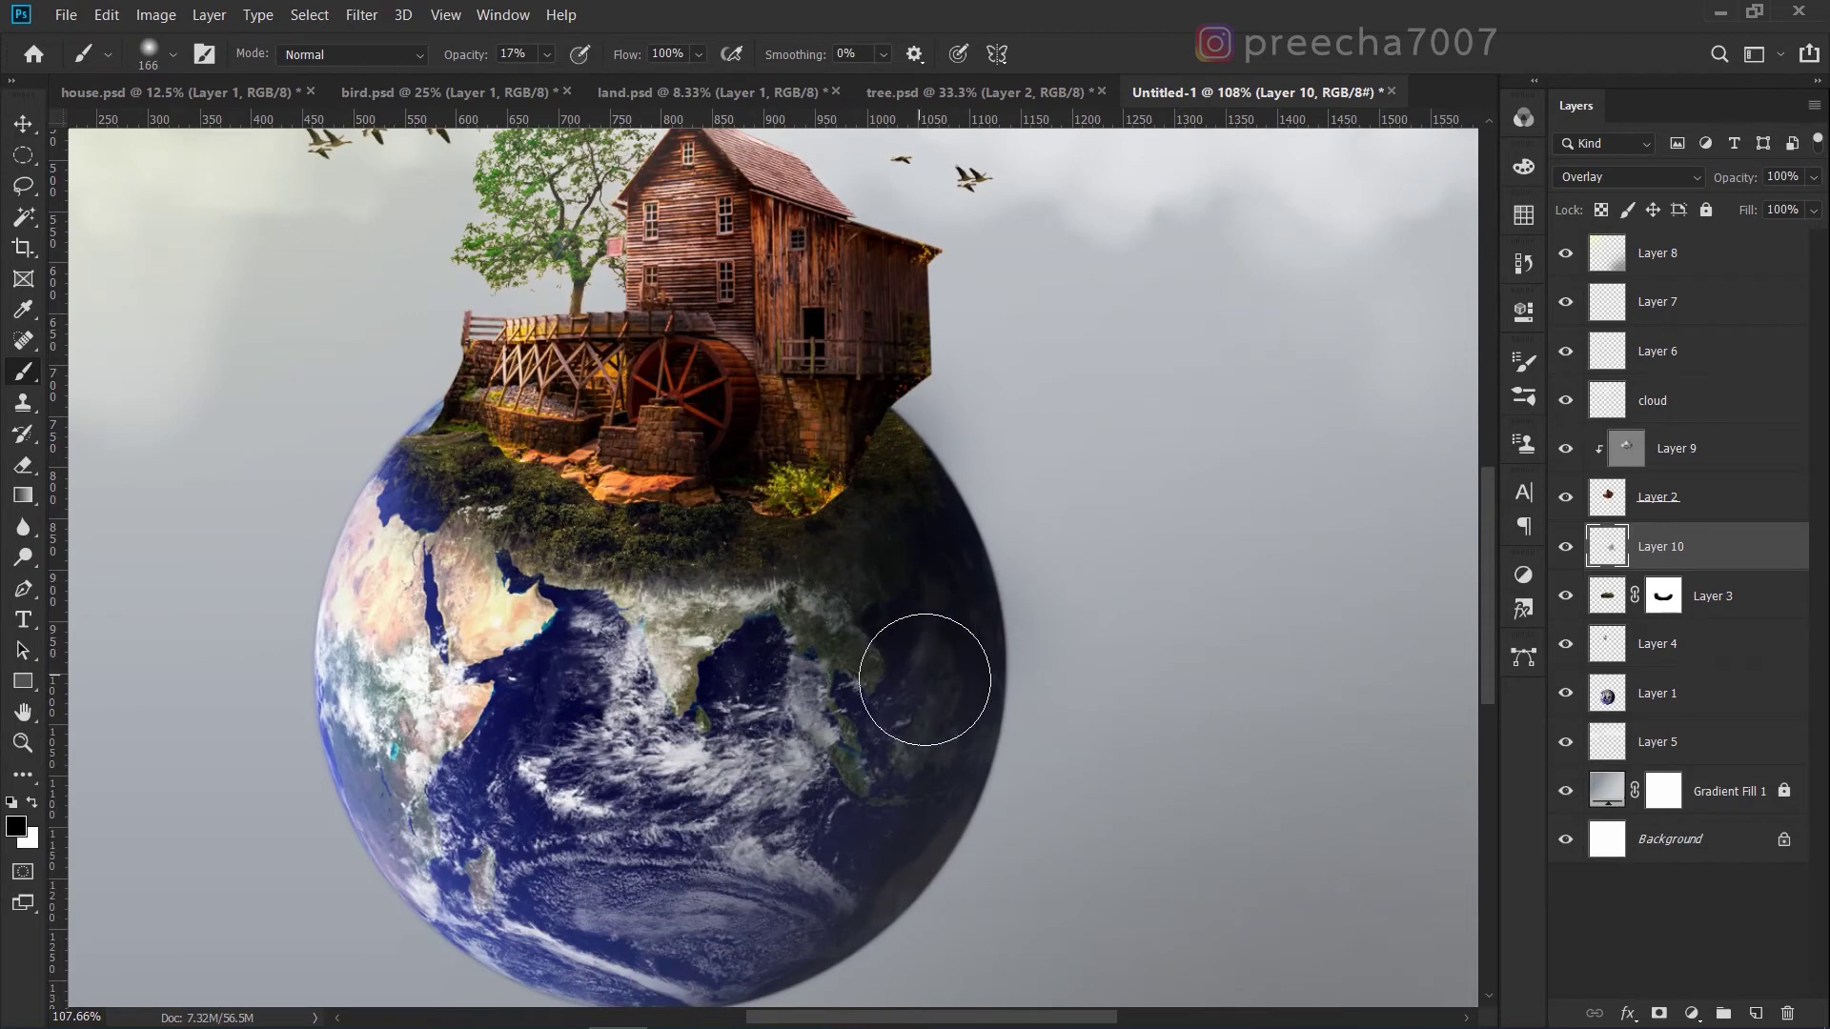
# Lower the opacity of the painted shadow layer to 85%.
pyautogui.keyDown('alt'); pyautogui.scroll(-3, 920, 667); pyautogui.keyUp('alt')
pyautogui.keyDown('alt'); pyautogui.scroll(1, 911, 645); pyautogui.keyUp('alt')
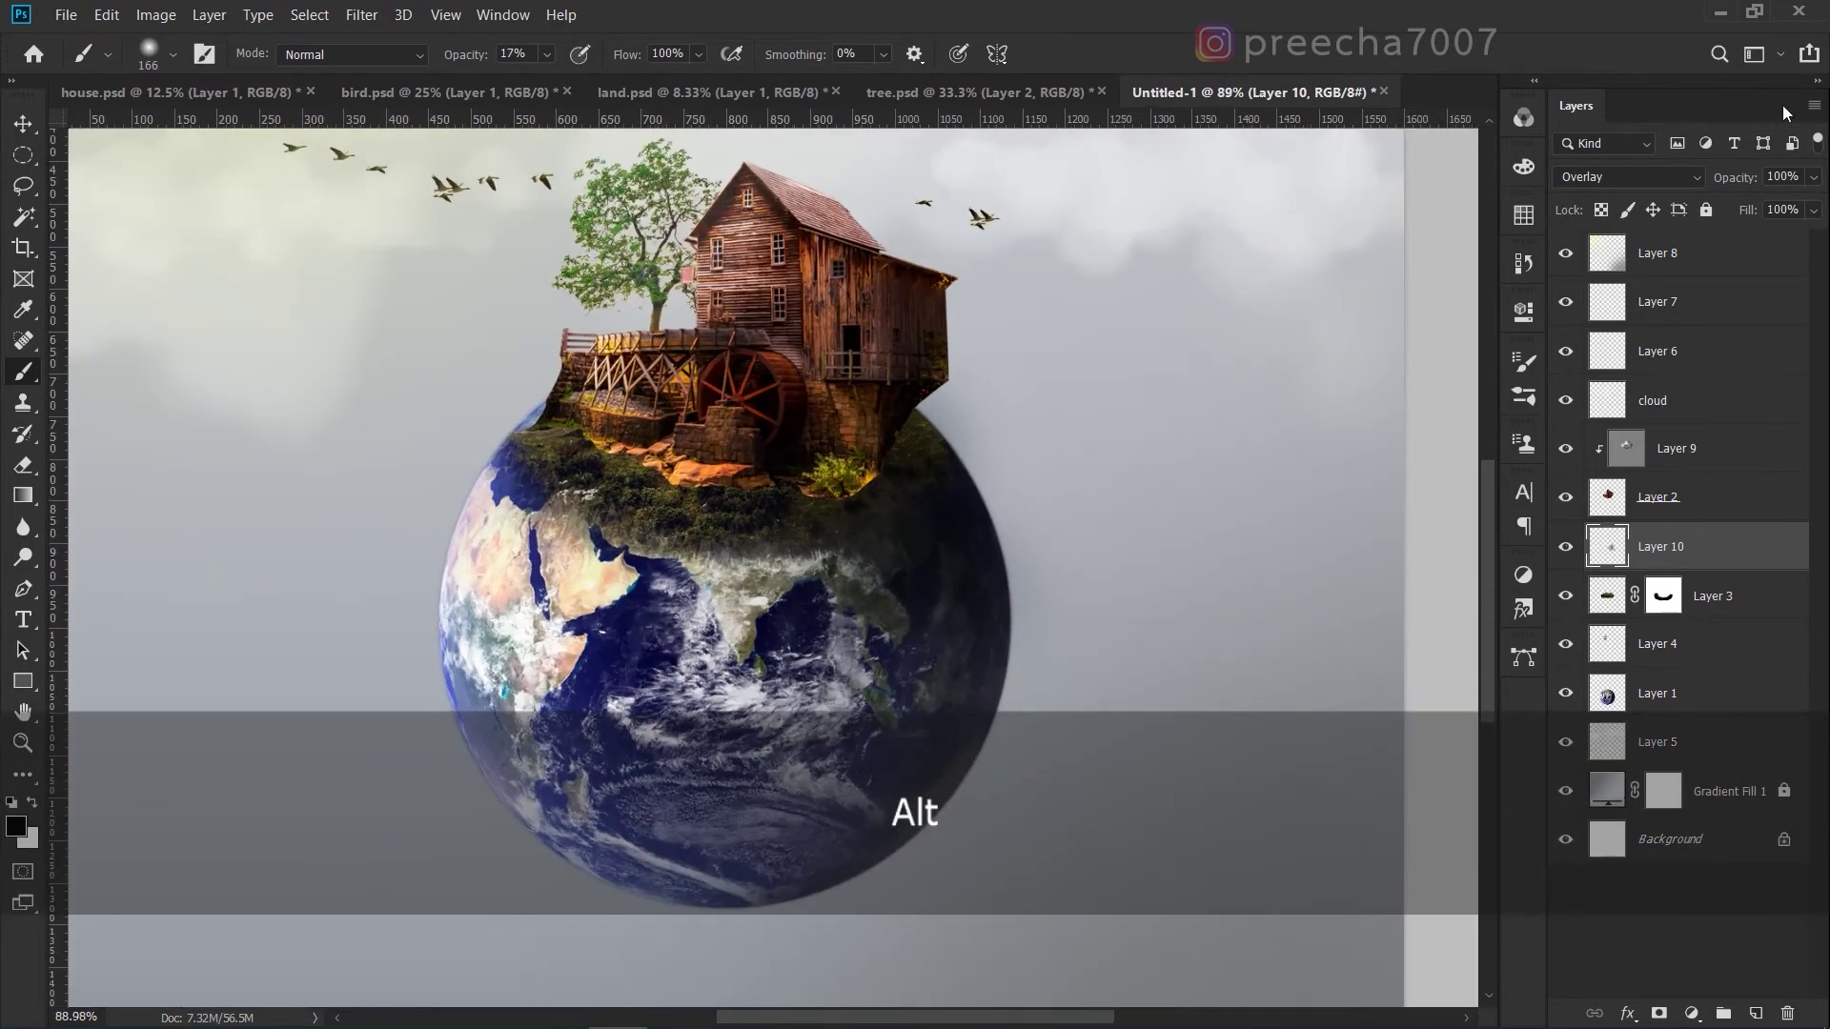
pyautogui.click(1813, 177)
pyautogui.moveTo(1782, 204); pyautogui.dragTo(1797, 206)
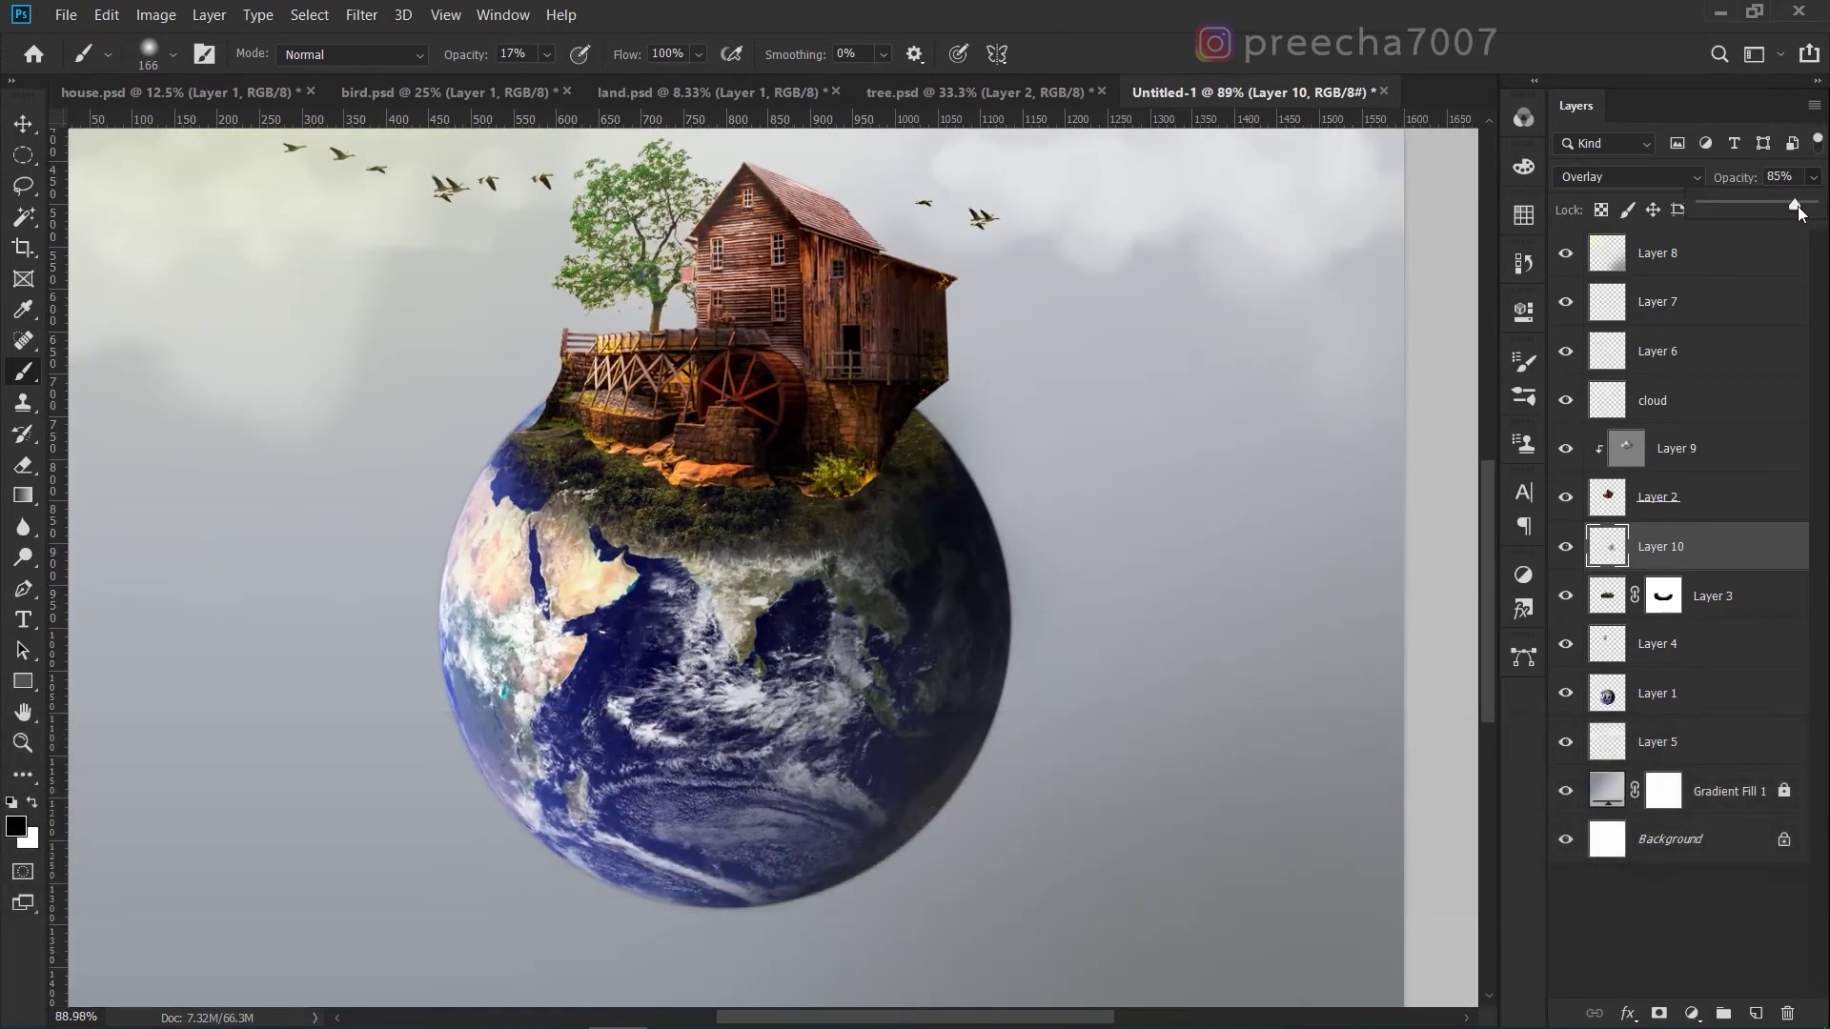
# Resize the brush to 169 px and paint more shadow along the planet's lower right side and across its ocean area.
pyautogui.keyDown('alt'); pyautogui.rightClick(974, 781); pyautogui.keyUp('alt')
pyautogui.moveTo(848, 864)
pyautogui.mouseDown()
pyautogui.moveTo(762, 871)
pyautogui.moveTo(731, 898)
pyautogui.mouseUp()
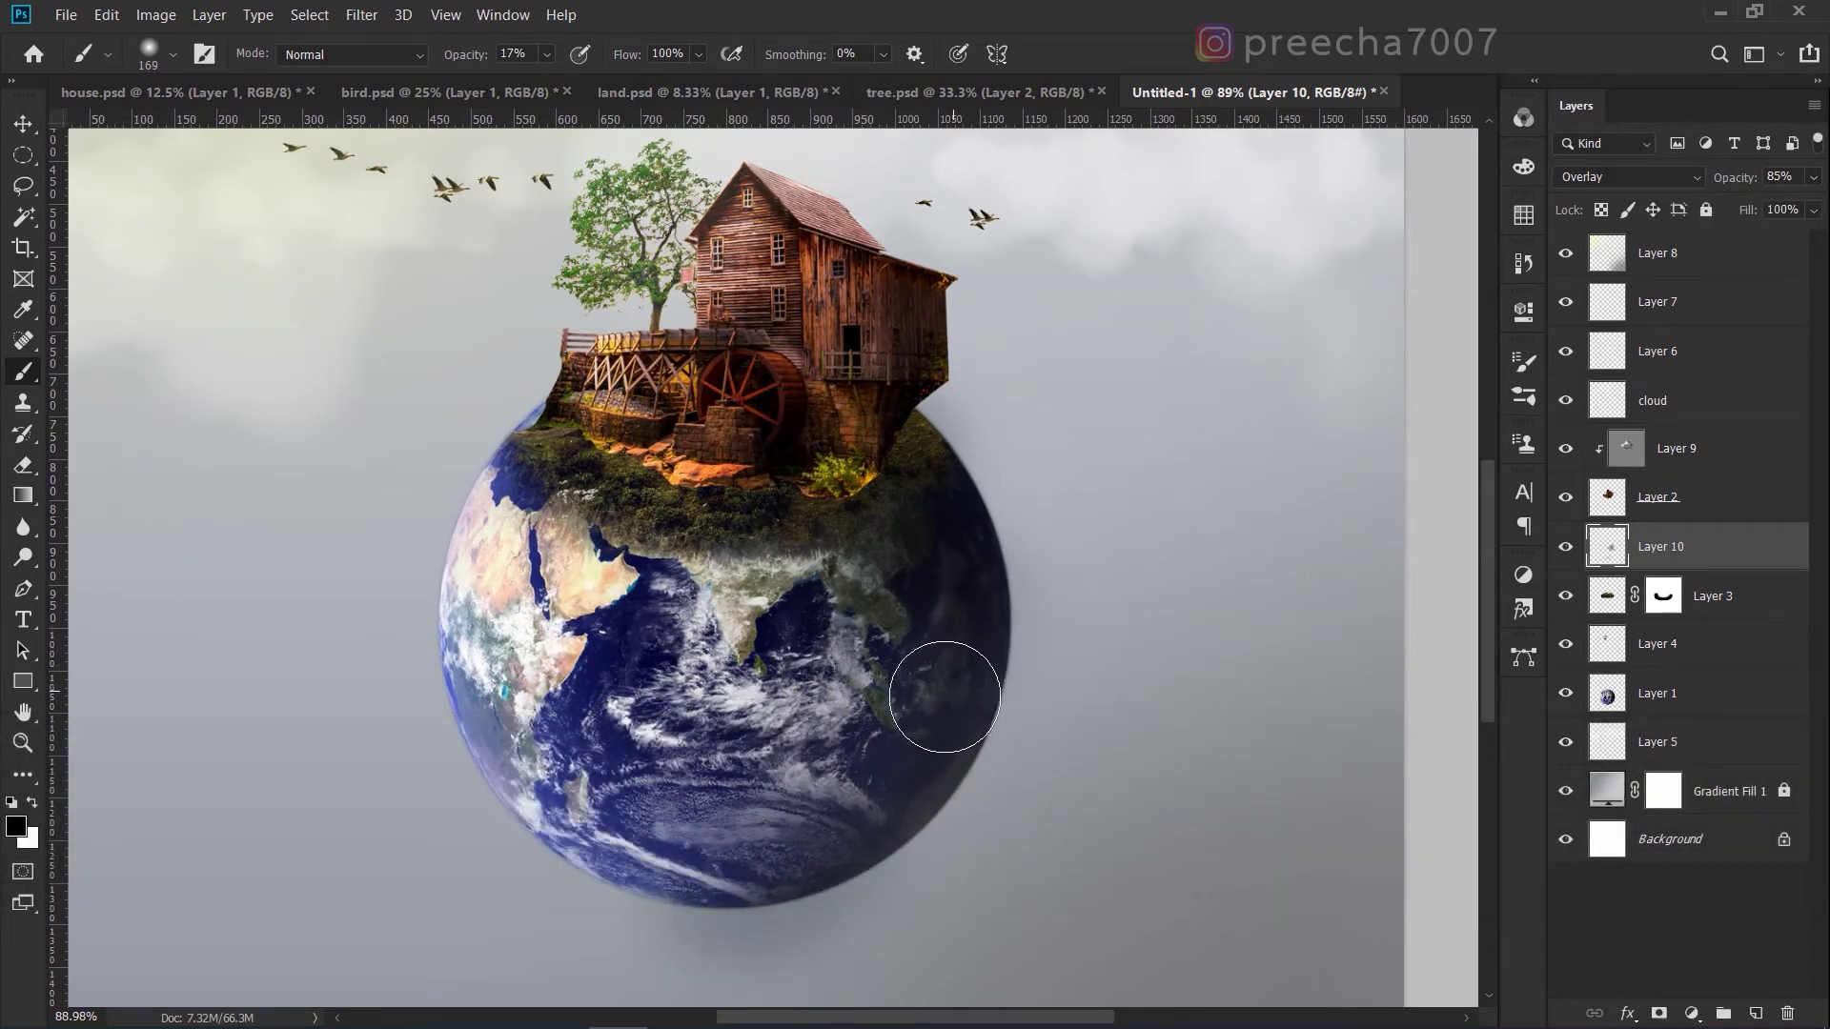
pyautogui.moveTo(869, 675)
pyautogui.mouseDown()
pyautogui.moveTo(814, 808)
pyautogui.moveTo(731, 835)
pyautogui.moveTo(825, 724)
pyautogui.moveTo(696, 796)
pyautogui.mouseUp()
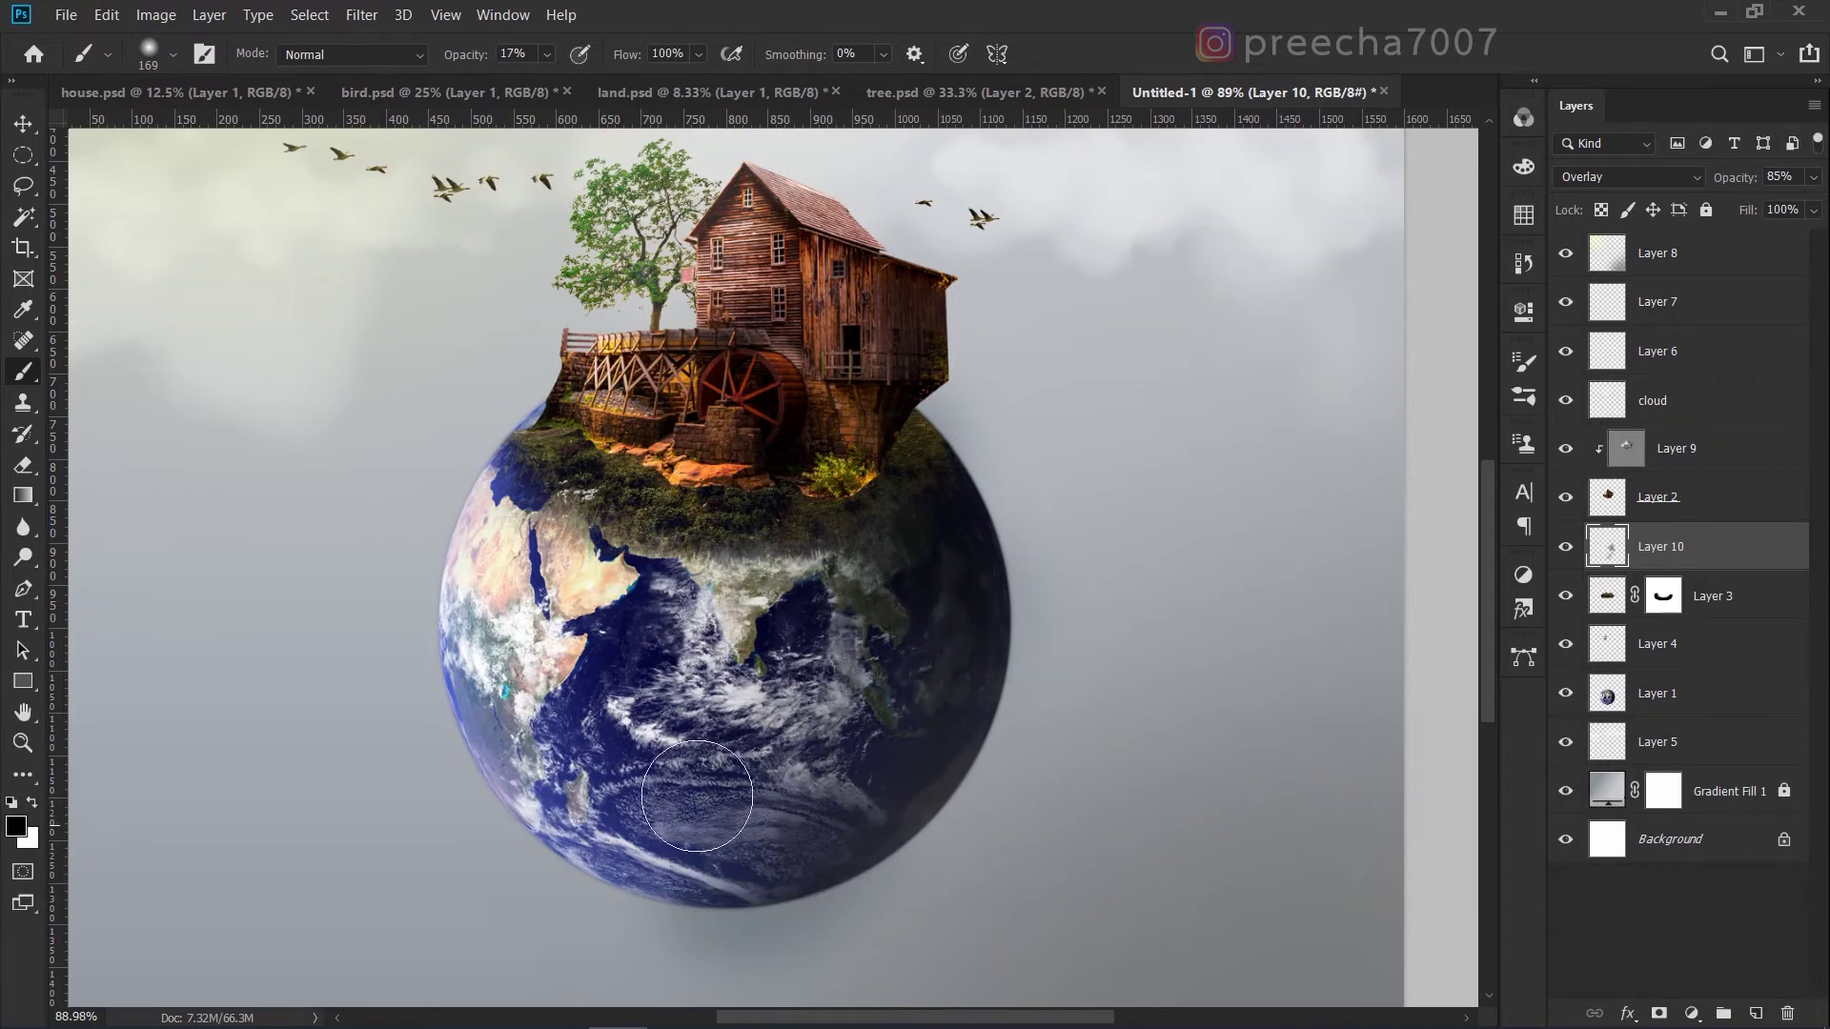
pyautogui.moveTo(826, 595)
pyautogui.mouseDown()
pyautogui.moveTo(780, 590)
pyautogui.moveTo(790, 767)
pyautogui.mouseUp()
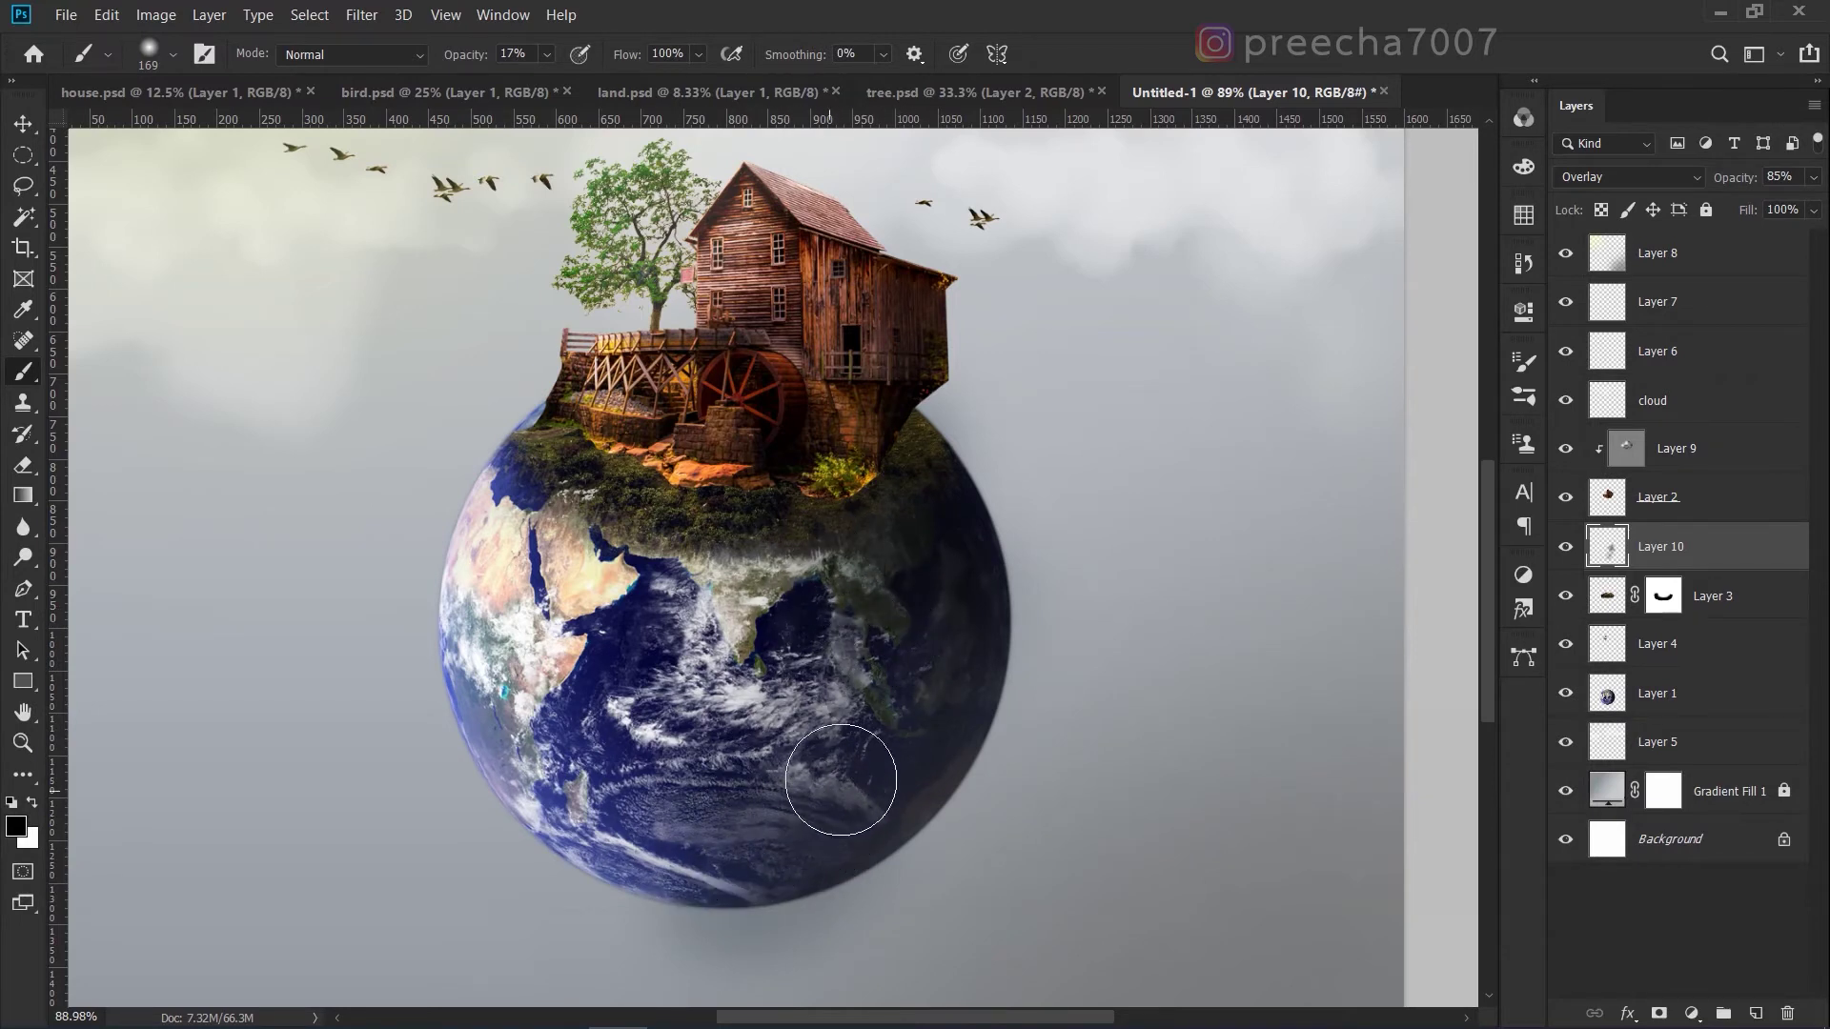
pyautogui.scroll(2, 762, 723)
pyautogui.scroll(-1, 760, 732)
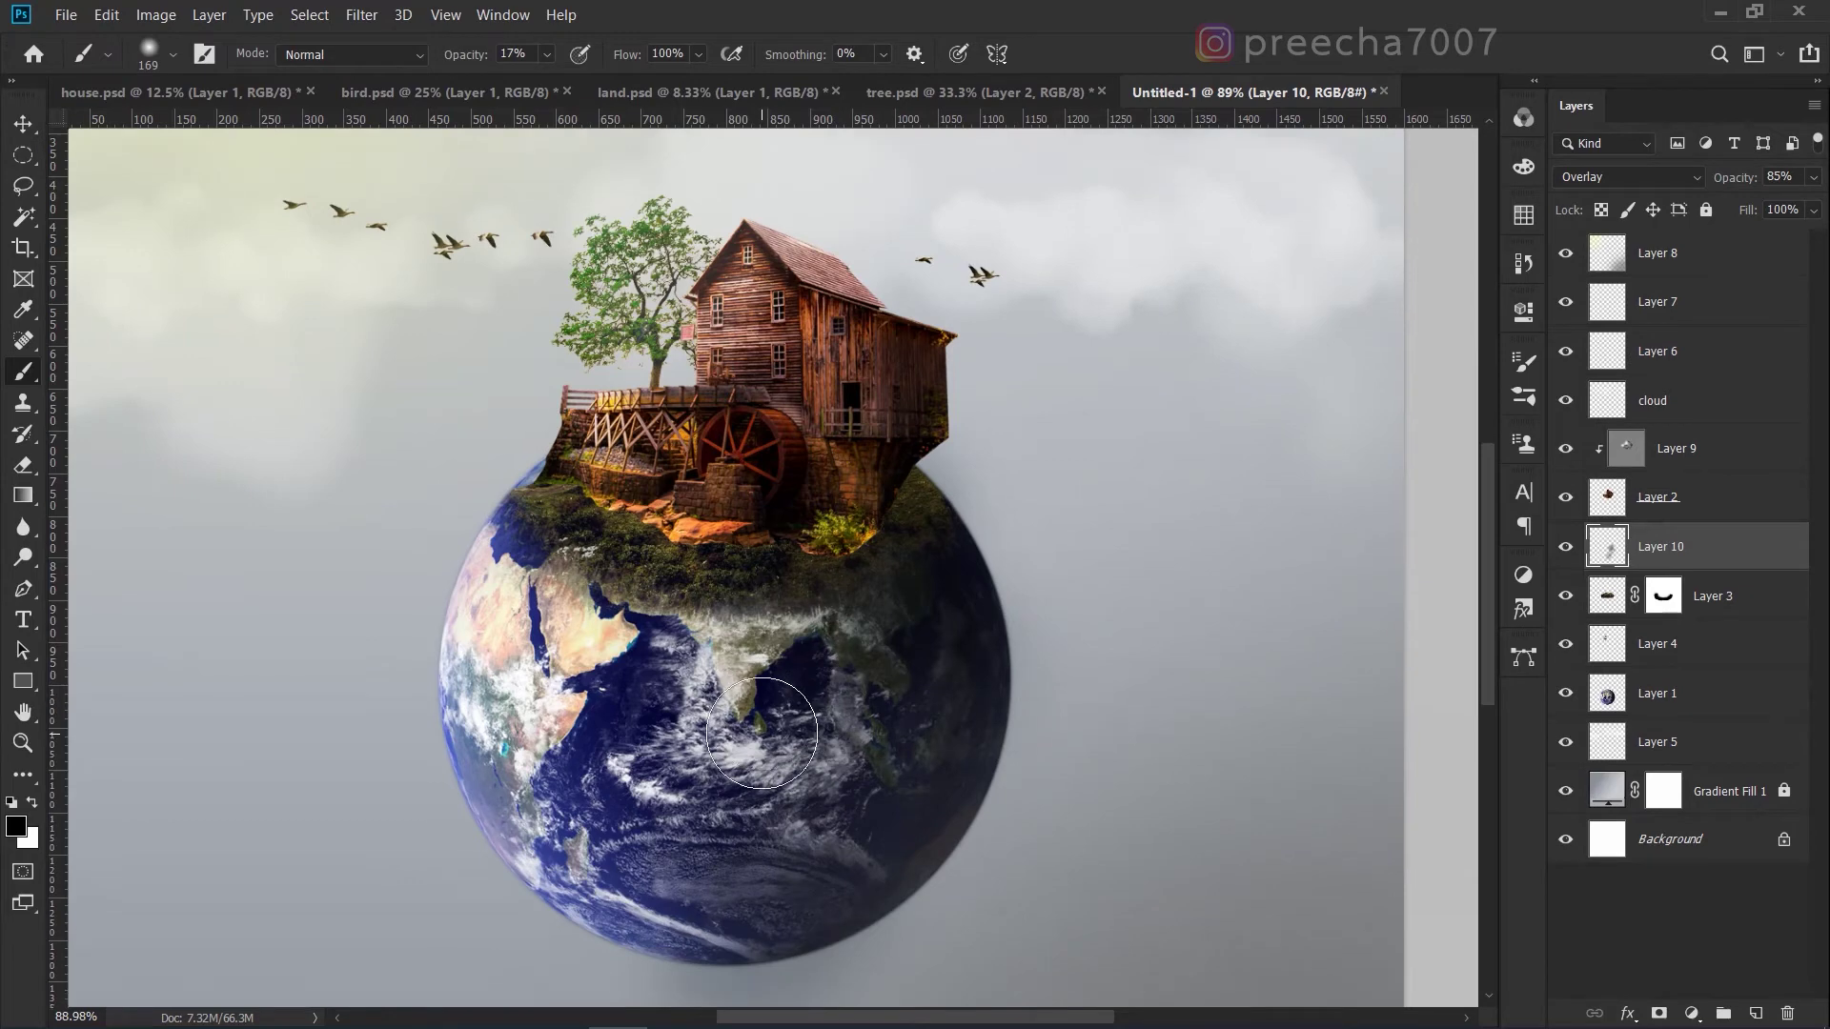
# Soften the house layer's cut-out edge between the right overhang and the bush using a 31 px Blur tool at 100% strength, undoing excess blurring.
pyautogui.scroll(5, 934, 535)
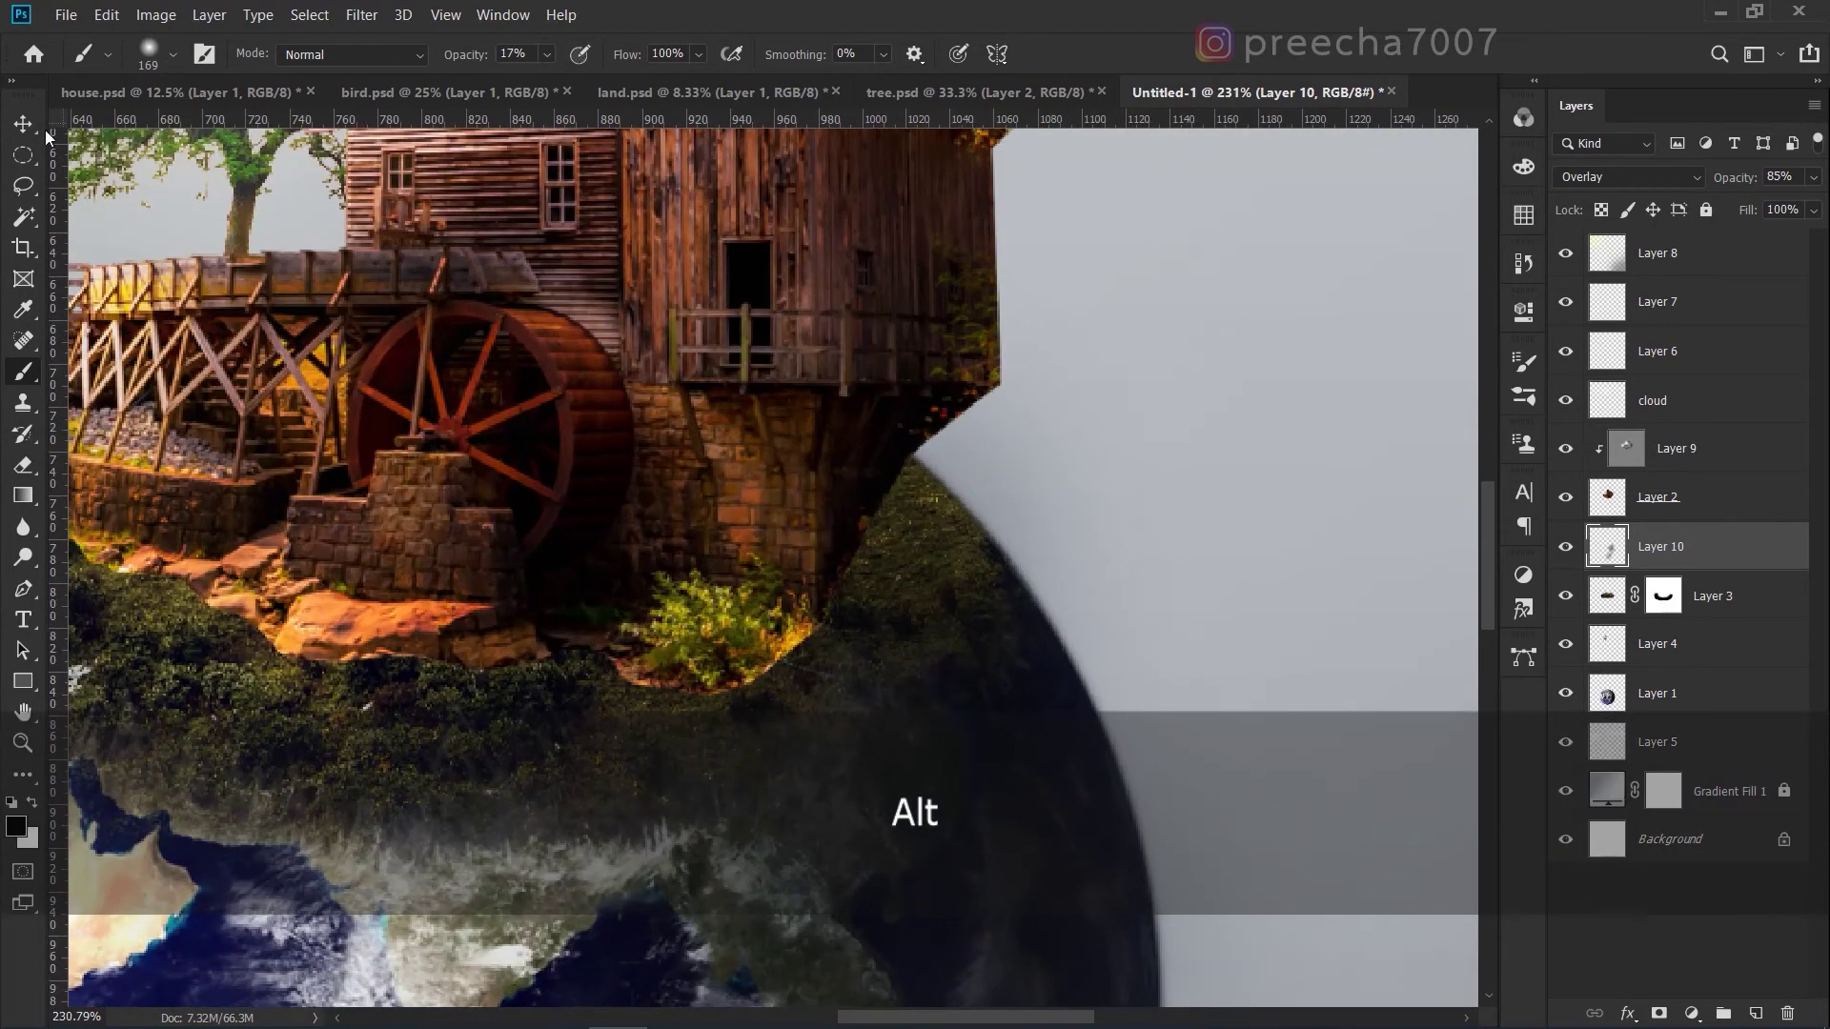
pyautogui.press('v')
pyautogui.click(678, 515)
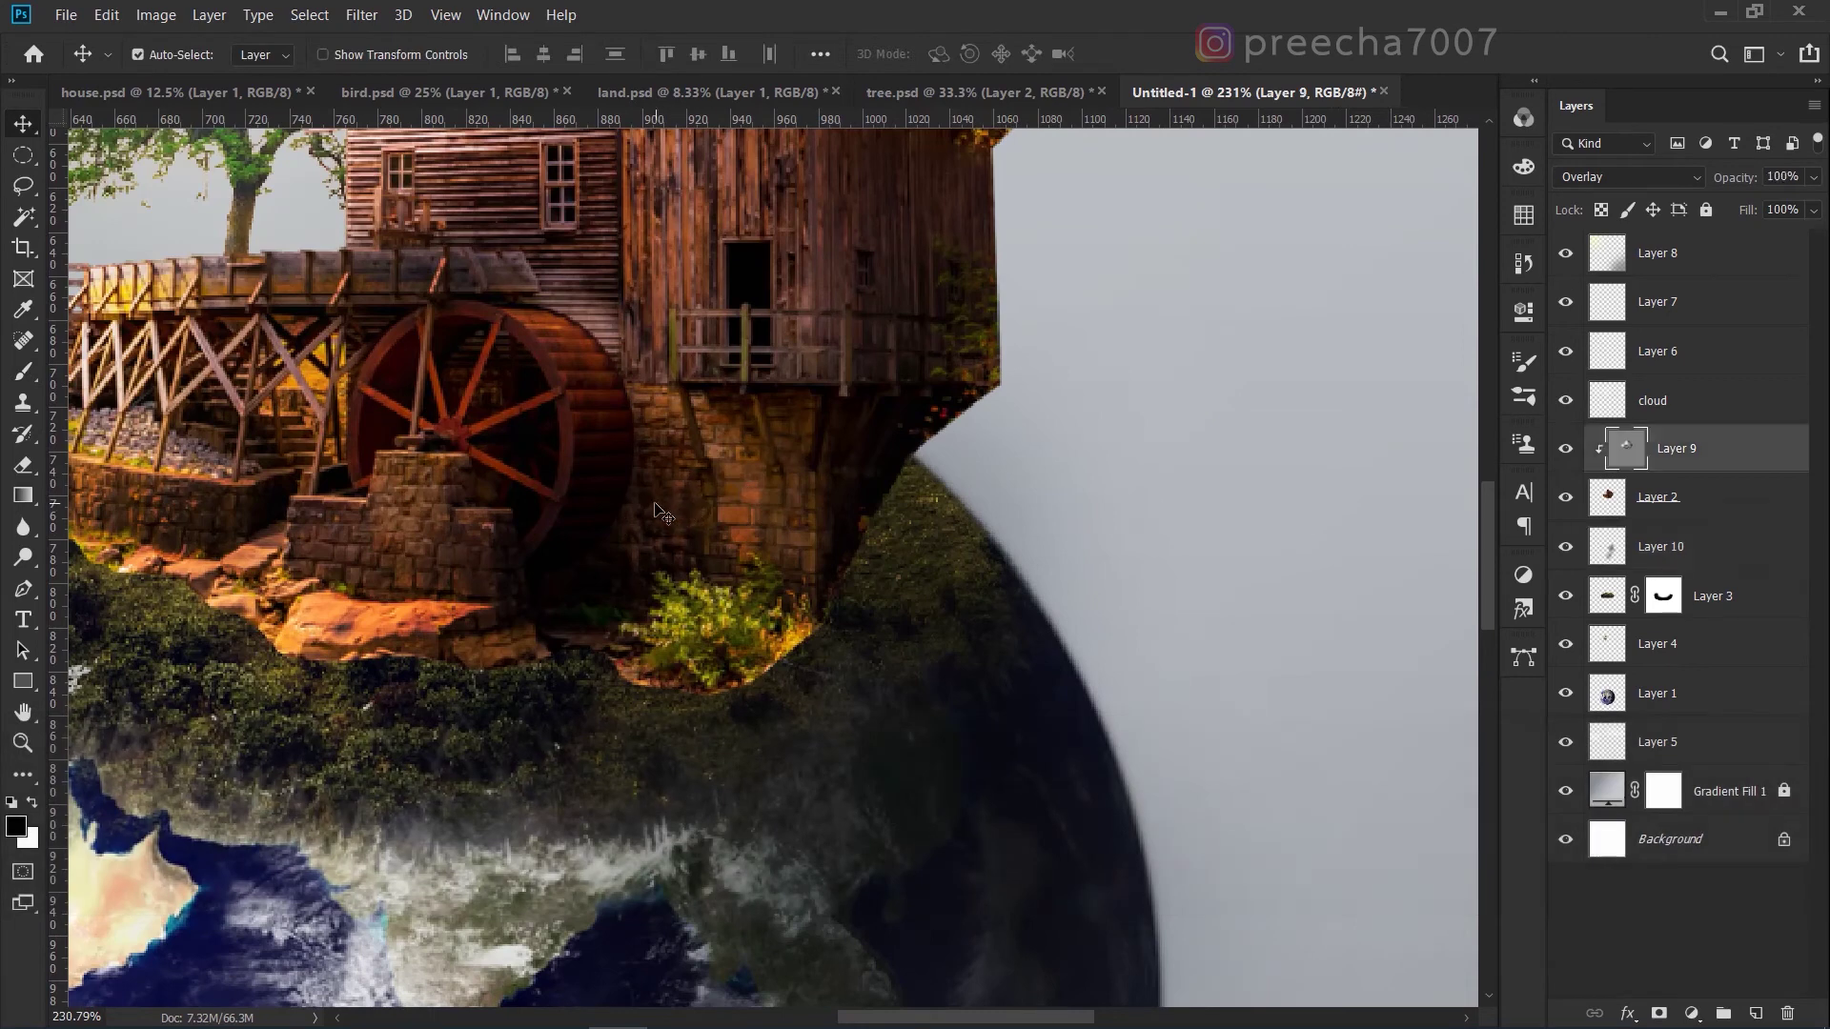
pyautogui.click(1702, 506)
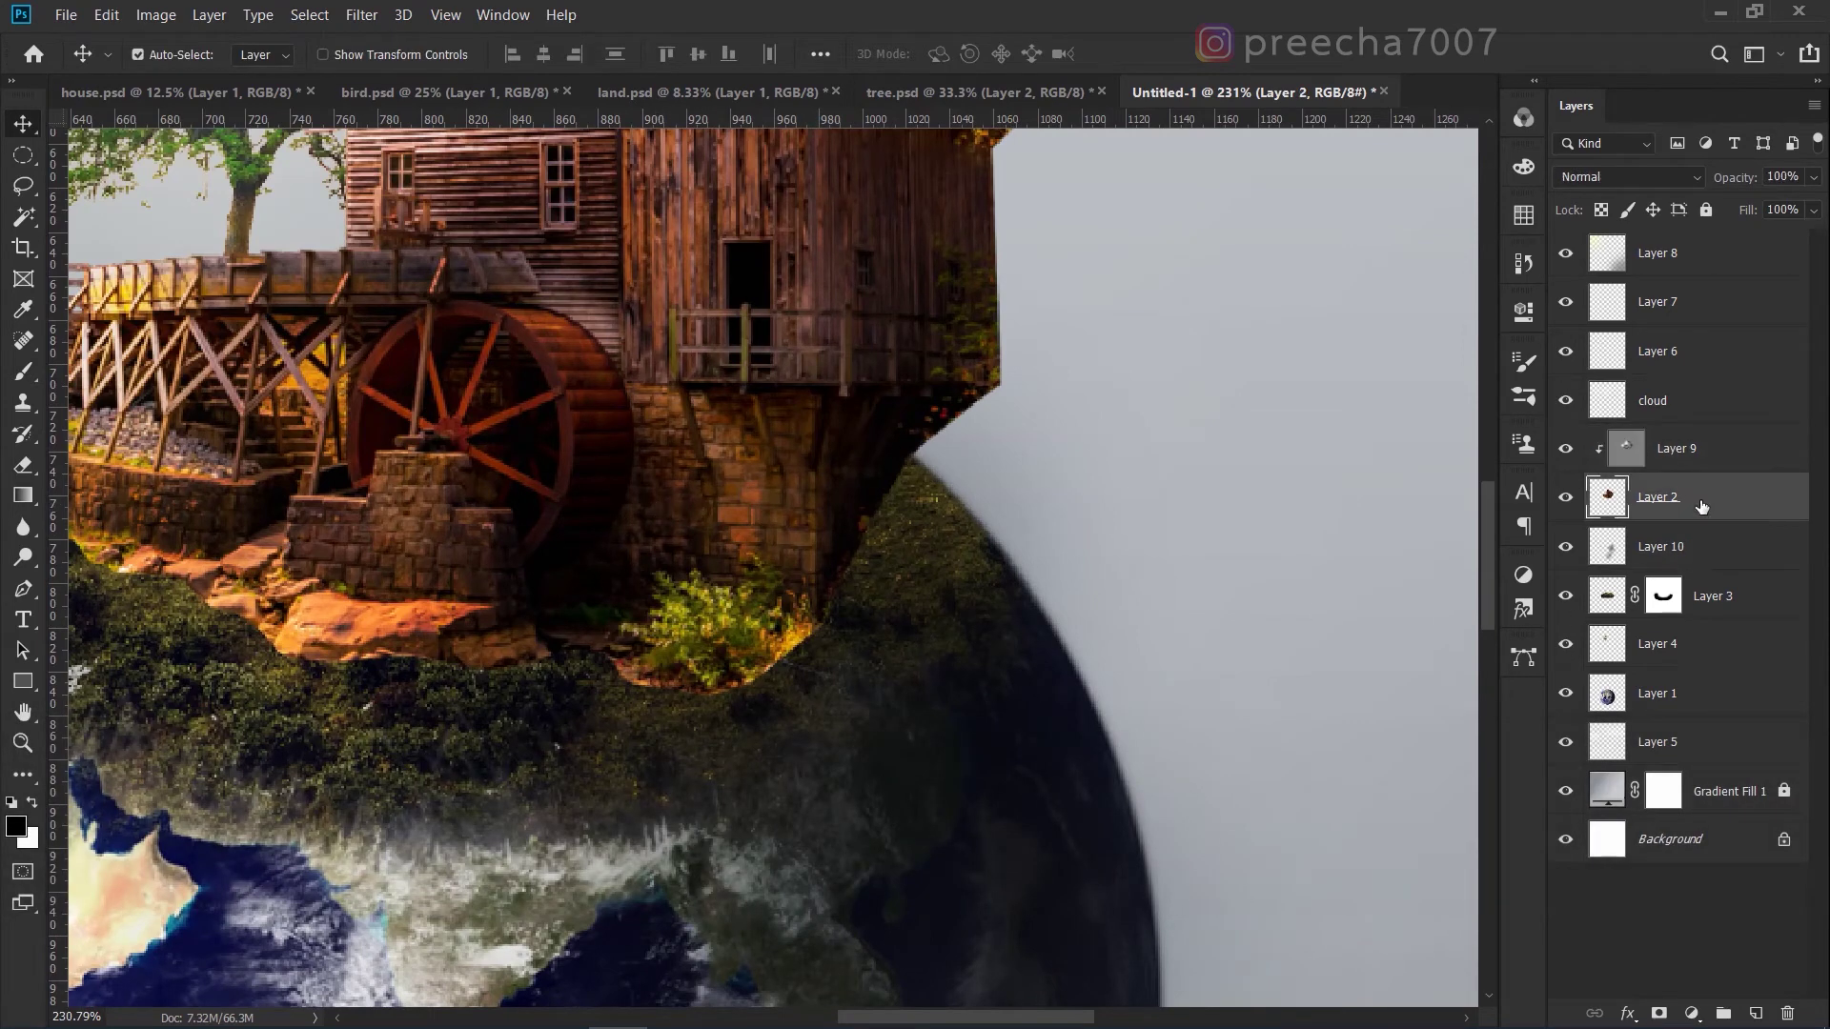
pyautogui.click(21, 527)
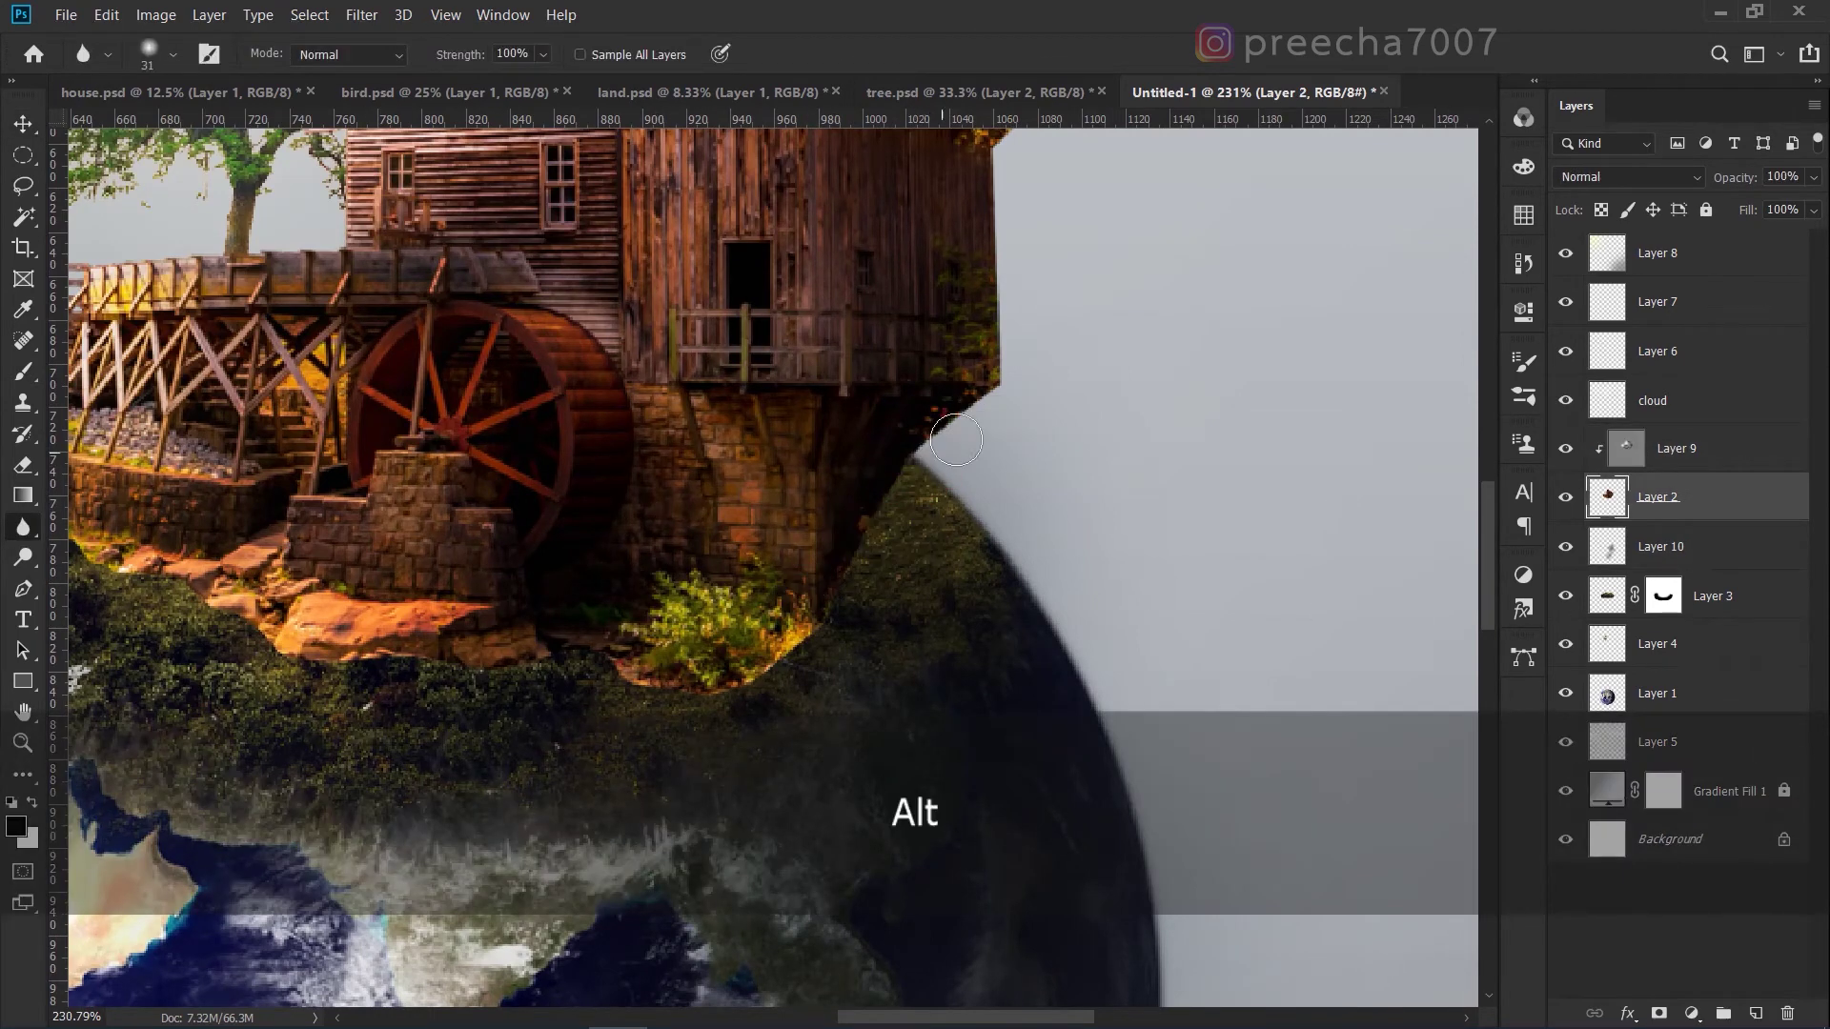
pyautogui.moveTo(956, 440)
pyautogui.mouseDown()
pyautogui.moveTo(939, 436)
pyautogui.moveTo(801, 641)
pyautogui.moveTo(722, 709)
pyautogui.mouseUp()
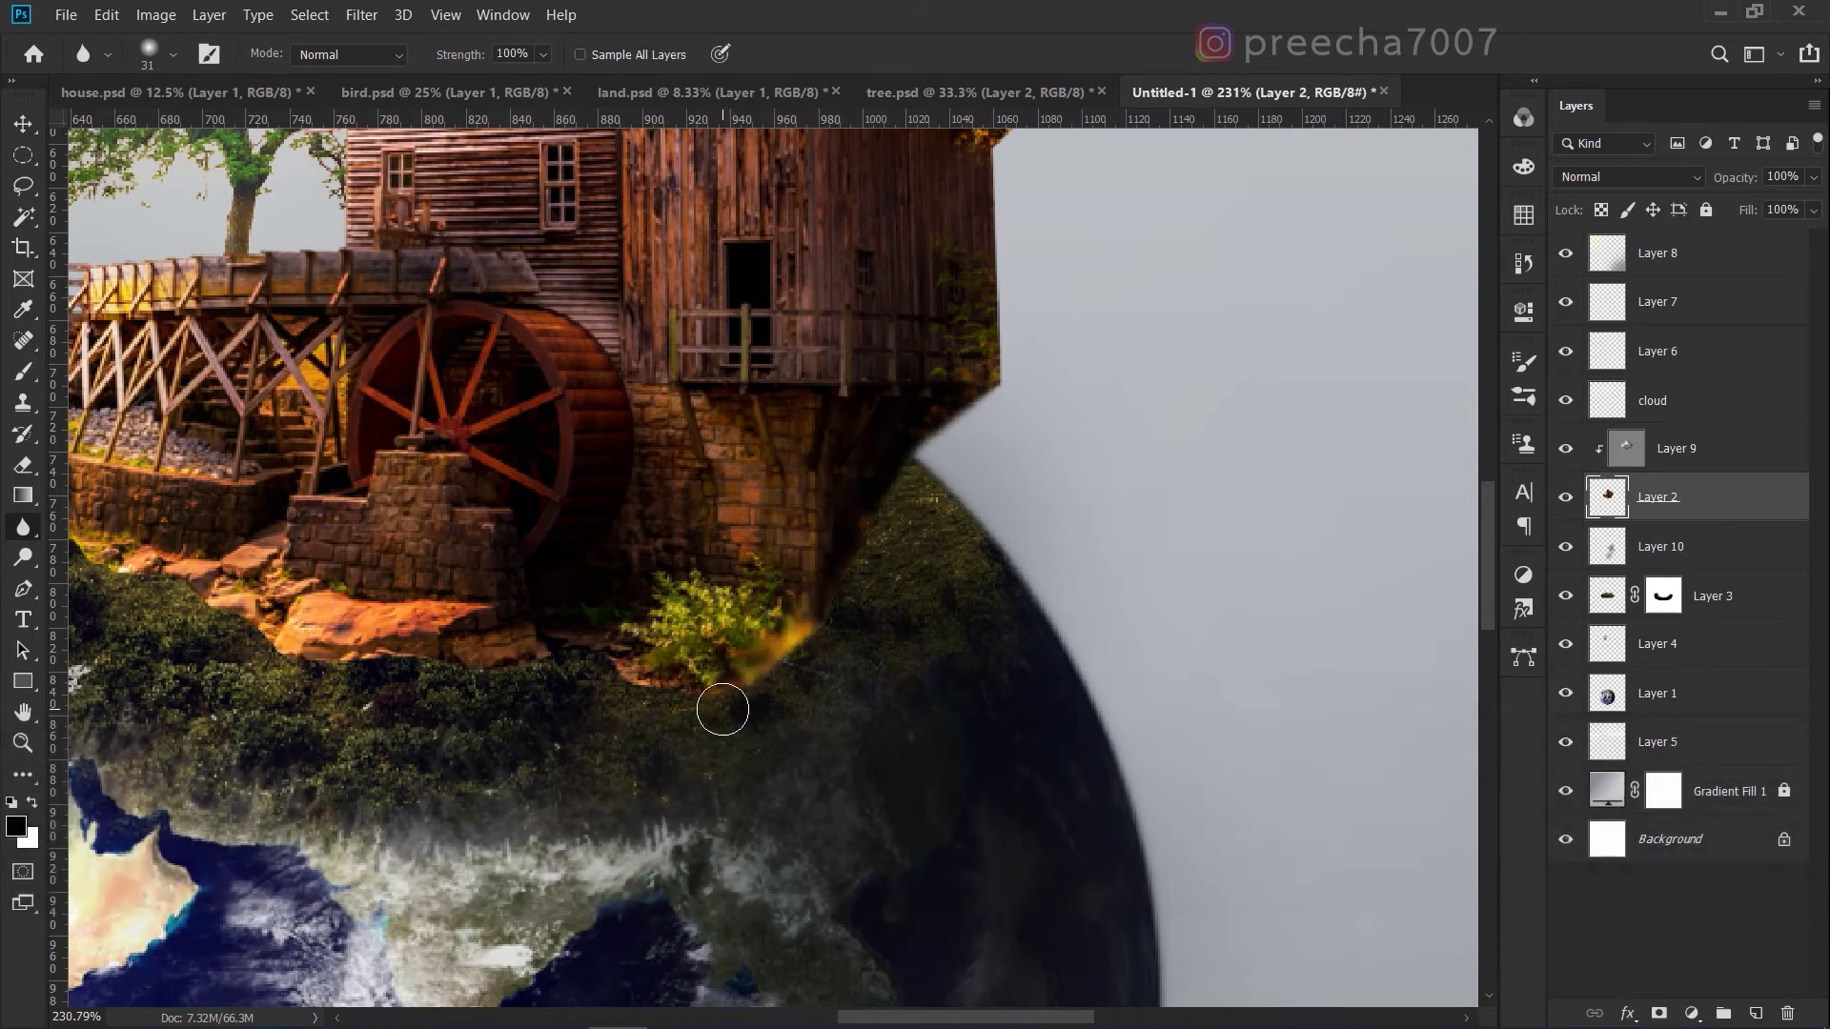
pyautogui.hotkey('ctrl', 'z')
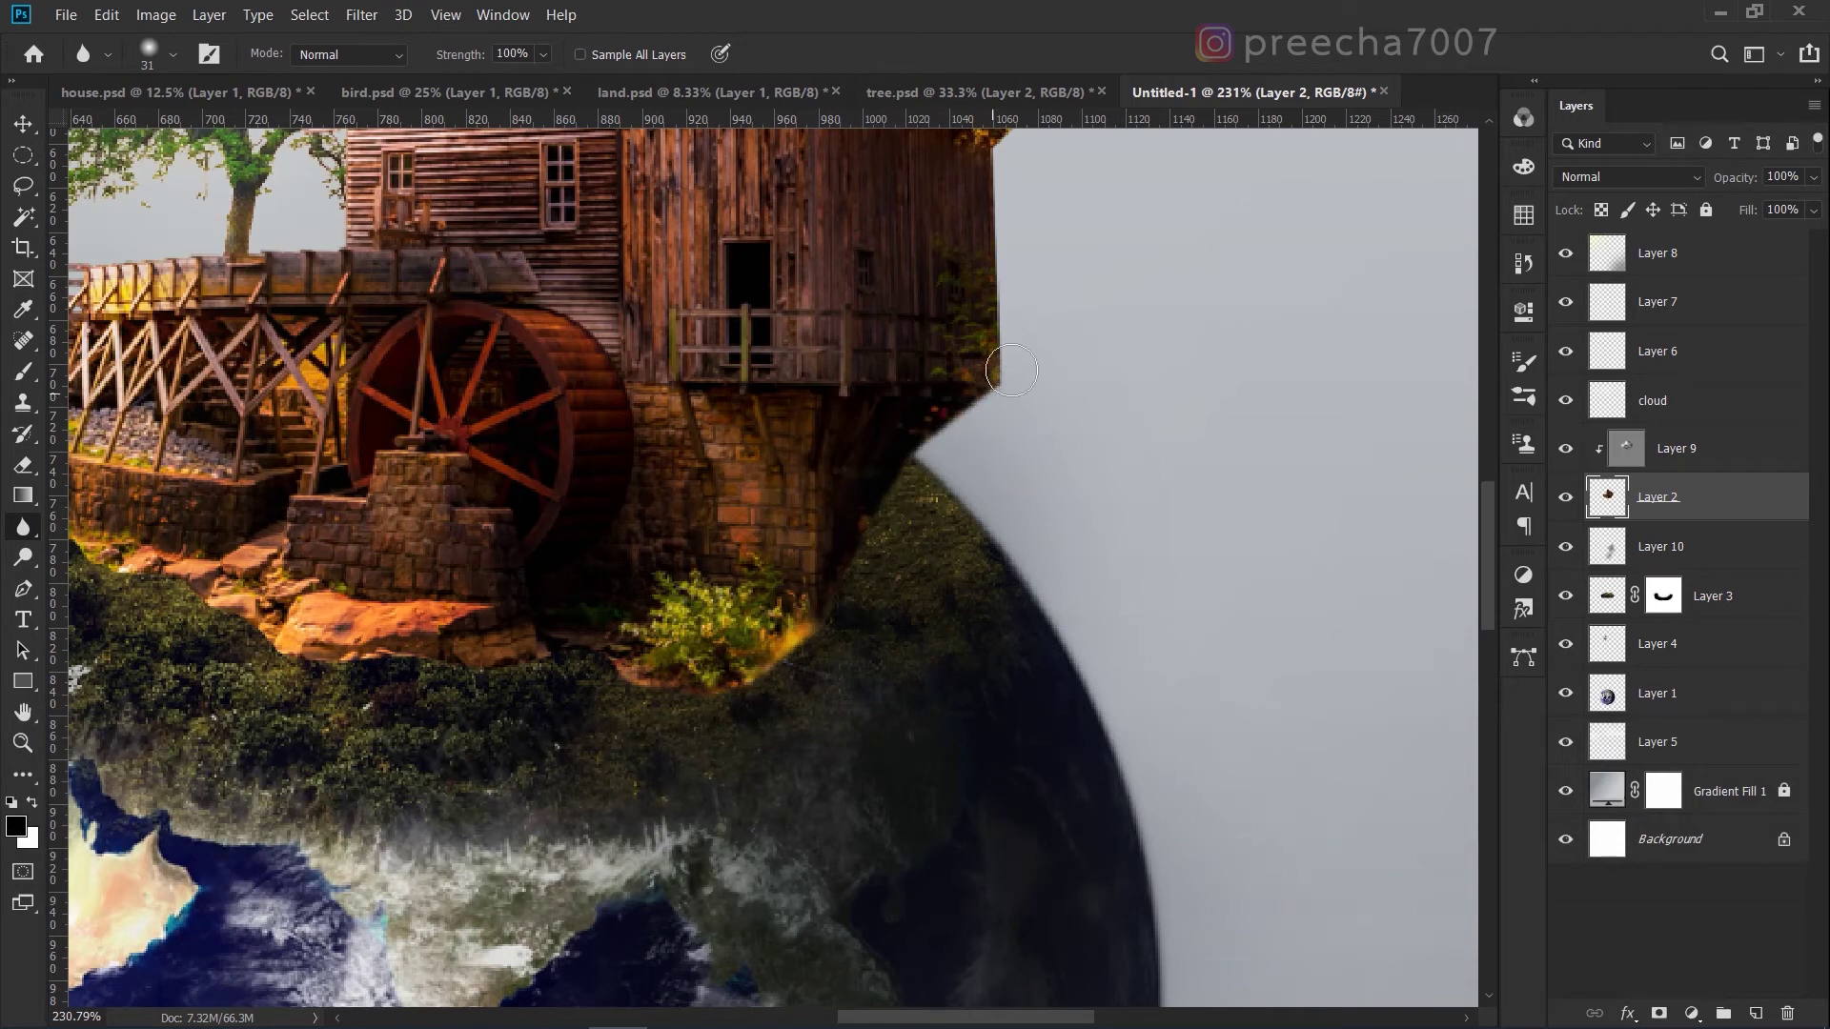
# Erase the sharp corner beneath the house's right wall with a soft 32 px eraser at 100% opacity.
pyautogui.press('e')
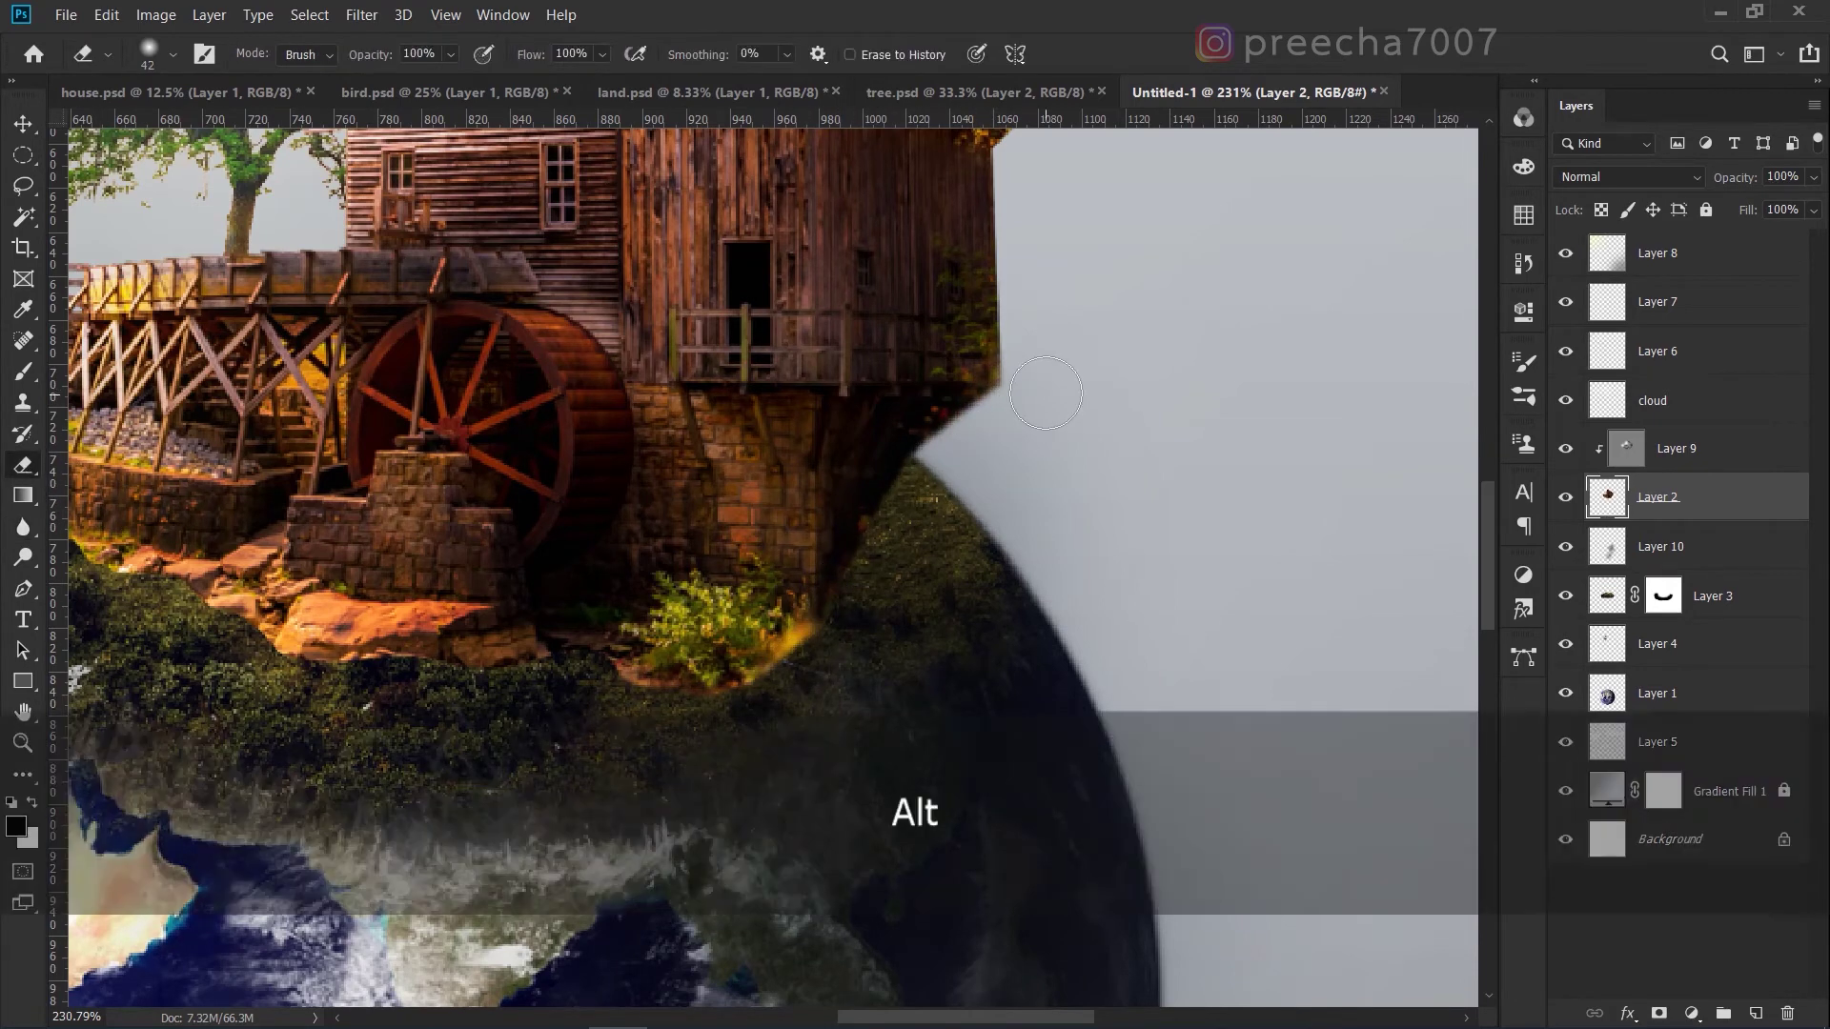
pyautogui.hotkey('ctrl', 'z')
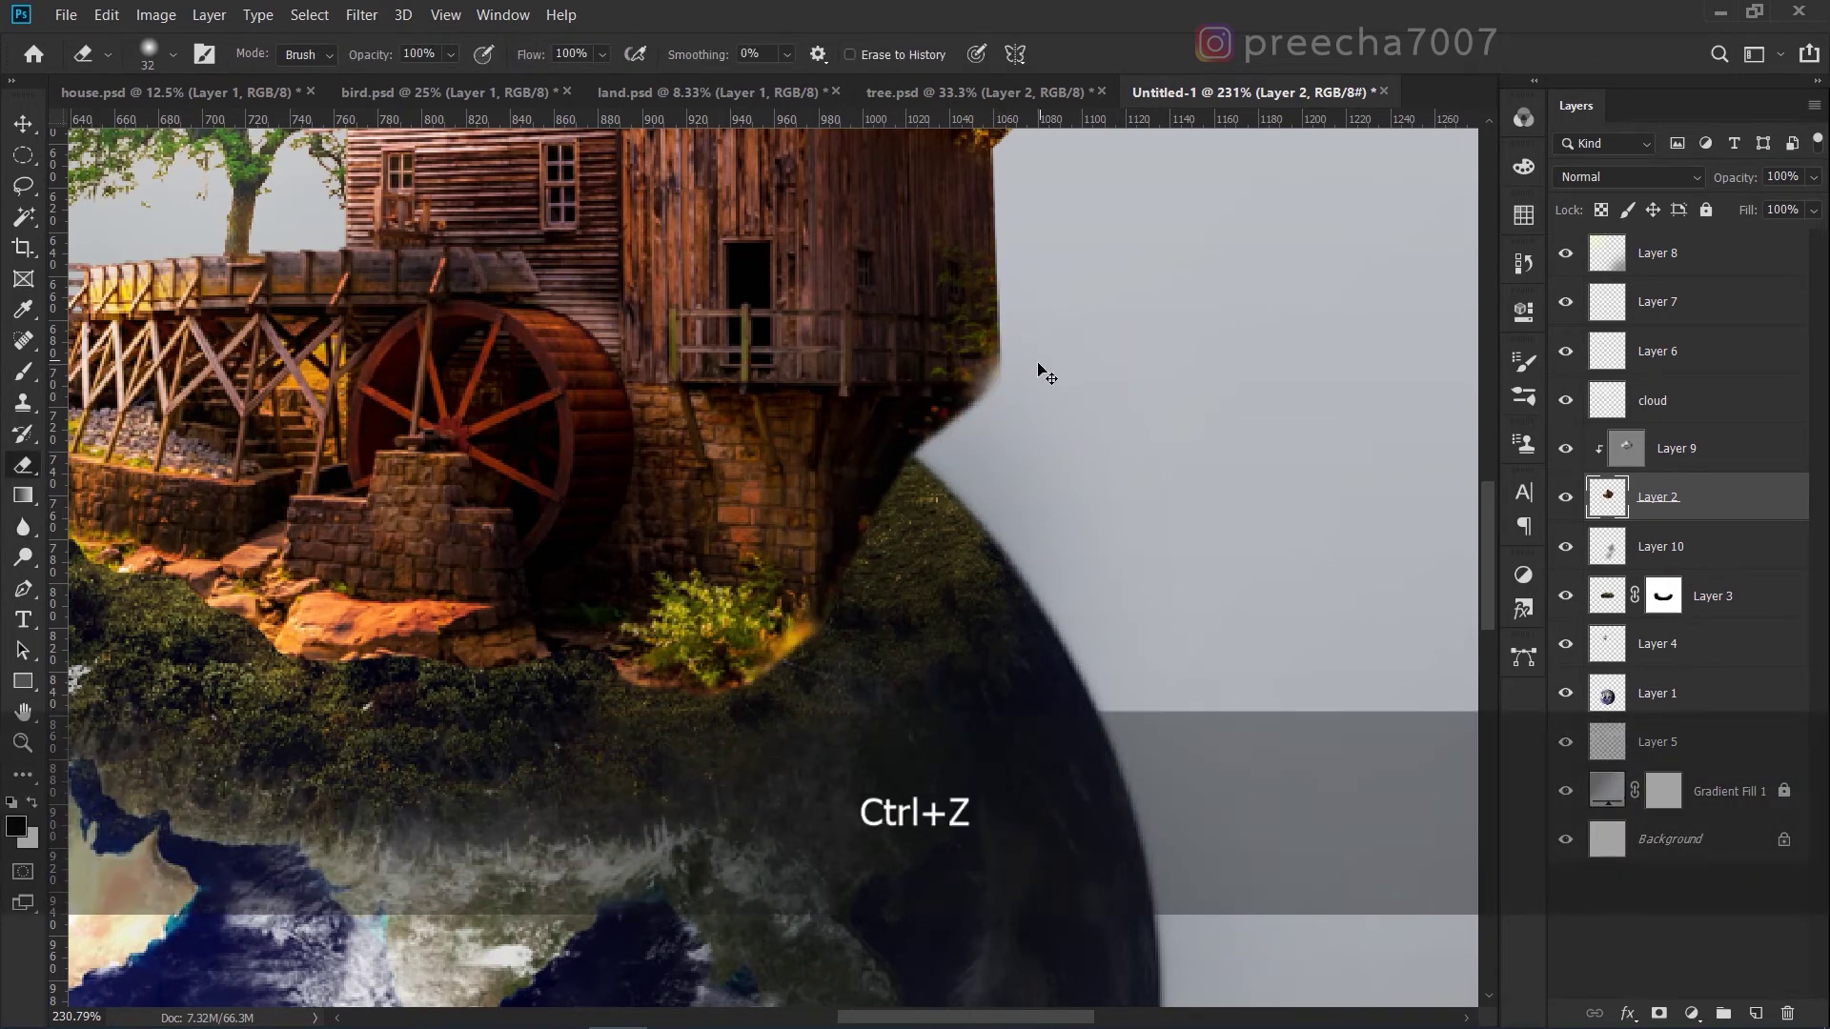
pyautogui.scroll(-4, 1046, 526)
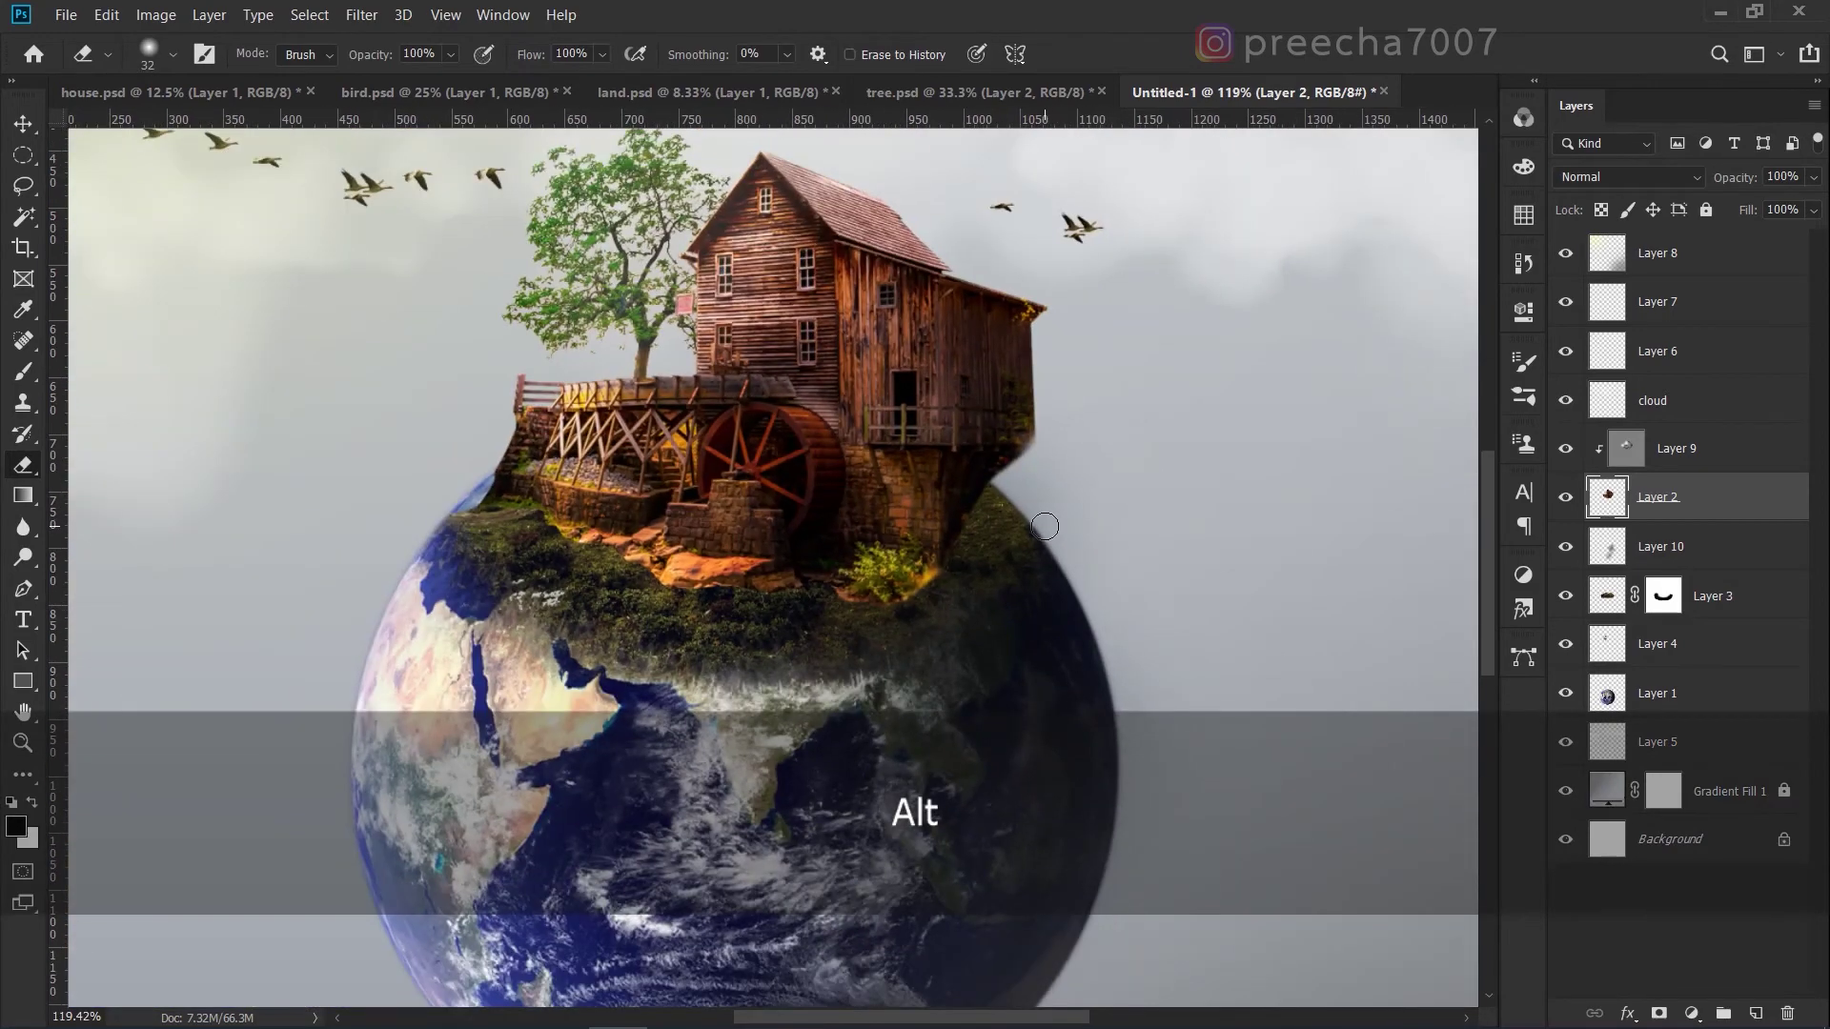
pyautogui.press('alt')
pyautogui.scroll(4, 1011, 556)
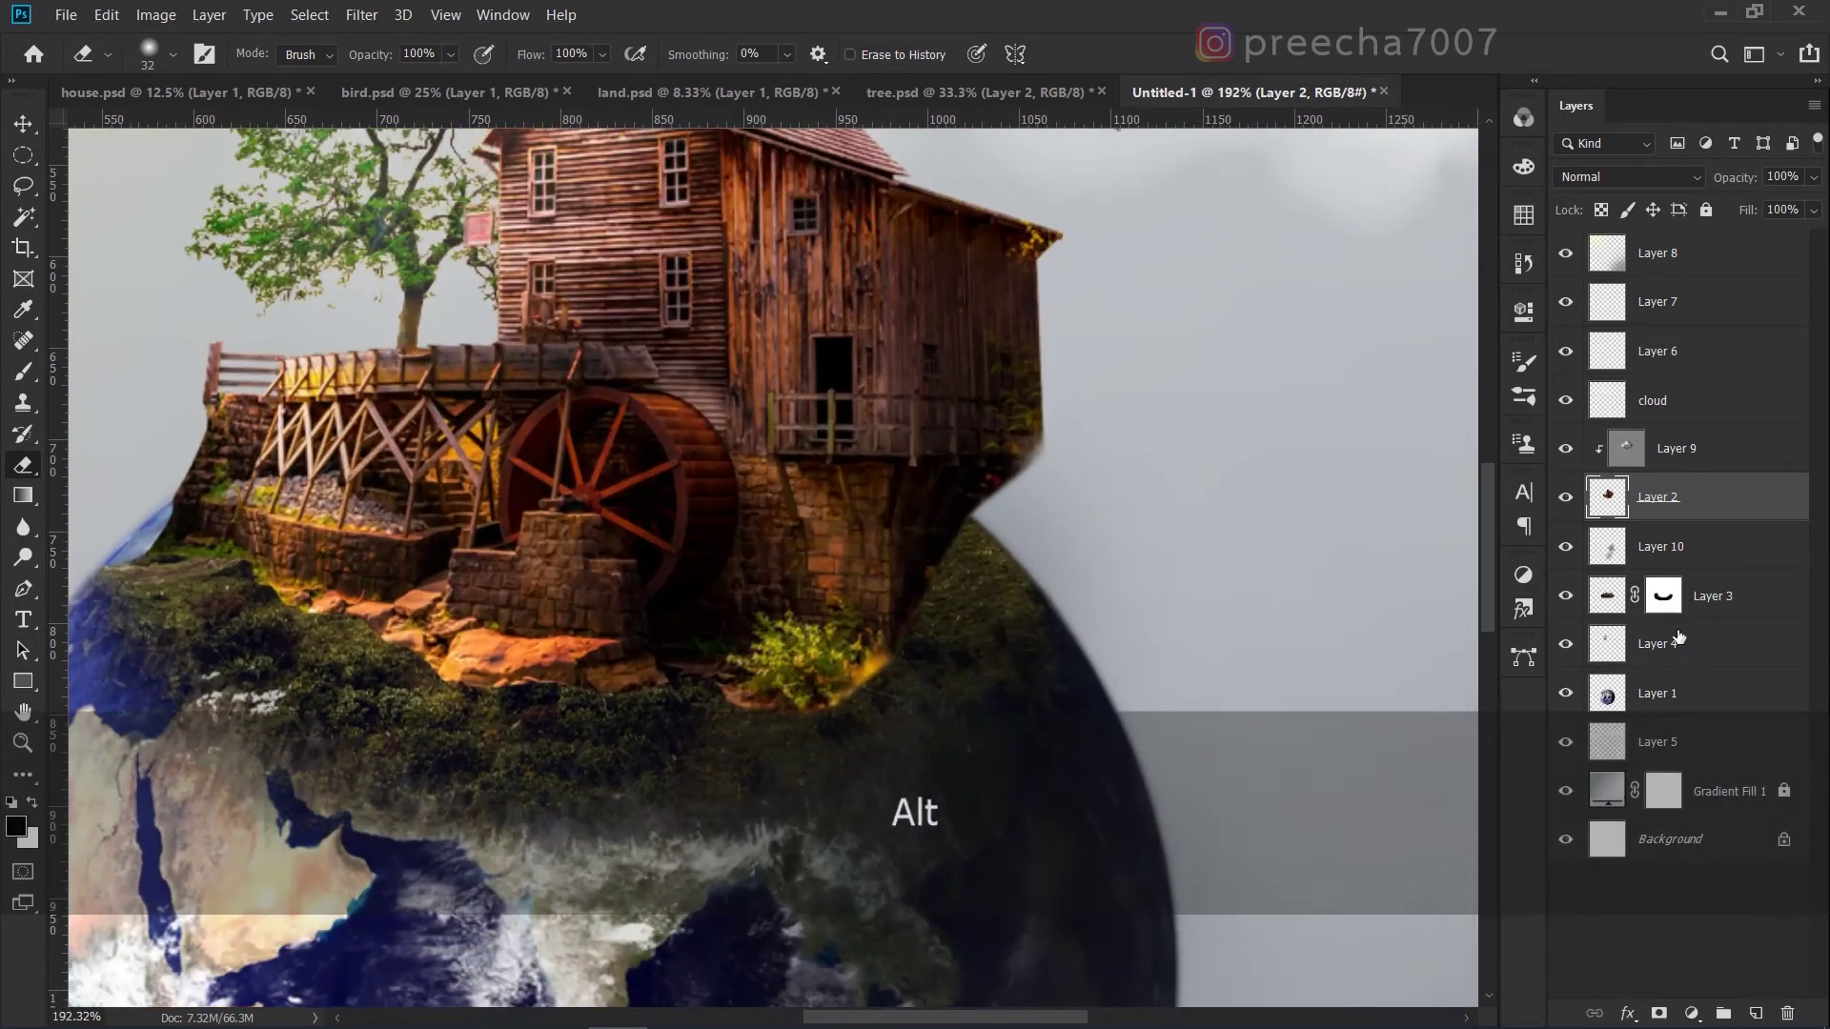
# On Layer 10, paint black shadow over the grass along the house's lower right base with a soft 38 px brush at 70% opacity.
pyautogui.hotkey('alt', '[')
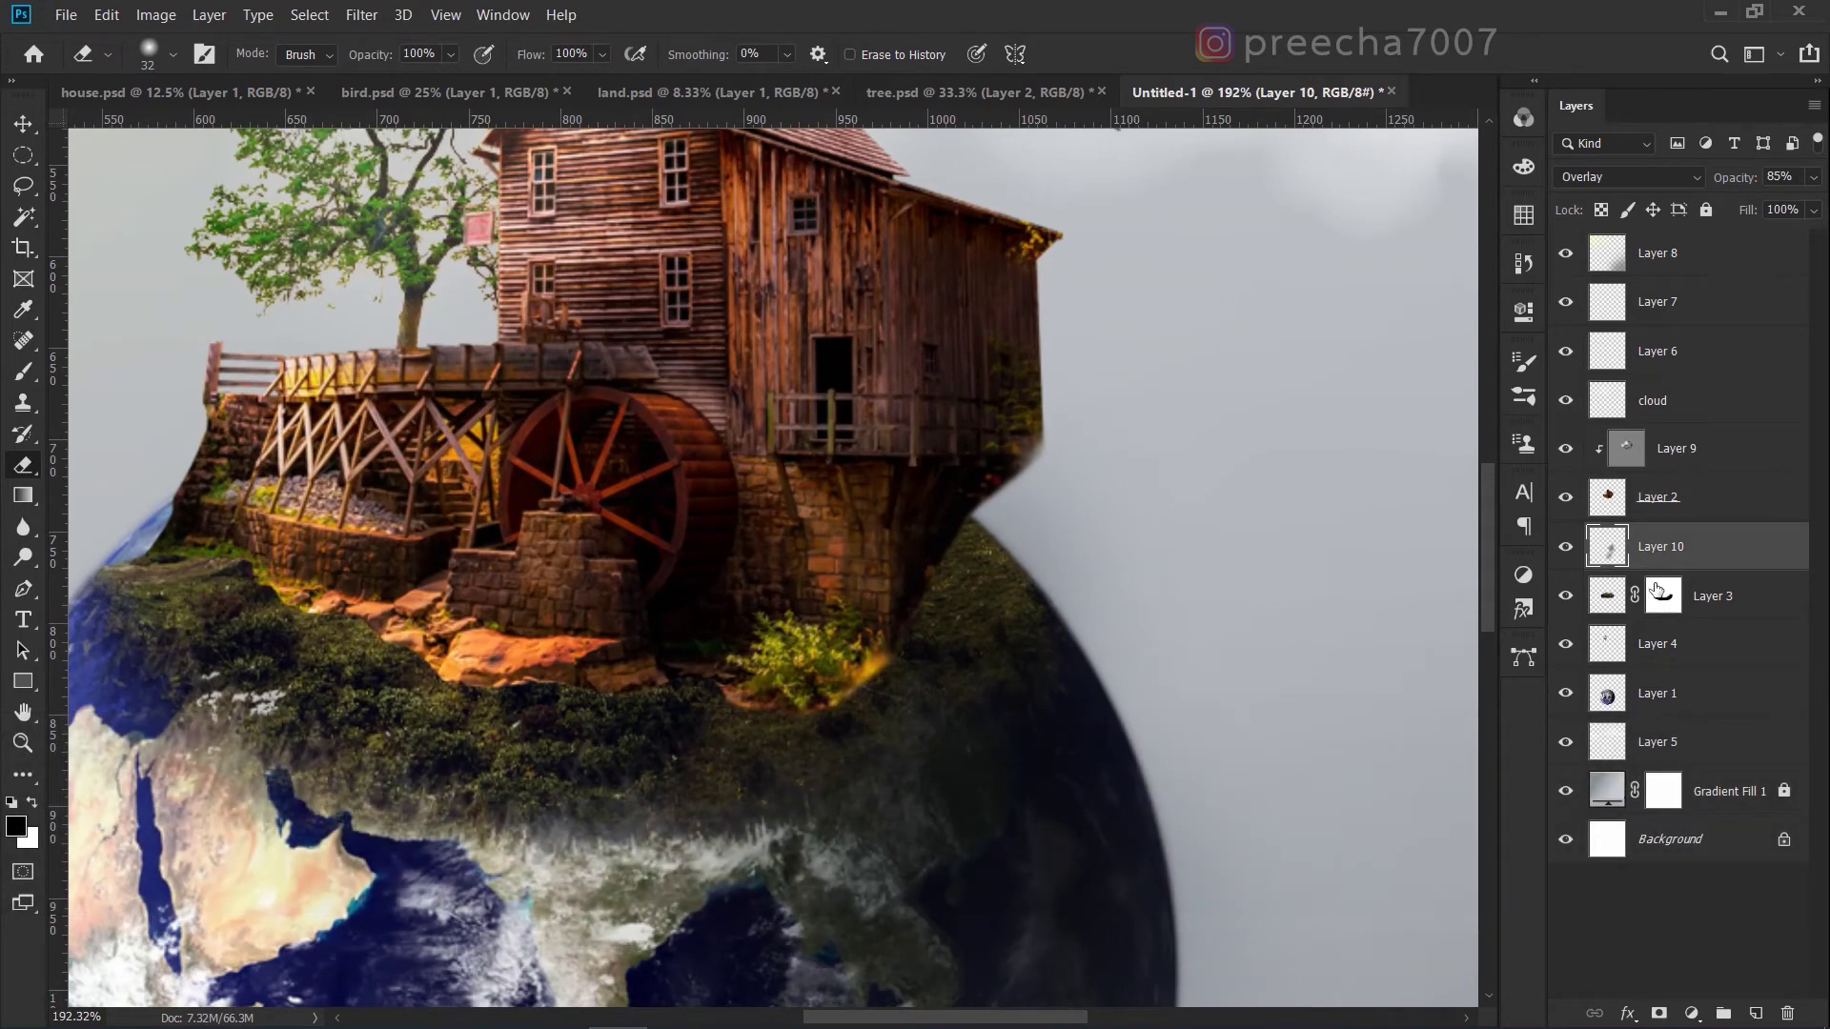
pyautogui.press('b')
pyautogui.press('alt')
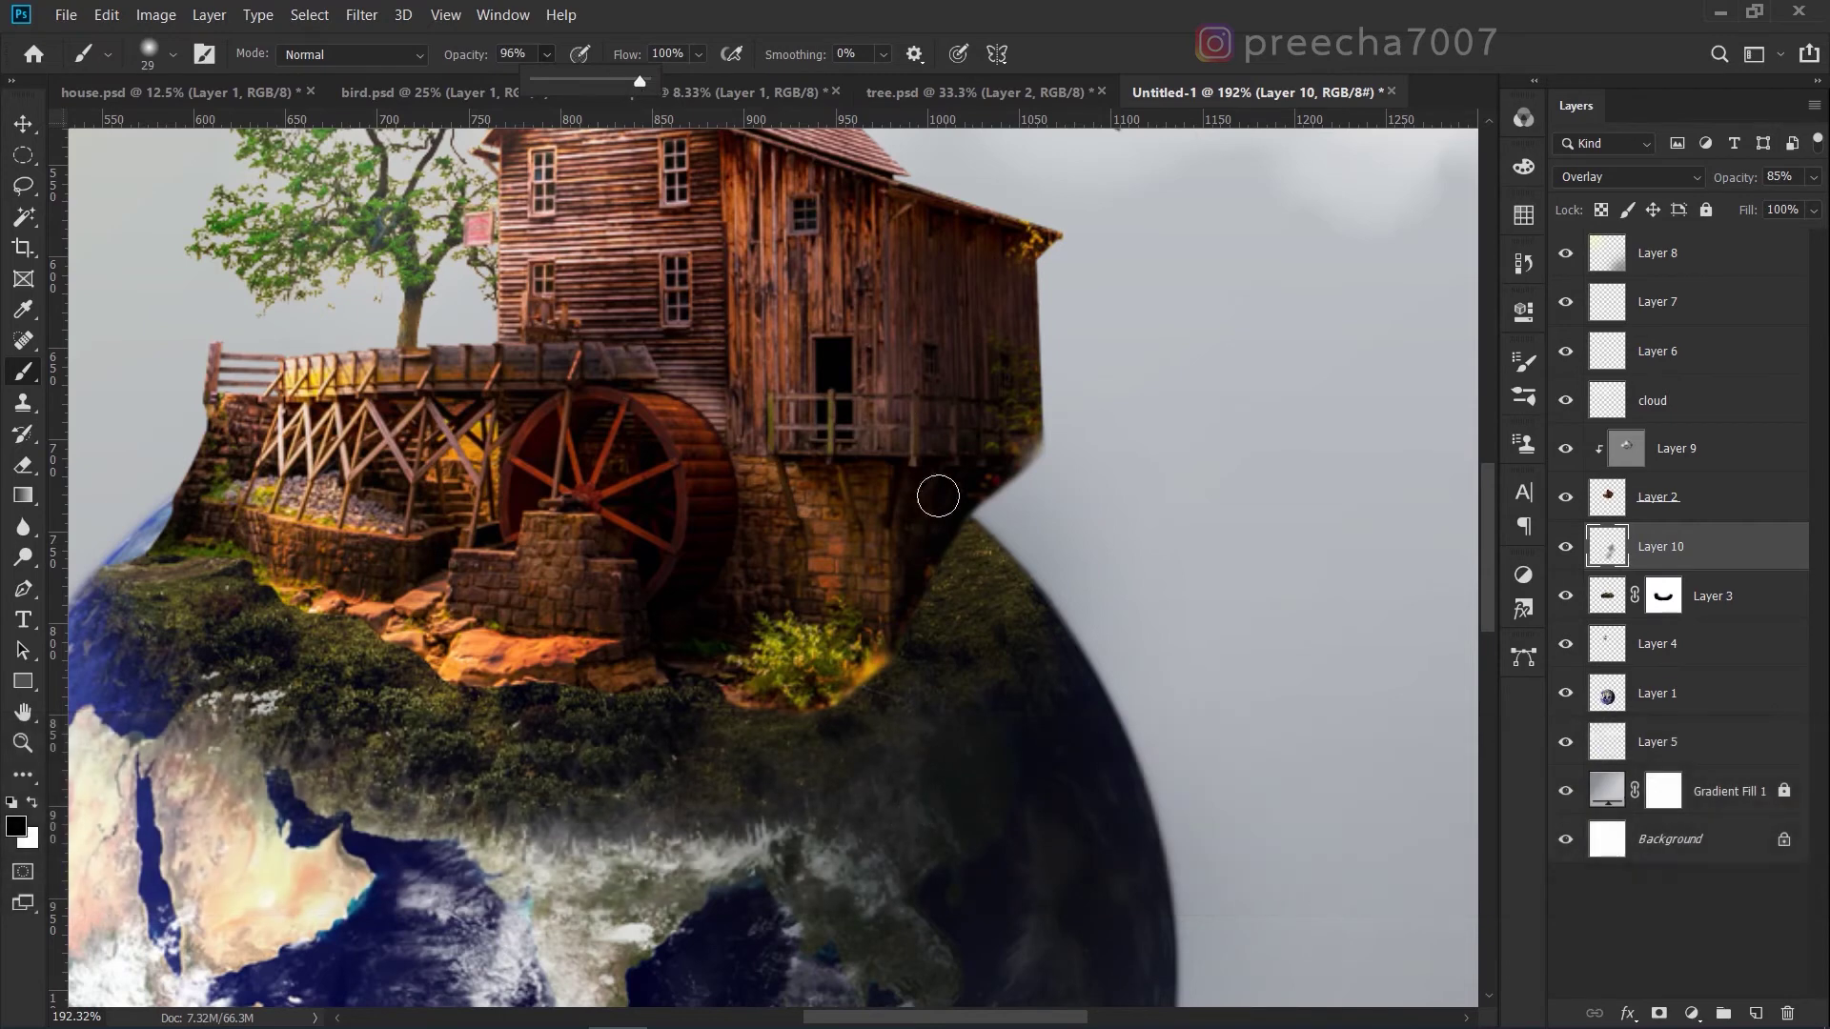
pyautogui.press('9')
pyautogui.press('6')
pyautogui.hotkey('ctrl', 'z')
pyautogui.press('alt')
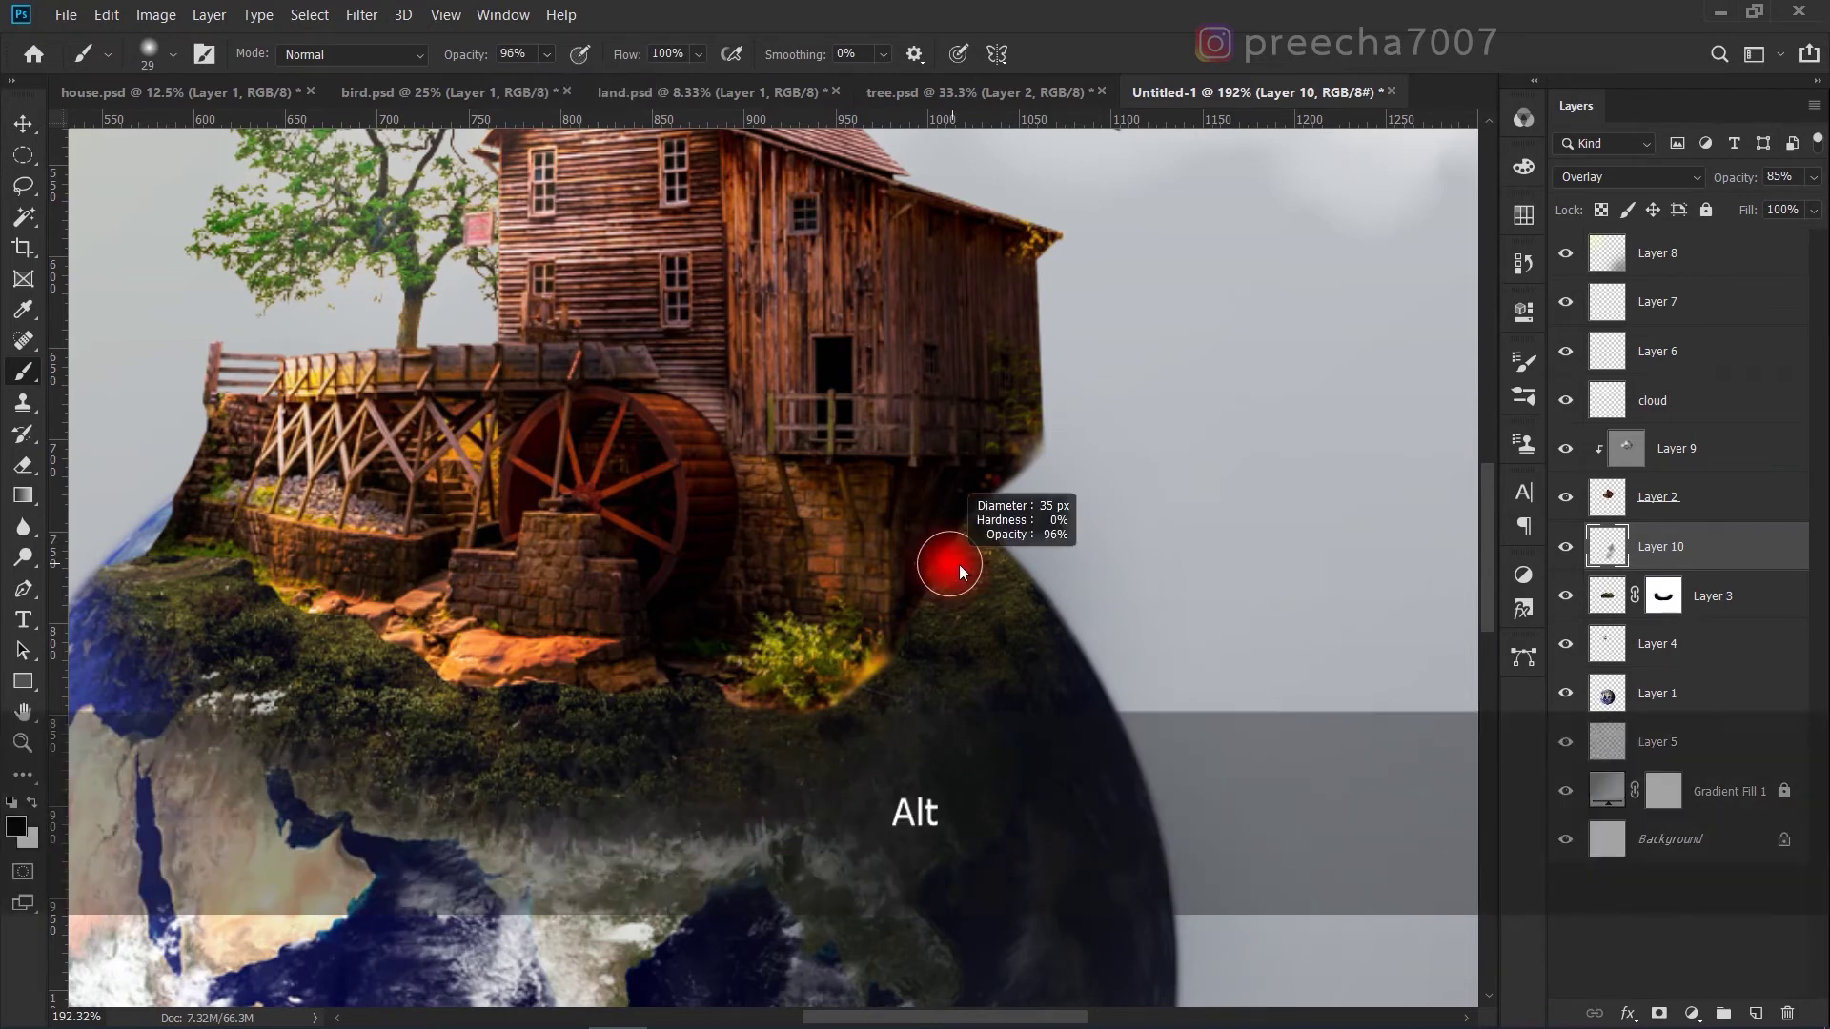
pyautogui.click(544, 56)
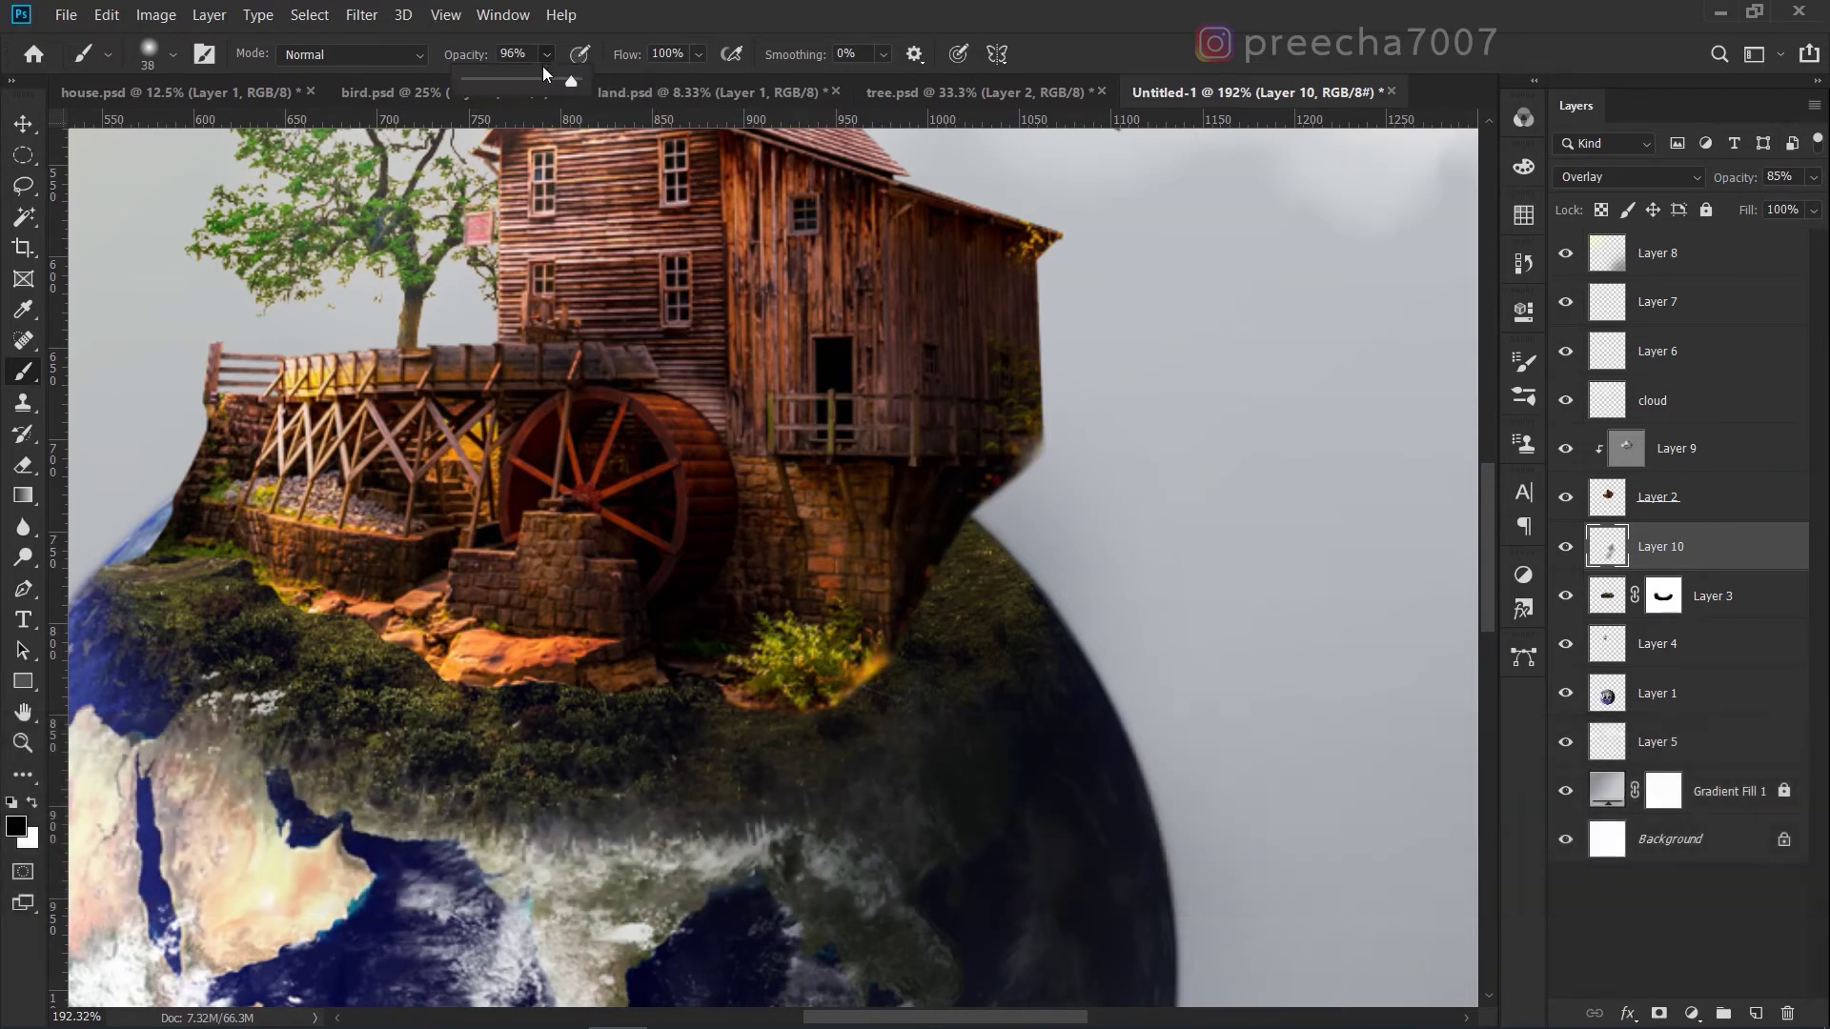
pyautogui.click(947, 552)
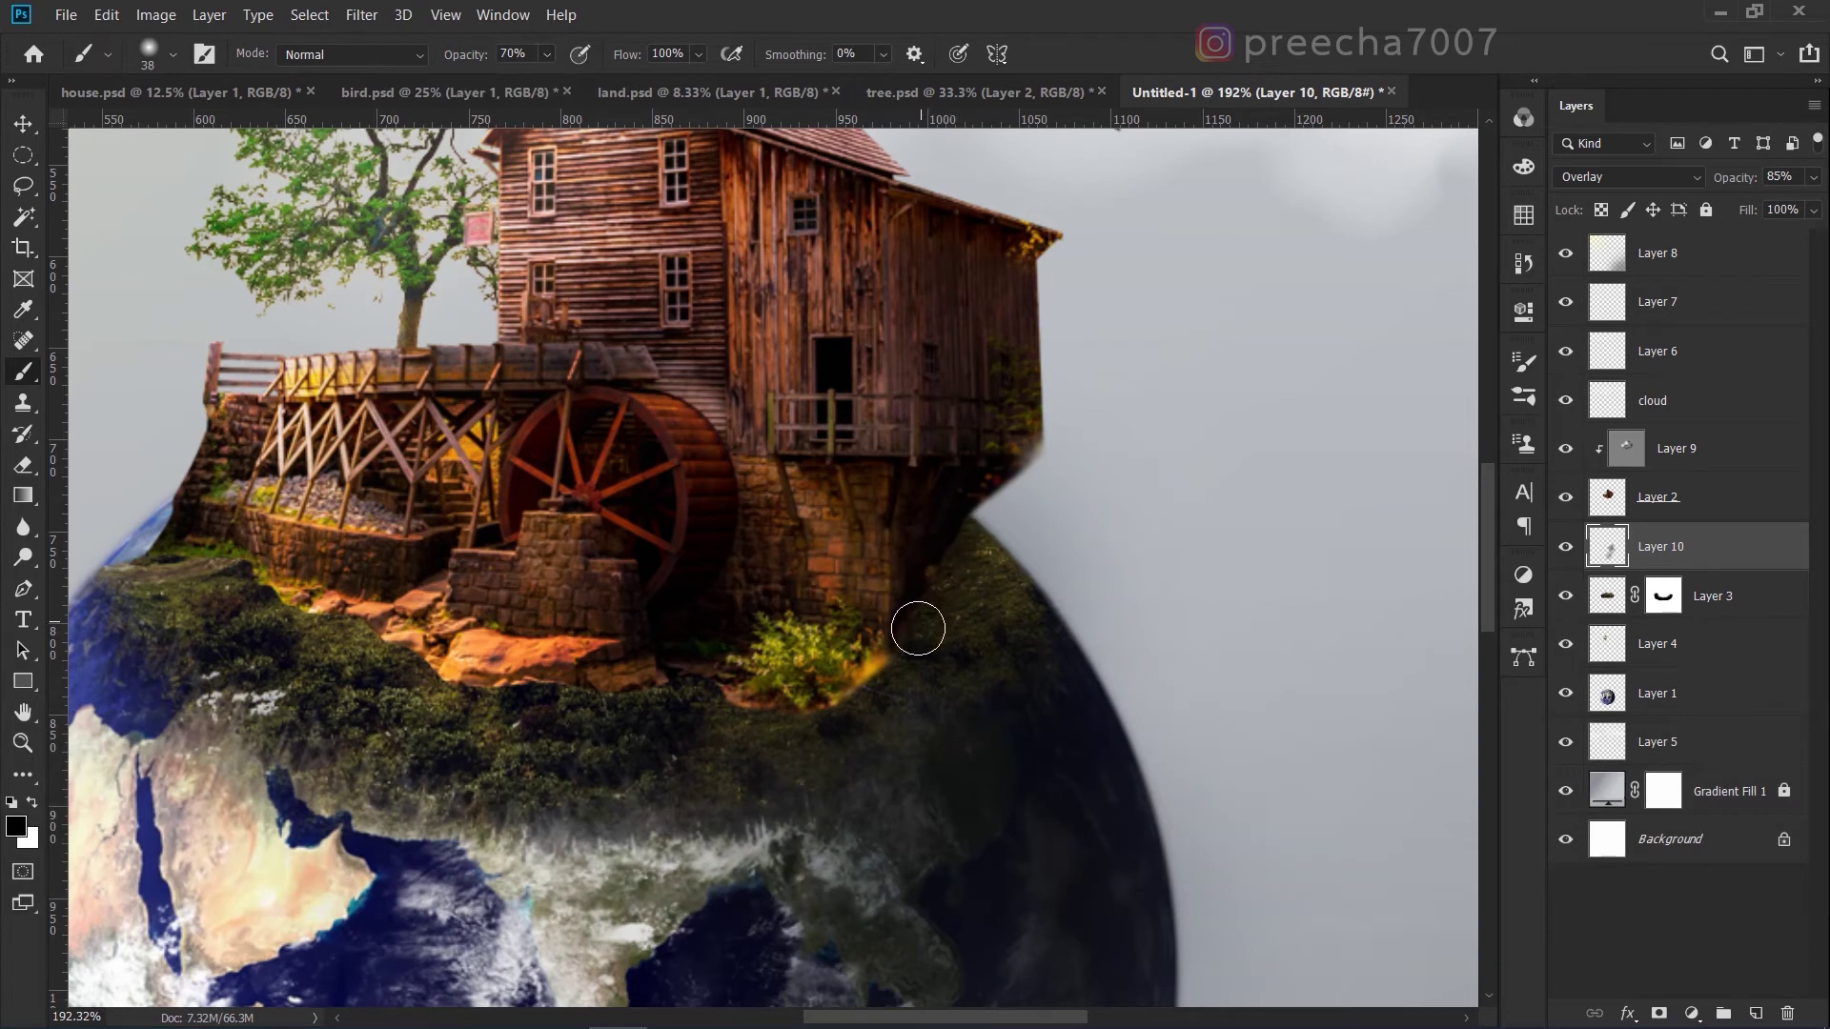
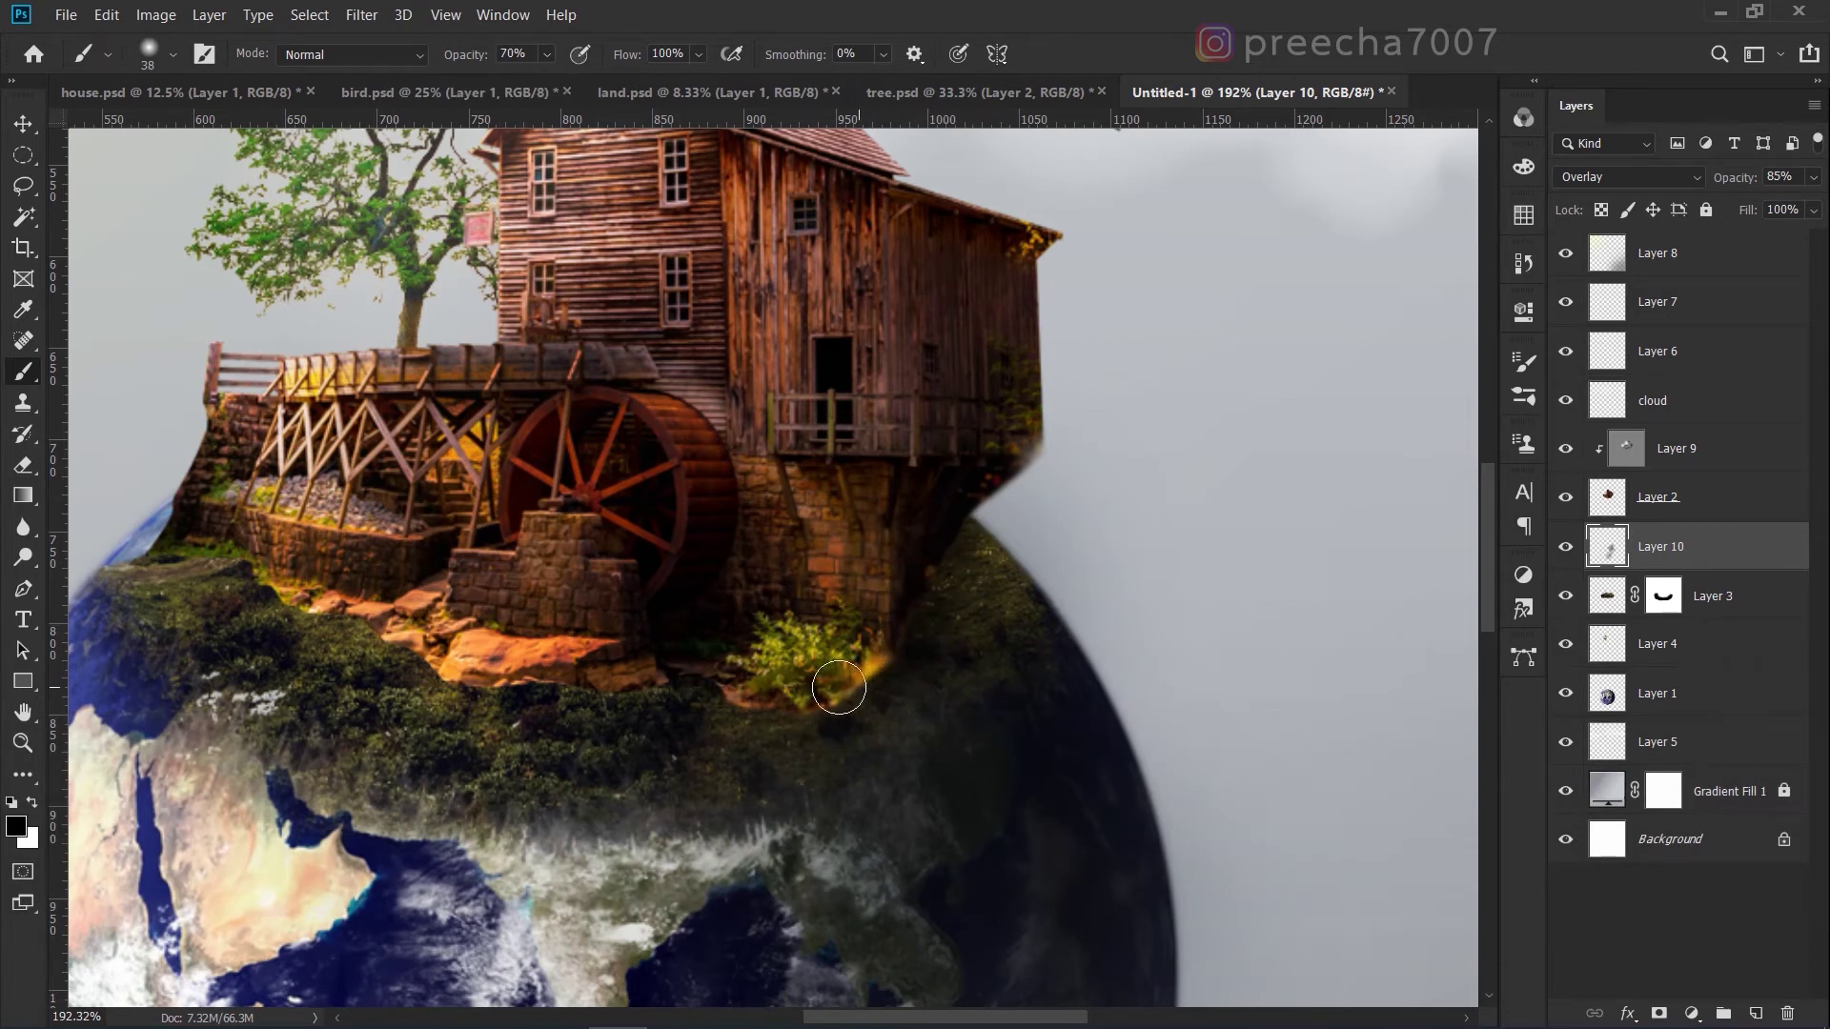
pyautogui.keyDown('alt'); pyautogui.scroll(-2, 906, 664); pyautogui.keyUp('alt')
pyautogui.keyDown('alt'); pyautogui.scroll(-2, 906, 664); pyautogui.keyUp('alt')
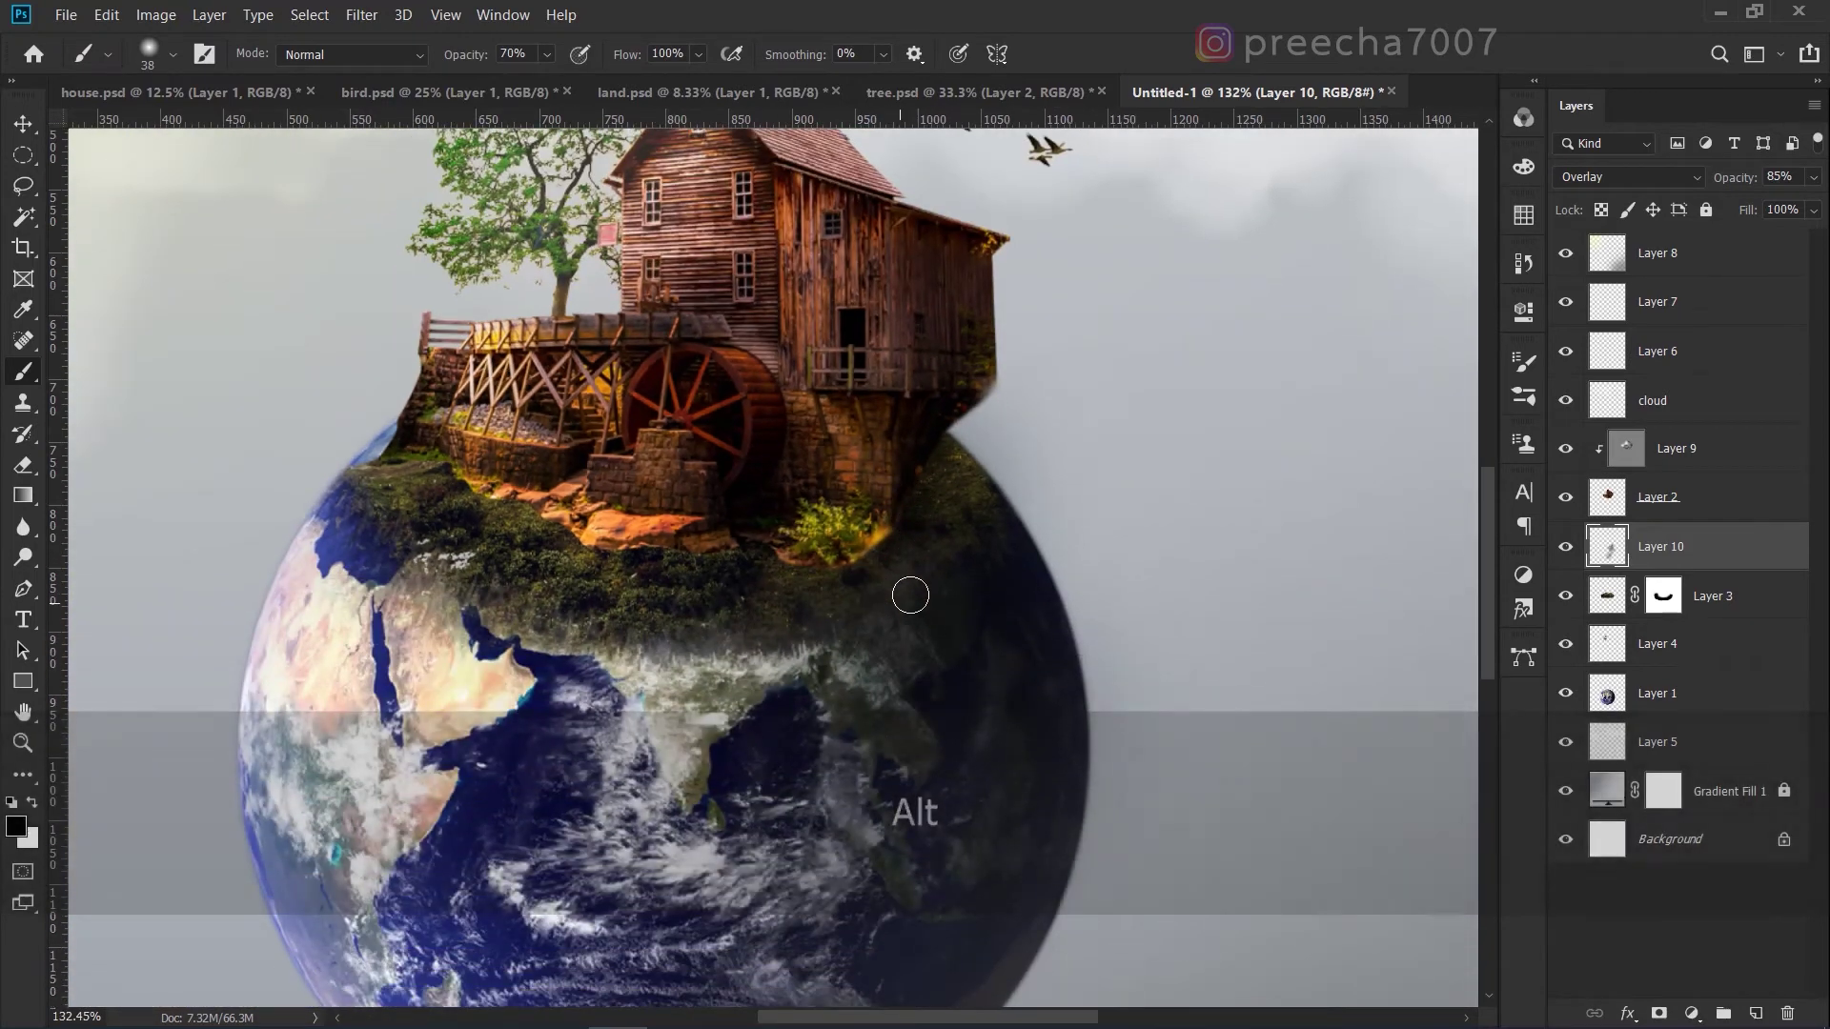
# On the house's clipped Overlay layer, darken the bright edge beside the bush and check the blending around the house.
pyautogui.click(1706, 455)
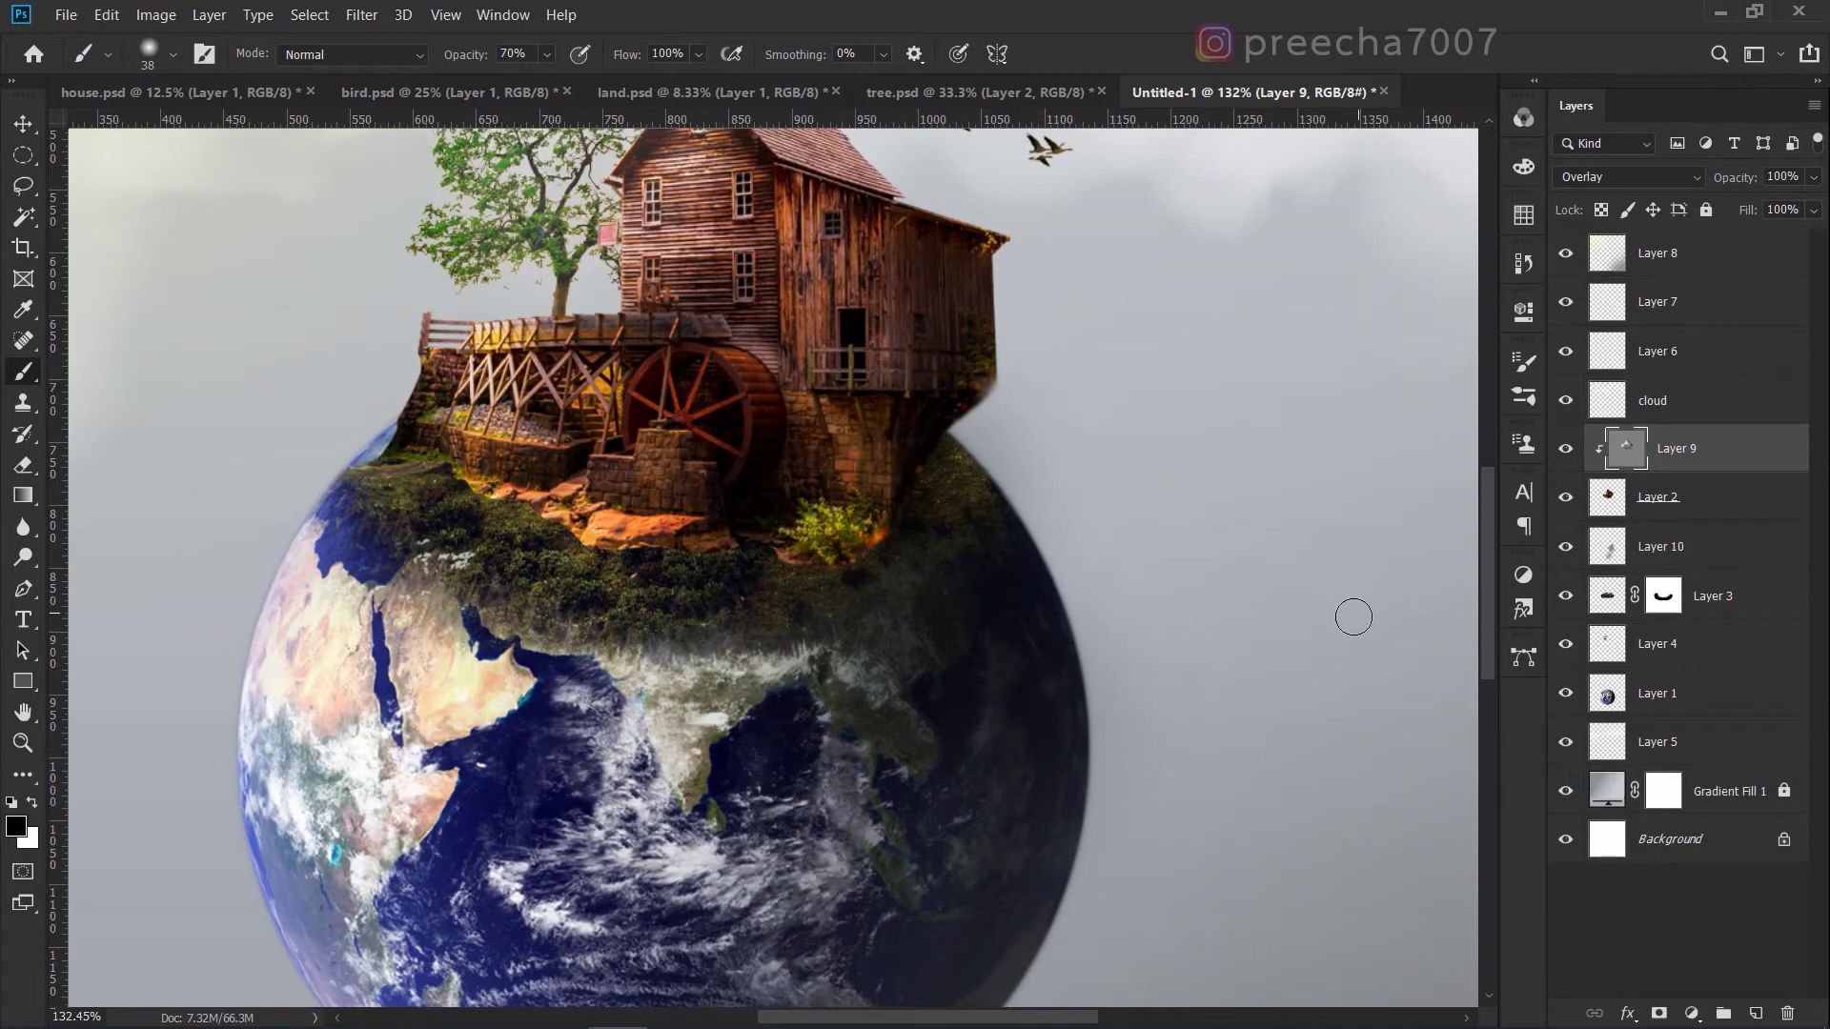
pyautogui.keyDown('alt'); pyautogui.scroll(-3, 952, 690); pyautogui.keyUp('alt')
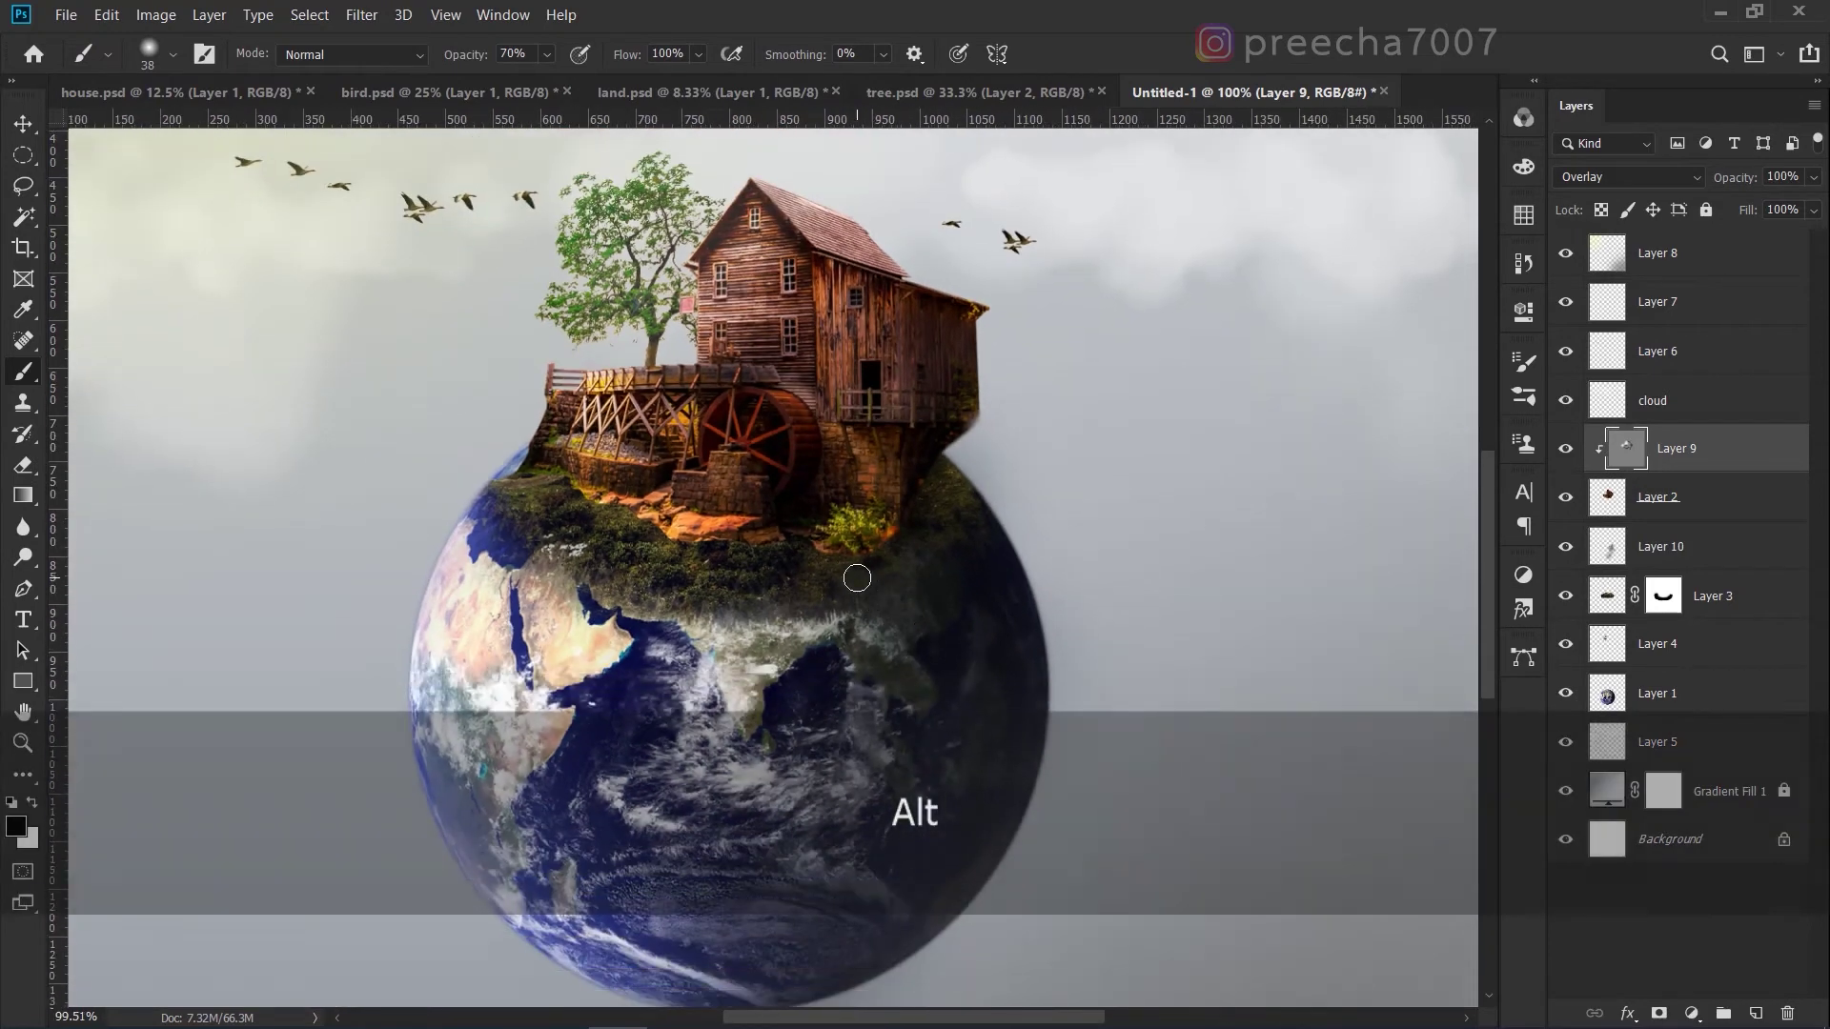
pyautogui.keyDown('alt'); pyautogui.scroll(-2, 846, 576); pyautogui.keyUp('alt')
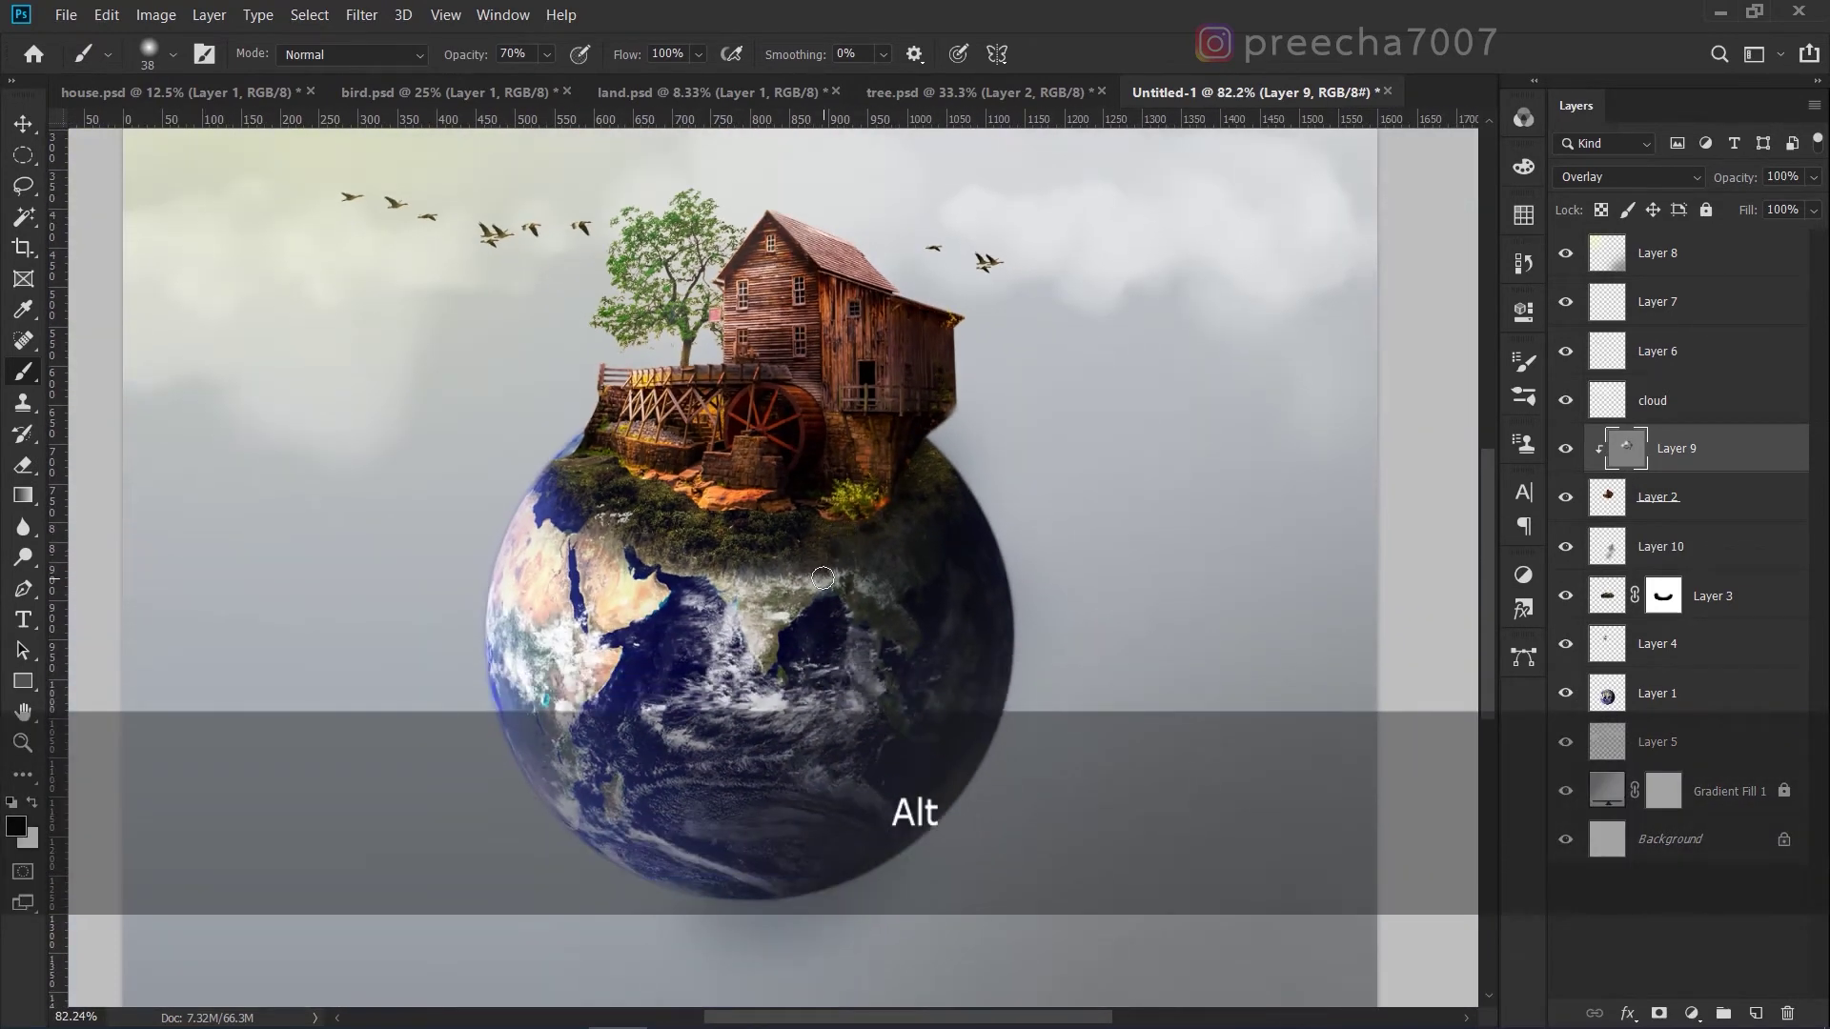
pyautogui.keyDown('alt'); pyautogui.scroll(6, 929, 444); pyautogui.keyUp('alt')
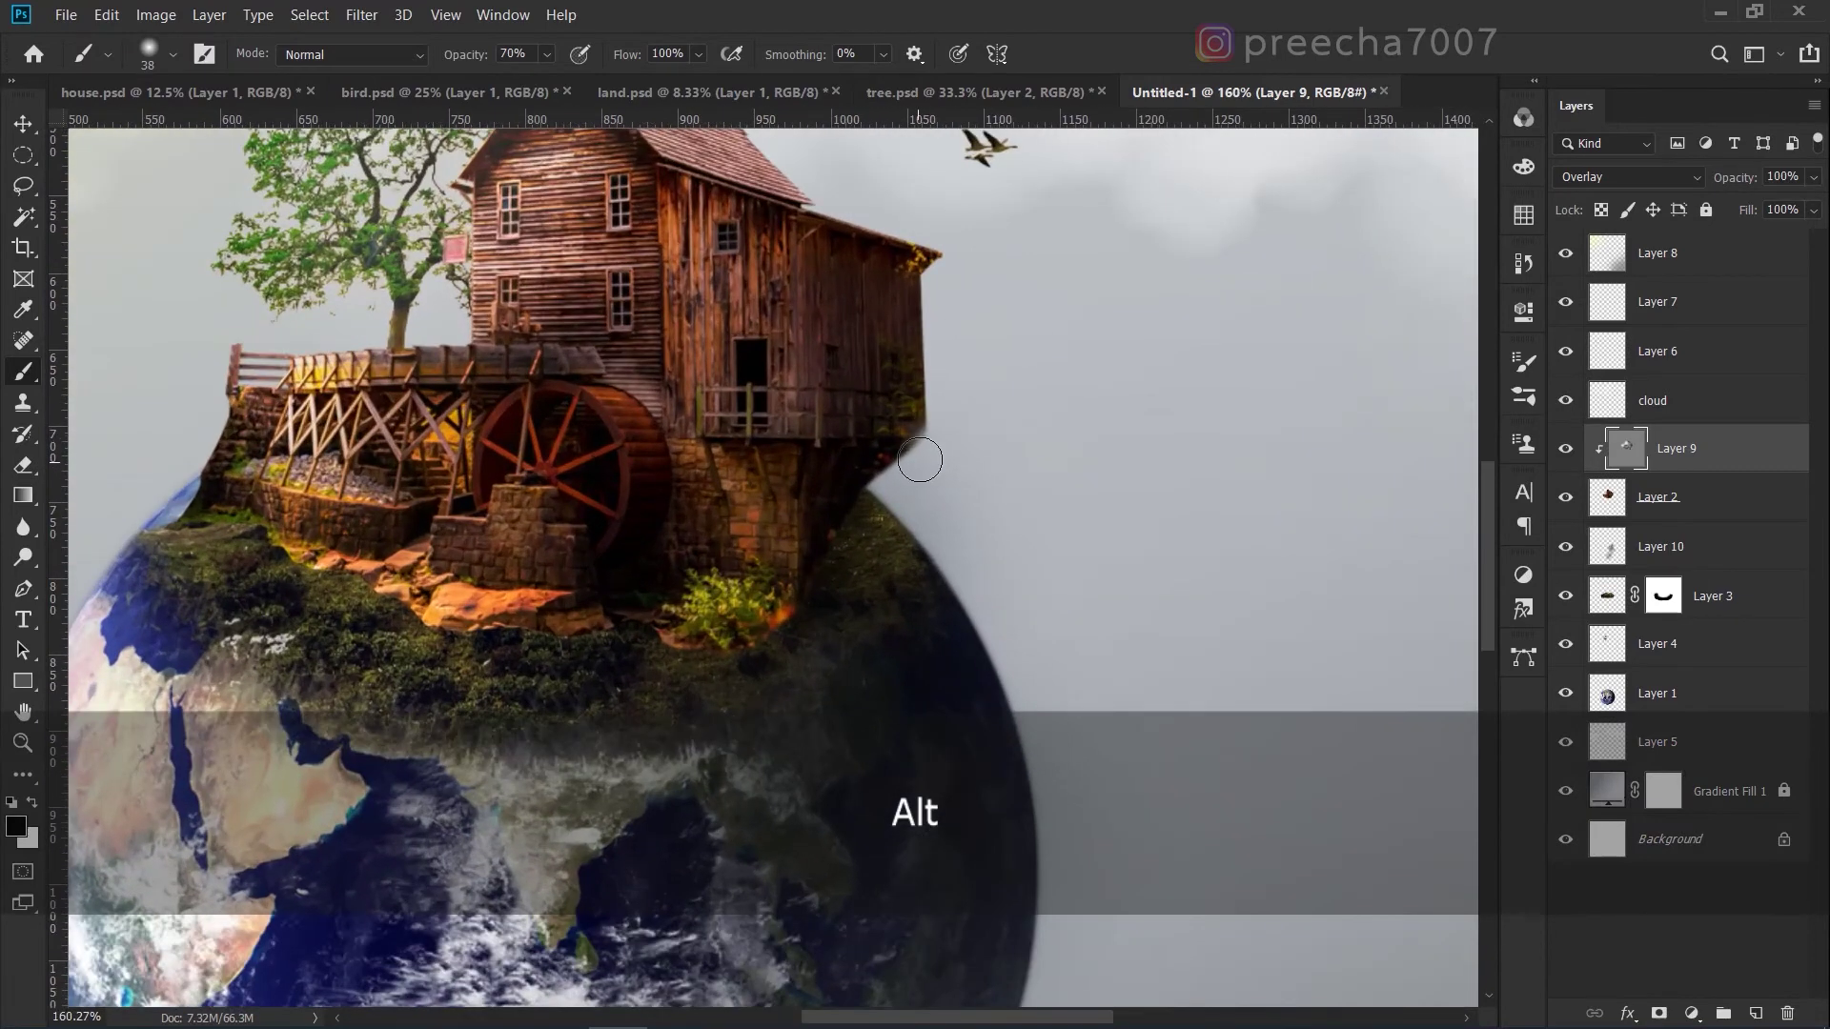
pyautogui.keyDown('alt'); pyautogui.scroll(-5, 907, 490); pyautogui.keyUp('alt')
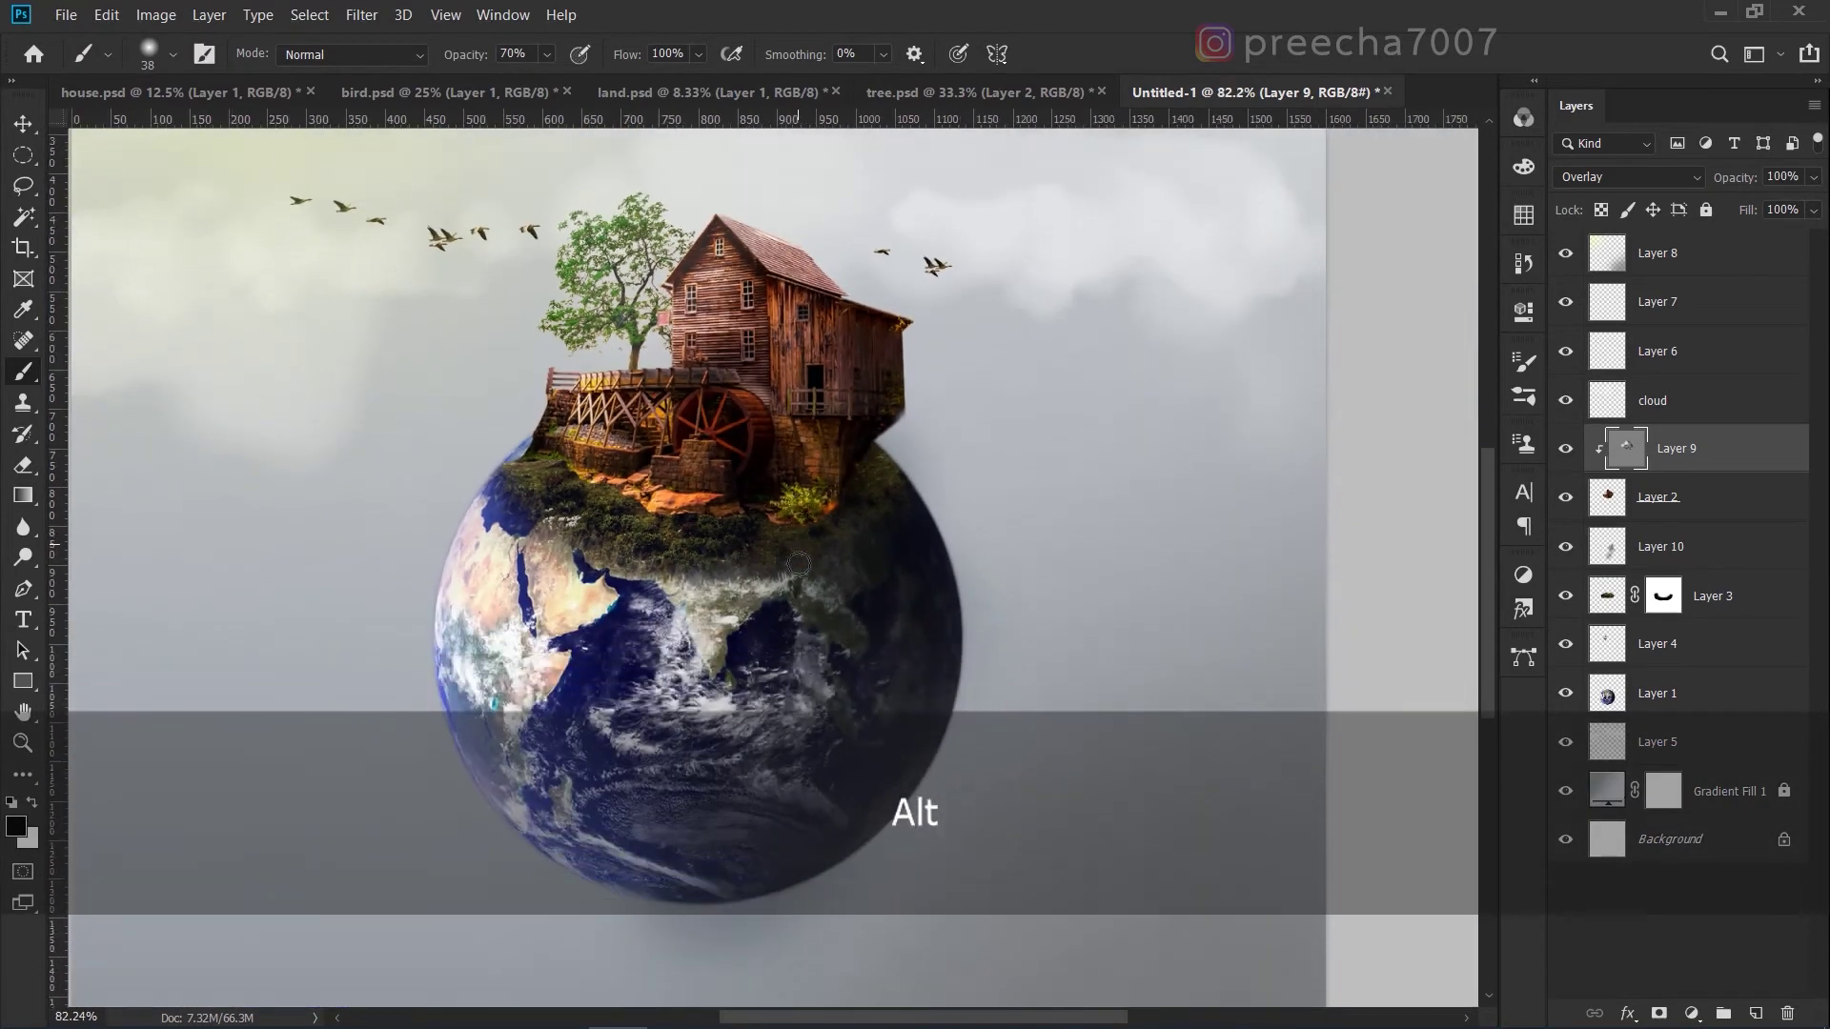
pyautogui.keyDown('alt'); pyautogui.scroll(-1, 735, 560); pyautogui.keyUp('alt')
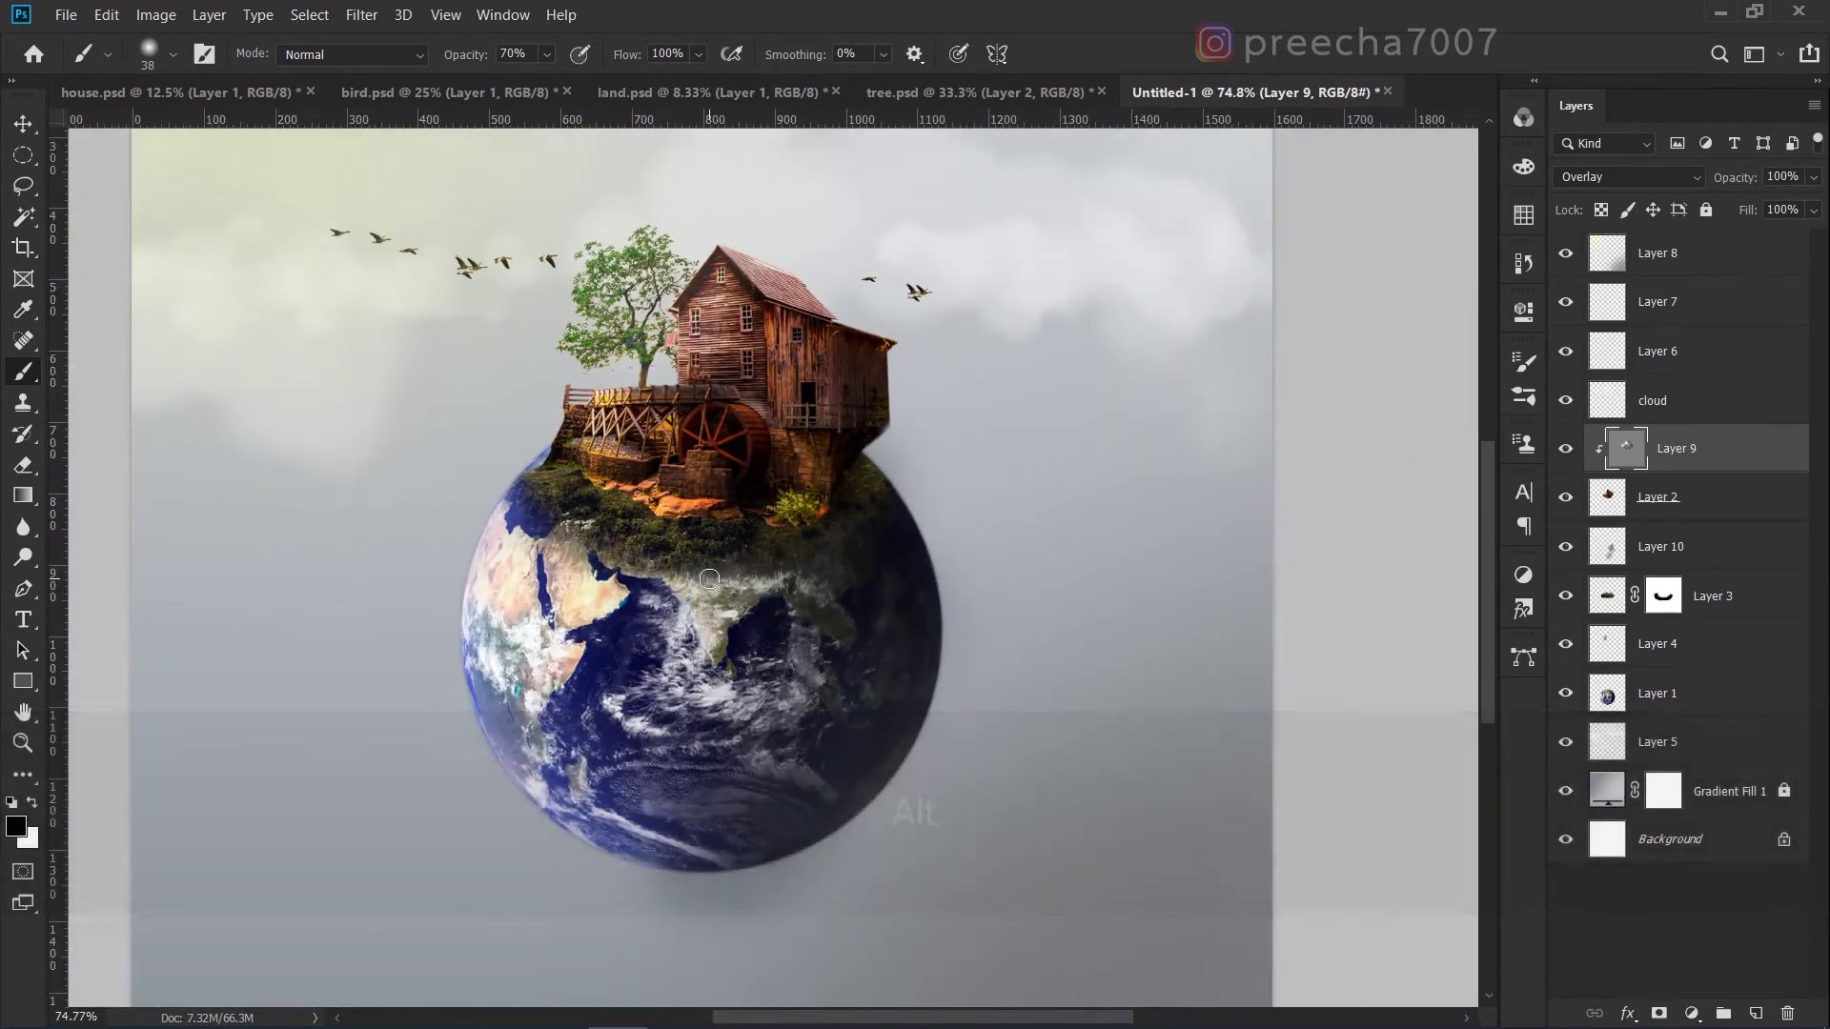
# Add an Inner Shadow effect to the planet layer and keep the planet in view while editing it.
pyautogui.click(23, 127)
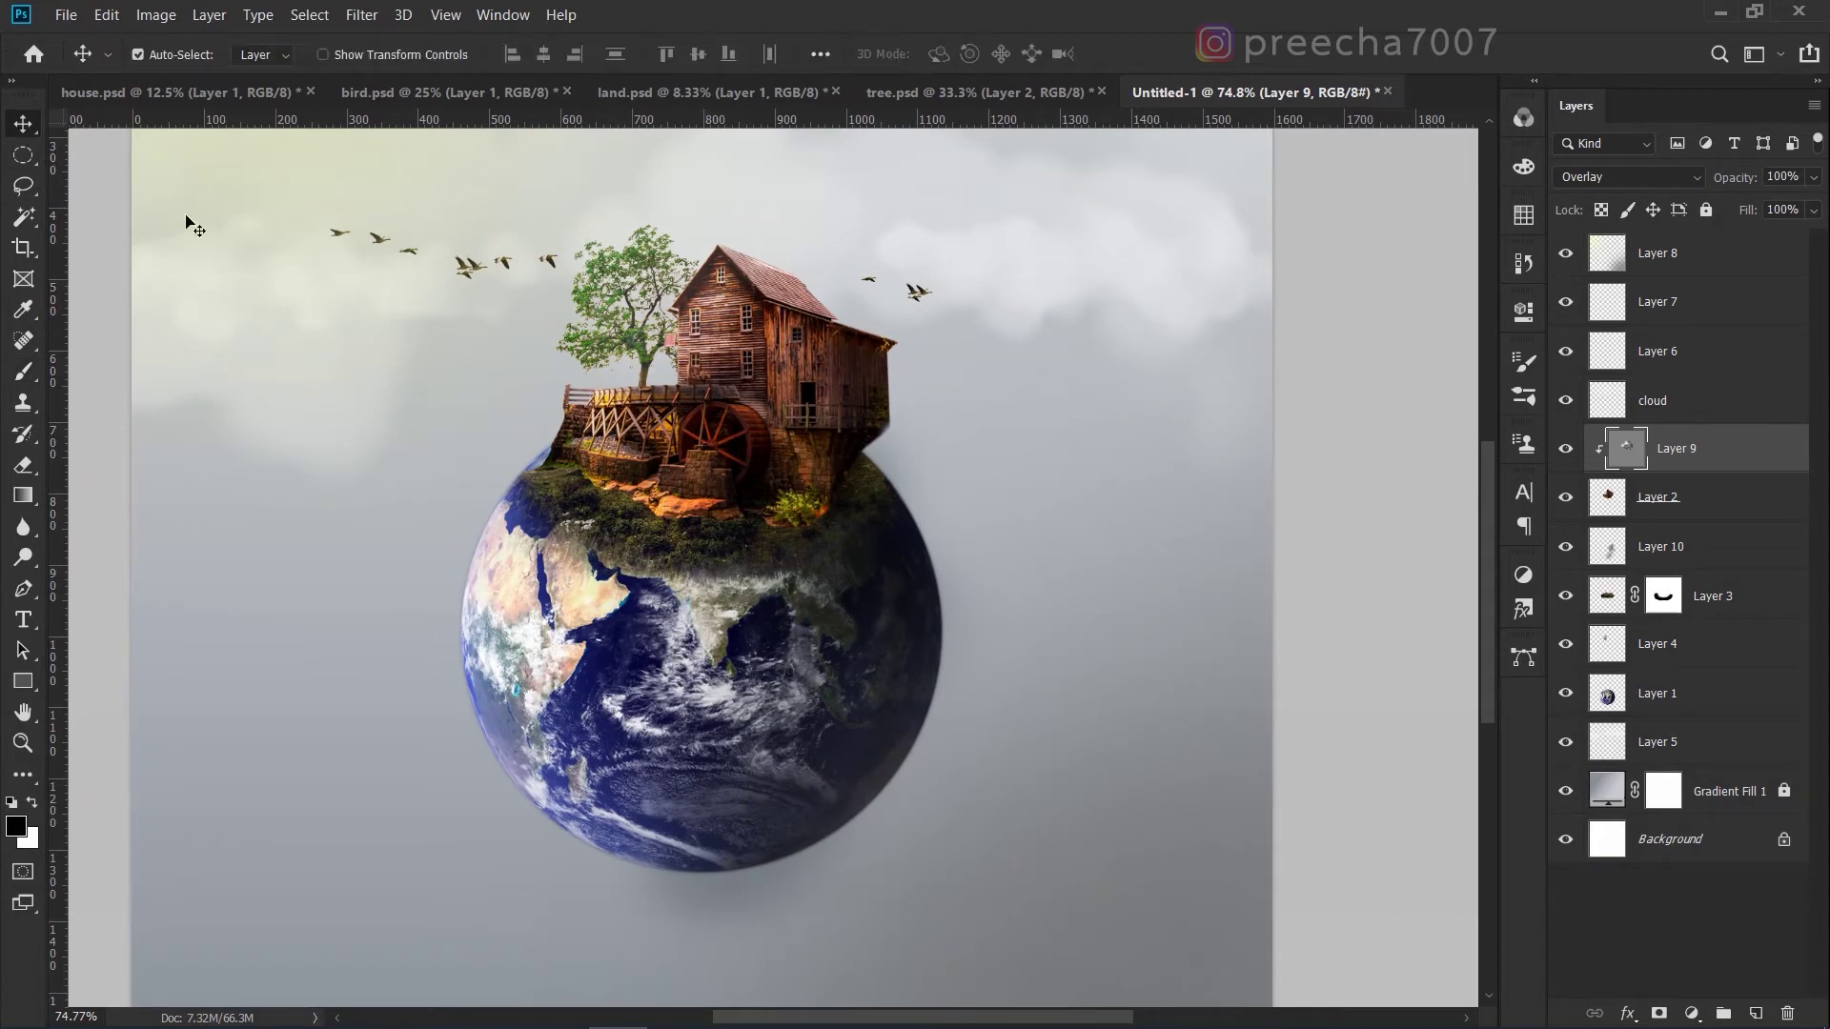
pyautogui.click(626, 678)
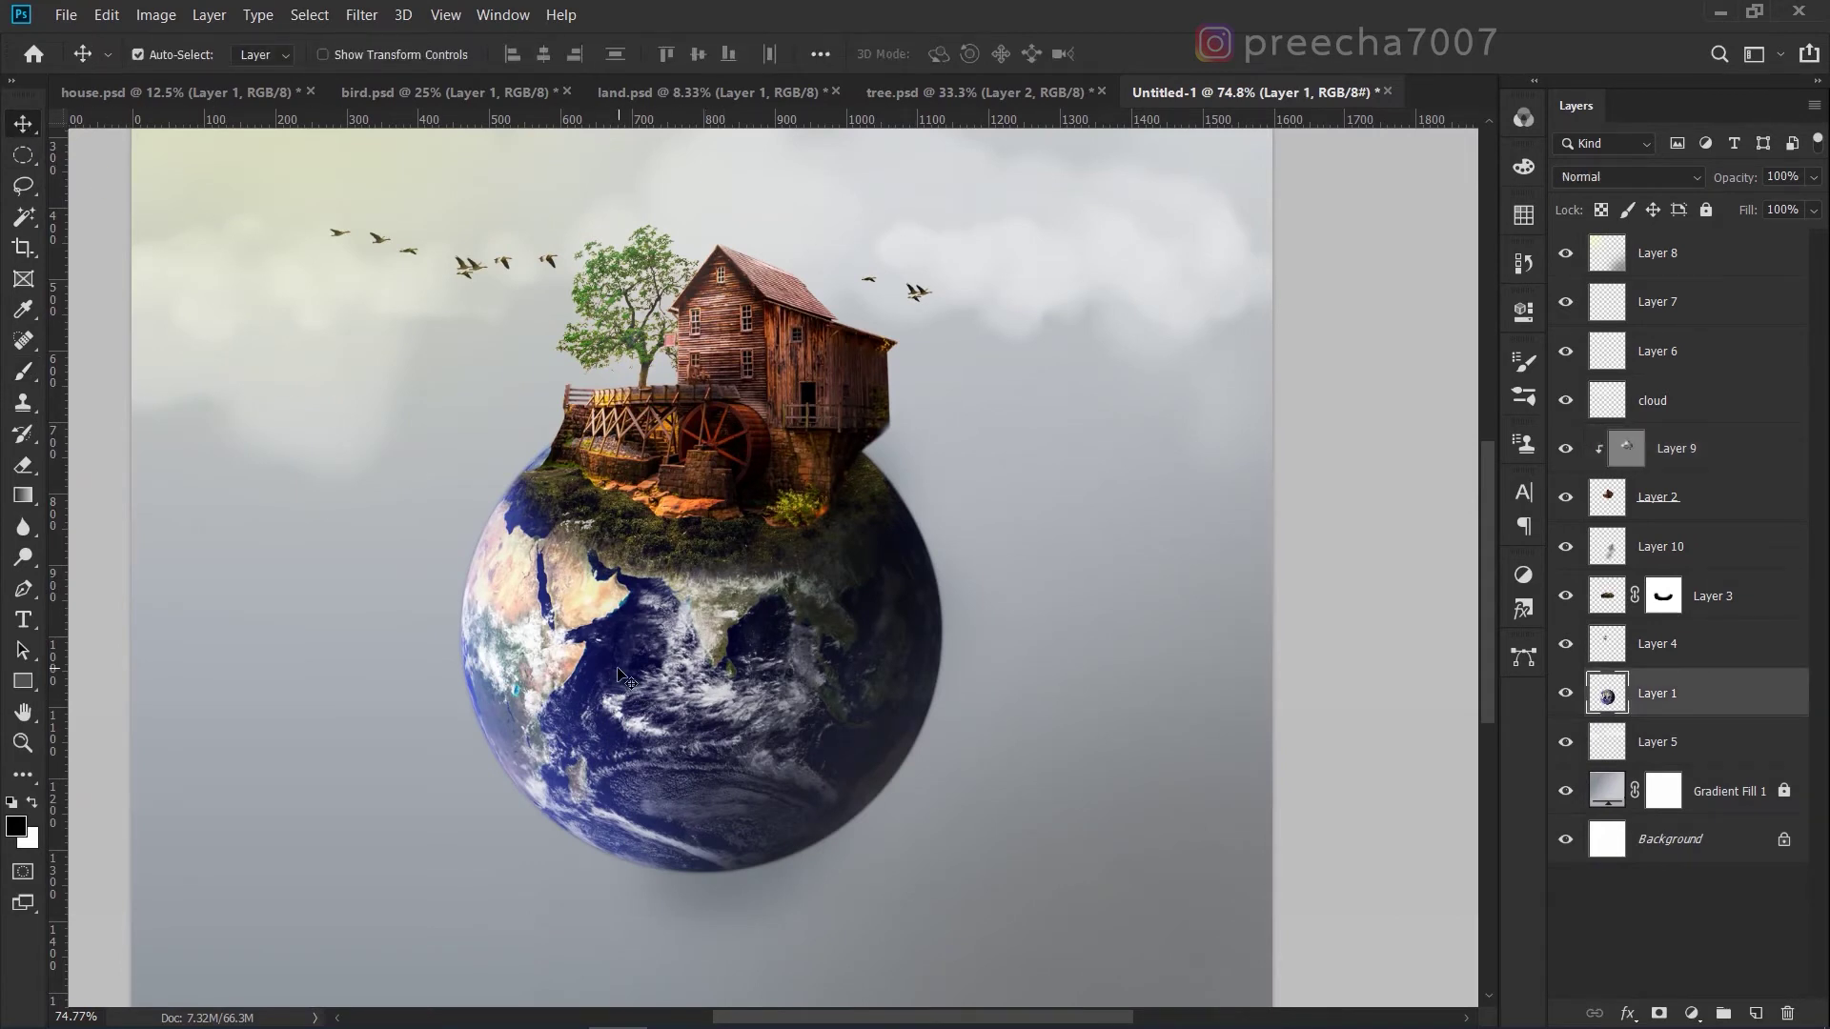
pyautogui.click(1630, 1013)
pyautogui.click(1627, 855)
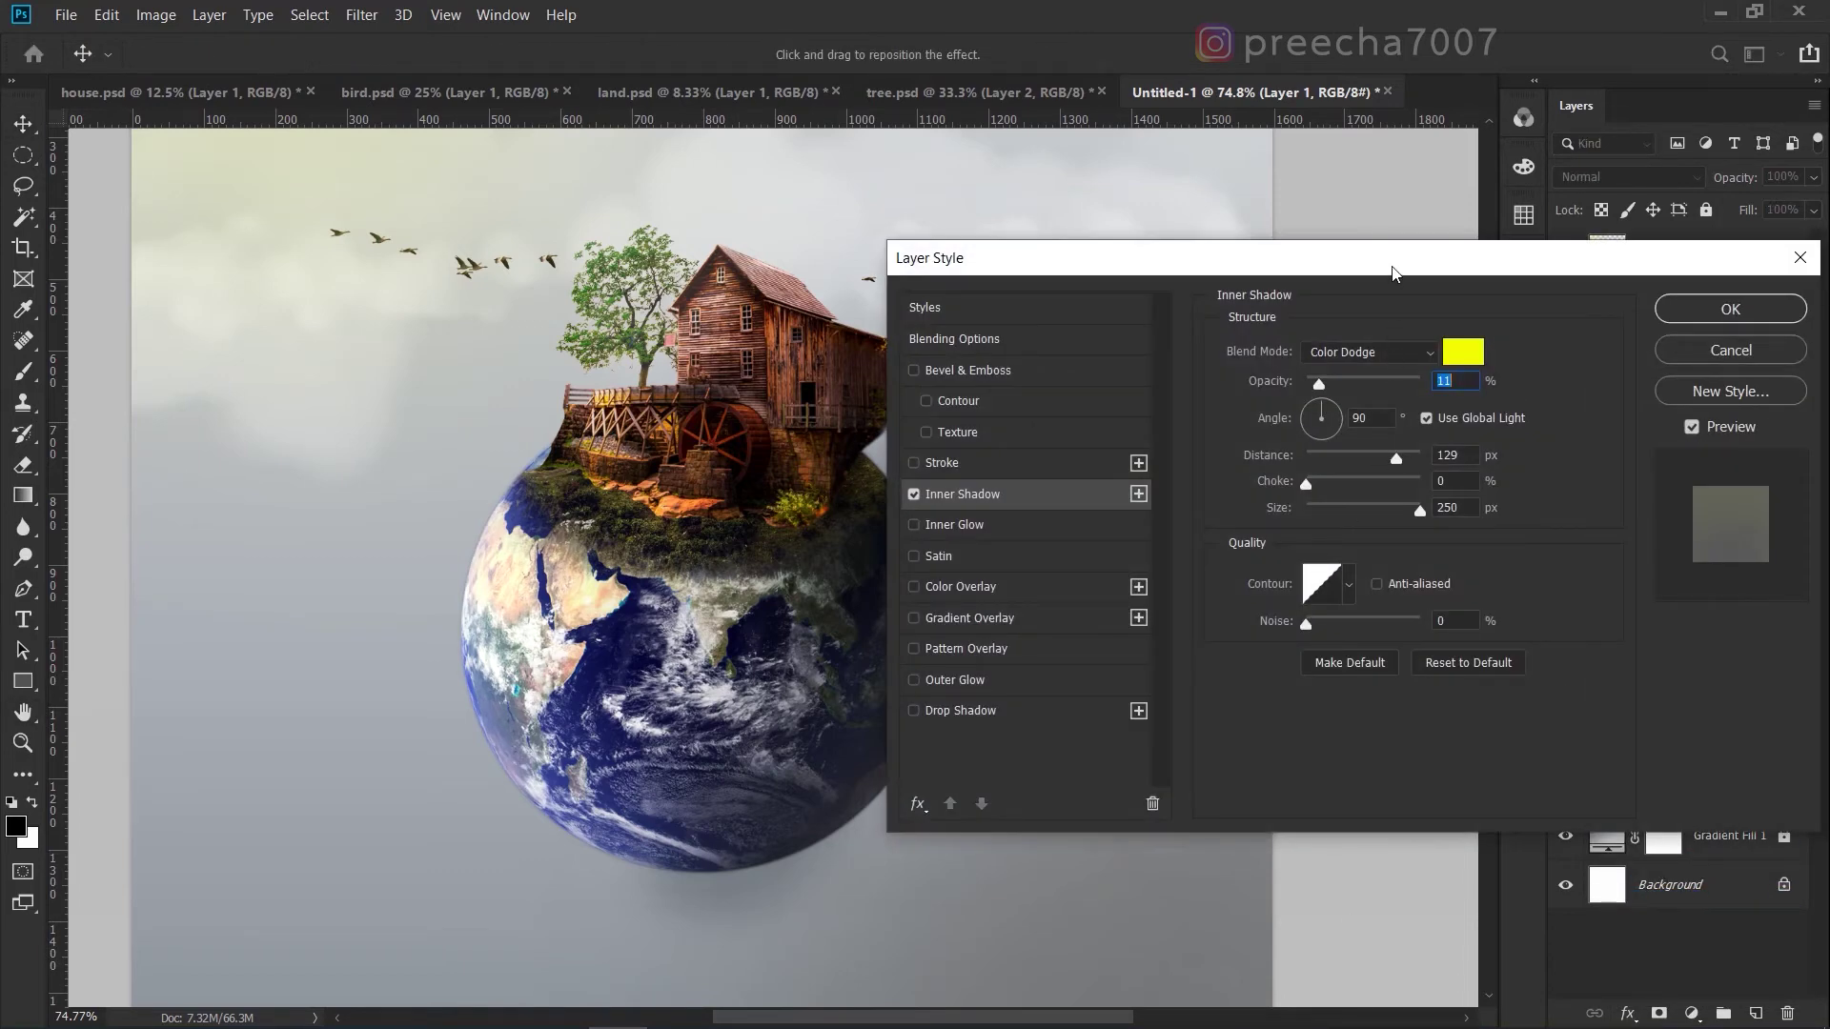
pyautogui.moveTo(1391, 274); pyautogui.dragTo(1493, 518)
# Try the planet's inner shadow at 19% opacity, 126° angle, 11 px distance, 27% choke and 49 px size.
pyautogui.moveTo(1418, 657); pyautogui.dragTo(1431, 666)
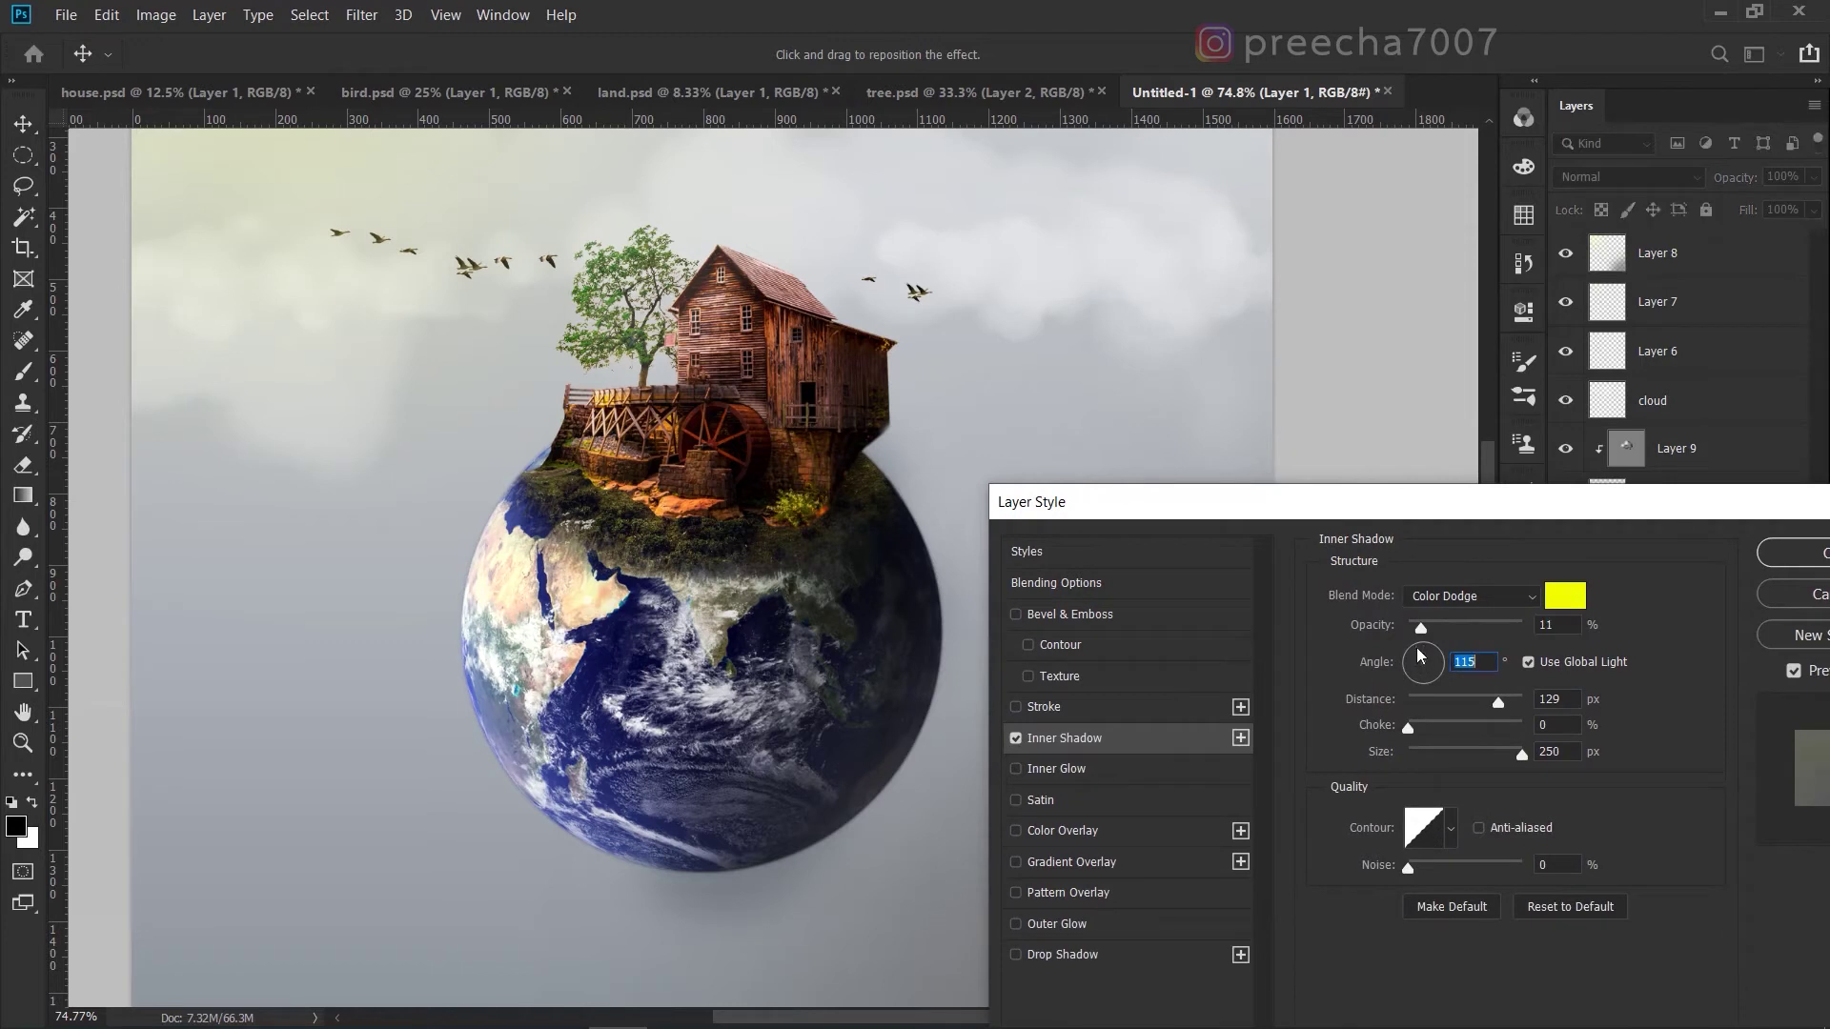
pyautogui.moveTo(1408, 727); pyautogui.dragTo(1438, 728)
pyautogui.moveTo(1497, 703); pyautogui.dragTo(1421, 707)
pyautogui.moveTo(1439, 630); pyautogui.dragTo(1408, 660)
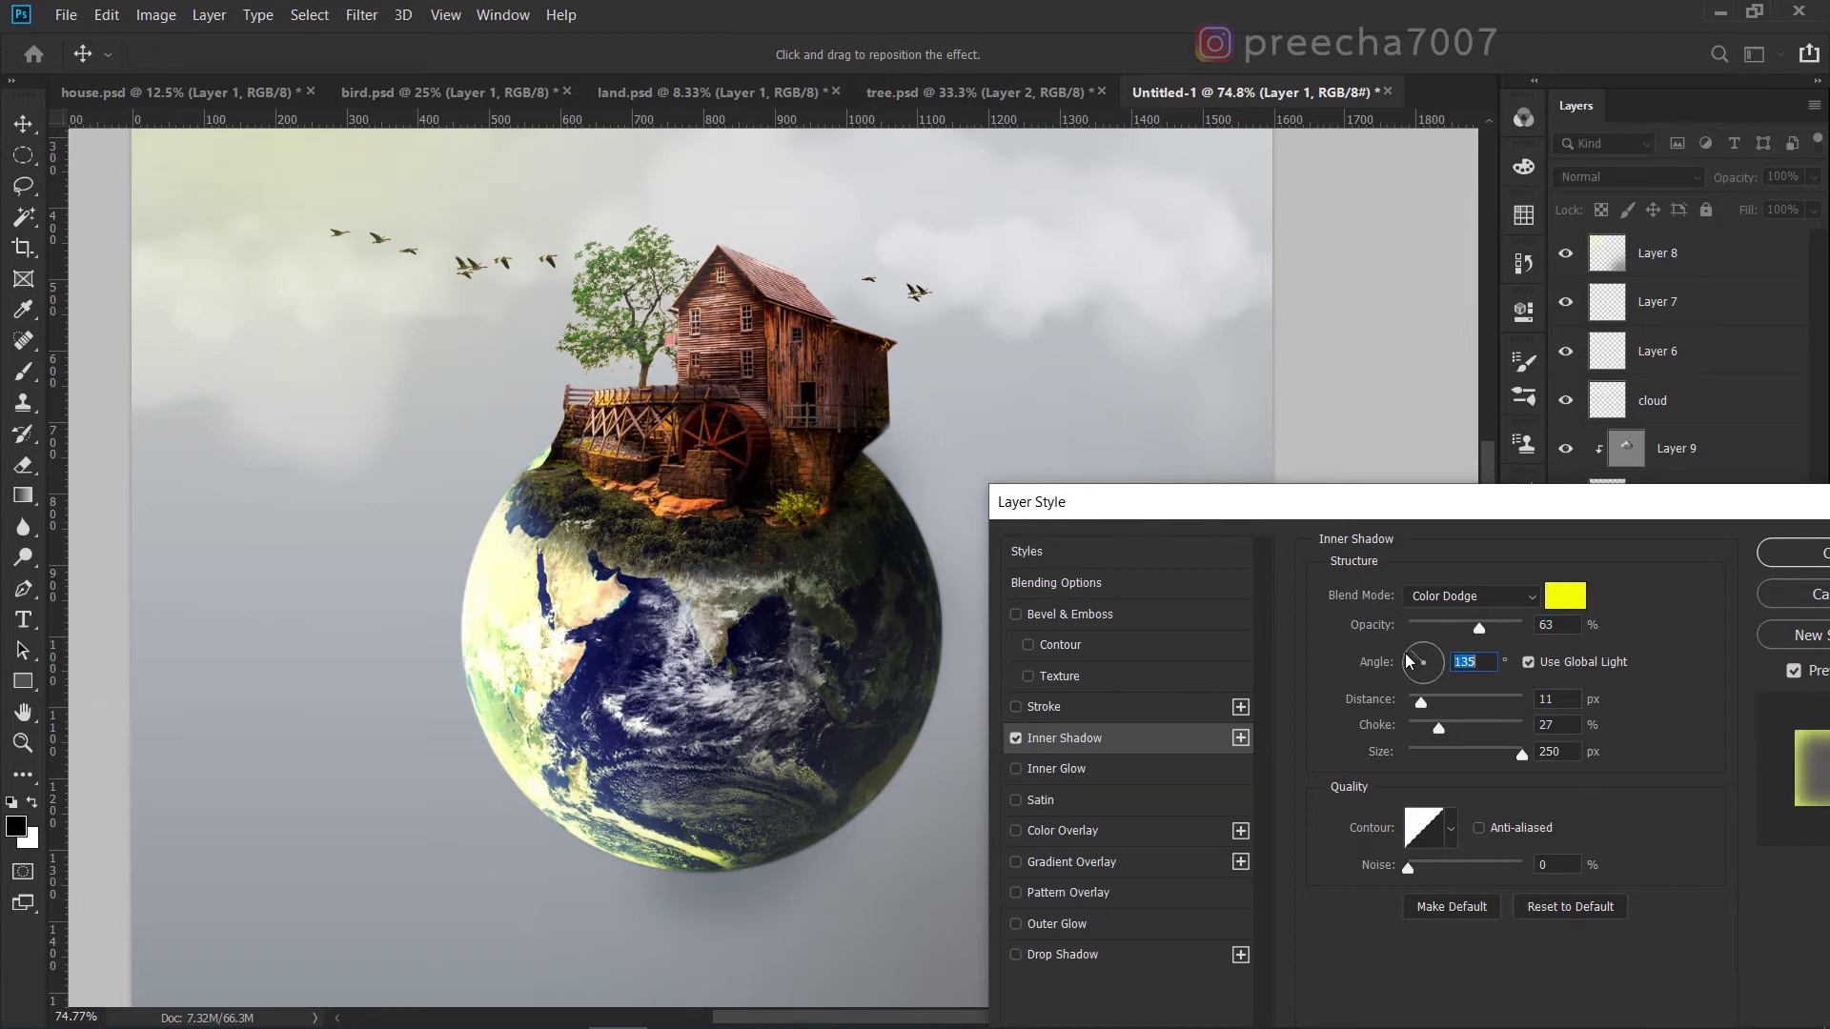
pyautogui.moveTo(1502, 763); pyautogui.dragTo(1436, 754)
pyautogui.click(1410, 651)
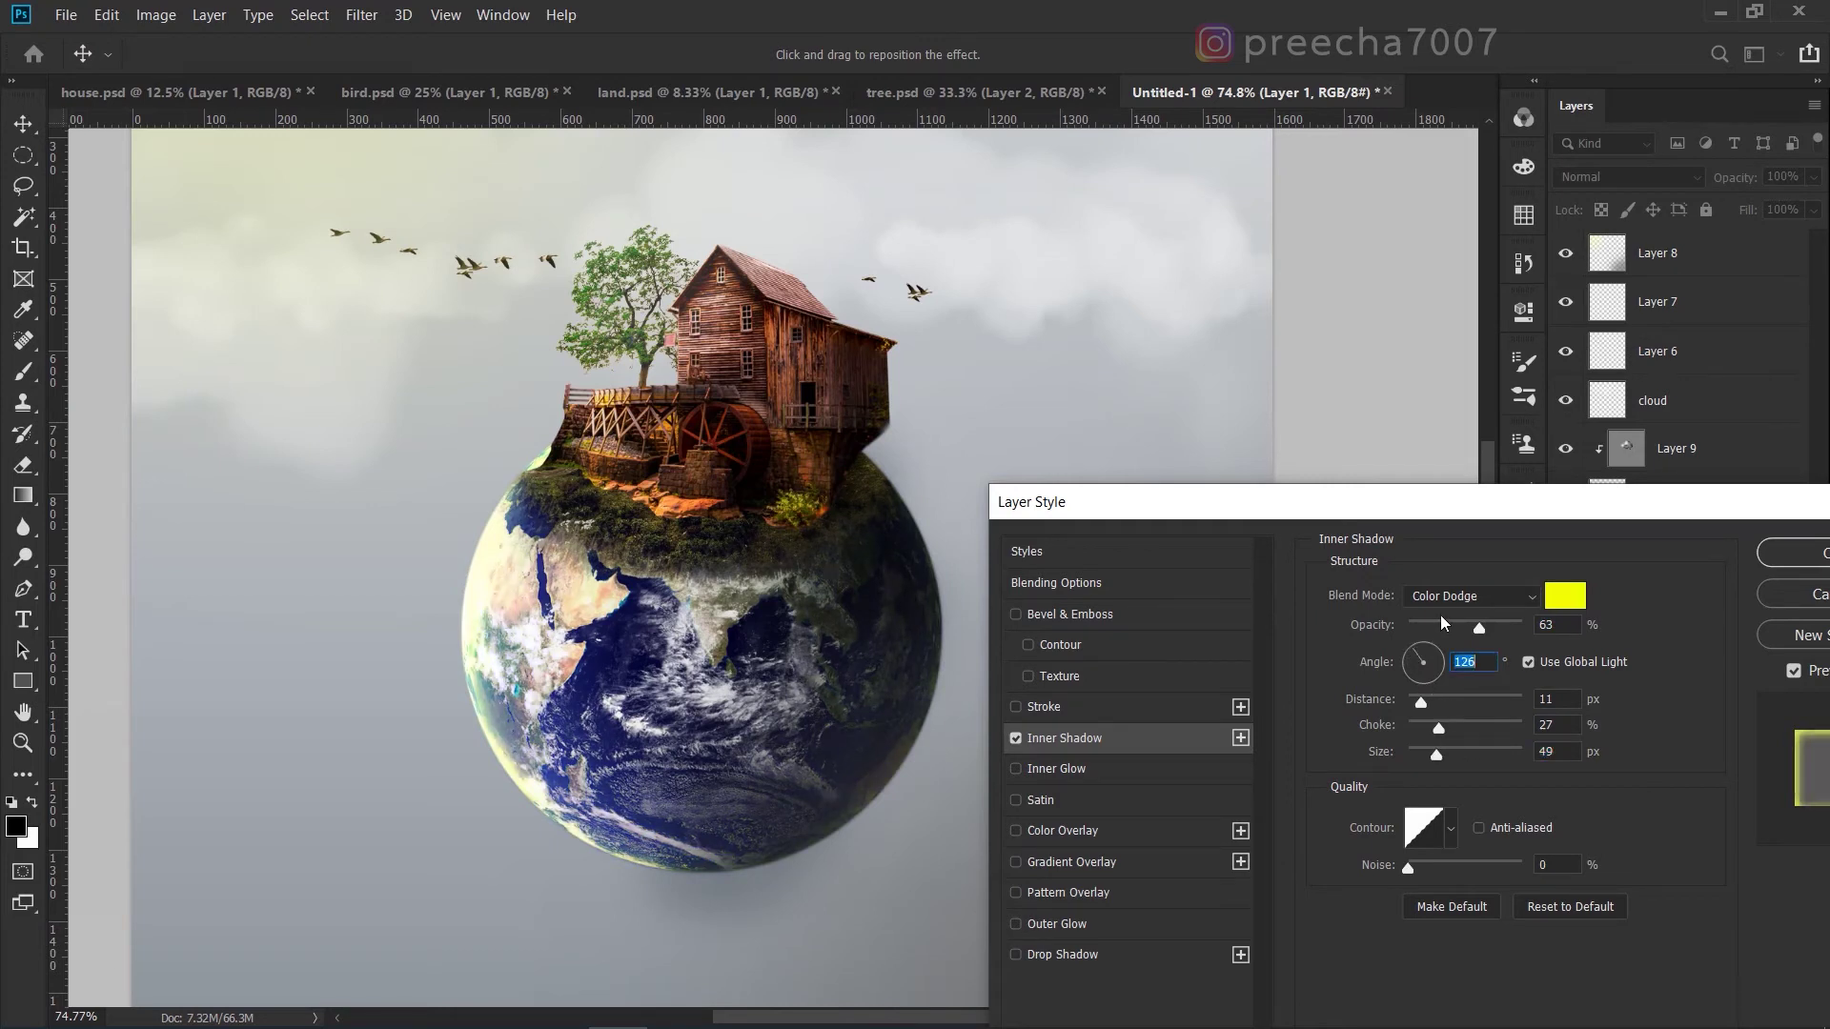
pyautogui.click(1442, 625)
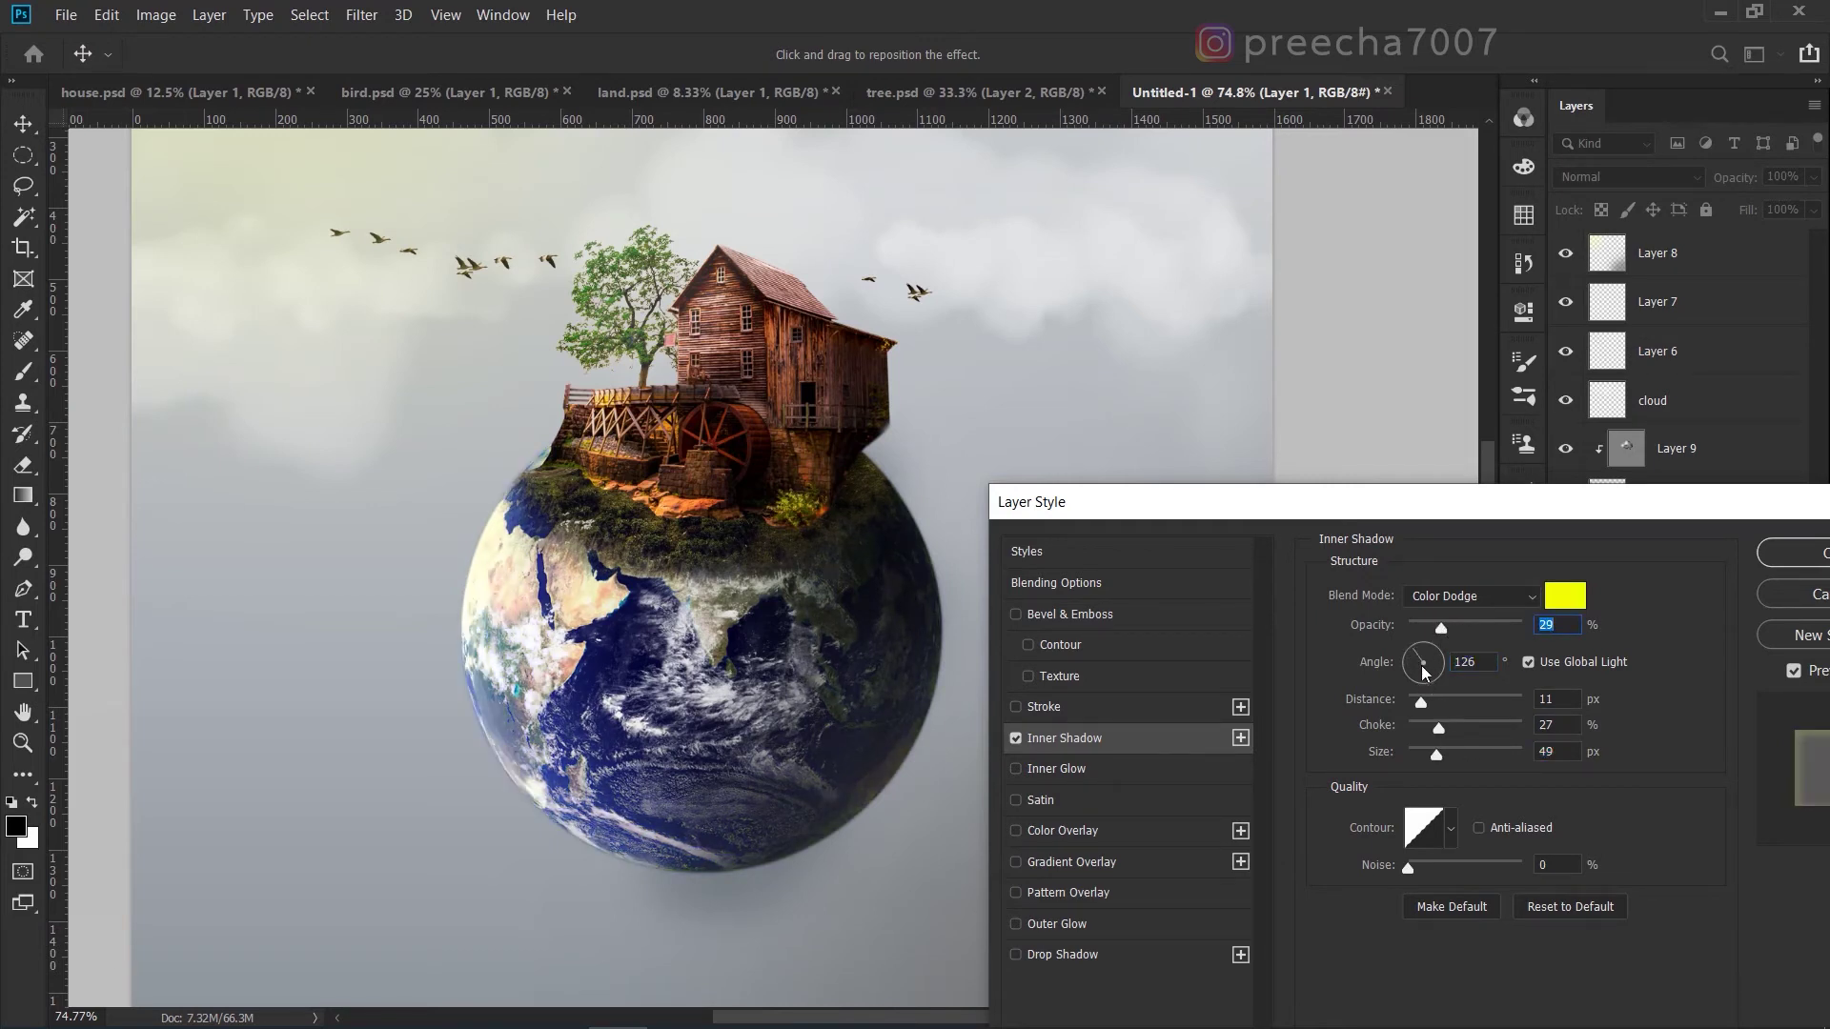
pyautogui.click(1429, 626)
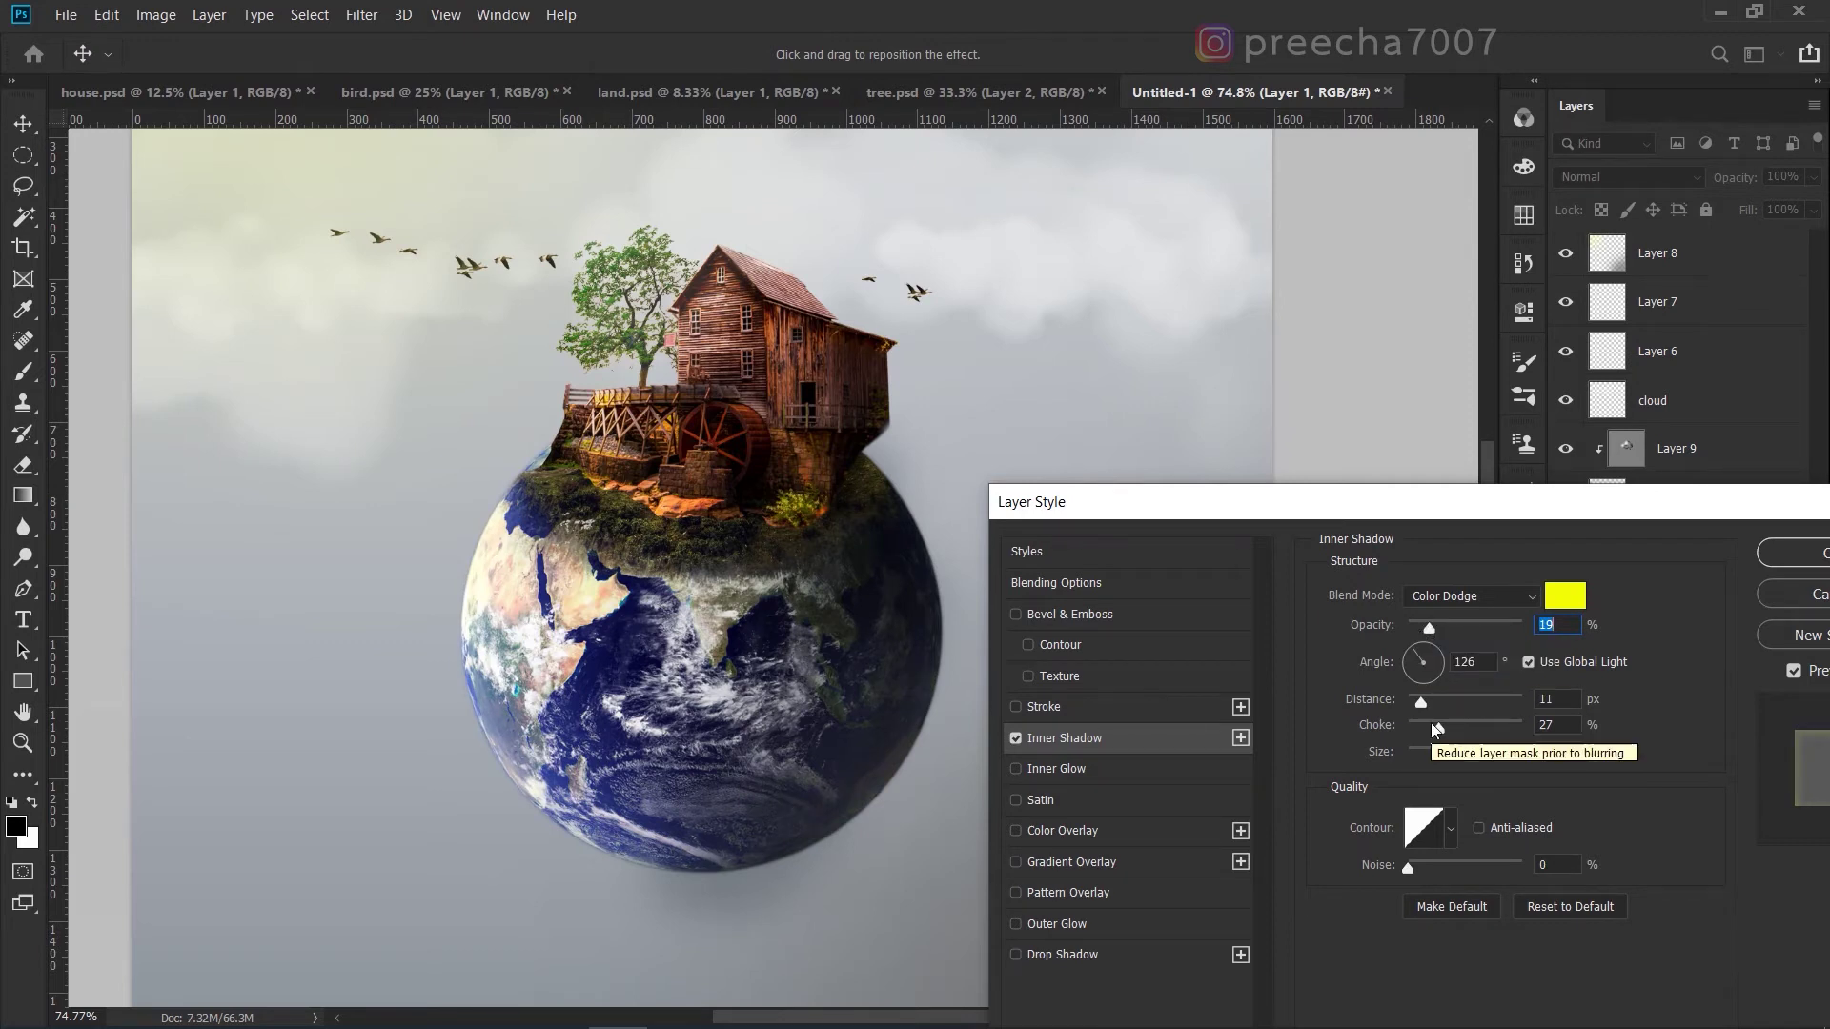
# Apply the planet's yellow inner shadow with 46% opacity, 125° angle, 8 px distance, 0% choke and 8 px size.
pyautogui.moveTo(1429, 629); pyautogui.dragTo(1478, 629)
pyautogui.moveTo(1421, 703); pyautogui.dragTo(1417, 702)
pyautogui.moveTo(1438, 728); pyautogui.dragTo(1408, 731)
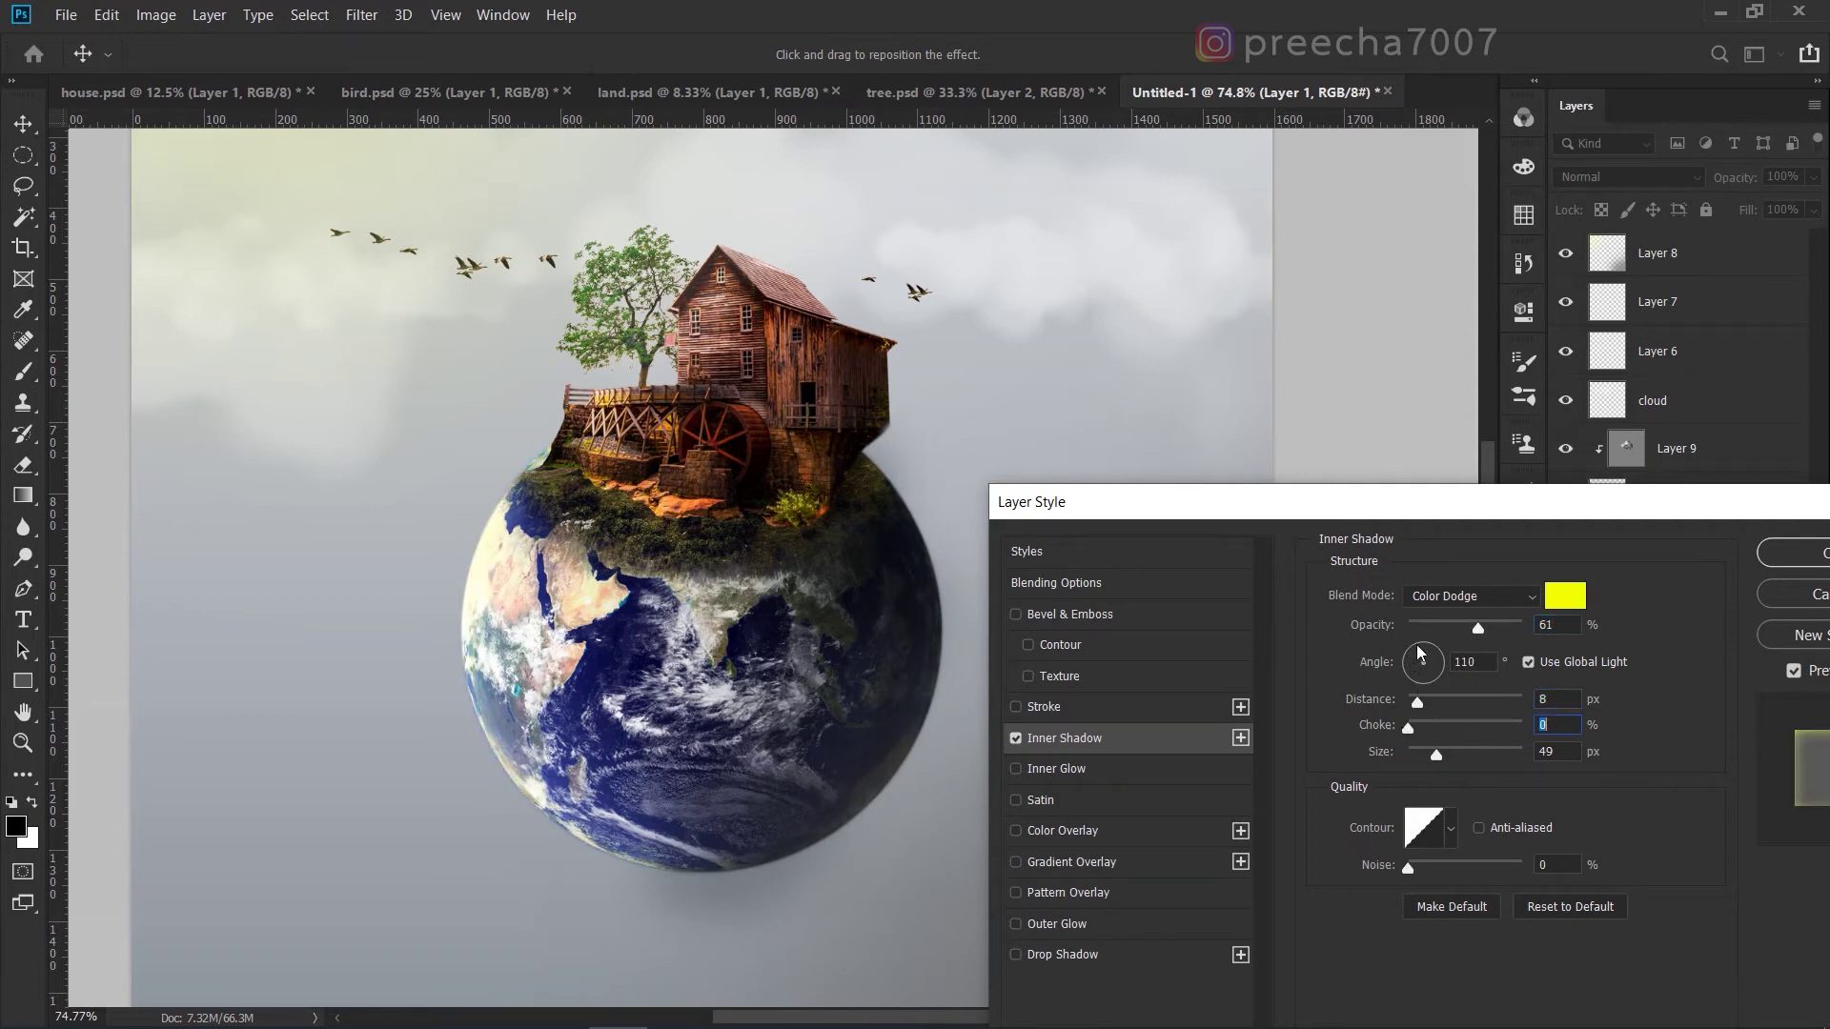
pyautogui.moveTo(1436, 753); pyautogui.dragTo(1419, 757)
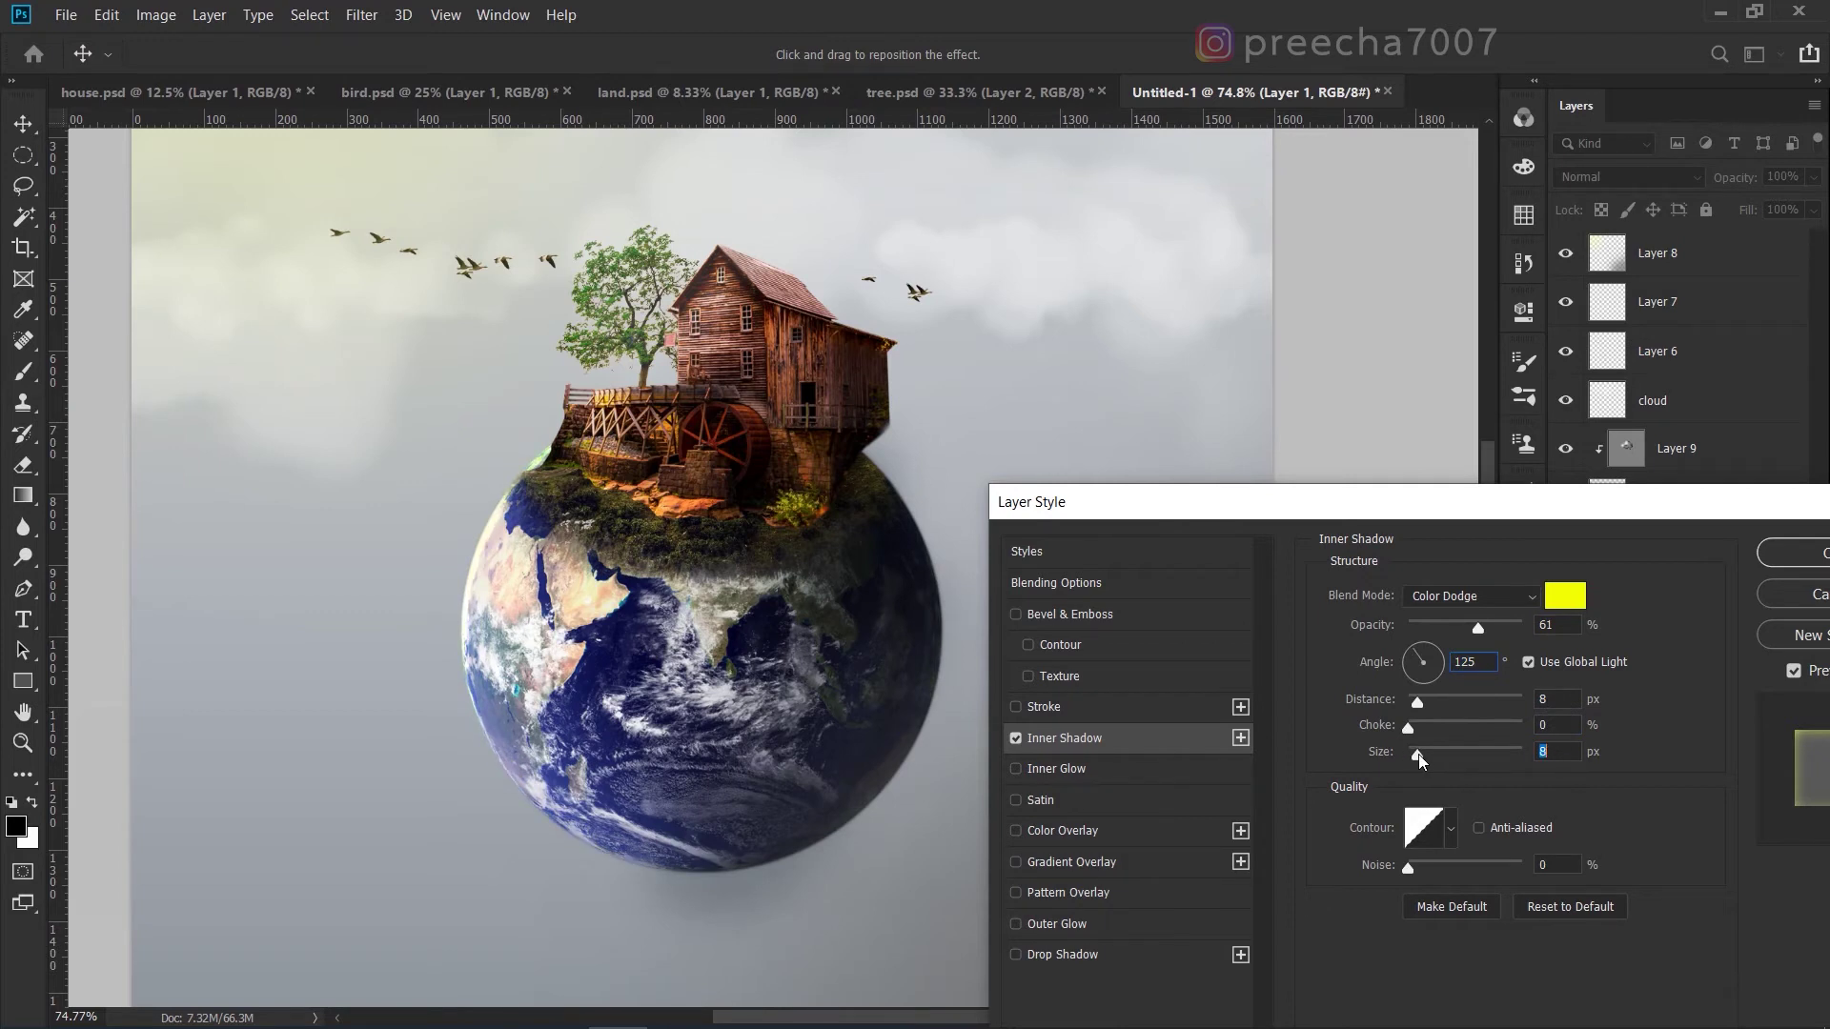
pyautogui.moveTo(1477, 630); pyautogui.dragTo(1464, 629)
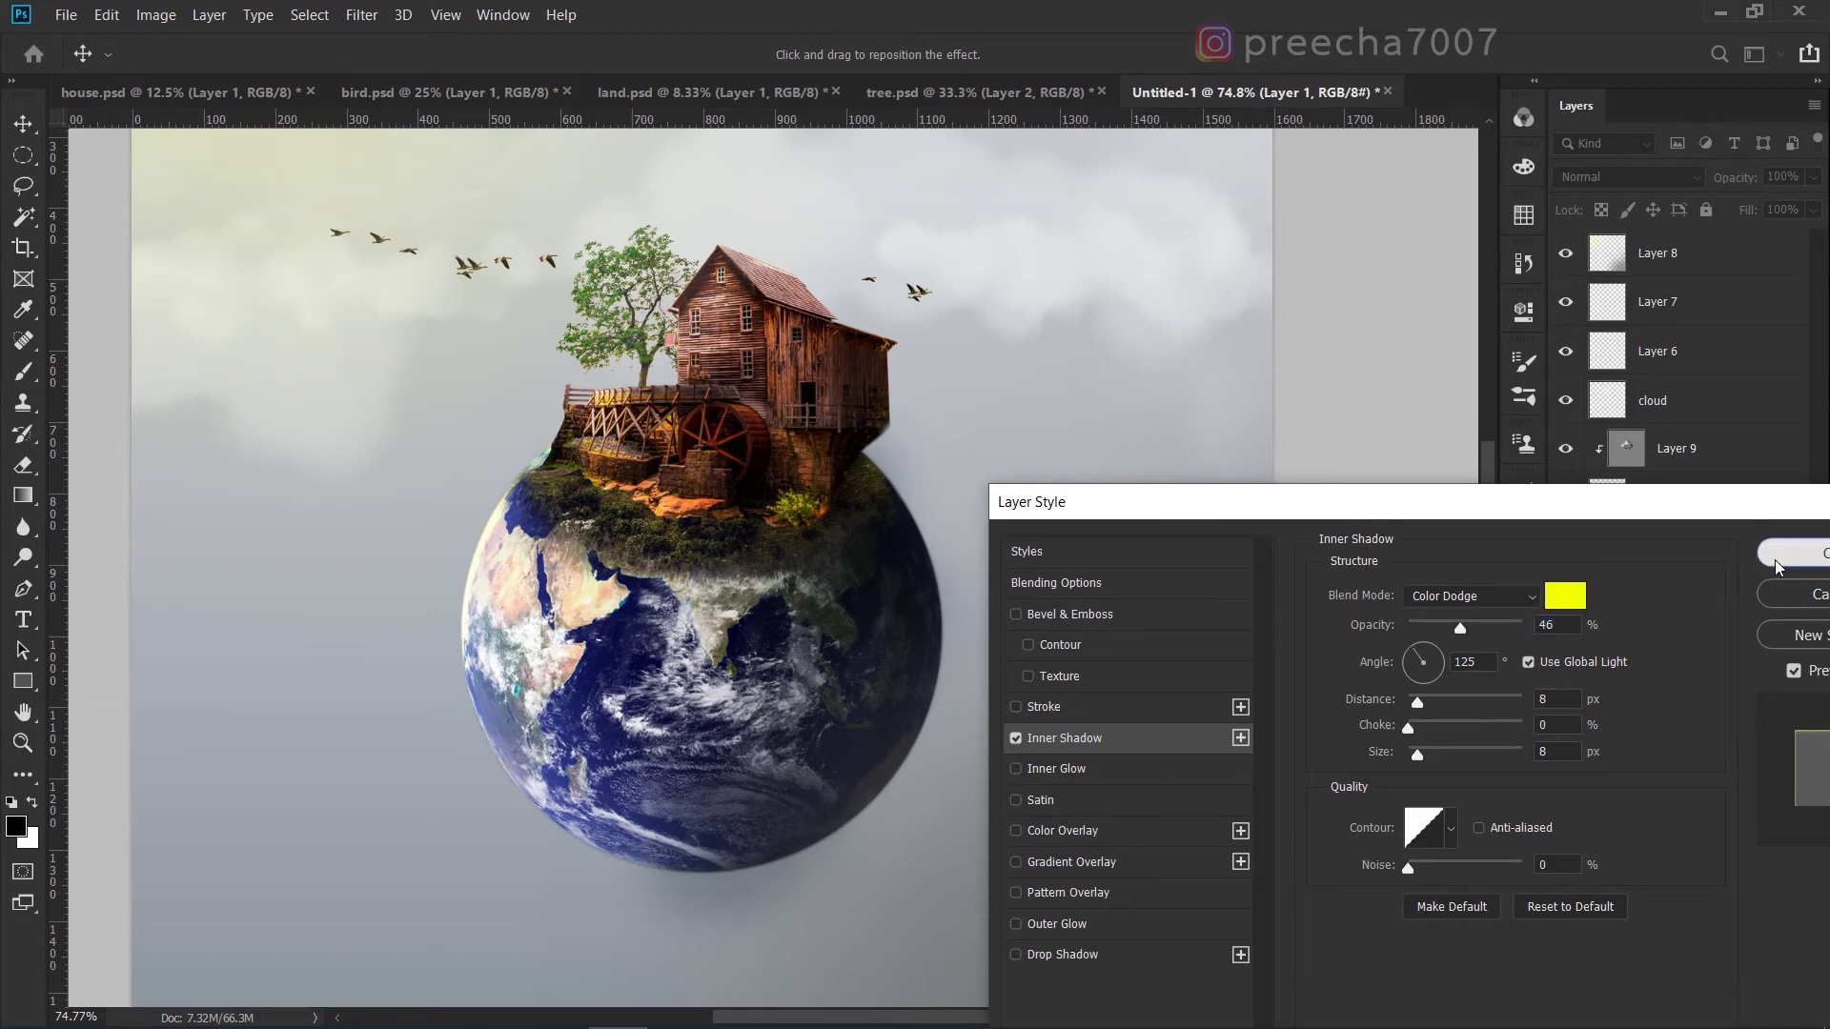
pyautogui.click(1775, 566)
pyautogui.scroll(-2, 961, 540)
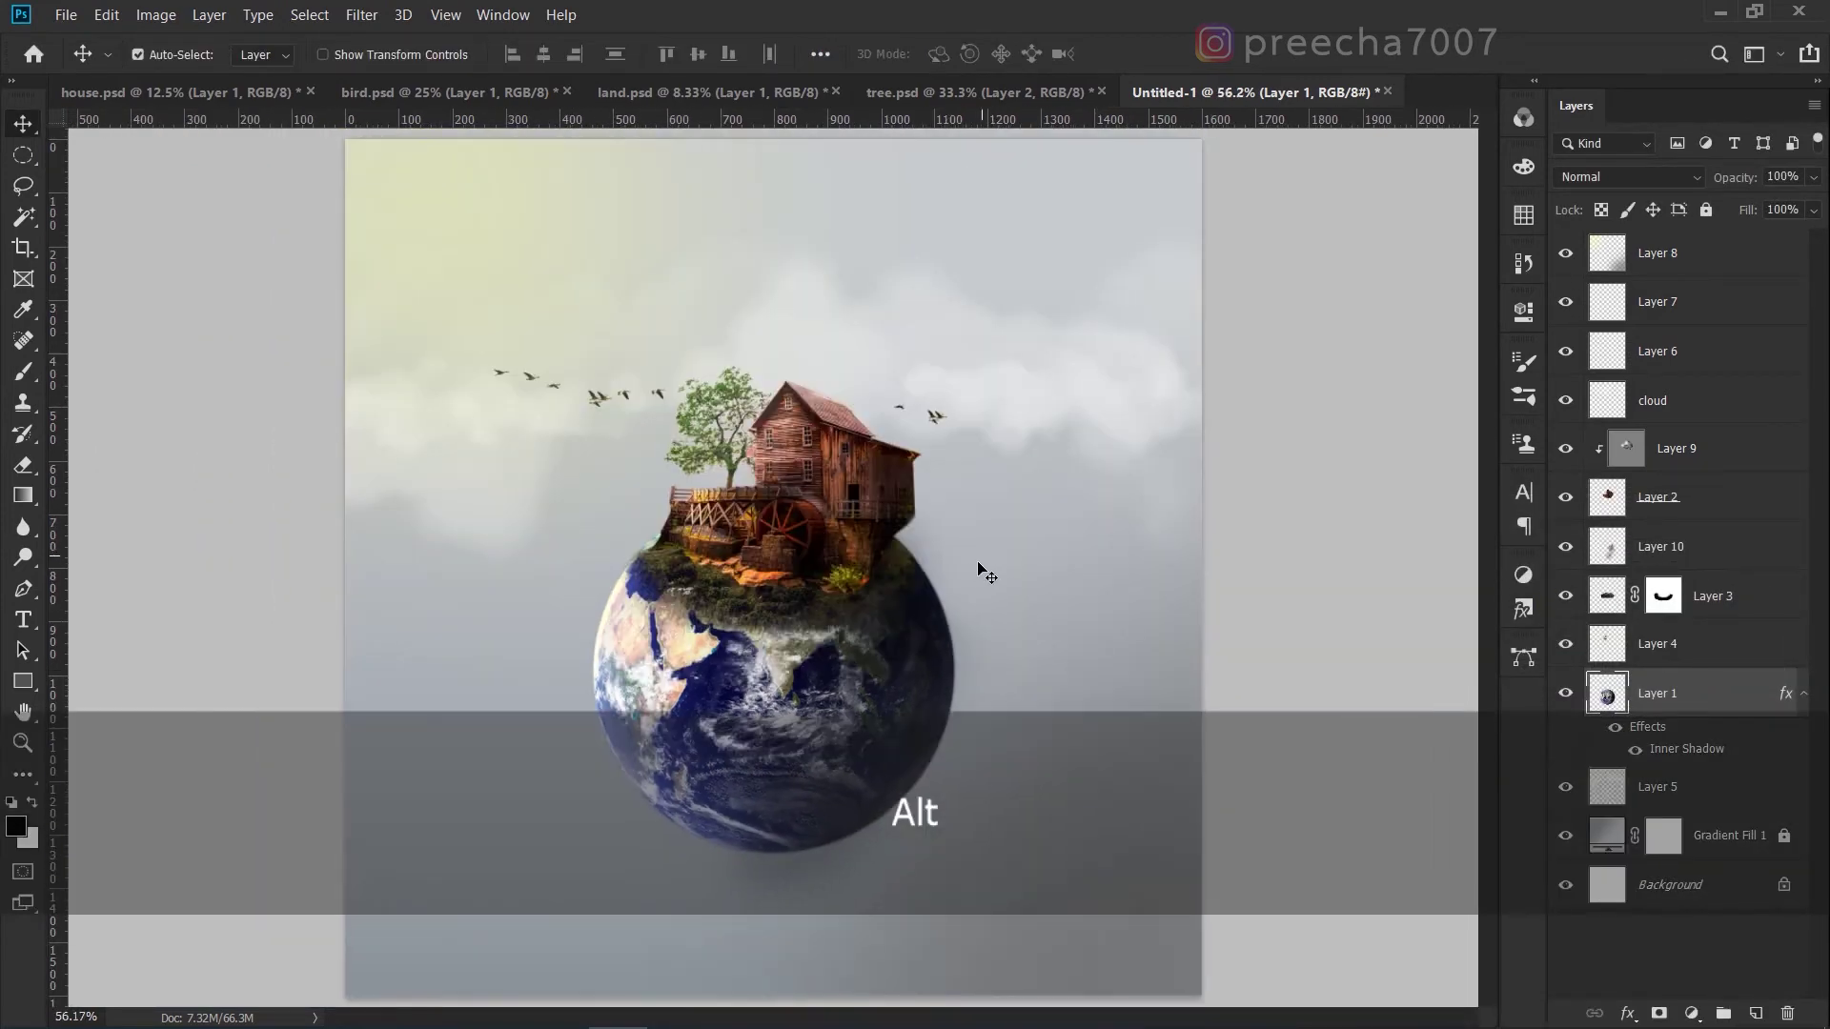
# On the house layer (Layer 2), use Curves to lower the red channel's highlight output to 234.
pyautogui.scroll(-1, 936, 571)
pyautogui.scroll(1, 932, 593)
pyautogui.scroll(-1, 923, 603)
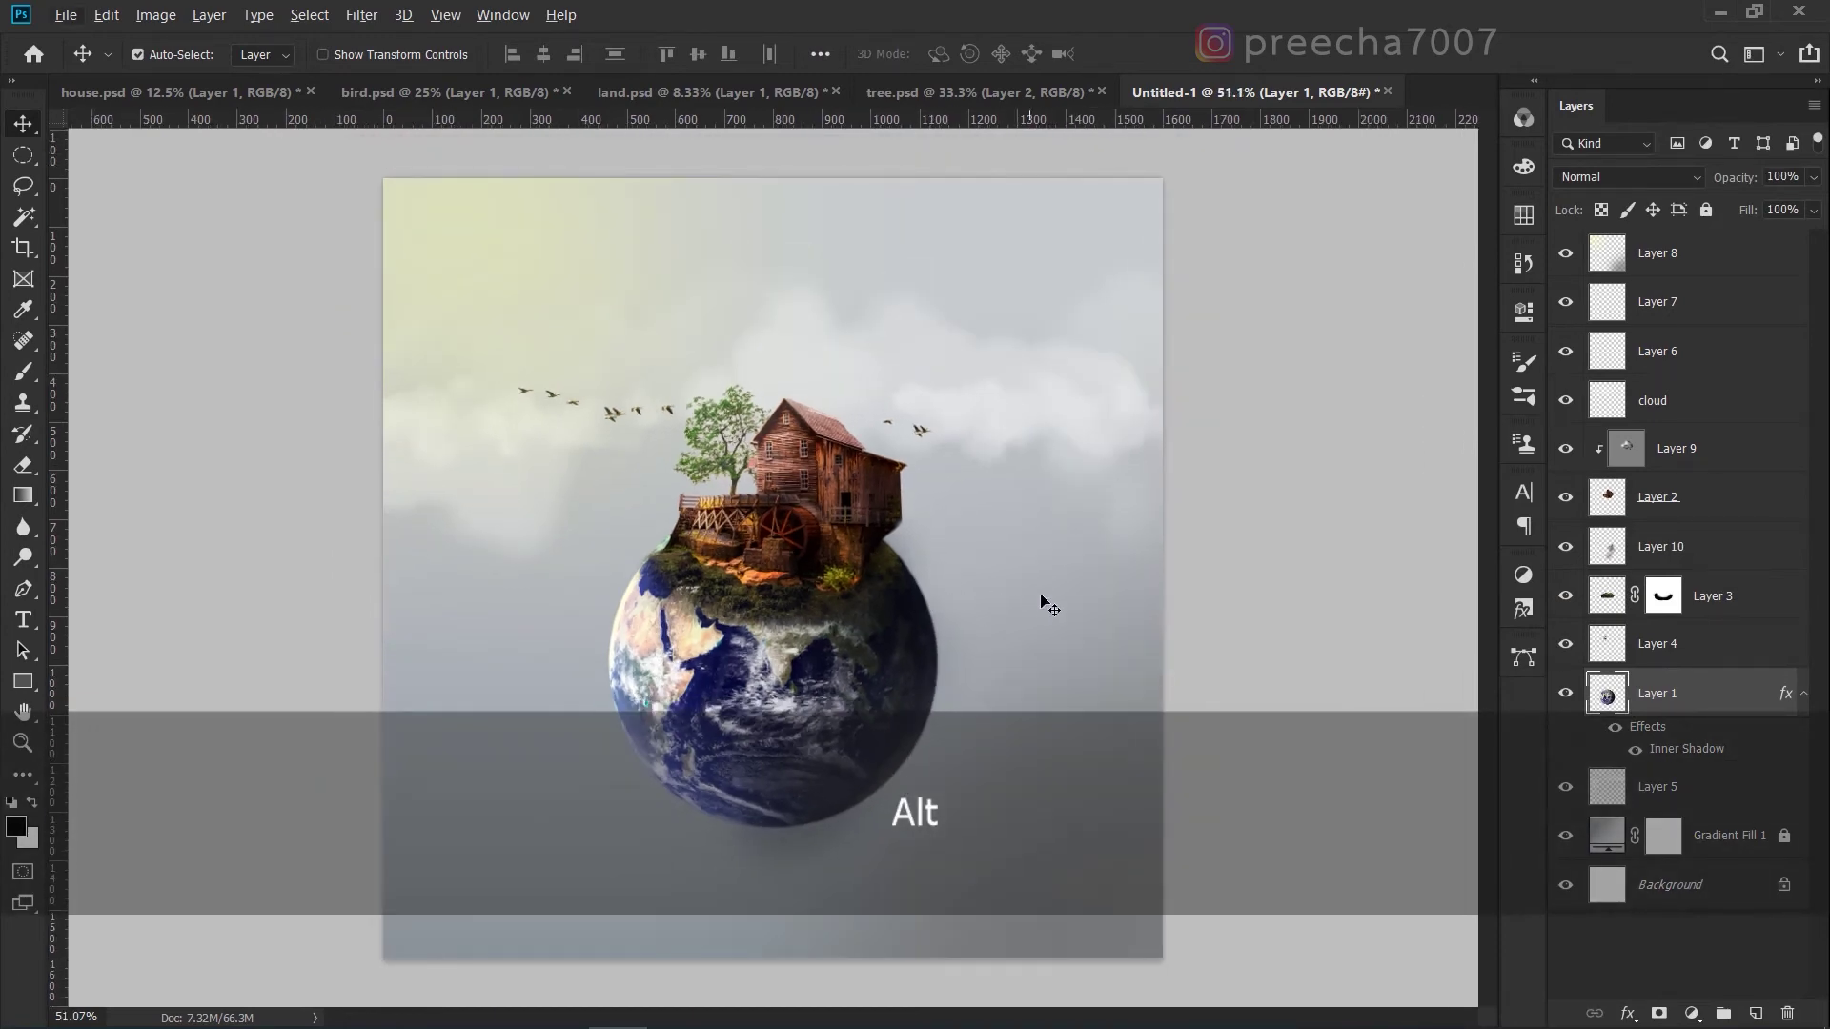
pyautogui.scroll(5, 808, 496)
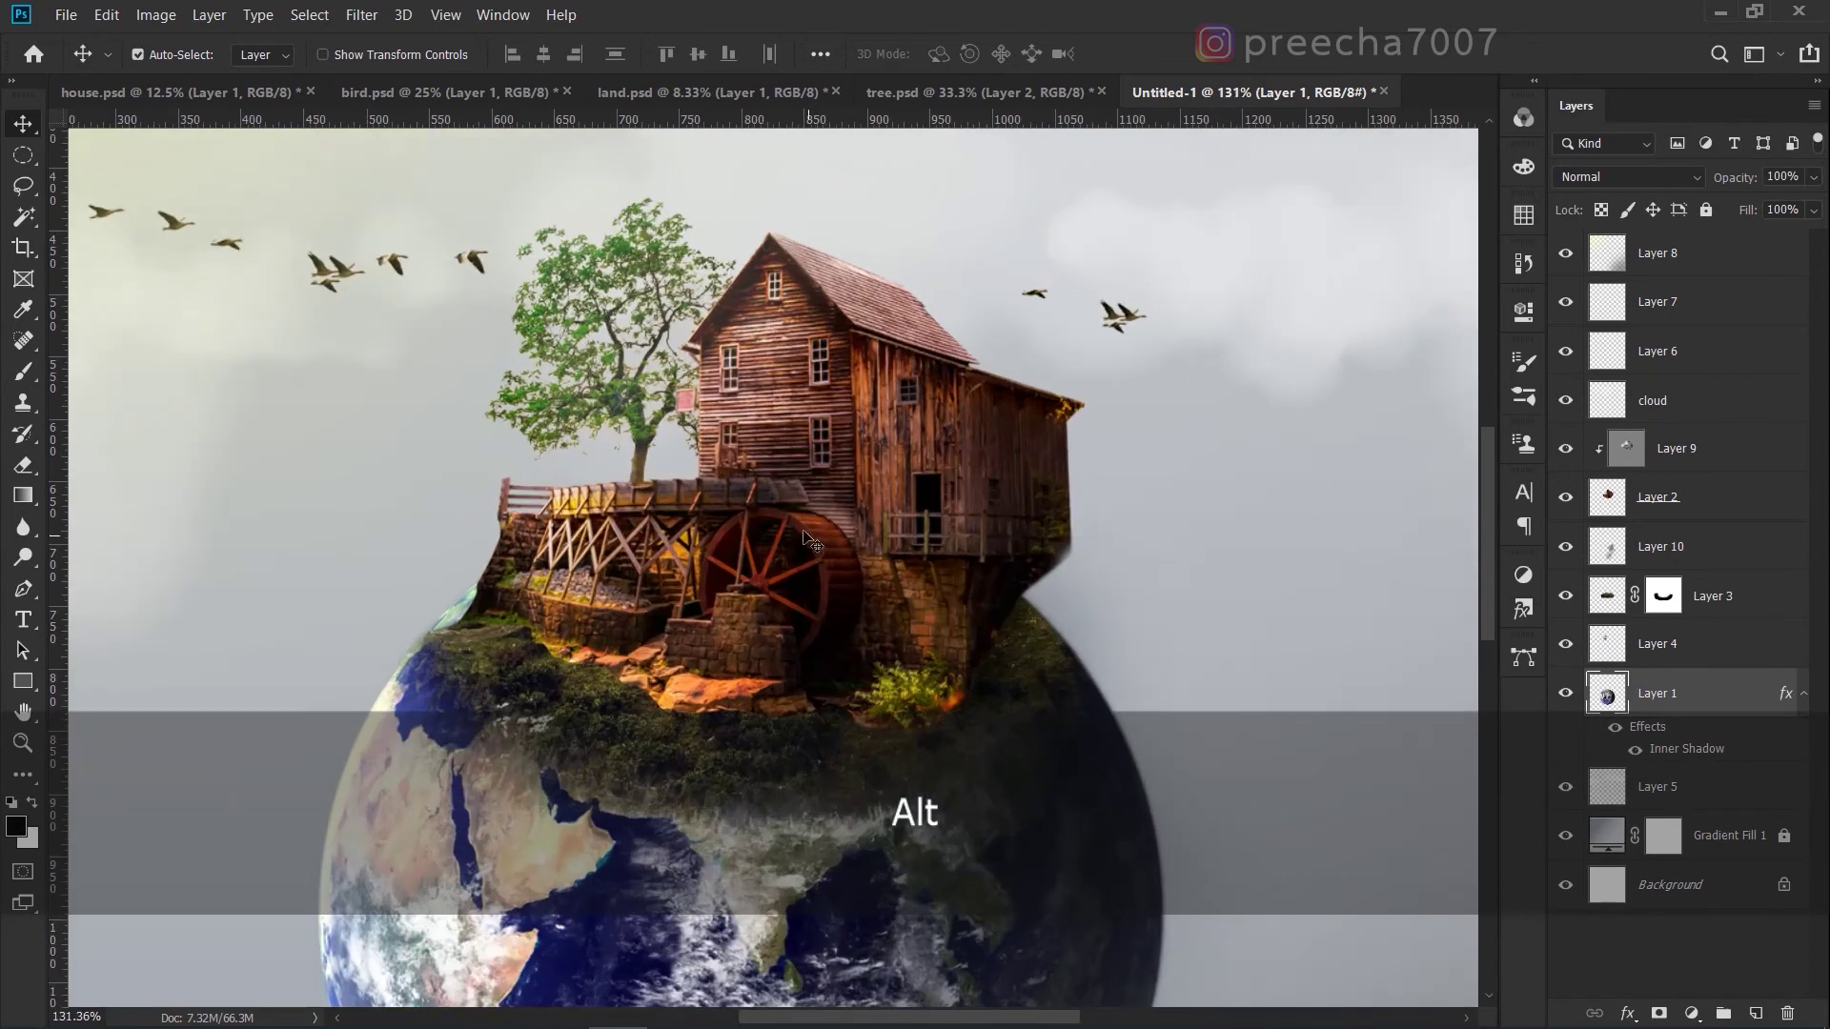
pyautogui.click(1677, 496)
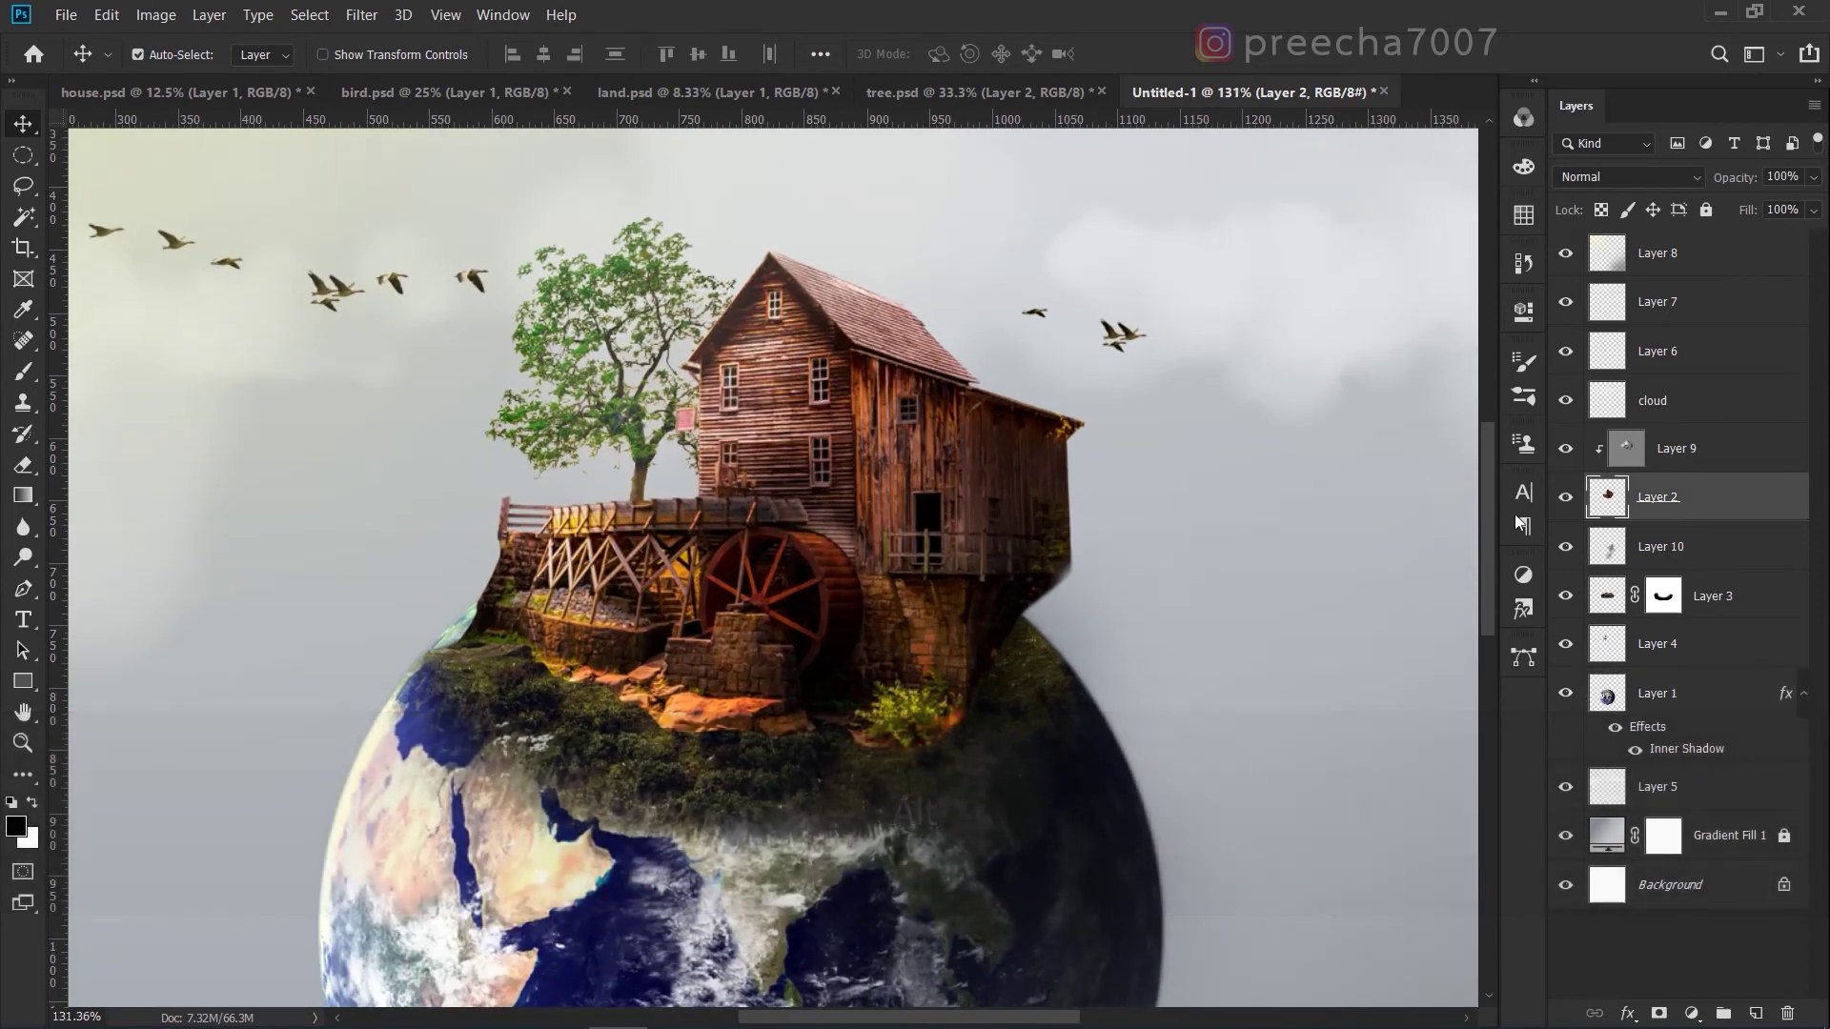
pyautogui.click(156, 15)
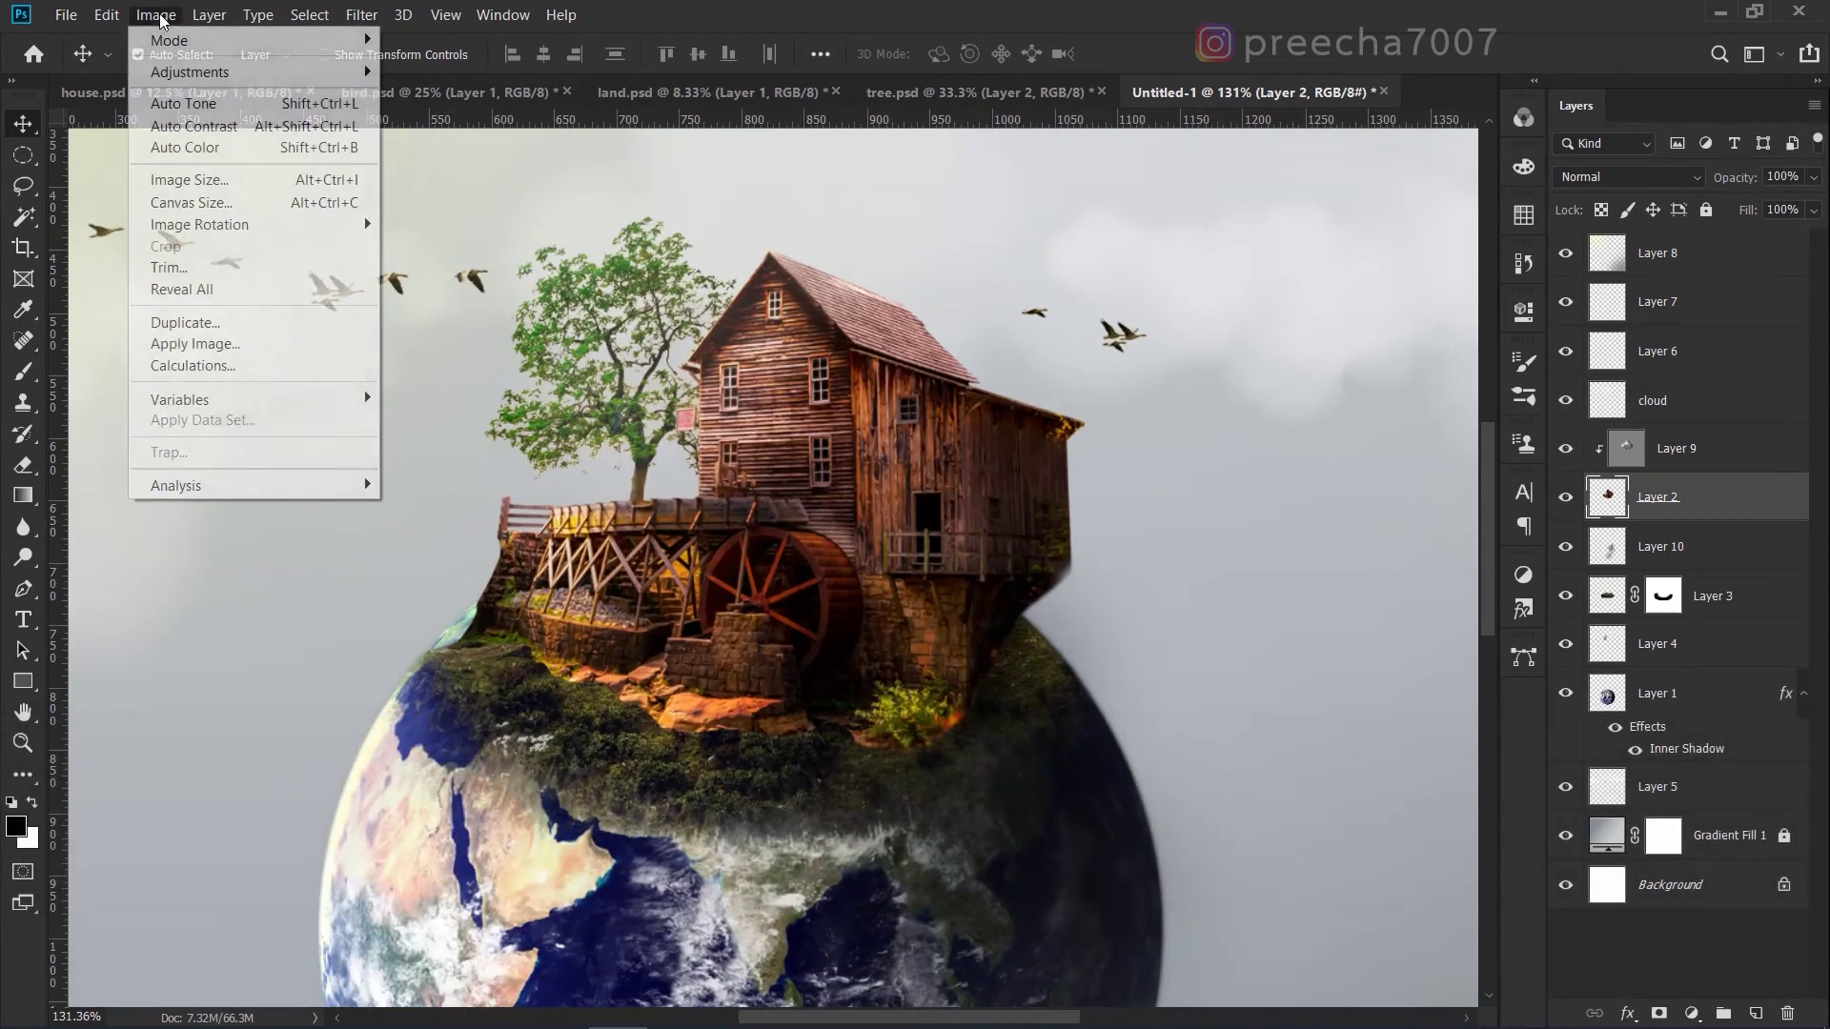
pyautogui.moveTo(183, 72)
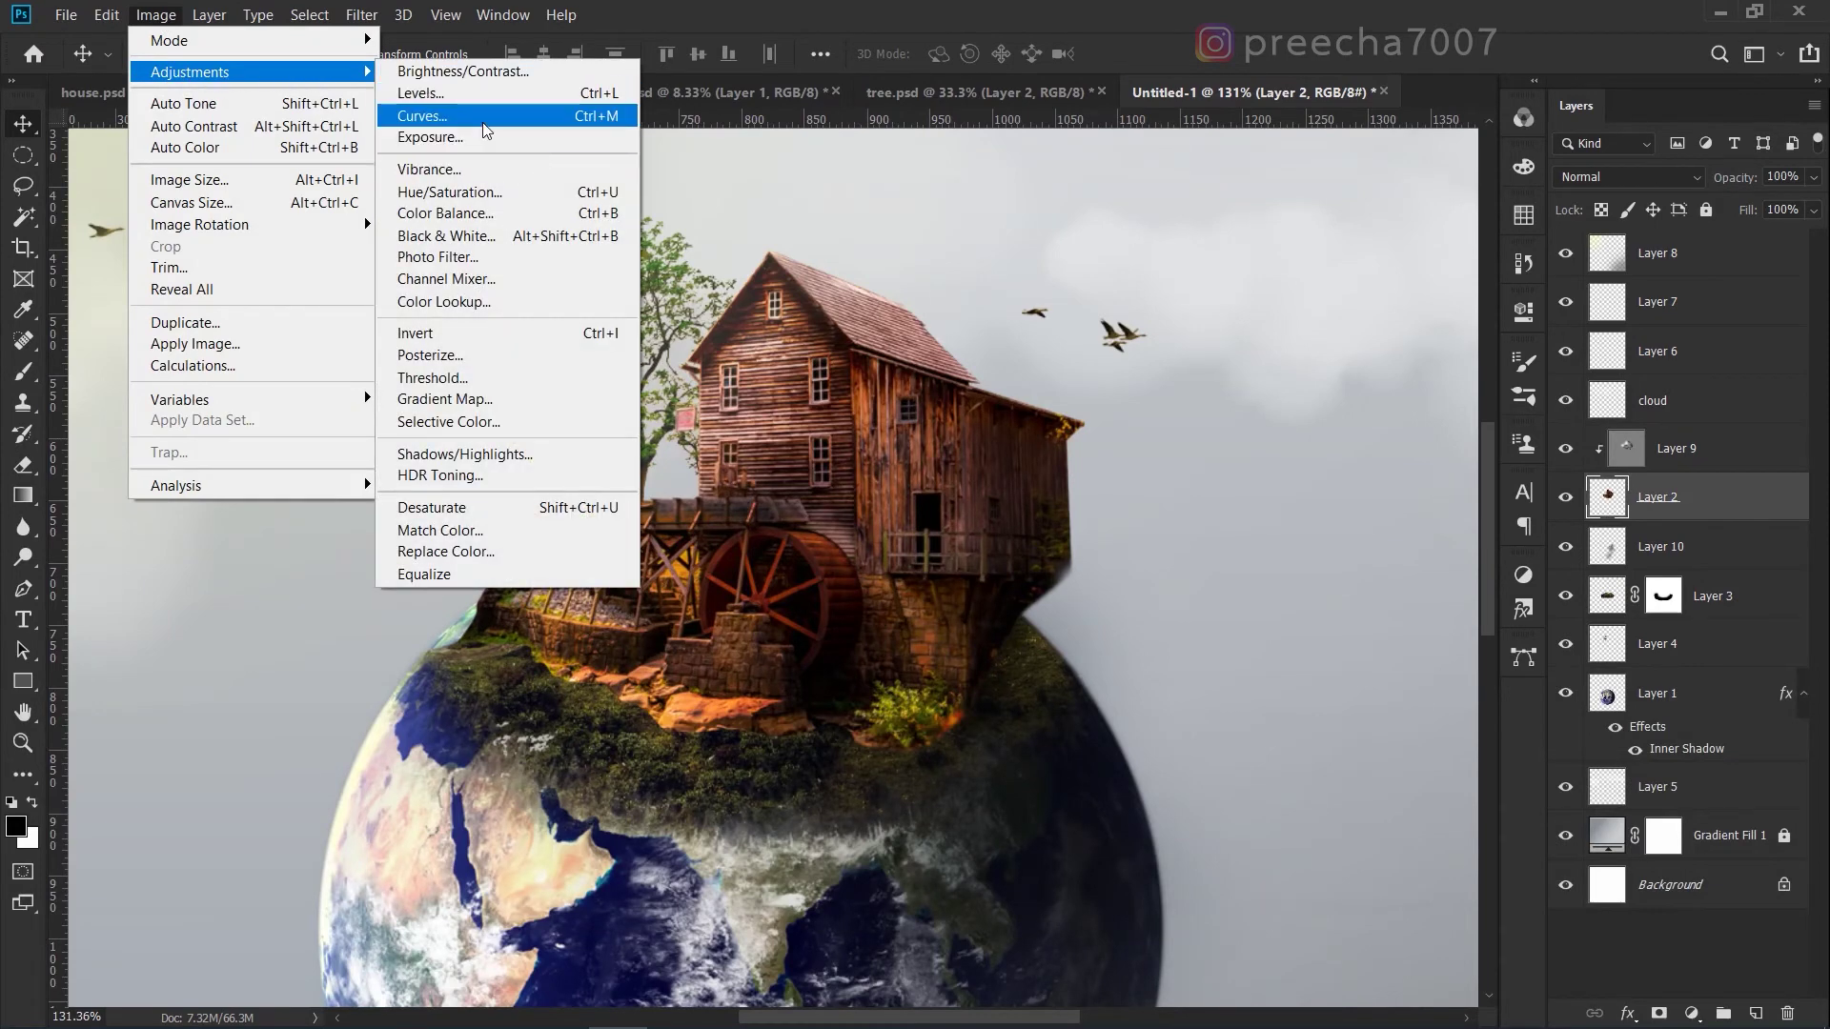
pyautogui.click(498, 117)
pyautogui.click(1195, 305)
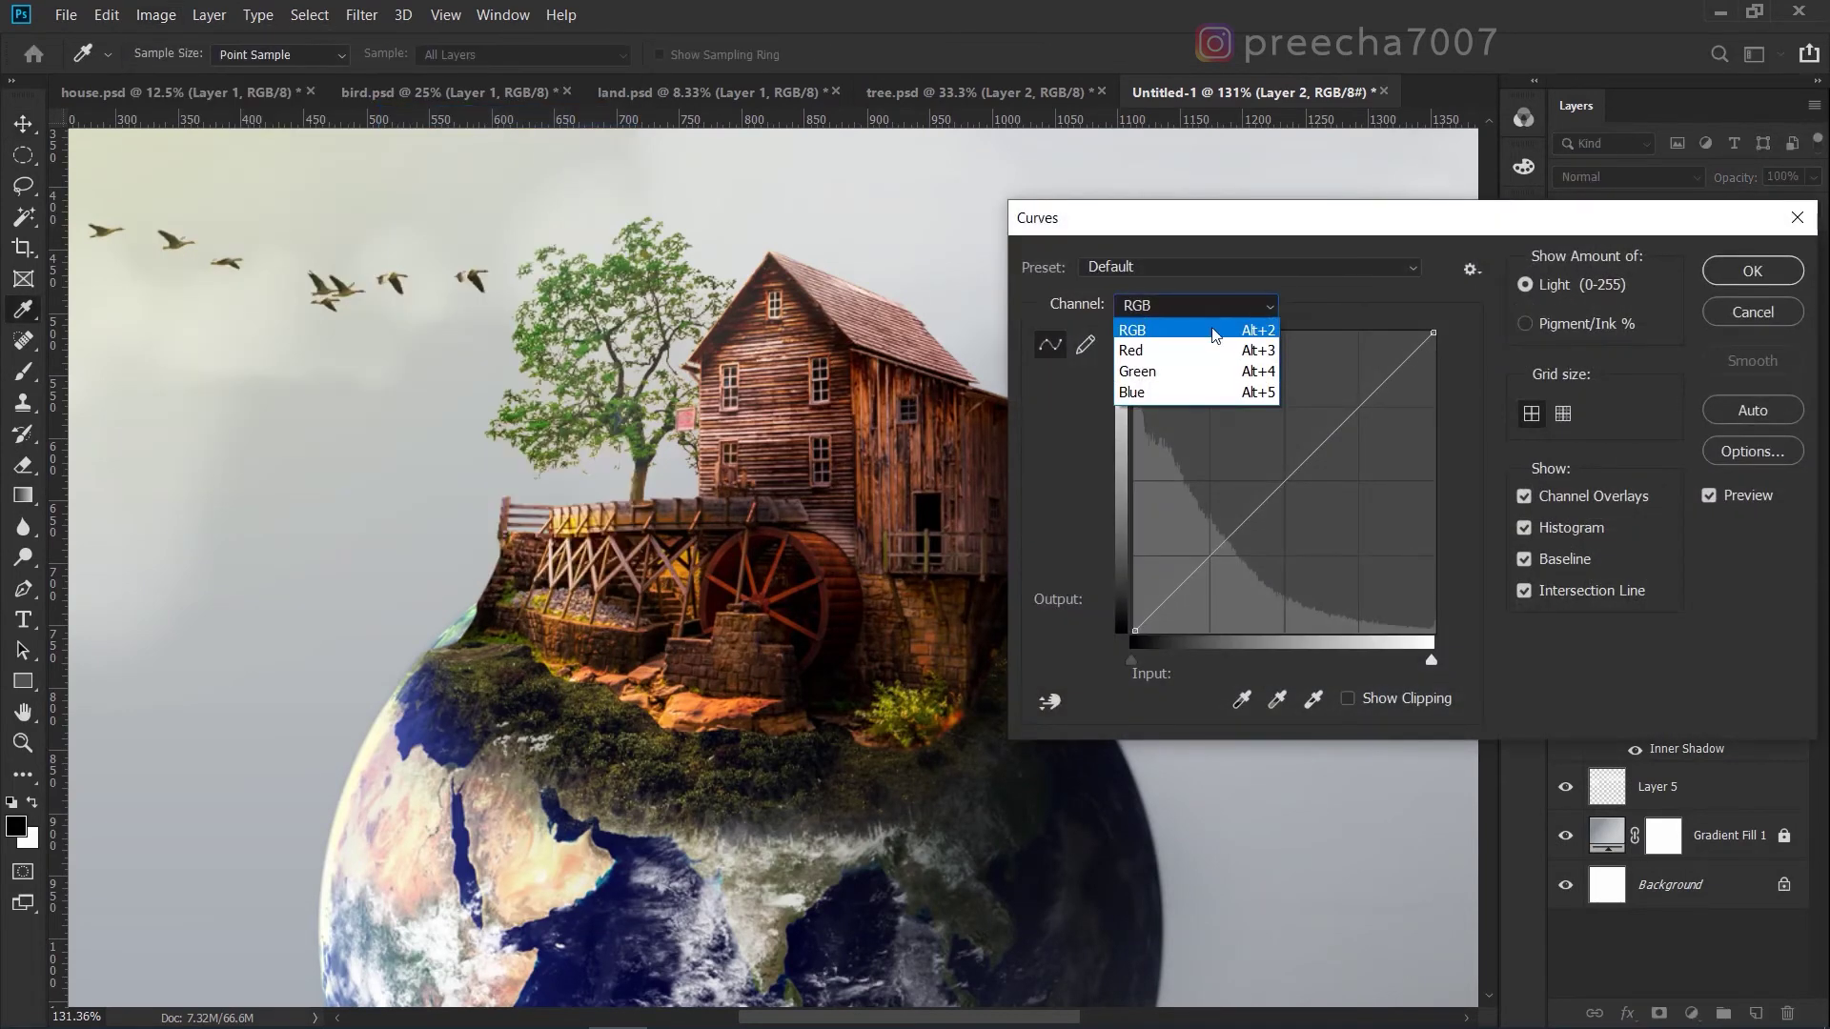
pyautogui.click(1144, 346)
pyautogui.moveTo(1436, 333); pyautogui.dragTo(1447, 362)
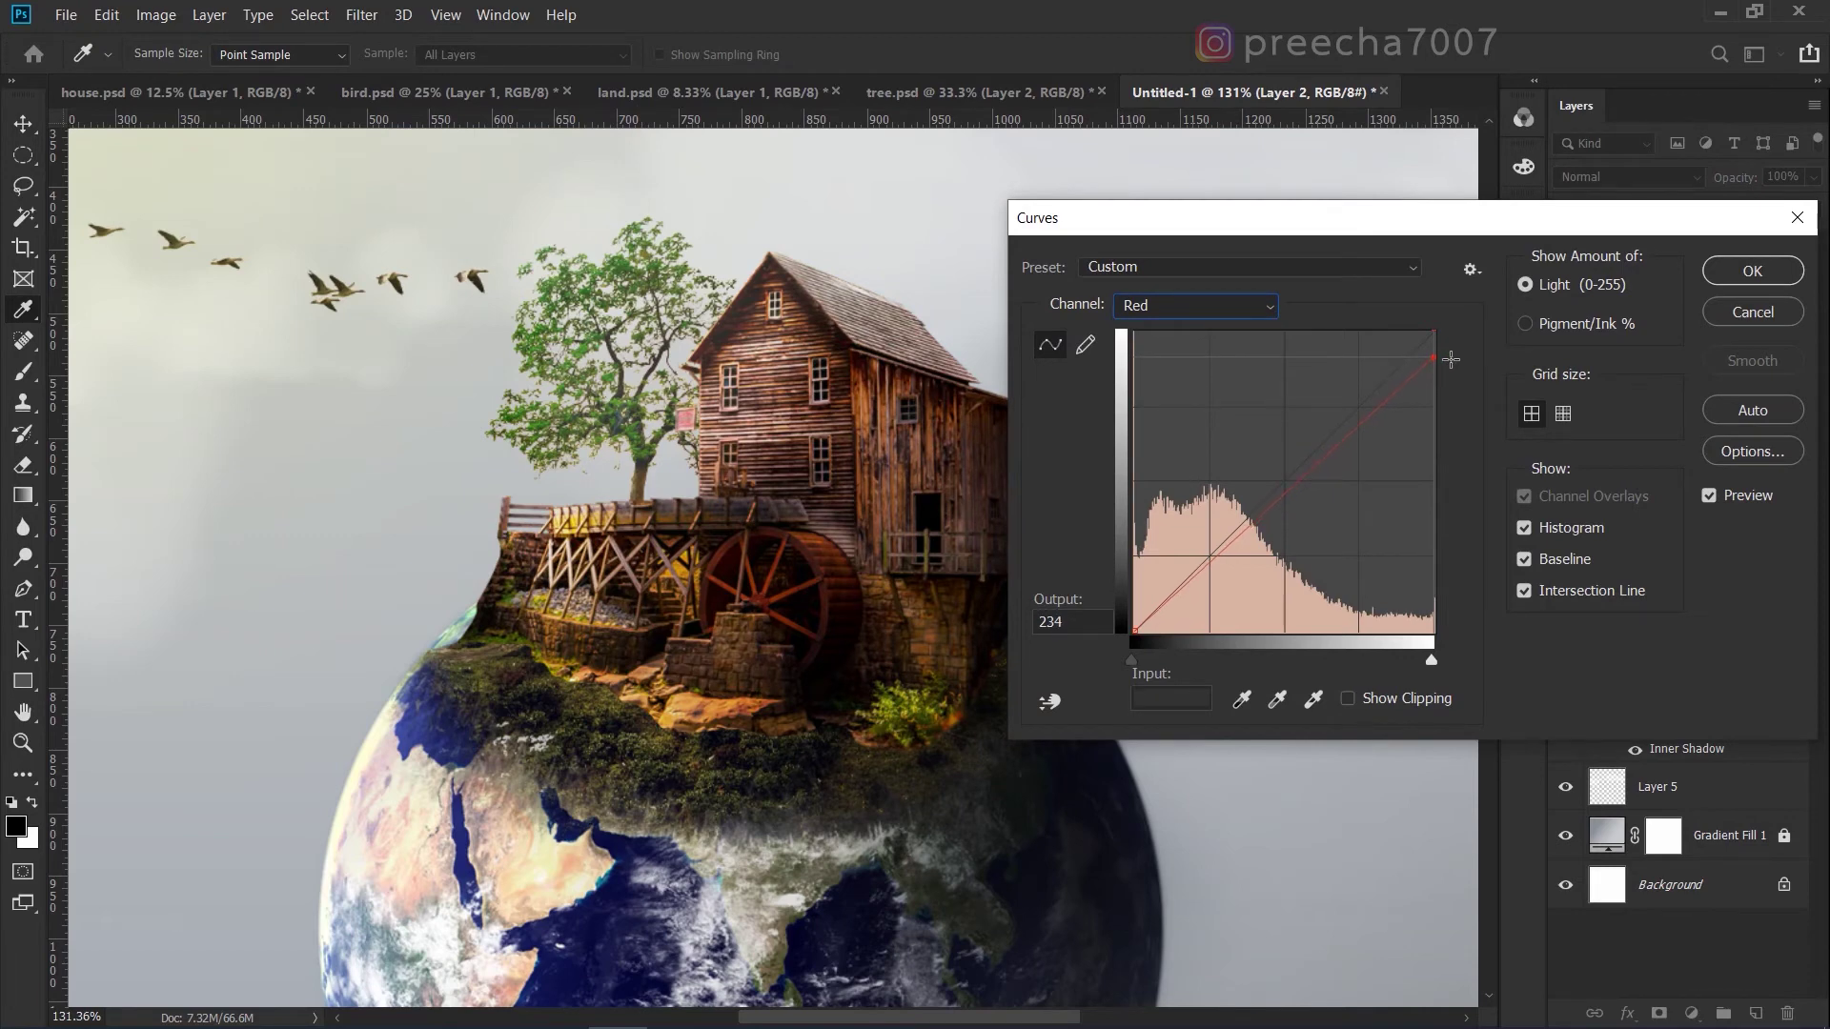
pyautogui.click(1752, 271)
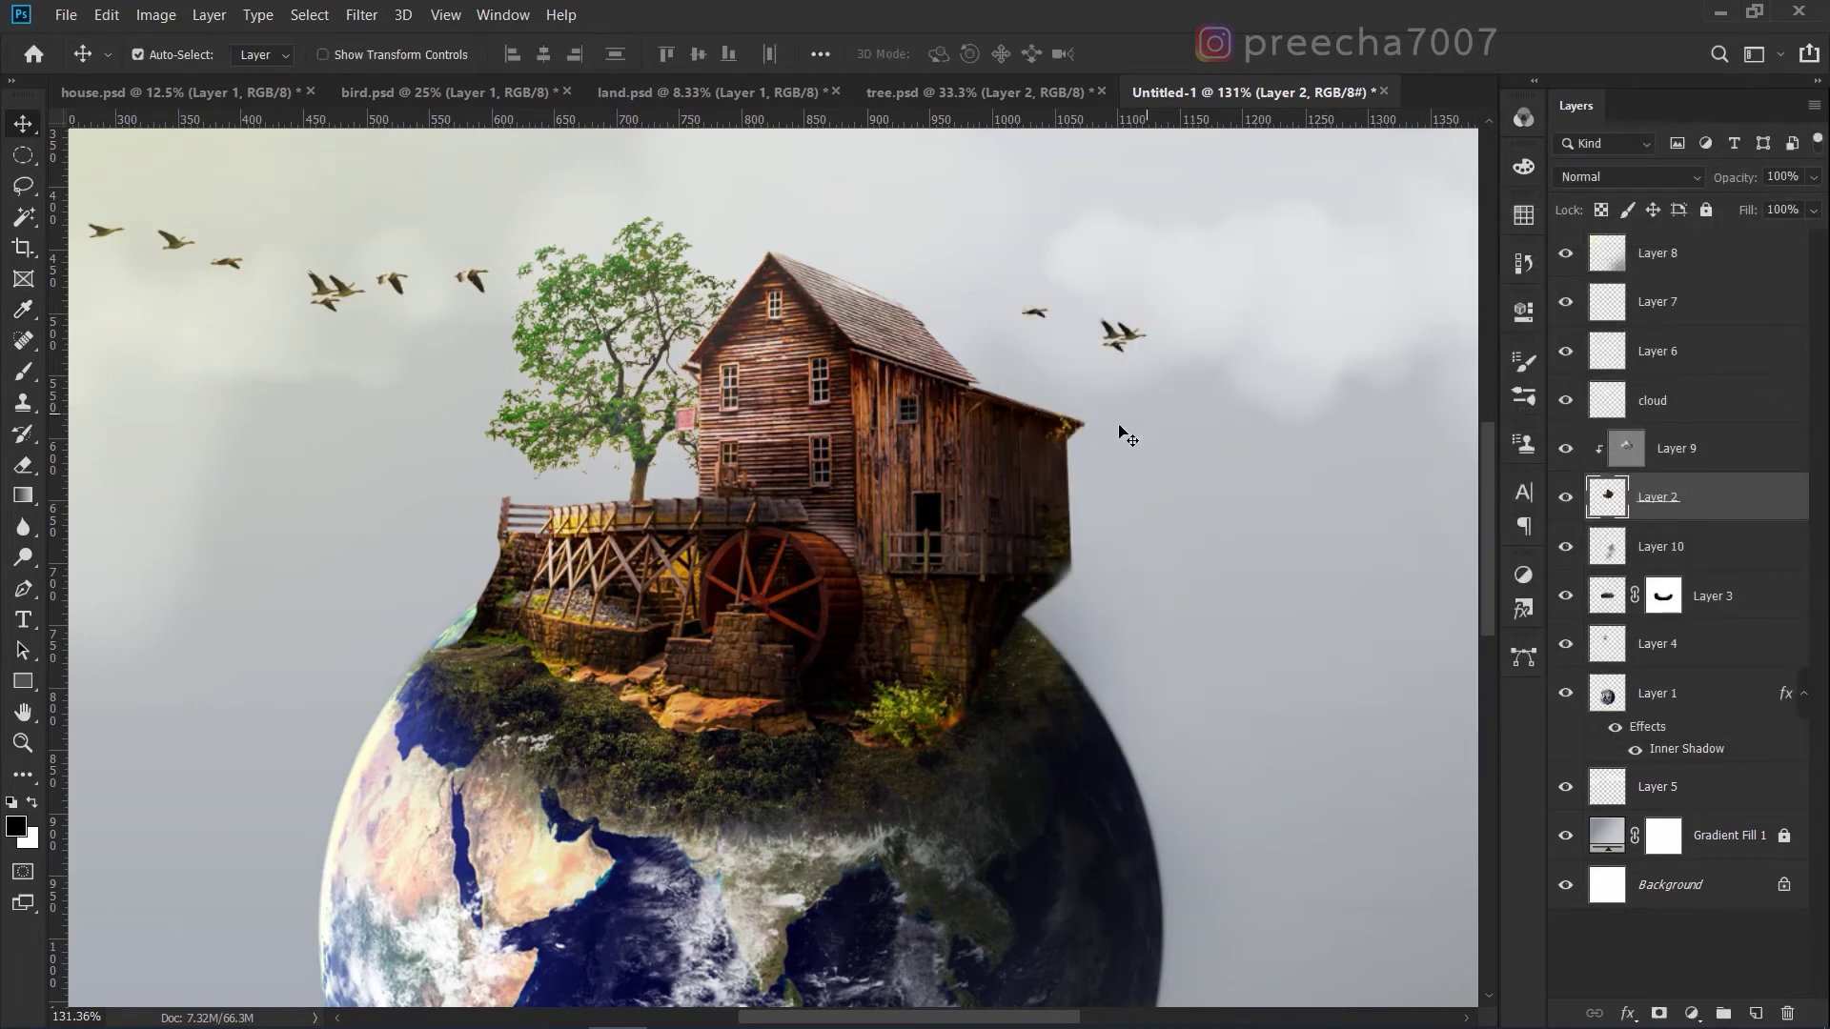
# Apply Color Balance to the house layer with midtones shifted toward yellow at -13, and compare the house before and after.
pyautogui.click(155, 14)
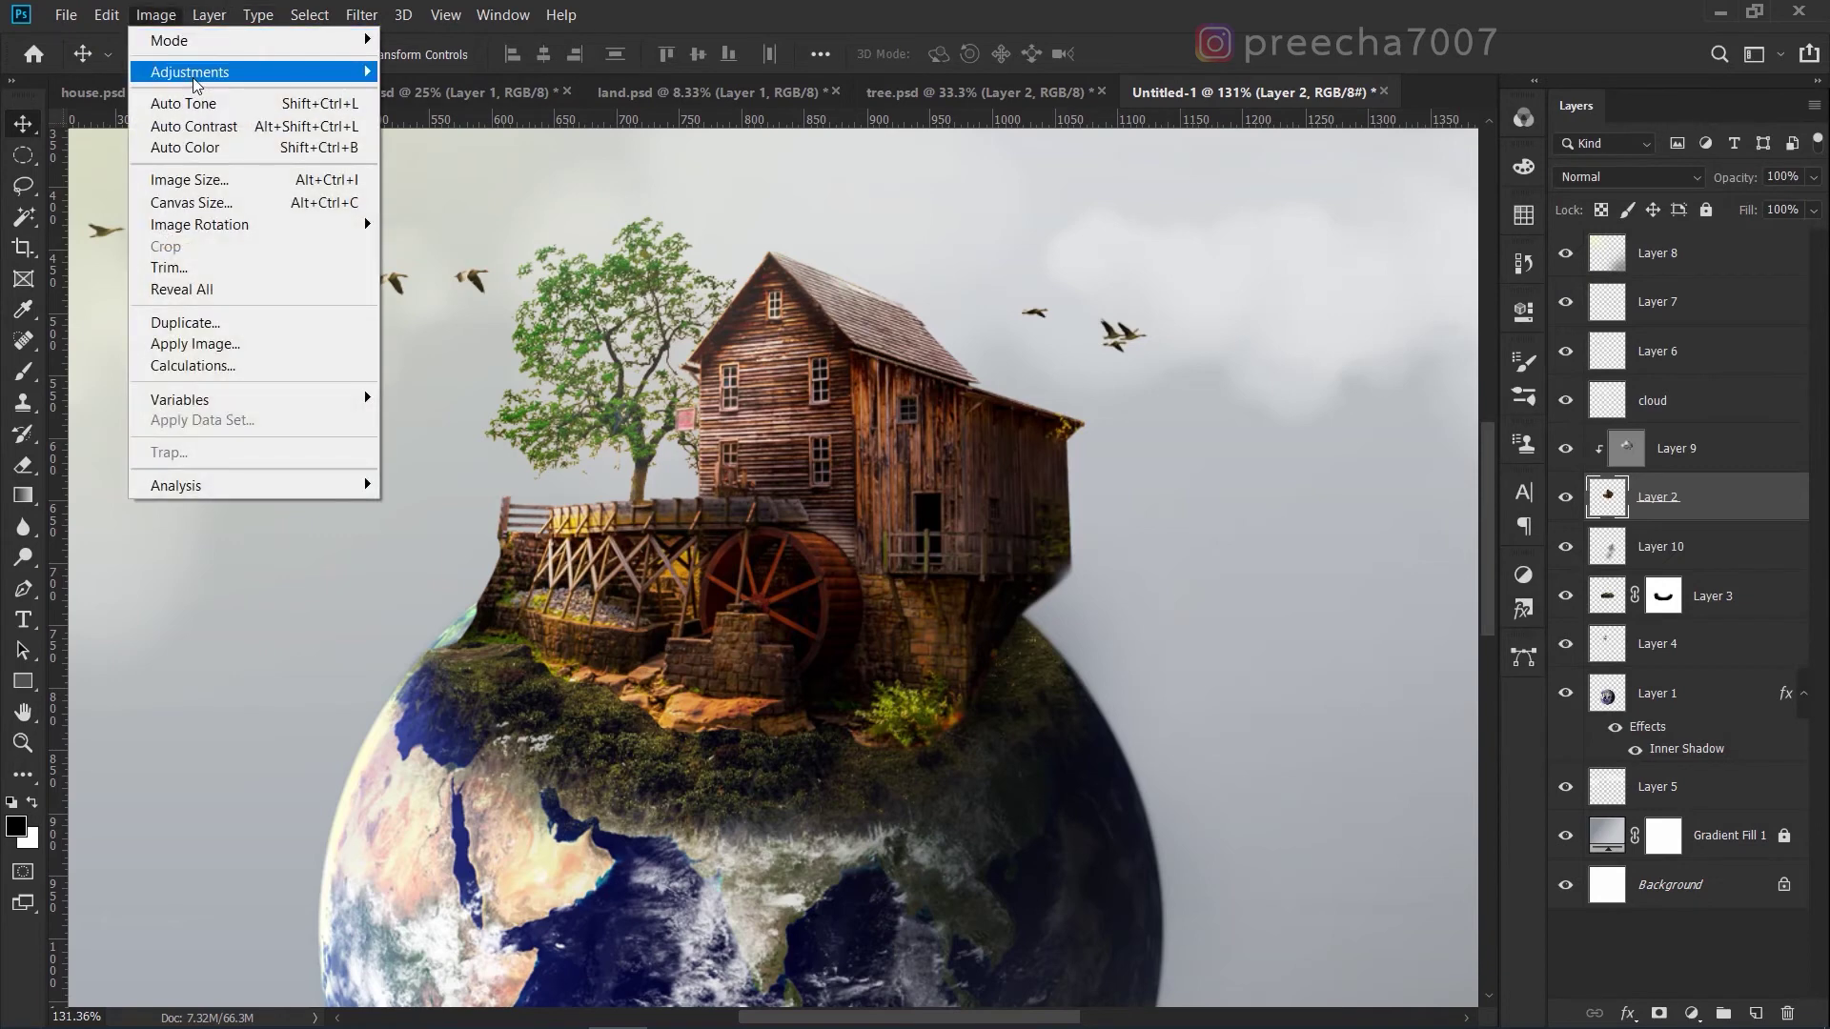
pyautogui.moveTo(229, 72)
pyautogui.click(467, 213)
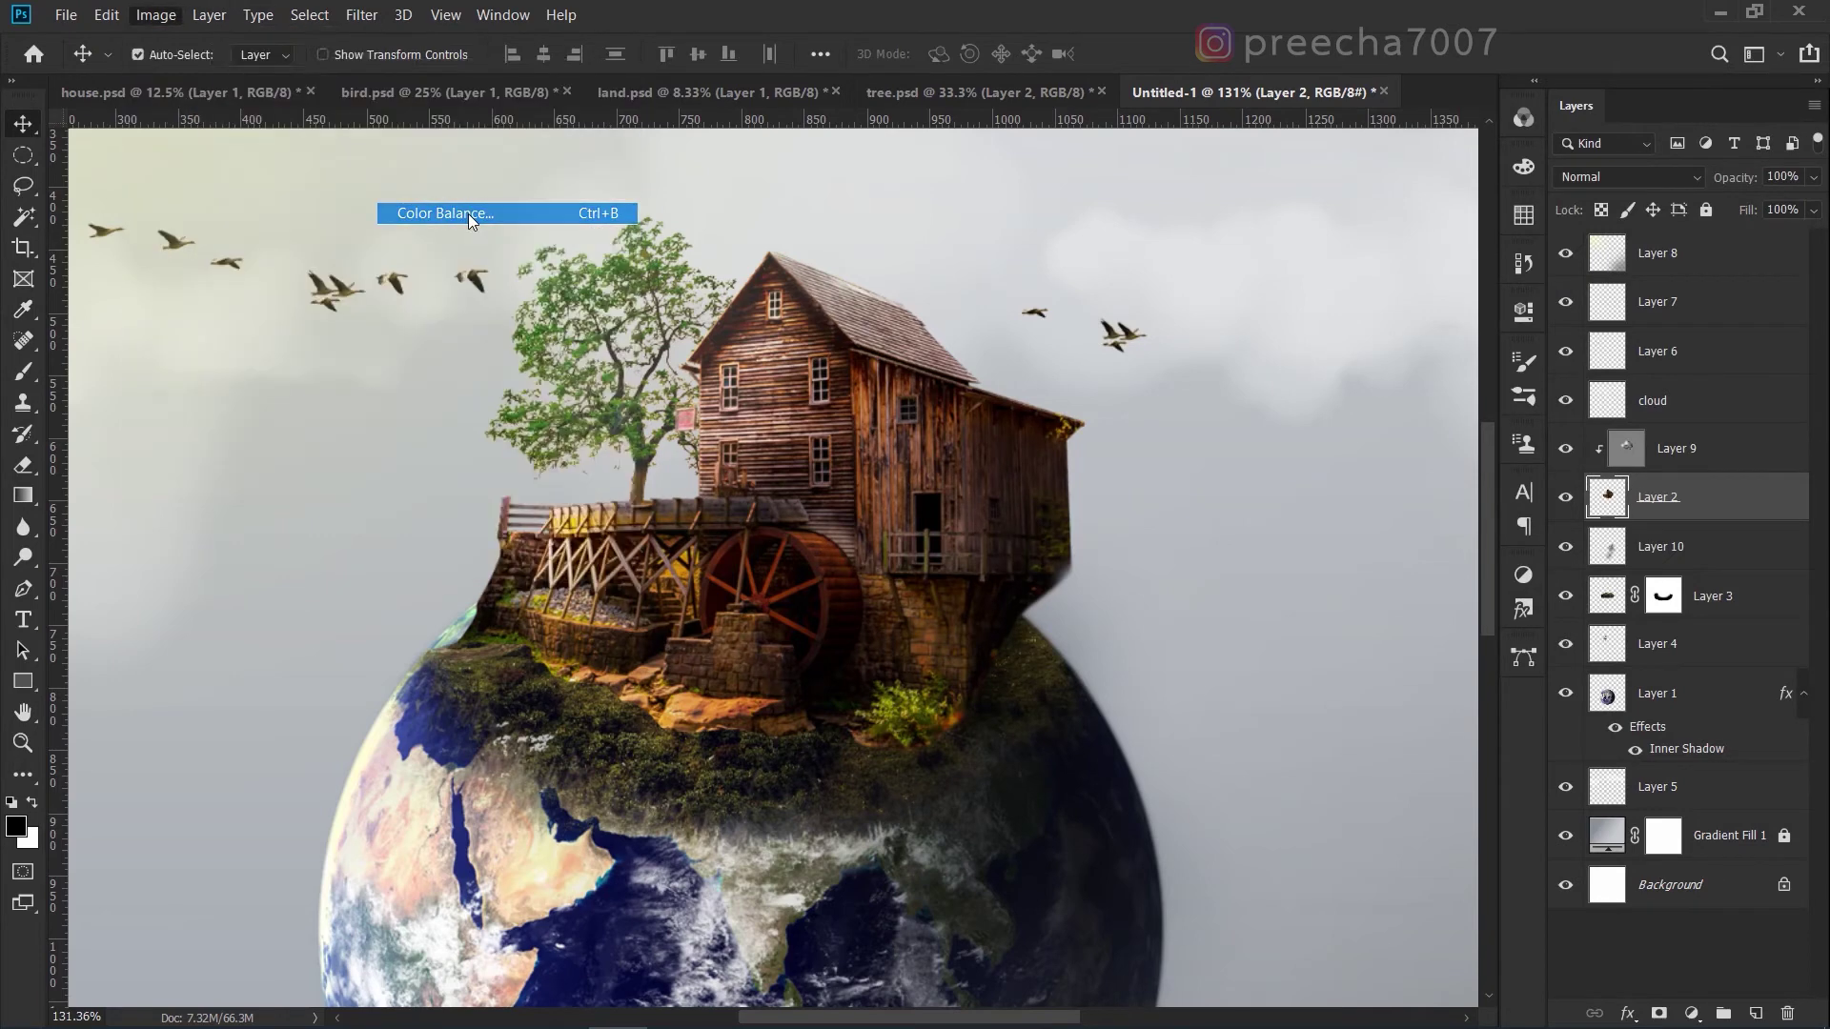
pyautogui.moveTo(1422, 507); pyautogui.dragTo(1417, 519)
pyautogui.click(1416, 519)
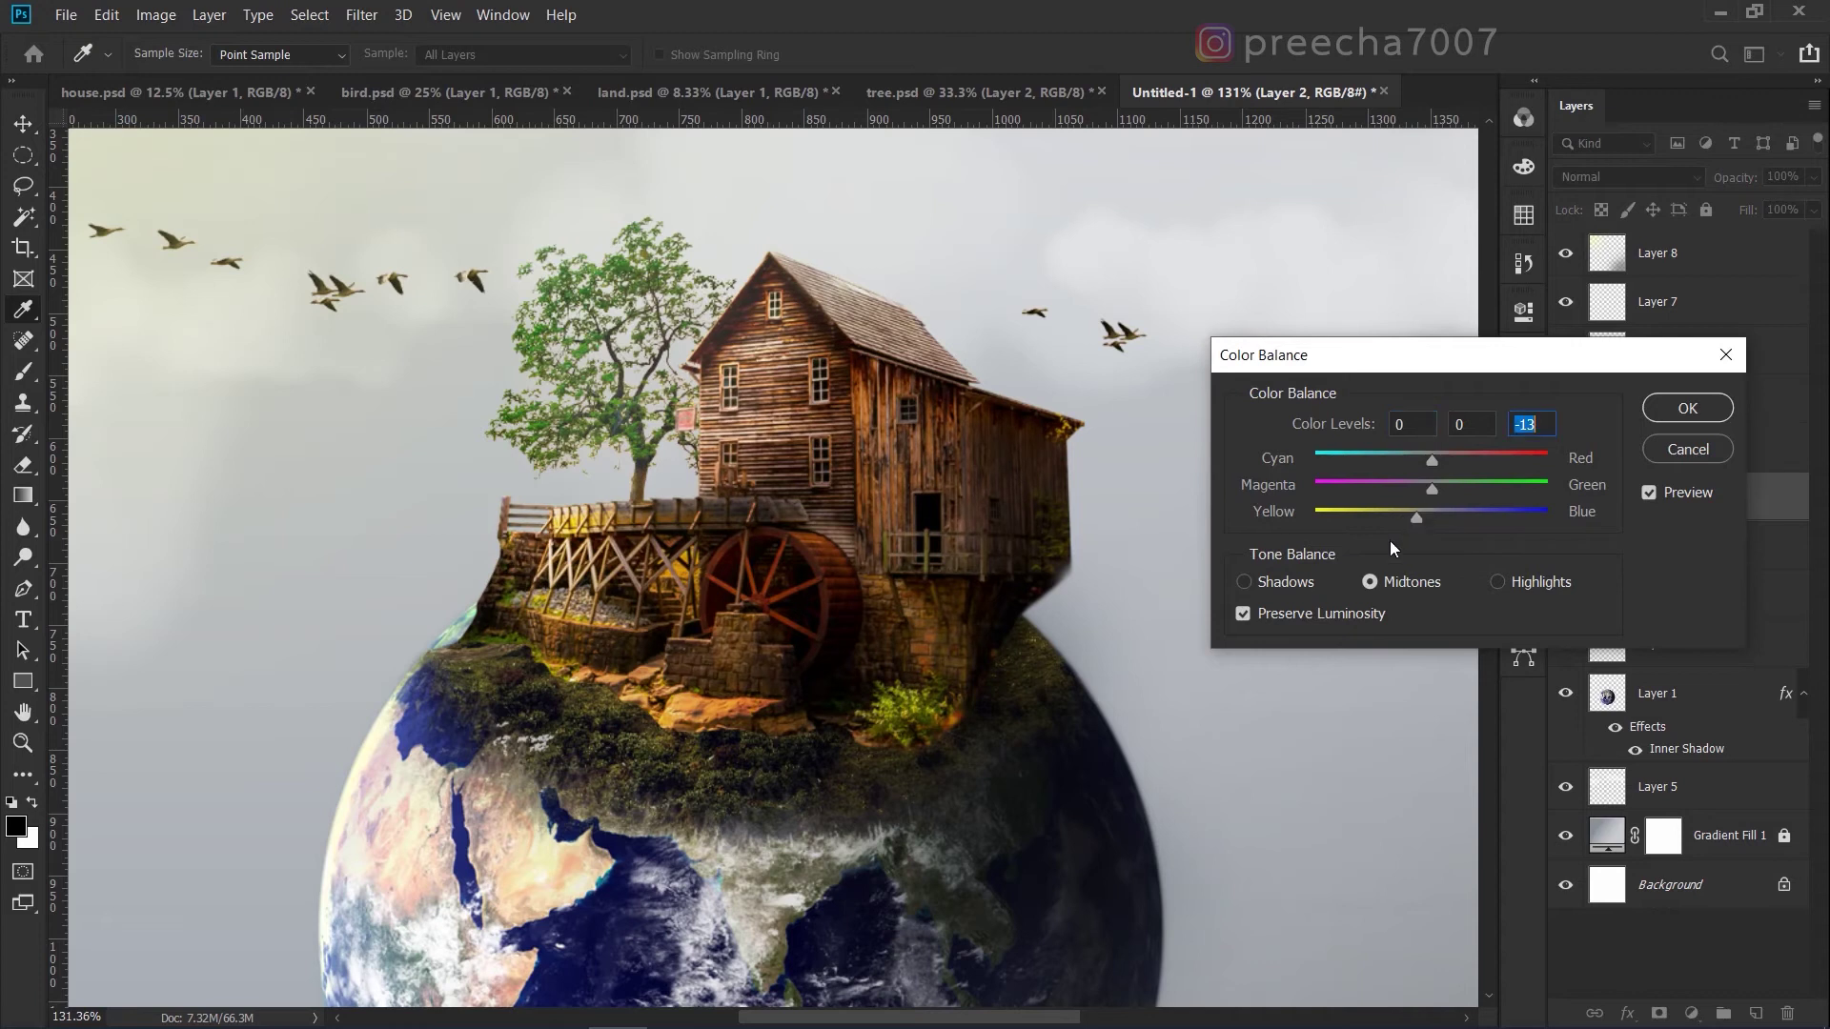
pyautogui.click(1428, 465)
pyautogui.click(1687, 408)
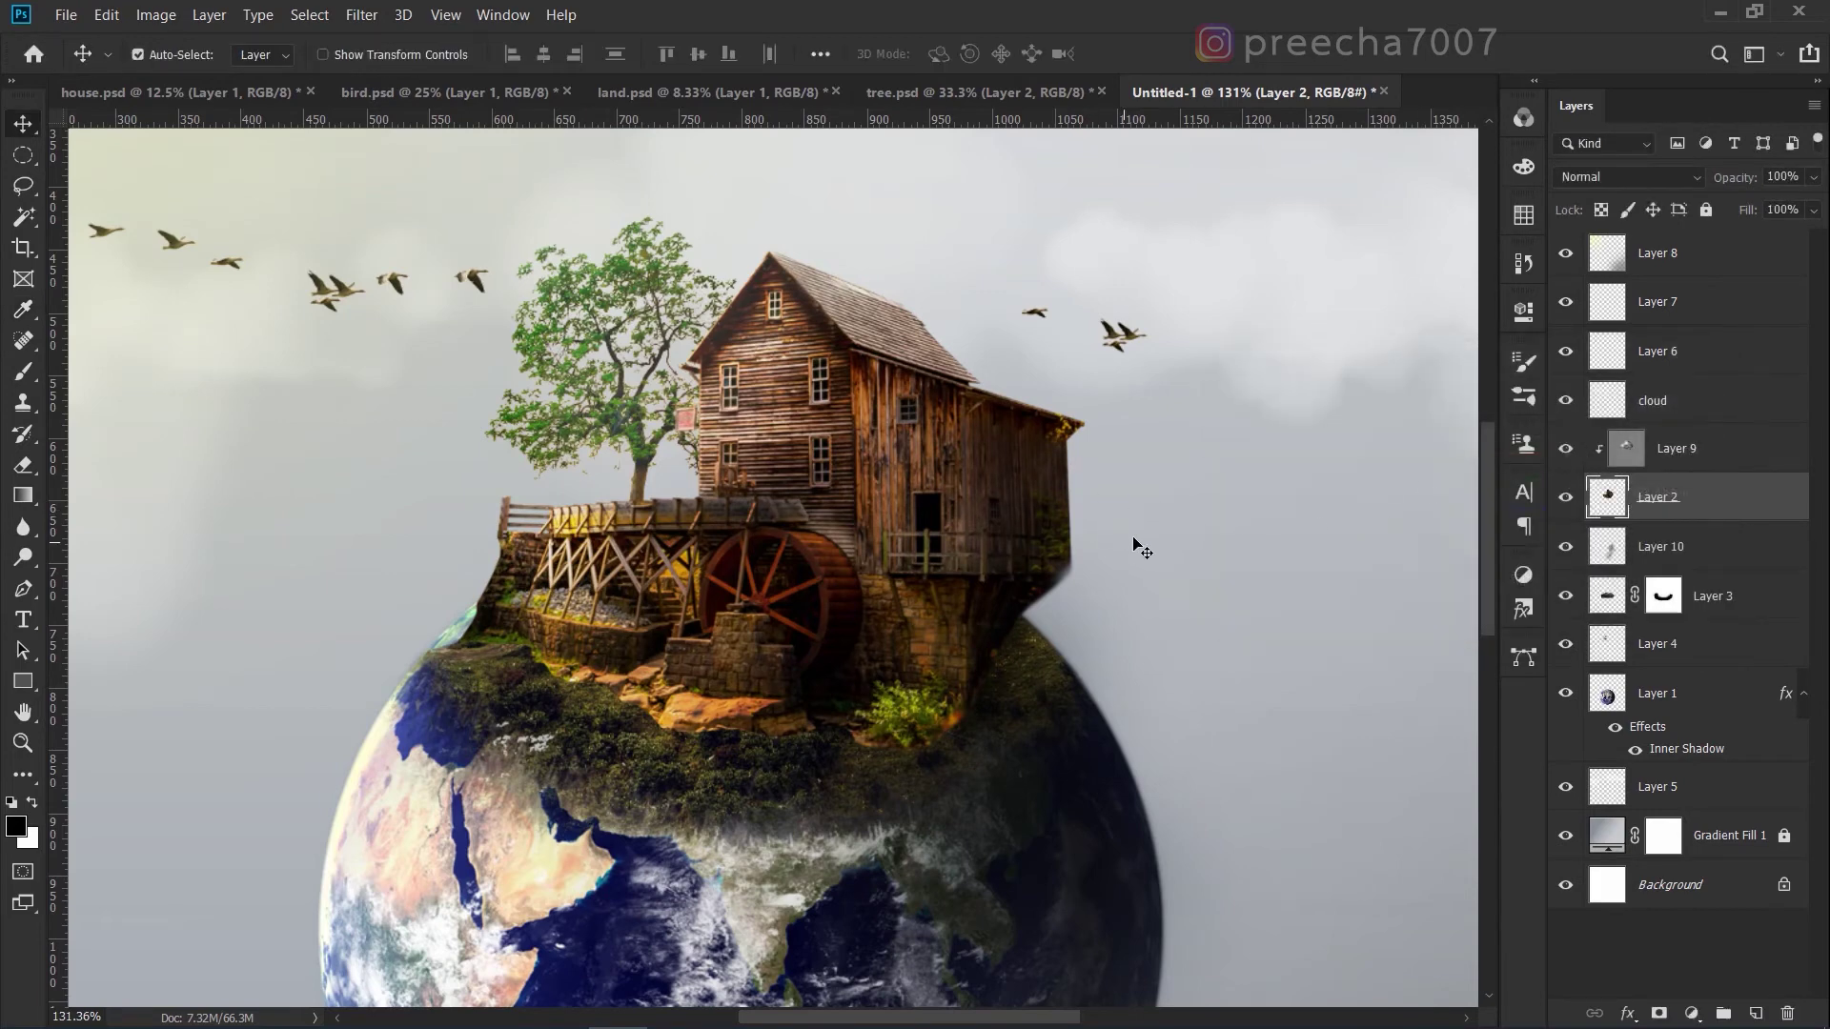
pyautogui.hotkey('ctrl', 'z')
pyautogui.hotkey('ctrl', 'shift', 'z')
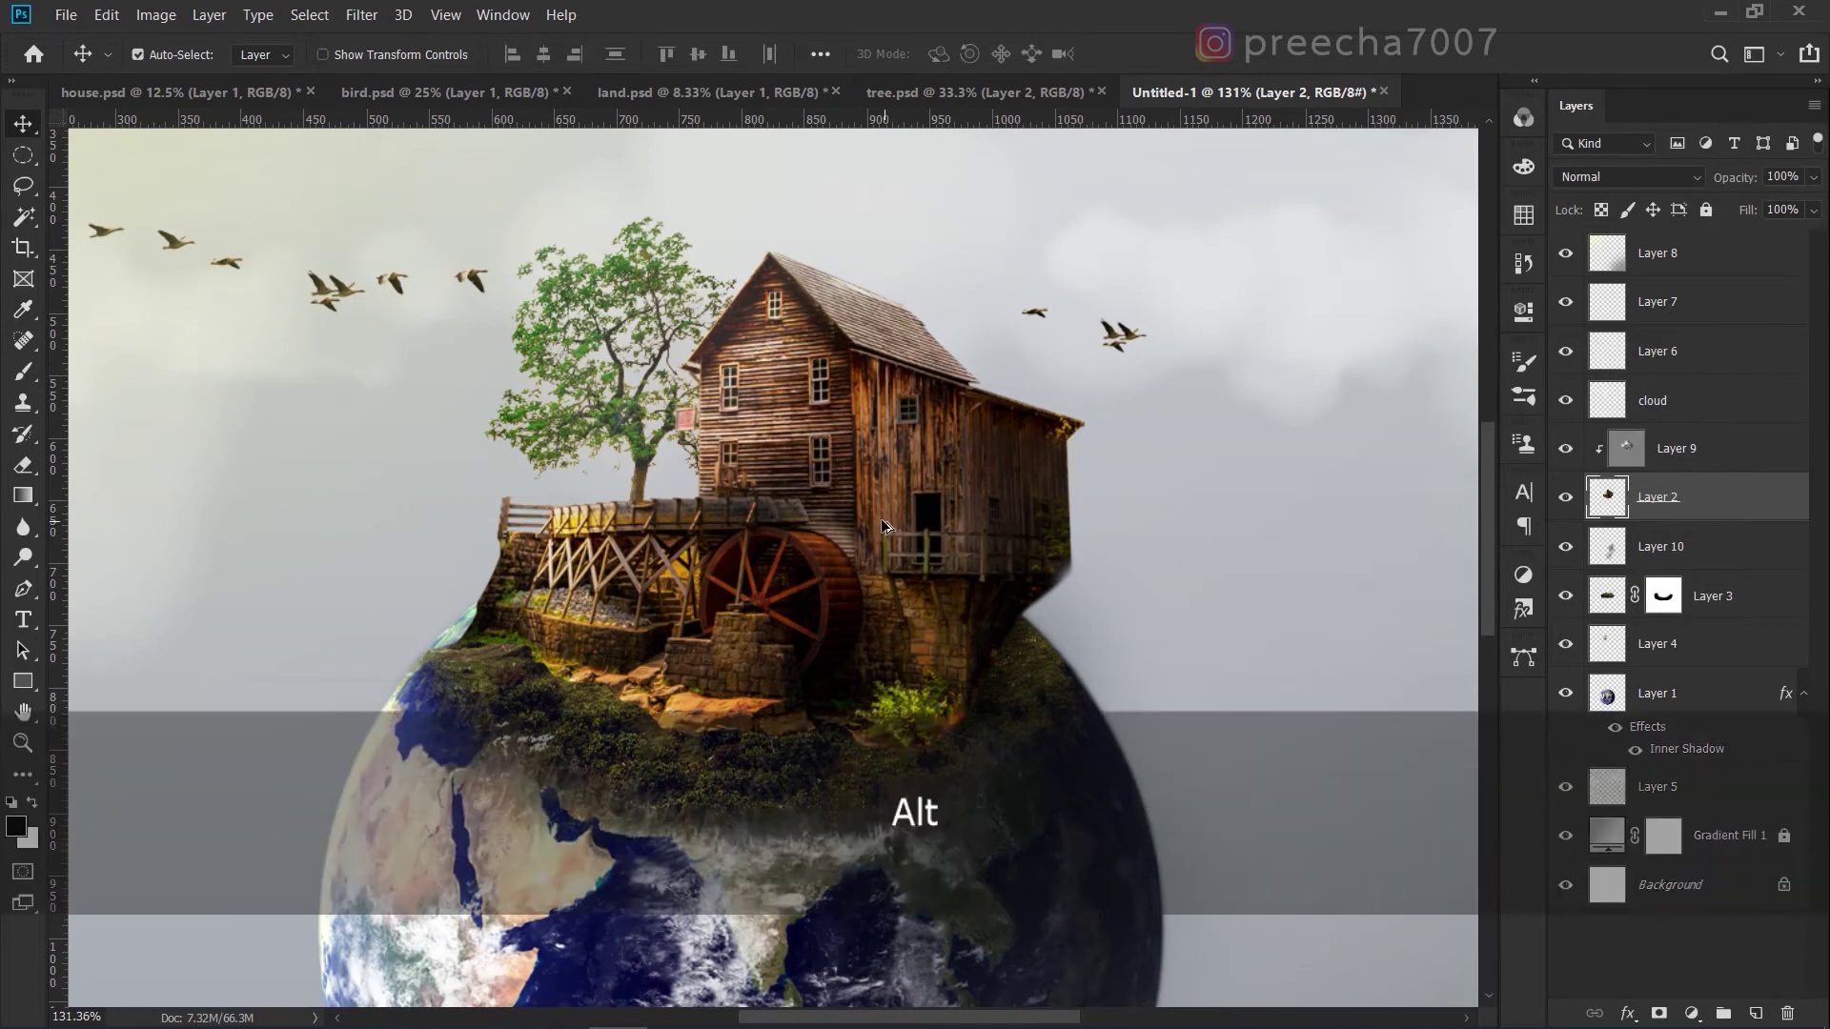
# Brighten the house layer with Brightness/Contrast, setting the brightness to 26.
pyautogui.keyDown('alt'); pyautogui.scroll(-6, 880, 519); pyautogui.keyUp('alt')
pyautogui.keyDown('alt'); pyautogui.scroll(-3, 882, 523); pyautogui.keyUp('alt')
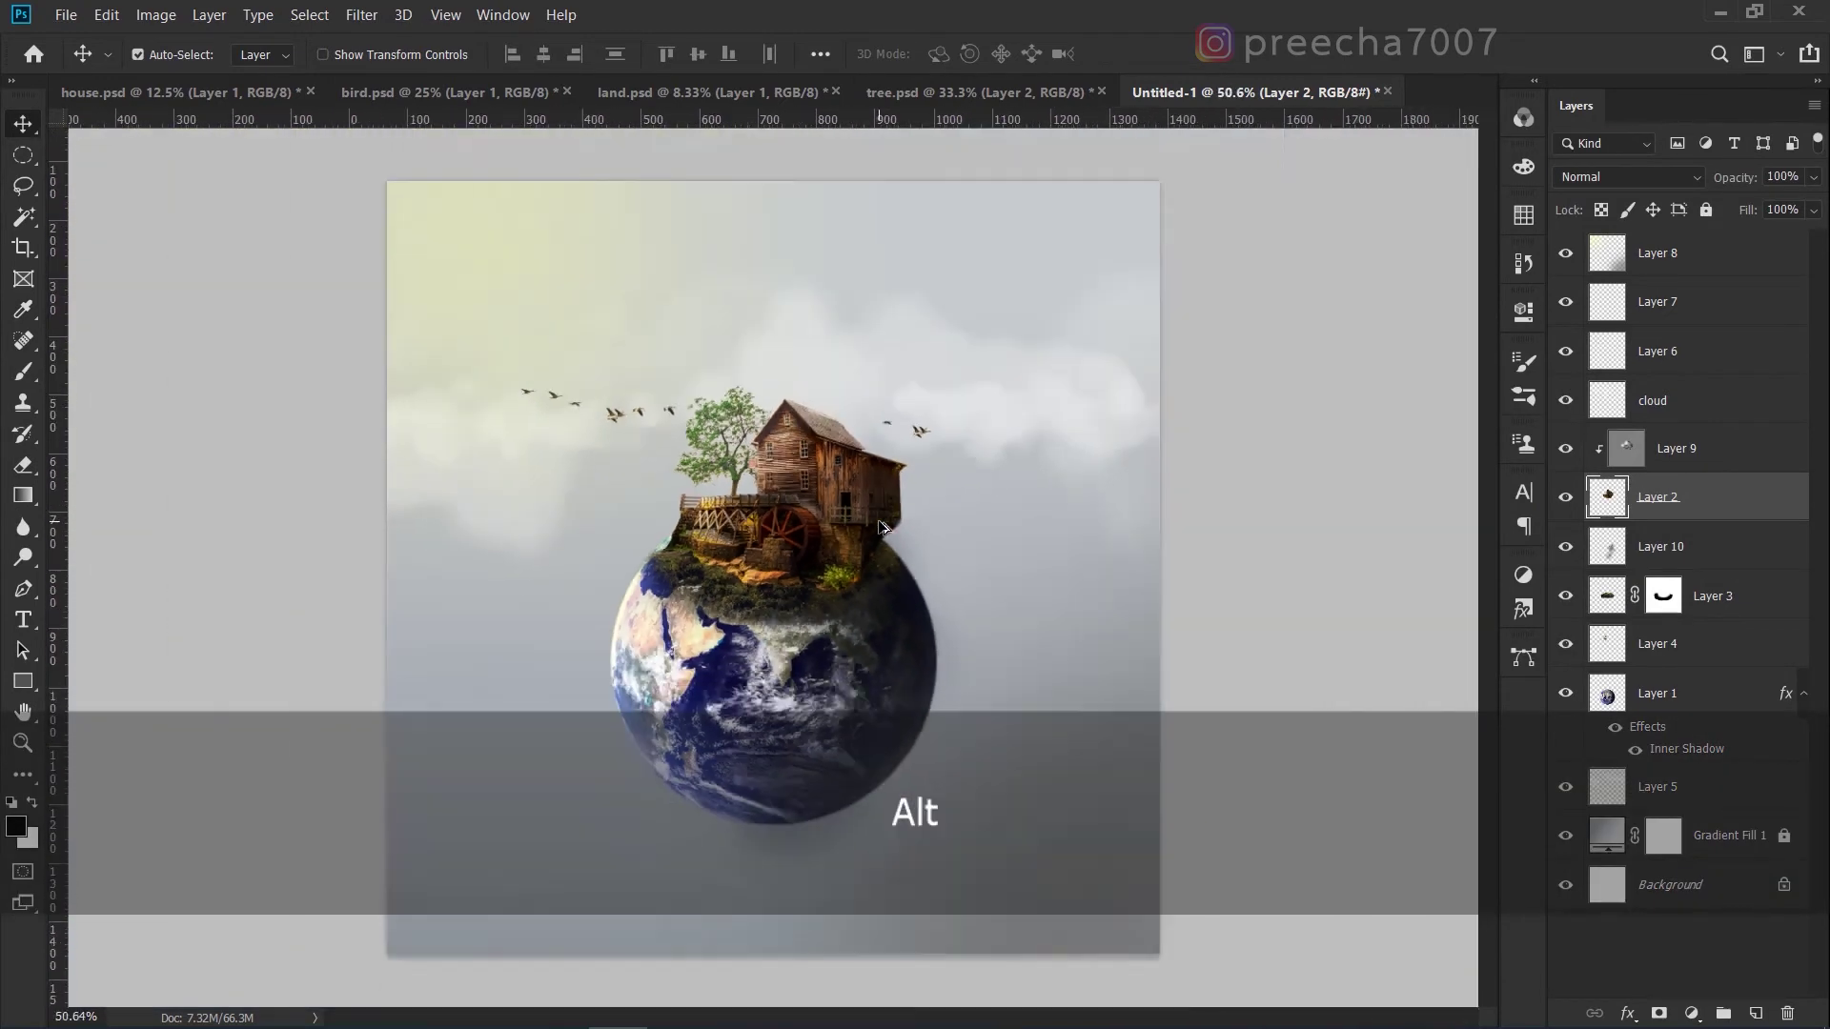
pyautogui.keyDown('alt'); pyautogui.scroll(2, 817, 531); pyautogui.keyUp('alt')
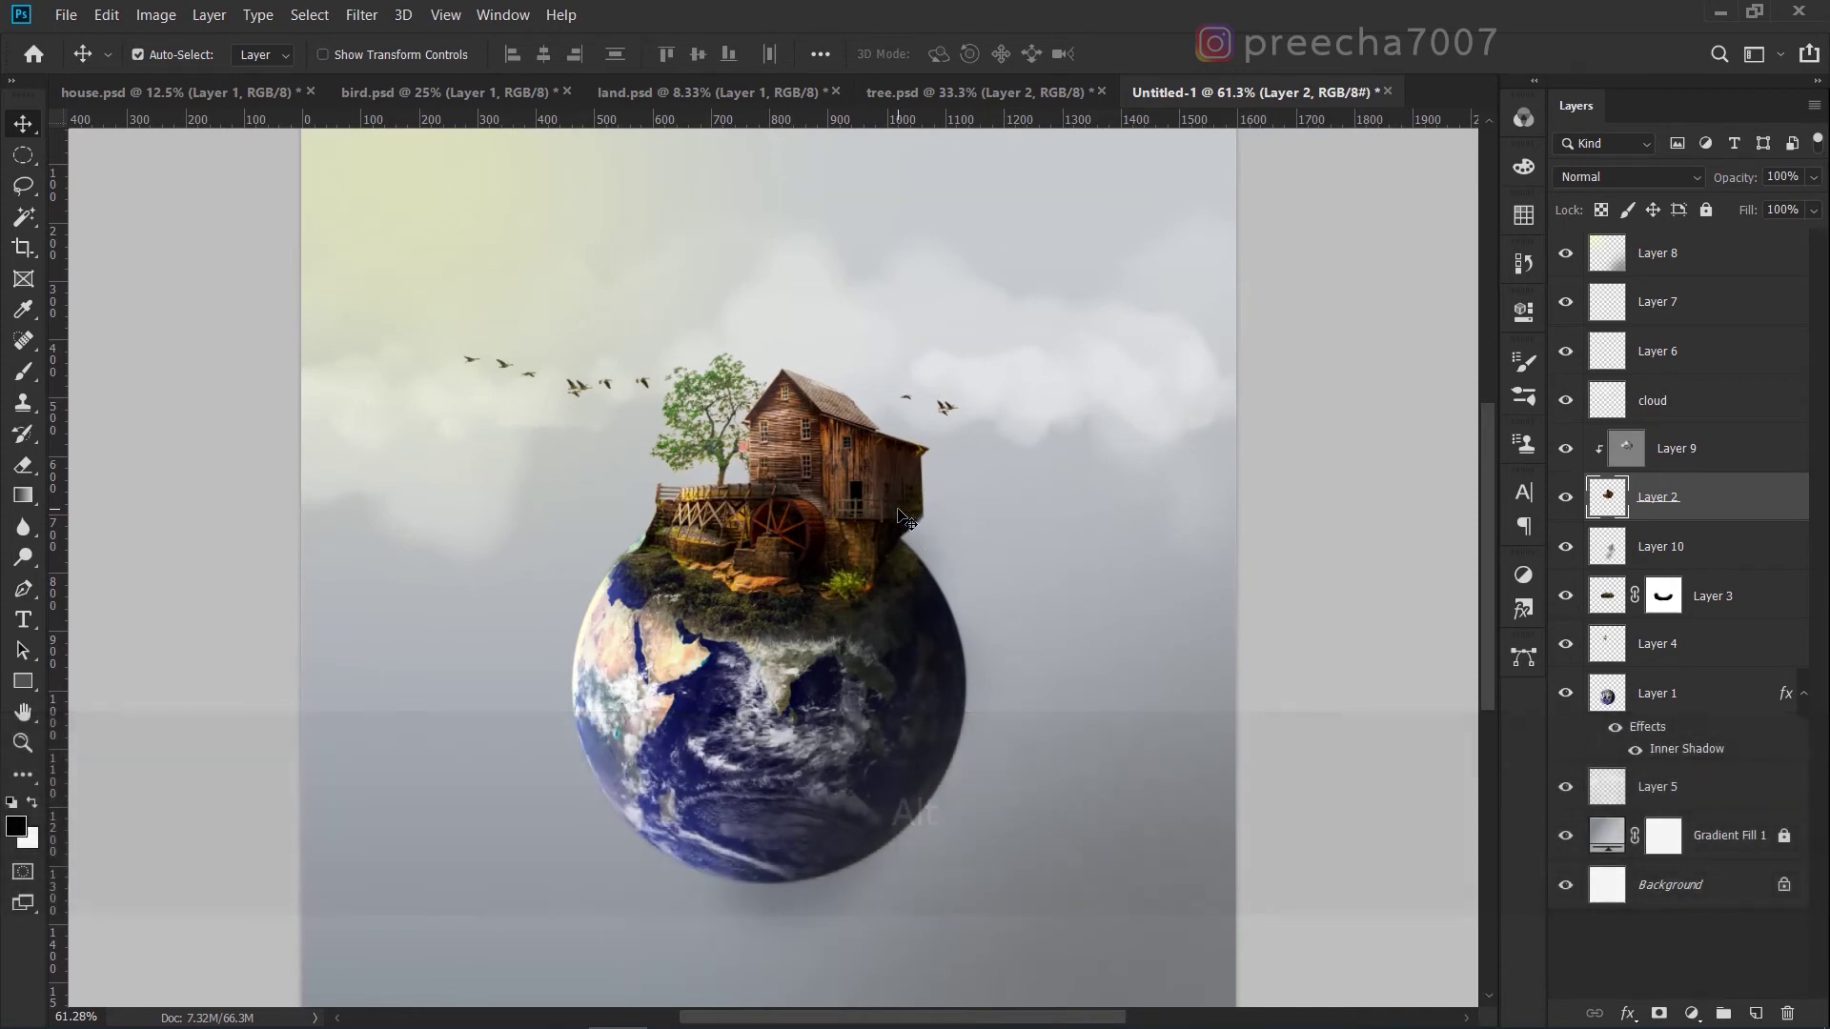
pyautogui.keyDown('alt'); pyautogui.scroll(-2, 900, 524); pyautogui.keyUp('alt')
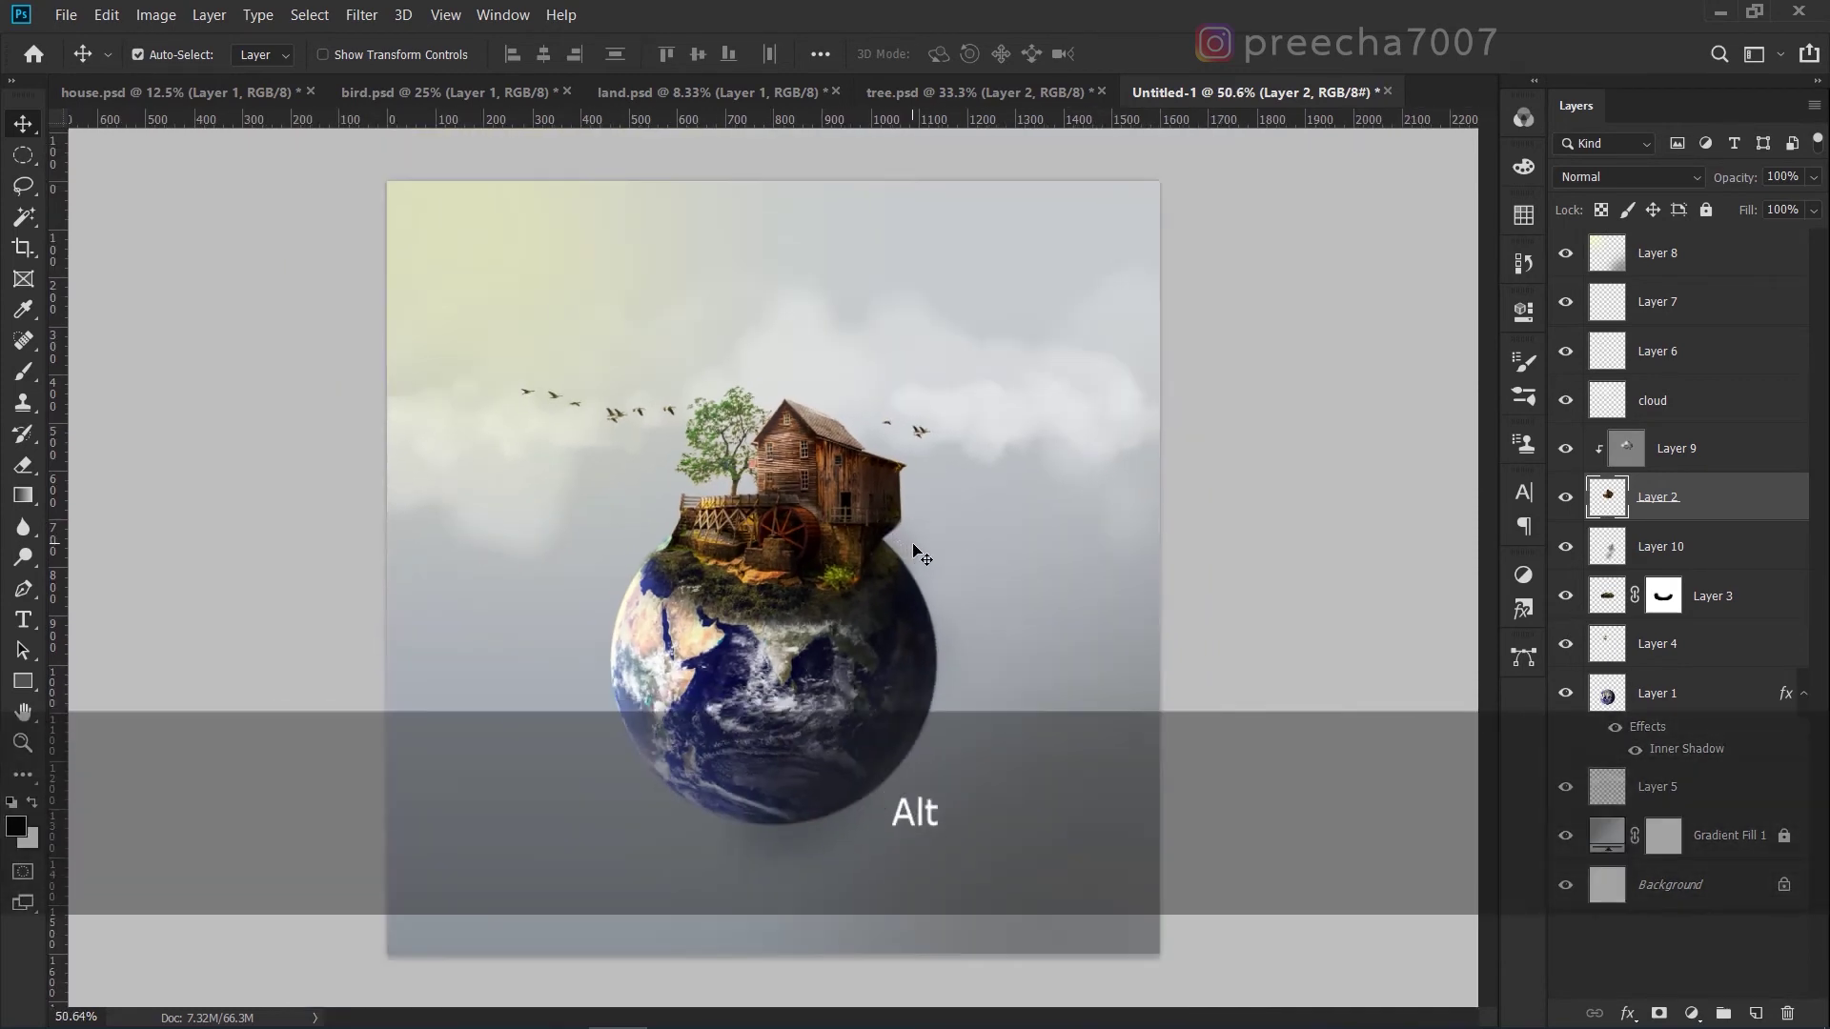
pyautogui.click(805, 472)
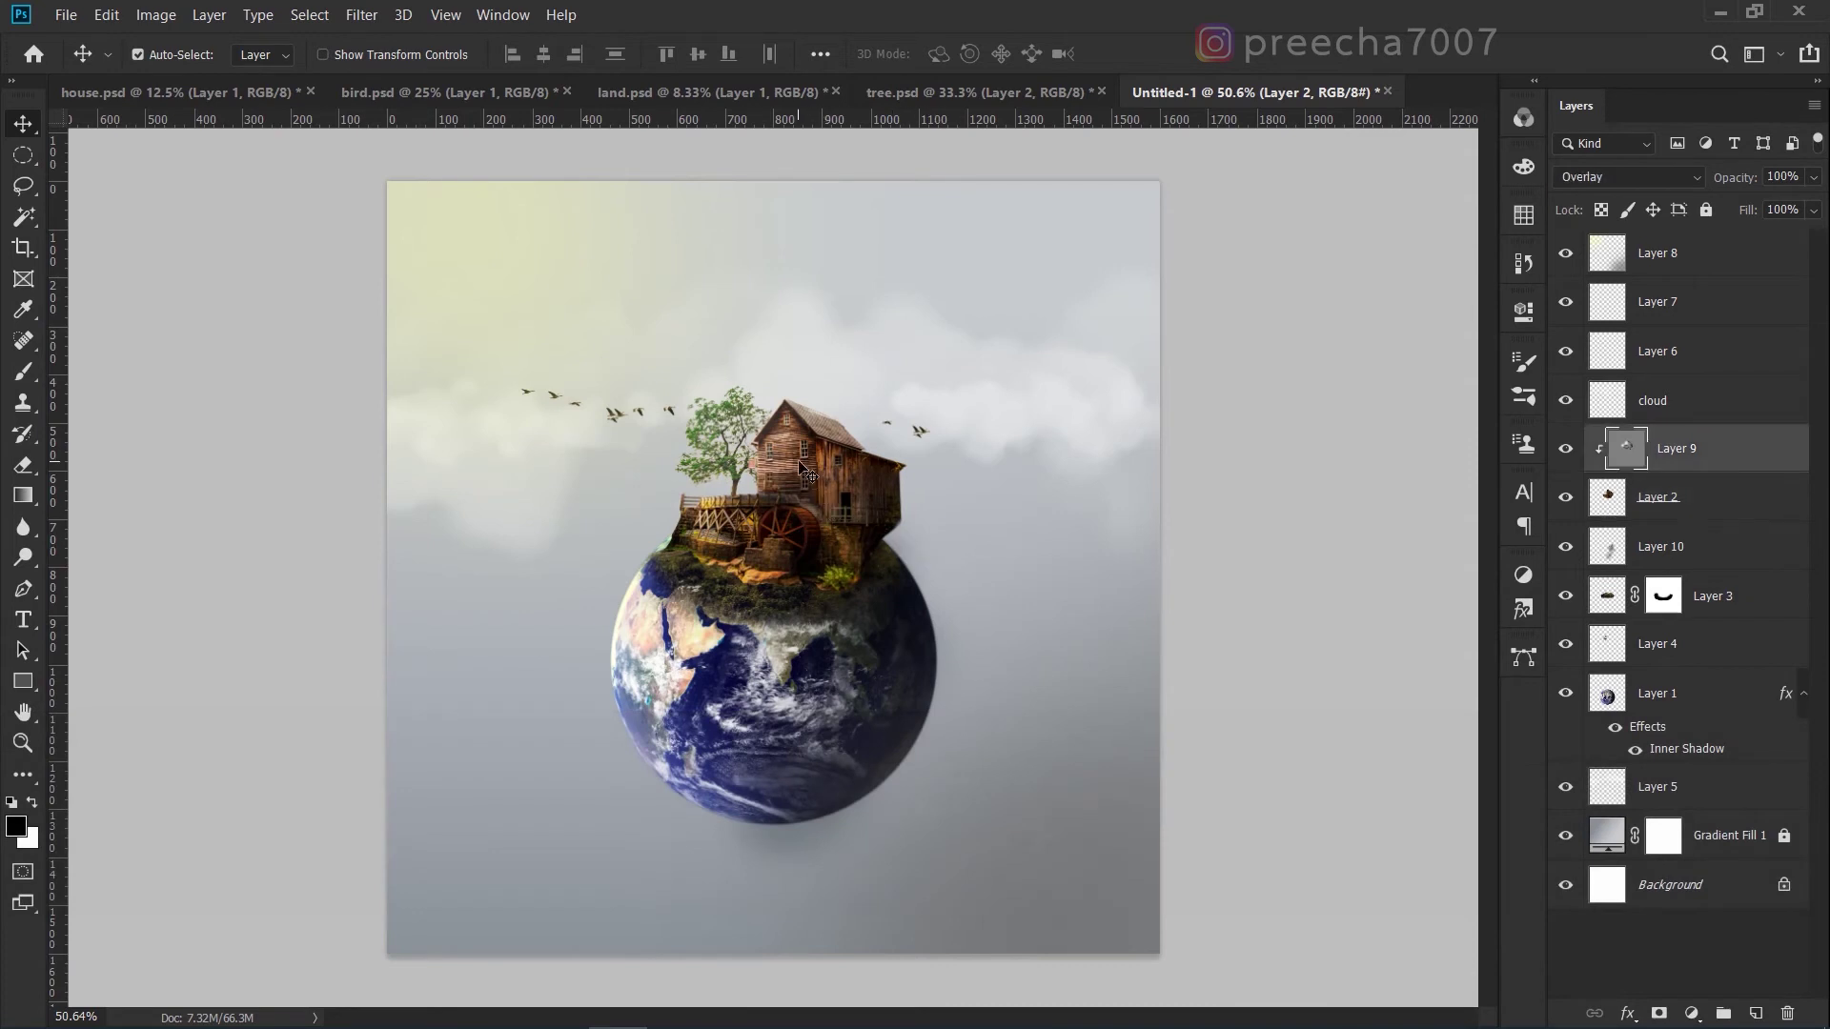
pyautogui.click(1692, 513)
pyautogui.click(155, 14)
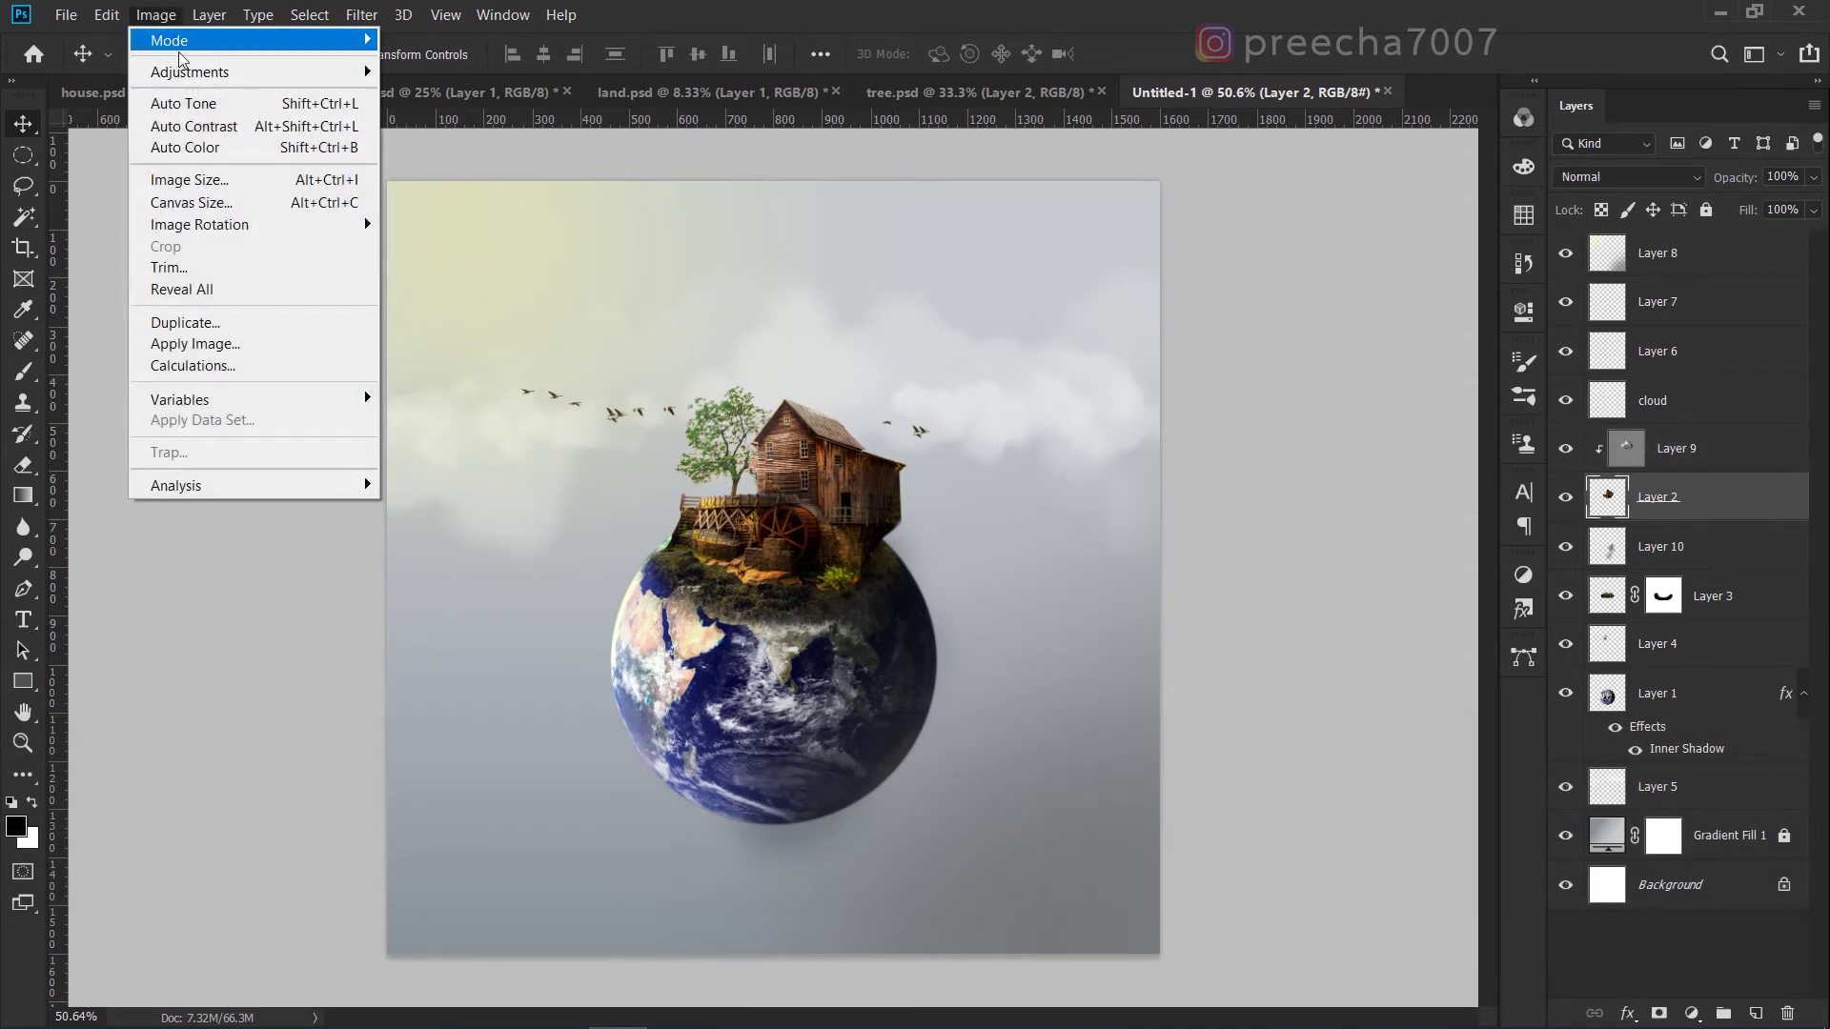
pyautogui.moveTo(191, 69)
pyautogui.click(448, 69)
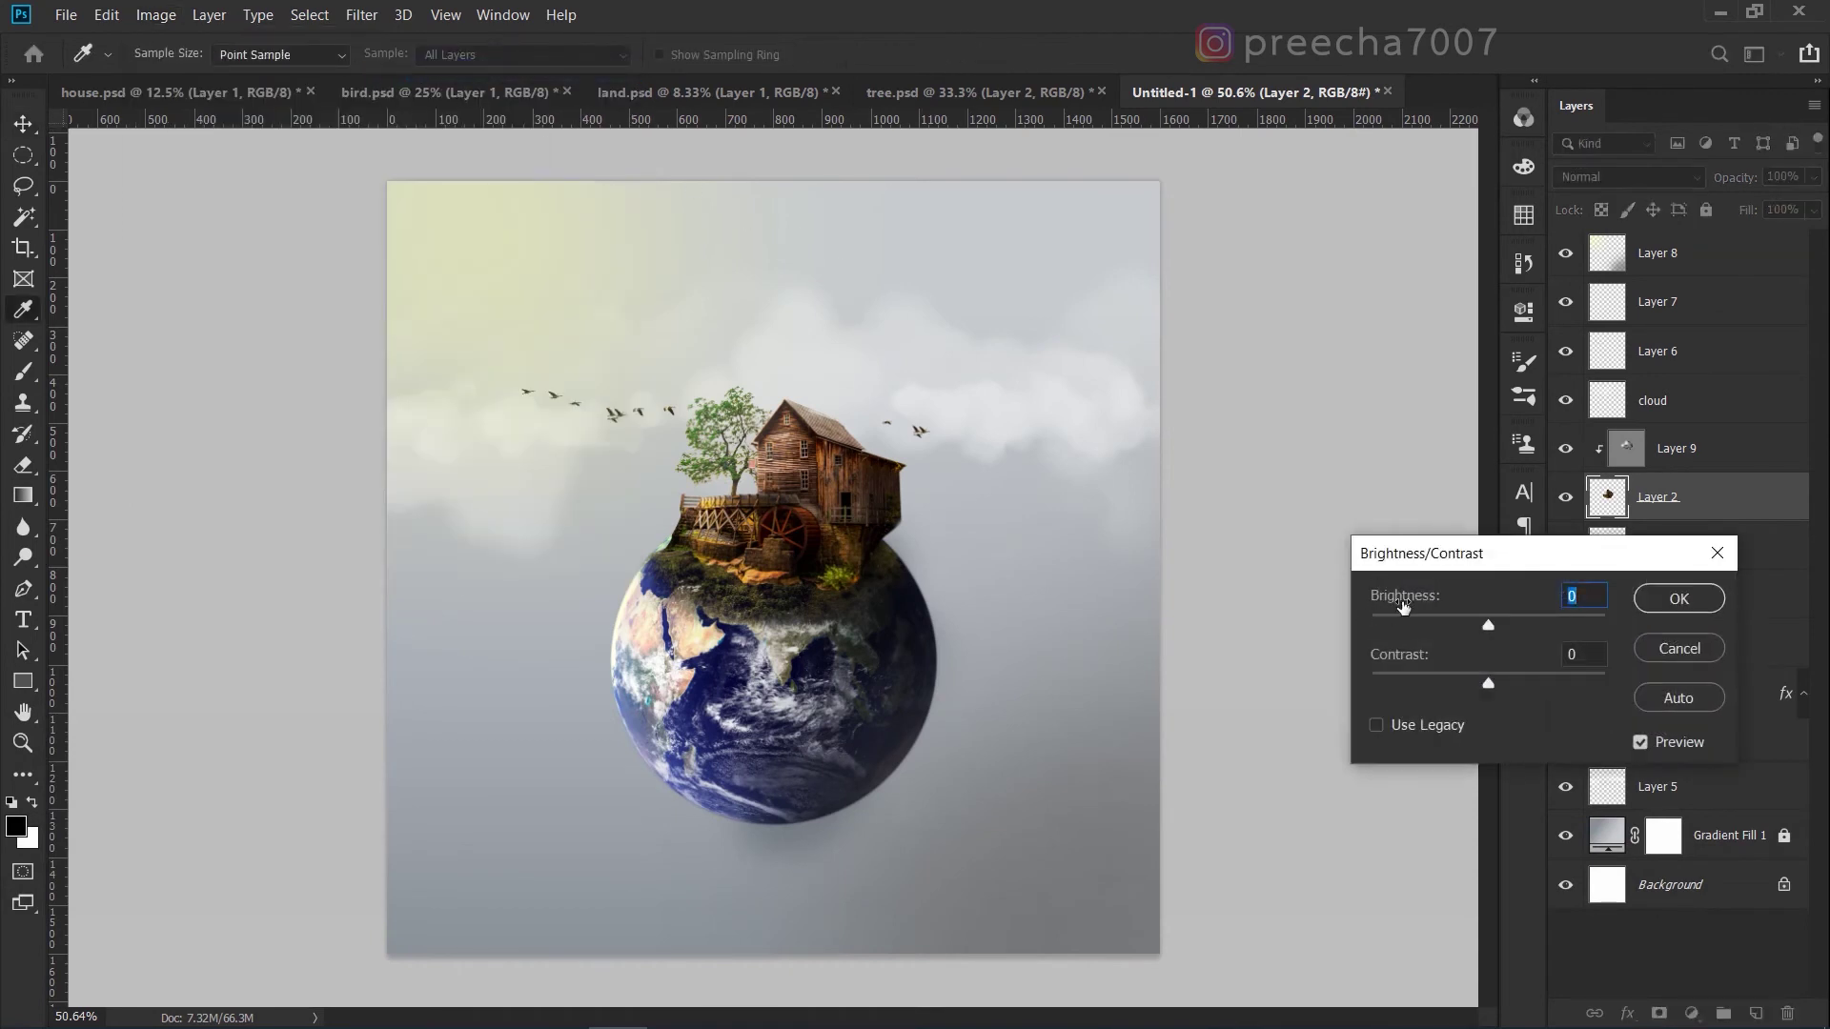
pyautogui.moveTo(1382, 597); pyautogui.dragTo(1437, 599)
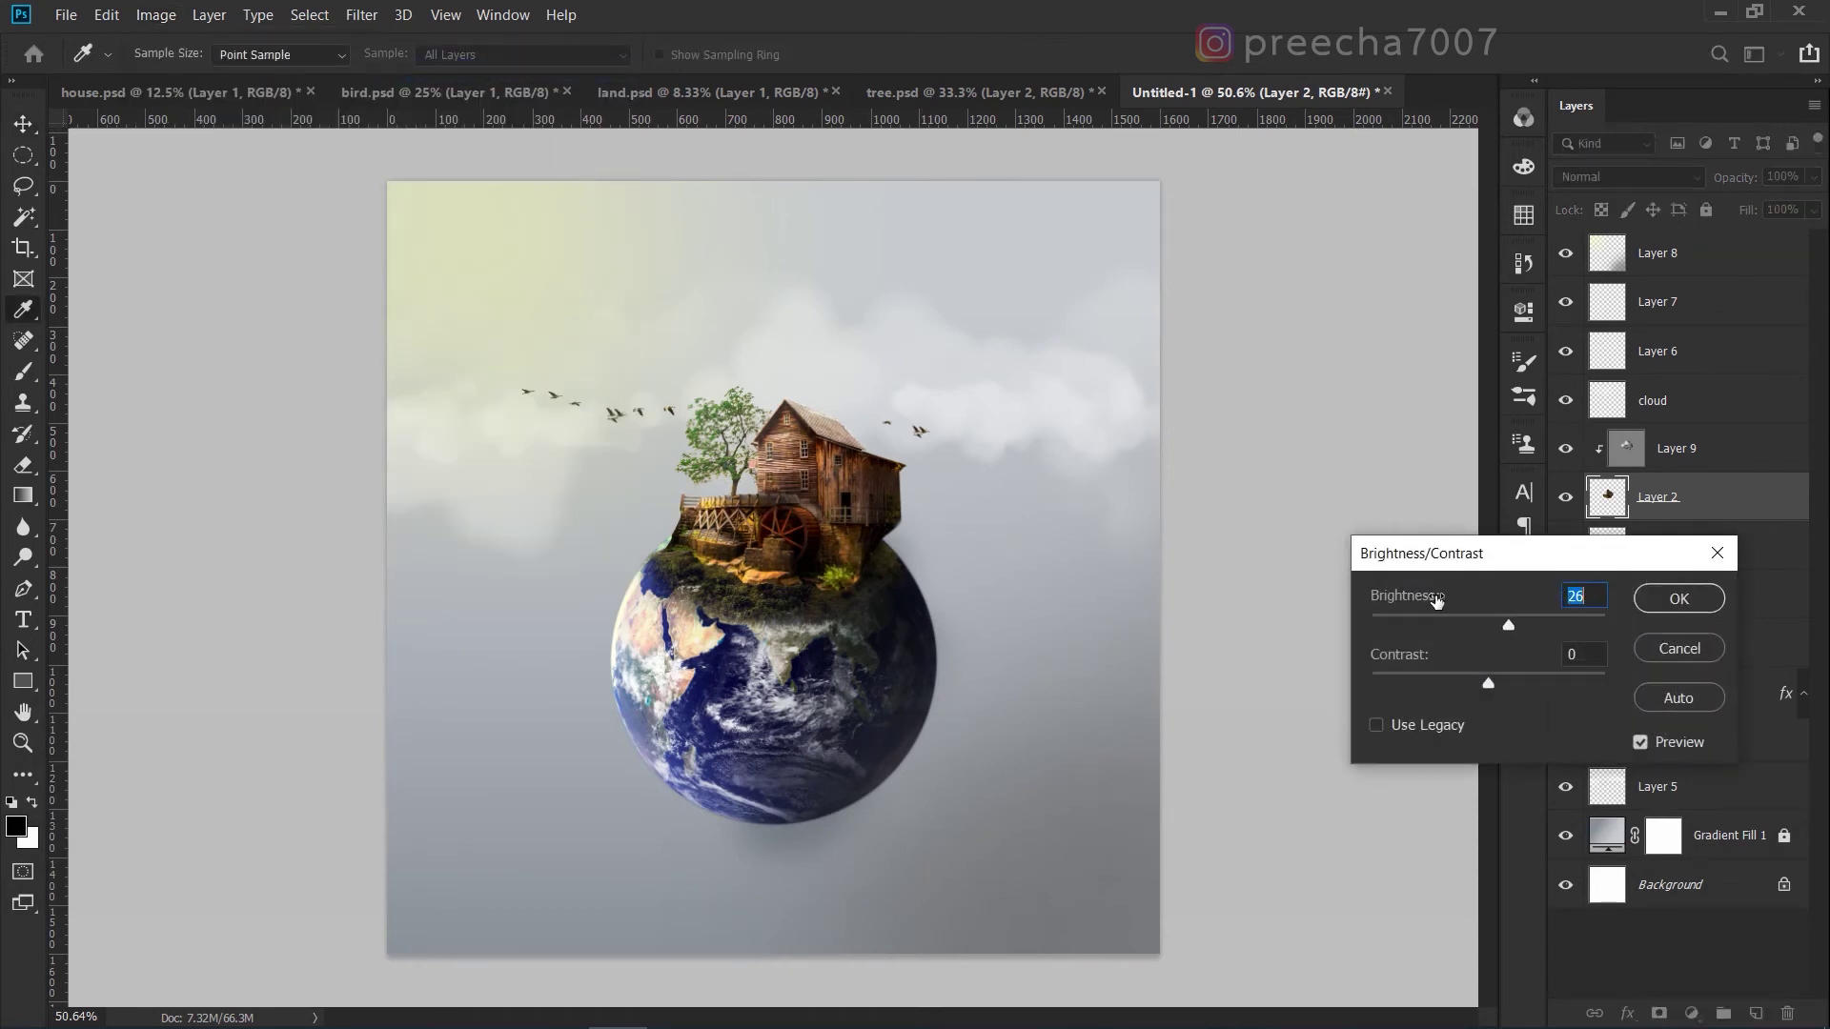
pyautogui.click(1661, 603)
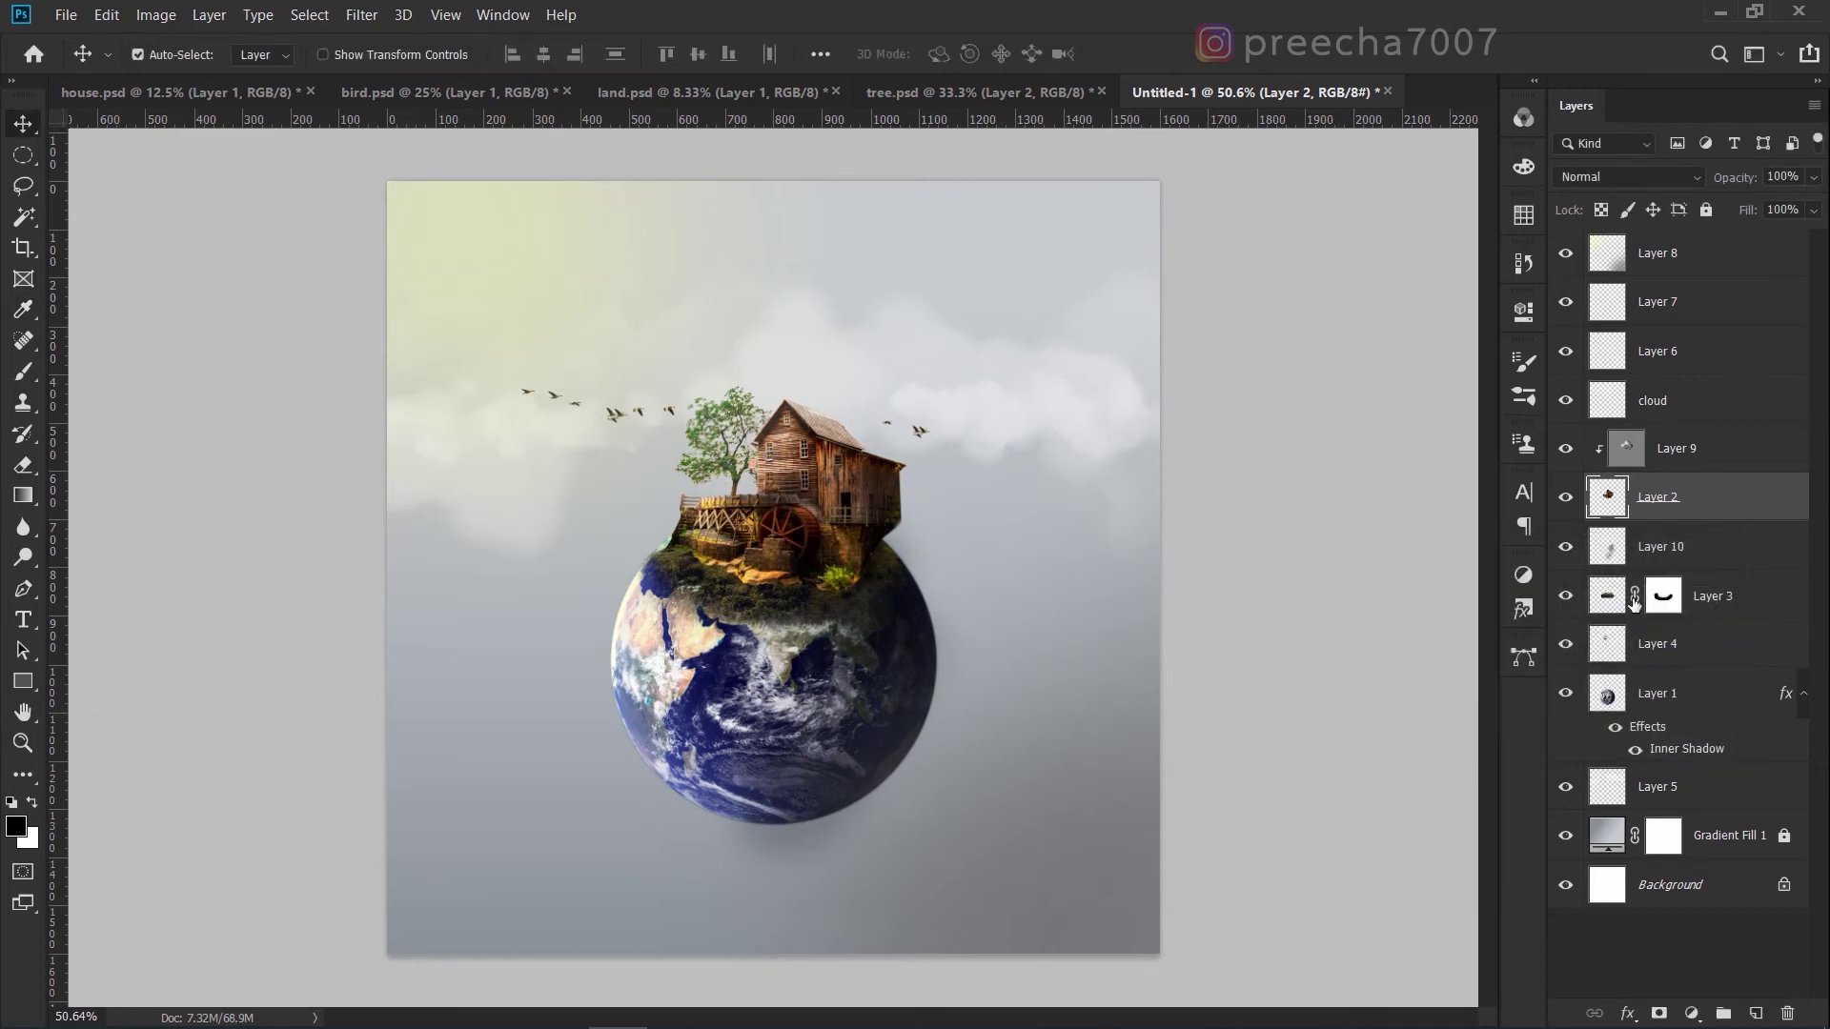
# Adjust the grassy land layer (Layer 3) to brightness 28 and contrast -15.
pyautogui.click(1715, 600)
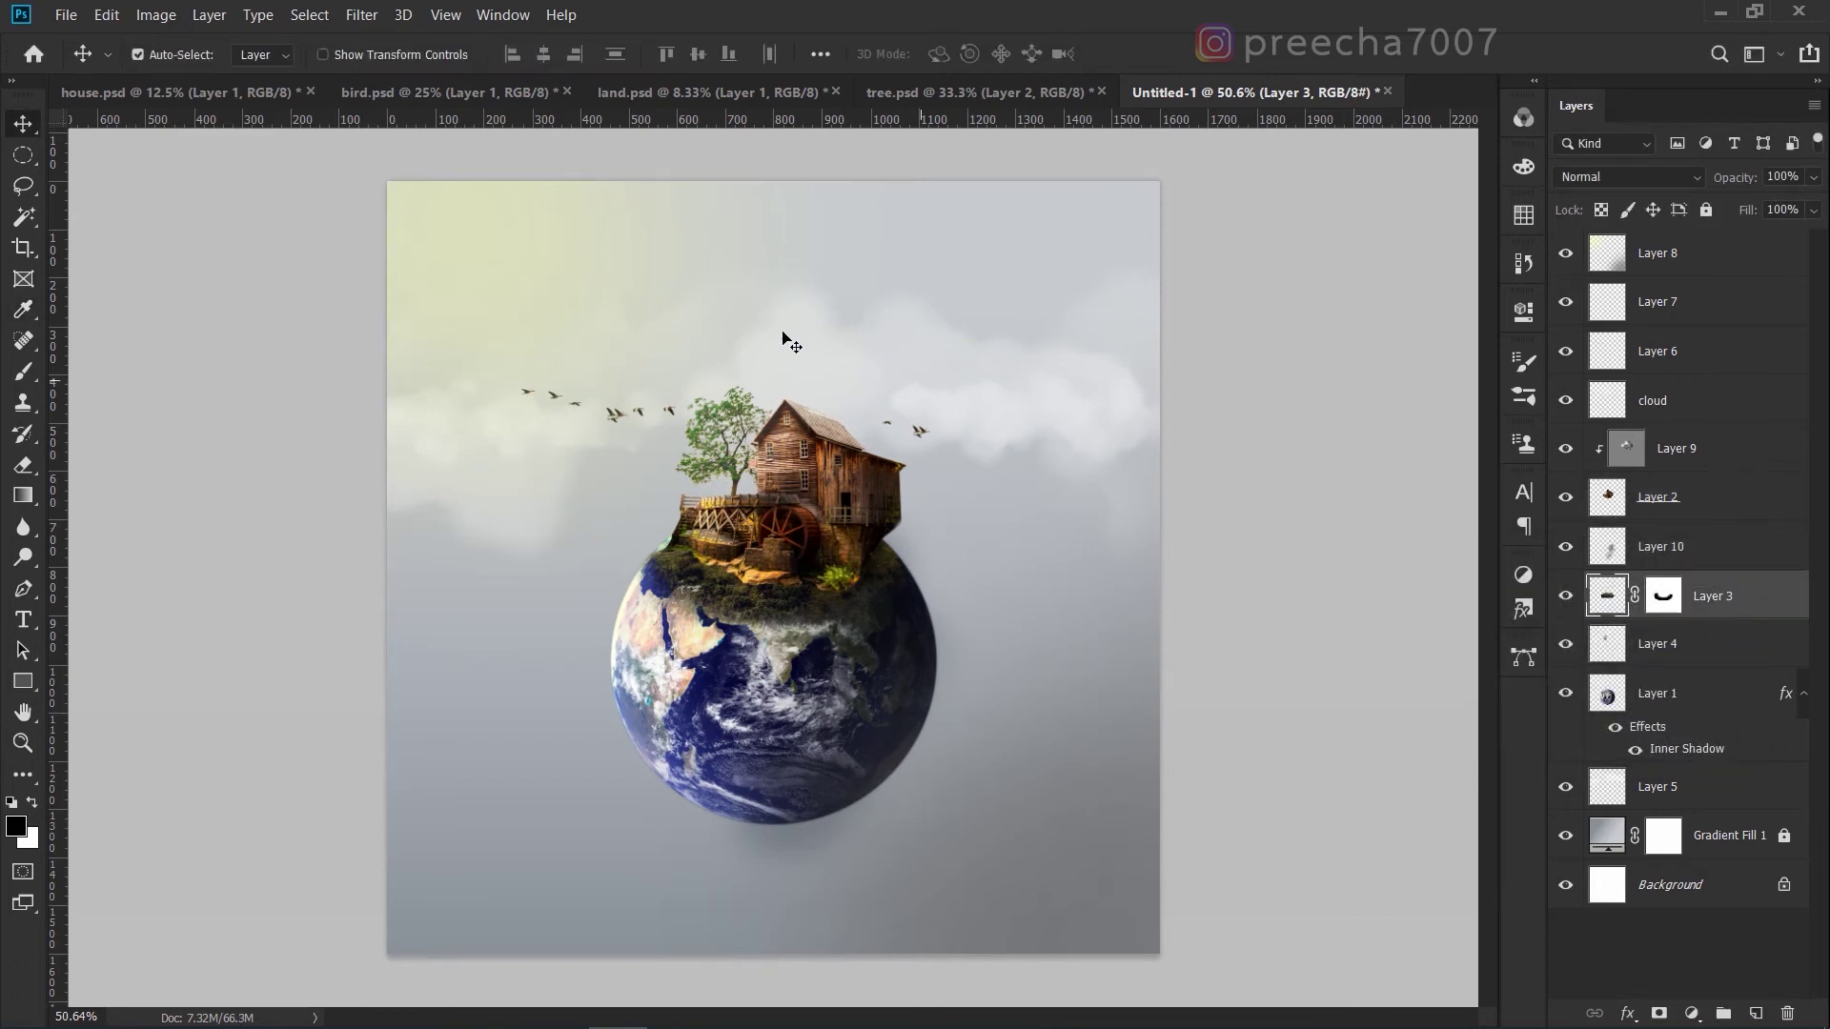
pyautogui.click(157, 16)
pyautogui.moveTo(305, 70)
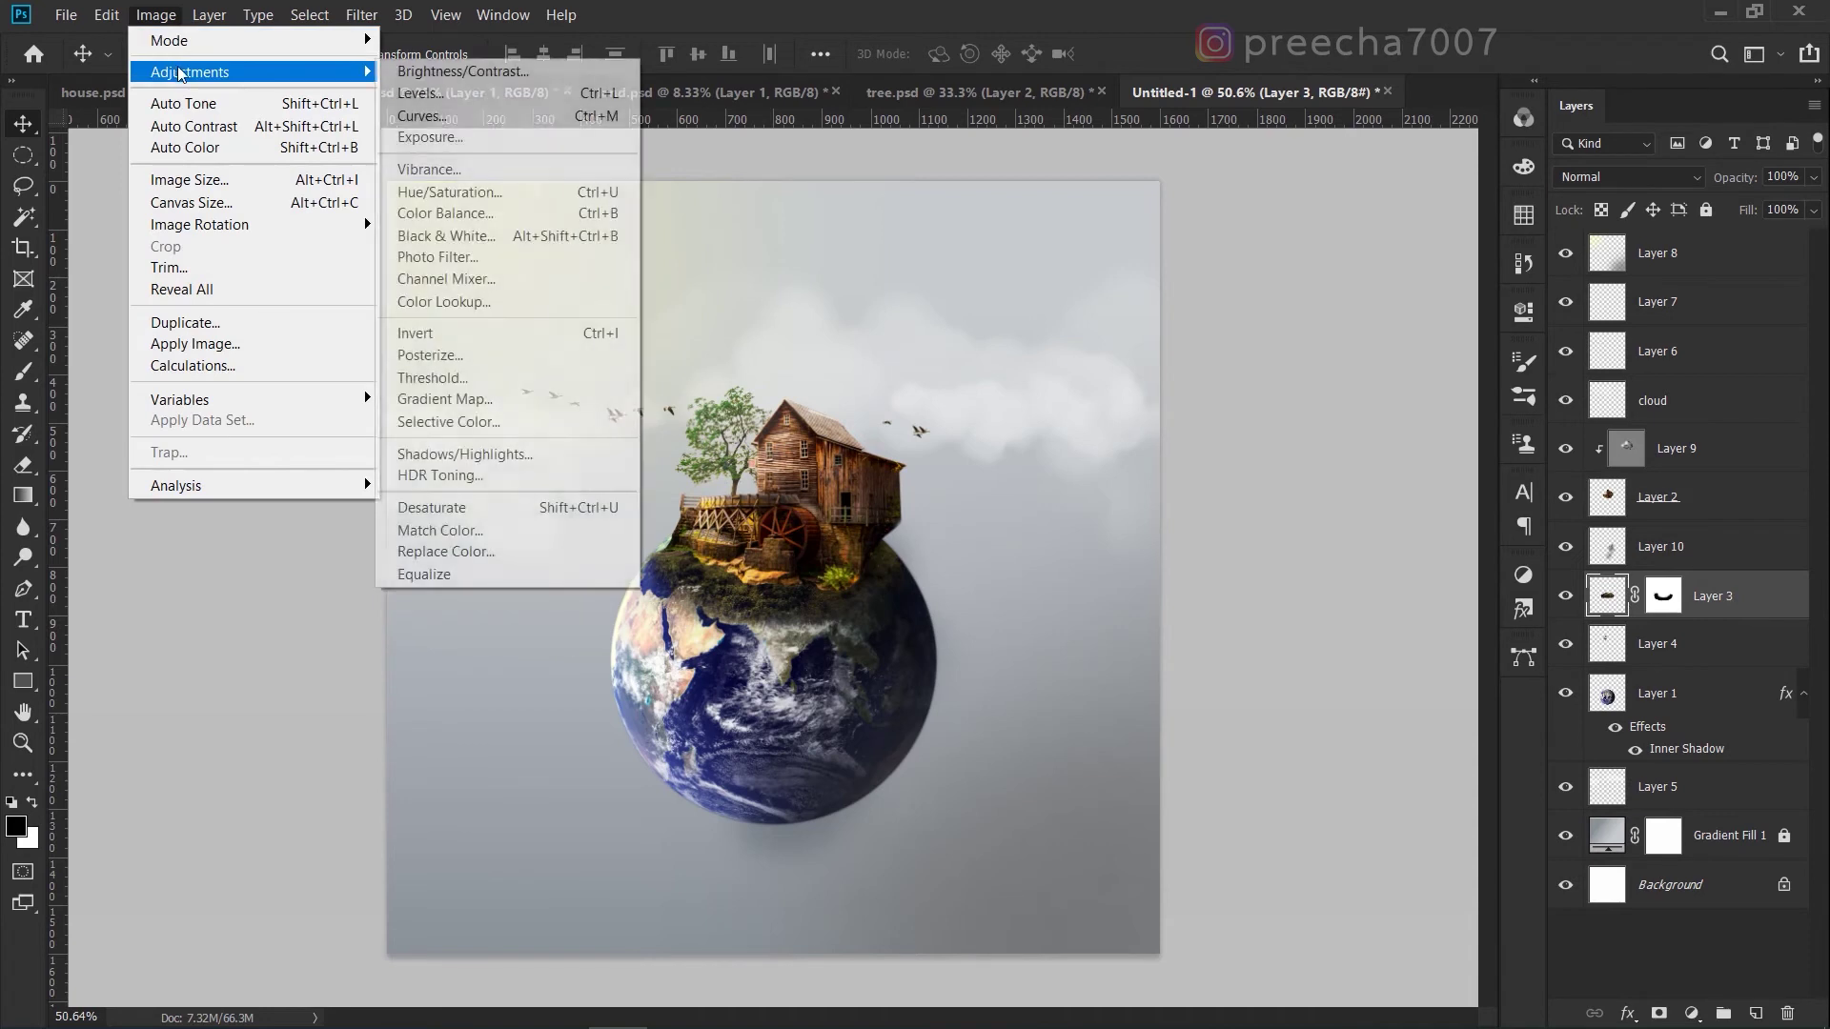
pyautogui.click(458, 70)
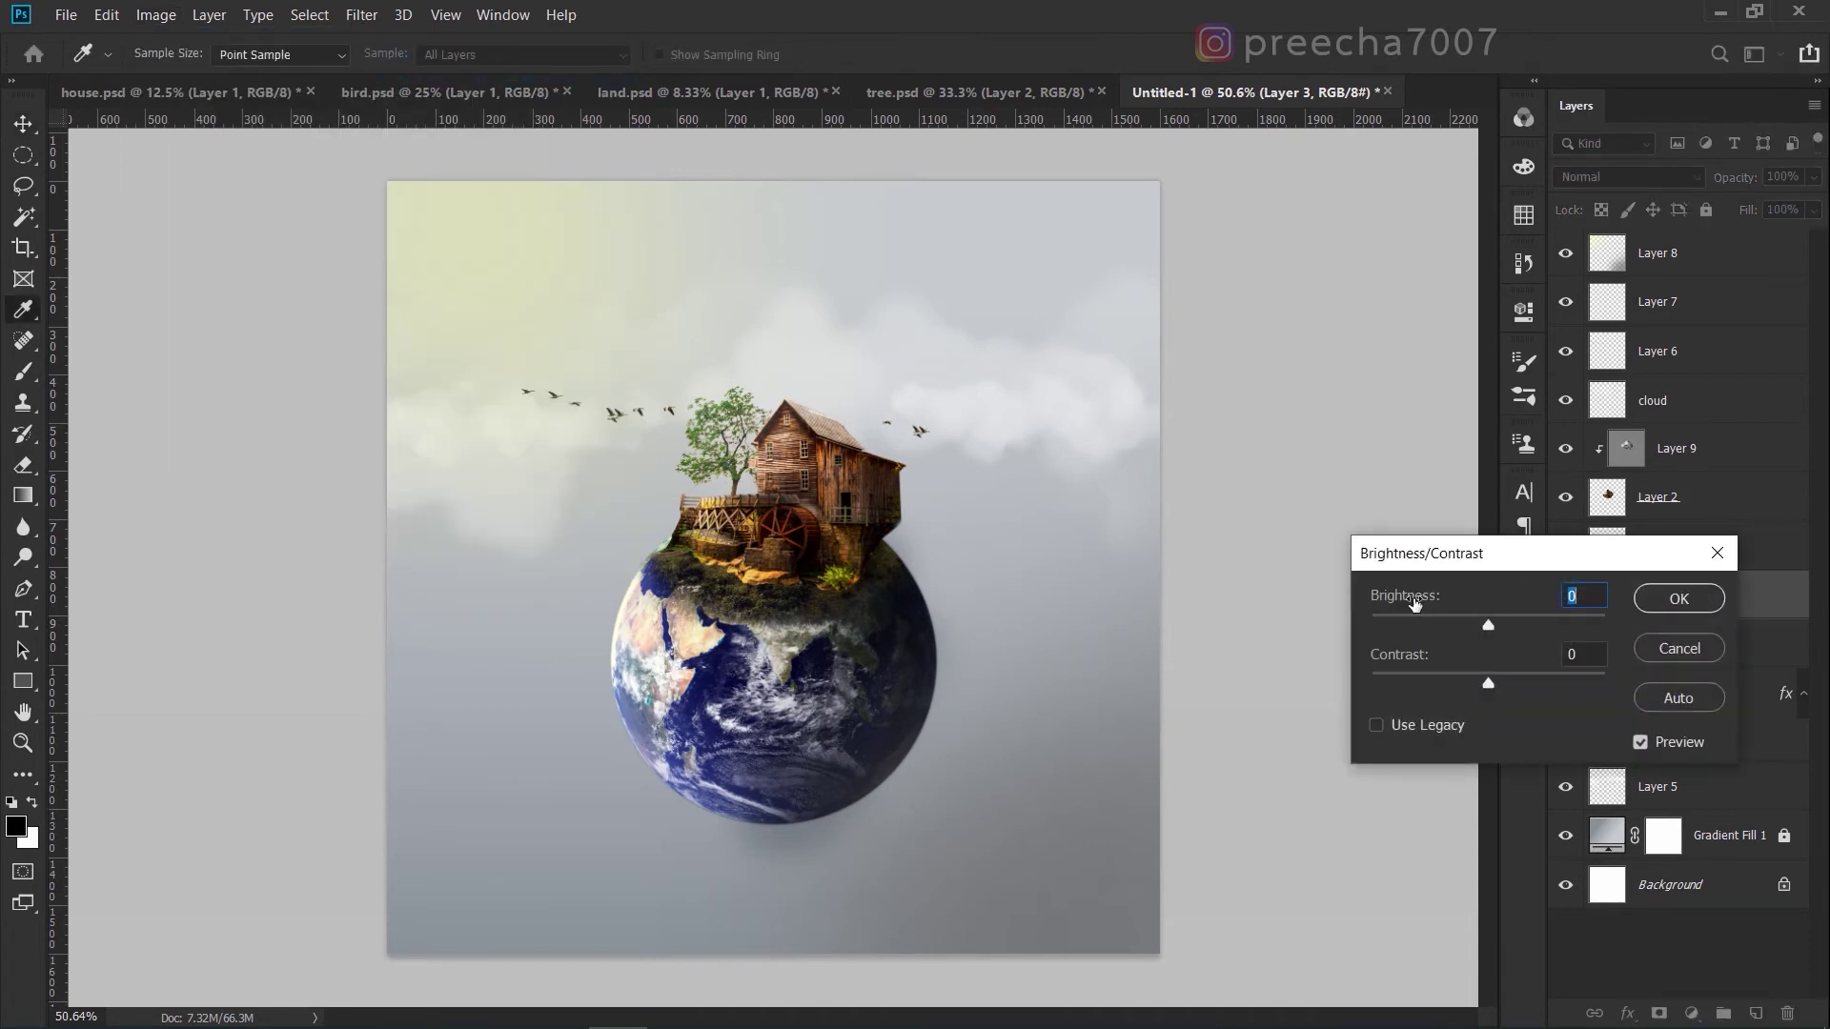
pyautogui.moveTo(1414, 602); pyautogui.dragTo(1396, 667)
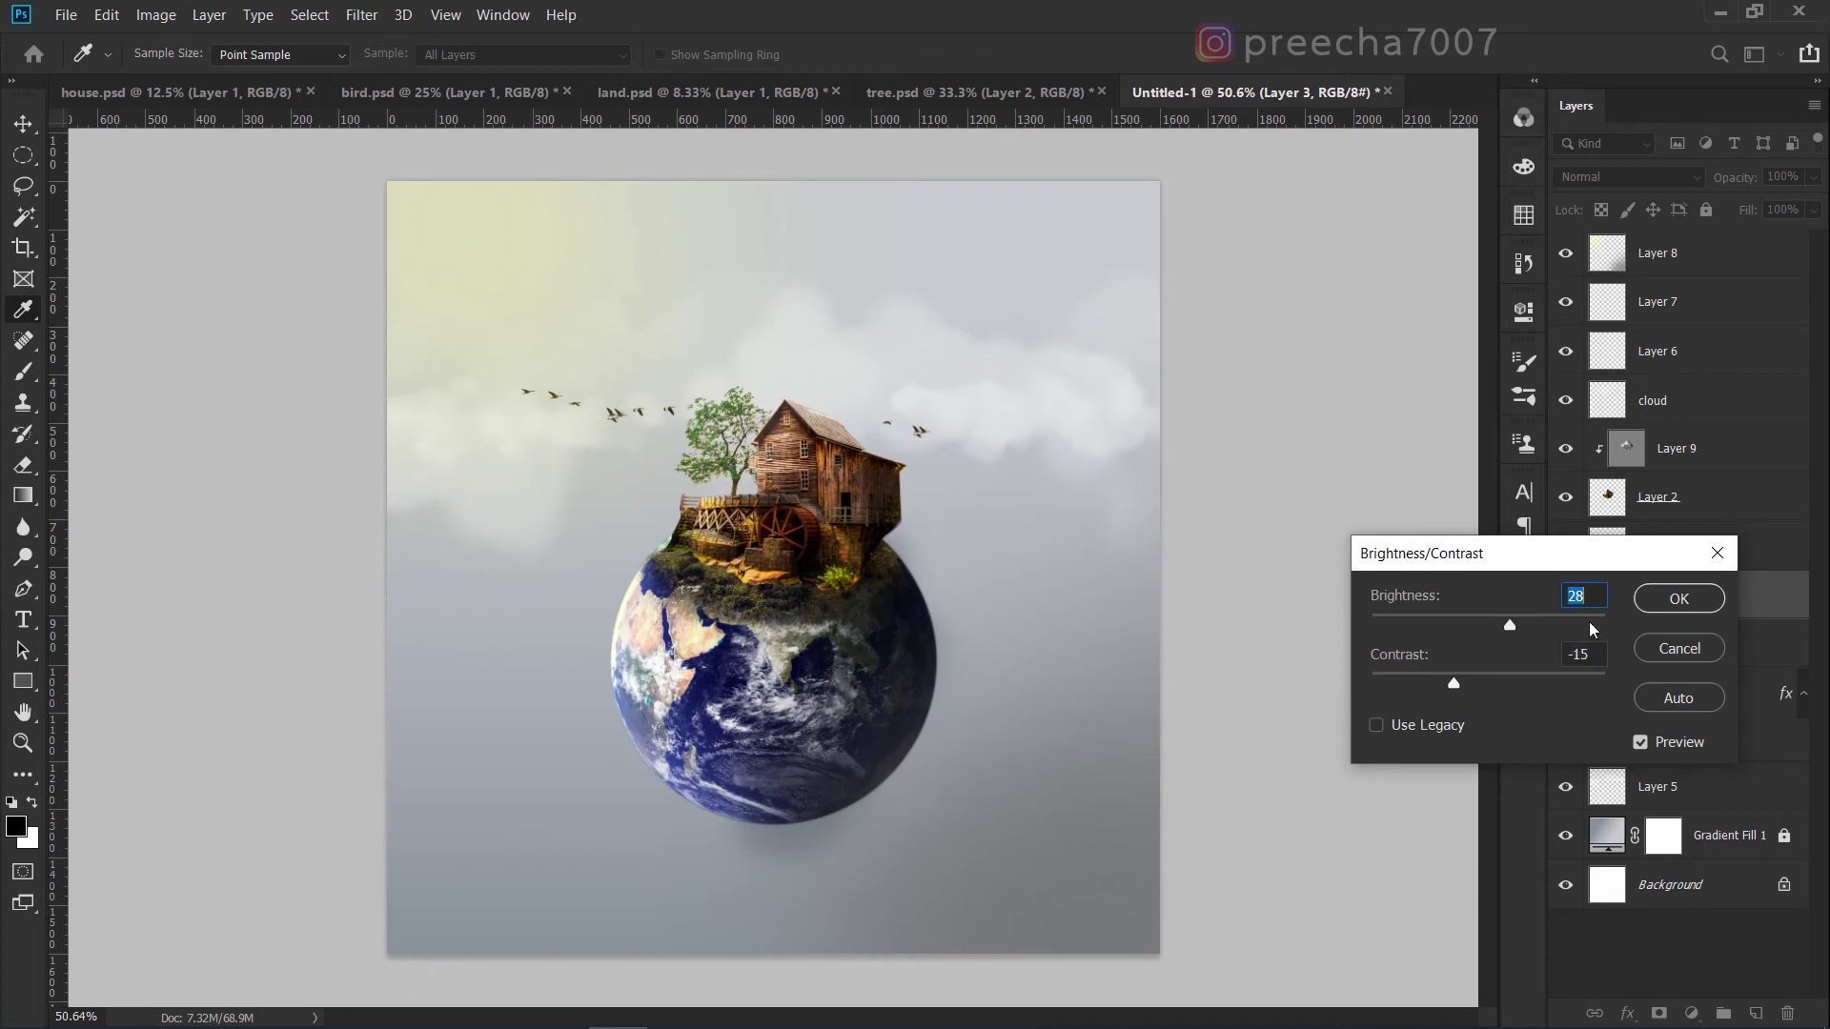
pyautogui.click(1700, 602)
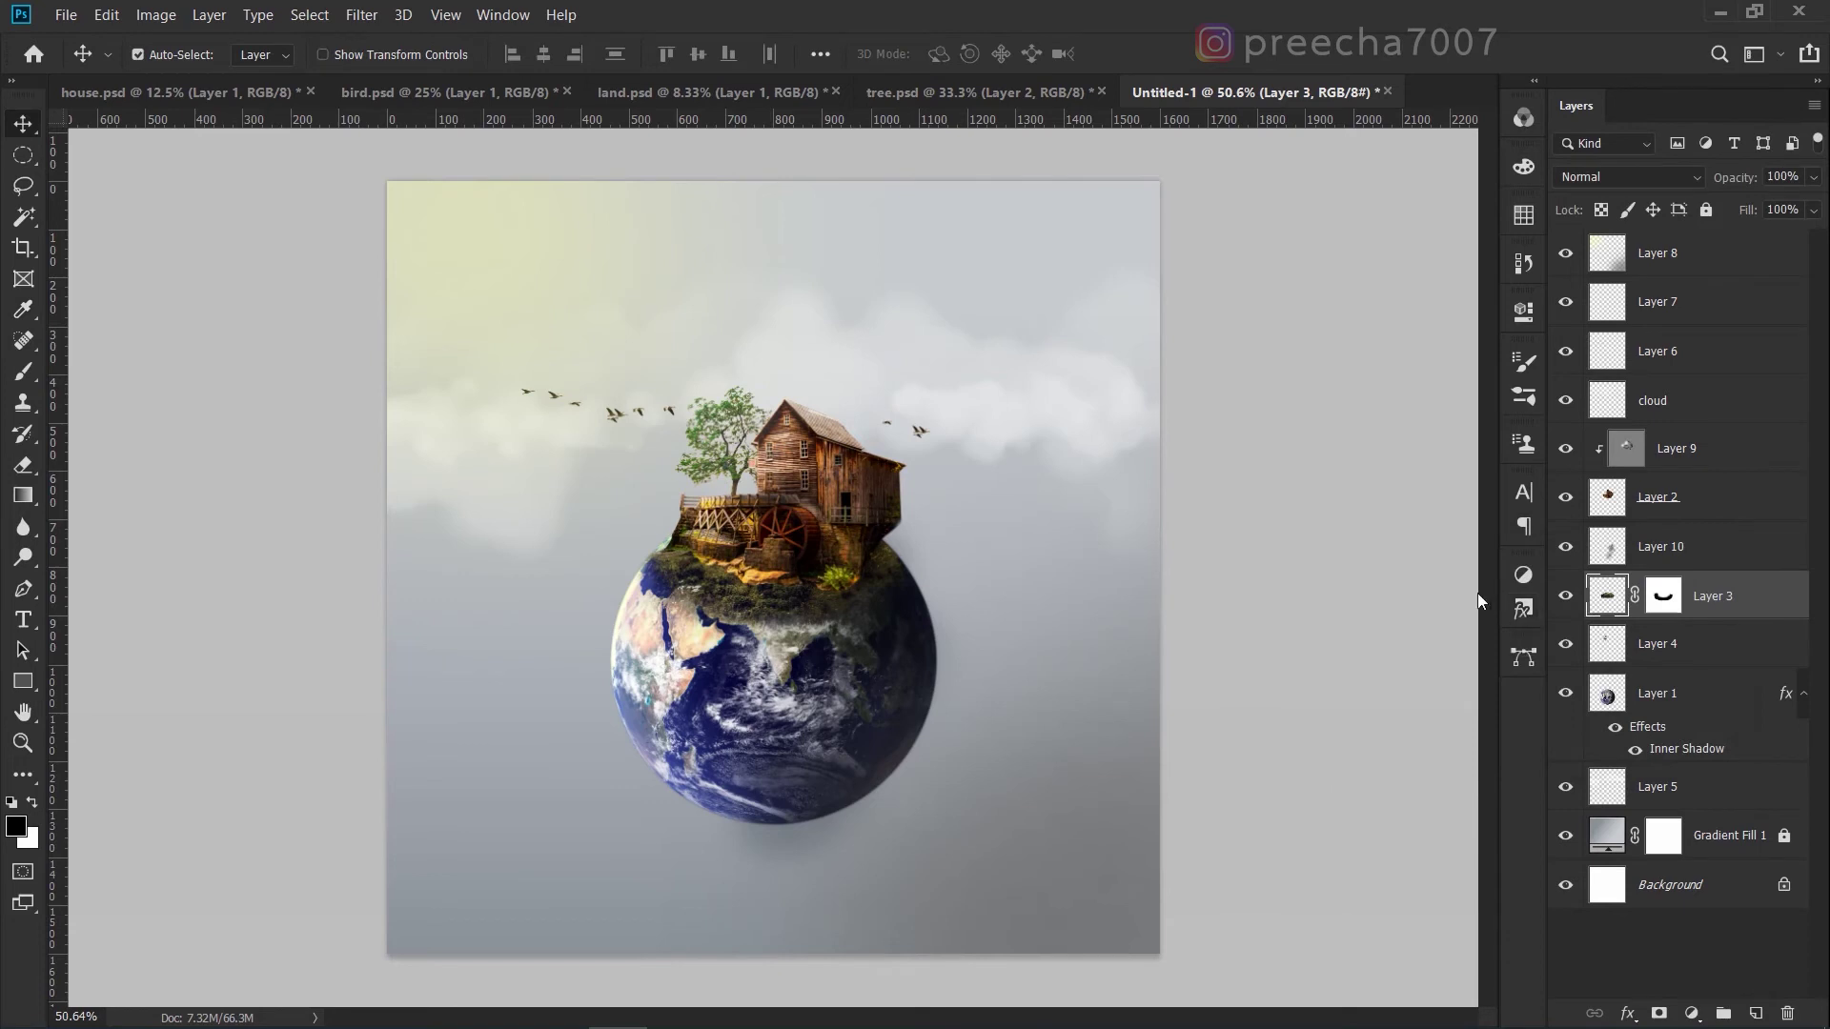
# Use Hue/Saturation on the grassy land layer to raise its saturation and shift its hue slightly toward green.
pyautogui.click(173, 17)
pyautogui.moveTo(355, 80)
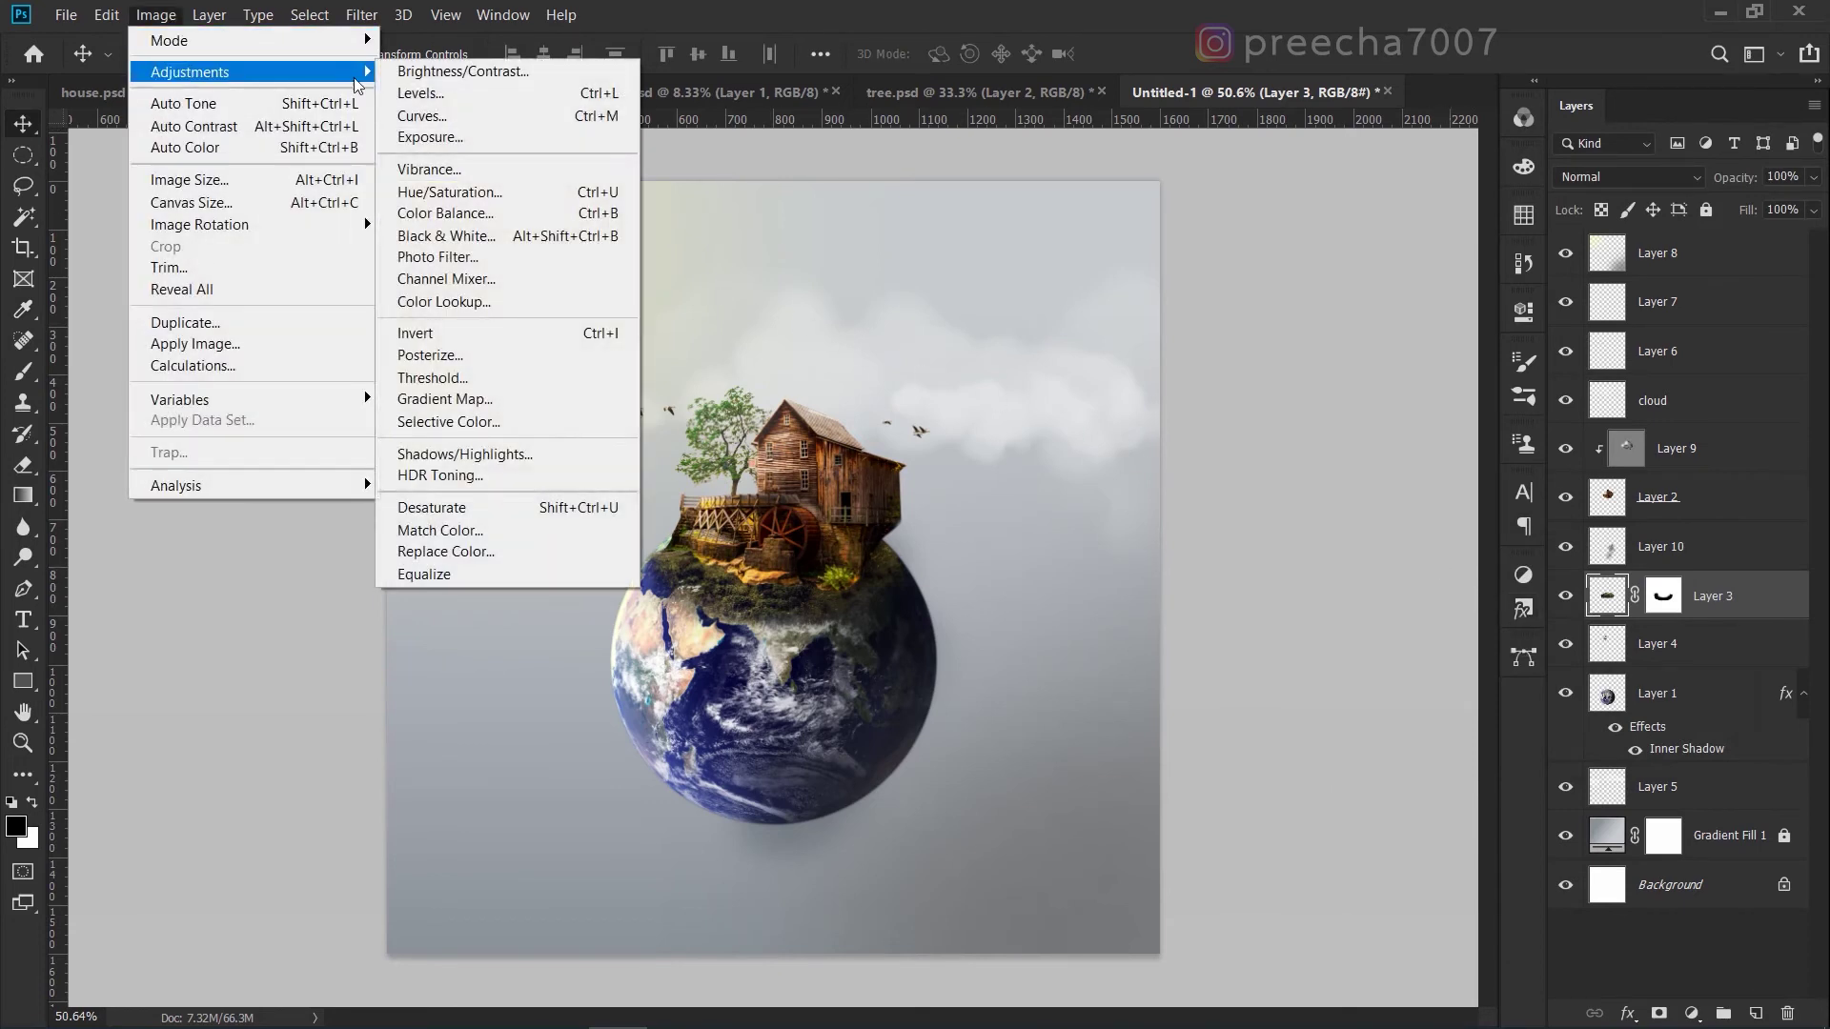
pyautogui.click(496, 192)
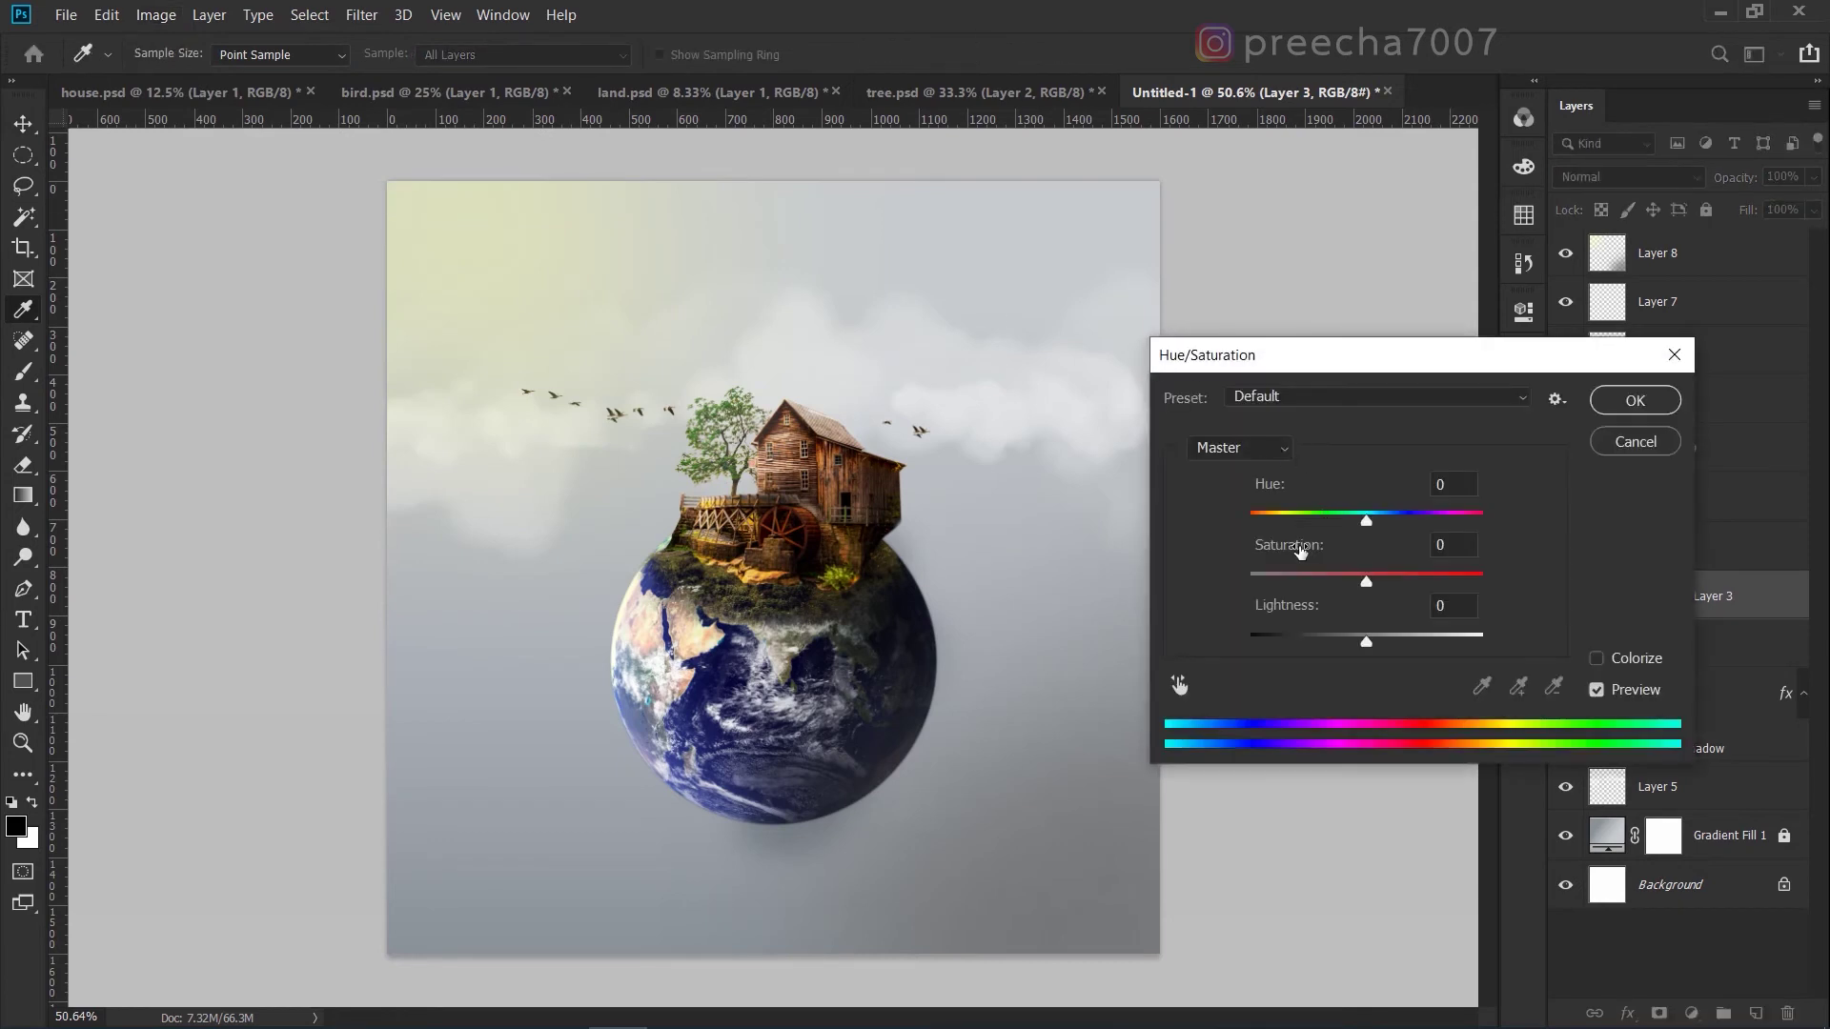
pyautogui.moveTo(1299, 551); pyautogui.dragTo(1331, 555)
pyautogui.moveTo(1333, 555)
pyautogui.mouseDown()
pyautogui.moveTo(1351, 555)
pyautogui.moveTo(1319, 558)
pyautogui.mouseUp()
pyautogui.moveTo(1258, 487); pyautogui.dragTo(1272, 488)
pyautogui.click(1633, 401)
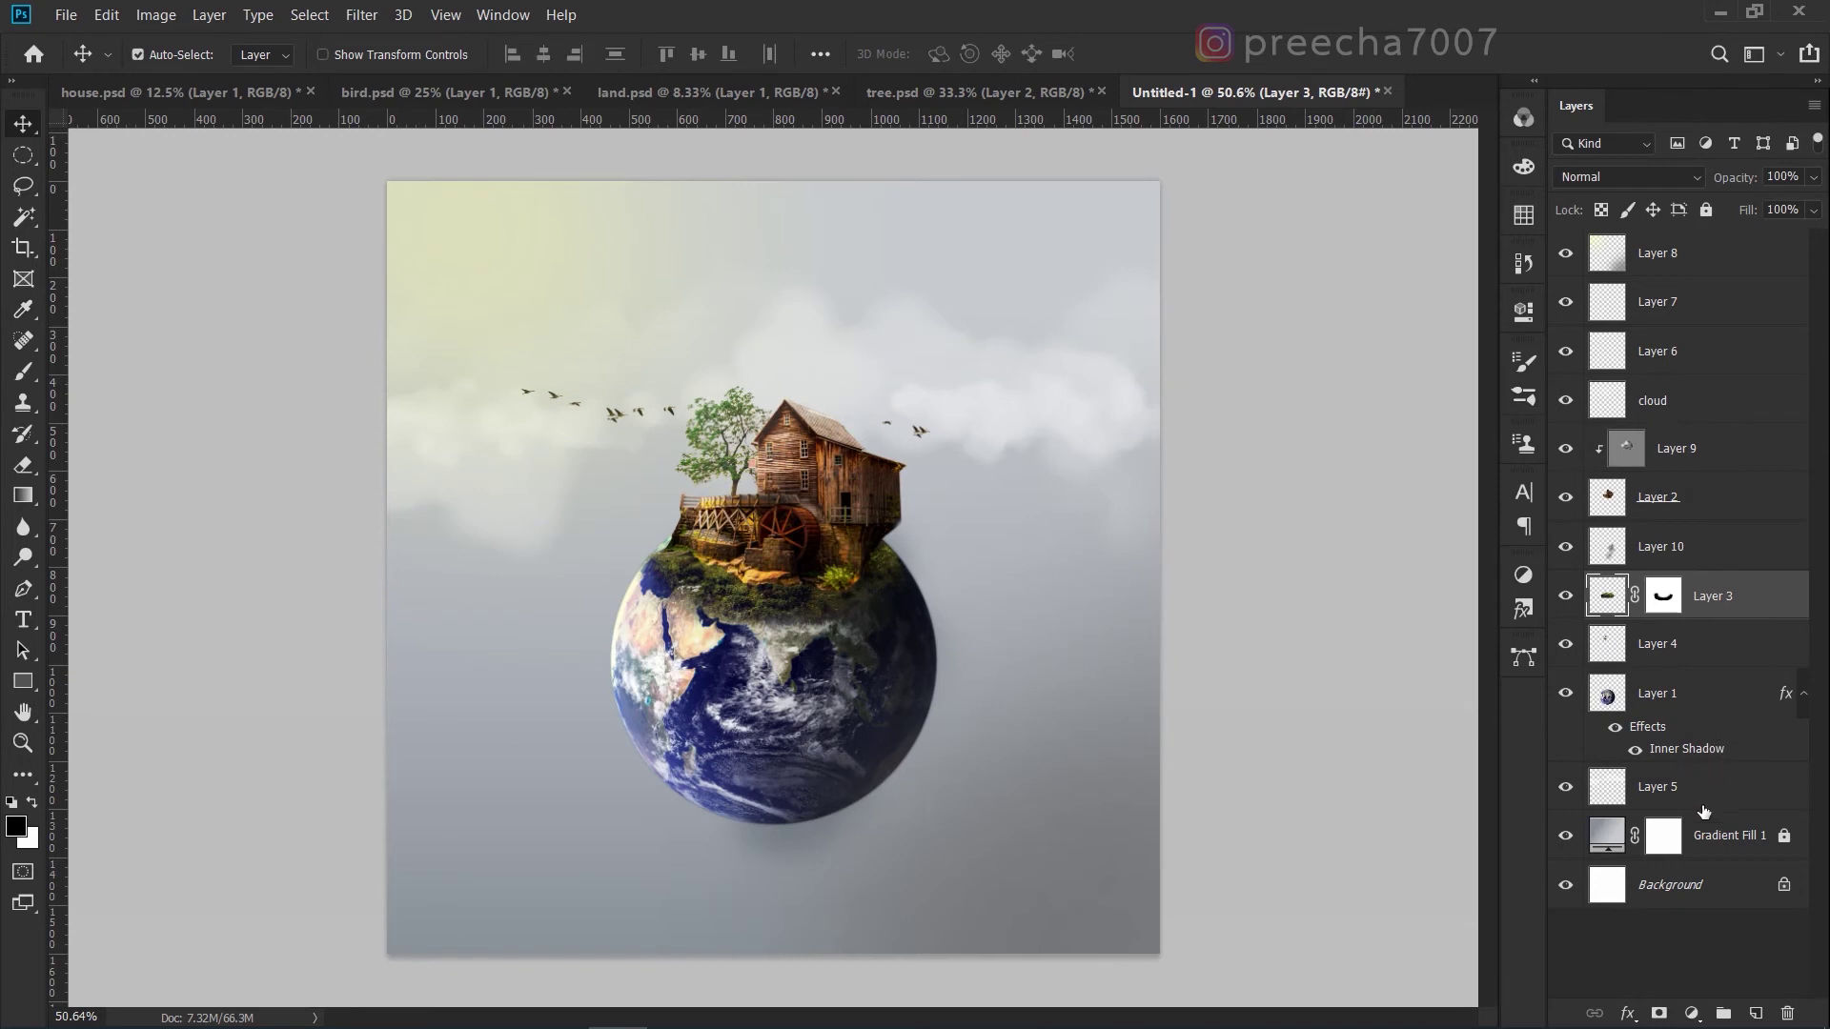
# Add a layer above Gradient Fill 1 and paint one black dab below the planet with a 407 px soft round brush at 70% opacity.
pyautogui.click(1716, 842)
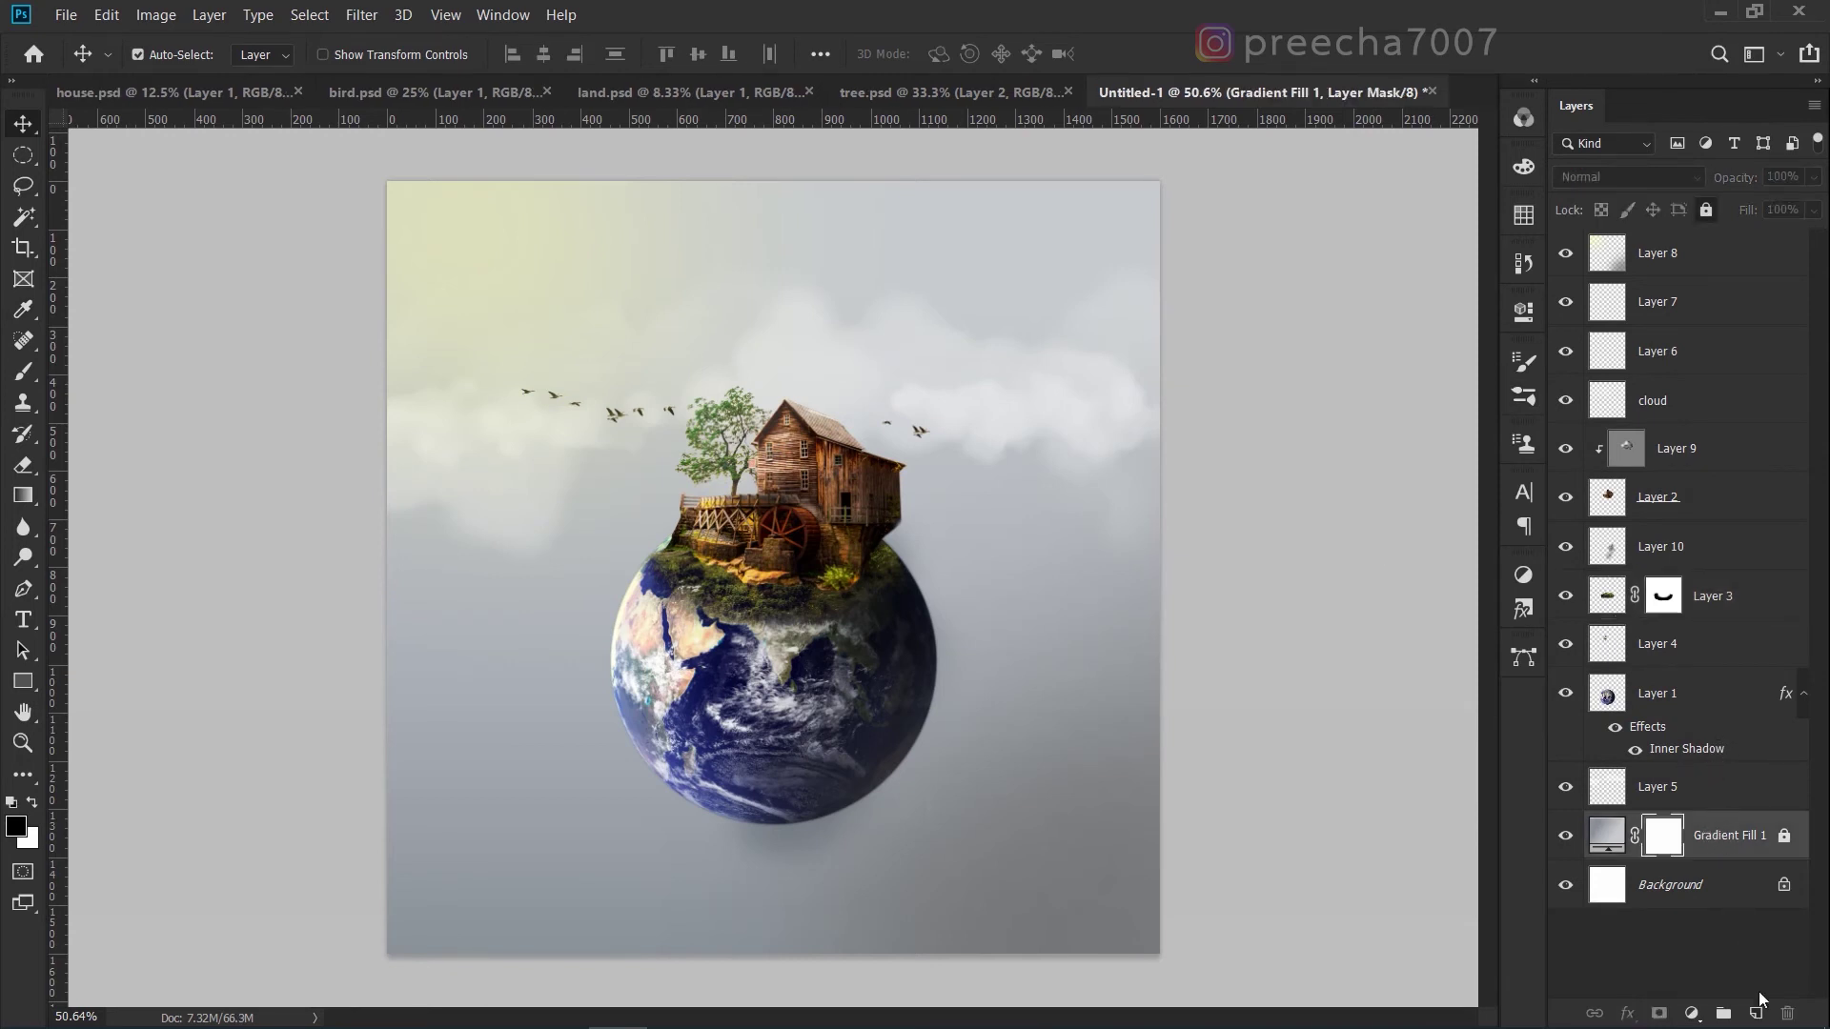
pyautogui.click(1758, 1016)
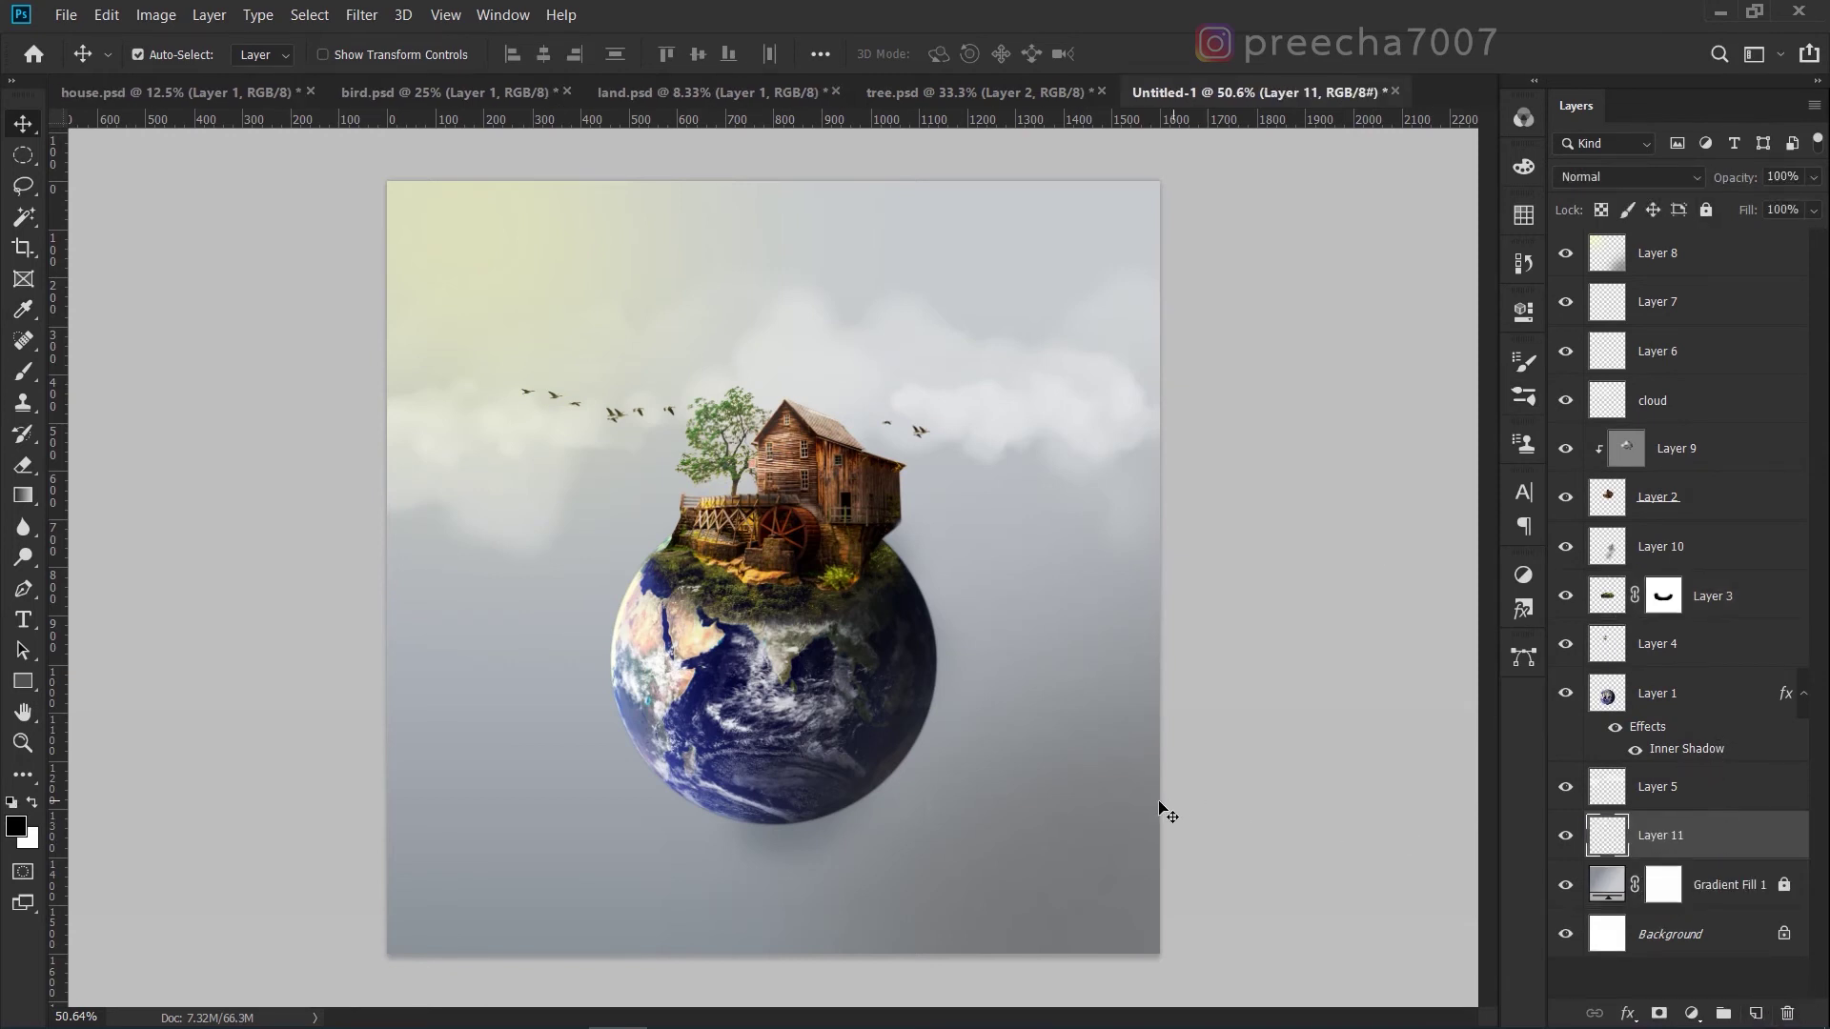
pyautogui.click(26, 376)
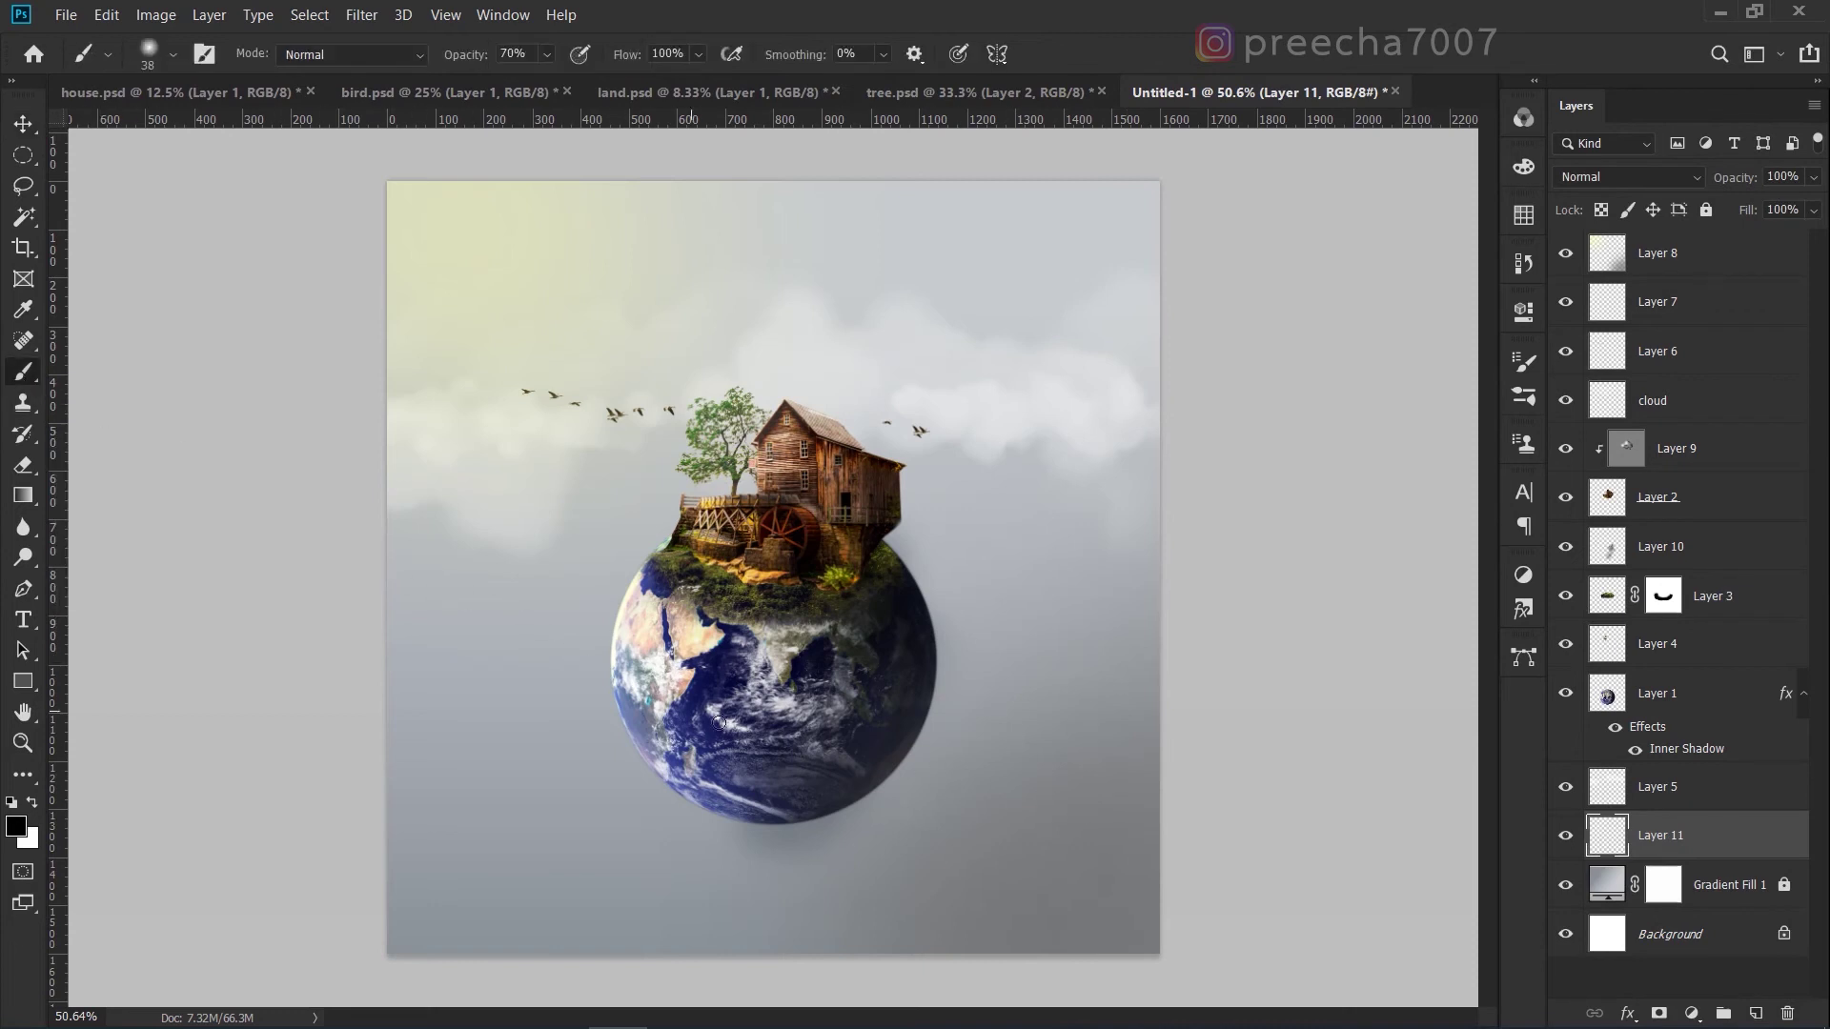
pyautogui.moveTo(761, 837)
pyautogui.mouseDown()
pyautogui.moveTo(878, 849)
pyautogui.moveTo(777, 860)
pyautogui.mouseUp()
pyautogui.rightClick(776, 861)
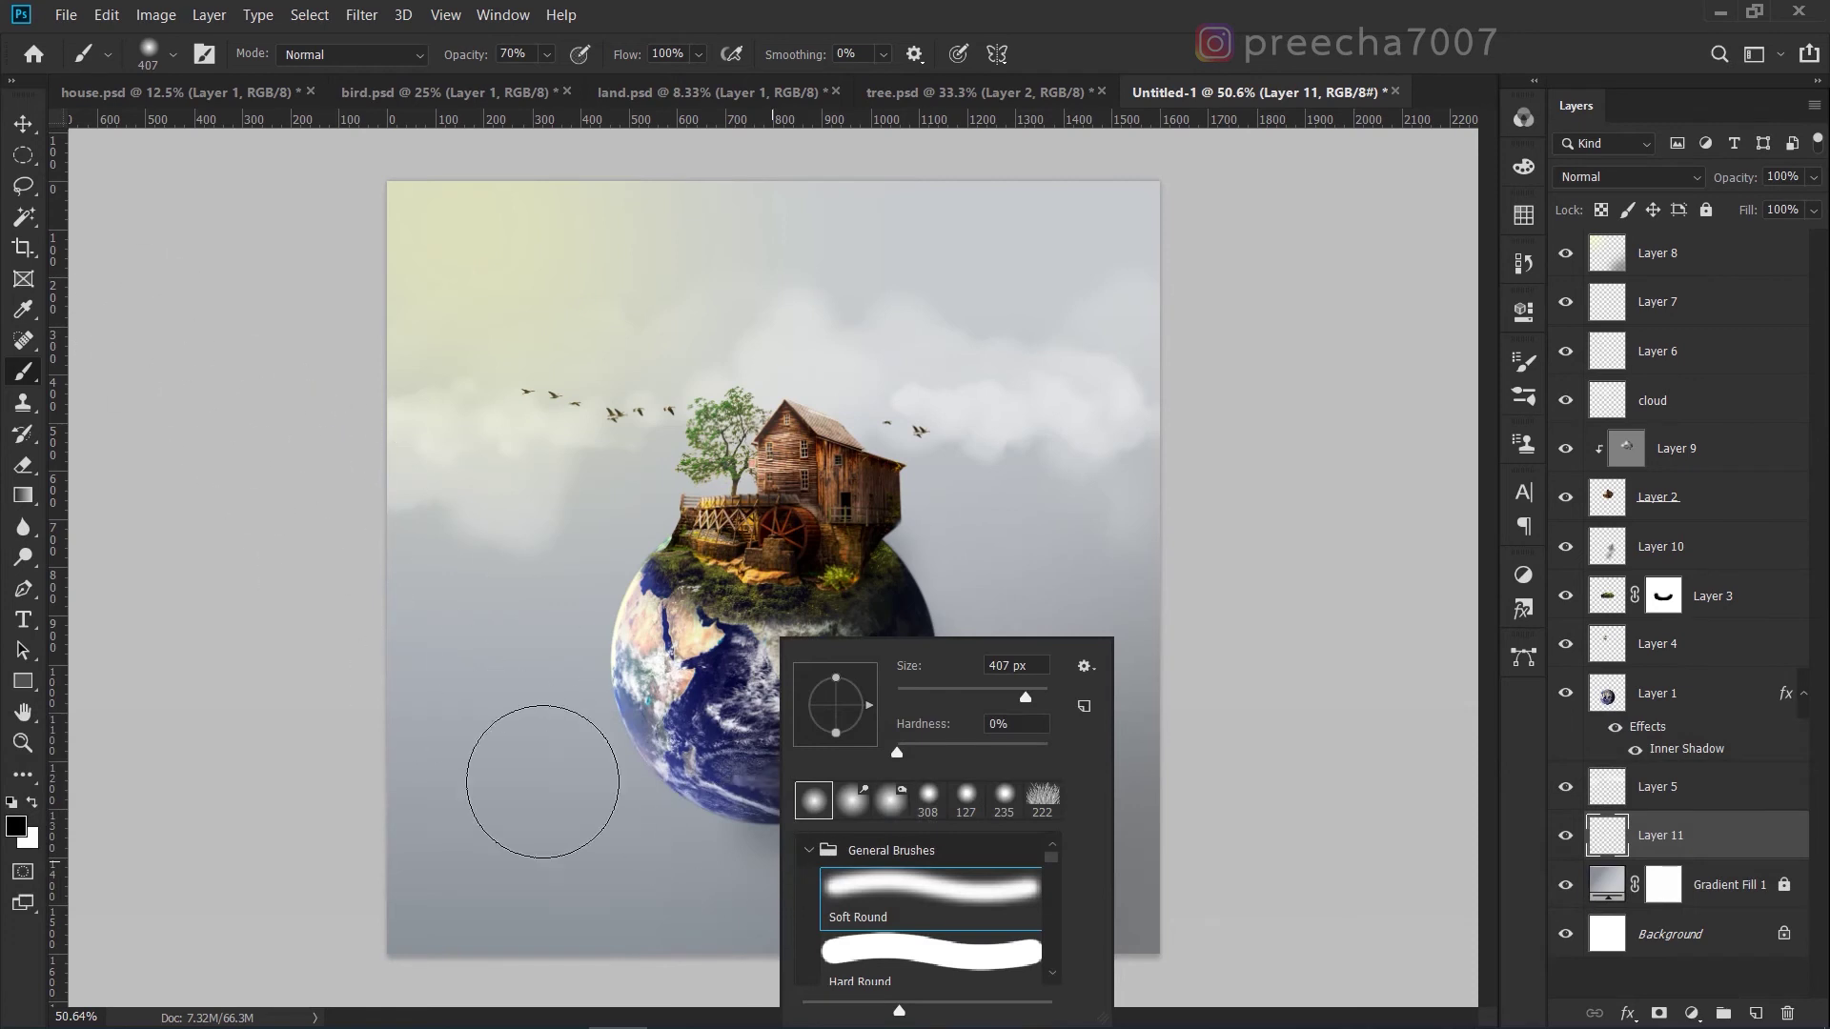
pyautogui.click(717, 891)
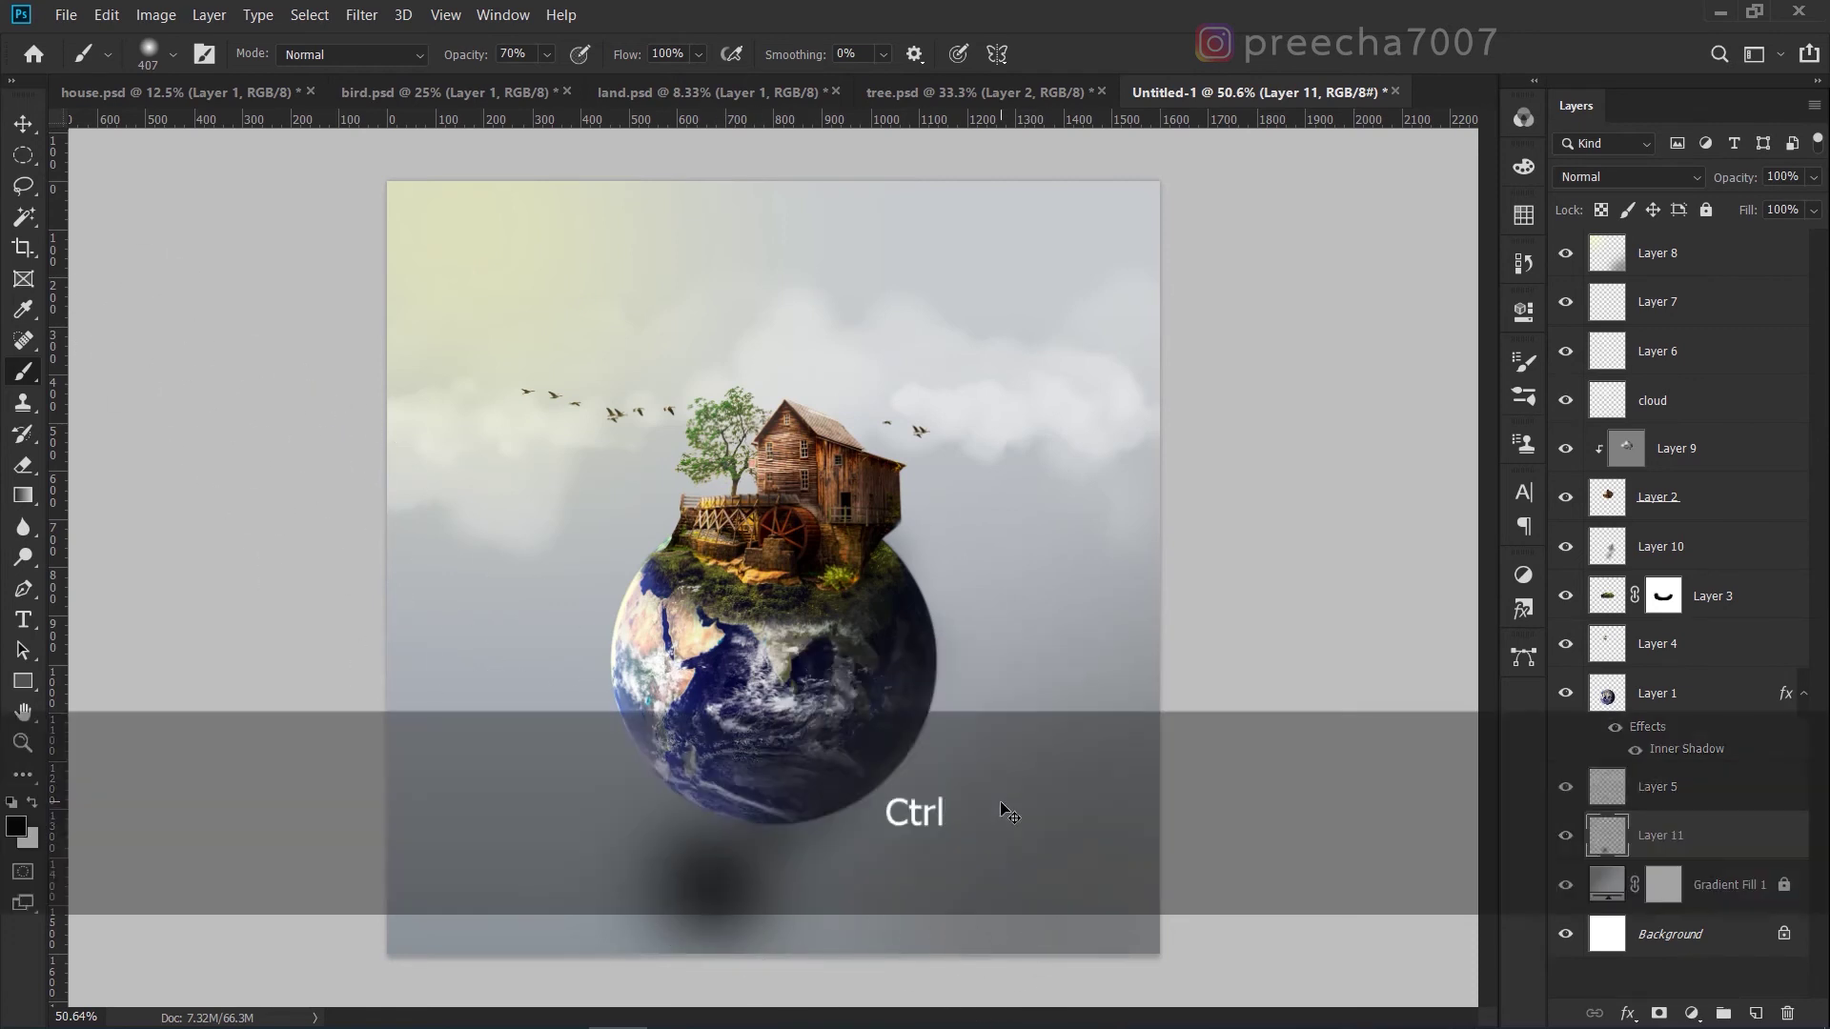
# Transform the black dab on Layer 11 into a wide, flattened shadow, about 286% by 79%, beneath the planet and offset to its right.
pyautogui.hotkey('ctrl', 't')
pyautogui.moveTo(875, 842); pyautogui.dragTo(1492, 873)
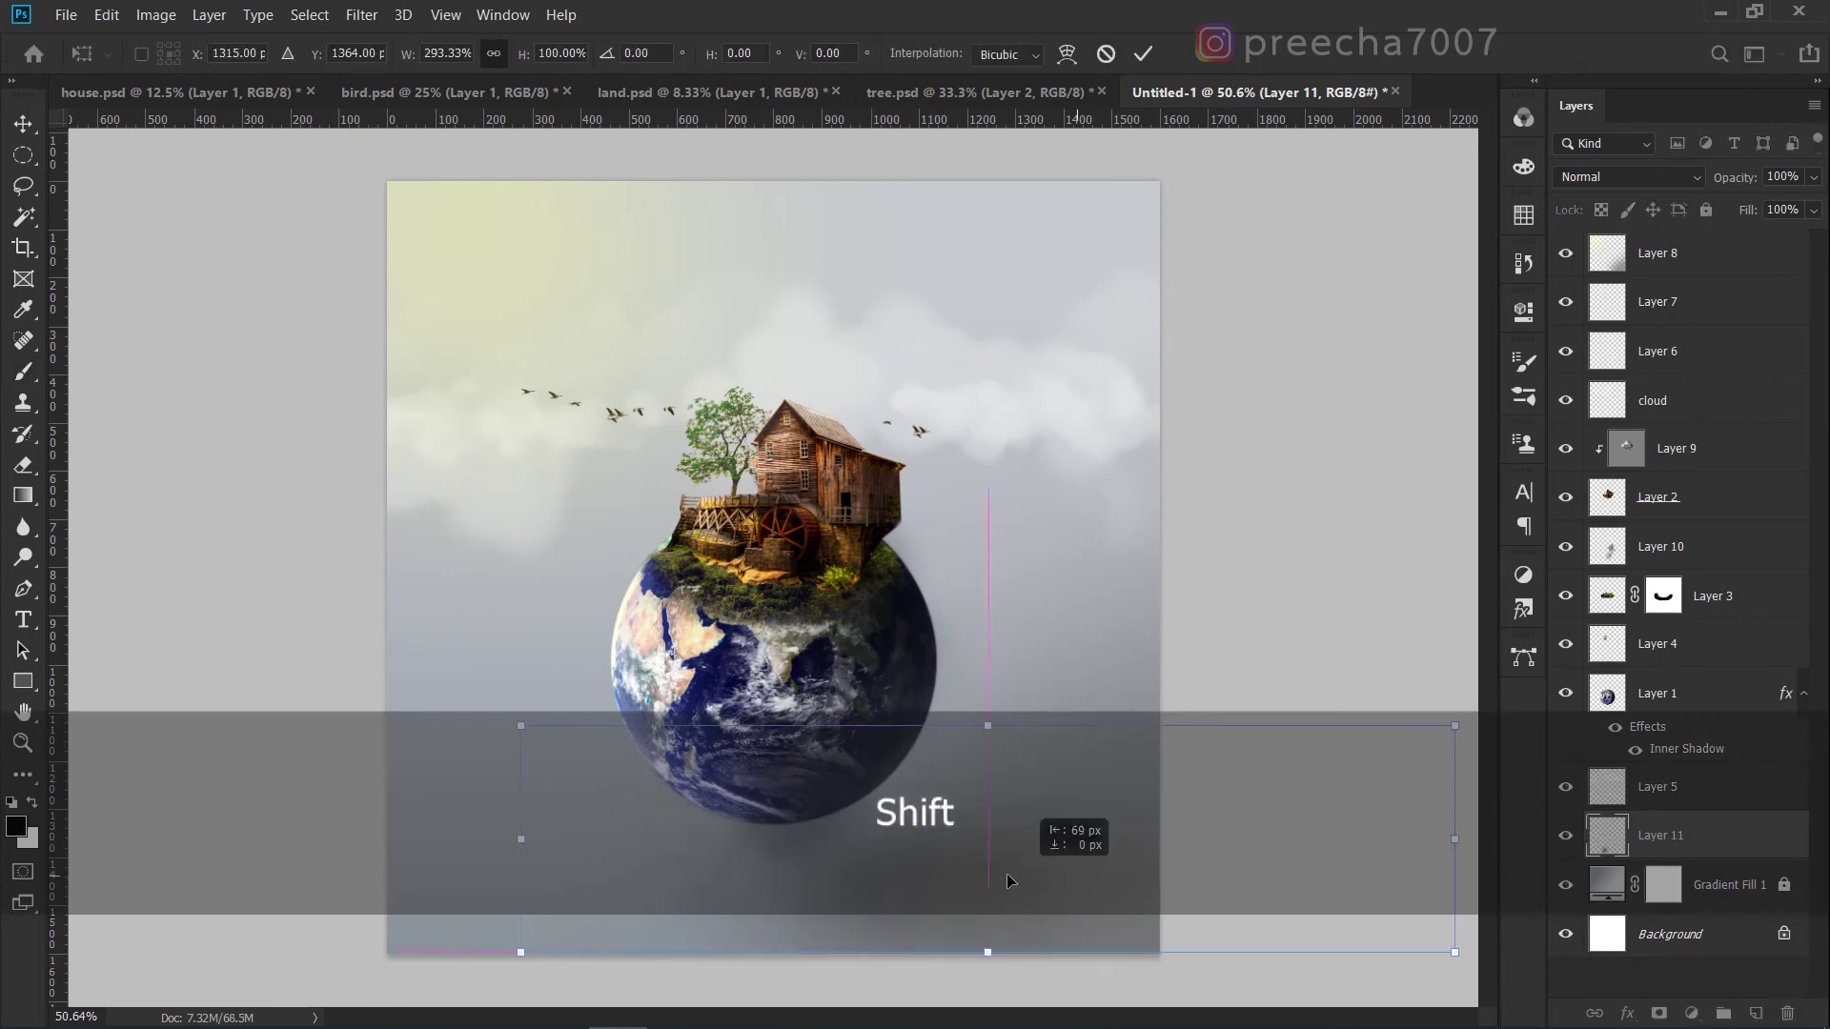
pyautogui.moveTo(1006, 873); pyautogui.dragTo(814, 866)
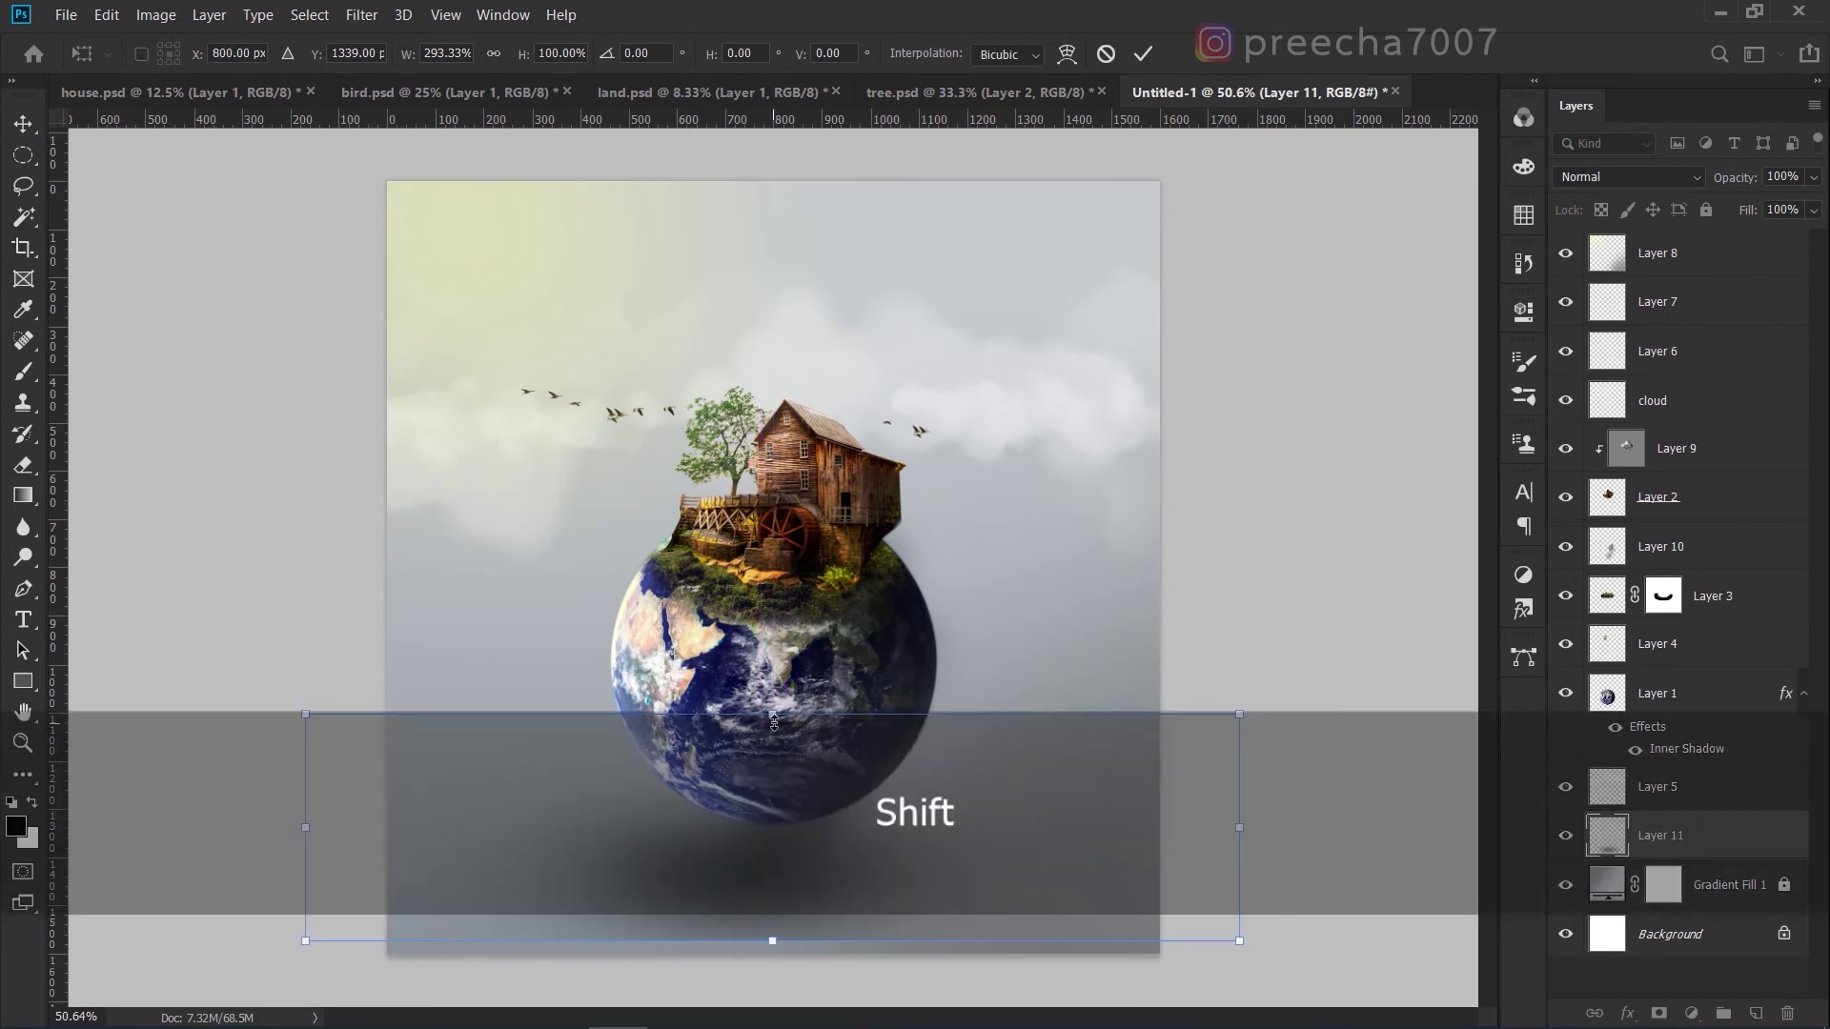
pyautogui.moveTo(772, 714); pyautogui.dragTo(784, 757)
pyautogui.moveTo(829, 863); pyautogui.dragTo(987, 866)
pyautogui.moveTo(924, 757); pyautogui.dragTo(923, 735)
pyautogui.moveTo(928, 936); pyautogui.dragTo(946, 888)
pyautogui.moveTo(1417, 832); pyautogui.dragTo(1572, 832)
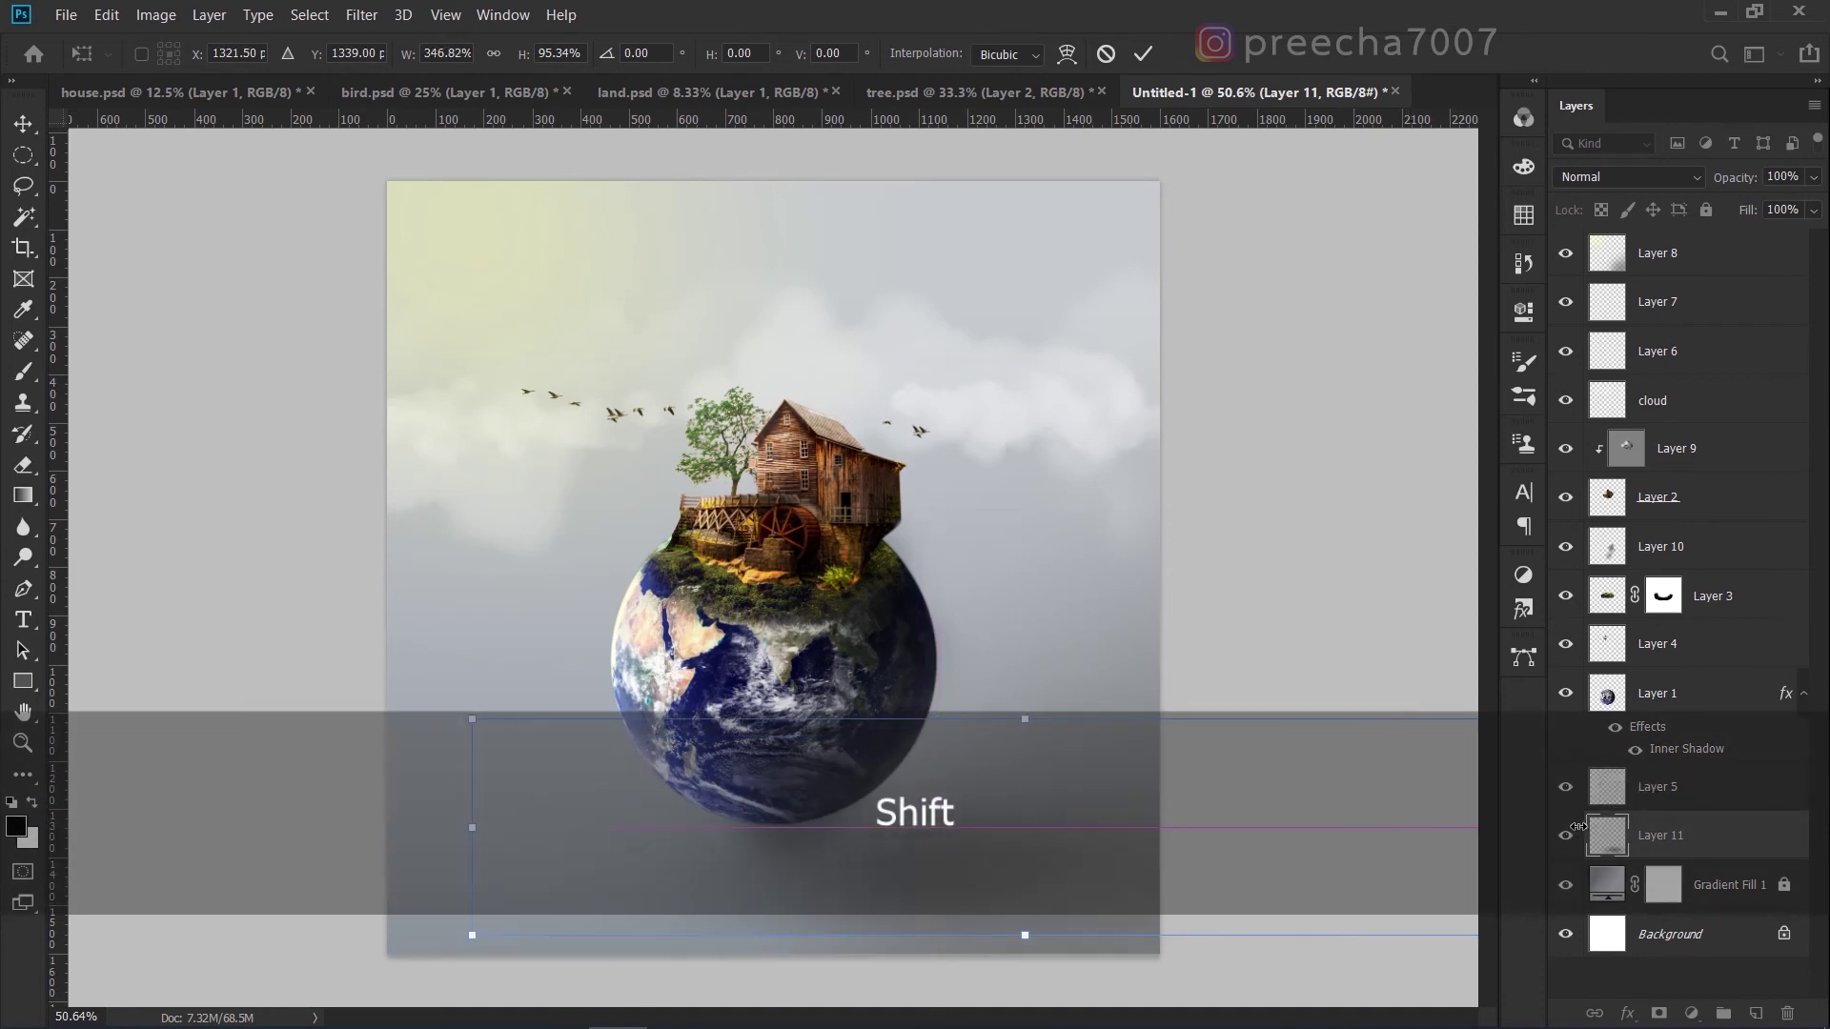
pyautogui.moveTo(1016, 840); pyautogui.dragTo(953, 838)
pyautogui.moveTo(957, 720); pyautogui.dragTo(960, 759)
pyautogui.moveTo(984, 870); pyautogui.dragTo(959, 845)
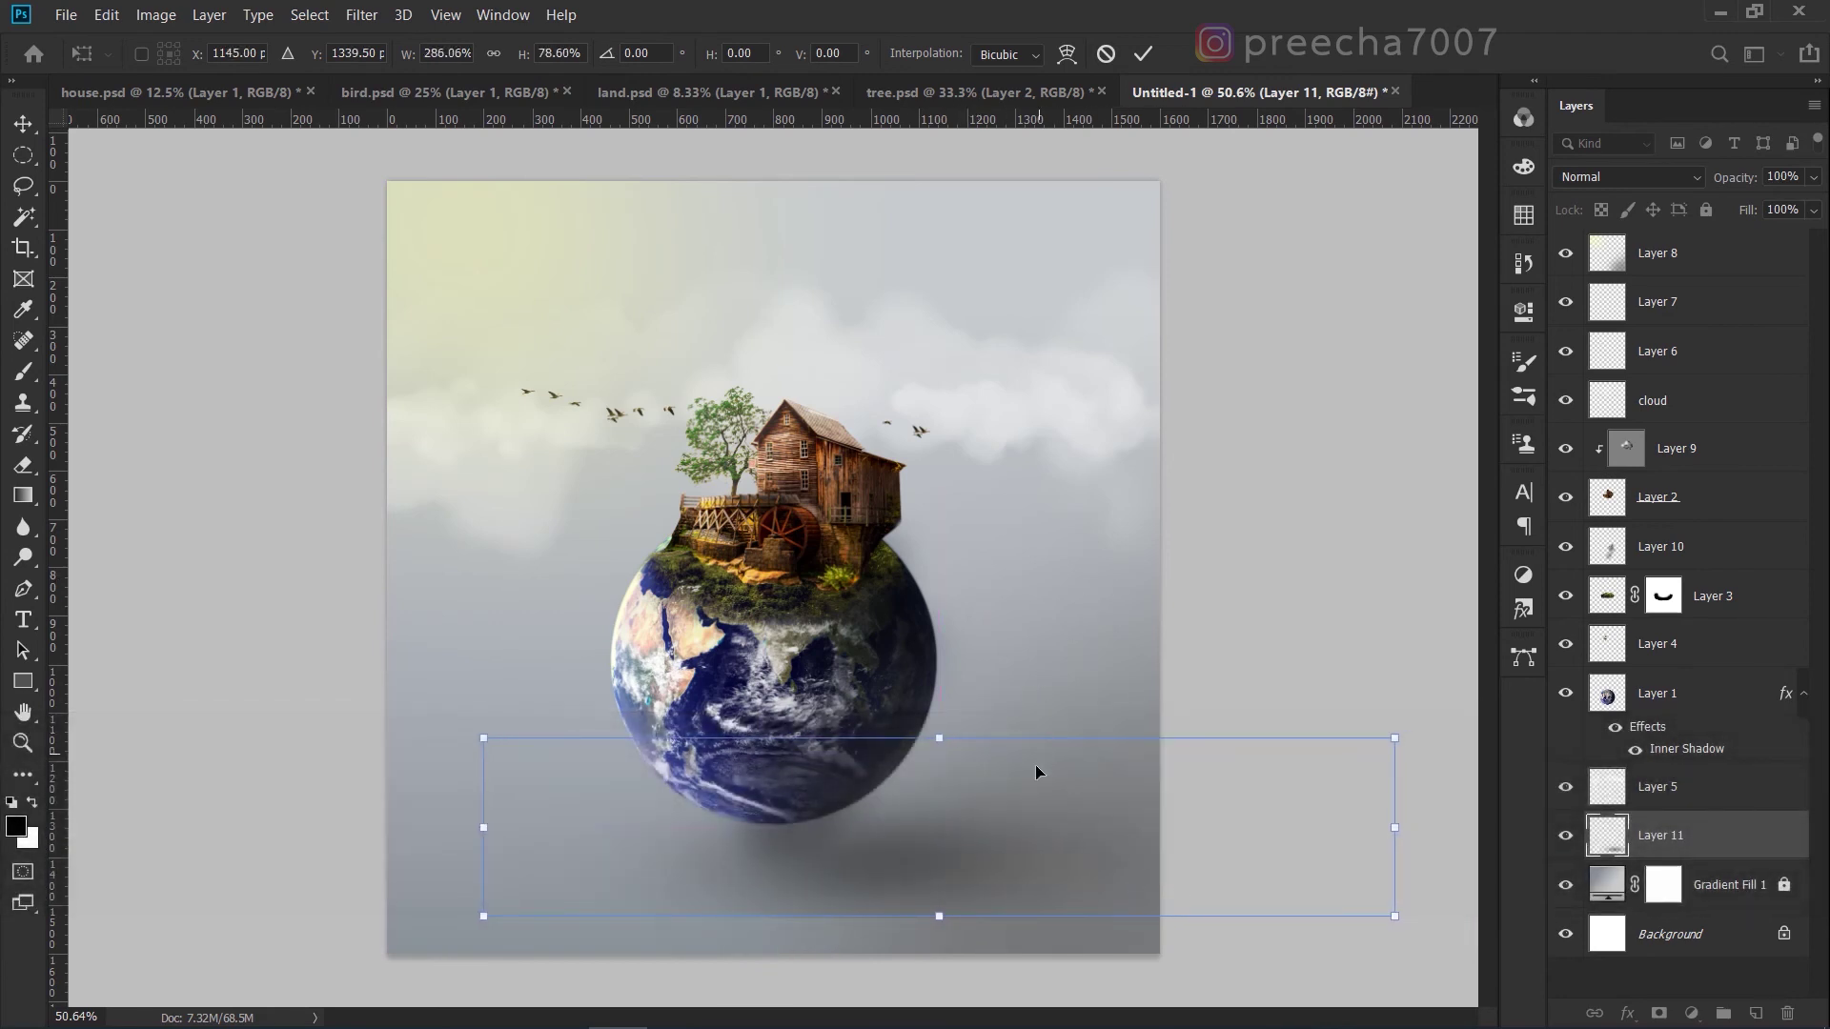
pyautogui.click(1143, 53)
# Erase the visible edges of the shadow on Layer 11 with a 372 px soft eraser at 100% opacity.
pyautogui.press('b')
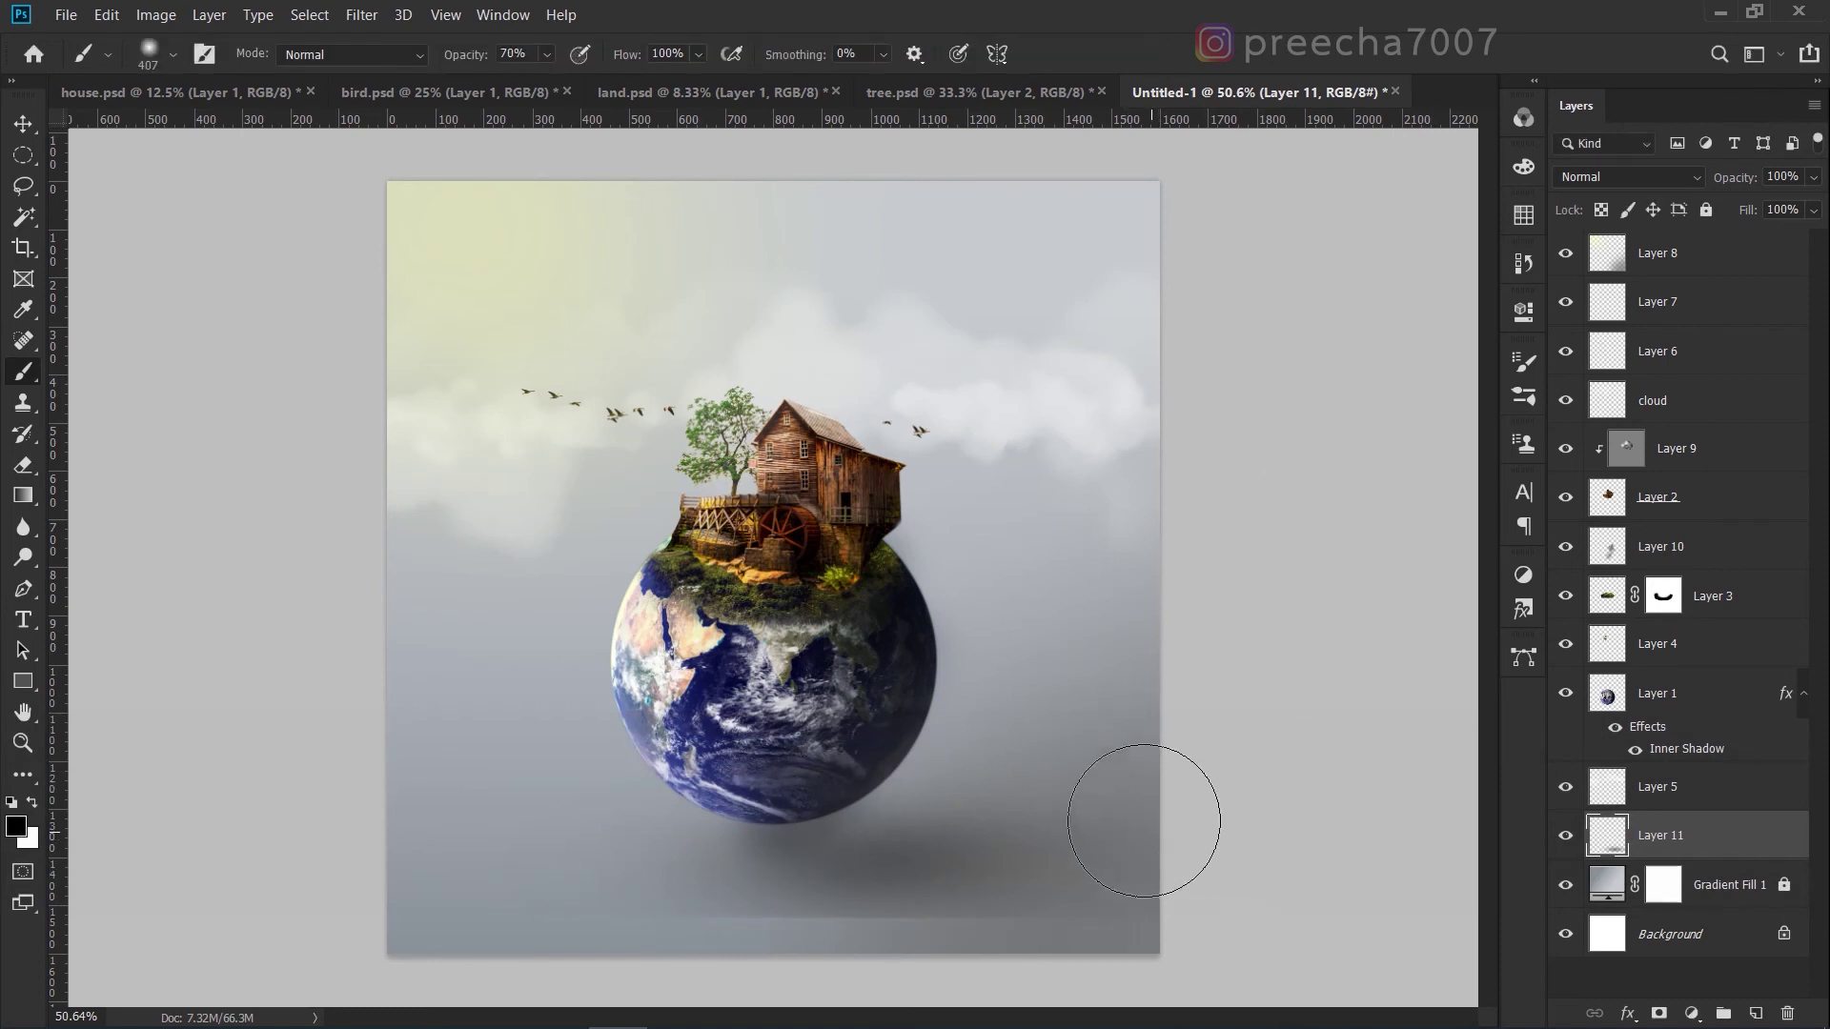
pyautogui.keyDown('alt'); pyautogui.scroll(-1, 1198, 788); pyautogui.keyUp('alt')
pyautogui.press('e')
pyautogui.keyDown('alt'); pyautogui.rightClick(1038, 854); pyautogui.keyUp('alt')
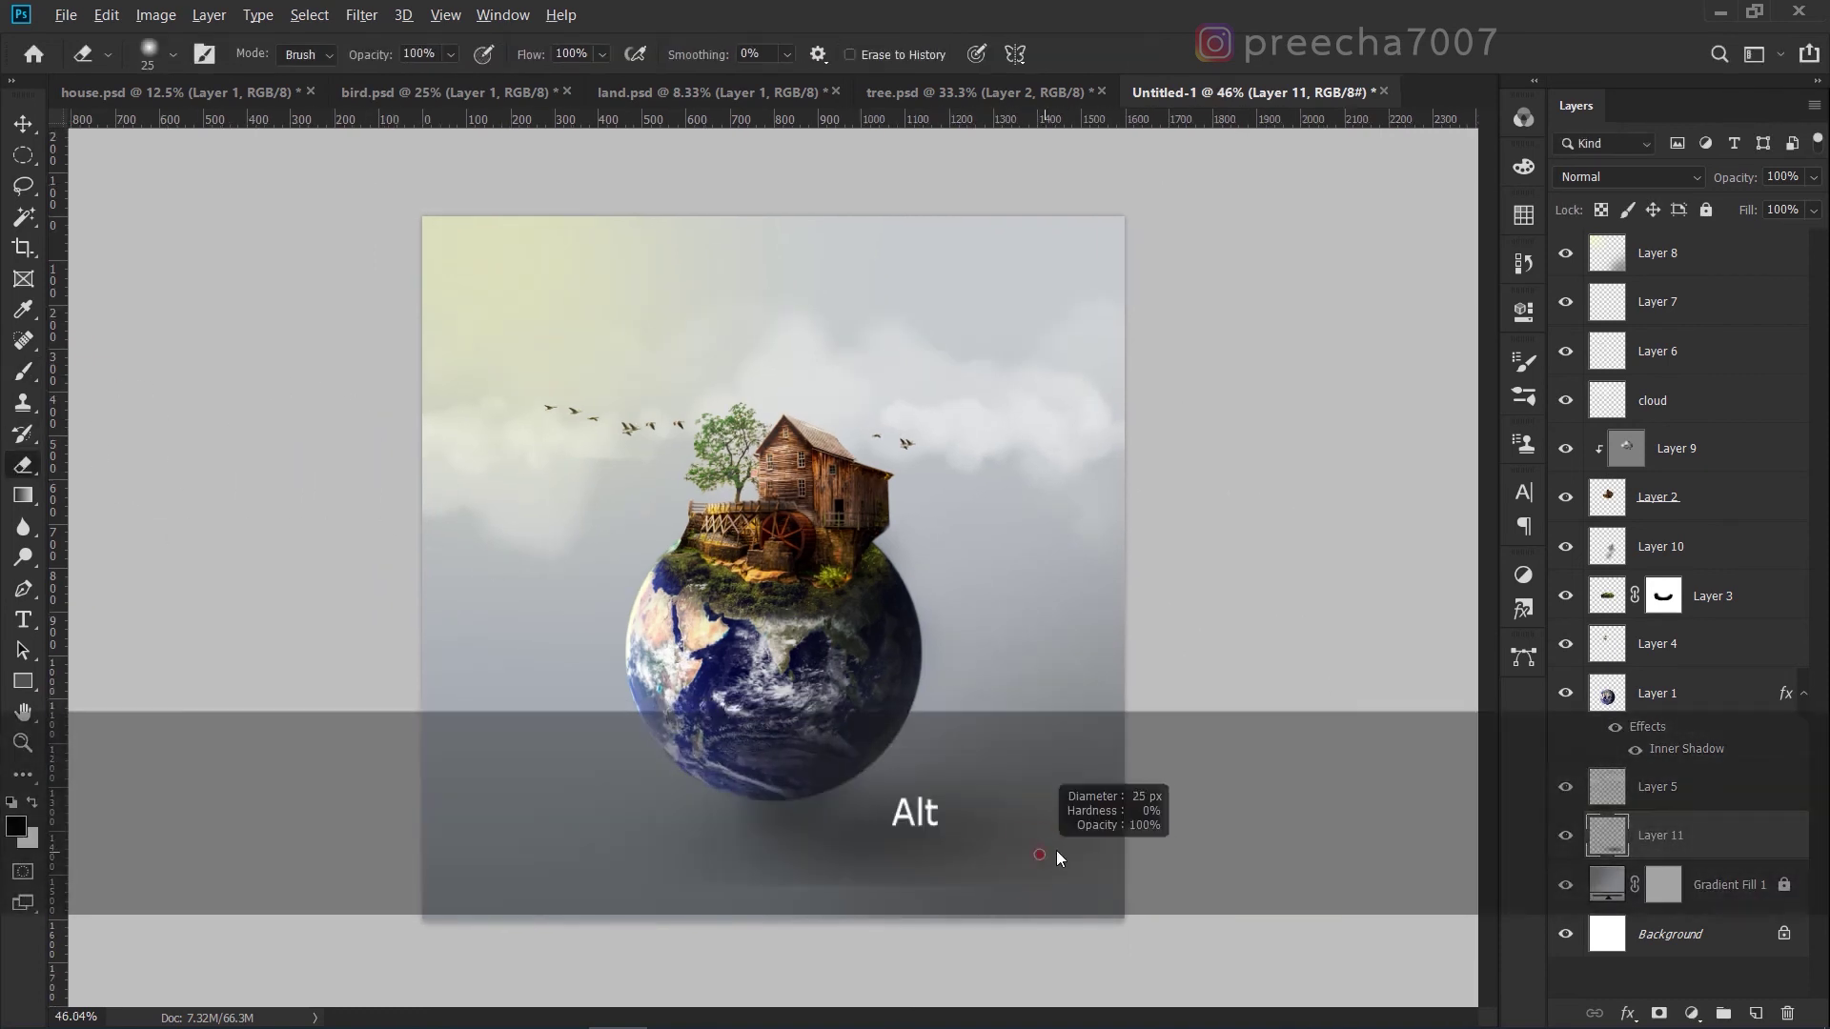
pyautogui.keyDown('alt'); pyautogui.rightClick(1094, 735); pyautogui.keyUp('alt')
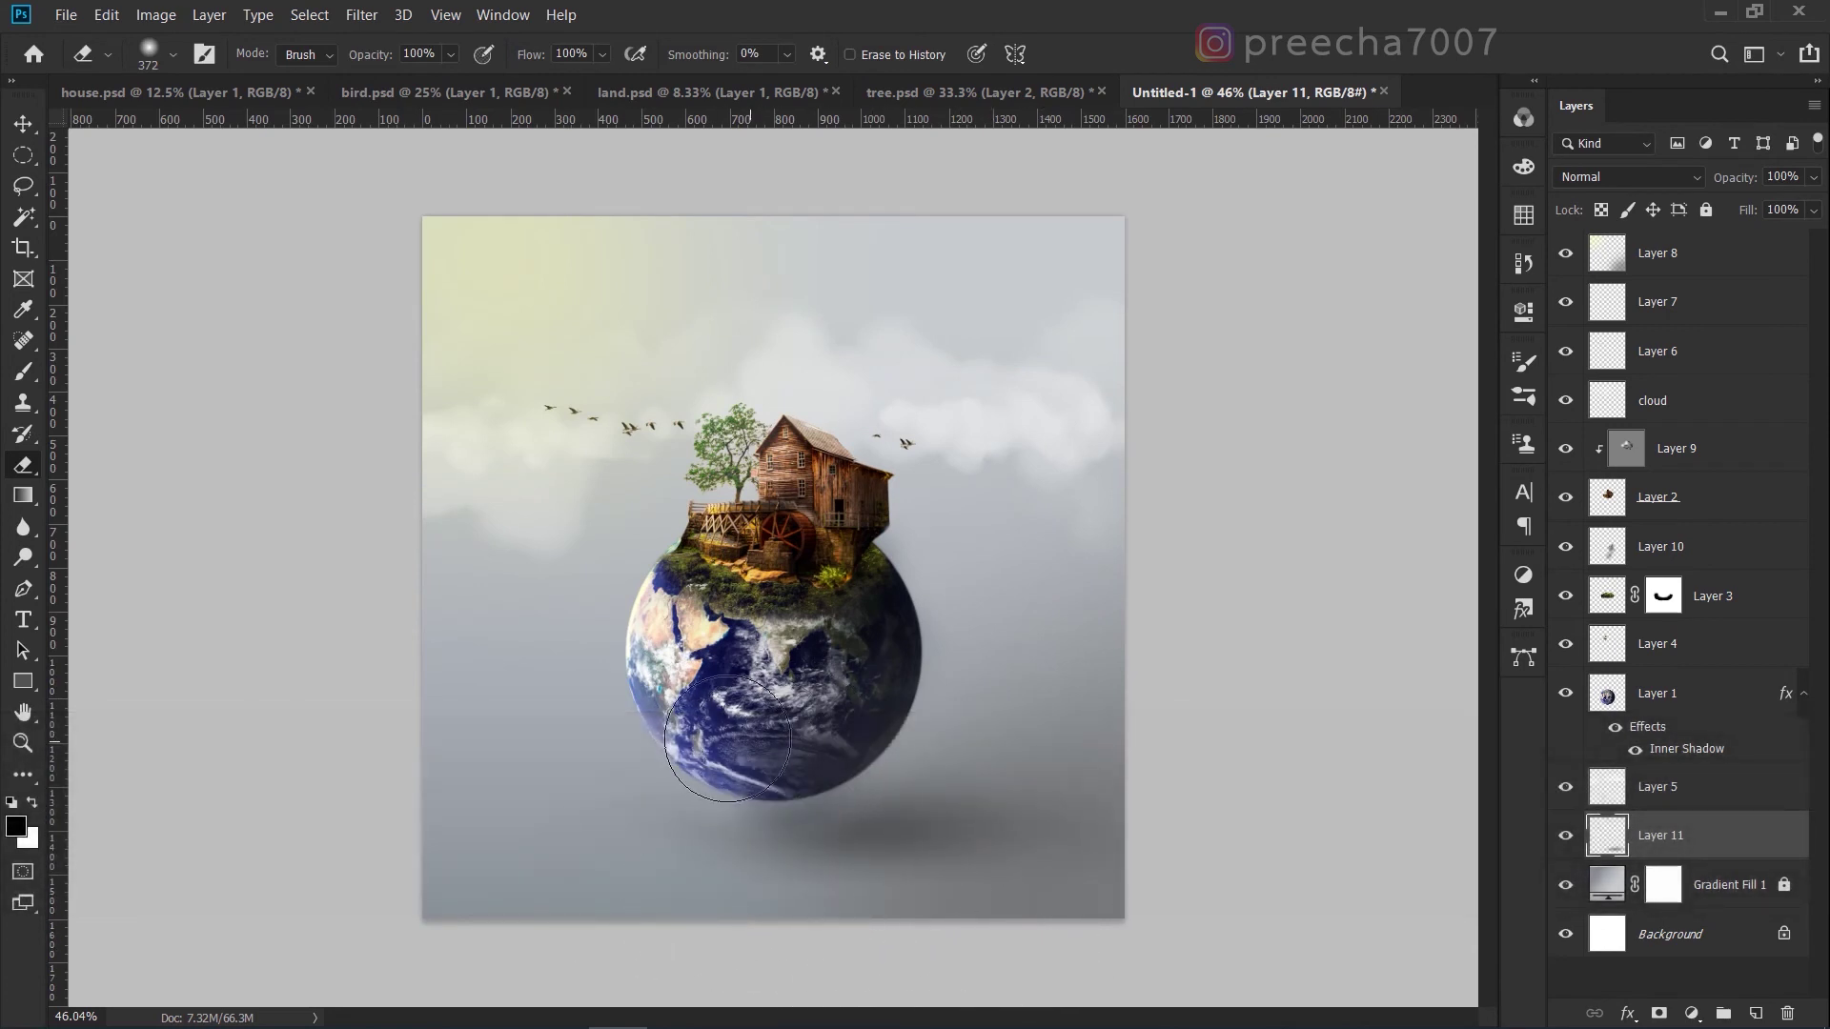
pyautogui.press('alt')
pyautogui.scroll(2, 776, 566)
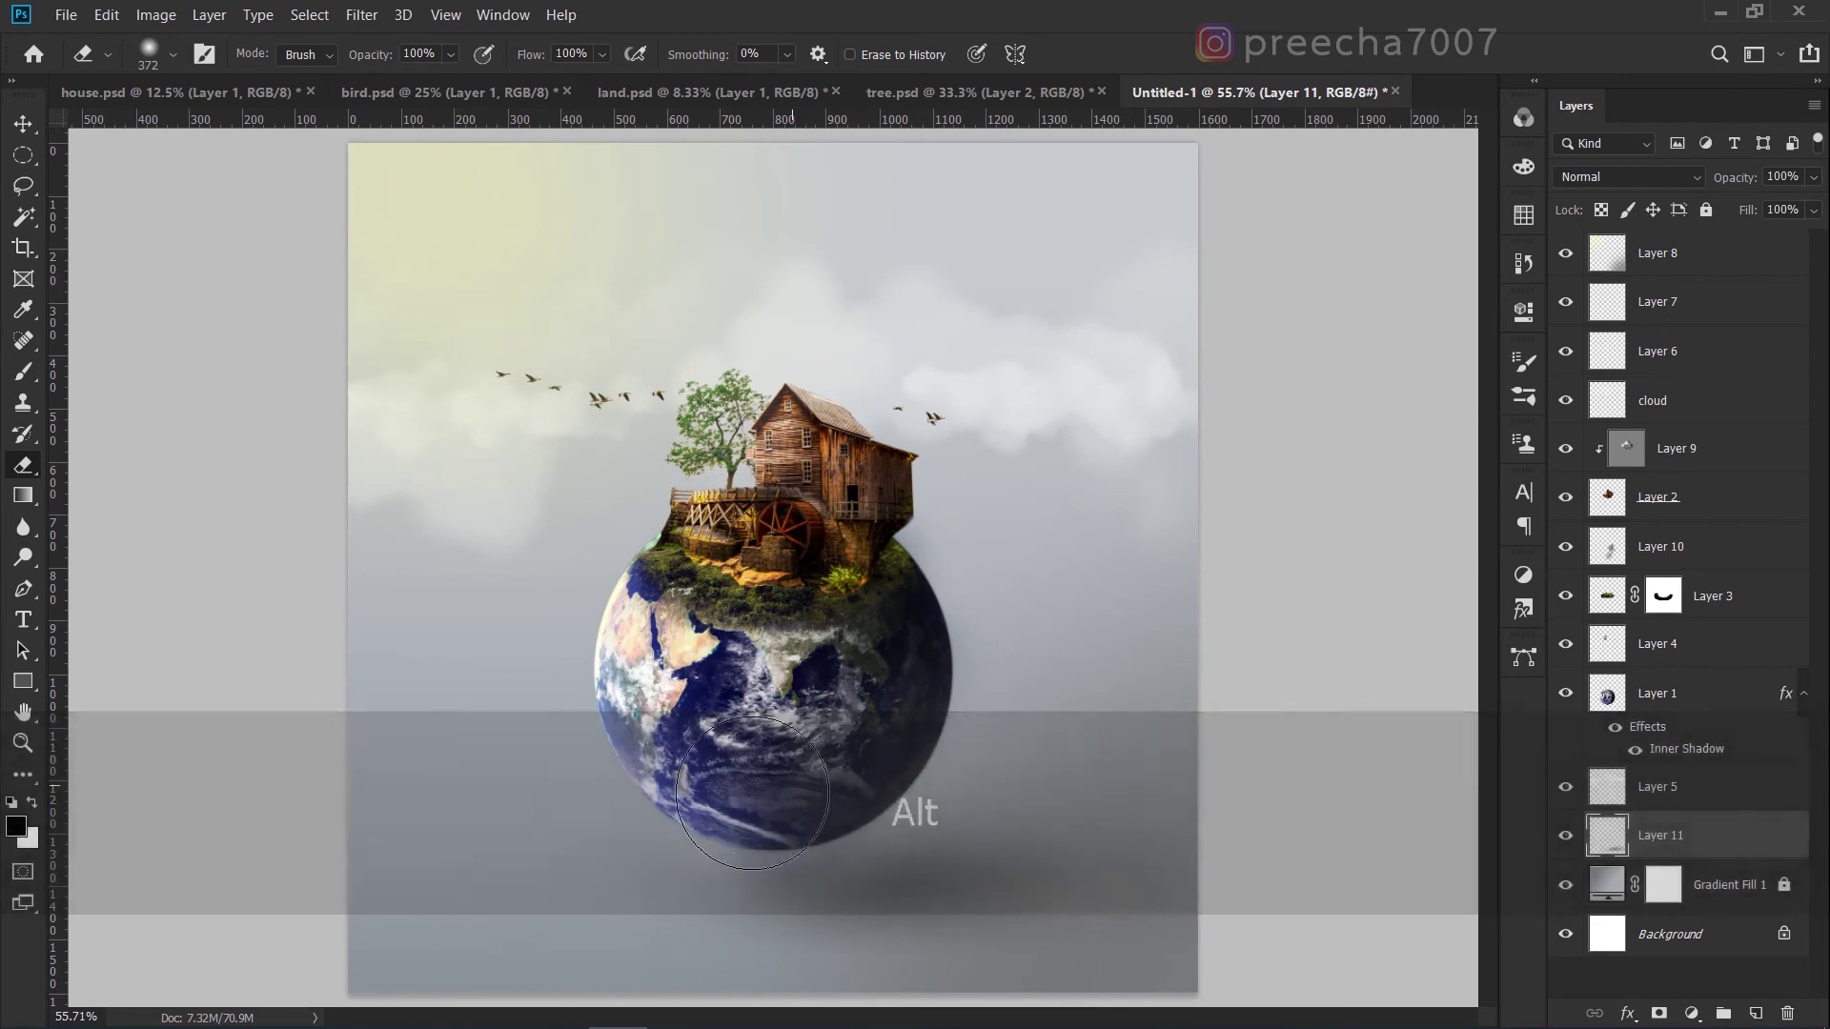
# Nudge the shadow on Layer 11 slightly left under the planet and deselect the layer.
pyautogui.click(24, 124)
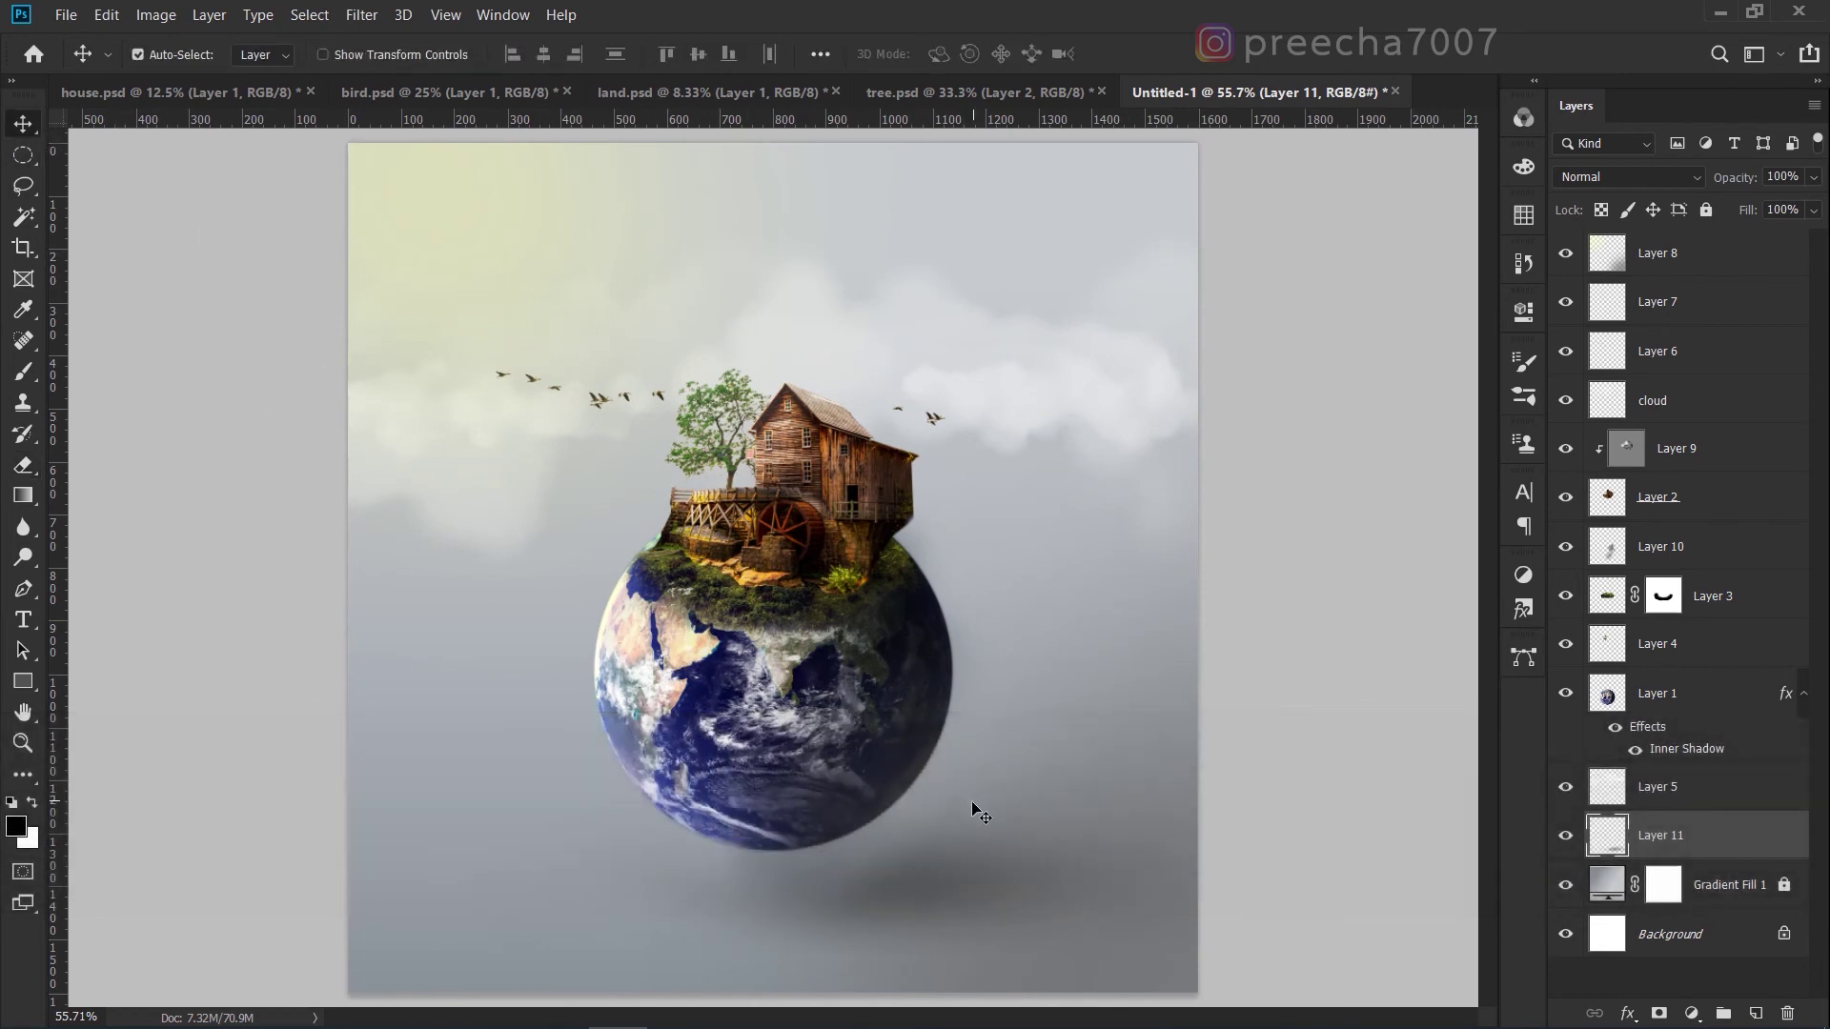
pyautogui.press('Left')
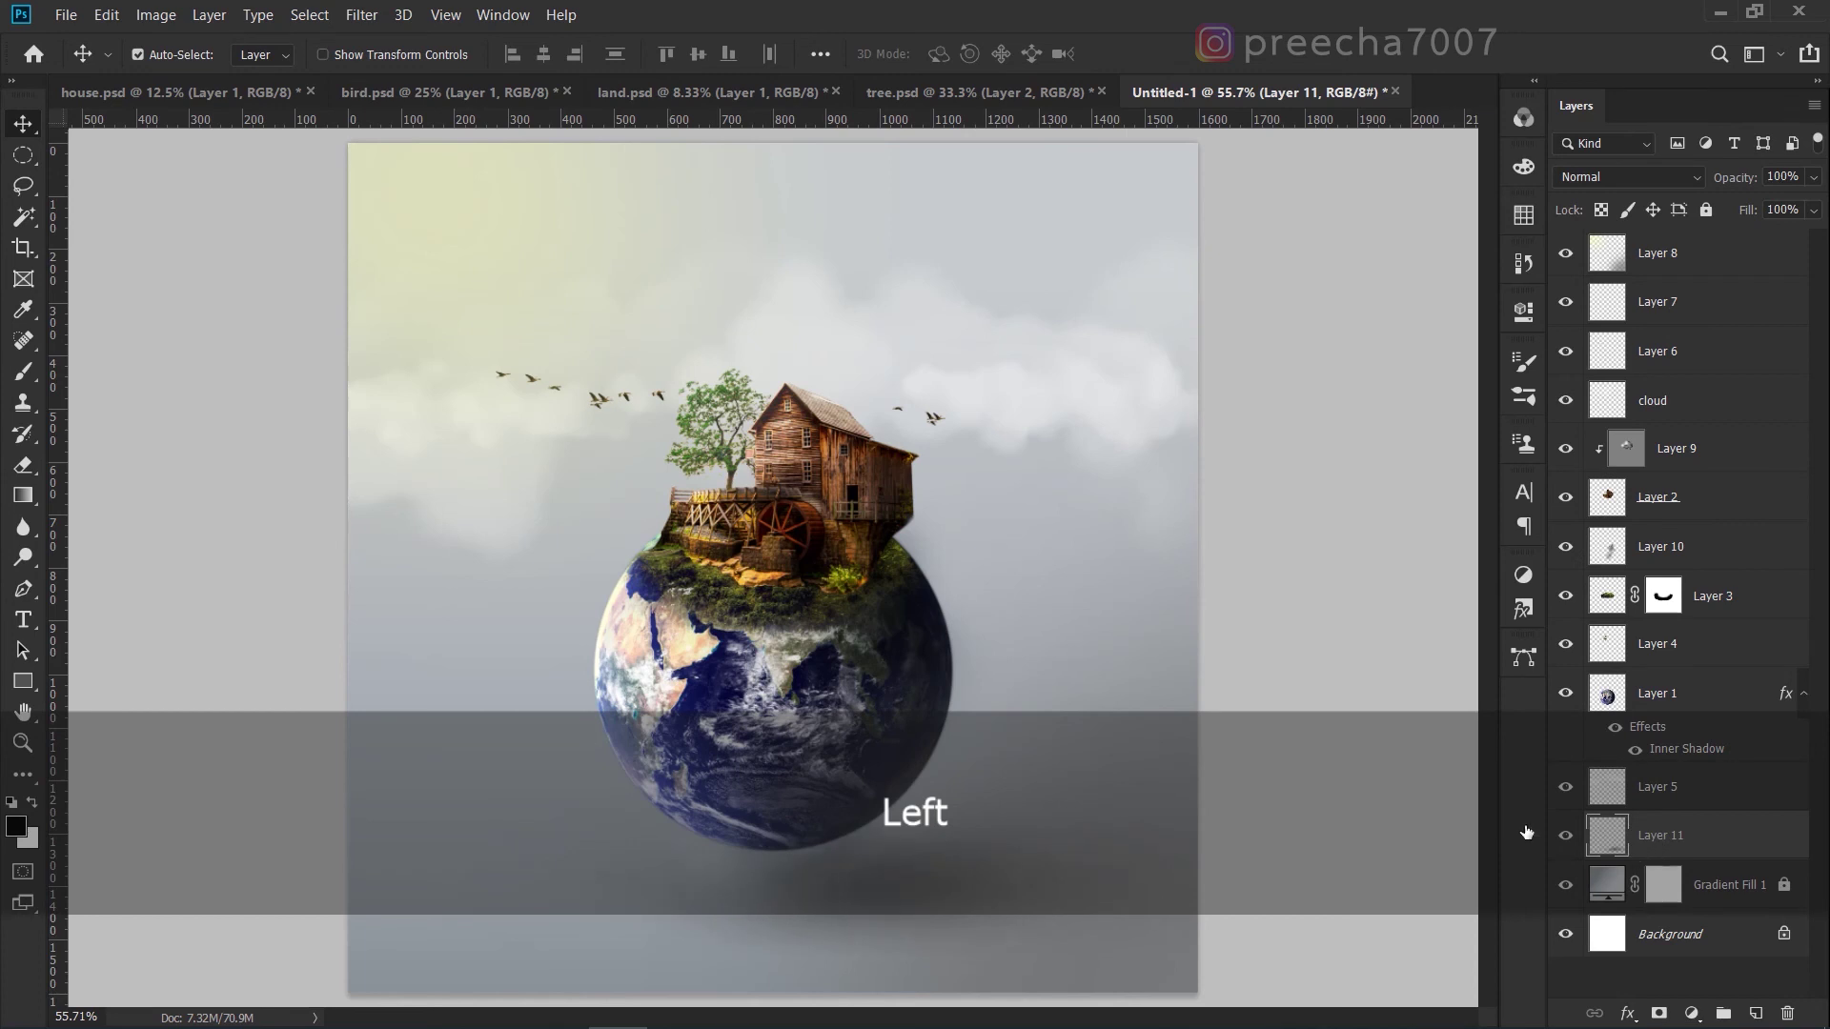
pyautogui.click(1340, 533)
pyautogui.scroll(-1, 946, 555)
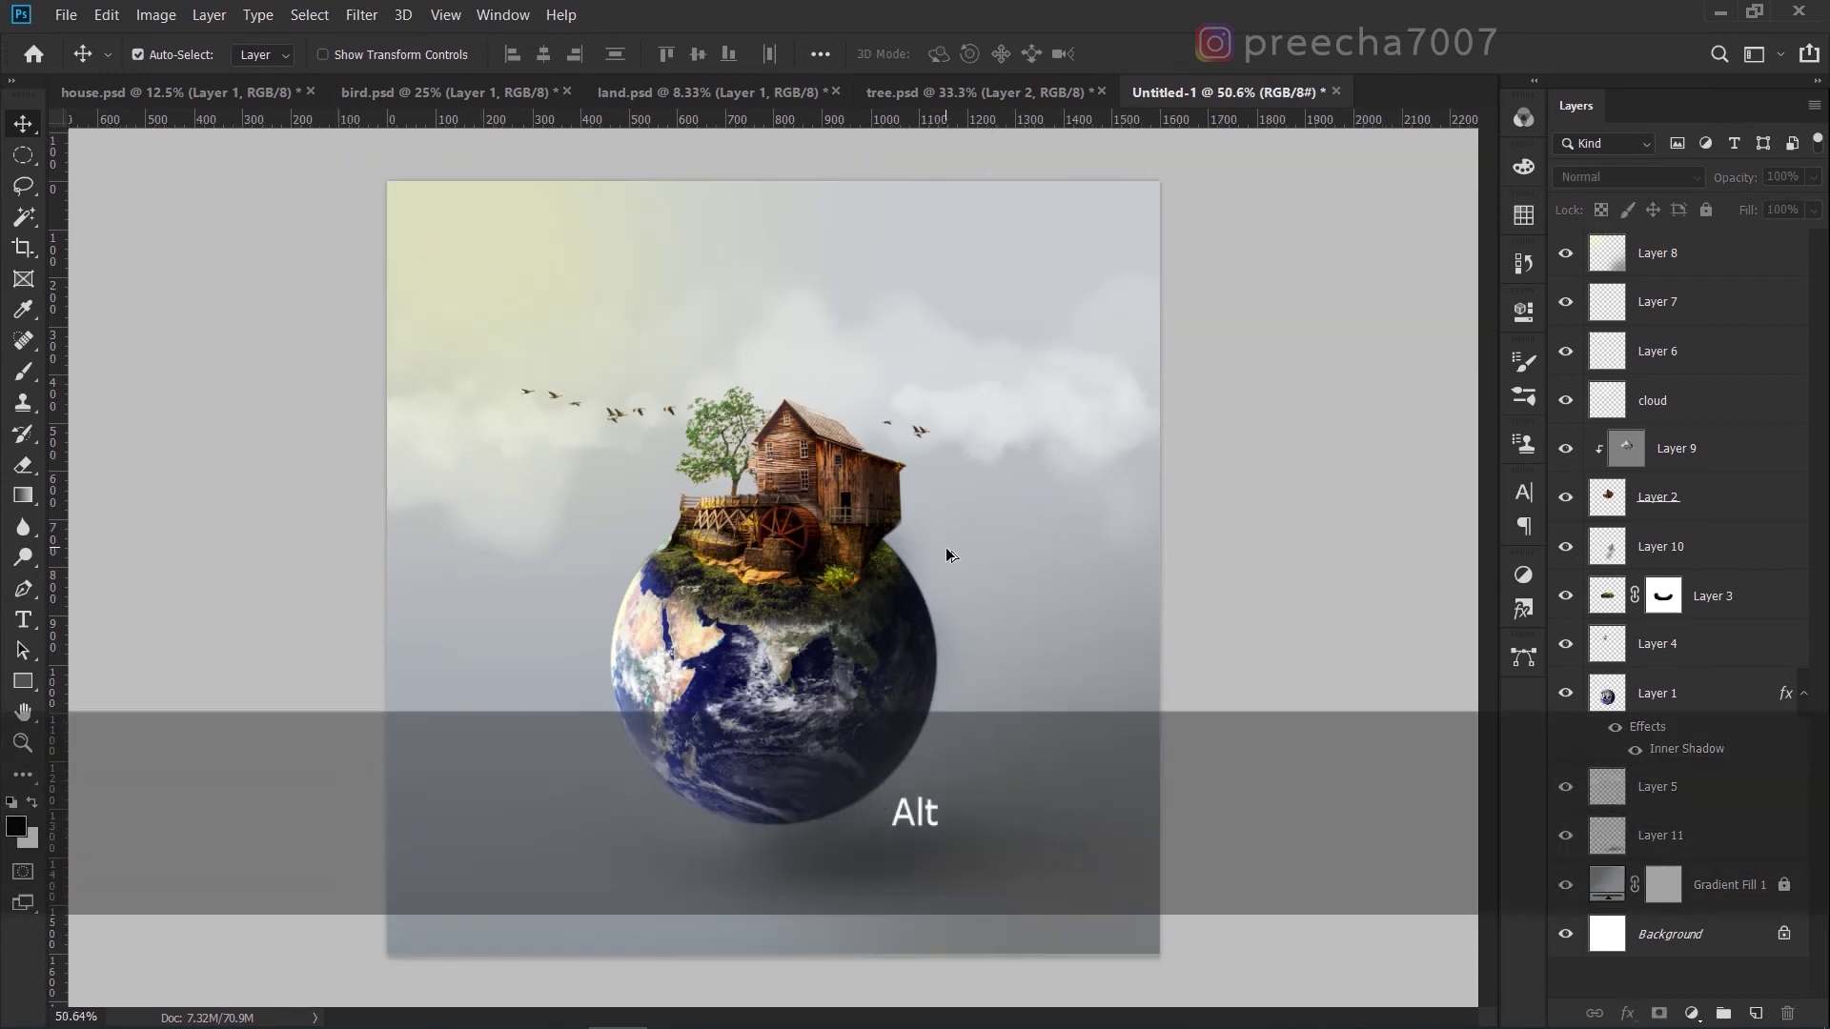
# Fade the remaining outer edges of the Layer 11 shadow using a 454 px soft eraser.
pyautogui.press('e')
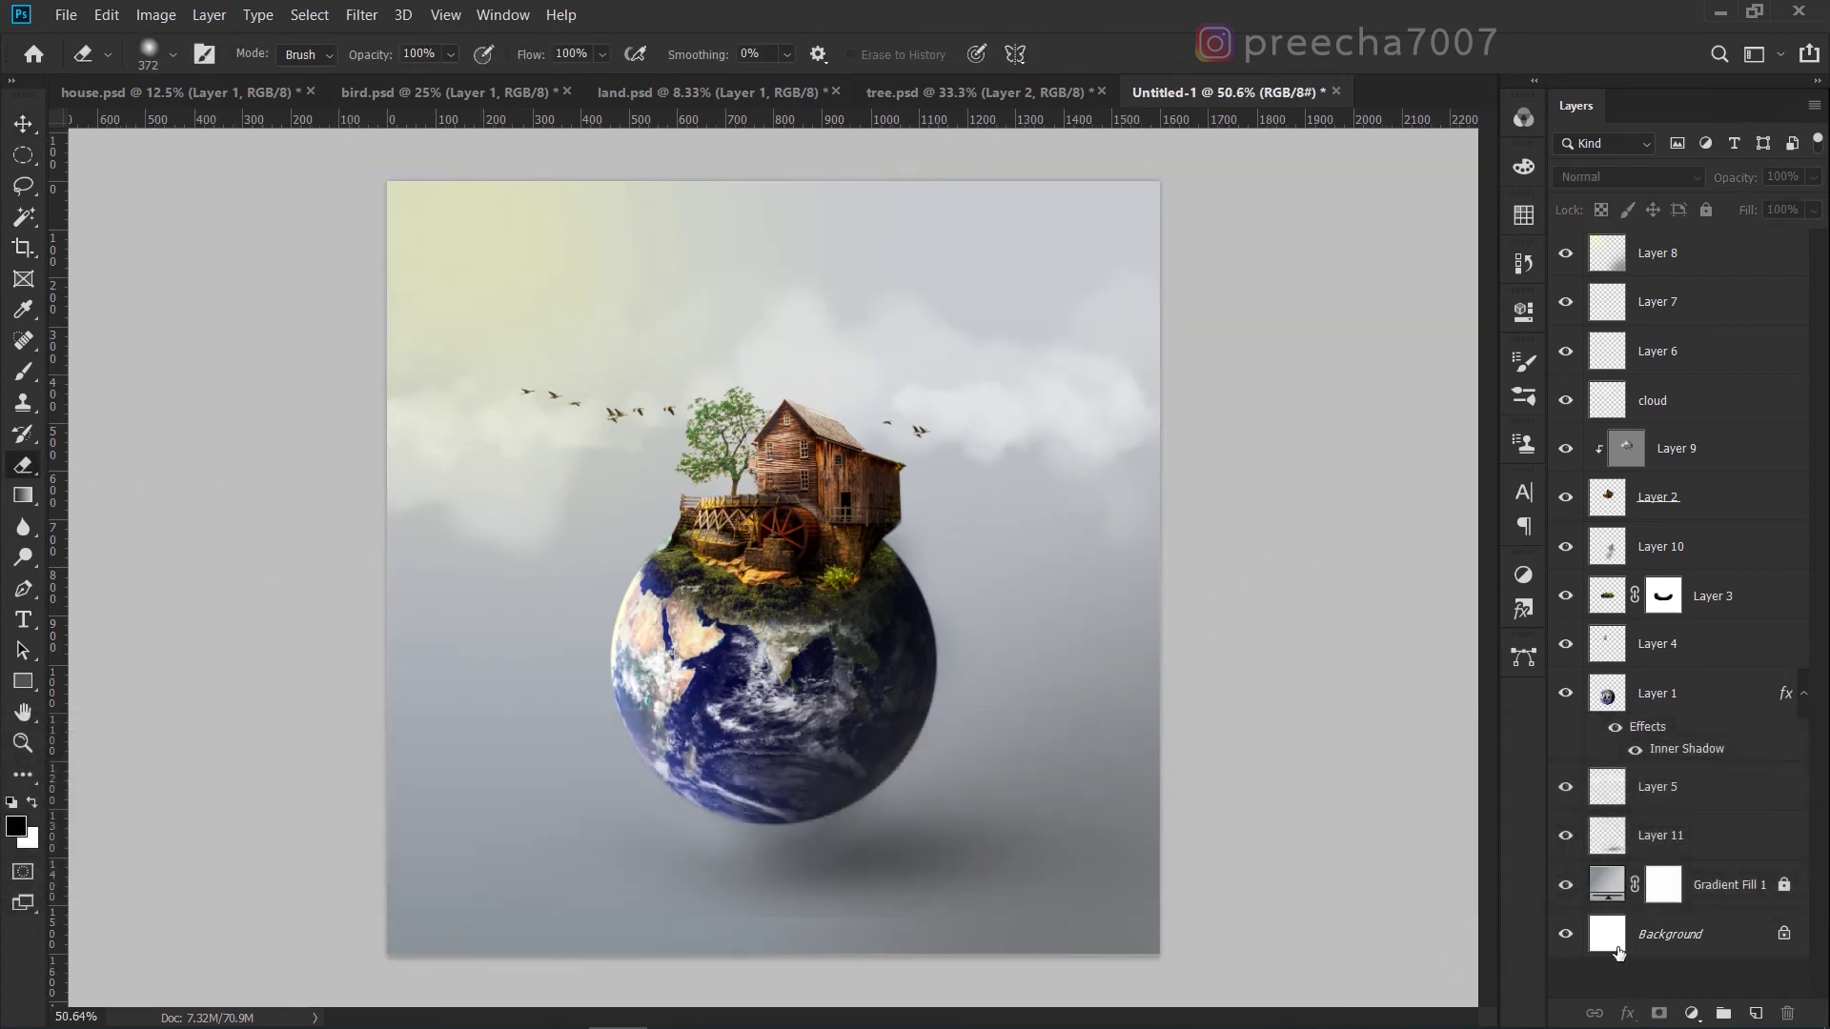
pyautogui.click(1664, 854)
pyautogui.moveTo(839, 907); pyautogui.dragTo(925, 929)
pyautogui.hotkey('ctrl', 'z')
pyautogui.moveTo(1020, 786); pyautogui.dragTo(1044, 784)
pyautogui.moveTo(1083, 964)
pyautogui.mouseDown()
pyautogui.moveTo(1104, 972)
pyautogui.moveTo(1018, 960)
pyautogui.mouseUp()
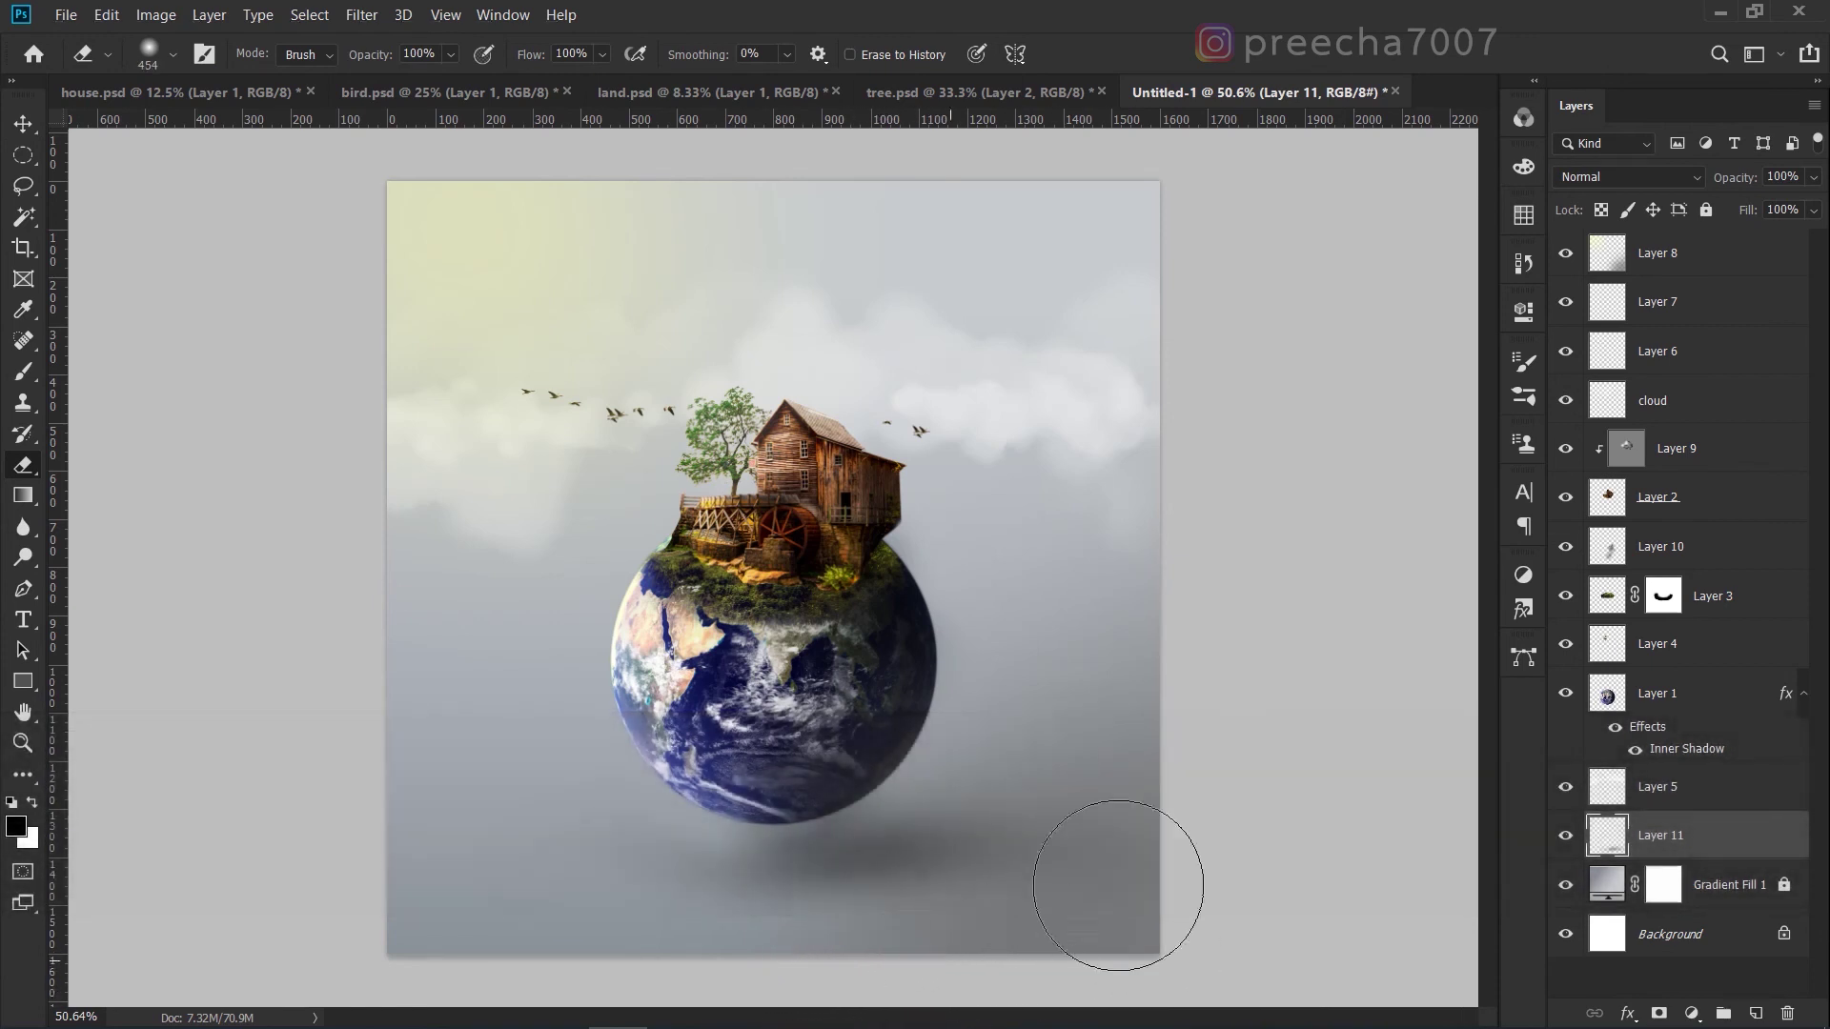
pyautogui.scroll(-2, 1042, 643)
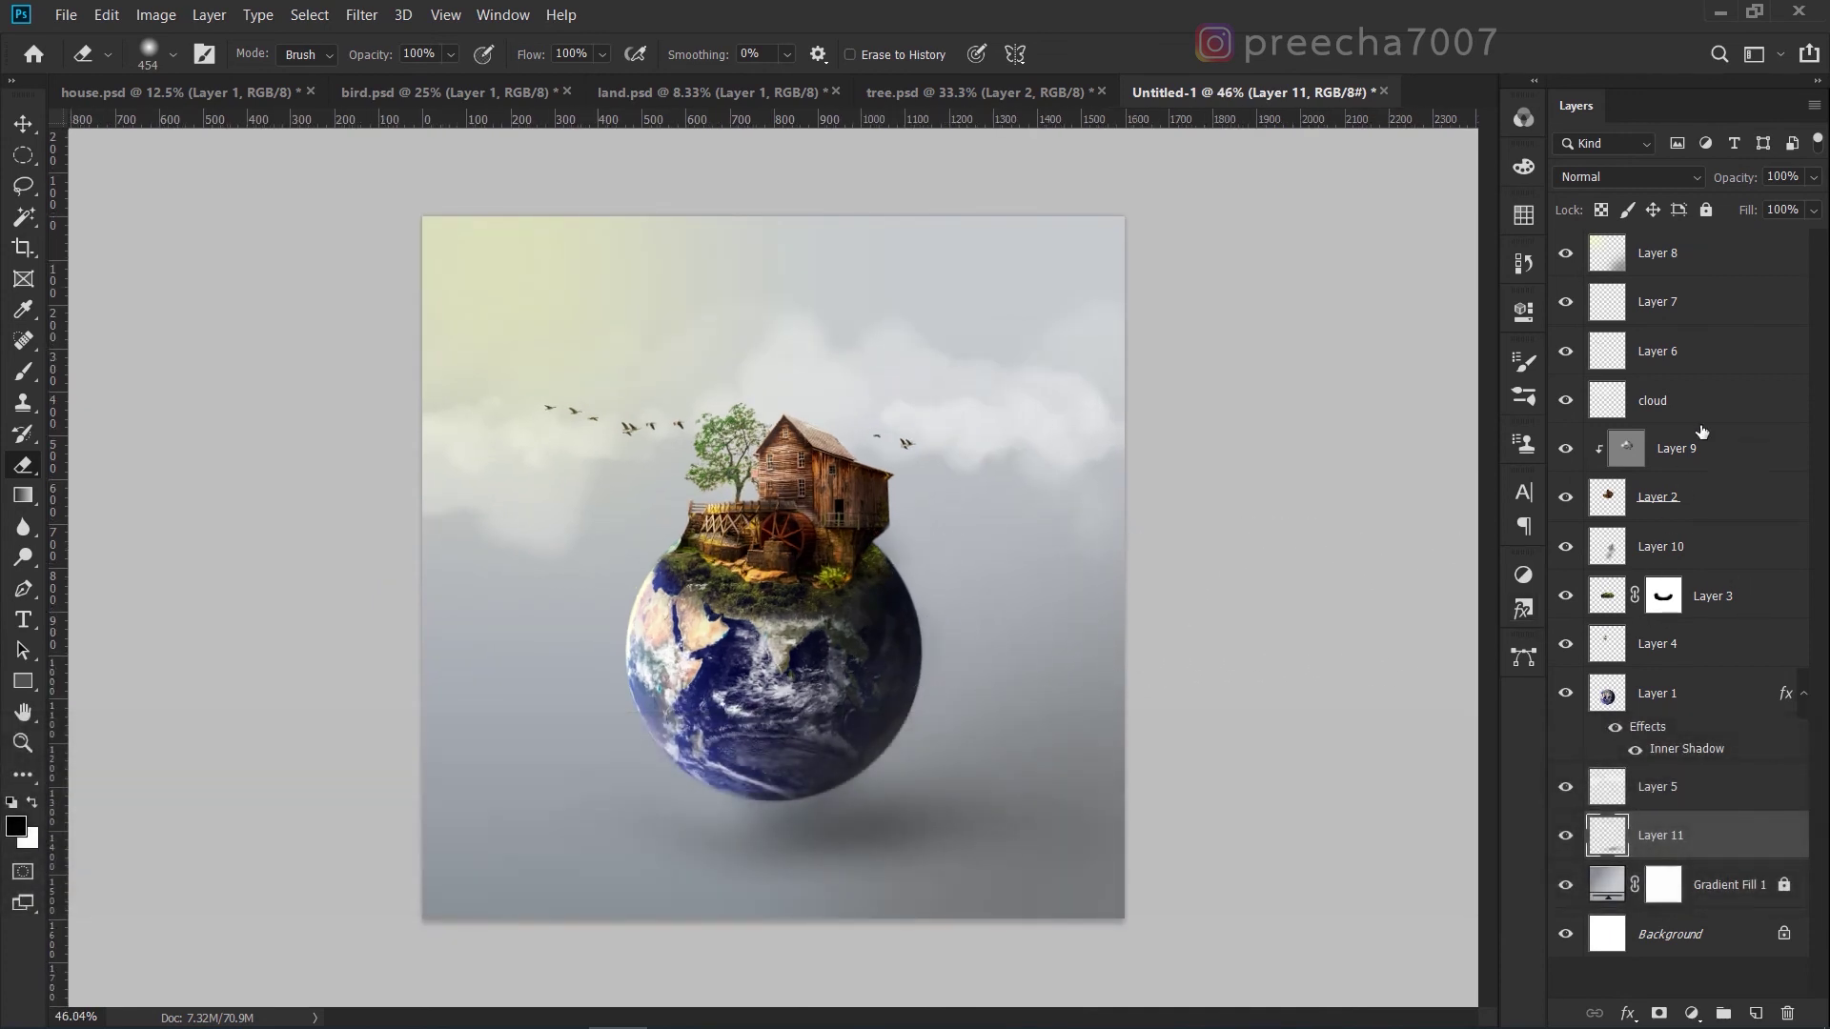
# Stamp all visible layers into a new layer above Layer 8 and apply a 15 px Iris Blur, its ellipse enlarged past the canvas and centred on the planet.
pyautogui.click(1708, 259)
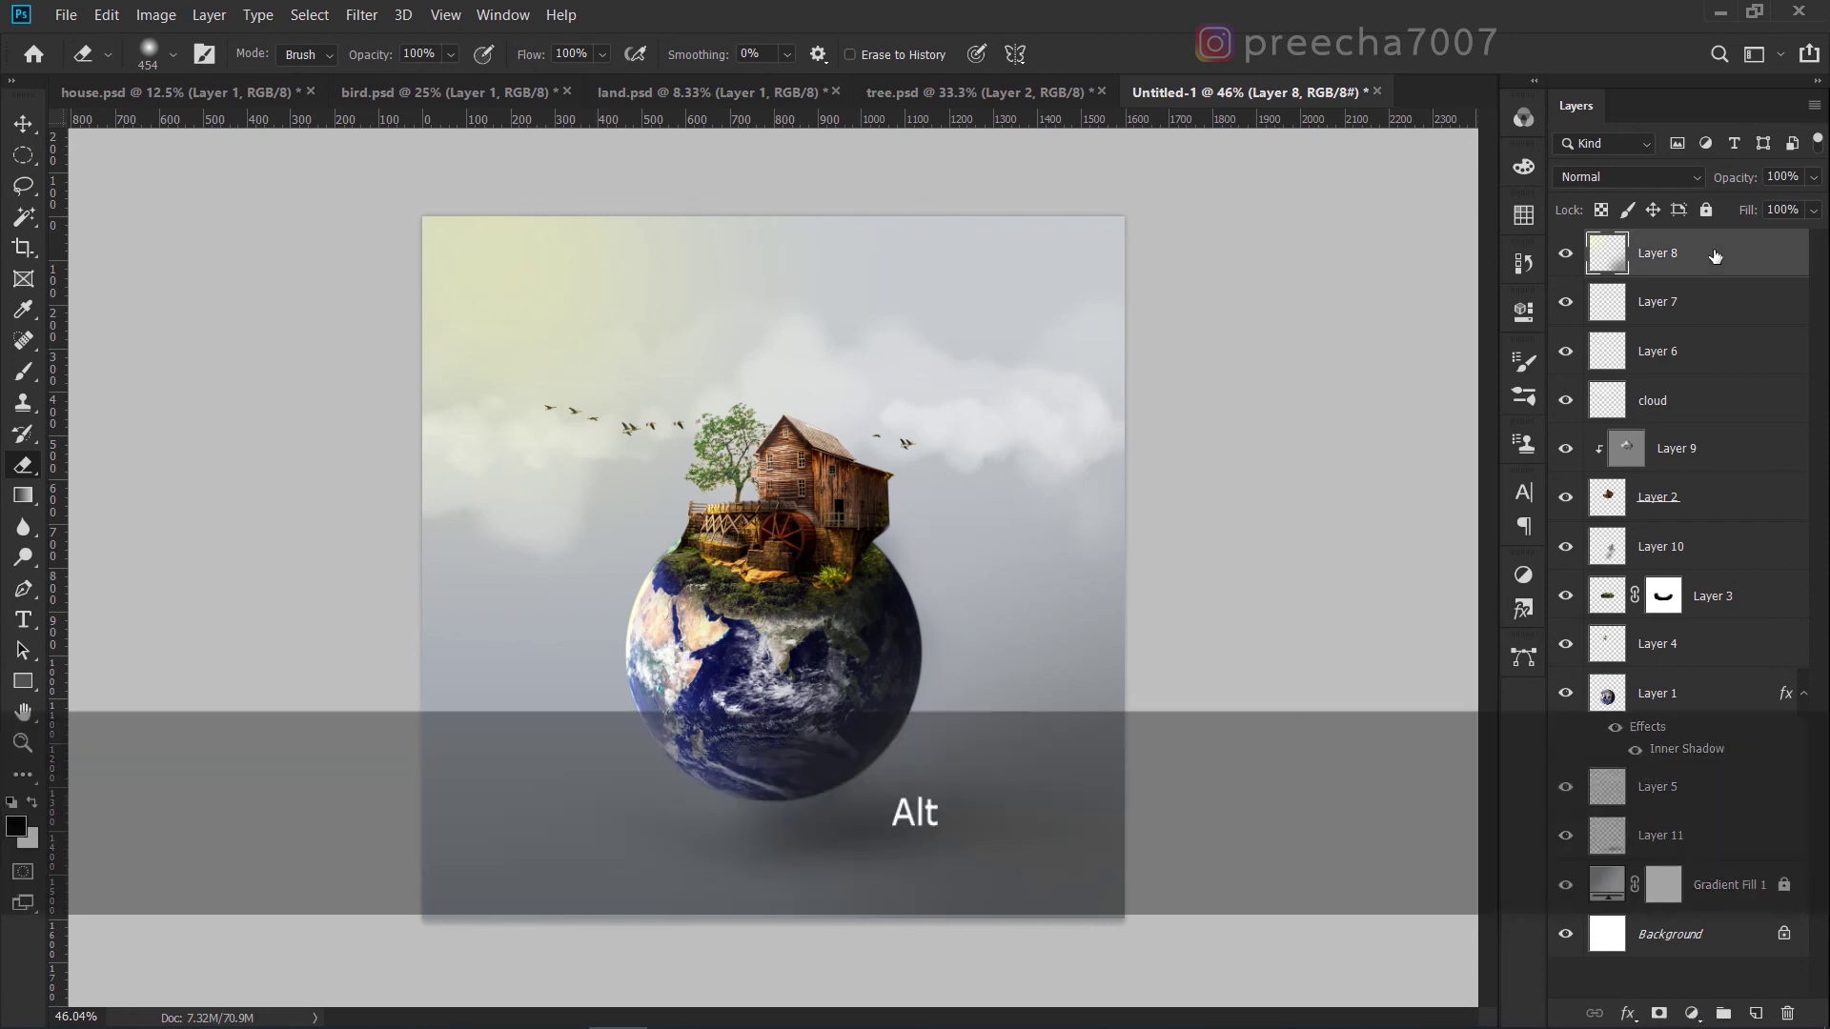
pyautogui.hotkey('shift', 'ctrl', 'alt', 'e')
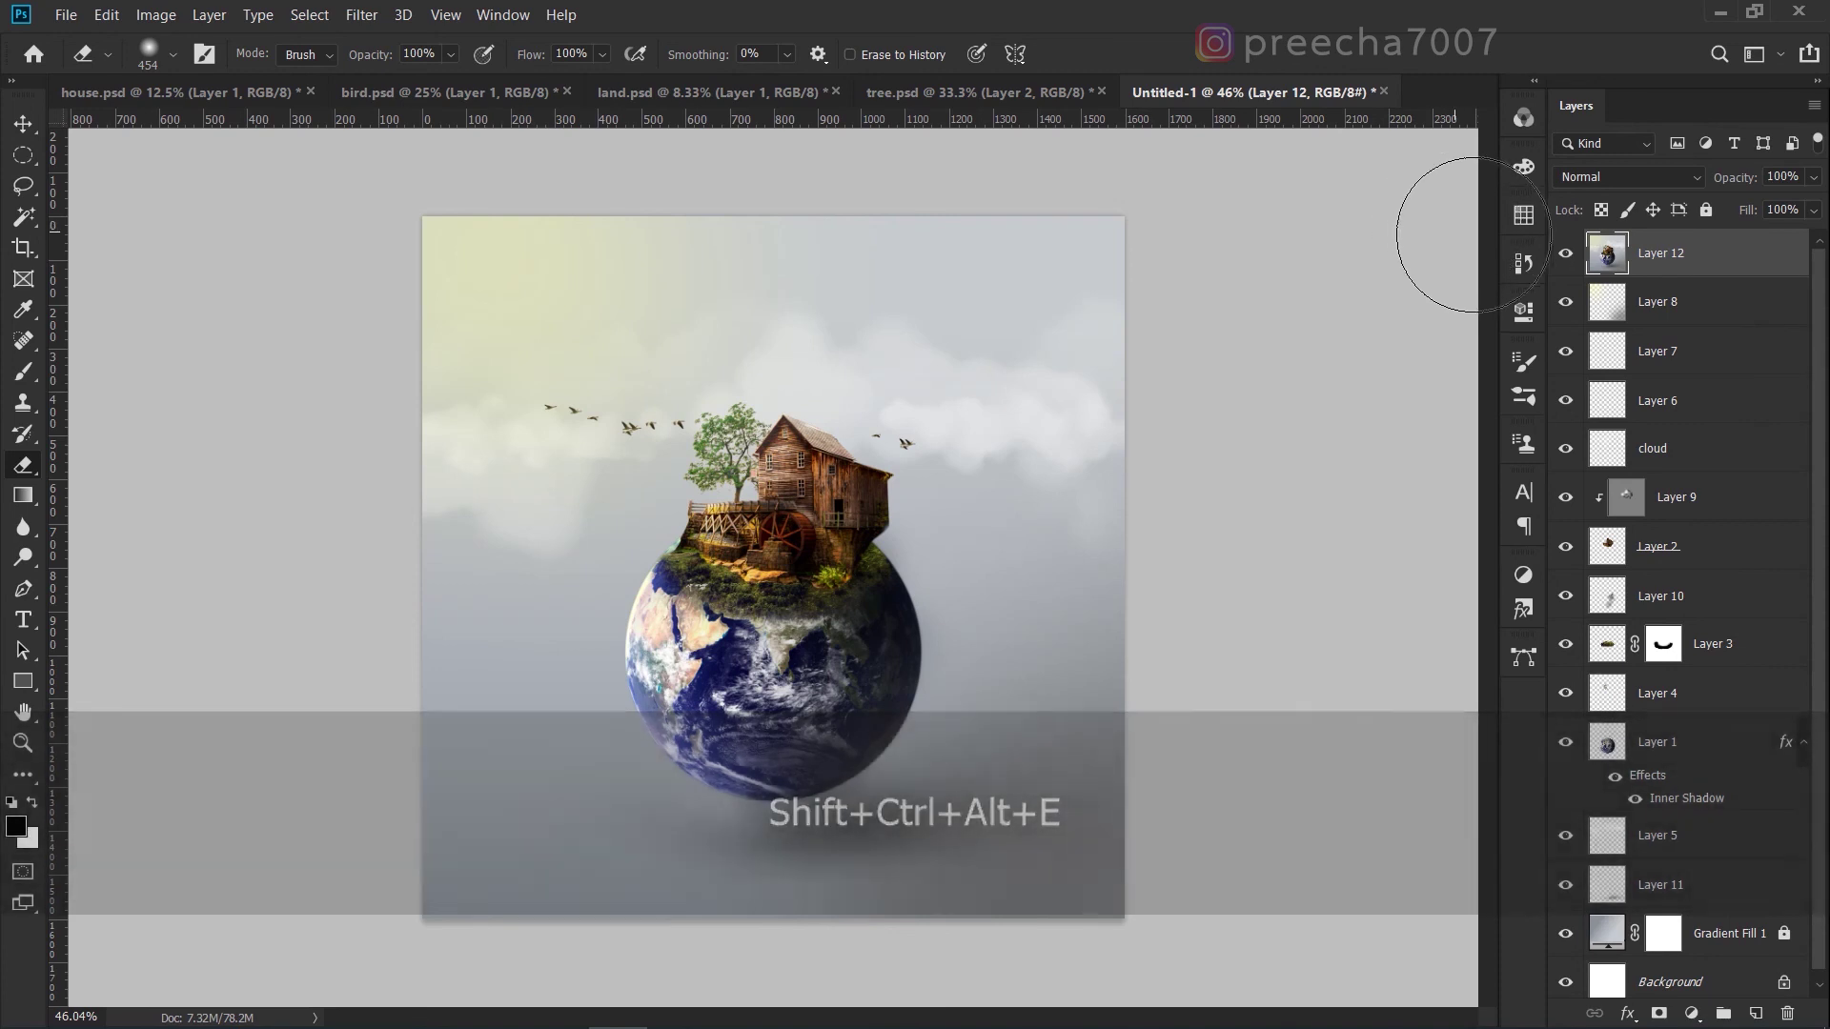
pyautogui.click(361, 14)
pyautogui.moveTo(551, 269)
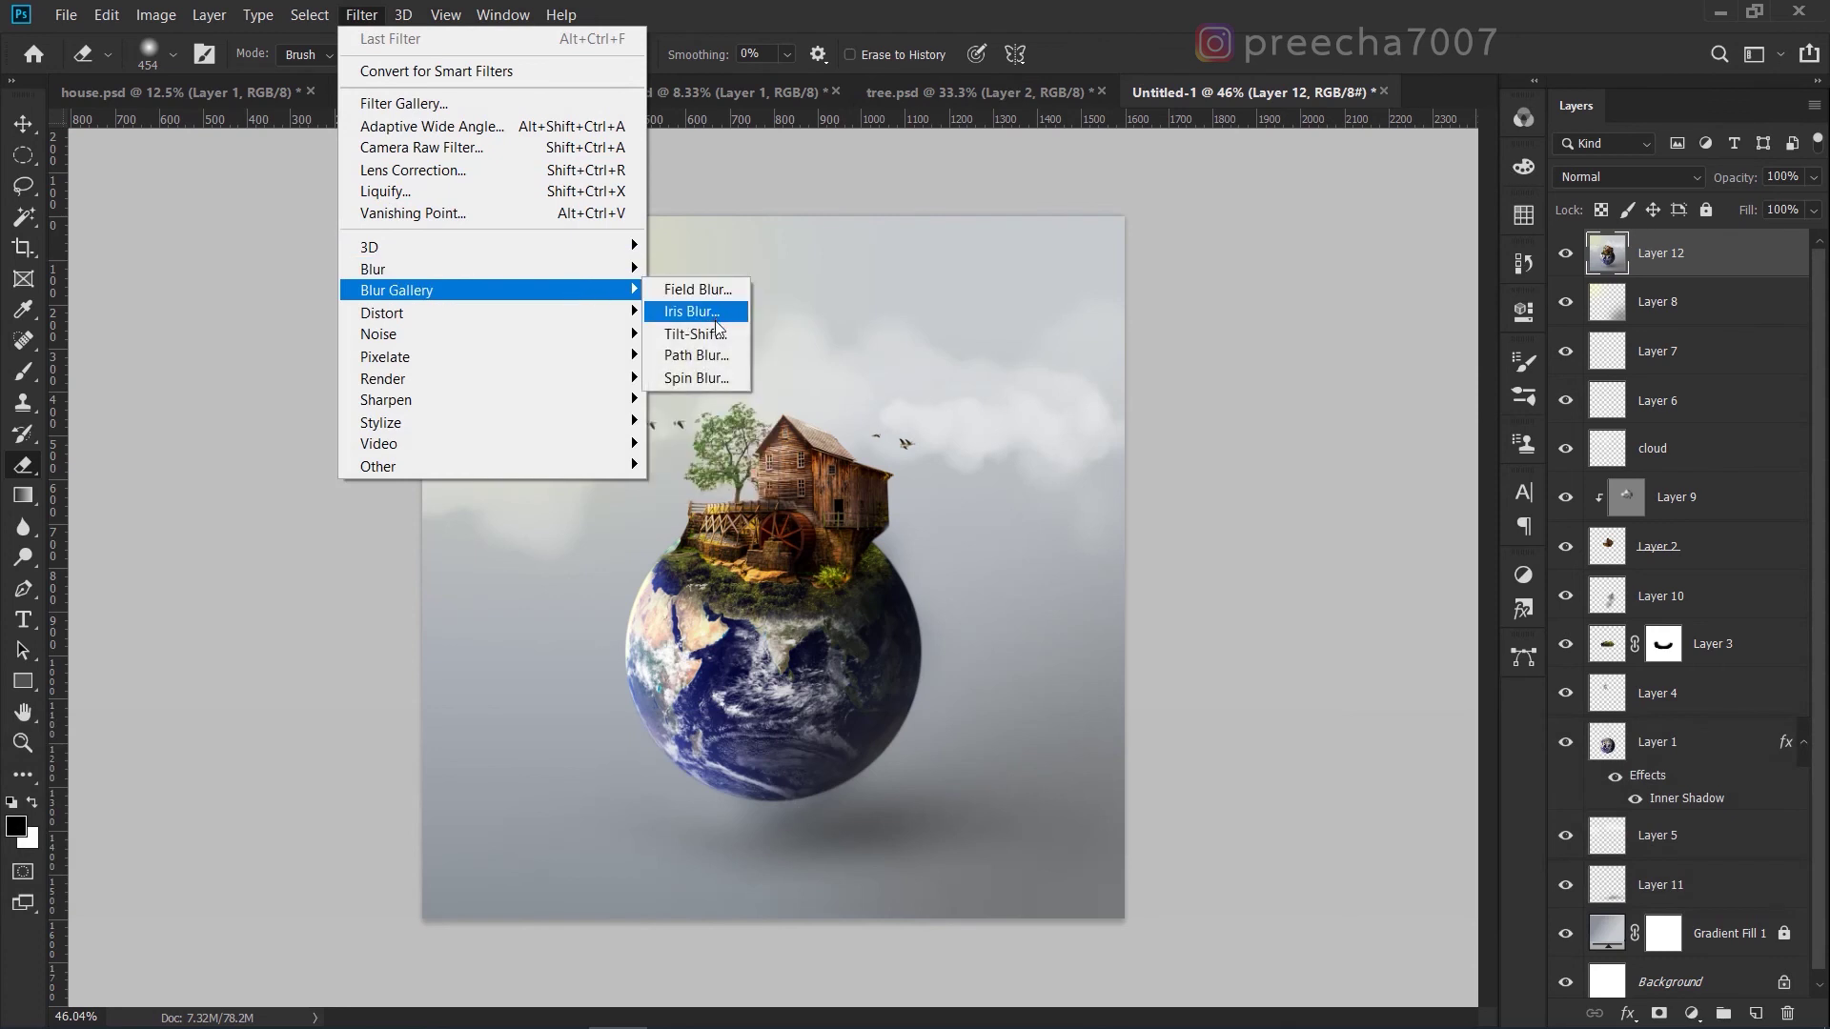
pyautogui.click(708, 312)
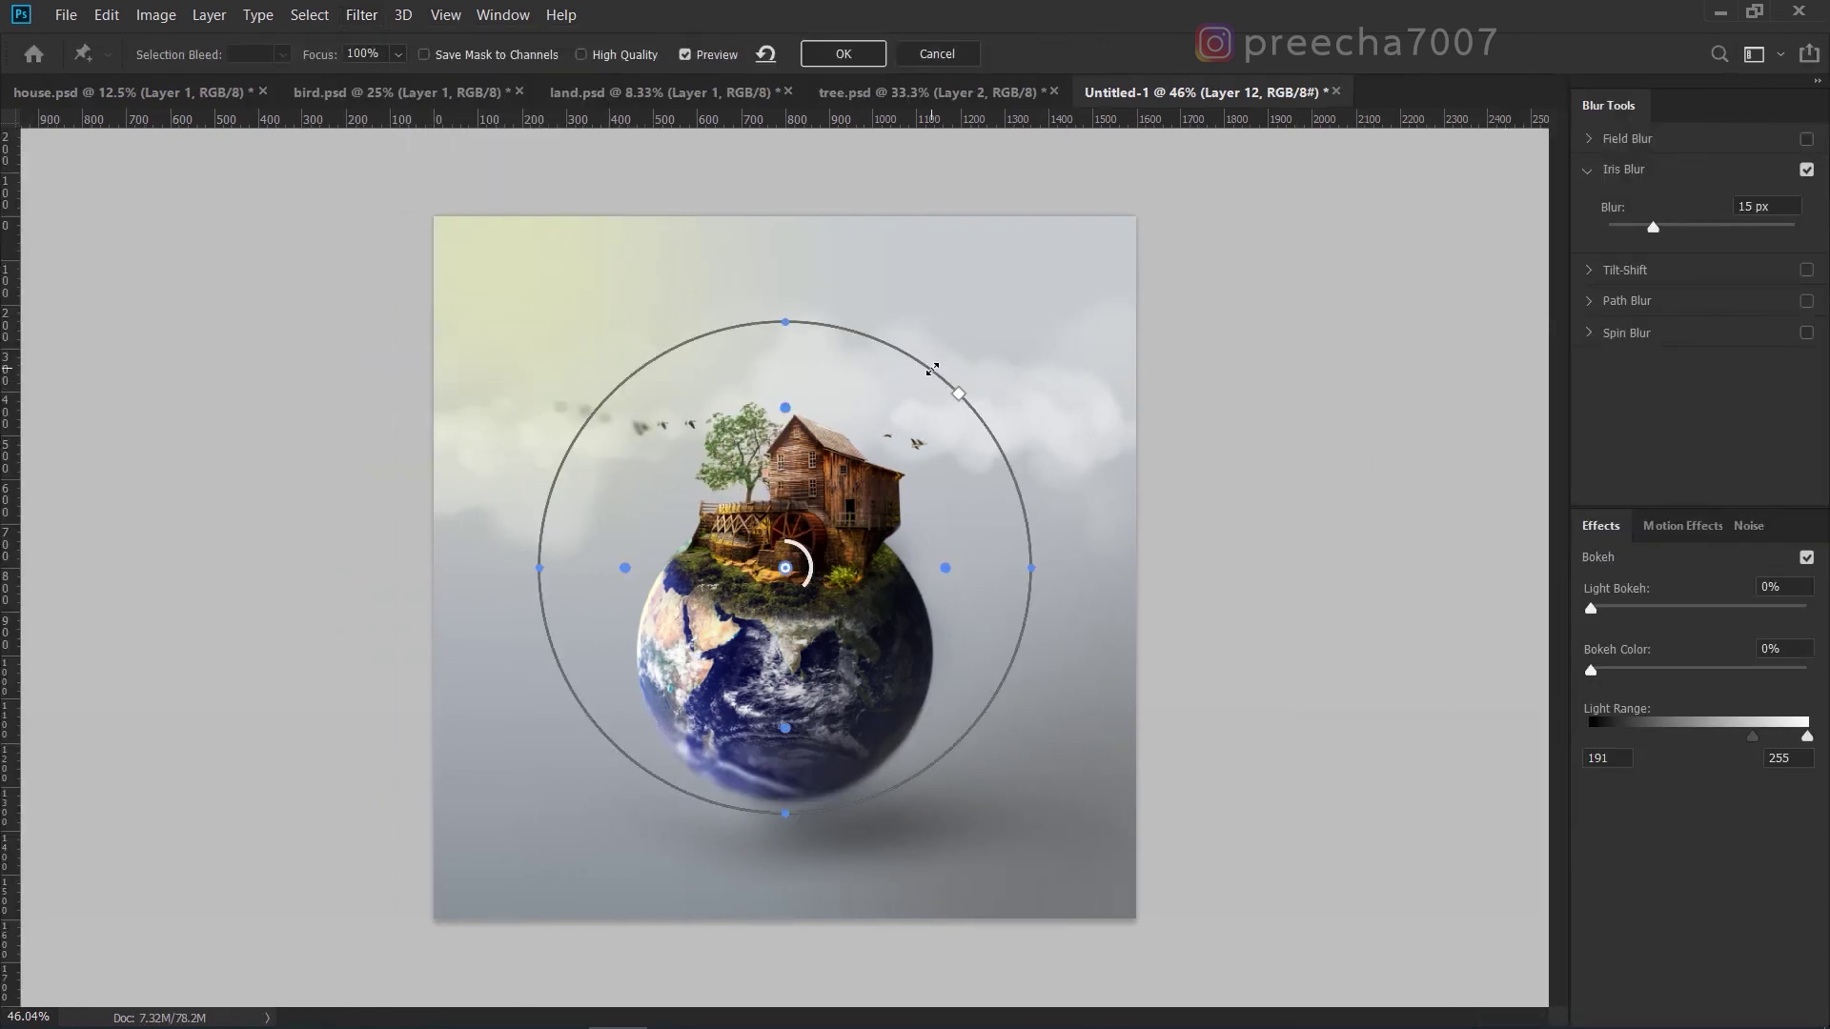
pyautogui.moveTo(941, 363); pyautogui.dragTo(1075, 267)
pyautogui.moveTo(786, 299); pyautogui.dragTo(795, 329)
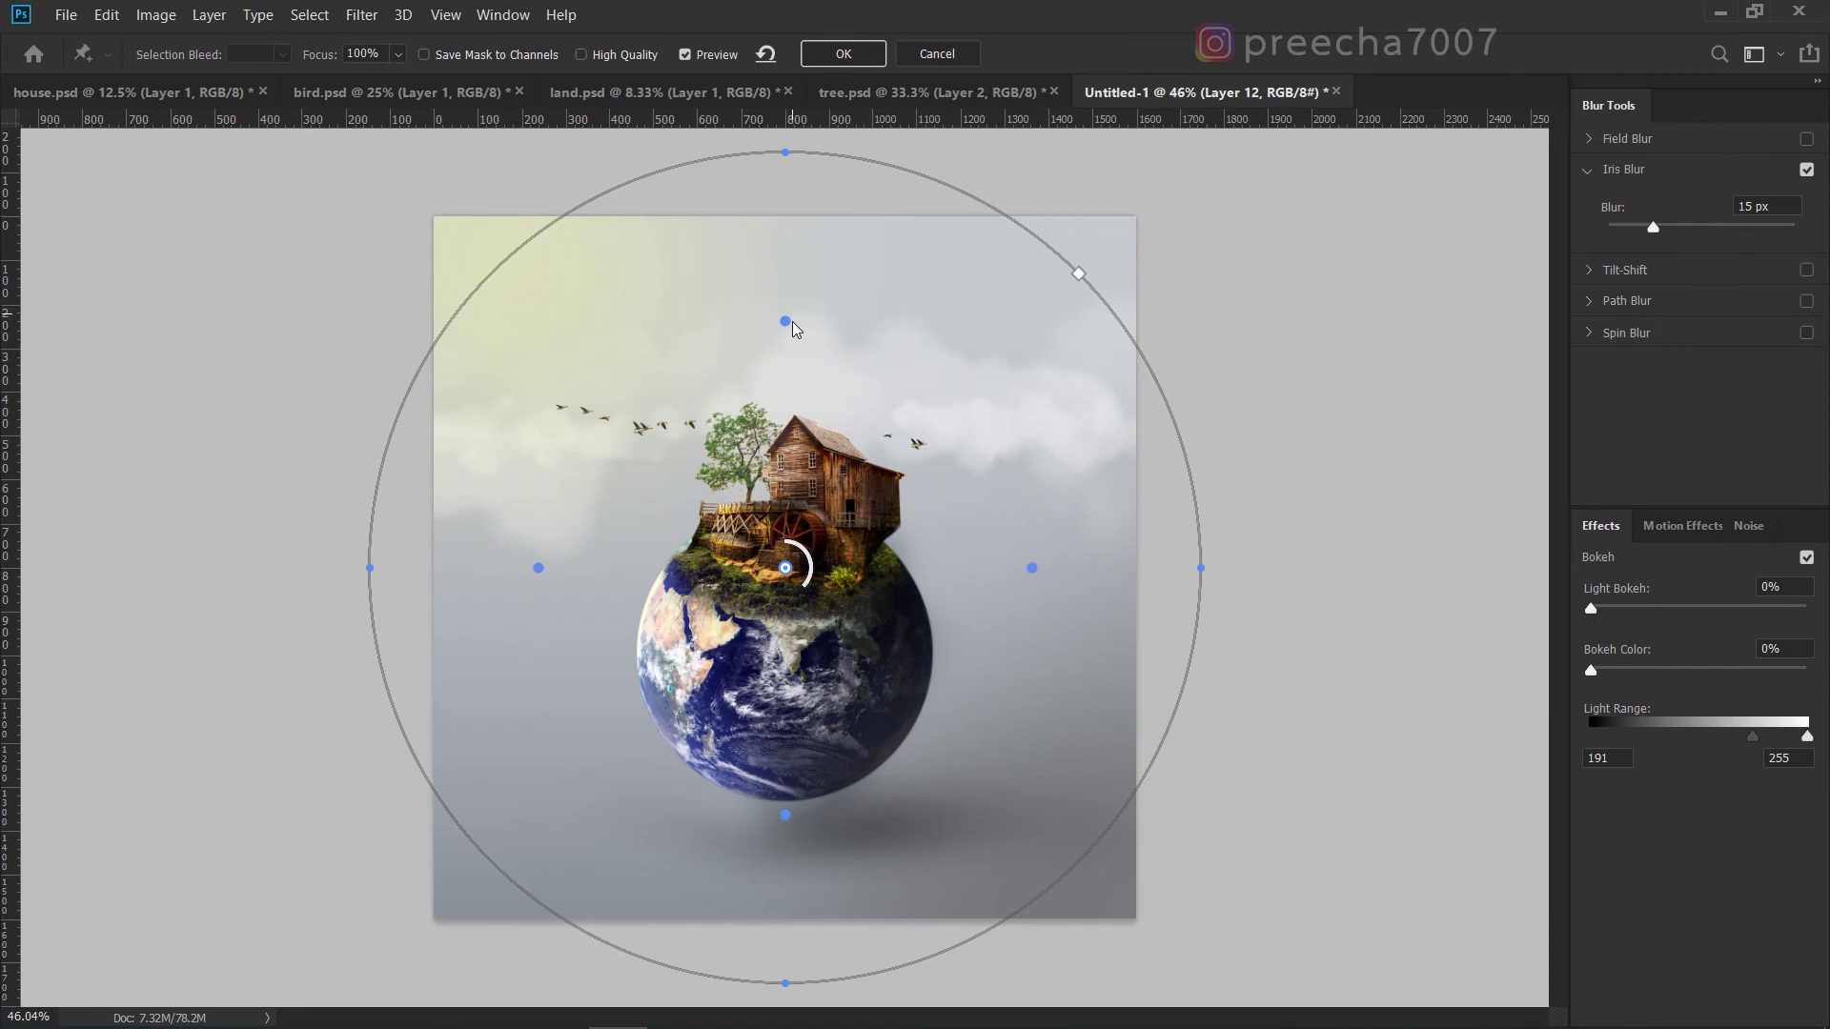
pyautogui.moveTo(785, 569); pyautogui.dragTo(783, 607)
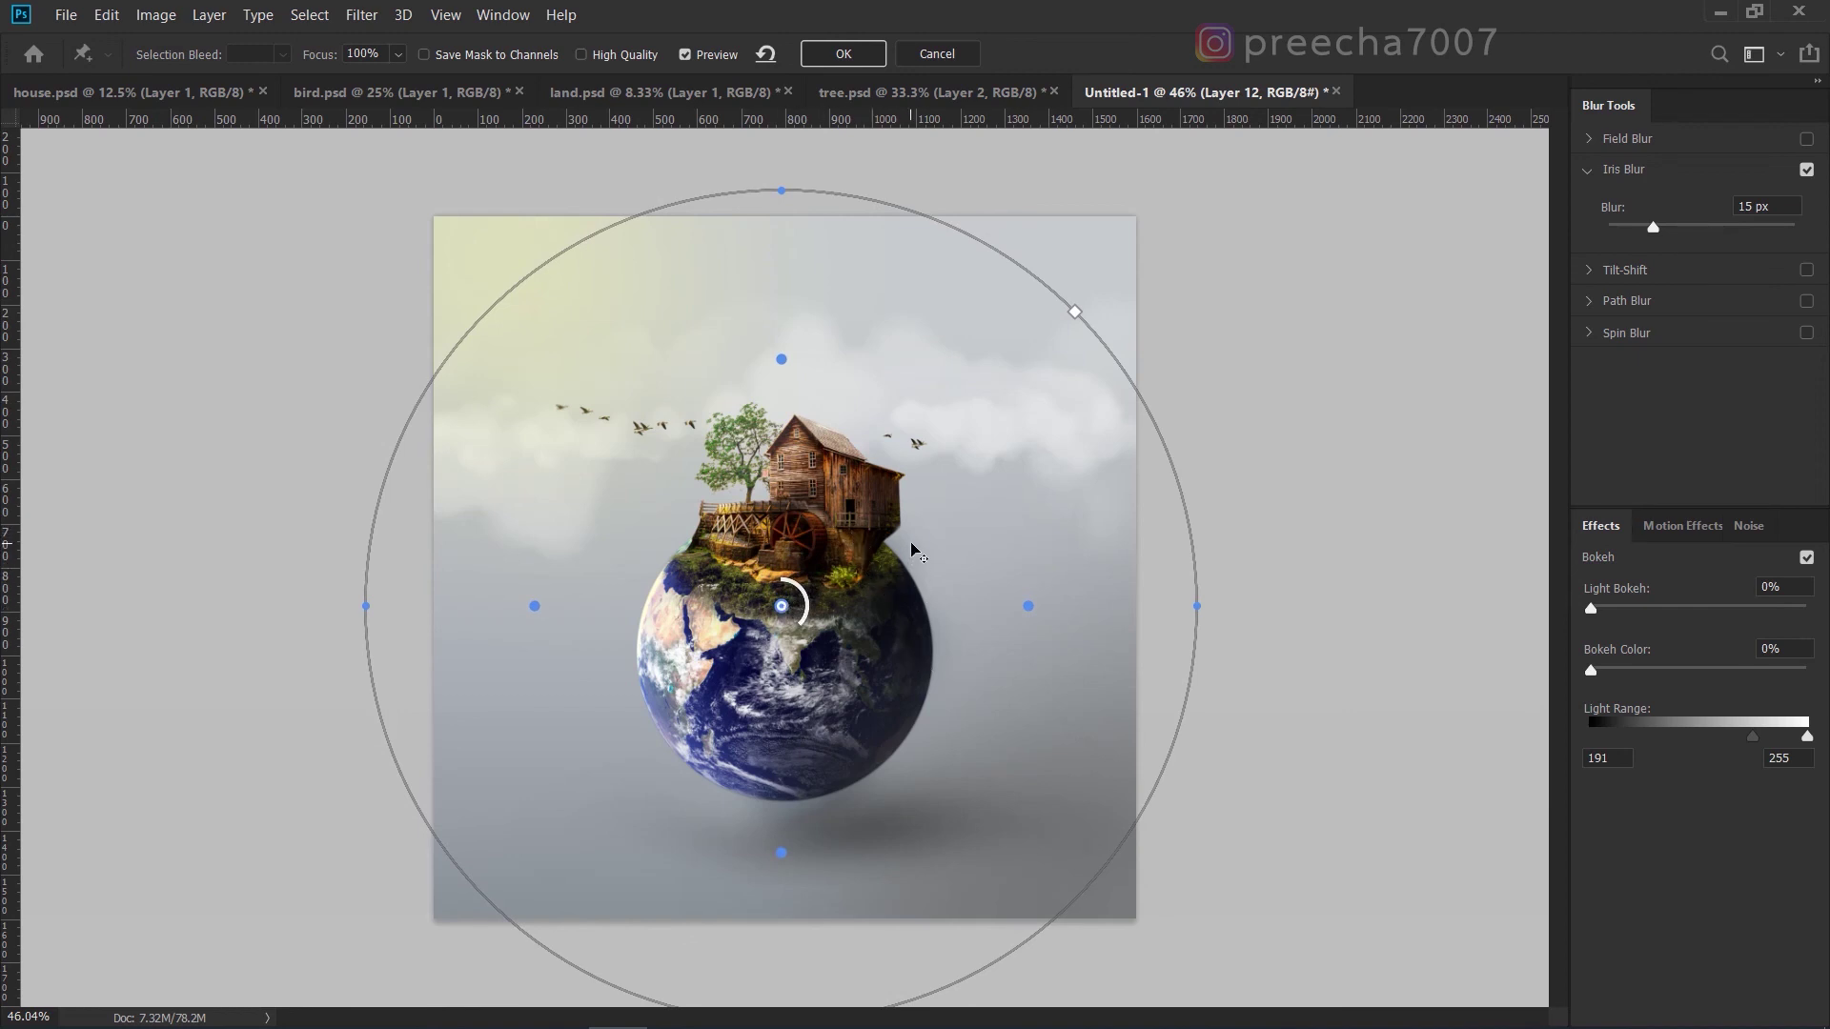
pyautogui.click(839, 53)
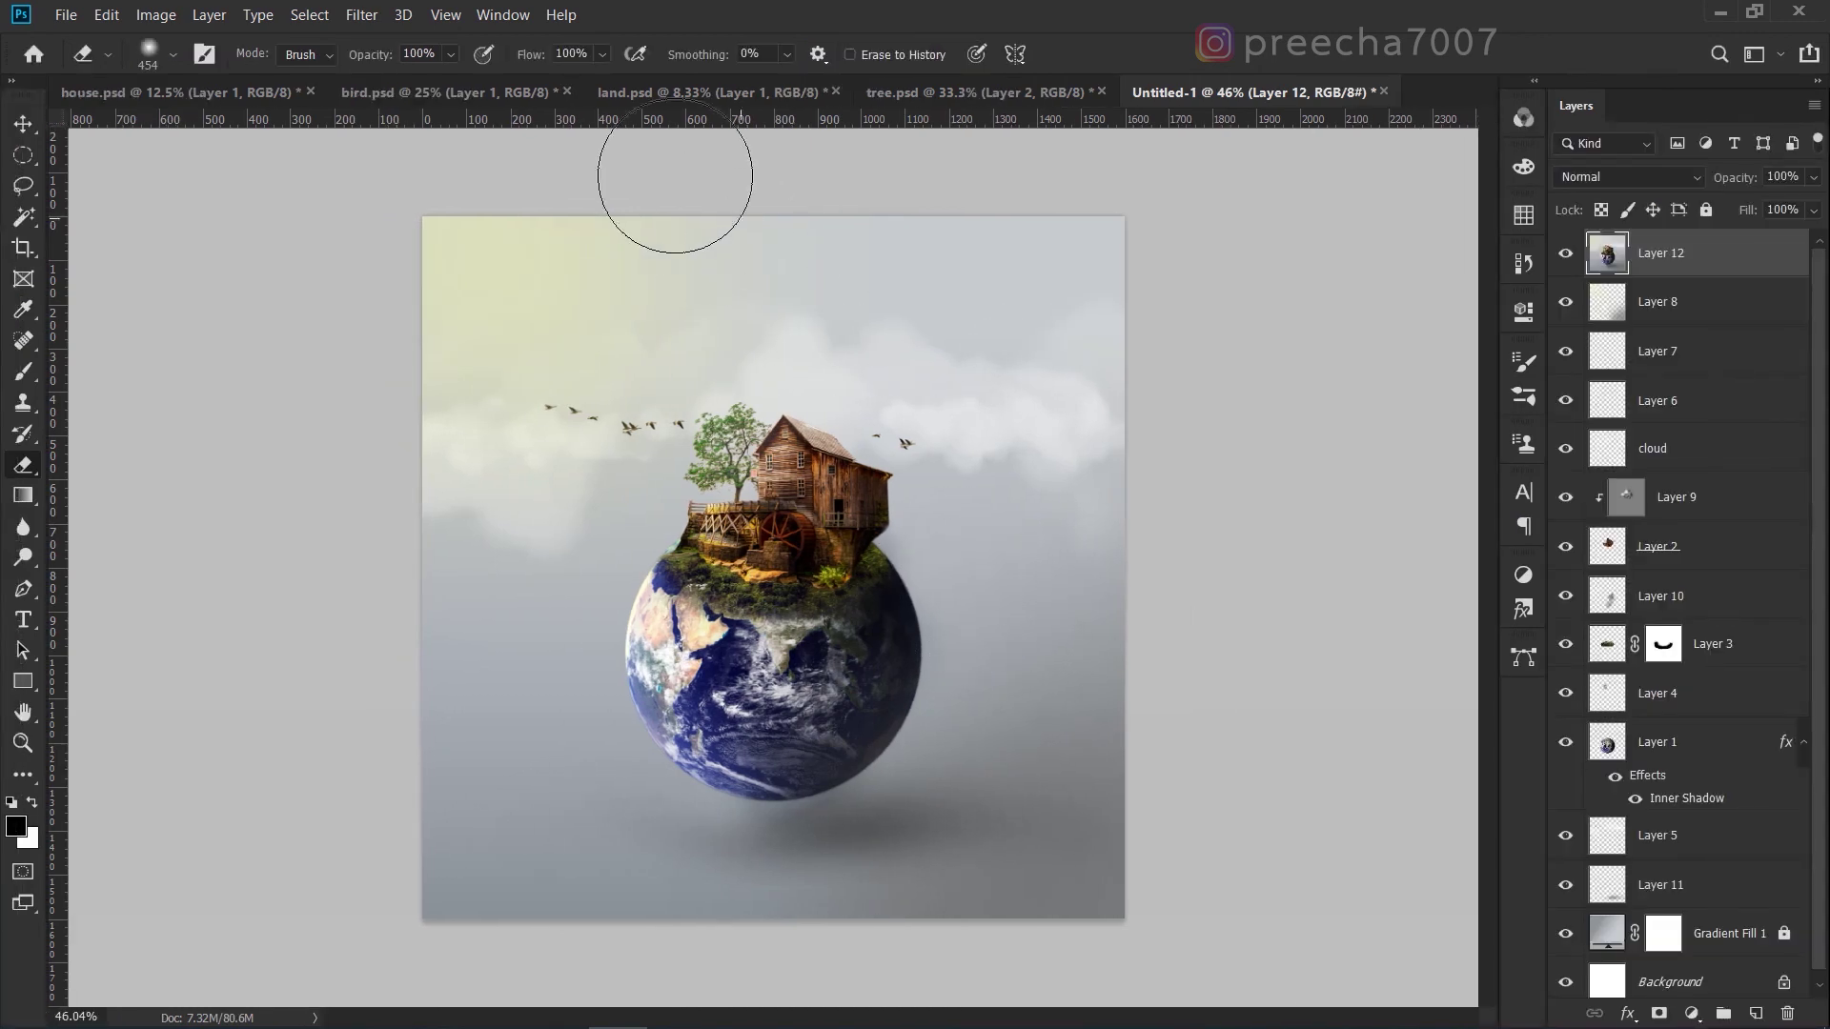
# Grade the merged layer with the Camera Raw Filter: temperature -4, exposure +0.15, shadows +13, texture -18 and saturation +3.
pyautogui.click(375, 20)
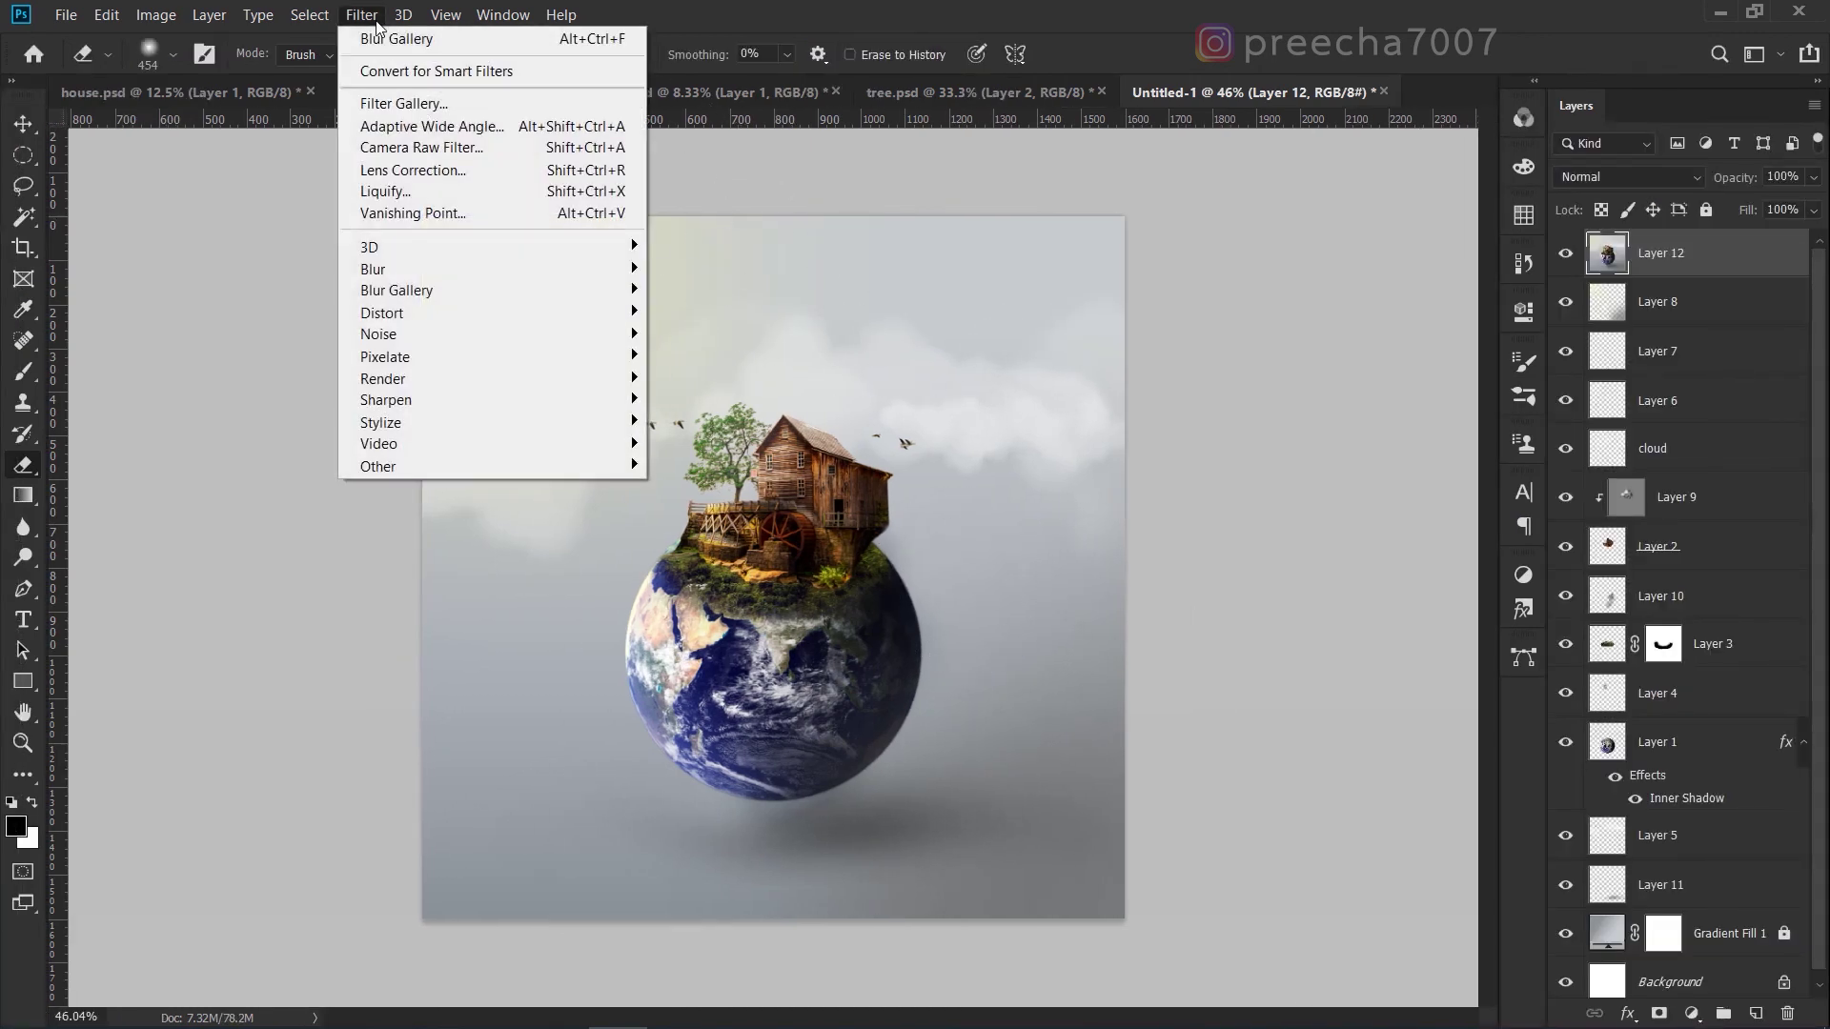
pyautogui.click(397, 126)
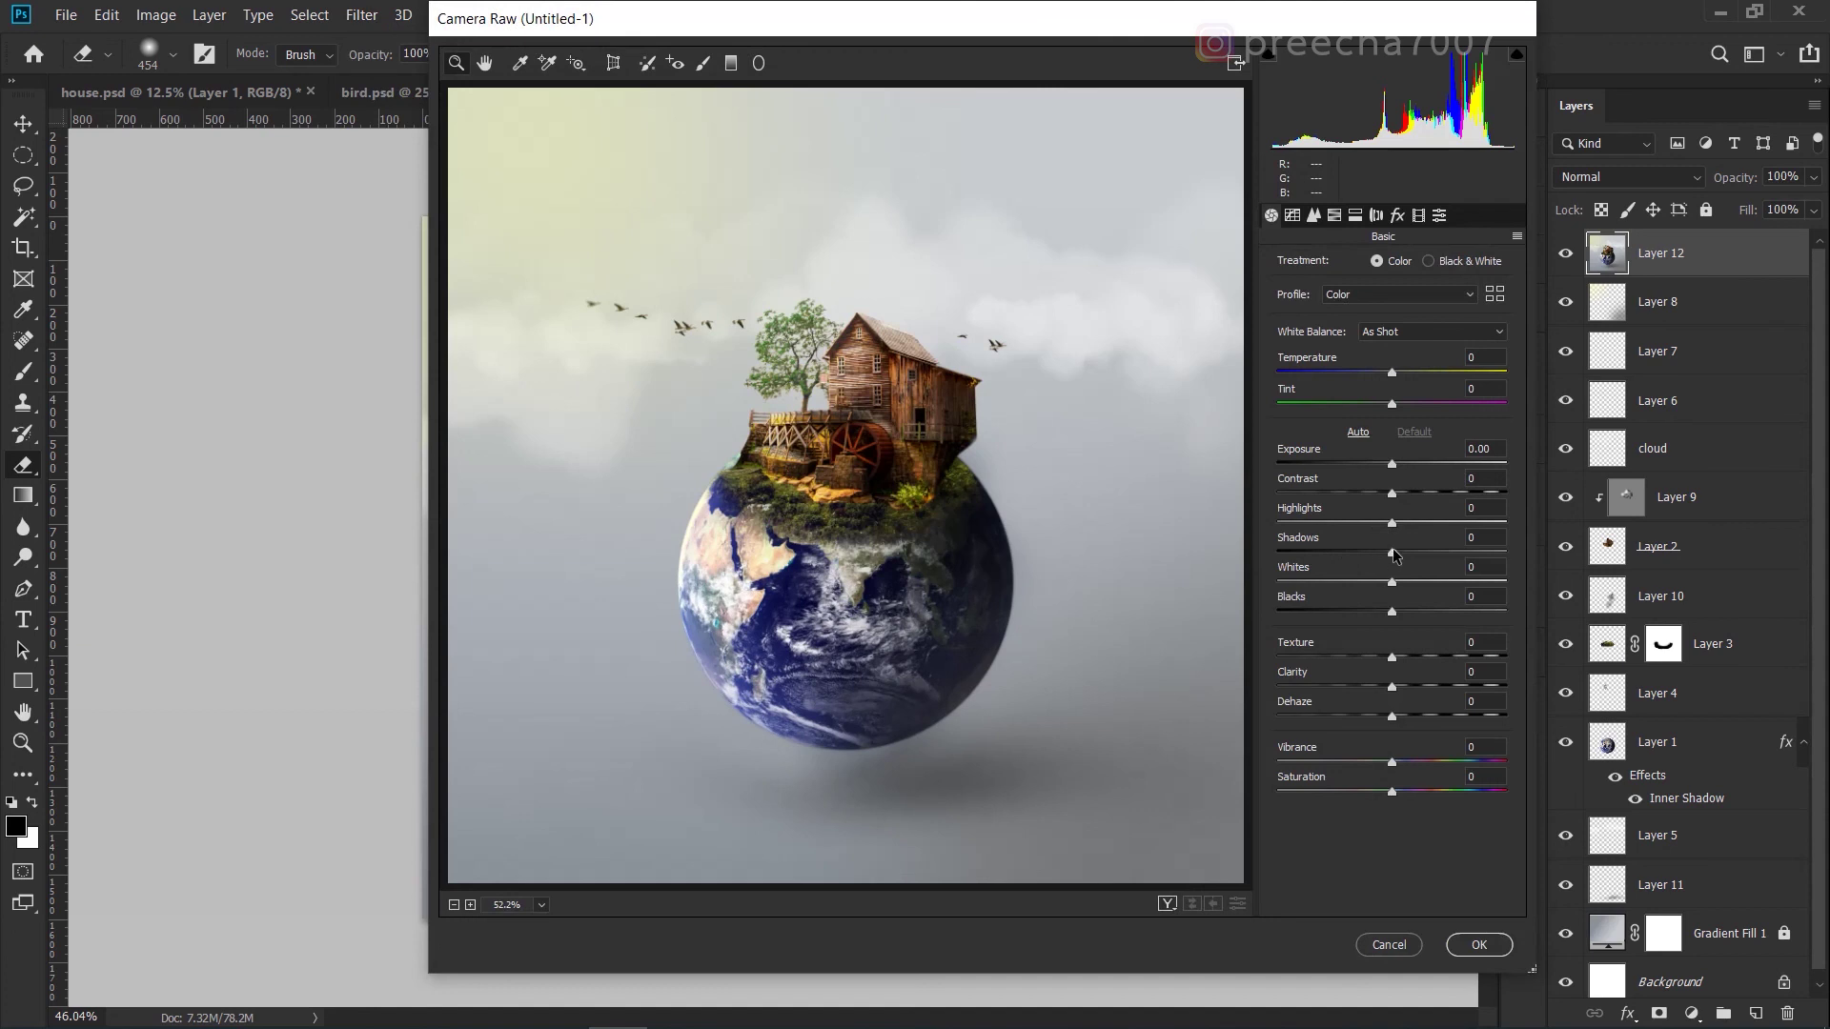
pyautogui.moveTo(1399, 547); pyautogui.dragTo(1407, 549)
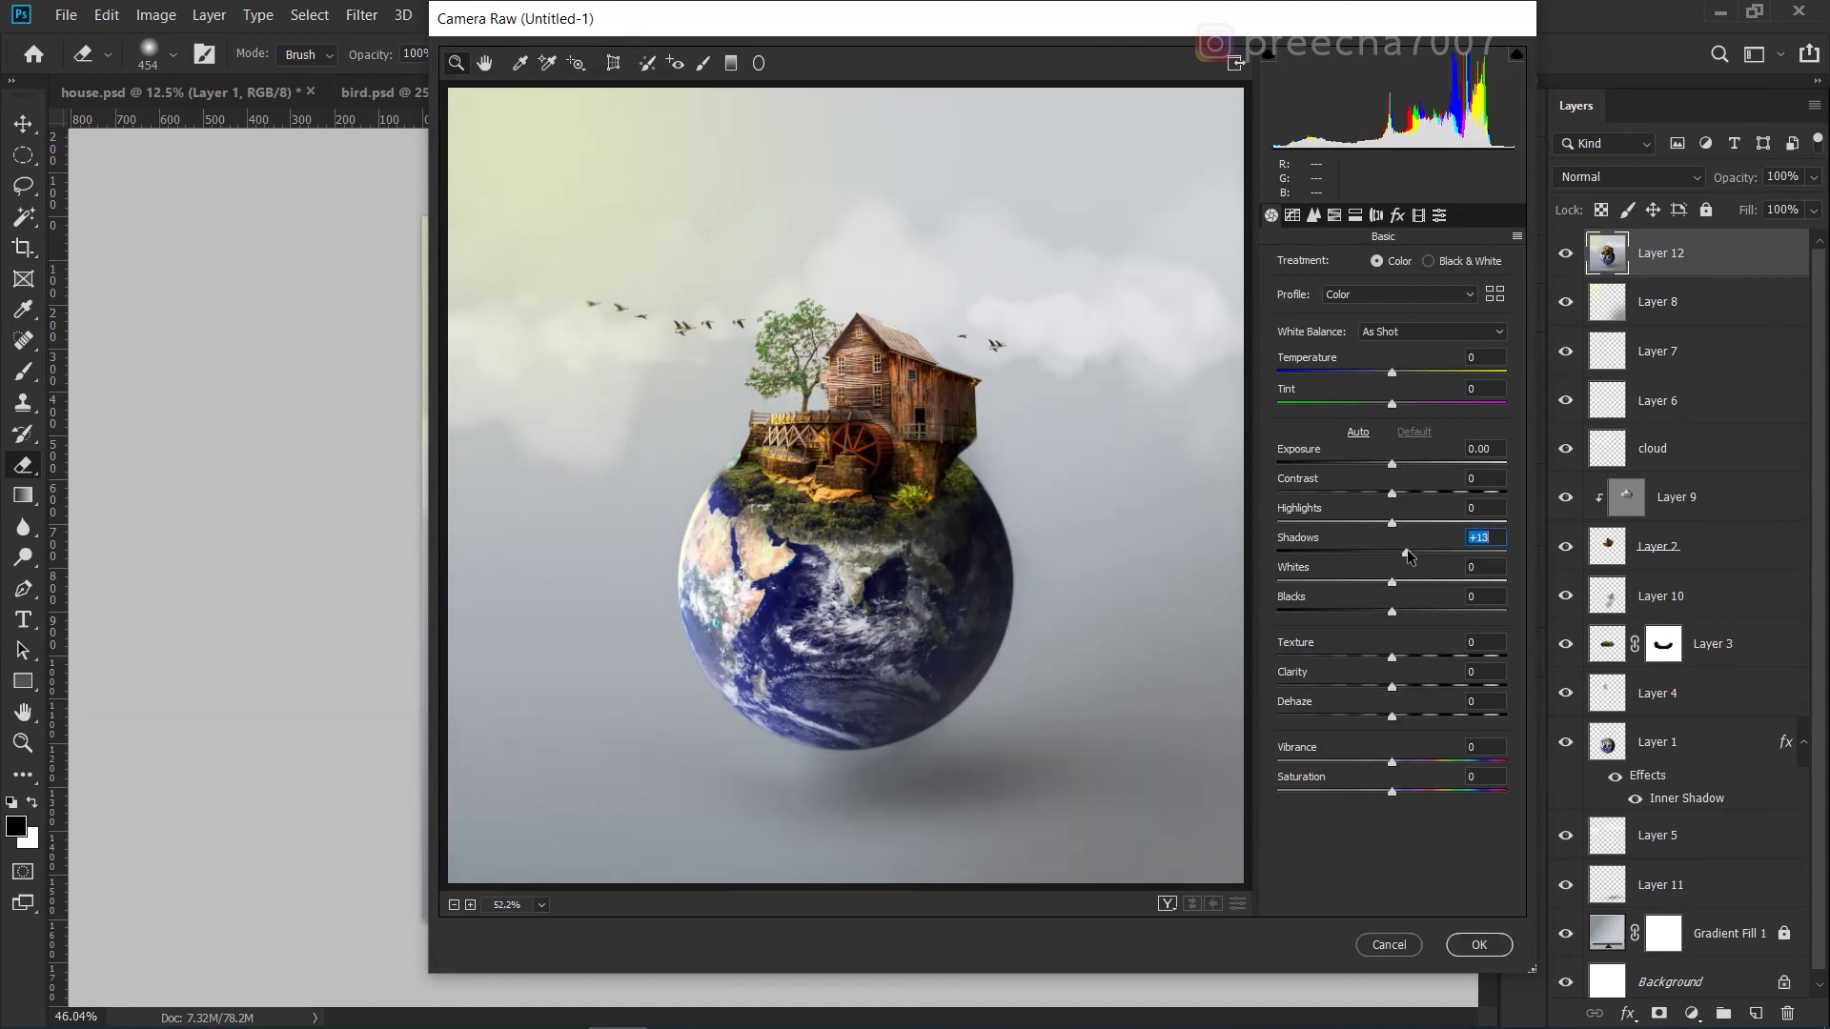
pyautogui.moveTo(1392, 373); pyautogui.dragTo(1387, 372)
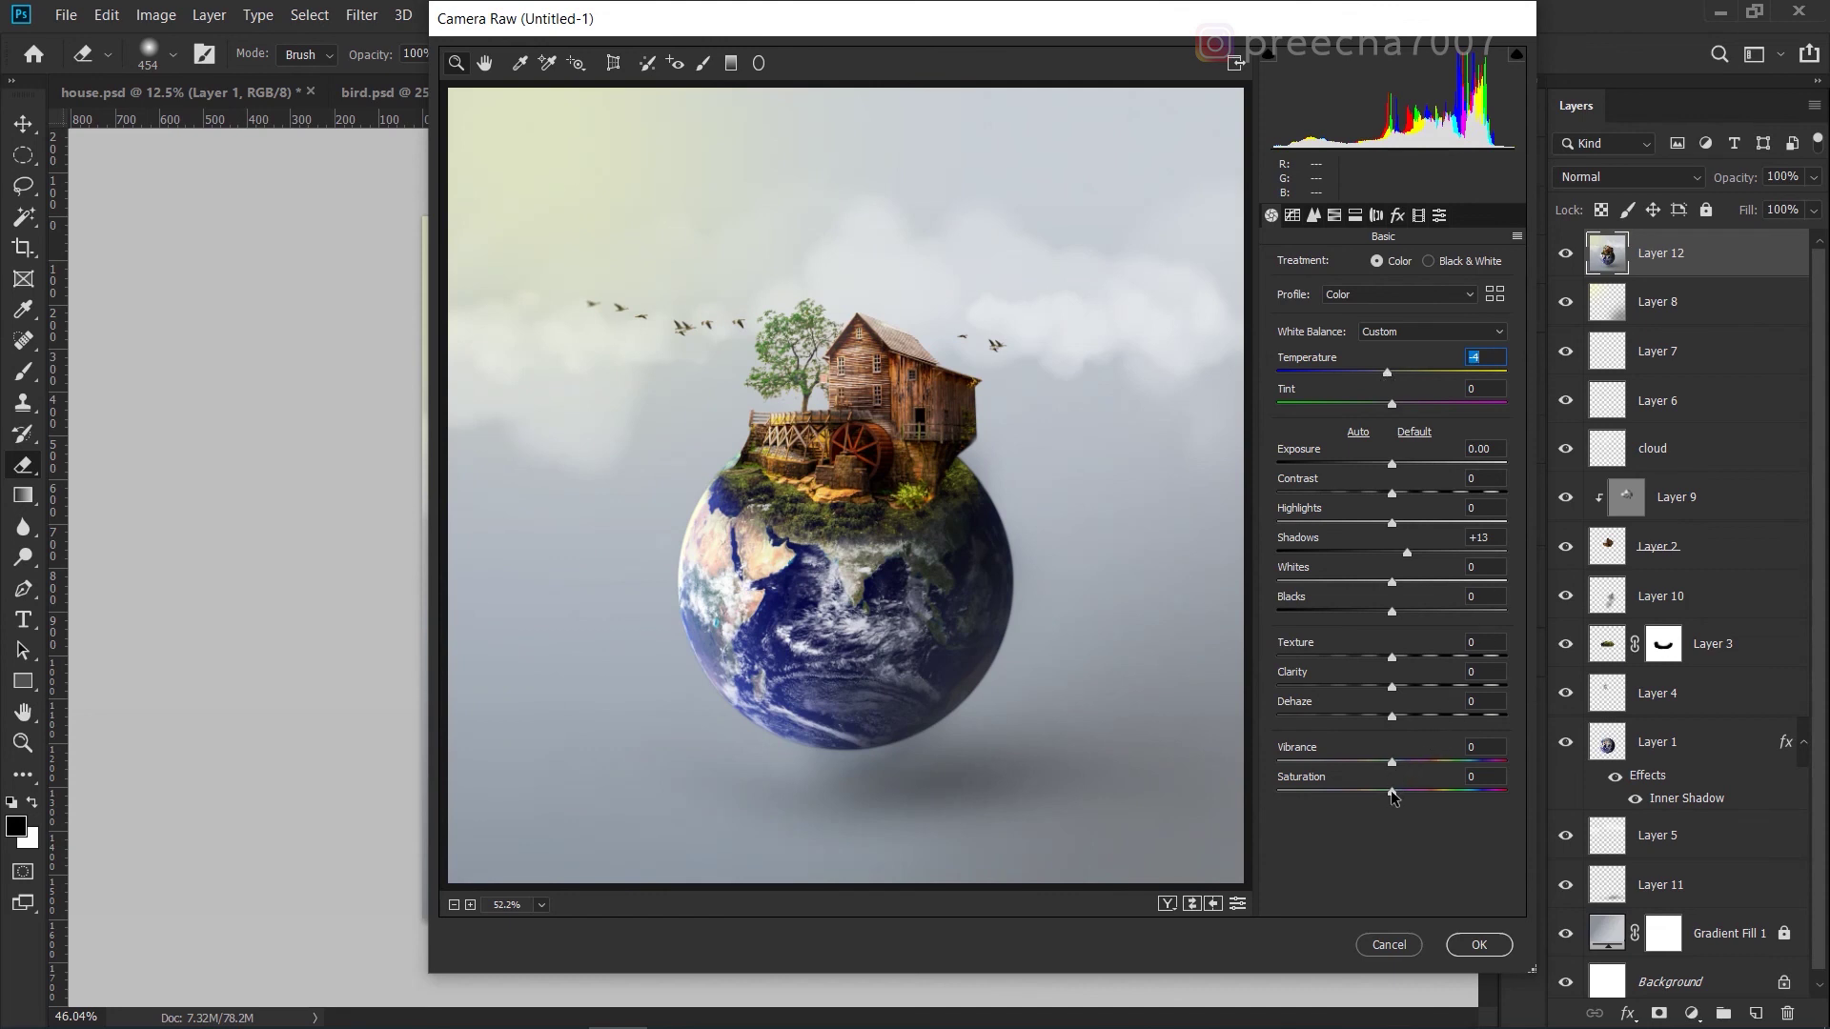
pyautogui.moveTo(1393, 794); pyautogui.dragTo(1401, 793)
pyautogui.moveTo(1391, 658); pyautogui.dragTo(1374, 666)
pyautogui.moveTo(1392, 467); pyautogui.dragTo(1396, 469)
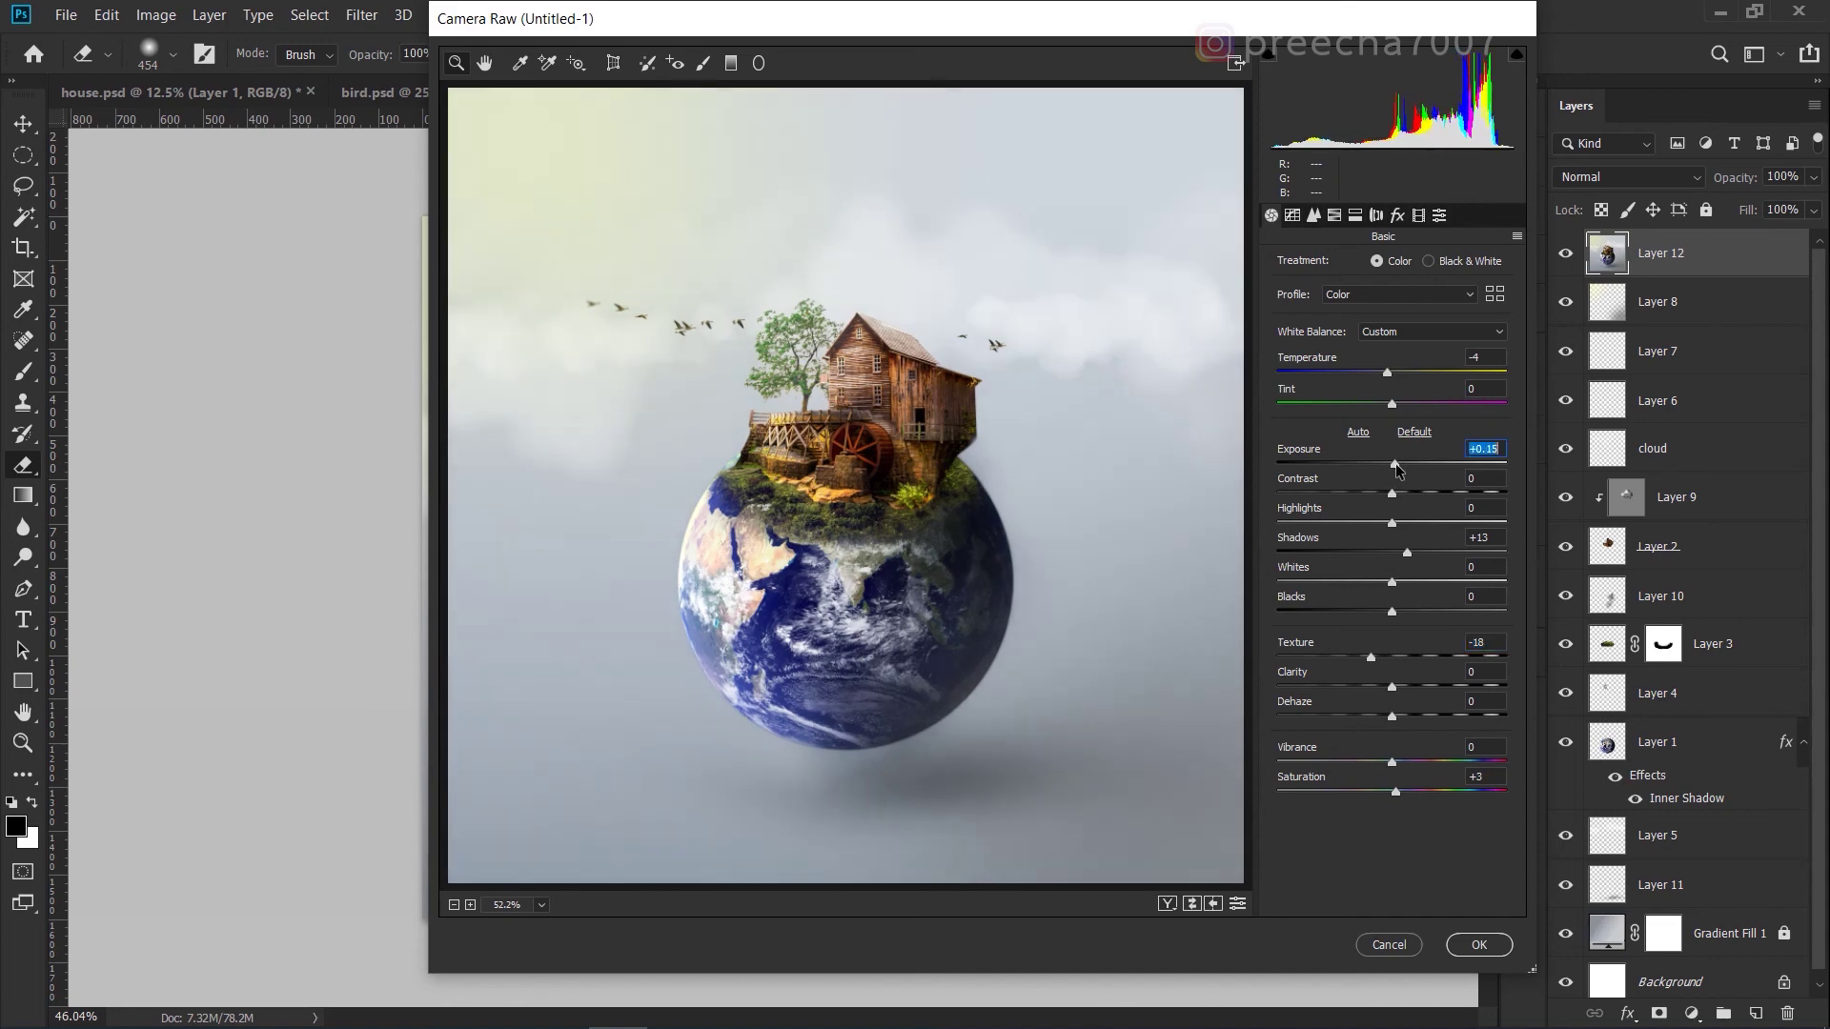
pyautogui.click(1479, 944)
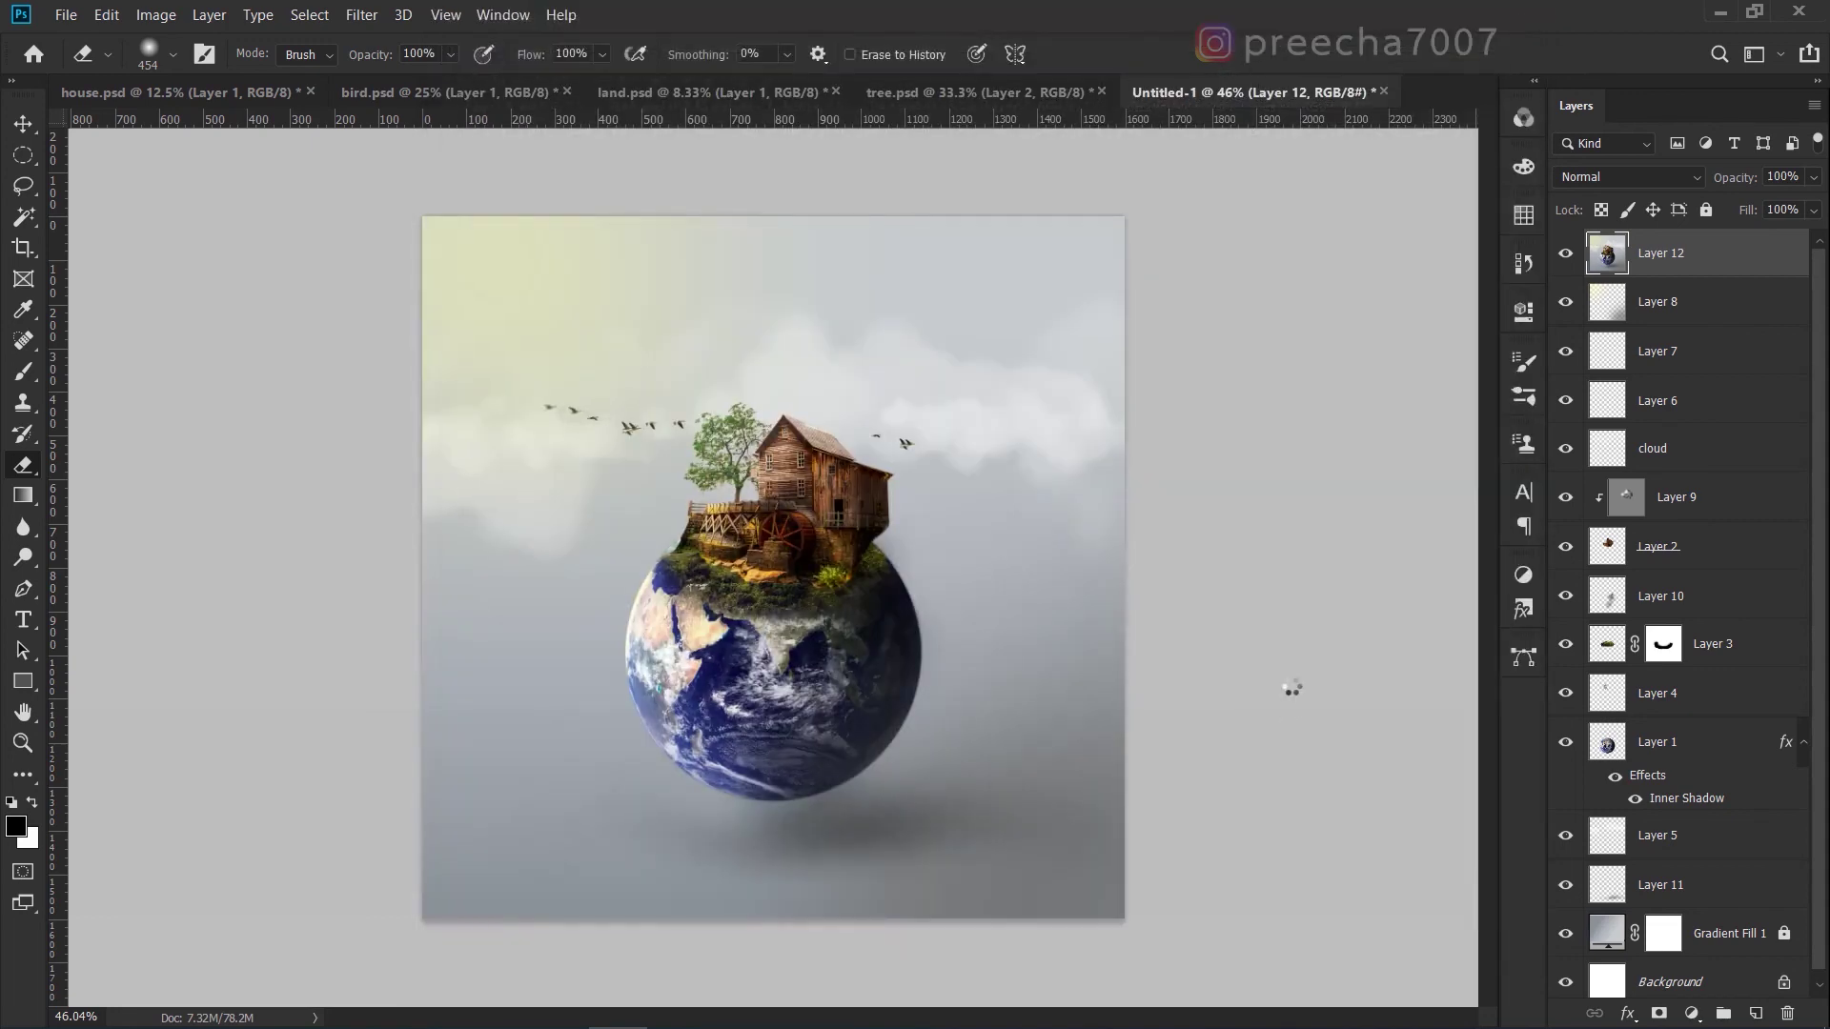